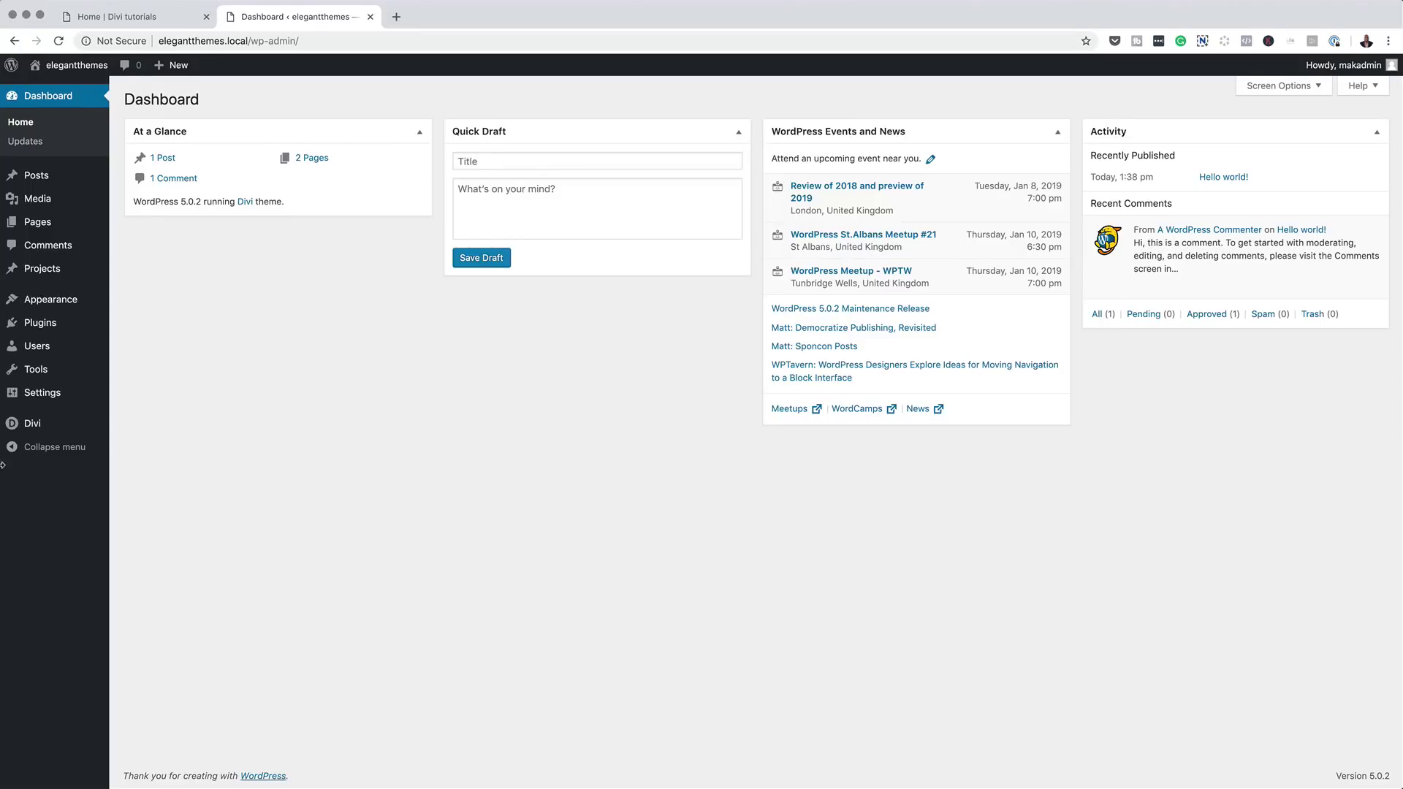
Create a new page titled '5 Ways' and open it in the Divi Builder.
{"action": "mouse_move", "coordinate": [37, 221]}
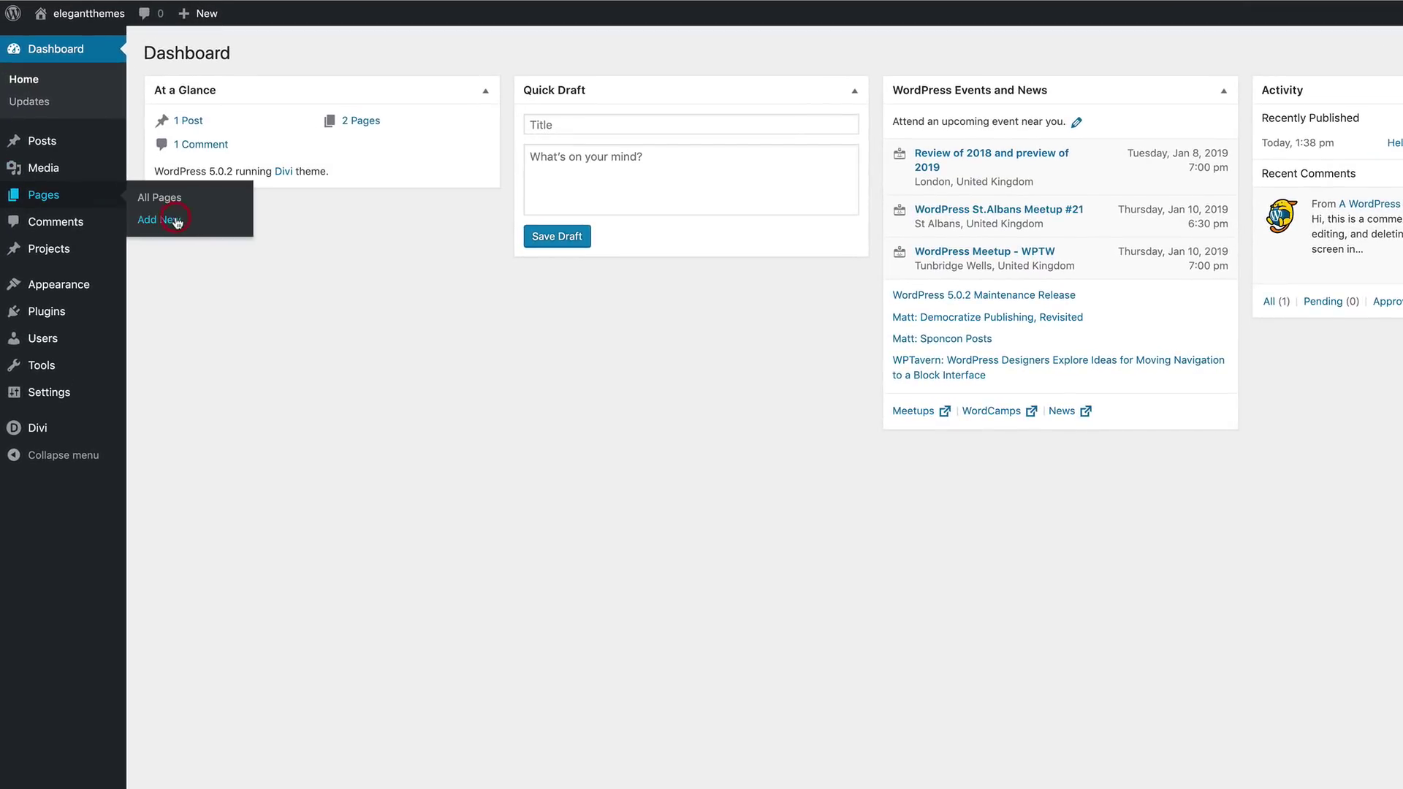
{"action": "left_click", "coordinate": [175, 221]}
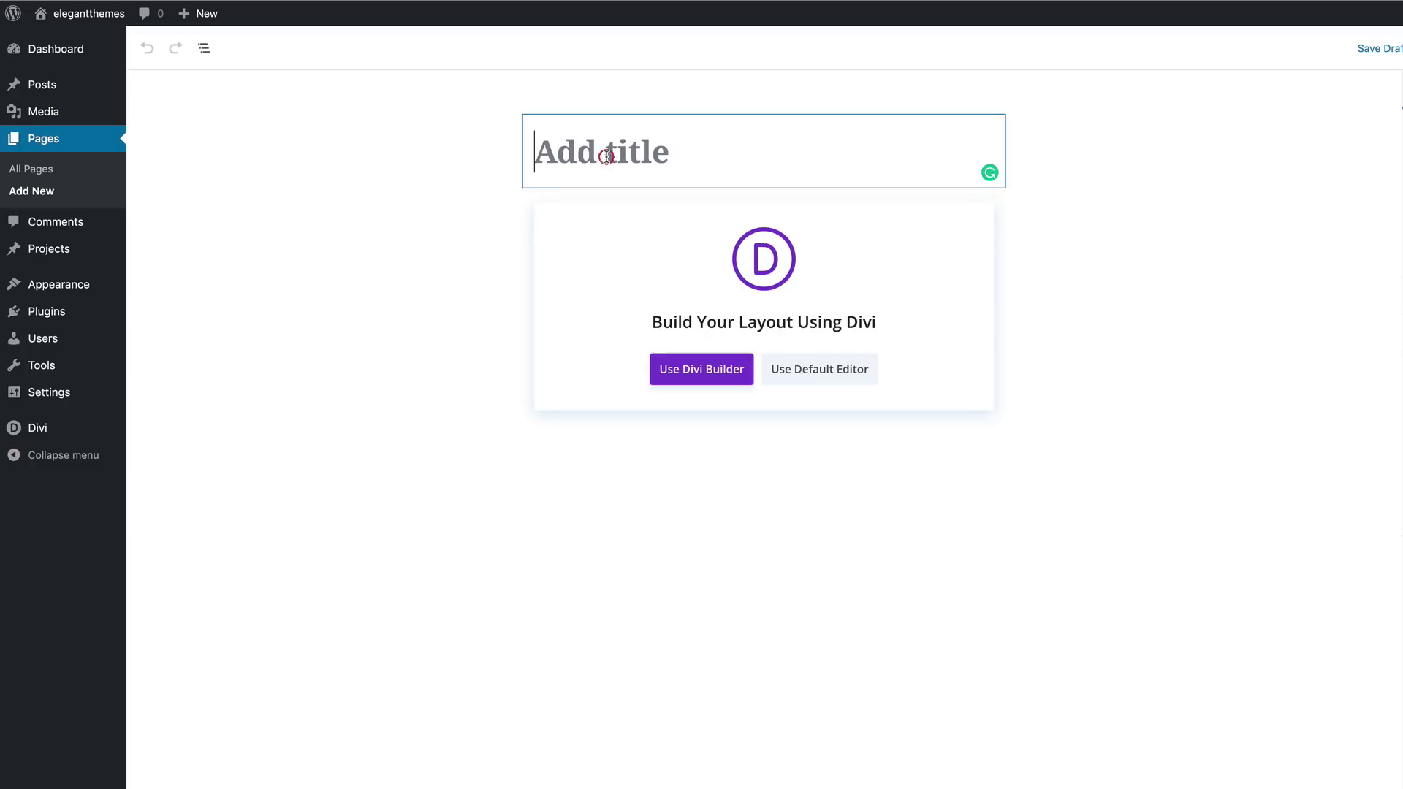
{"action": "type", "text": "5 Ways"}
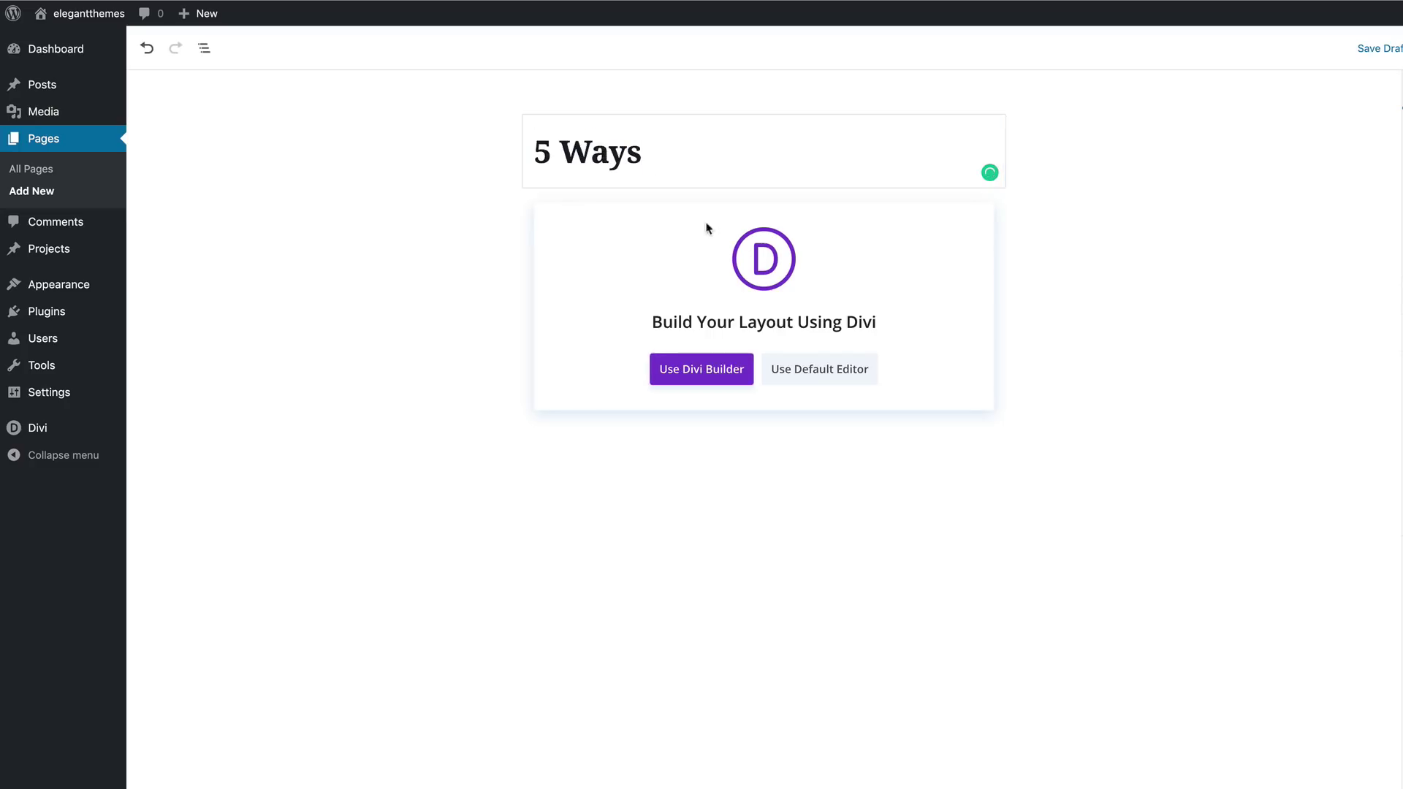
{"action": "left_click", "coordinate": [722, 377]}
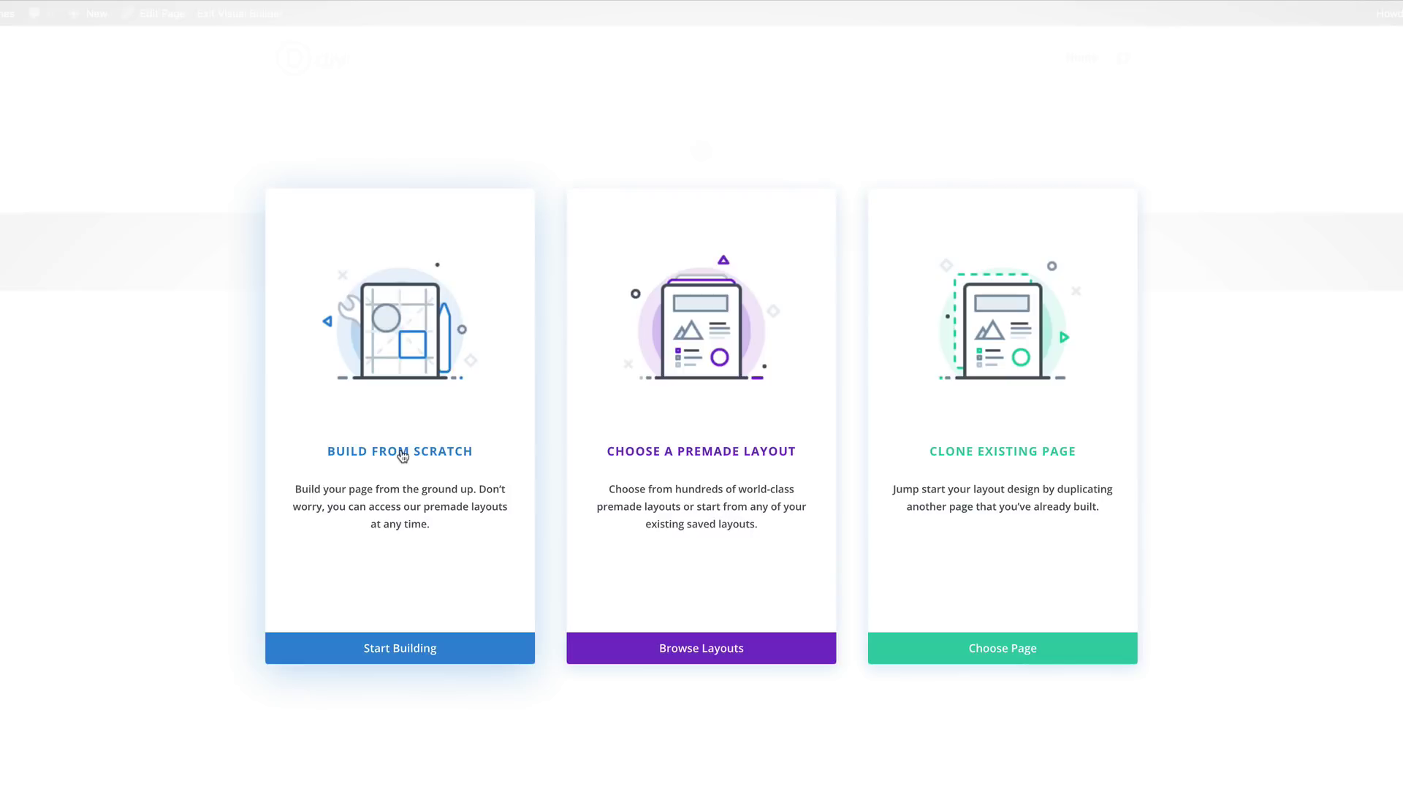
Start from scratch with a single four-column row and open its Row Settings.
{"action": "left_click", "coordinate": [402, 455]}
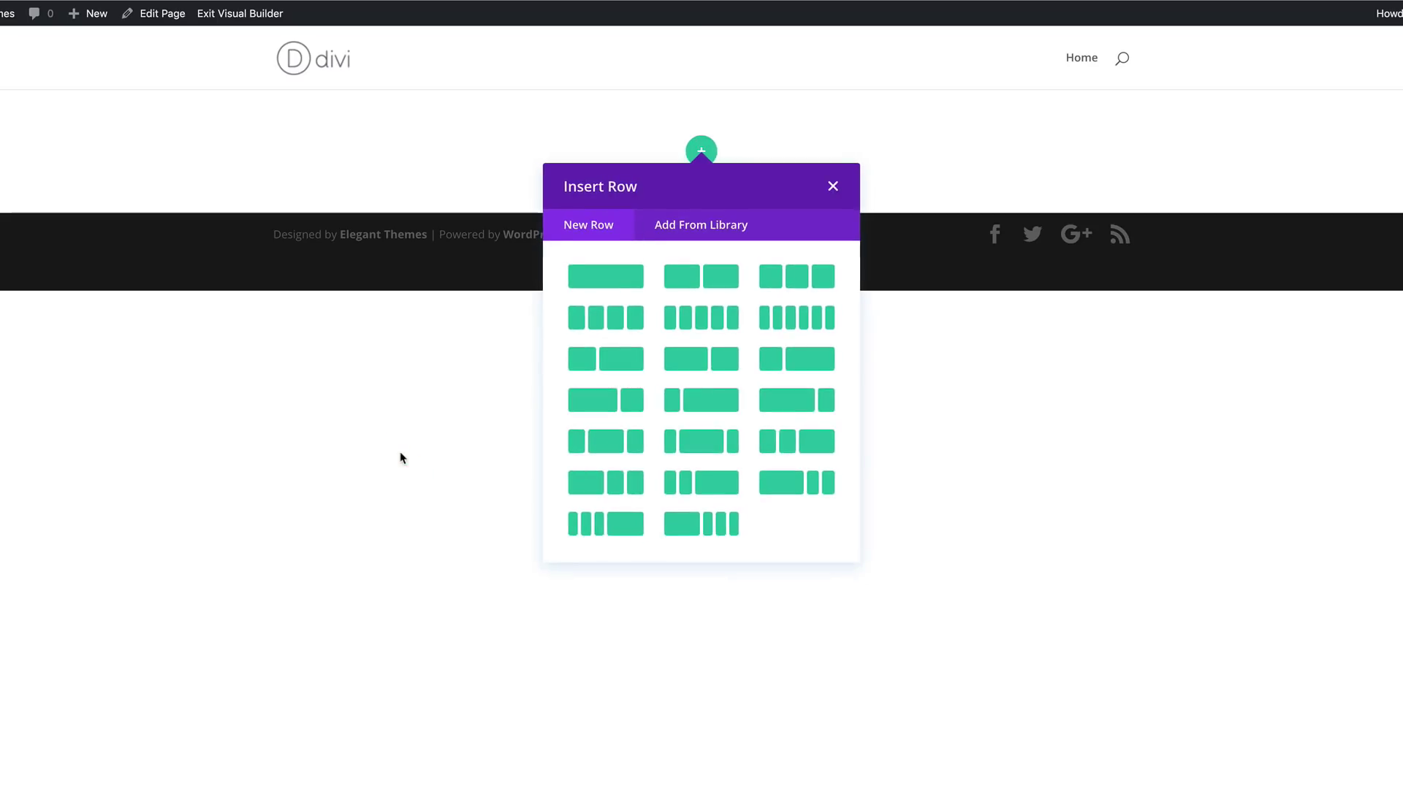
{"action": "left_click", "coordinate": [618, 324]}
{"action": "left_click", "coordinate": [495, 209]}
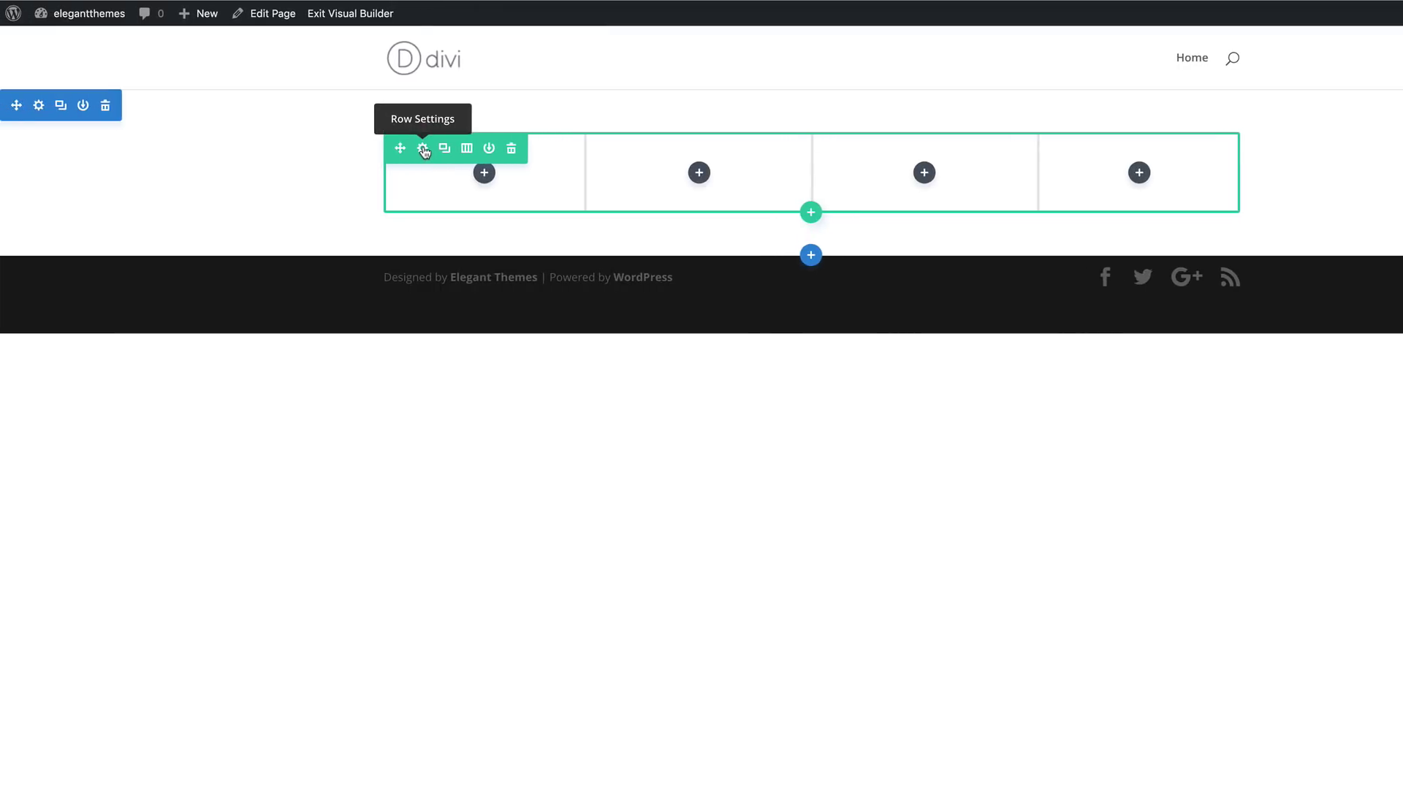
{"action": "left_click", "coordinate": [423, 148]}
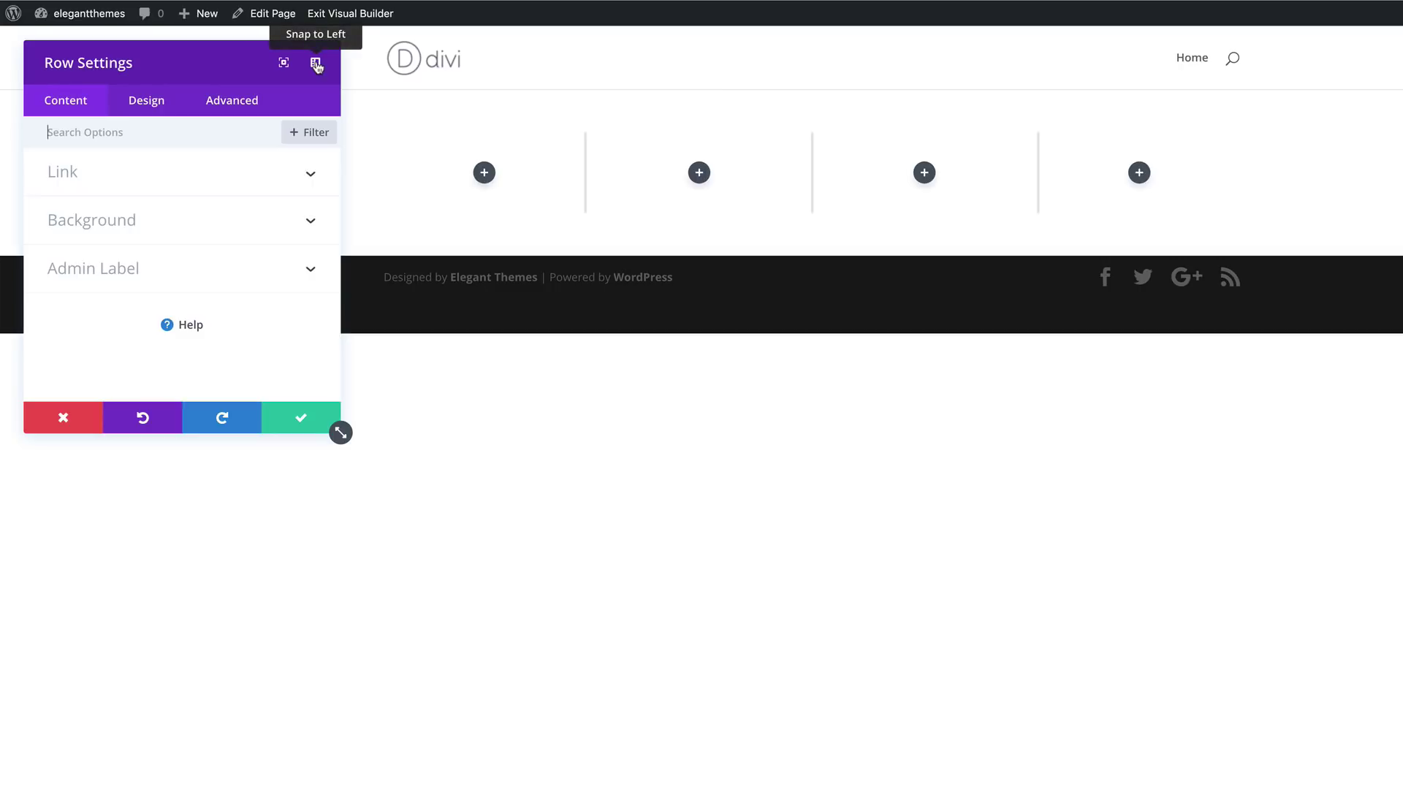
Dock the row settings, make the row fullwidth, and set a custom gutter width of 1.
{"action": "left_click", "coordinate": [316, 65]}
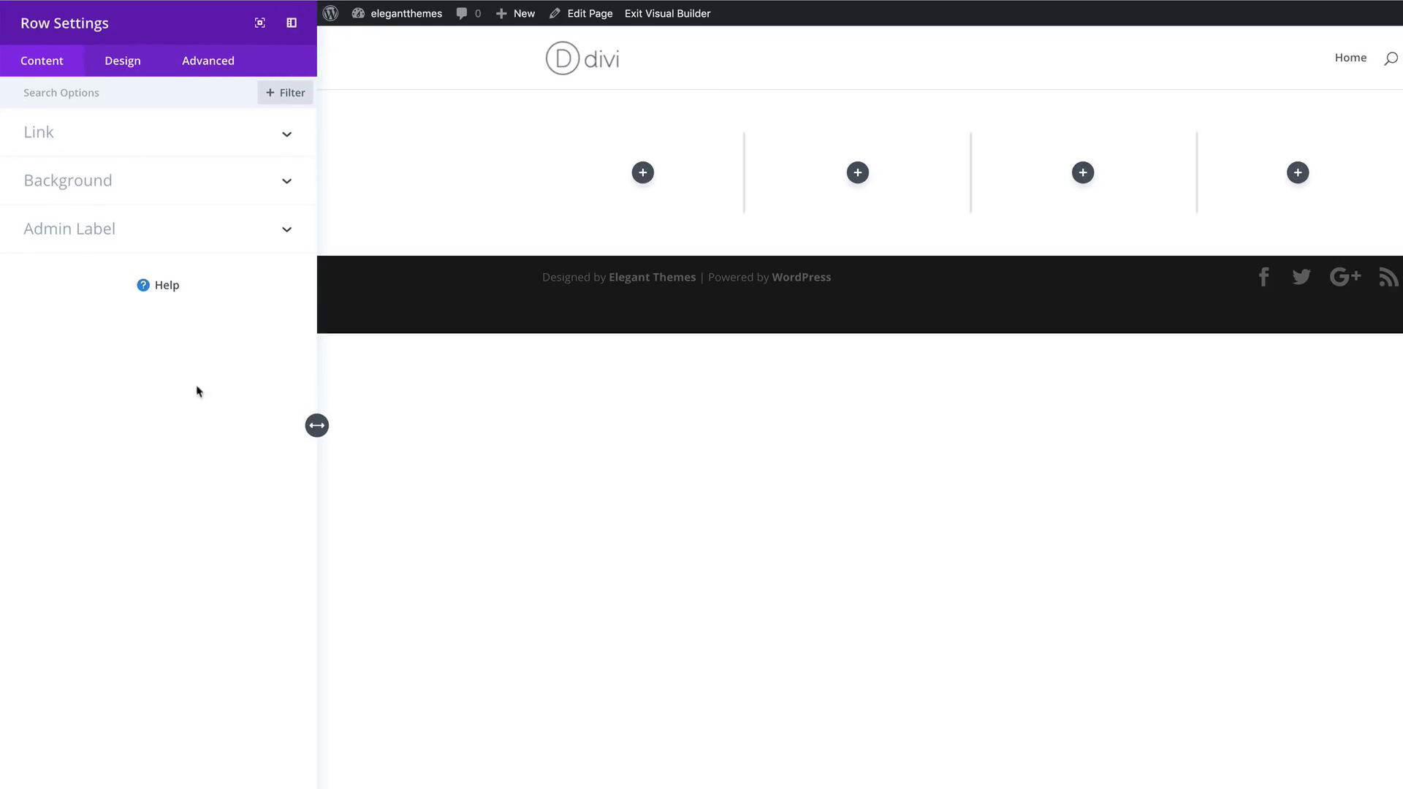
{"action": "left_click", "coordinate": [133, 65]}
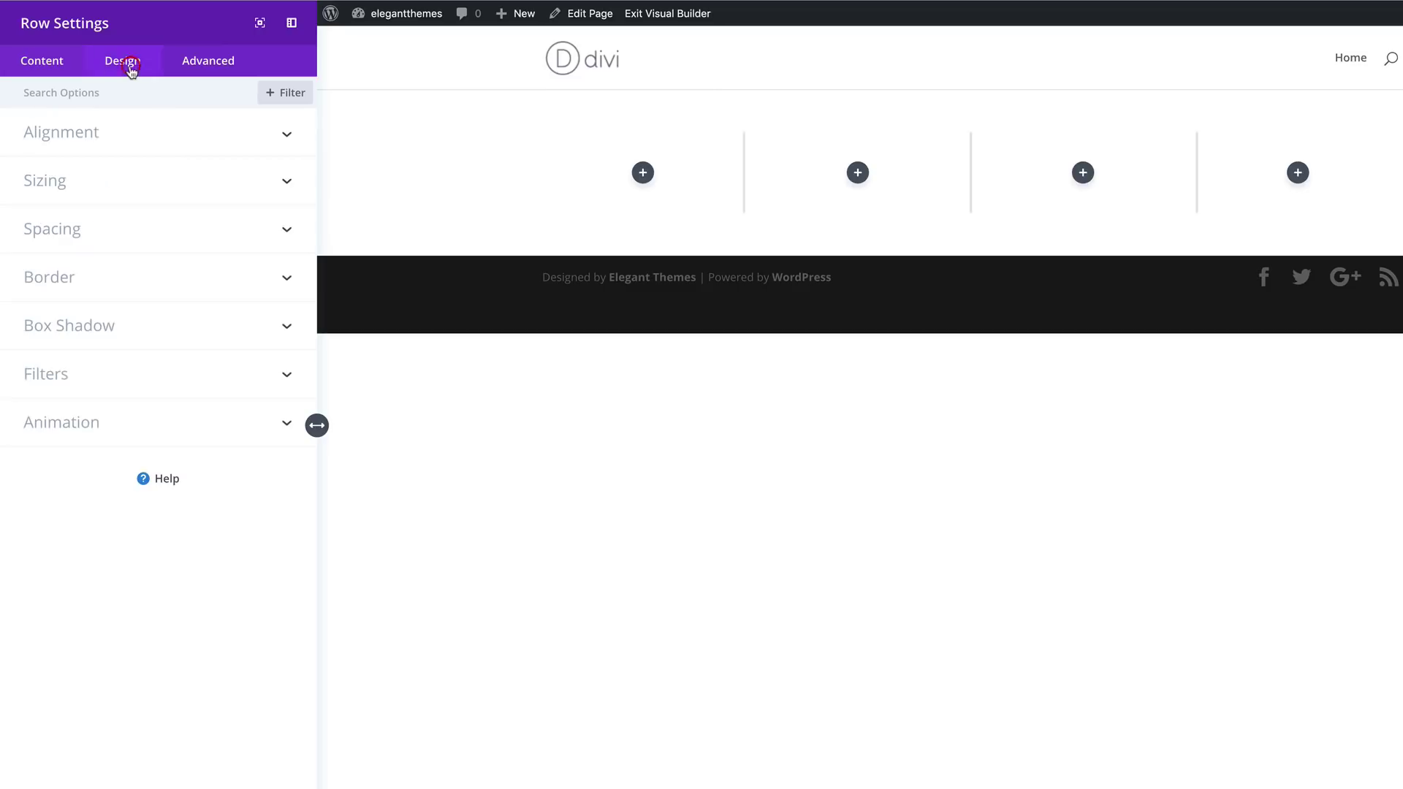
{"action": "left_click", "coordinate": [59, 183]}
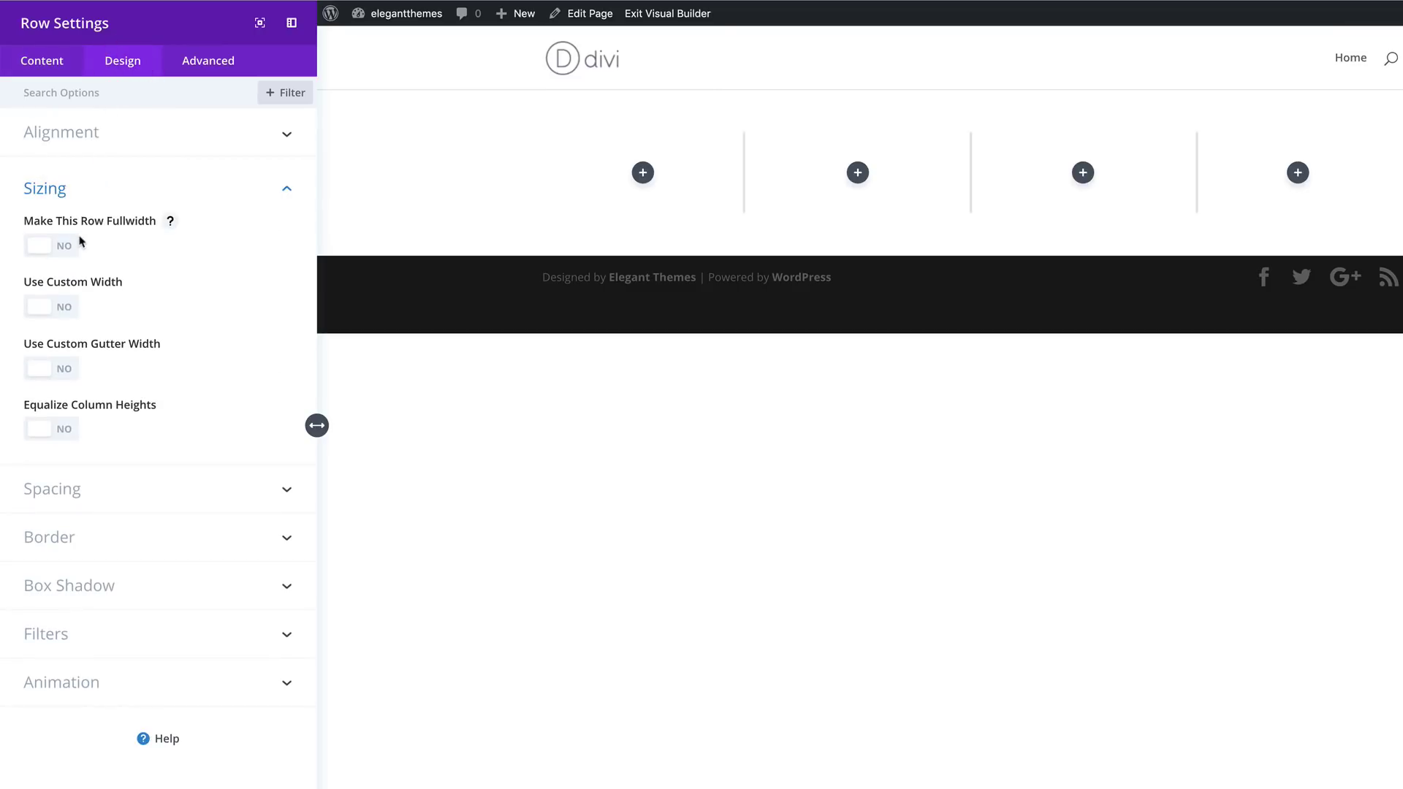
{"action": "left_click", "coordinate": [69, 251]}
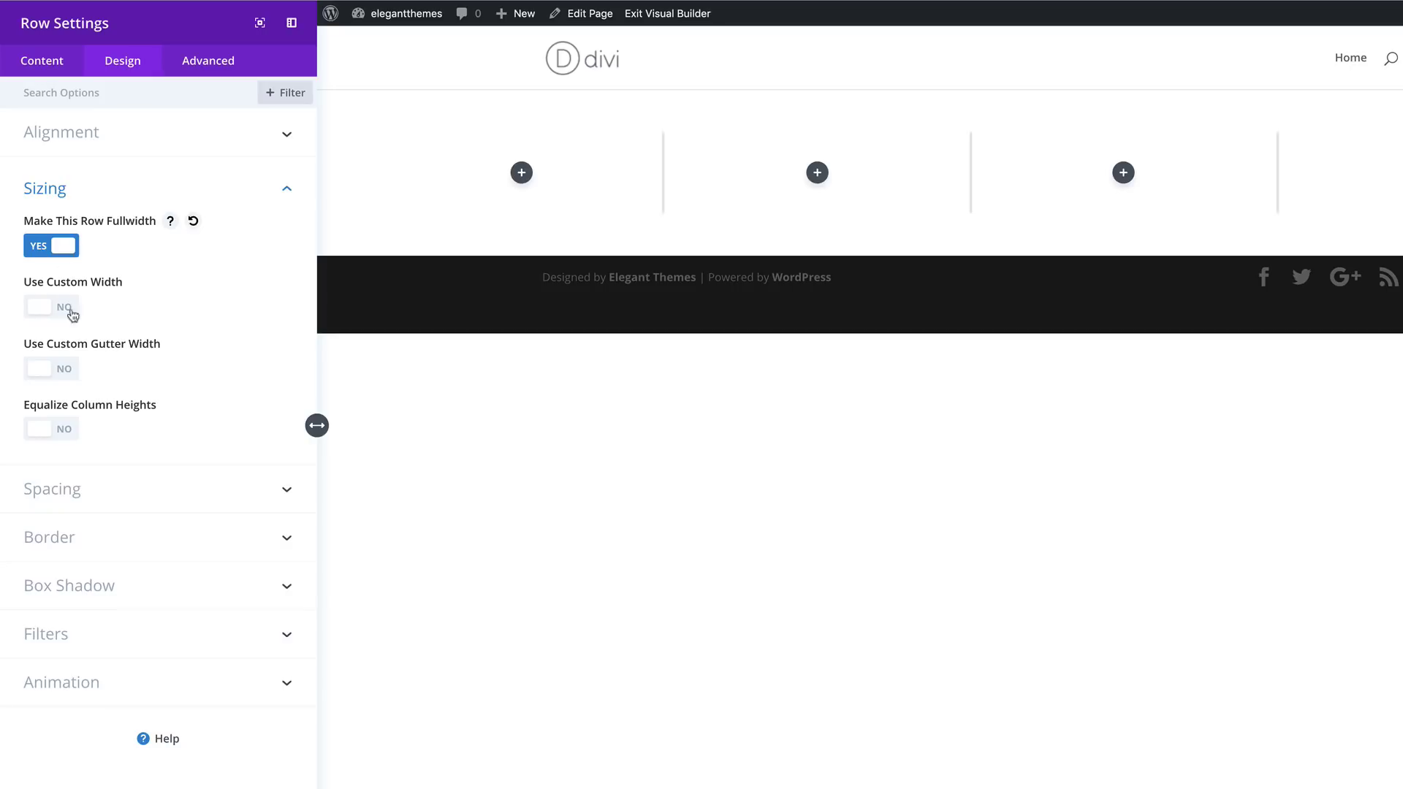
{"action": "left_click", "coordinate": [66, 369]}
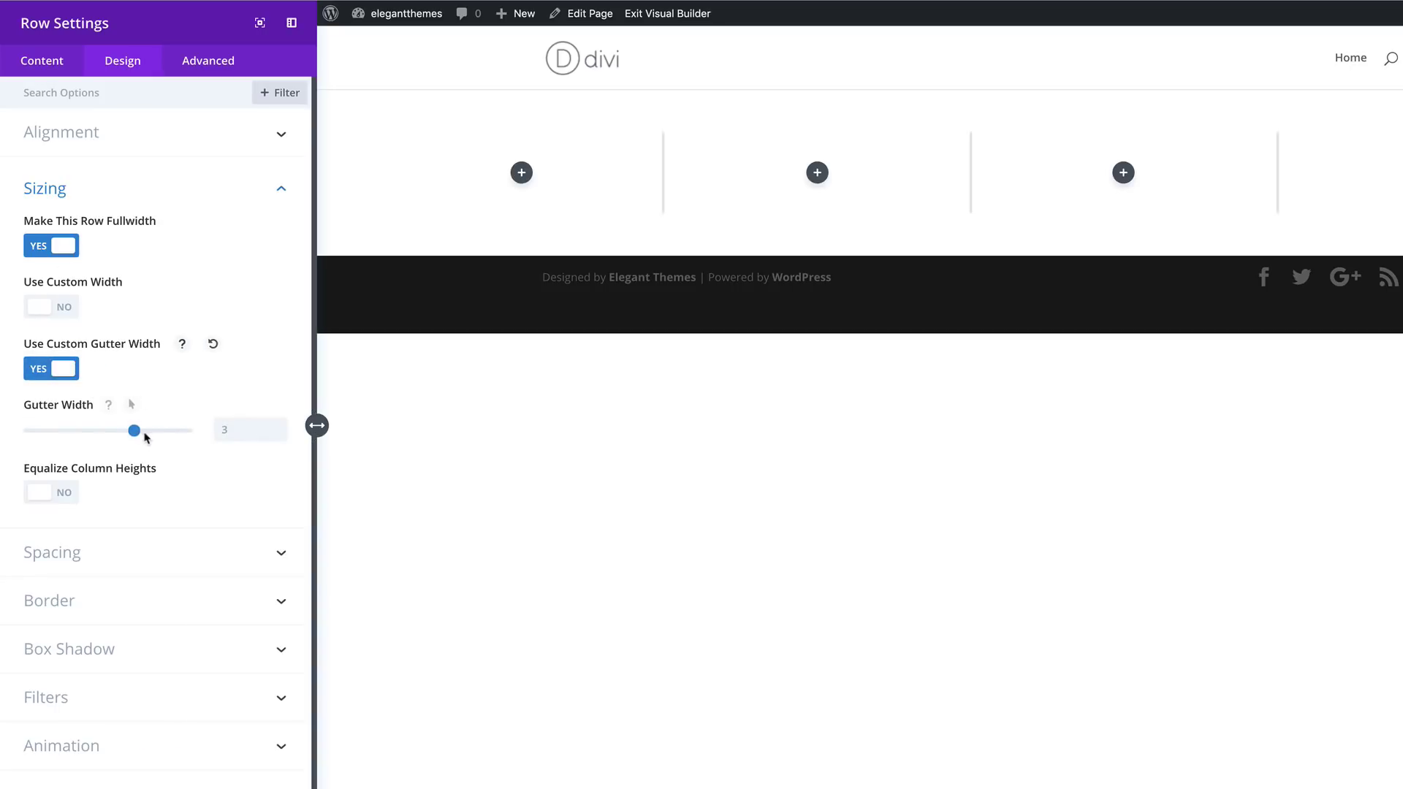
{"action": "left_click_drag", "start_coordinate": [135, 432], "coordinate": [10, 436]}
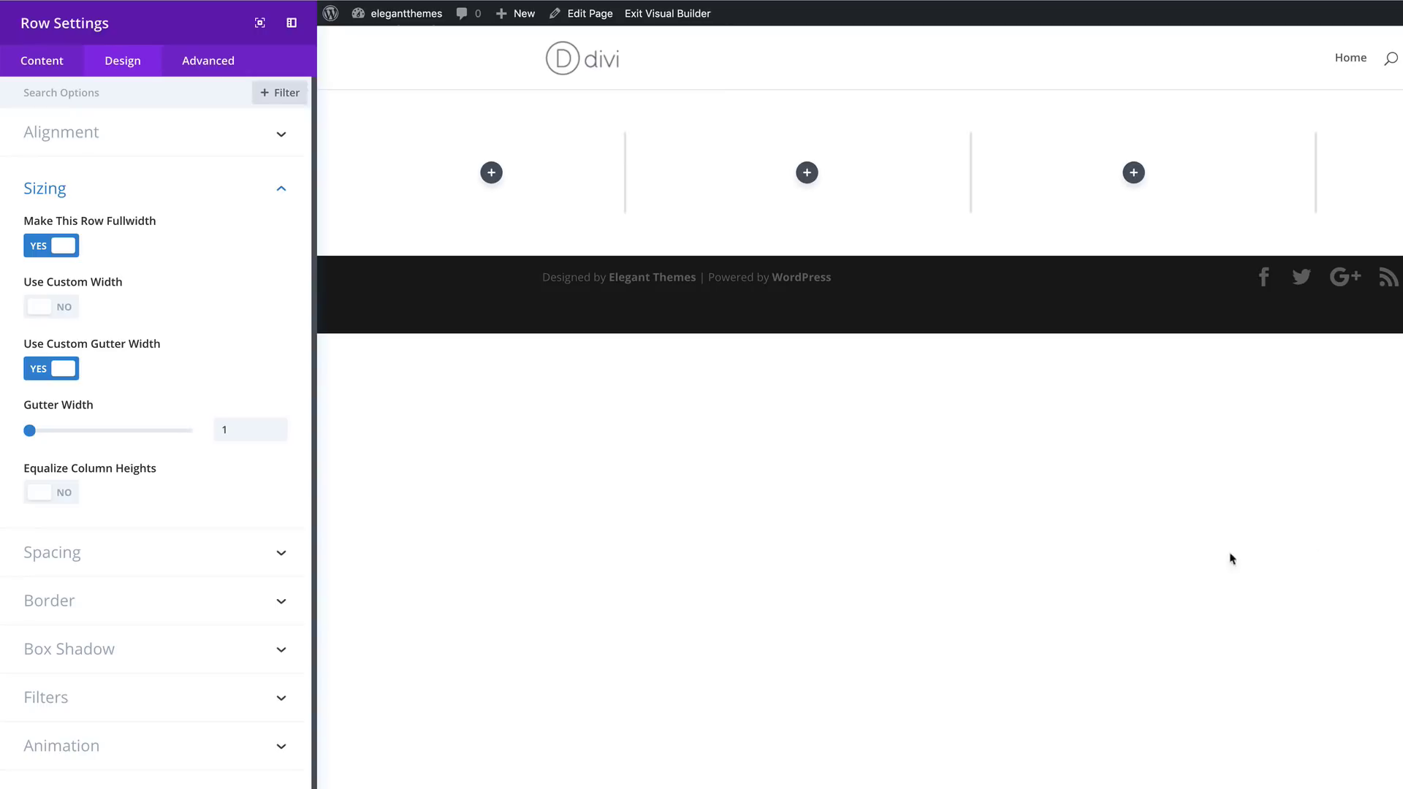
{"action": "left_click", "coordinate": [60, 553]}
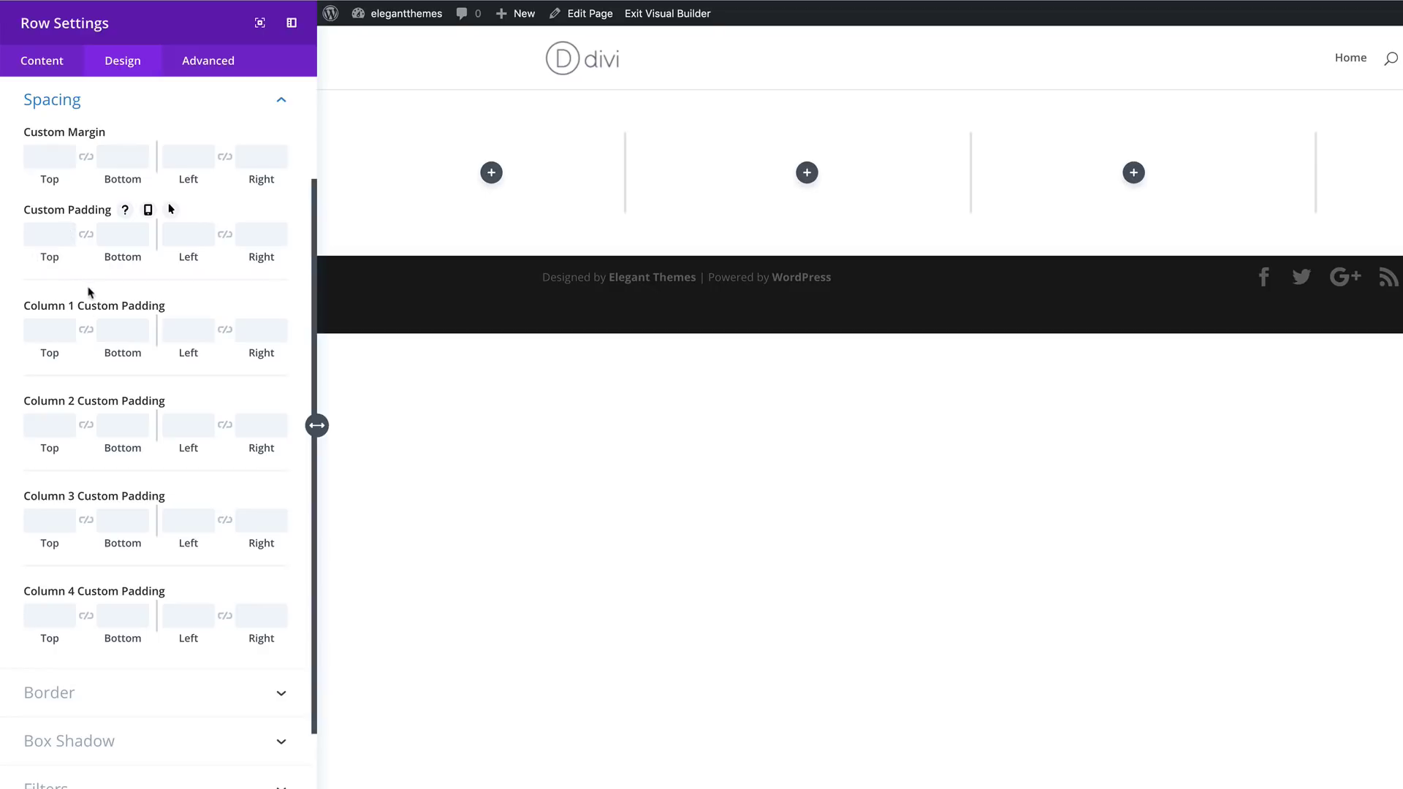
Set the row's custom padding to 100px, linking top/bottom and left/right.
{"action": "left_click", "coordinate": [88, 235]}
{"action": "left_click", "coordinate": [37, 233]}
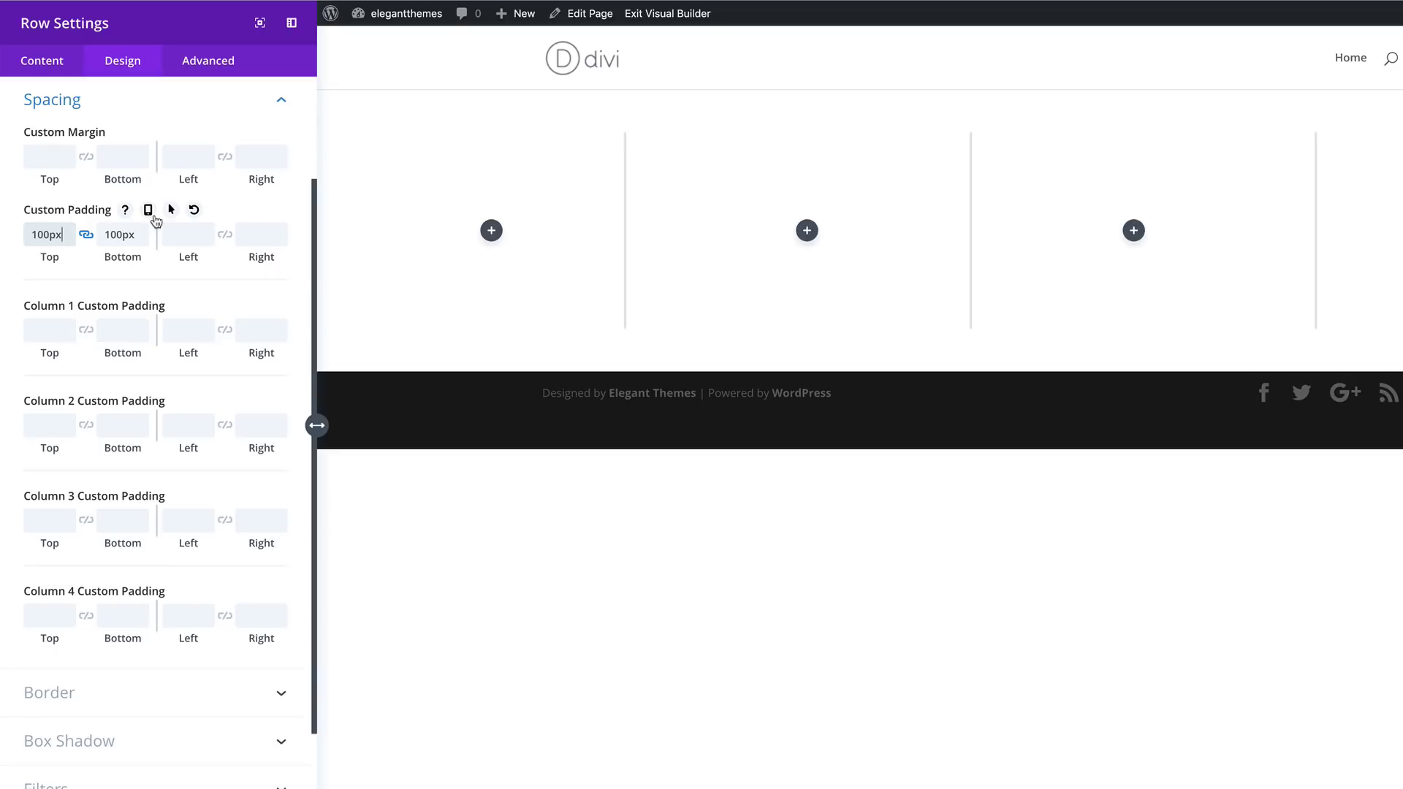
{"action": "left_click", "coordinate": [188, 234]}
{"action": "type", "text": "100"}
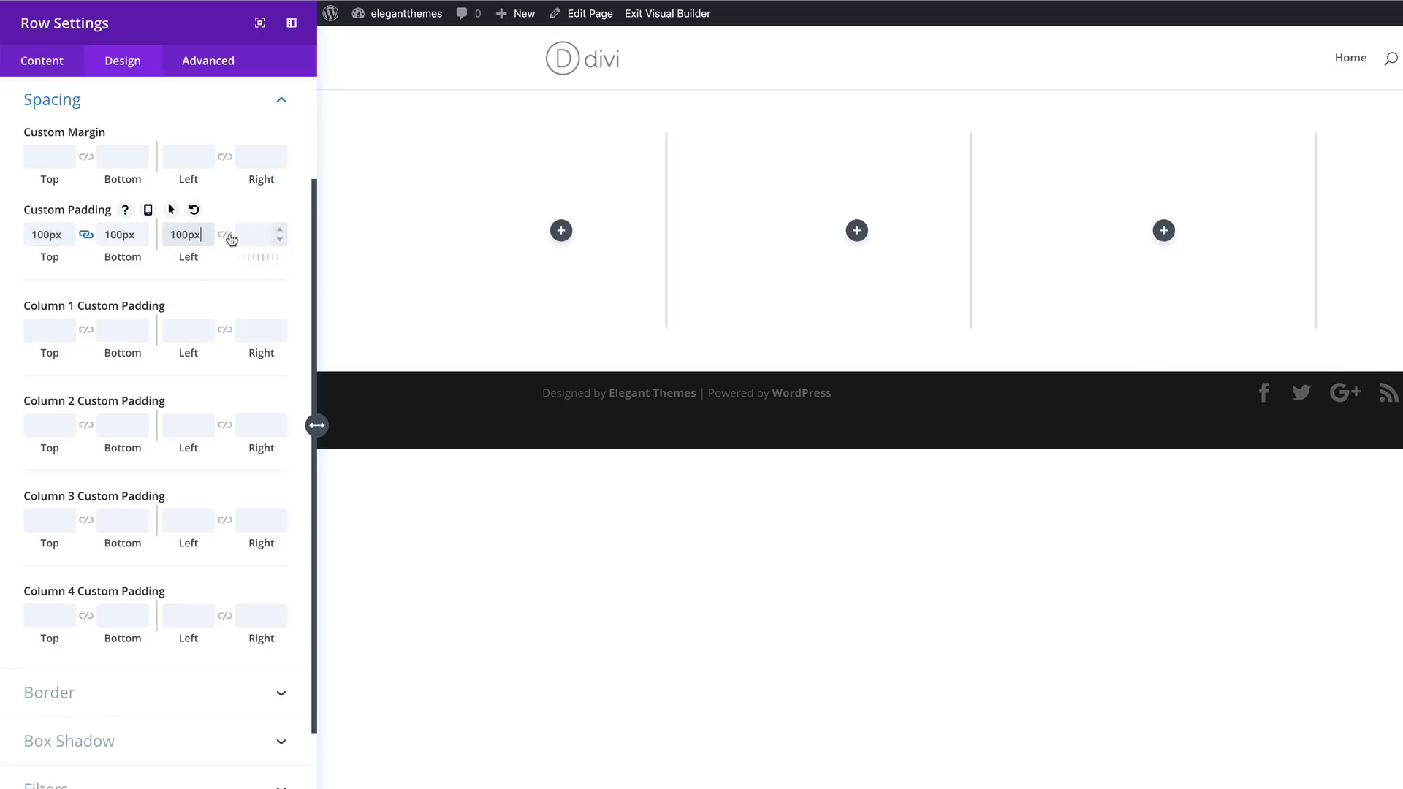
{"action": "left_click", "coordinate": [225, 235]}
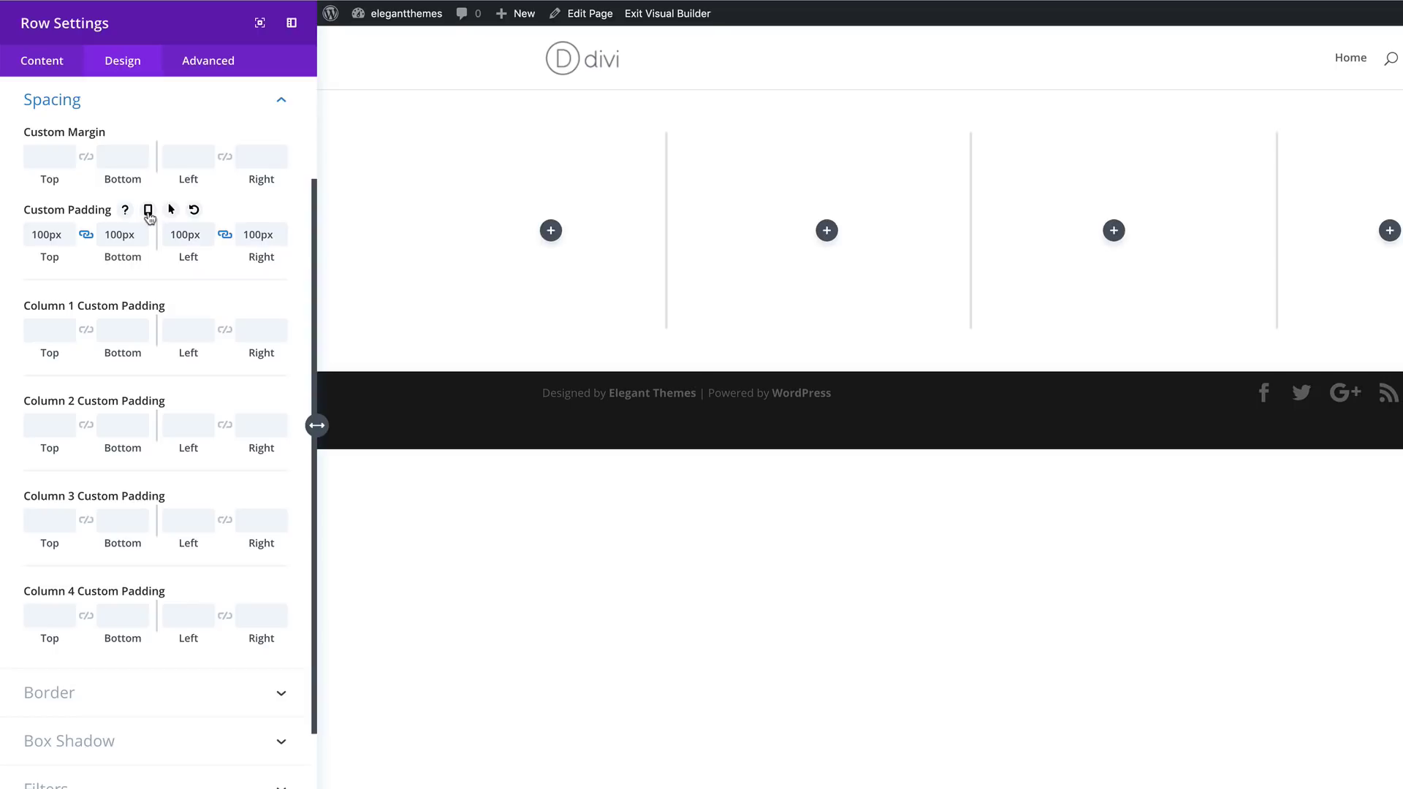
Enable responsive padding and set the tablet padding to 80px on all sides.
{"action": "left_click", "coordinate": [148, 211]}
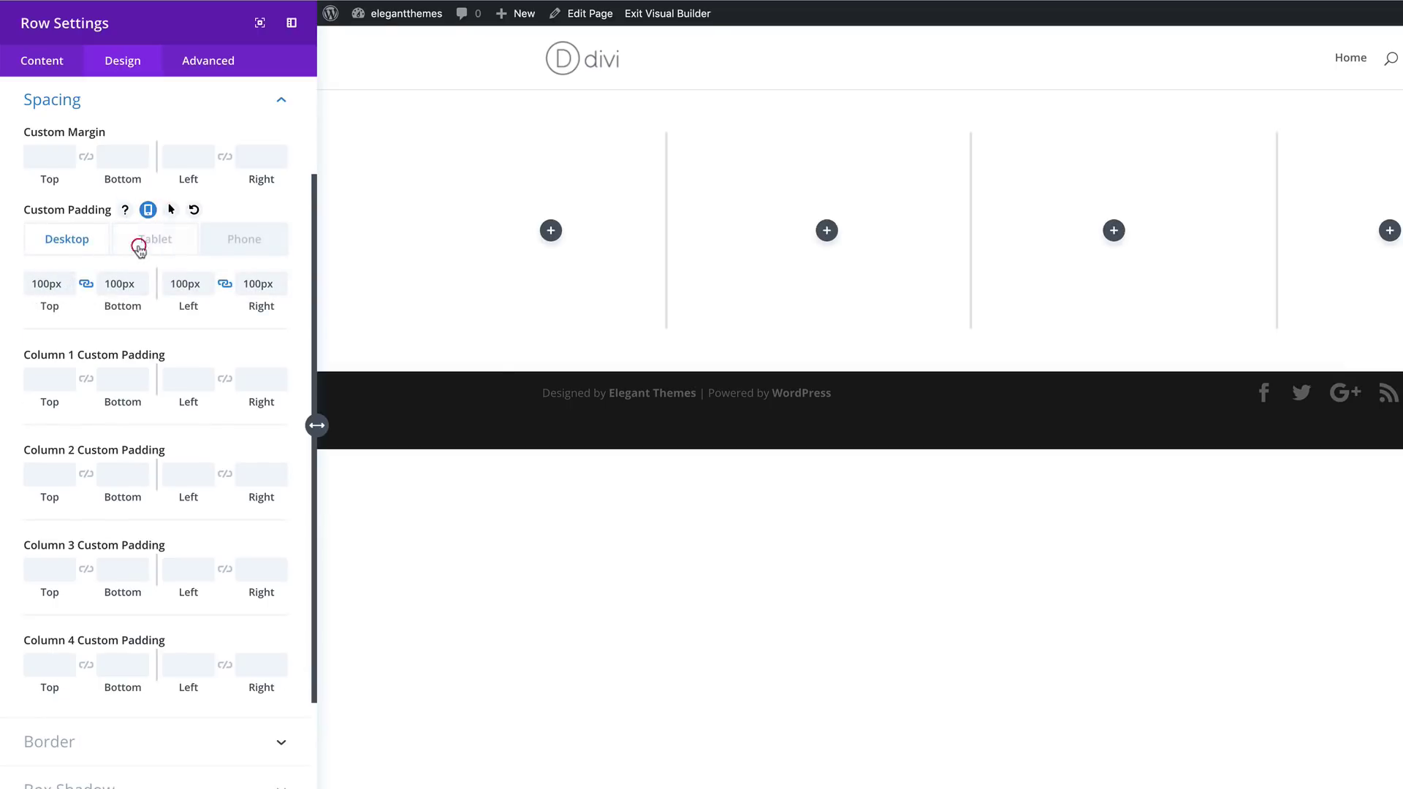
{"action": "left_click", "coordinate": [156, 243]}
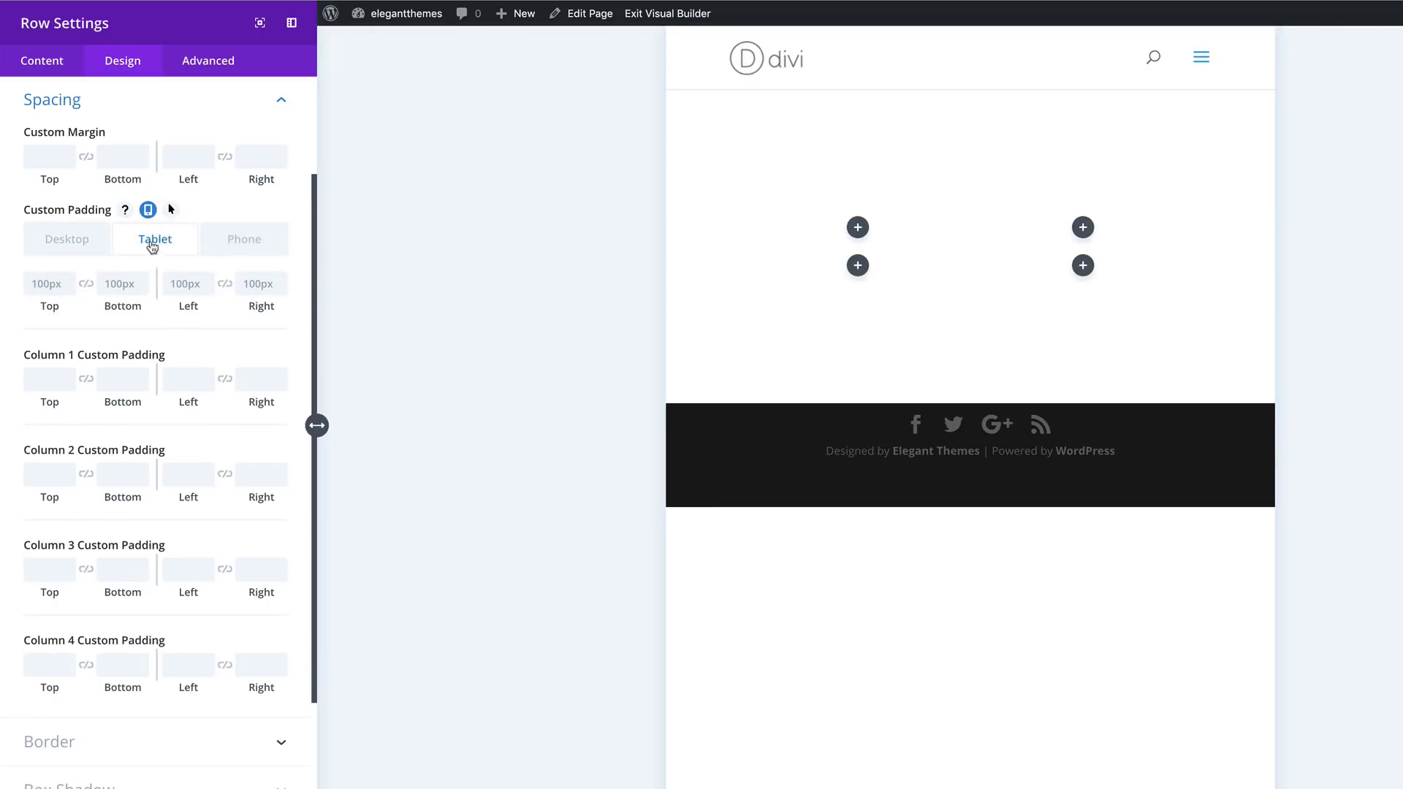
{"action": "left_click", "coordinate": [51, 281]}
{"action": "type", "text": "80"}
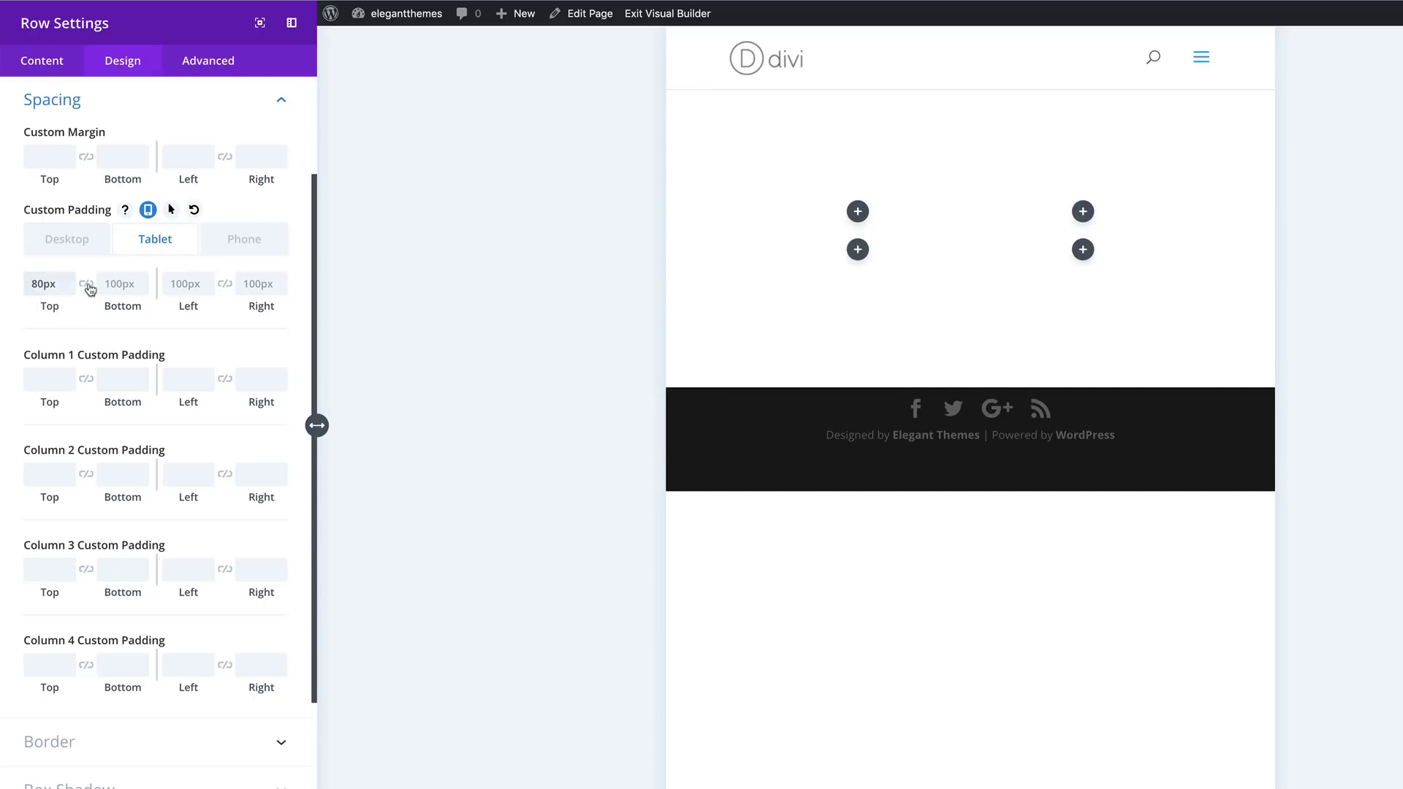
{"action": "left_click", "coordinate": [85, 284]}
{"action": "left_click", "coordinate": [182, 285]}
{"action": "left_click", "coordinate": [182, 286]}
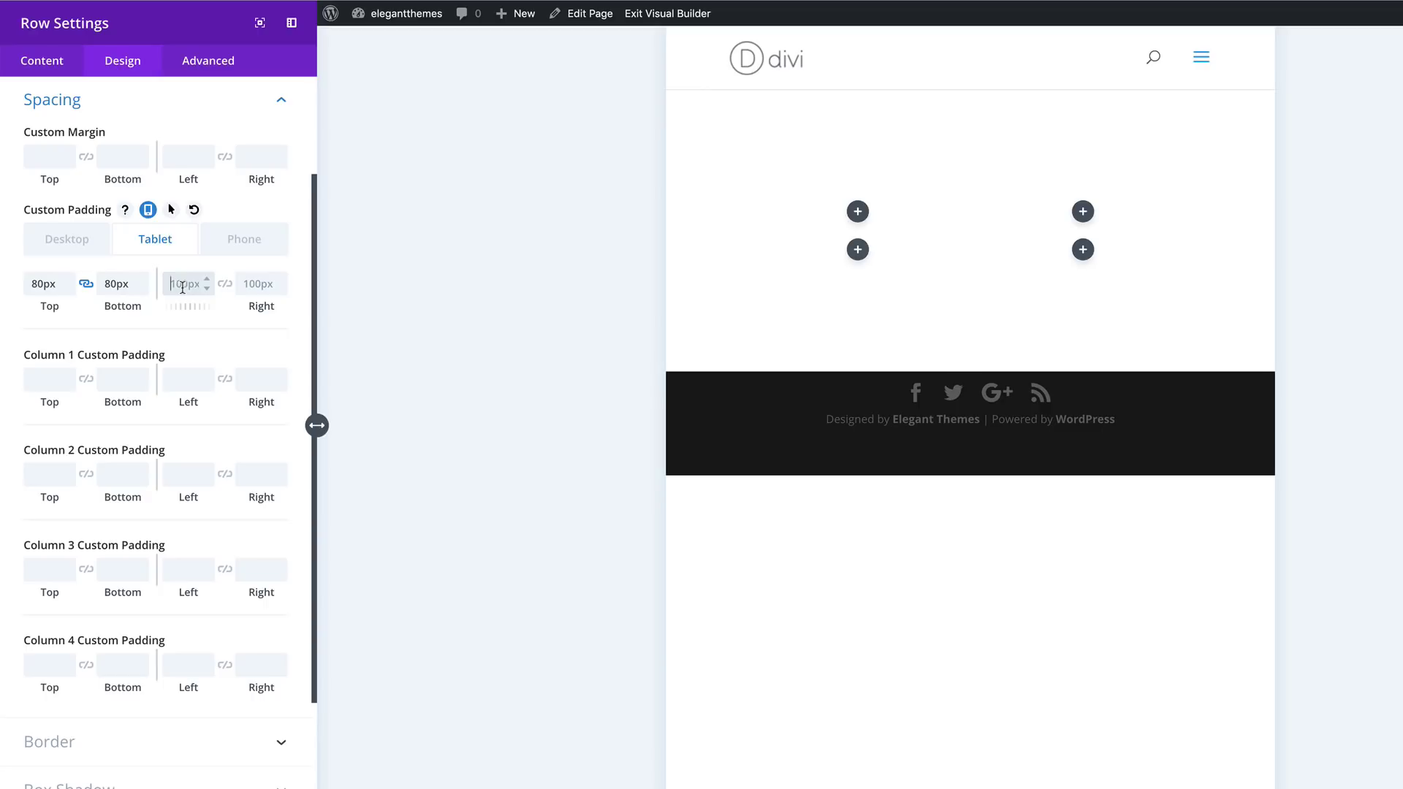
{"action": "type", "text": "80"}
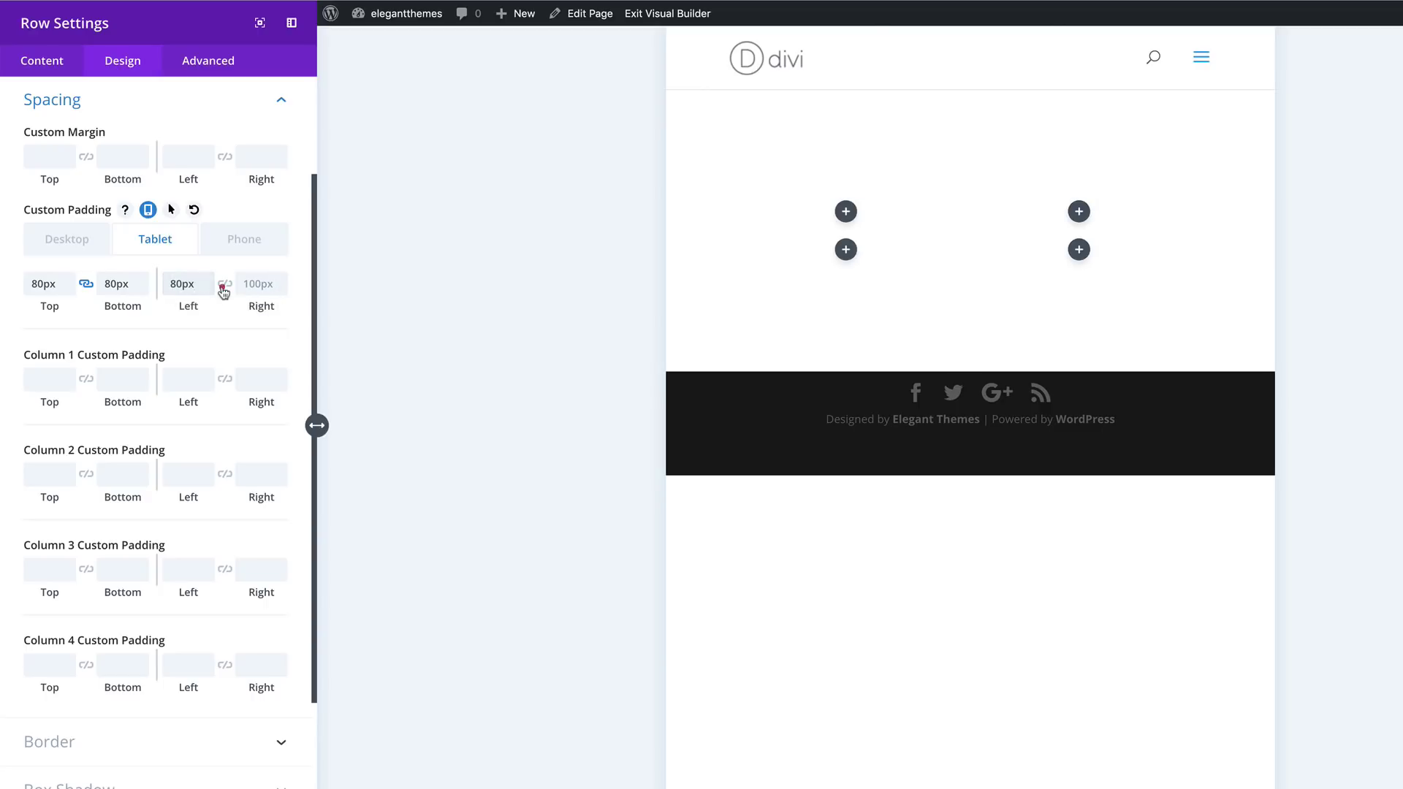
{"action": "left_click", "coordinate": [224, 287]}
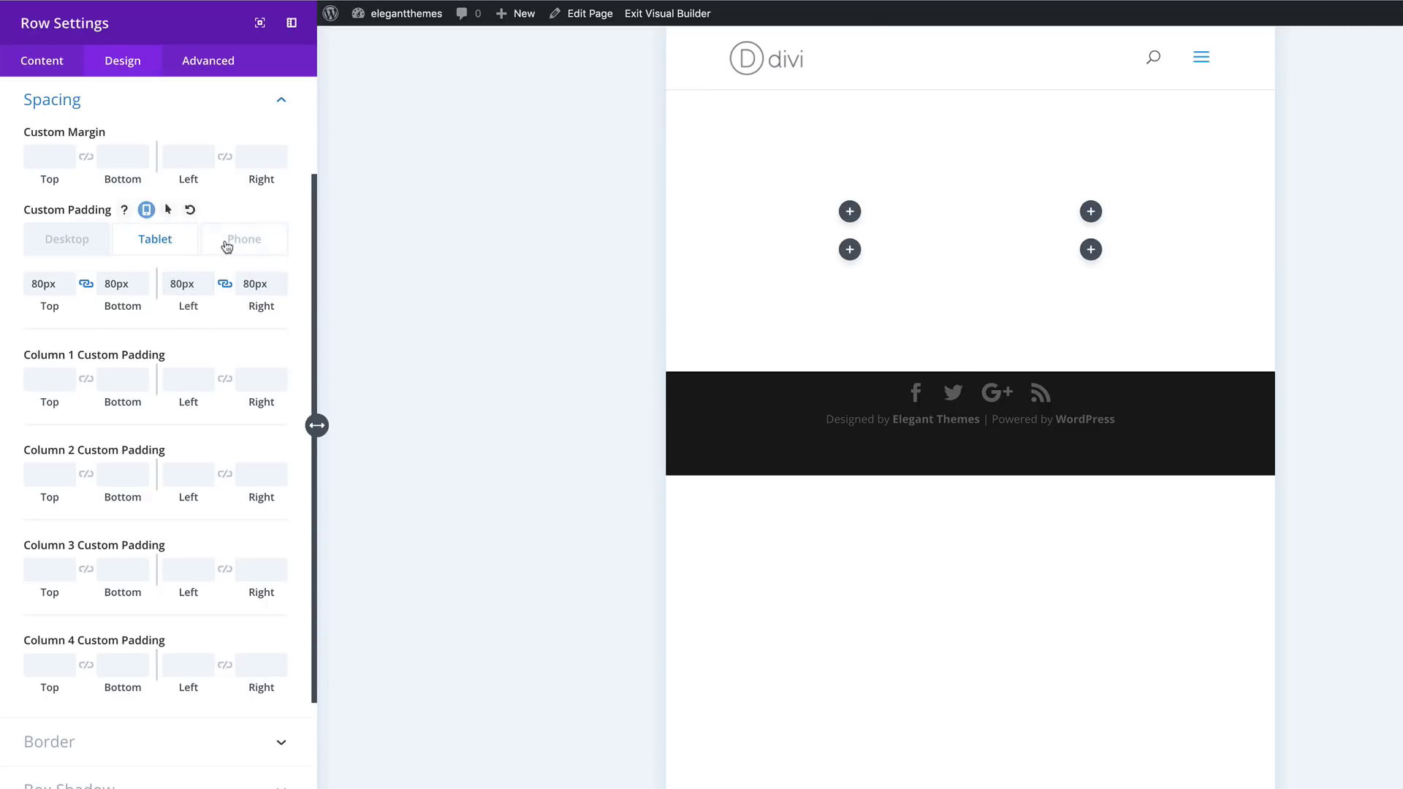
Set the phone padding to 80px on all sides, return to desktop, and save the row.
{"action": "left_click", "coordinate": [254, 244]}
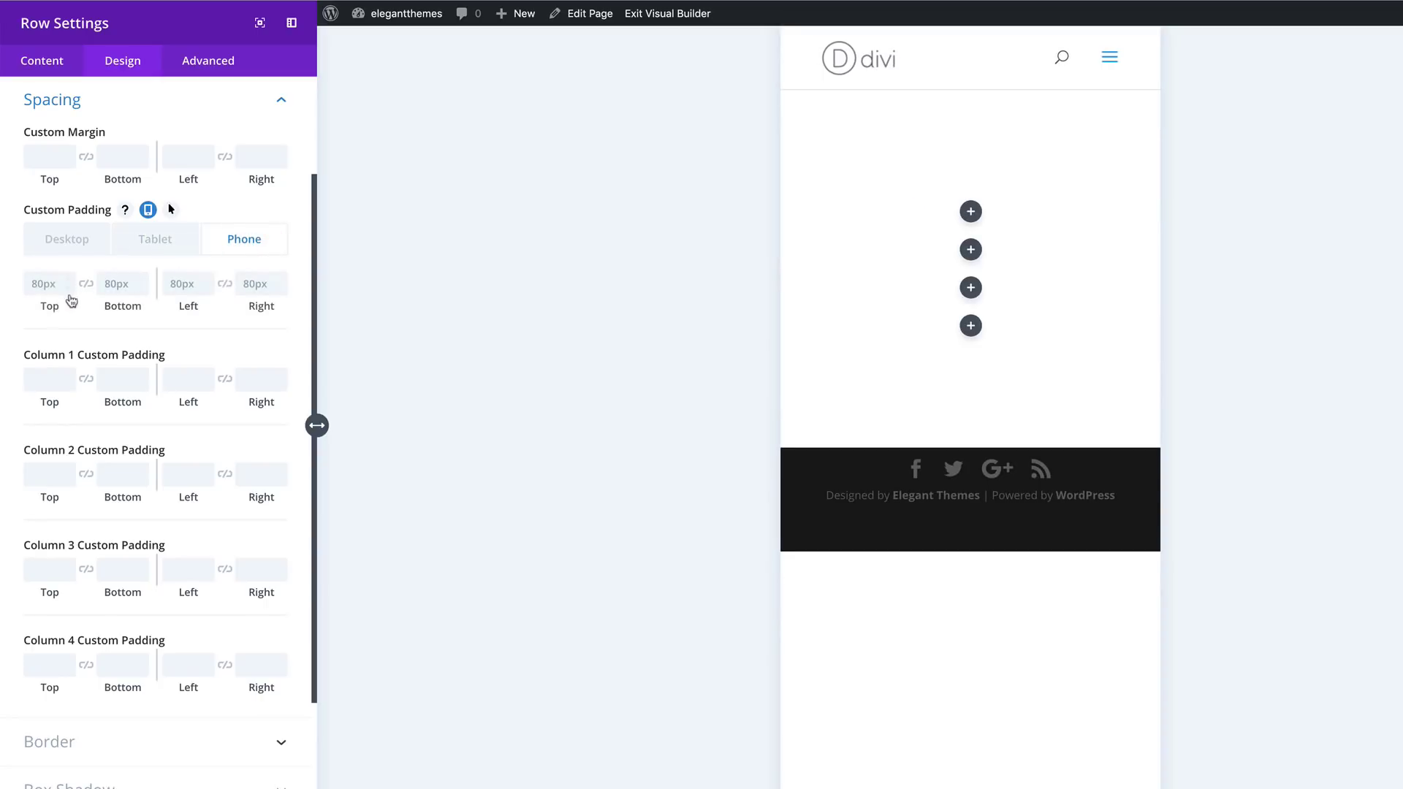
{"action": "left_click", "coordinate": [46, 287]}
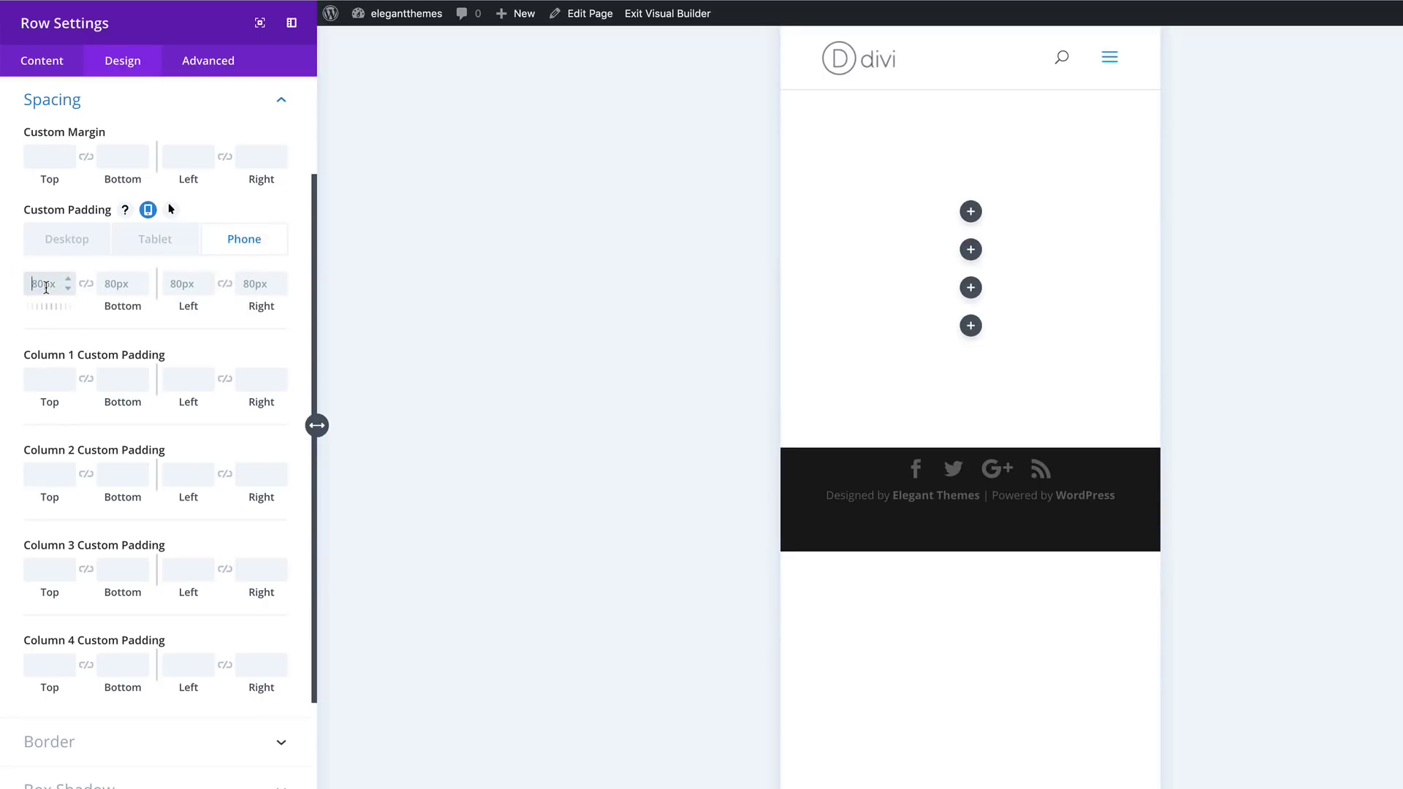
{"action": "type", "text": "80"}
{"action": "left_click", "coordinate": [86, 284]}
{"action": "left_click", "coordinate": [182, 285]}
{"action": "type", "text": "80"}
{"action": "left_click", "coordinate": [225, 284]}
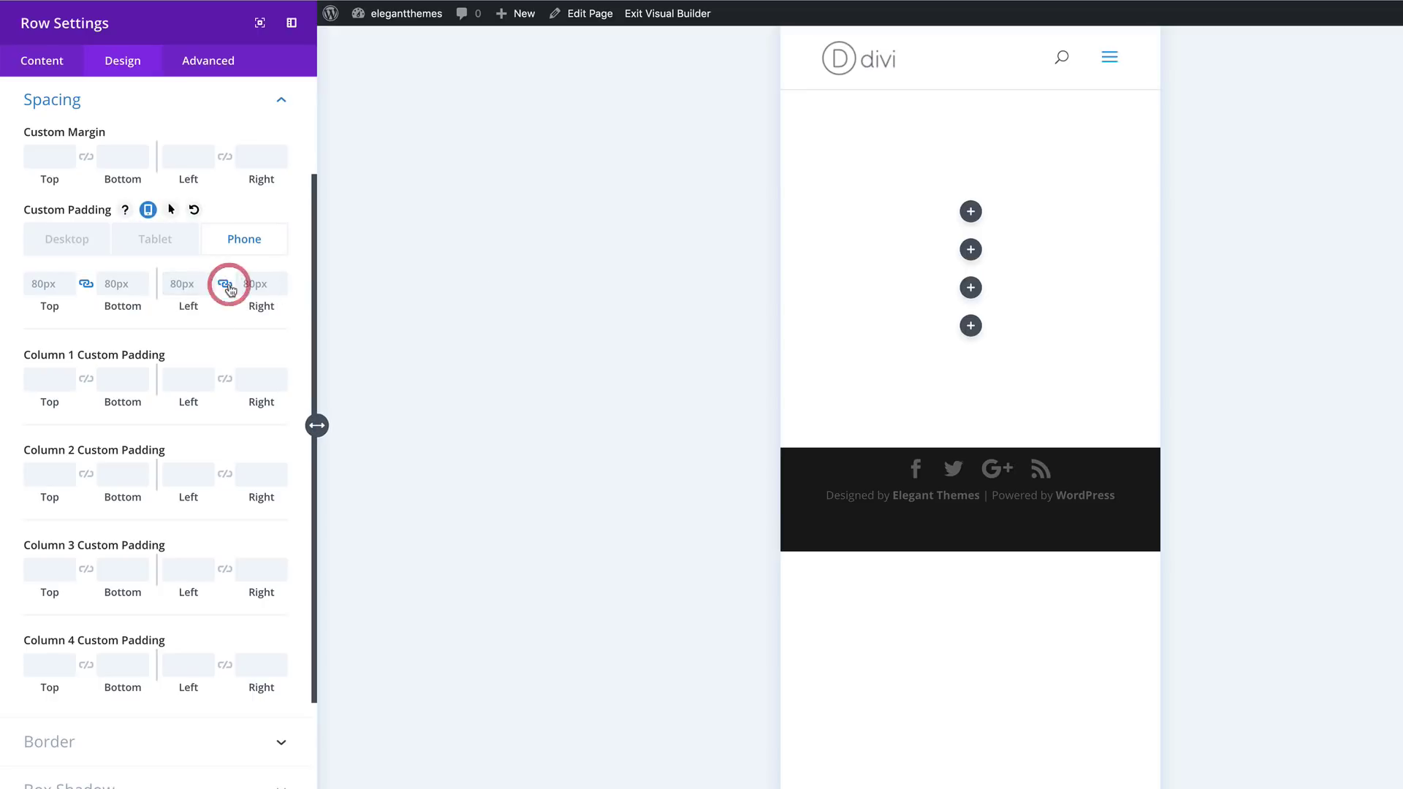
{"action": "left_click", "coordinate": [48, 240]}
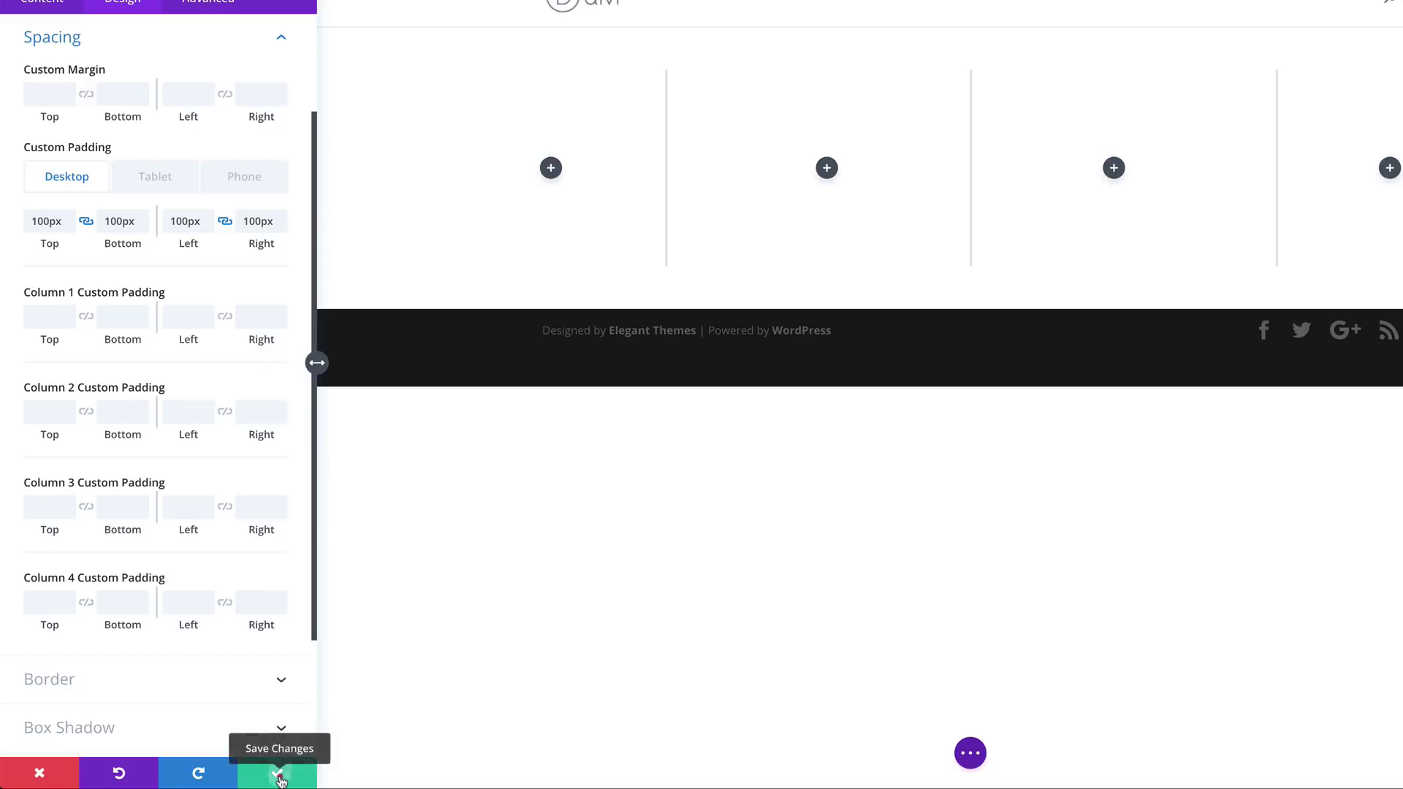
{"action": "left_click", "coordinate": [278, 774]}
Add an Image module to the first column showing fashion-20.jpg, the woman in the brown hat.
{"action": "left_click", "coordinate": [274, 169]}
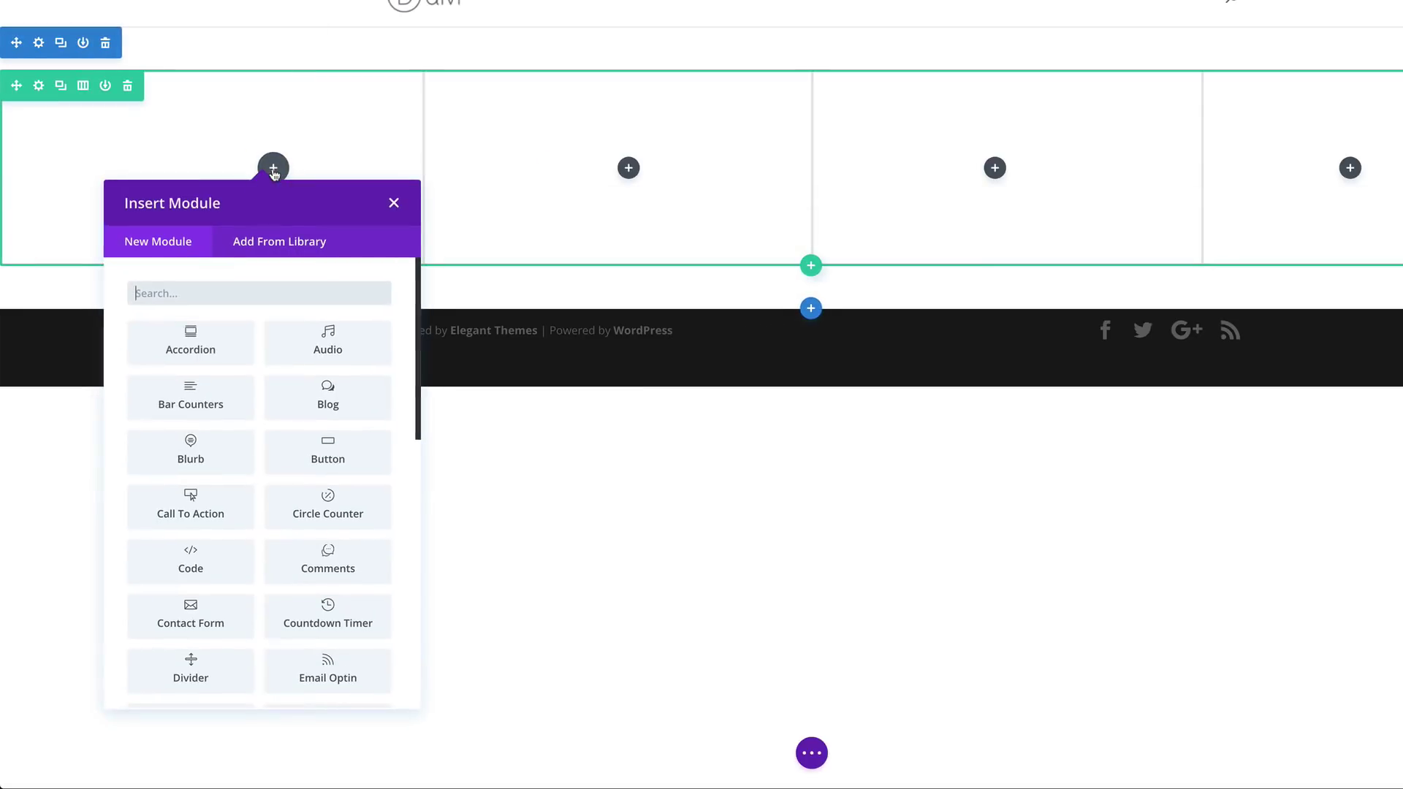
{"action": "type", "text": "image"}
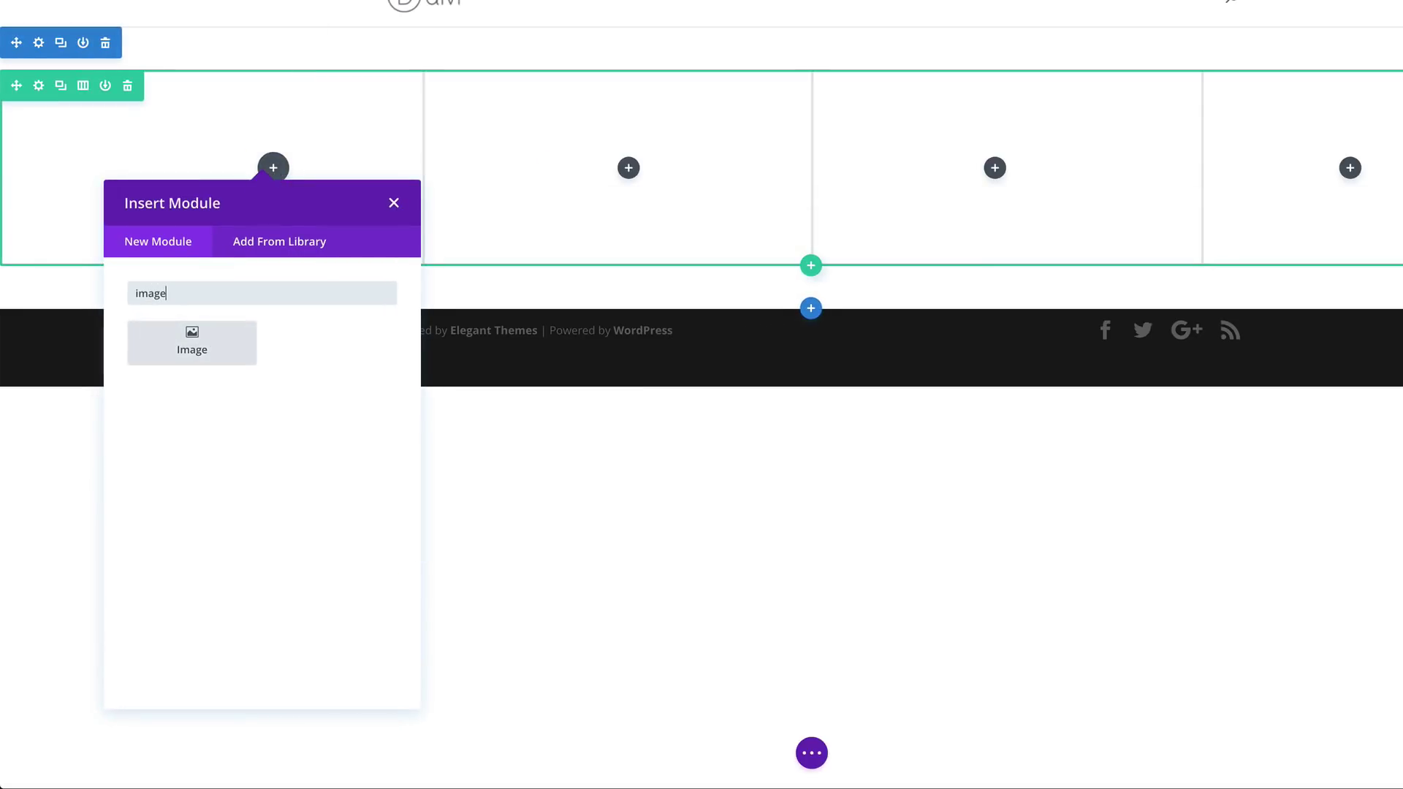
{"action": "left_click", "coordinate": [184, 340]}
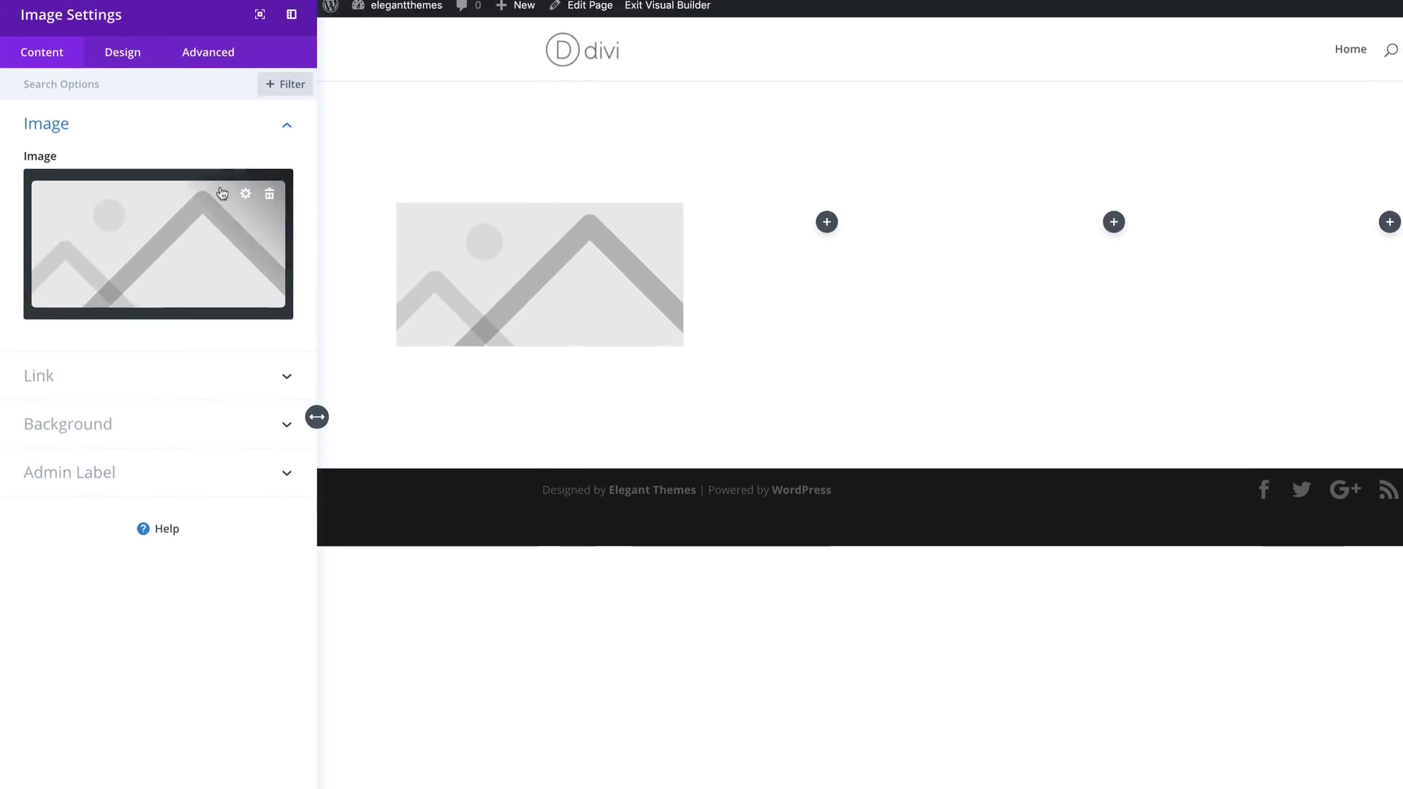
{"action": "left_click", "coordinate": [193, 245]}
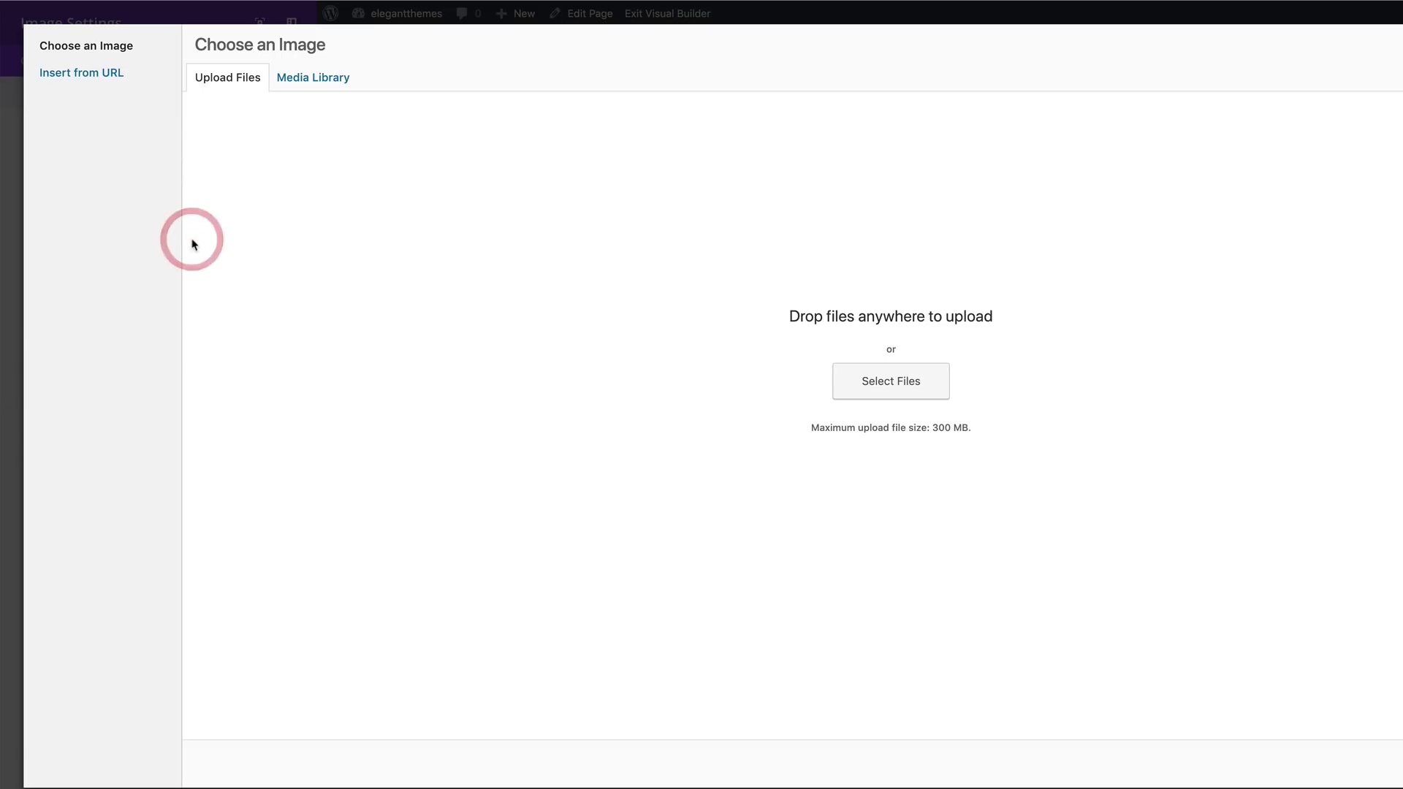
{"action": "left_click", "coordinate": [306, 79]}
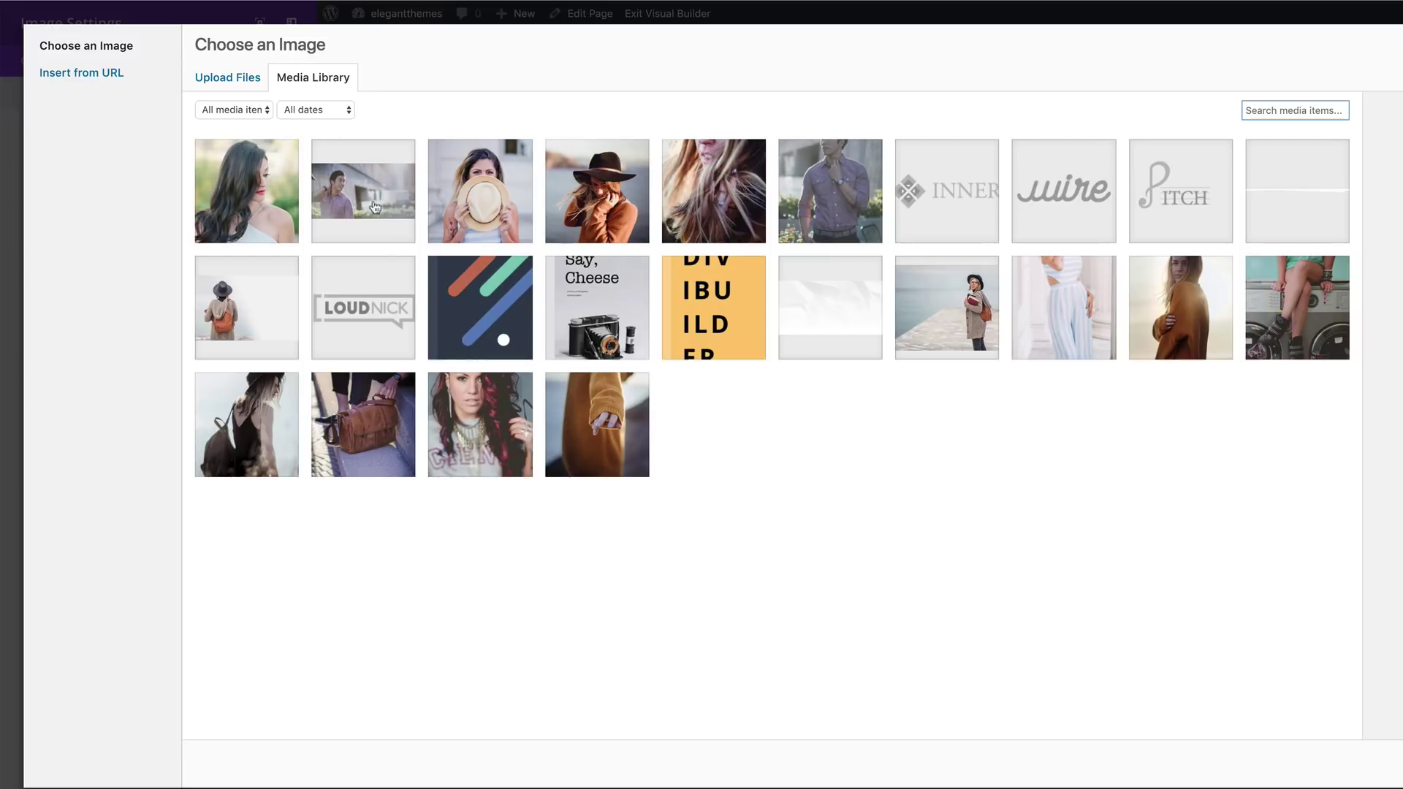
{"action": "left_click", "coordinate": [605, 212]}
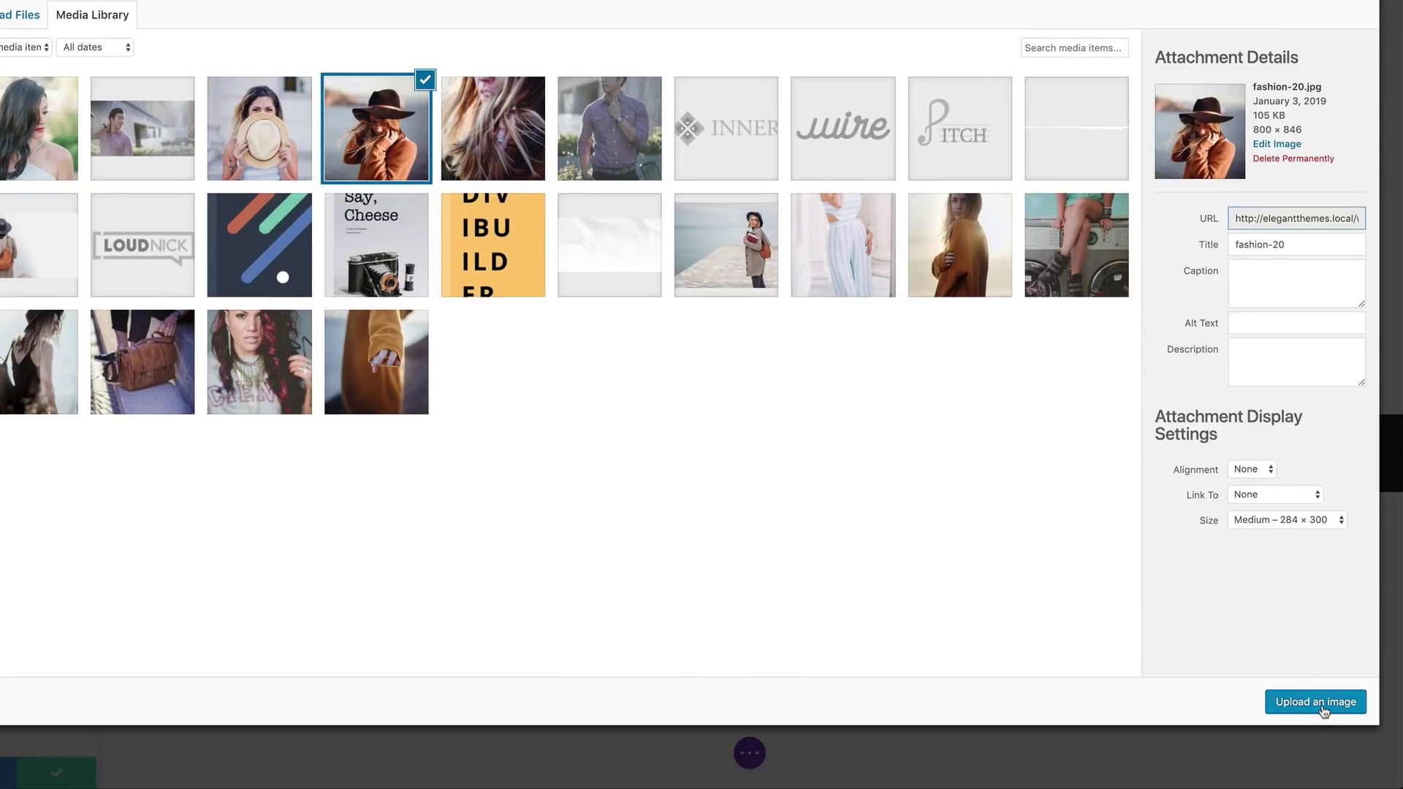
{"action": "left_click", "coordinate": [1319, 703]}
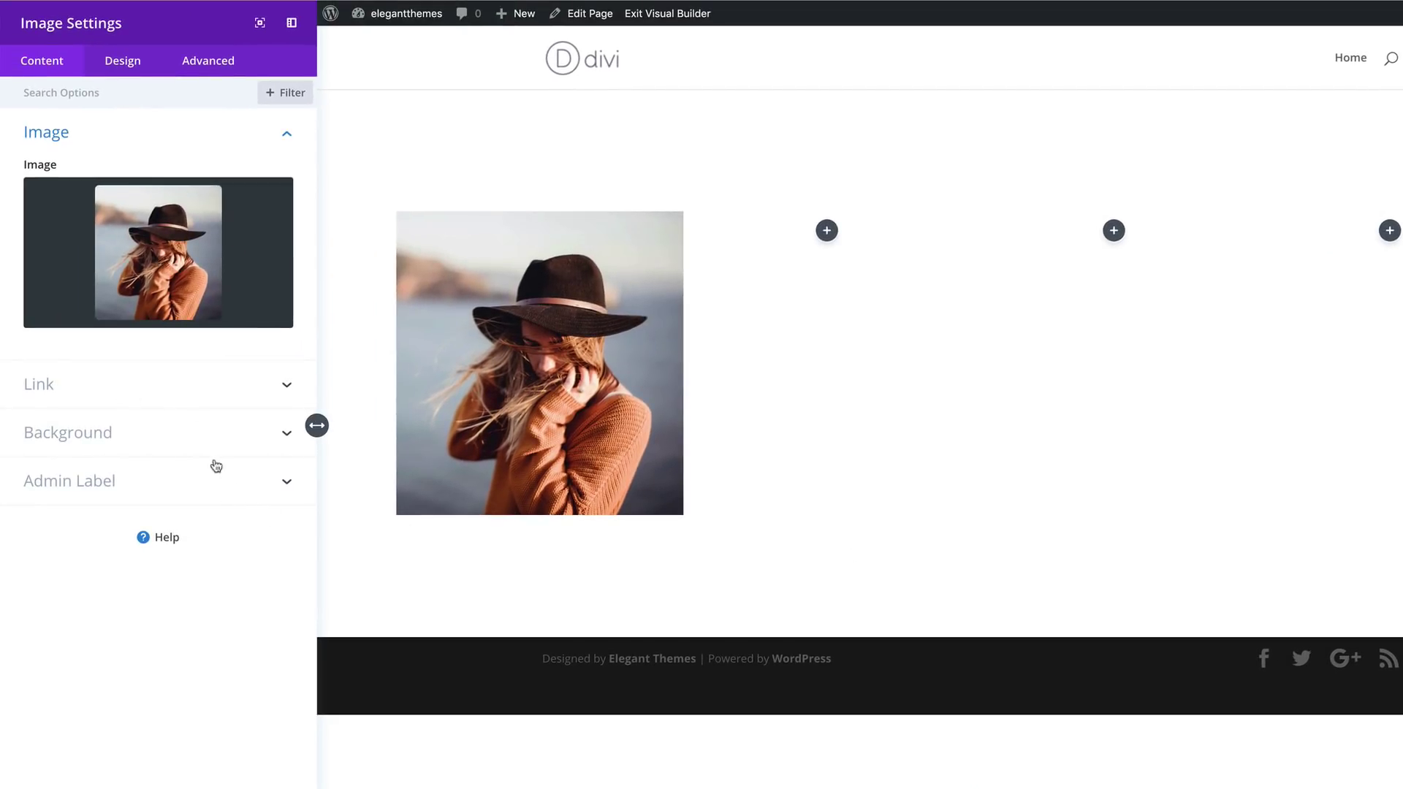
Apply the second Box Shadow preset to the portrait image.
{"action": "left_click", "coordinate": [139, 68]}
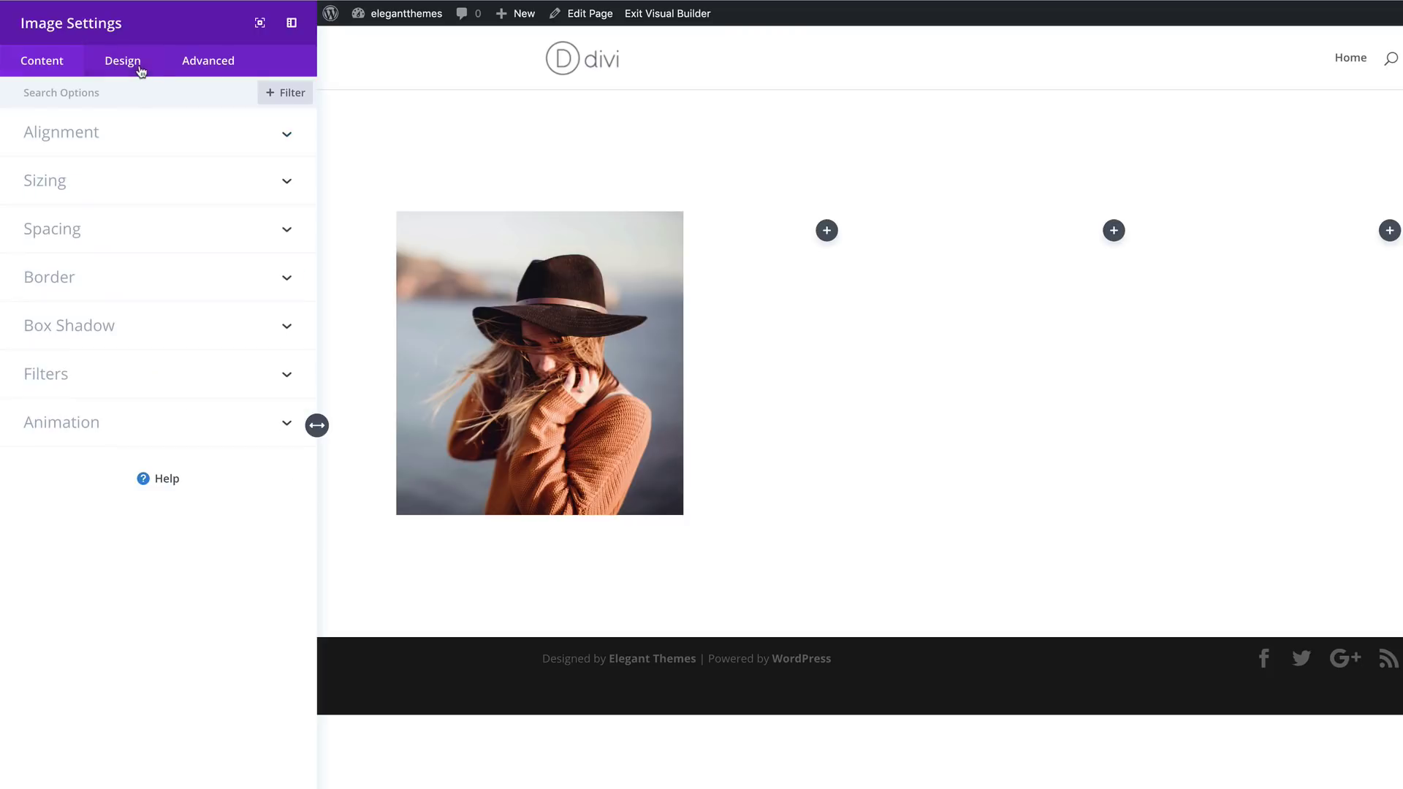
{"action": "left_click", "coordinate": [85, 322]}
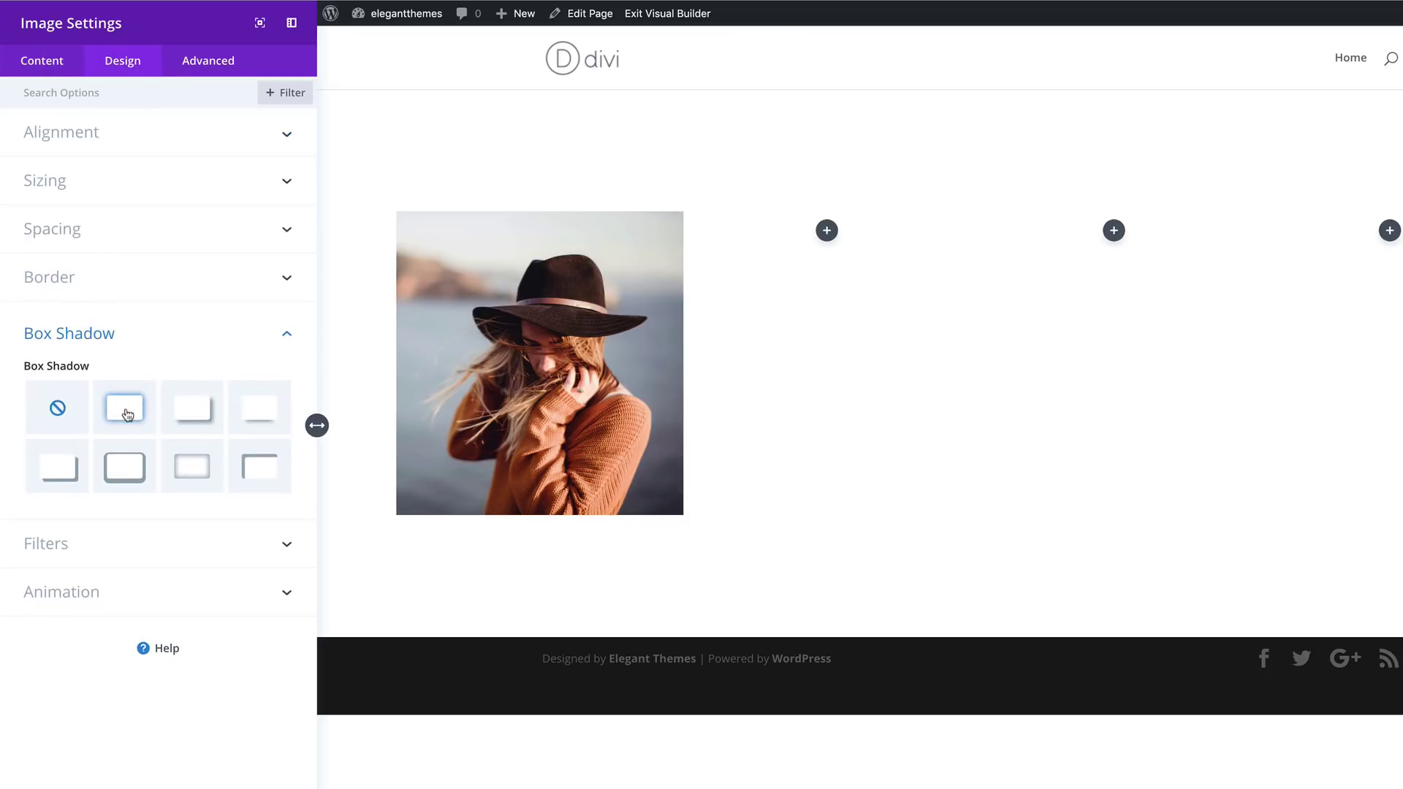
{"action": "left_click", "coordinate": [126, 411]}
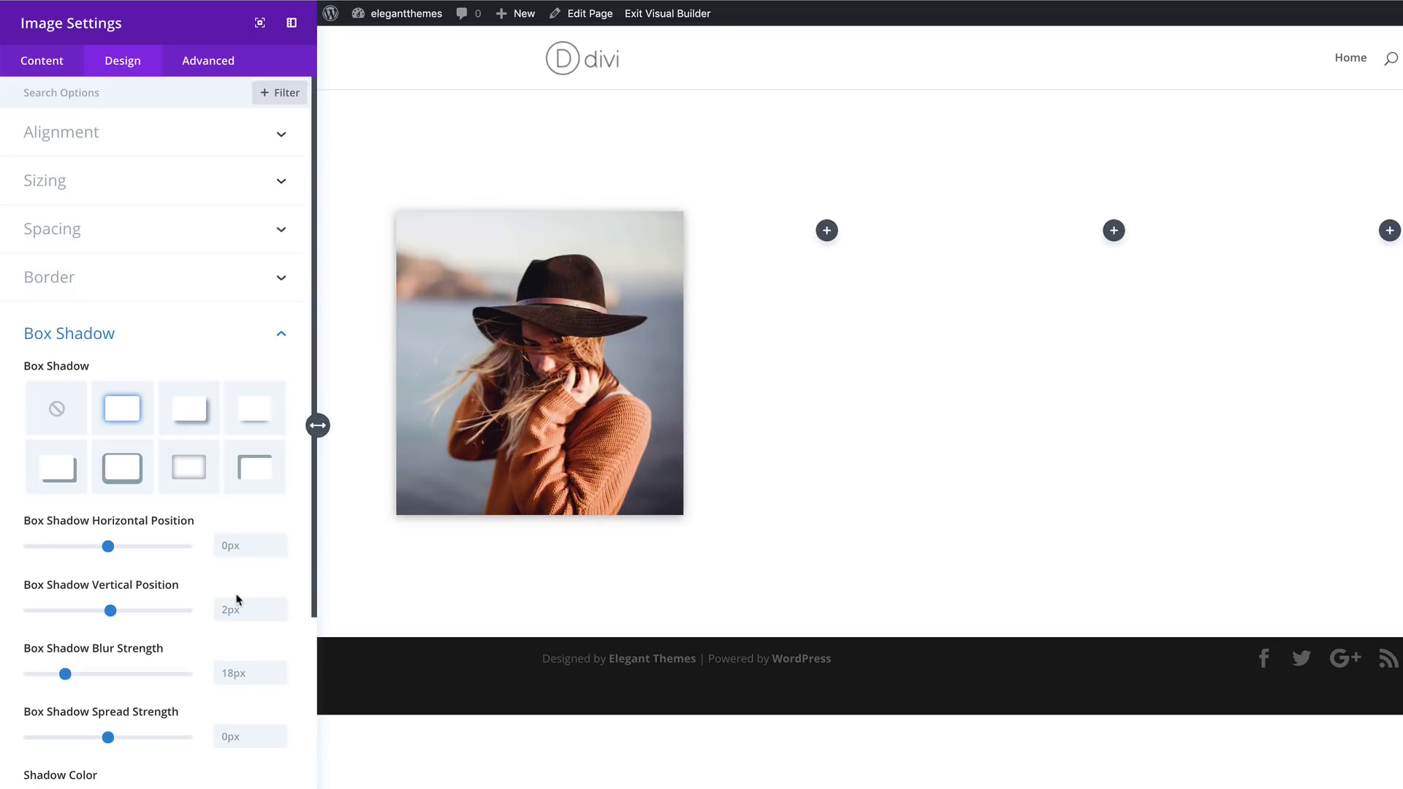
Set the image's Contrast filter to 130% and Saturation to 40%, then close its settings.
{"action": "scroll", "coordinate": [190, 574], "scroll_direction": "down", "scroll_amount": 3}
{"action": "scroll", "coordinate": [235, 599], "scroll_direction": "down", "scroll_amount": 1}
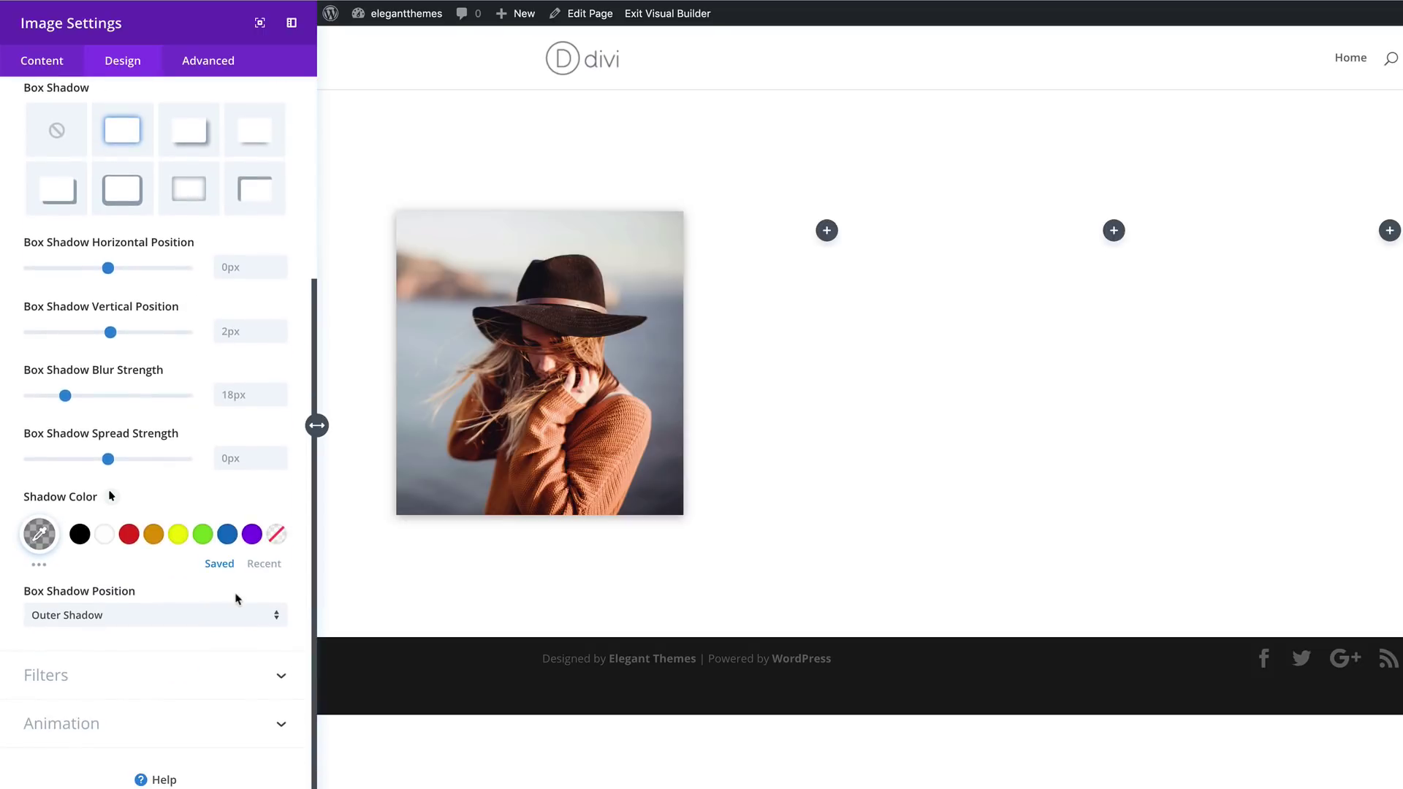
{"action": "left_click", "coordinate": [116, 675]}
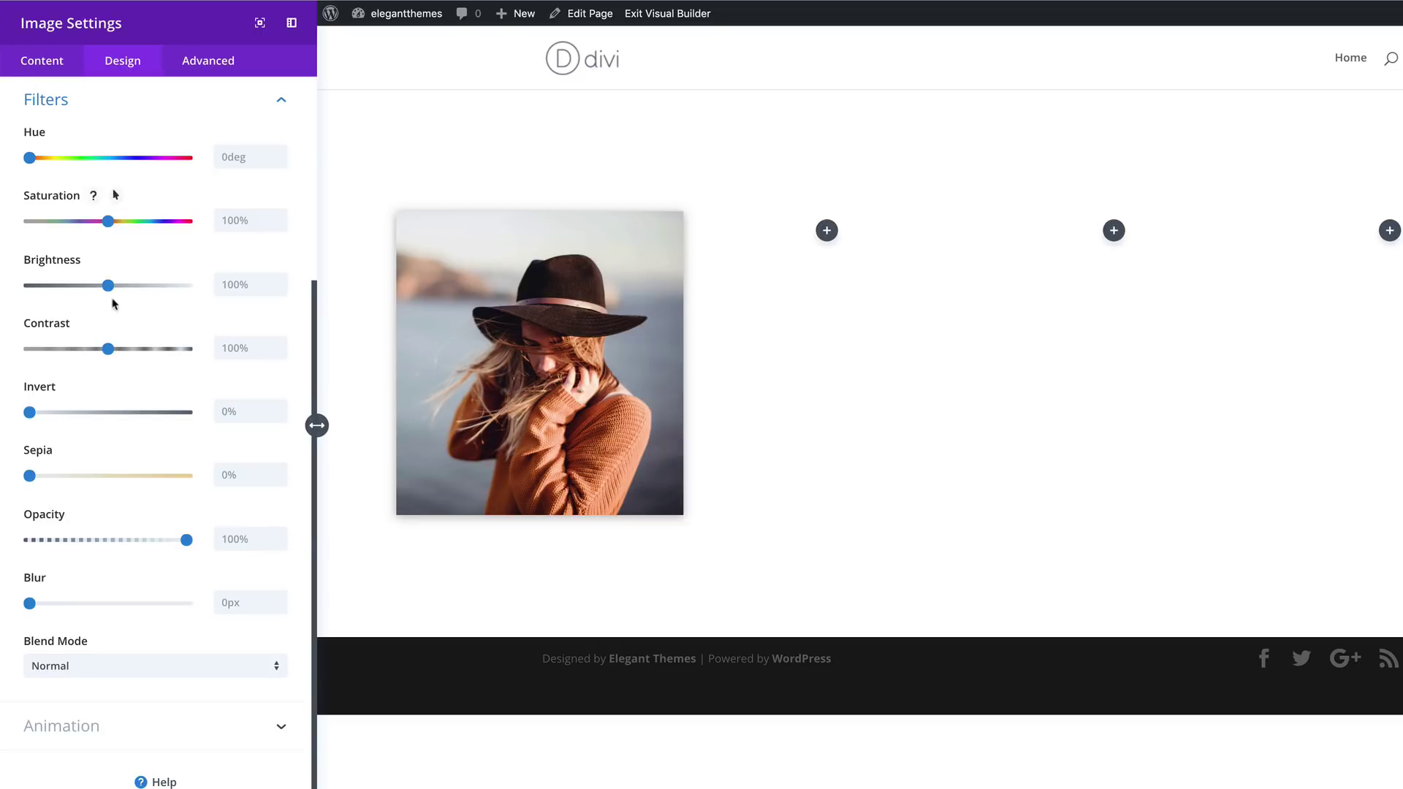
{"action": "left_click", "coordinate": [243, 348]}
{"action": "type", "text": "40"}
{"action": "left_click", "coordinate": [201, 349]}
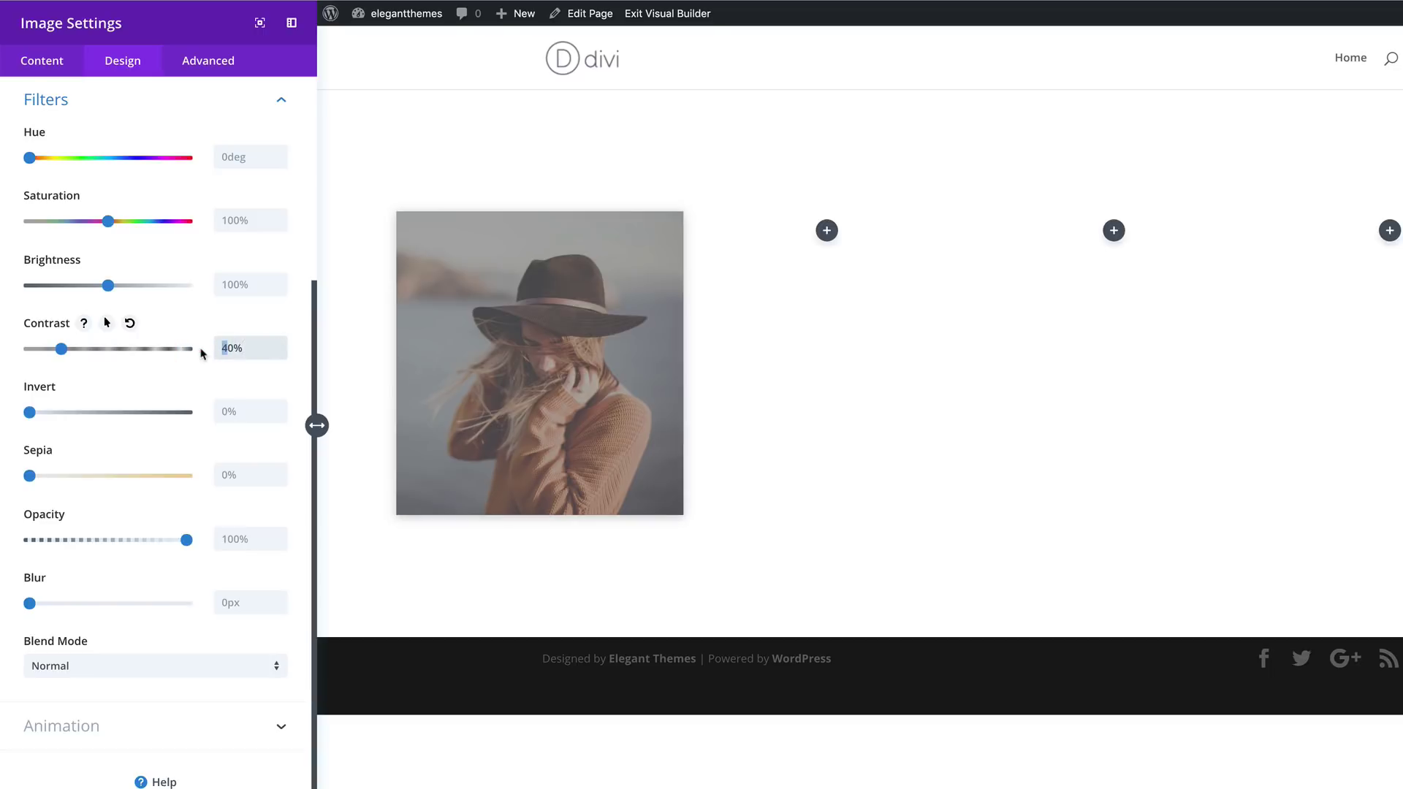
{"action": "type", "text": "3"}
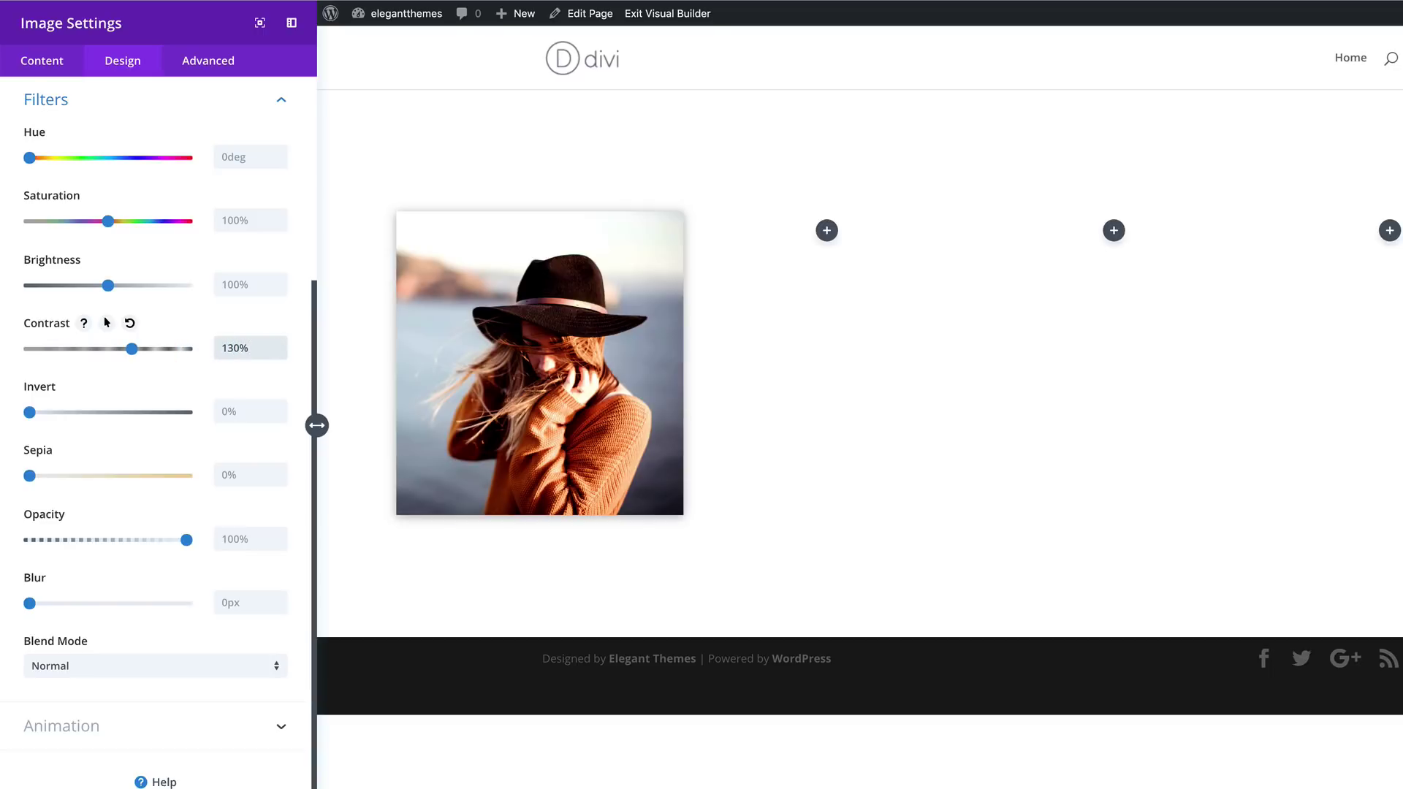
{"action": "left_click", "coordinate": [221, 218]}
{"action": "type", "text": "40"}
{"action": "left_click", "coordinate": [276, 774]}
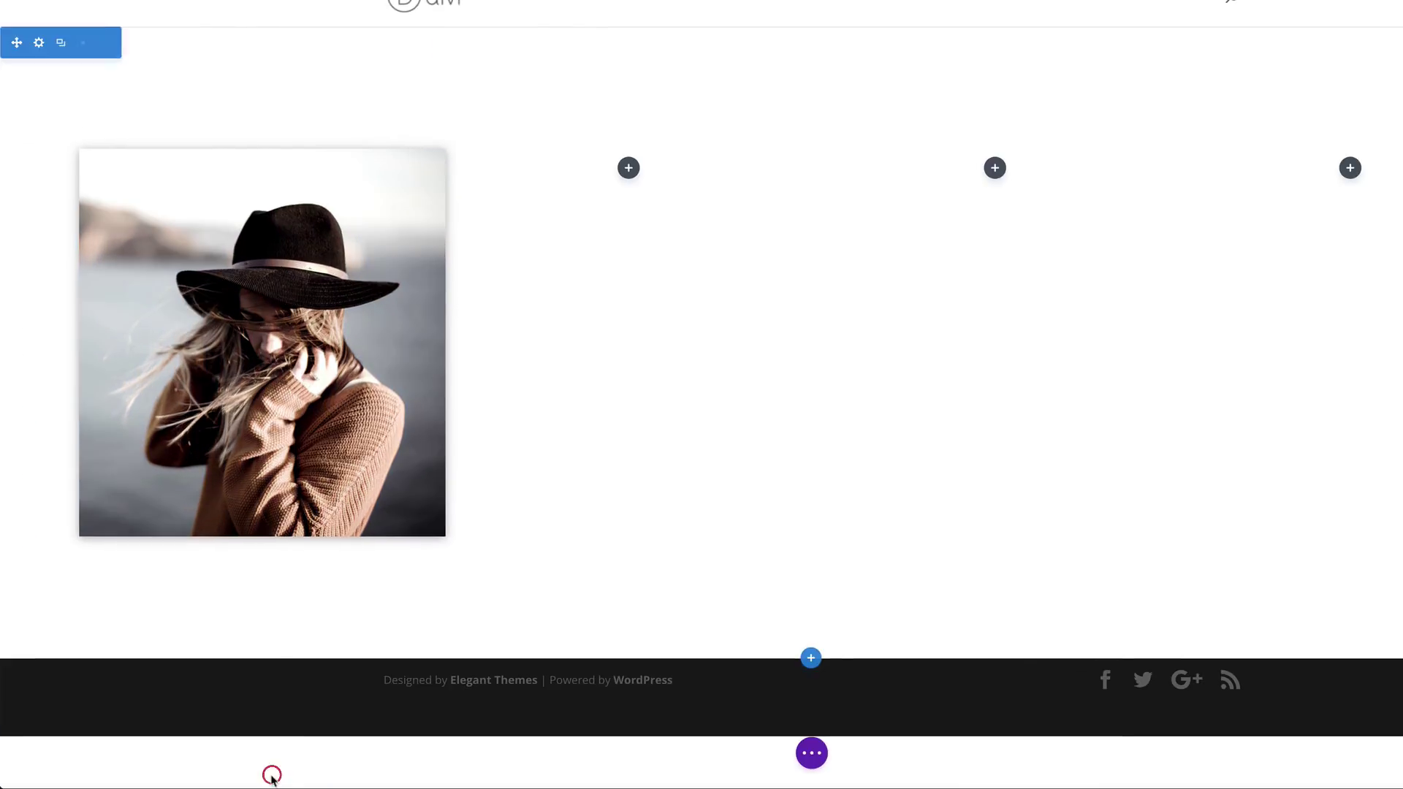
Insert a Person module into the second column using the 'per' module search.
{"action": "left_click", "coordinate": [629, 170]}
{"action": "left_click", "coordinate": [638, 293]}
{"action": "type", "text": "per"}
{"action": "left_click", "coordinate": [597, 338]}
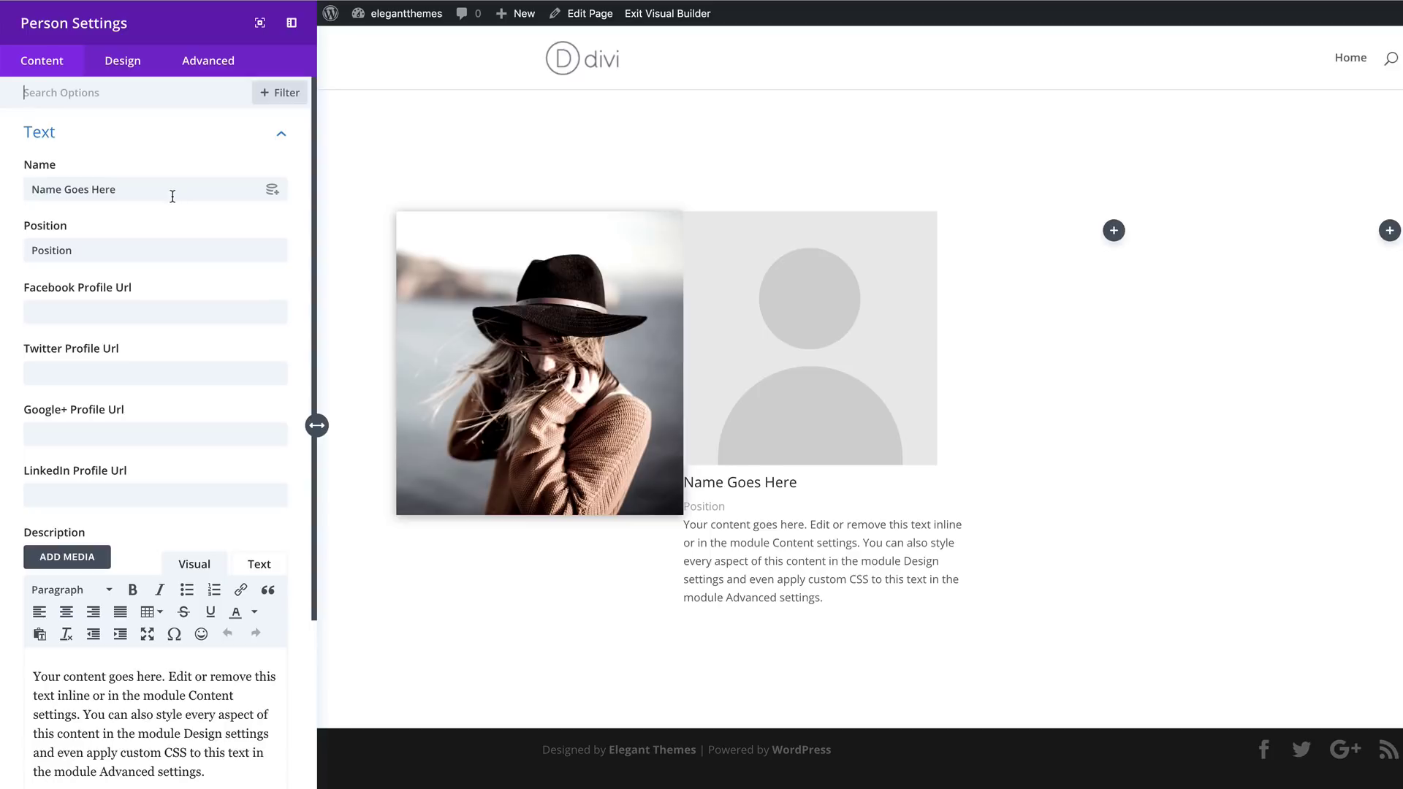
Replace the placeholder name with the team member's name and set Position to Marketing Director.
{"action": "double_click", "coordinate": [156, 197]}
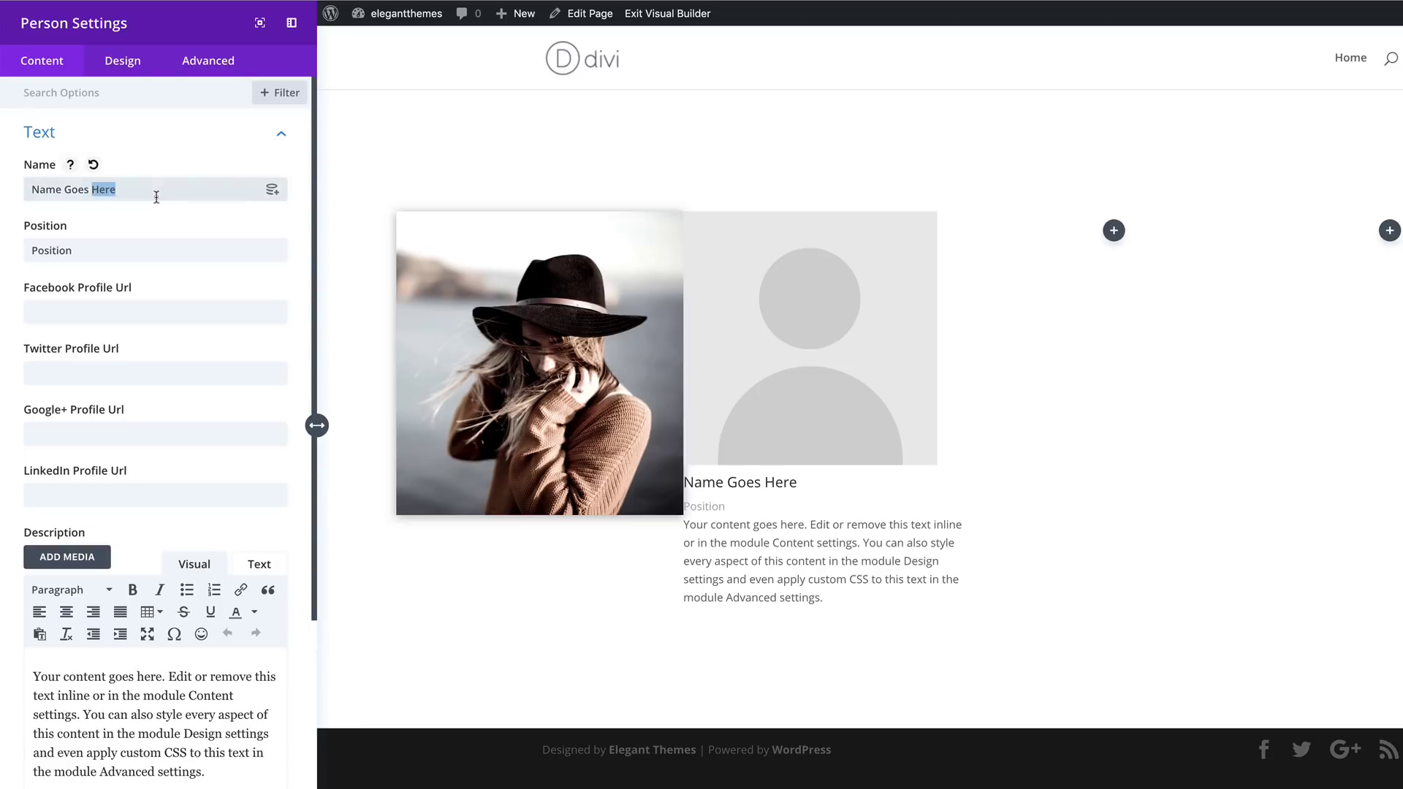
{"action": "triple_click", "coordinate": [157, 197]}
{"action": "key", "text": "BackSpace"}
{"action": "type", "text": "Jessica Joe"}
{"action": "double_click", "coordinate": [106, 250]}
{"action": "type", "text": "Ma"}
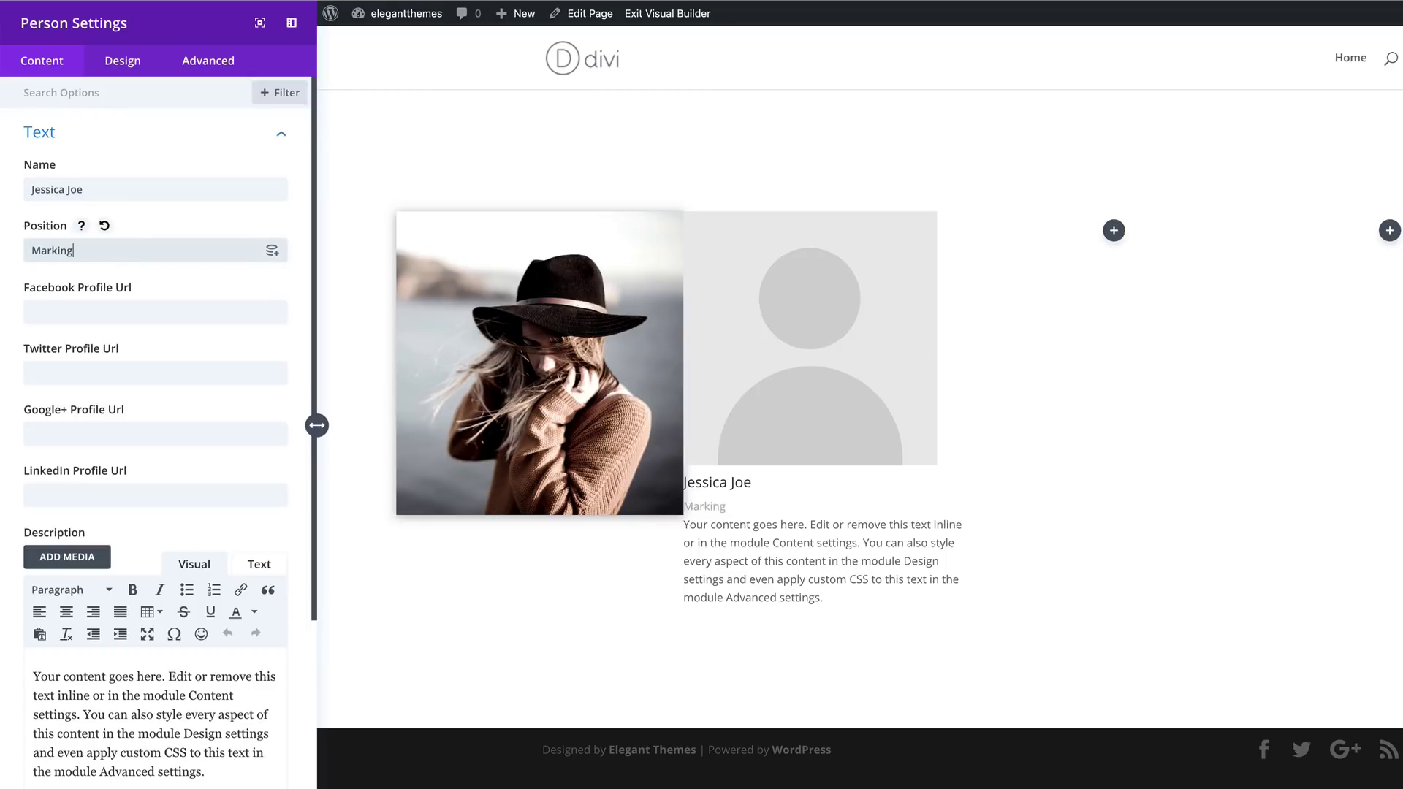
{"action": "type", "text": "rking"}
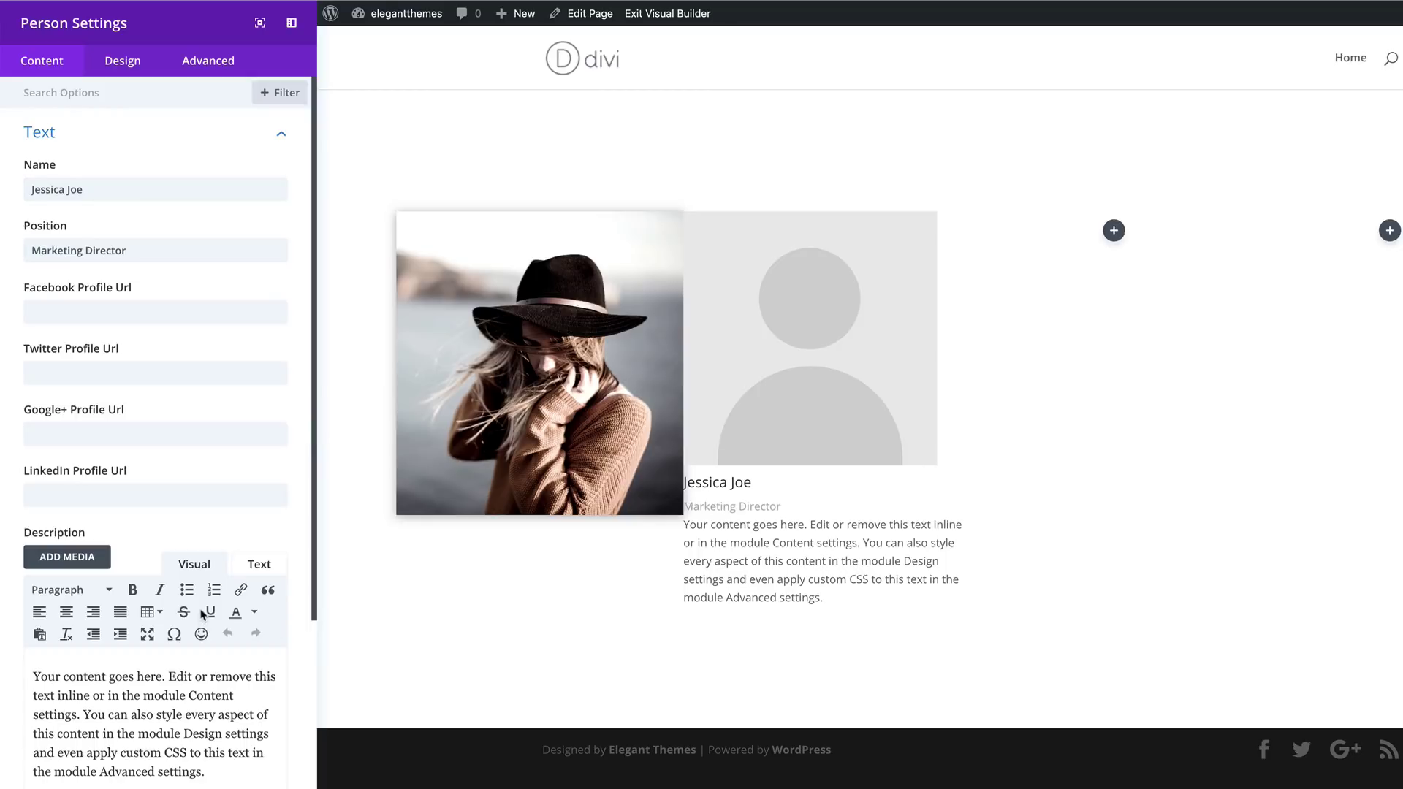
{"action": "scroll", "coordinate": [203, 627], "scroll_direction": "down", "scroll_amount": 5}
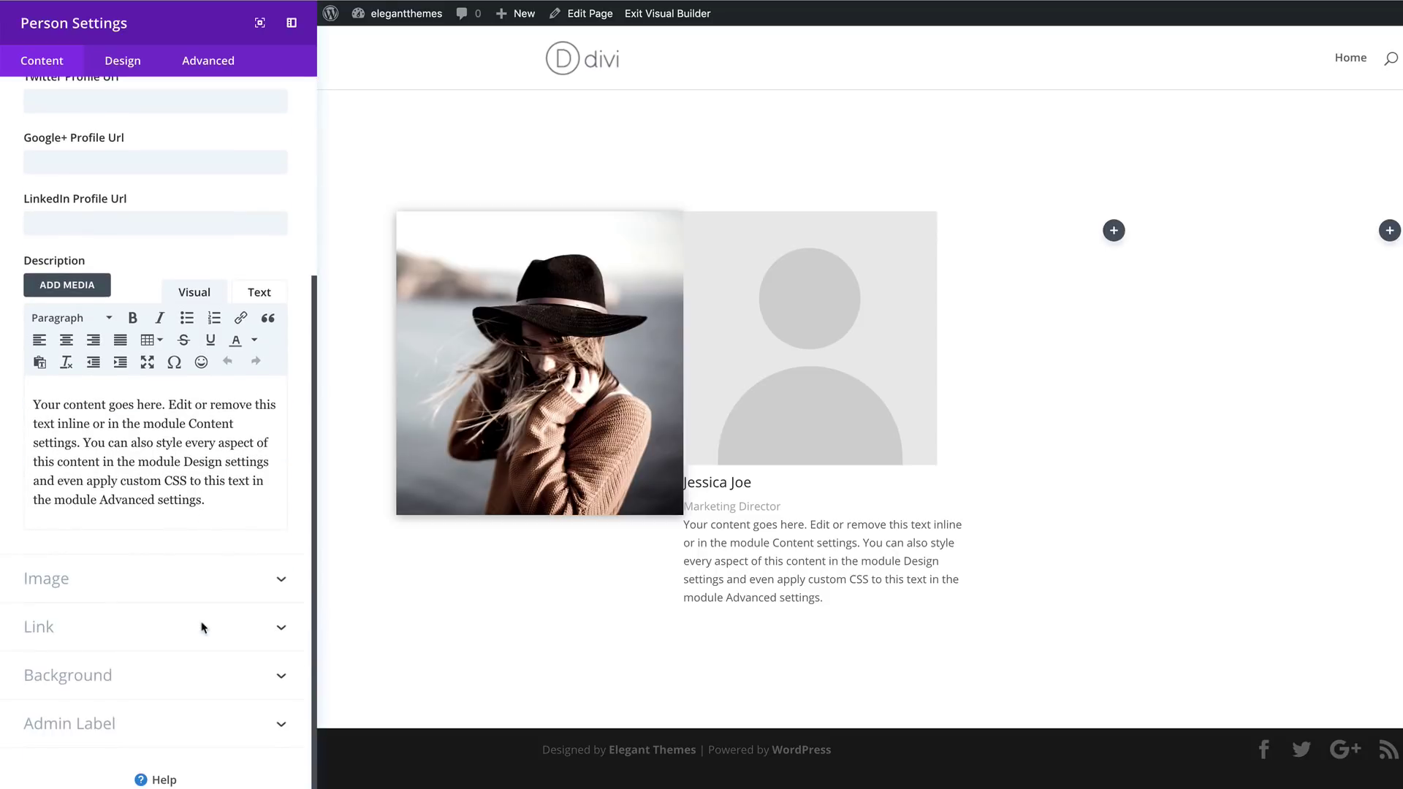
{"action": "left_click", "coordinate": [102, 686]}
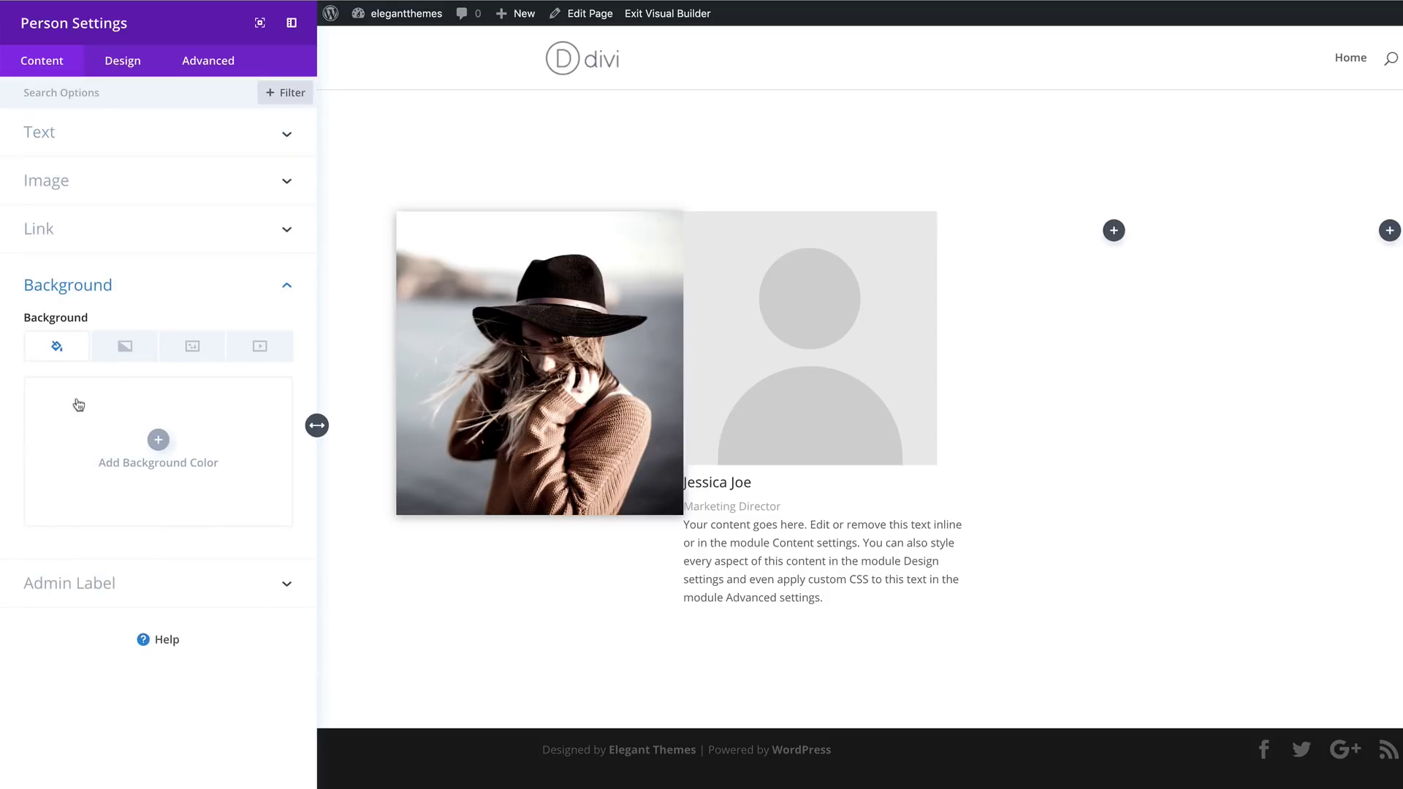
Add a gradient background whose first colour is translucent purple-blue rgba(11,15,229,0.41).
{"action": "left_click", "coordinate": [125, 348]}
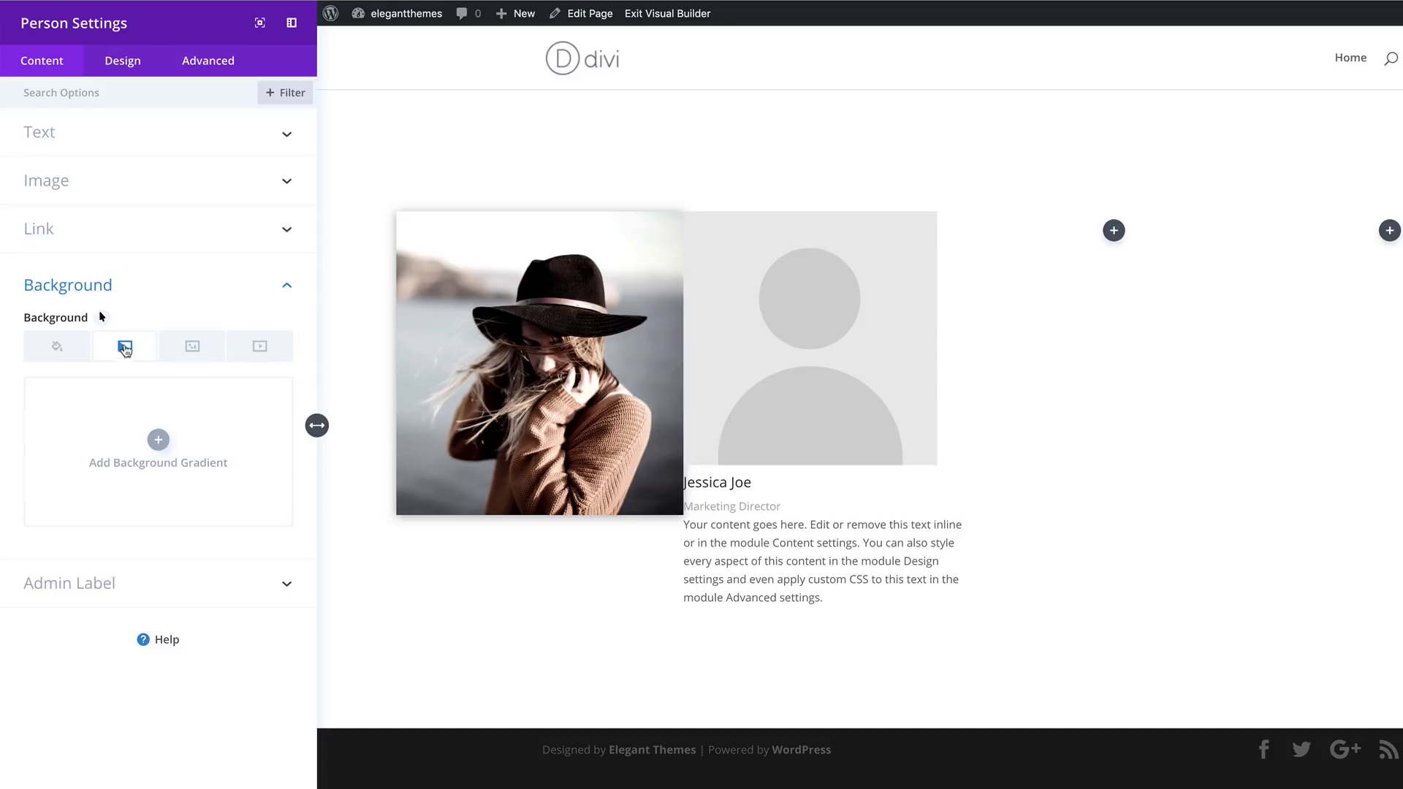
{"action": "left_click", "coordinate": [158, 439]}
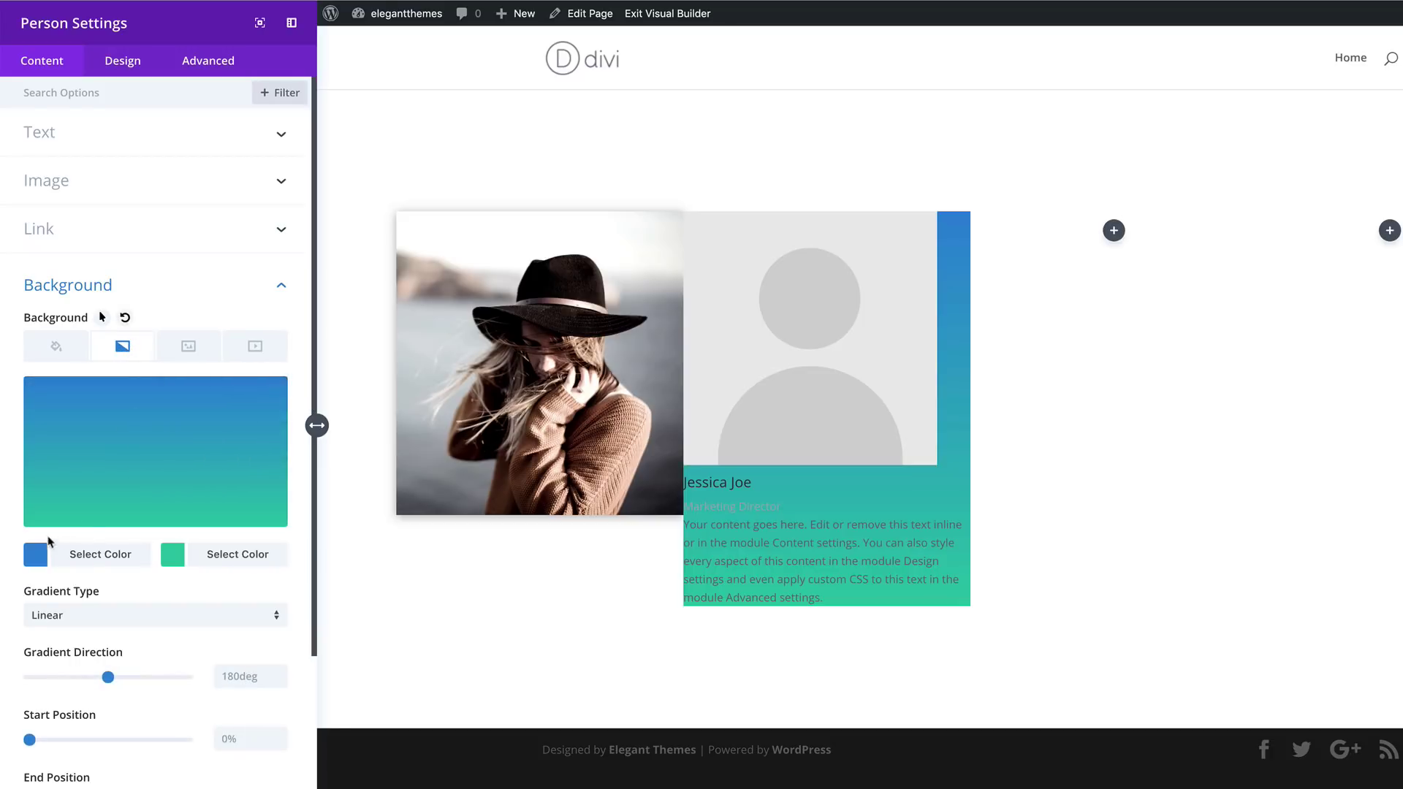
{"action": "left_click", "coordinate": [35, 557]}
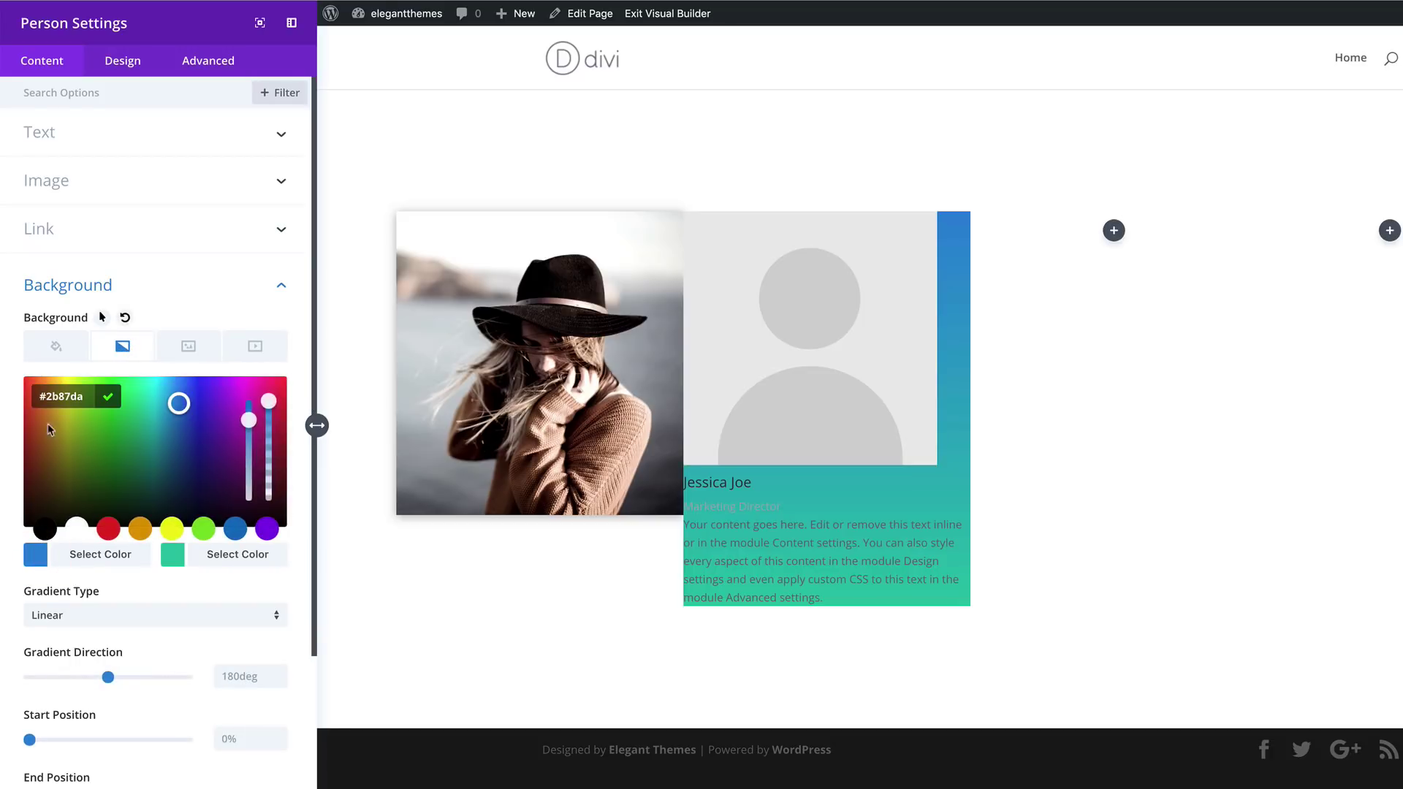
{"action": "left_click_drag", "start_coordinate": [269, 408], "coordinate": [271, 430]}
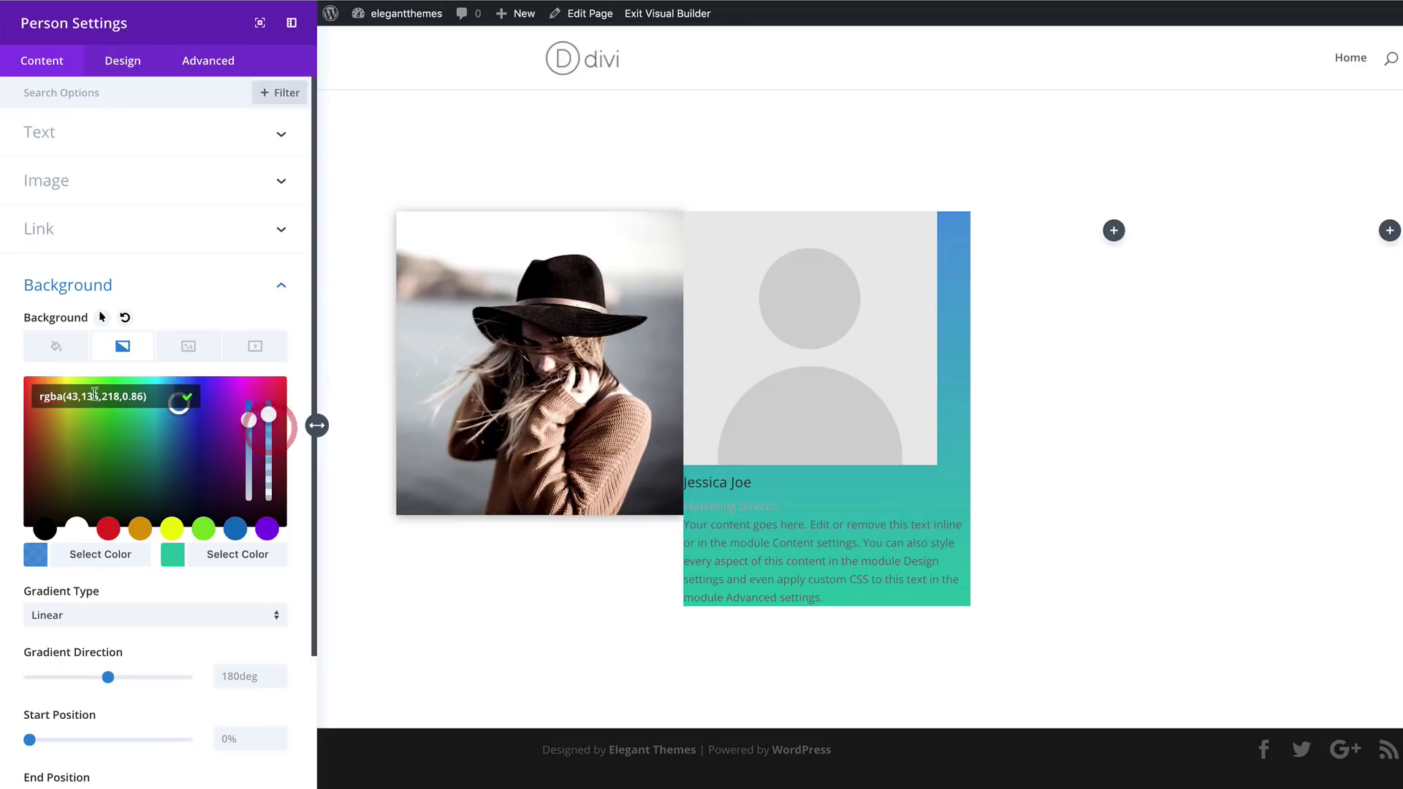
{"action": "triple_click", "coordinate": [143, 396]}
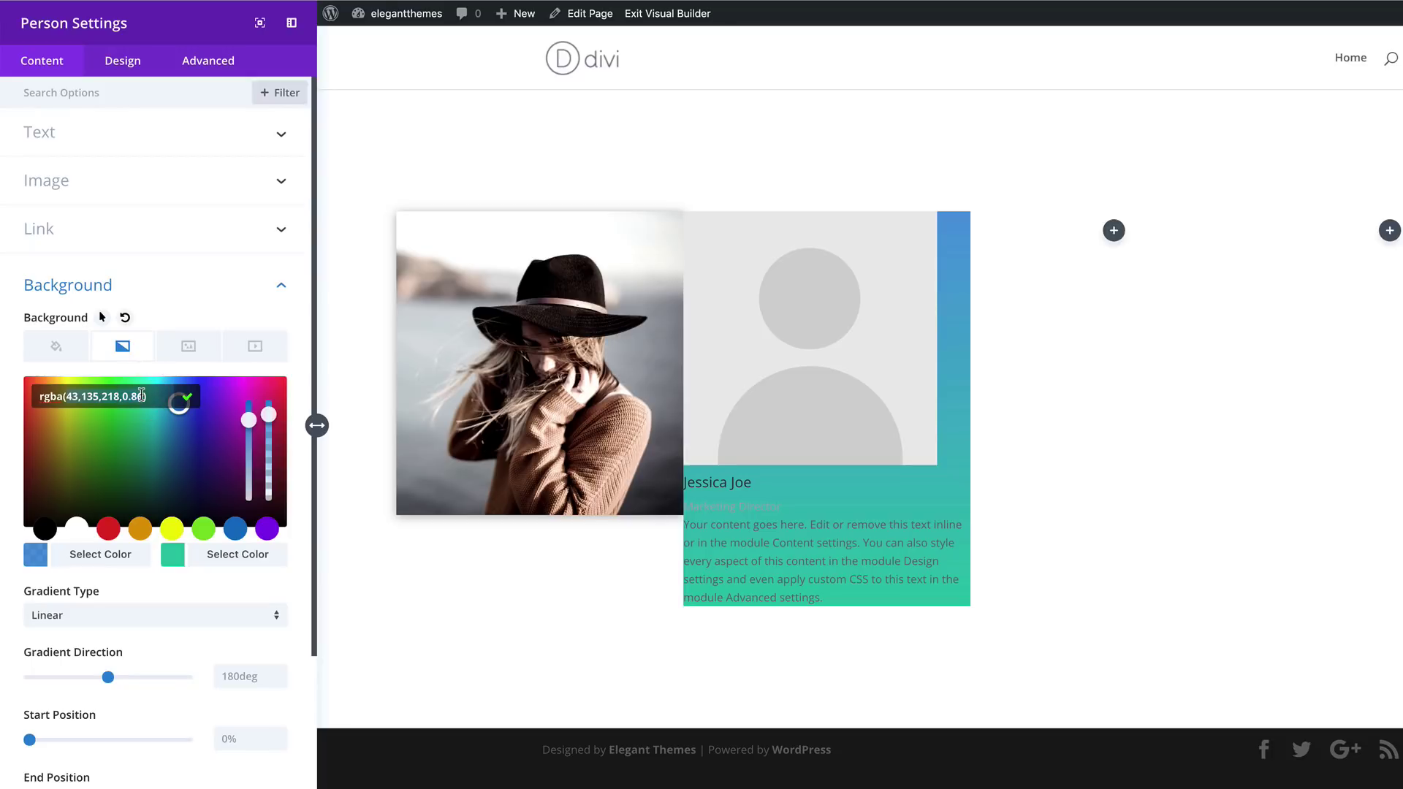
{"action": "type", "text": "rgba(11,15,229,0.41)"}
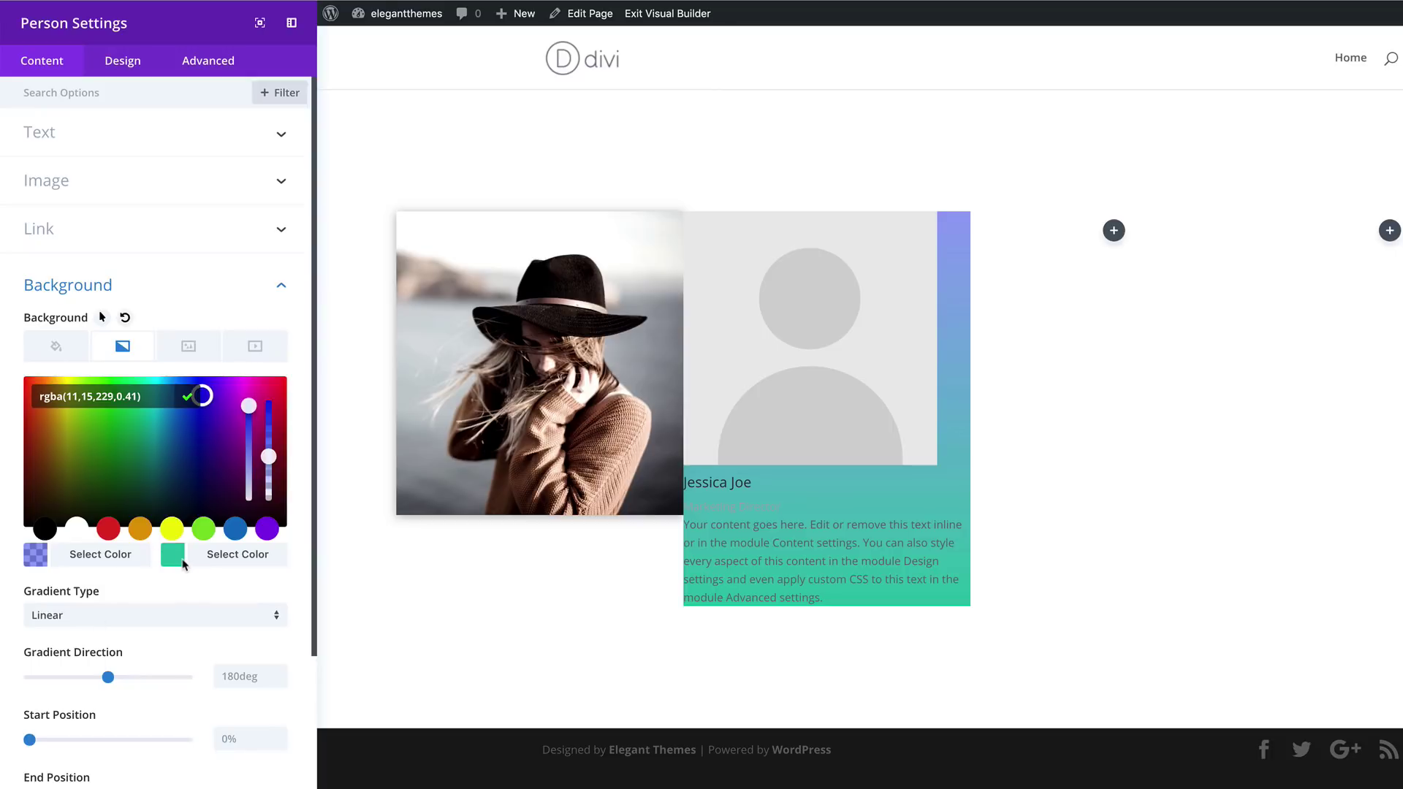
Set the second gradient colour to rgba(45,237,255,0.87) and the gradient direction to 150deg.
{"action": "left_click", "coordinate": [173, 558]}
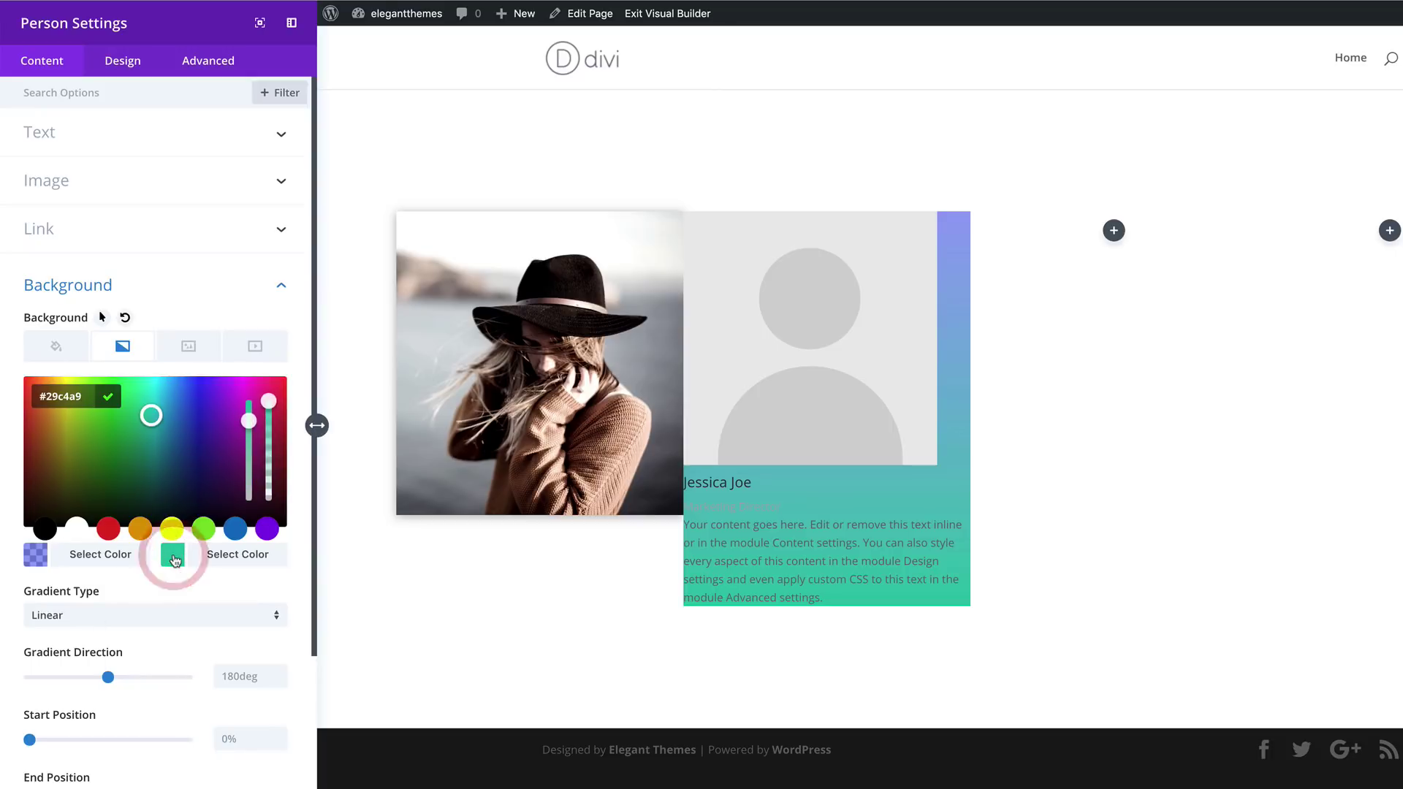
{"action": "left_click_drag", "start_coordinate": [269, 403], "coordinate": [269, 421]}
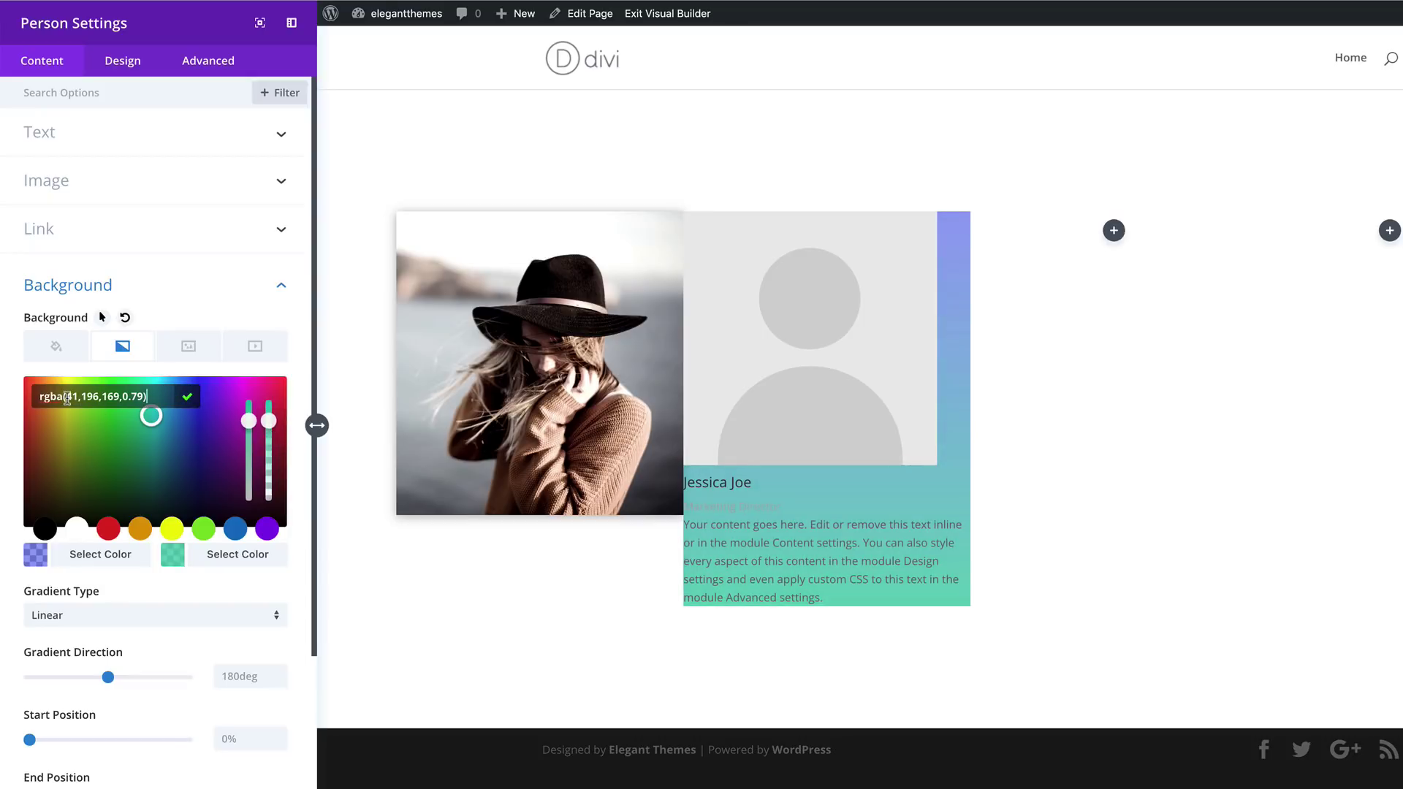
{"action": "key", "text": "ctrl+a"}
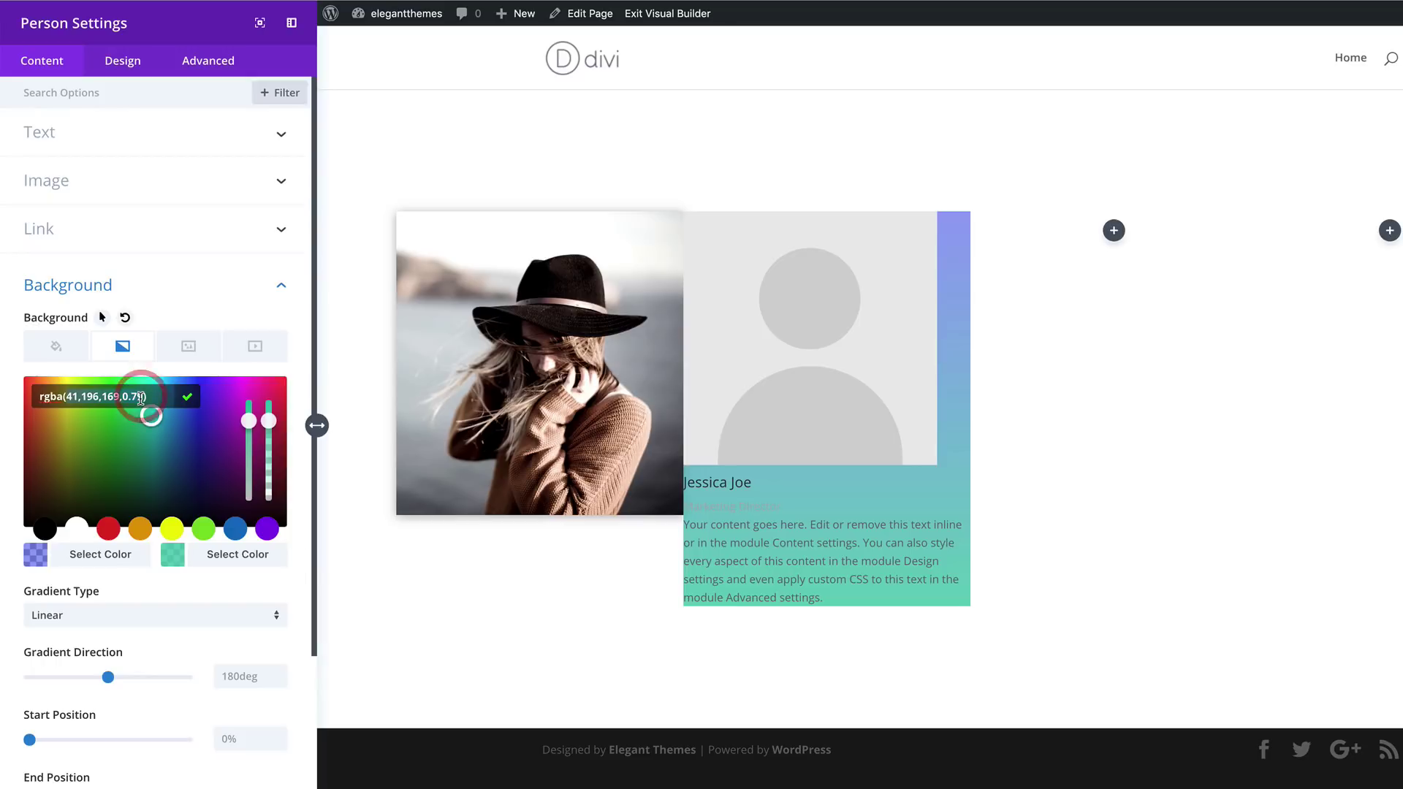
{"action": "type", "text": "rgba(45,237,255,0.87)"}
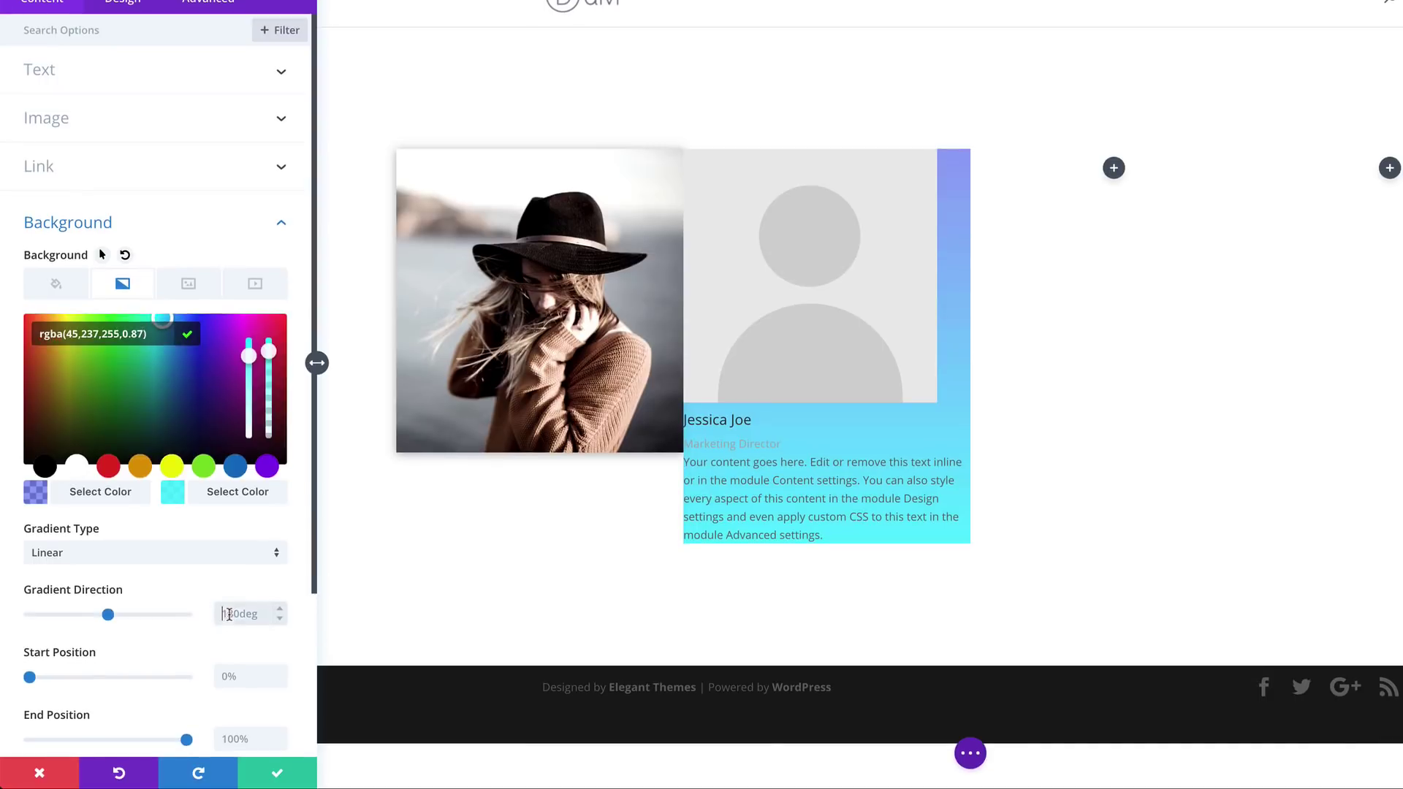
{"action": "left_click", "coordinate": [241, 677]}
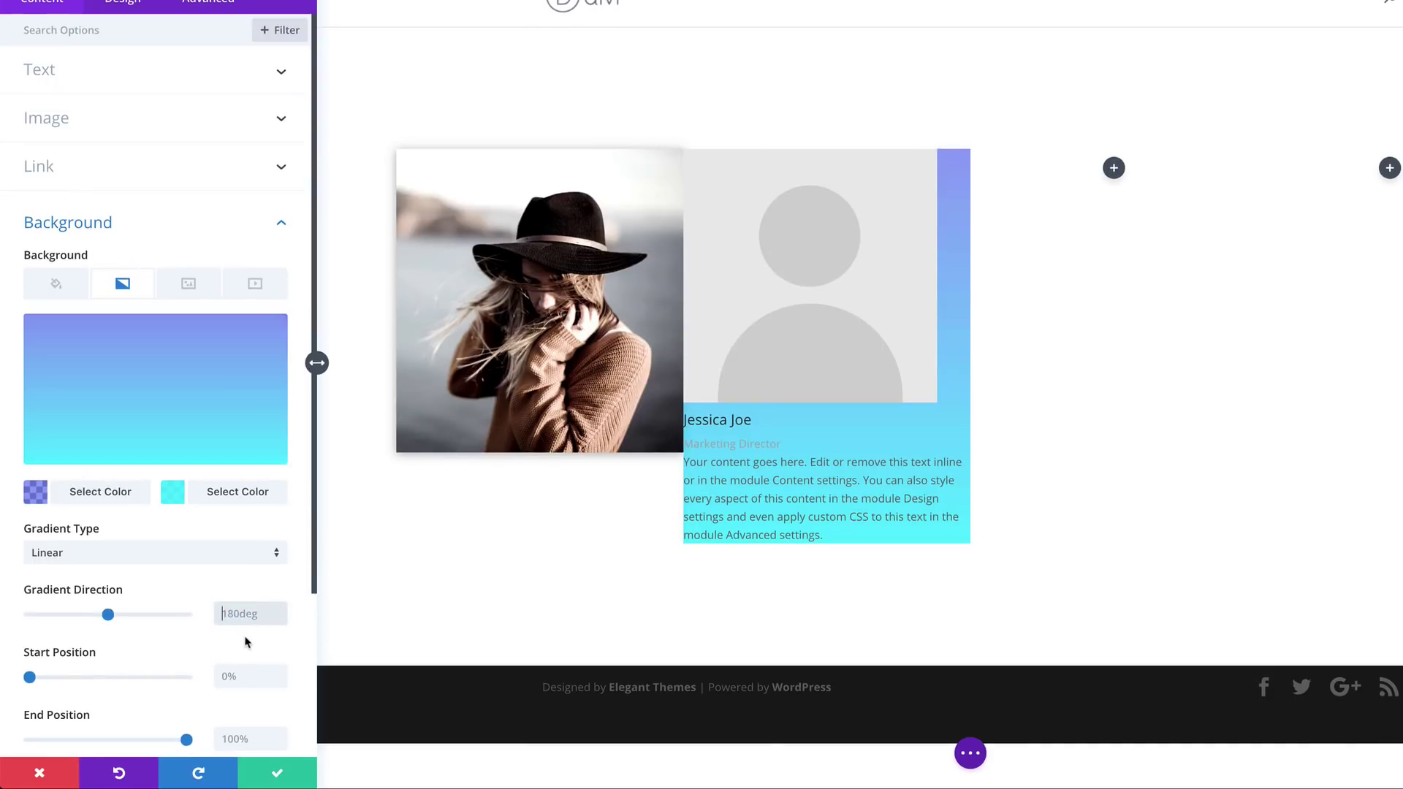
{"action": "key", "text": "ctrl+a"}
{"action": "type", "text": "150deg"}
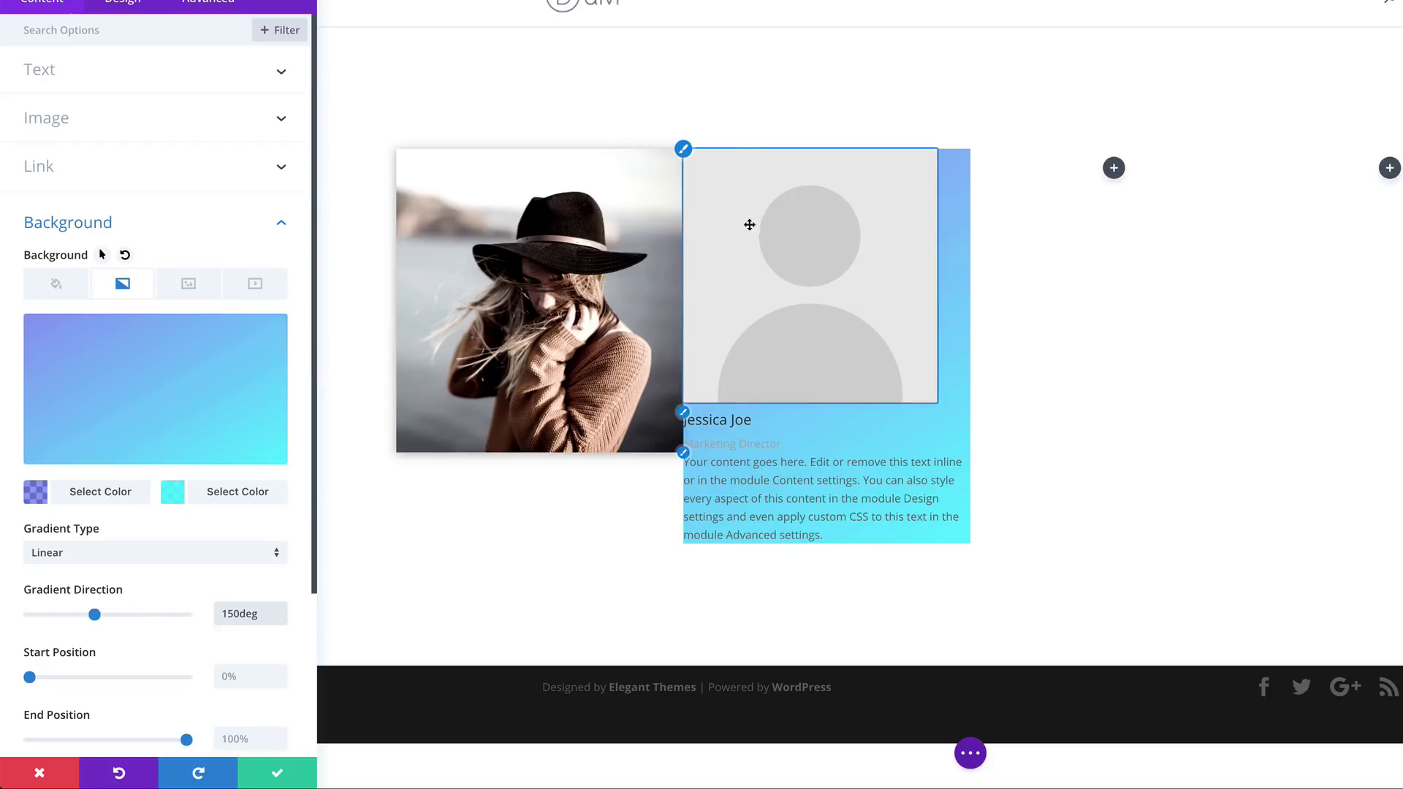
Remove the Person module's placeholder image and delete its placeholder description text.
{"action": "left_click", "coordinate": [94, 122]}
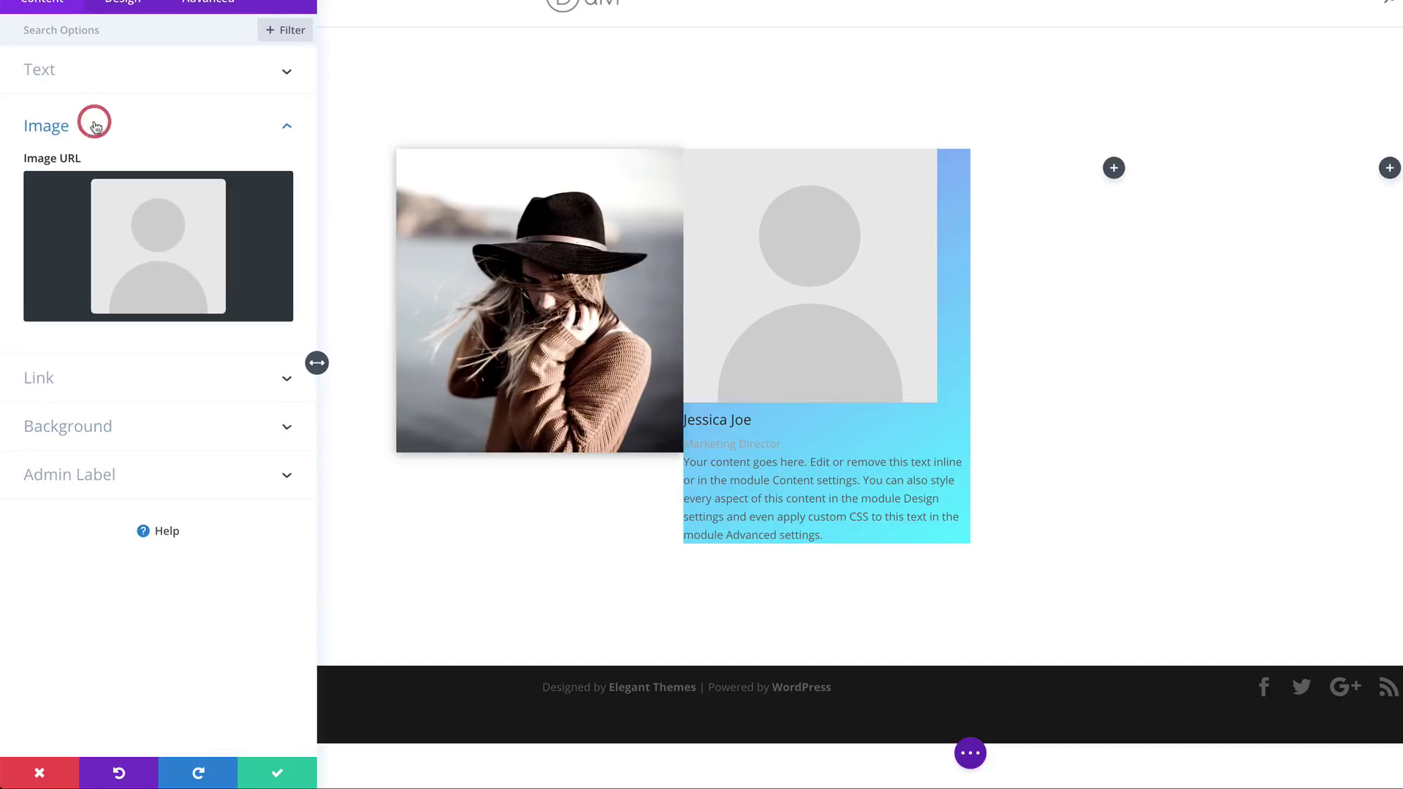
{"action": "left_click", "coordinate": [270, 196]}
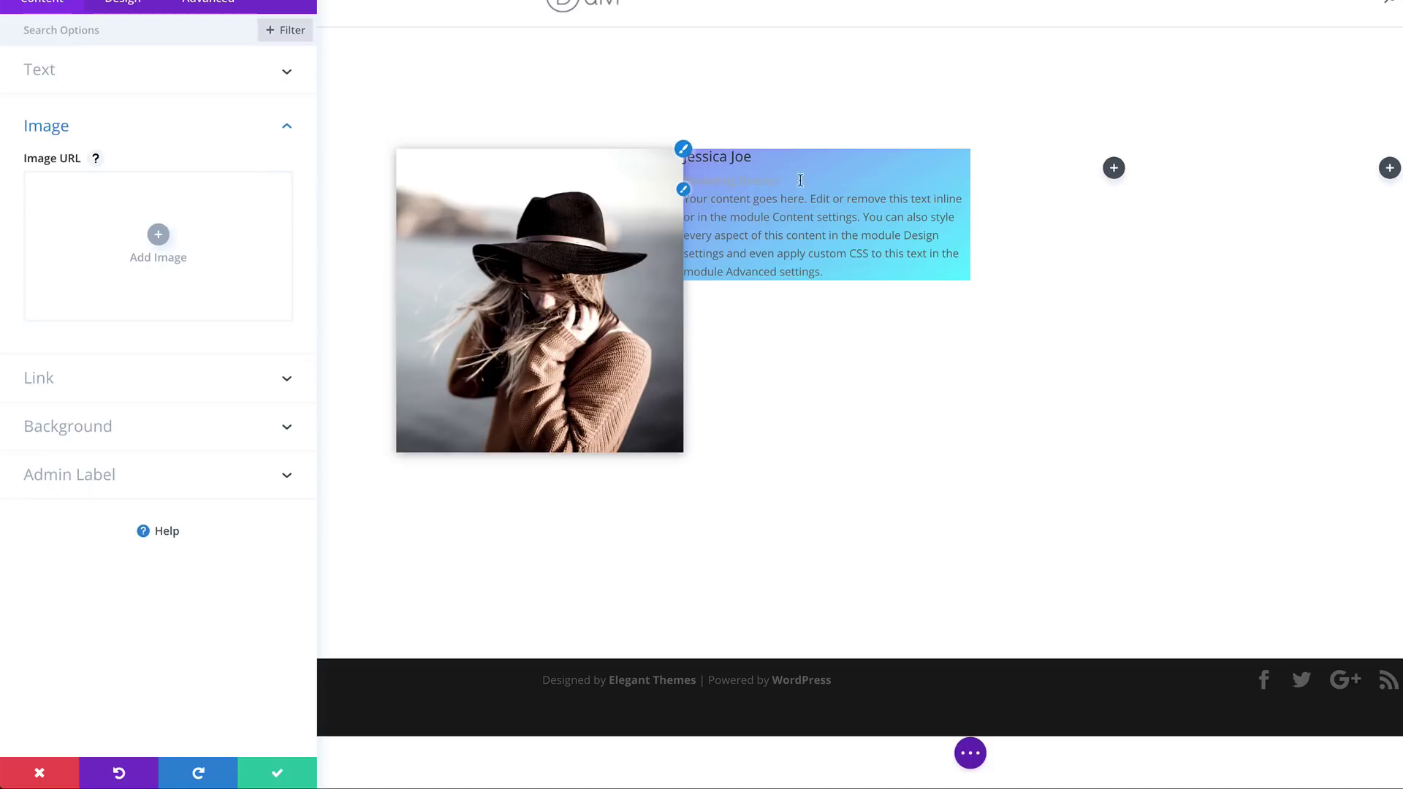
{"action": "left_click", "coordinate": [57, 70]}
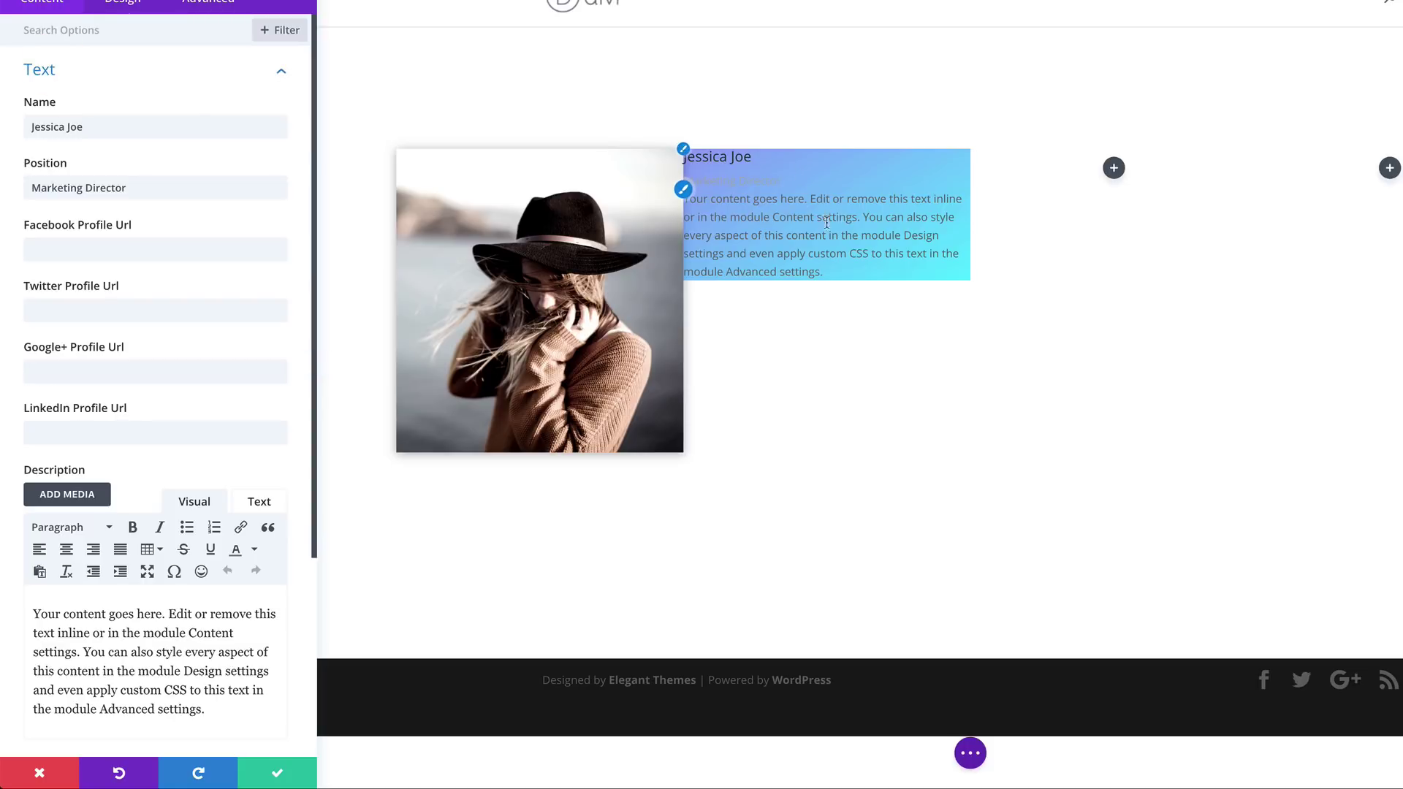
{"action": "scroll", "coordinate": [210, 511], "scroll_direction": "down", "scroll_amount": 5}
{"action": "left_click_drag", "start_coordinate": [209, 445], "coordinate": [3, 342]}
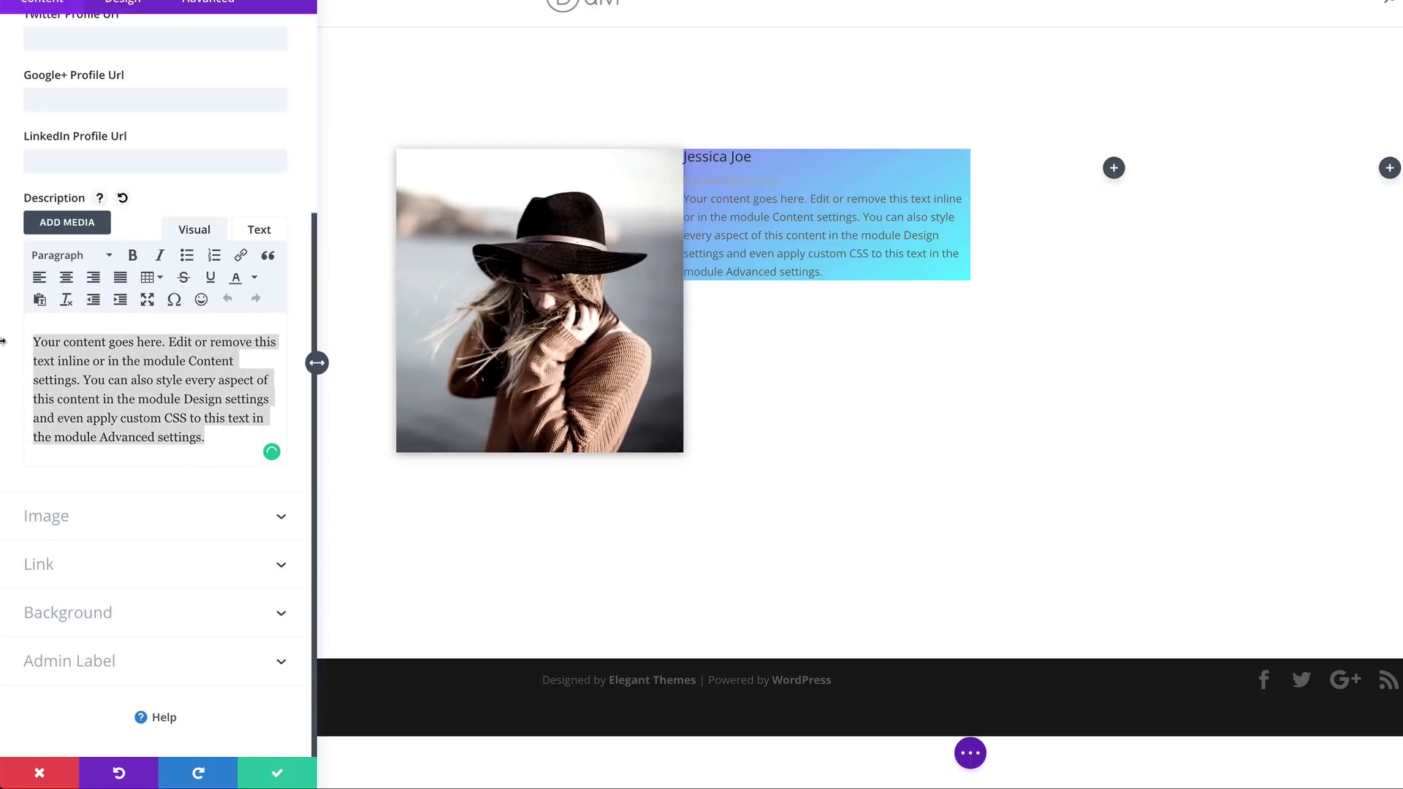
{"action": "key", "text": "BackSpace"}
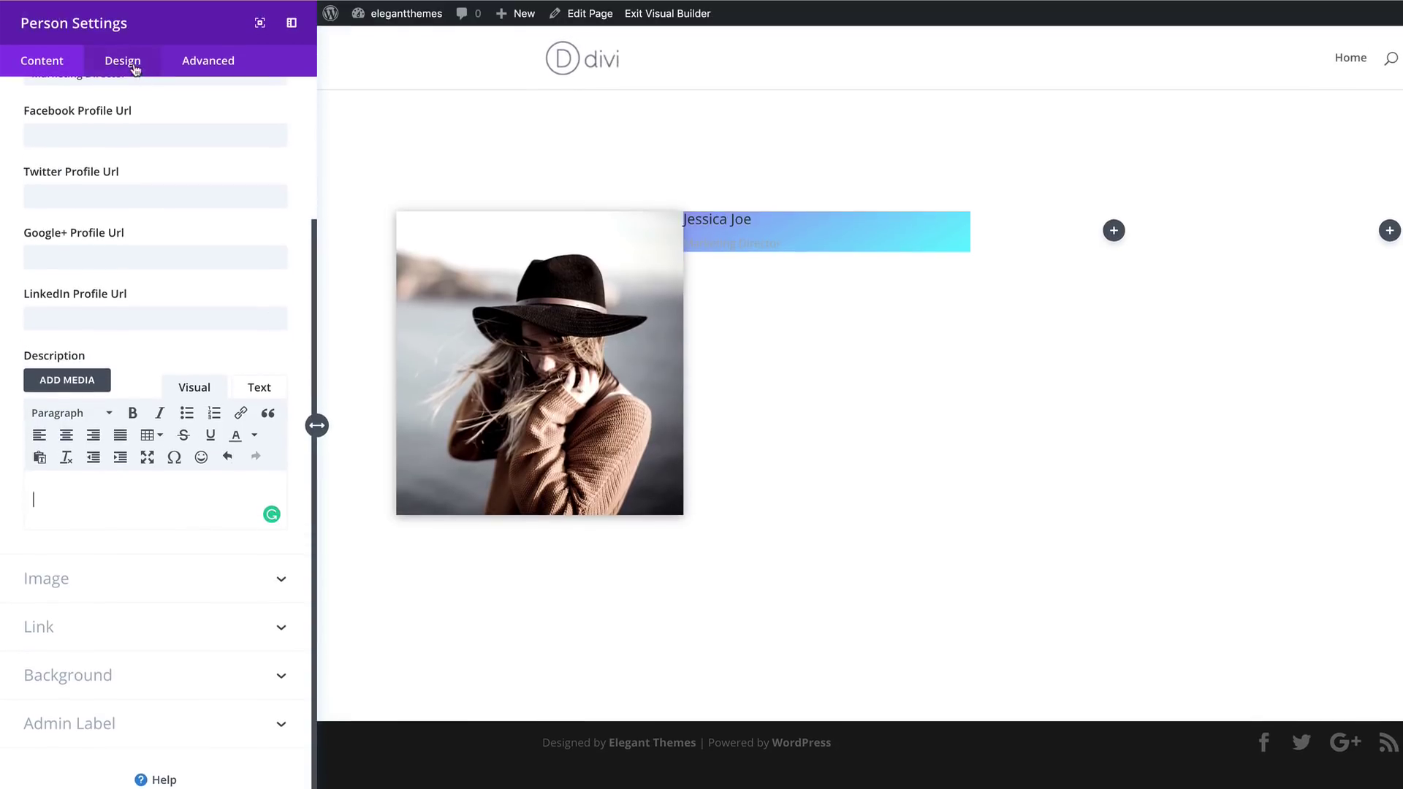
{"action": "left_click", "coordinate": [133, 3]}
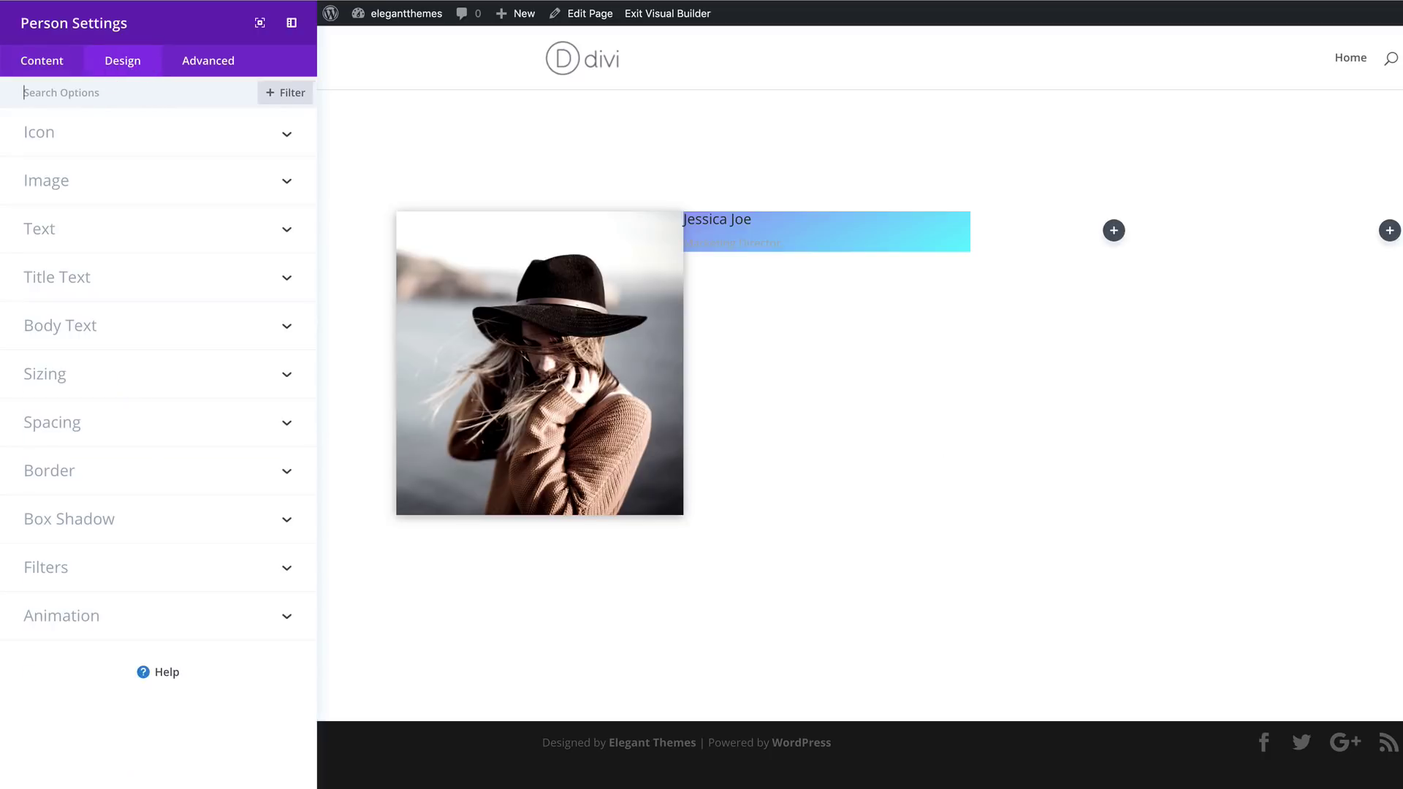
Set the Jessica Joe title font to Baloo in white.
{"action": "left_click", "coordinate": [686, 216]}
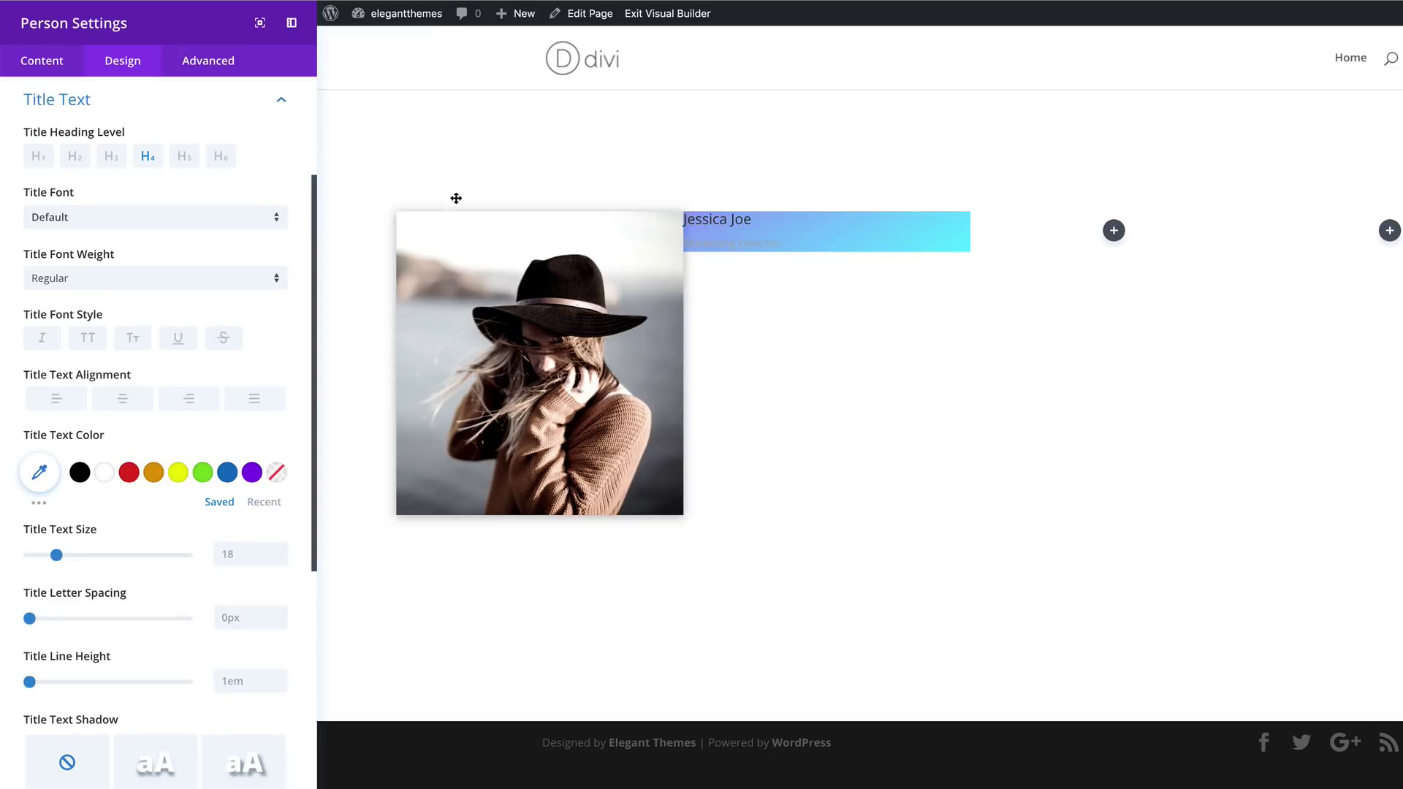
{"action": "left_click", "coordinate": [112, 229]}
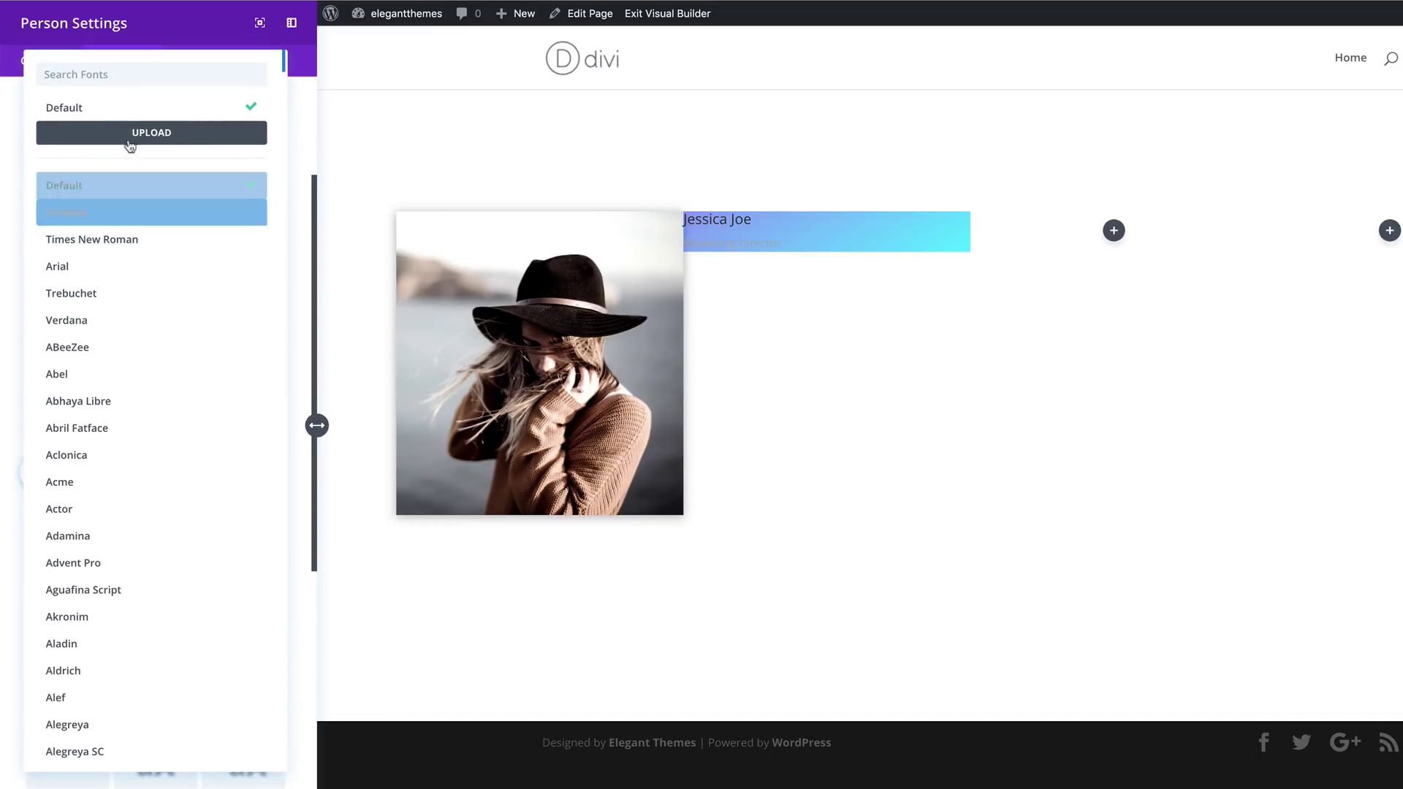
{"action": "type", "text": "baloo"}
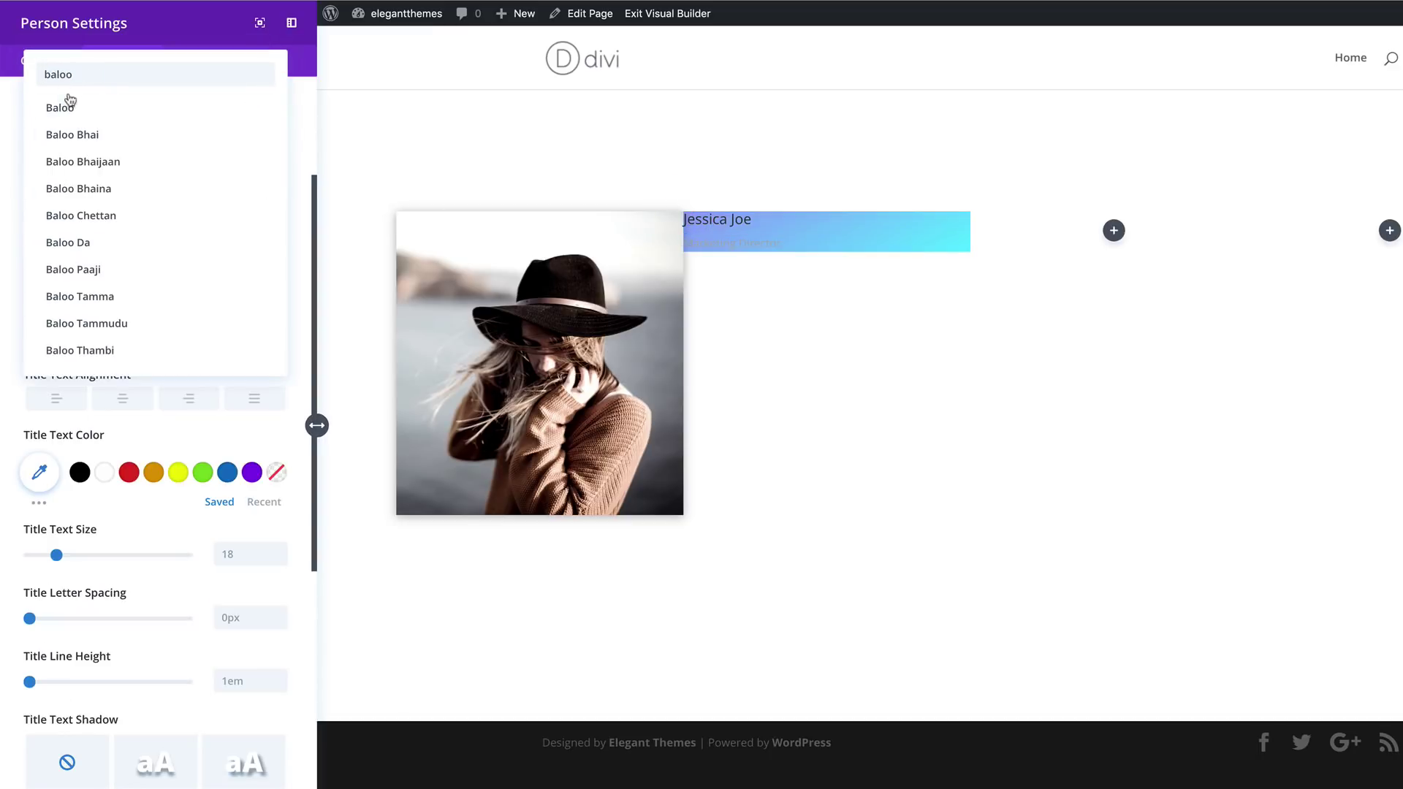
{"action": "left_click", "coordinate": [73, 106]}
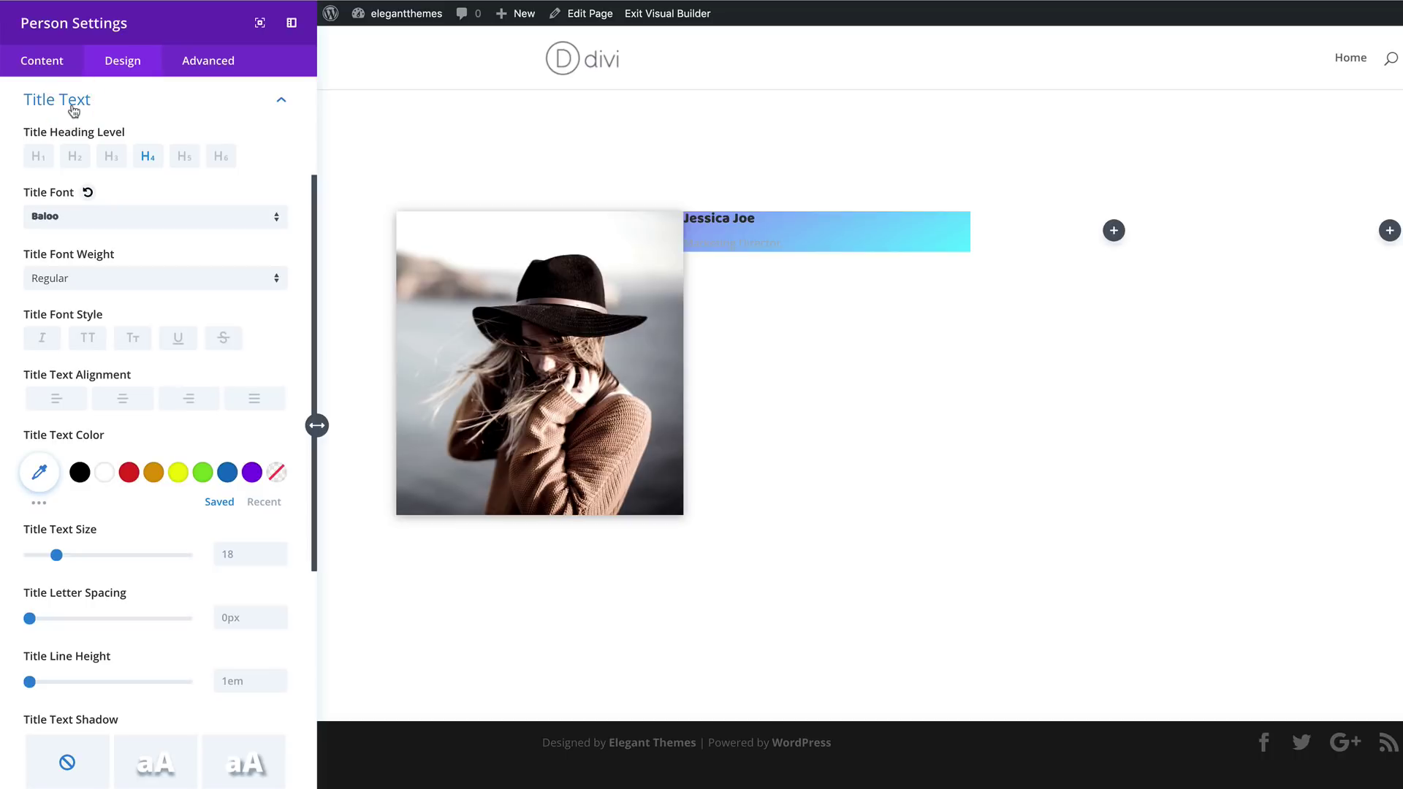
{"action": "left_click", "coordinate": [106, 475]}
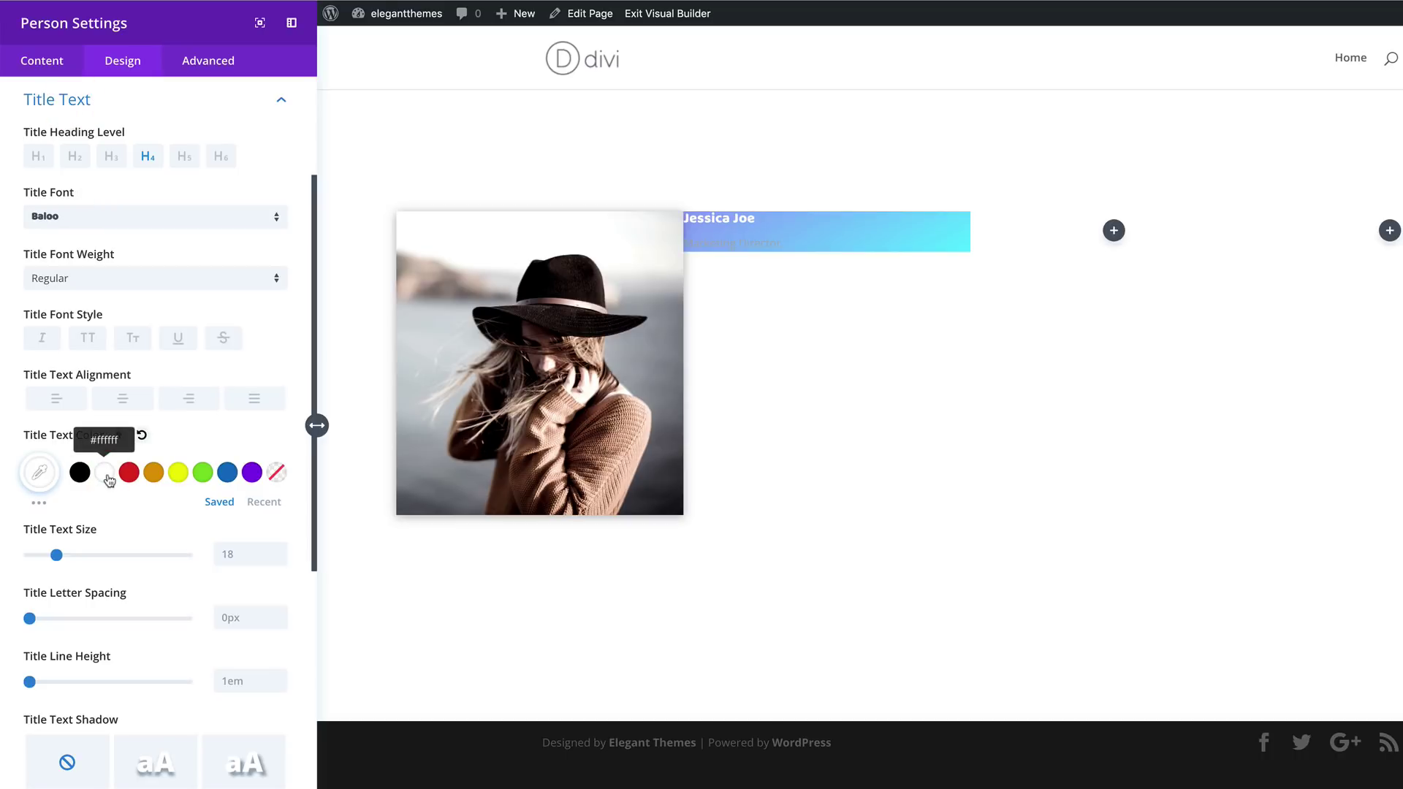
Make the Marketing Director body text Light weight and white.
{"action": "scroll", "coordinate": [245, 251], "scroll_direction": "down", "scroll_amount": 4}
{"action": "scroll", "coordinate": [244, 251], "scroll_direction": "down", "scroll_amount": 3}
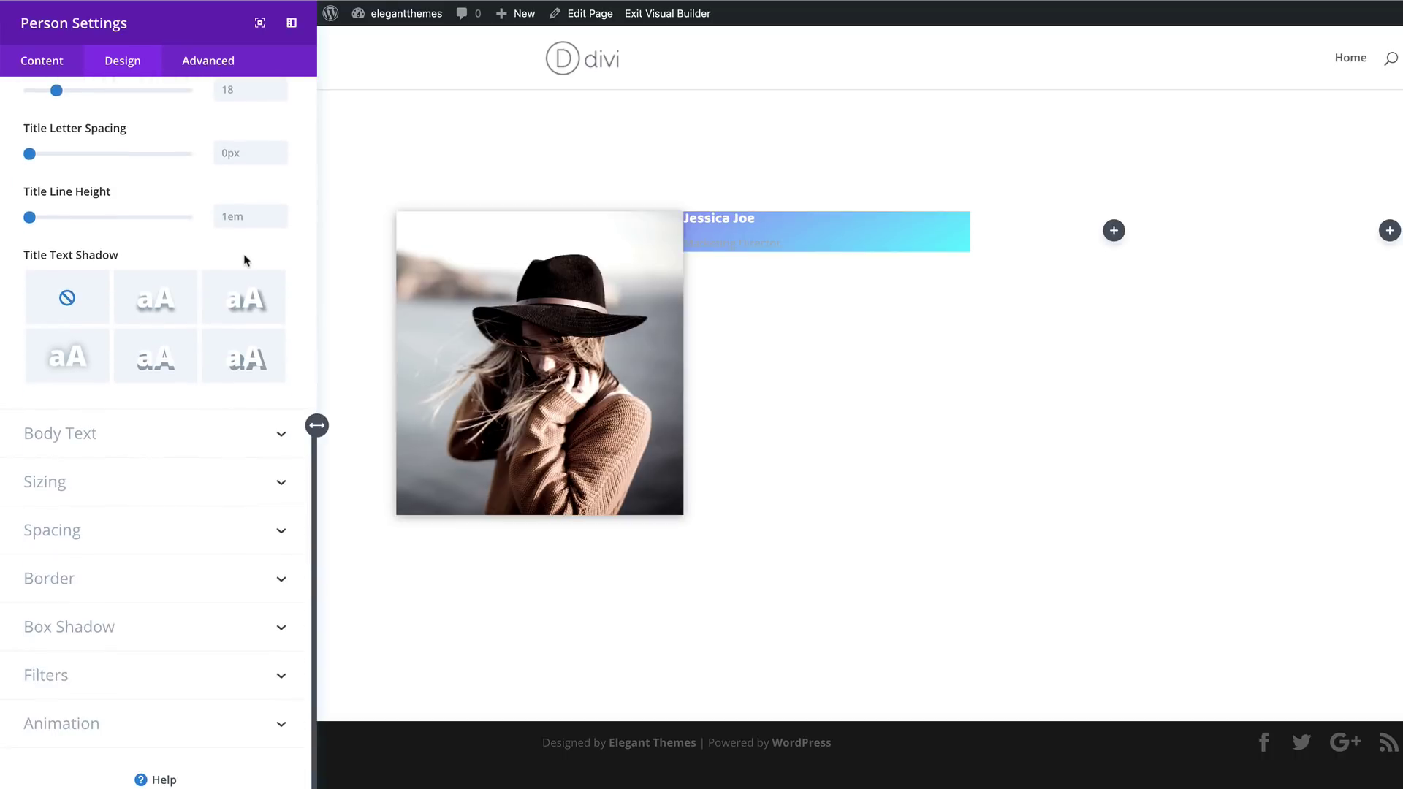
{"action": "left_click", "coordinate": [84, 438]}
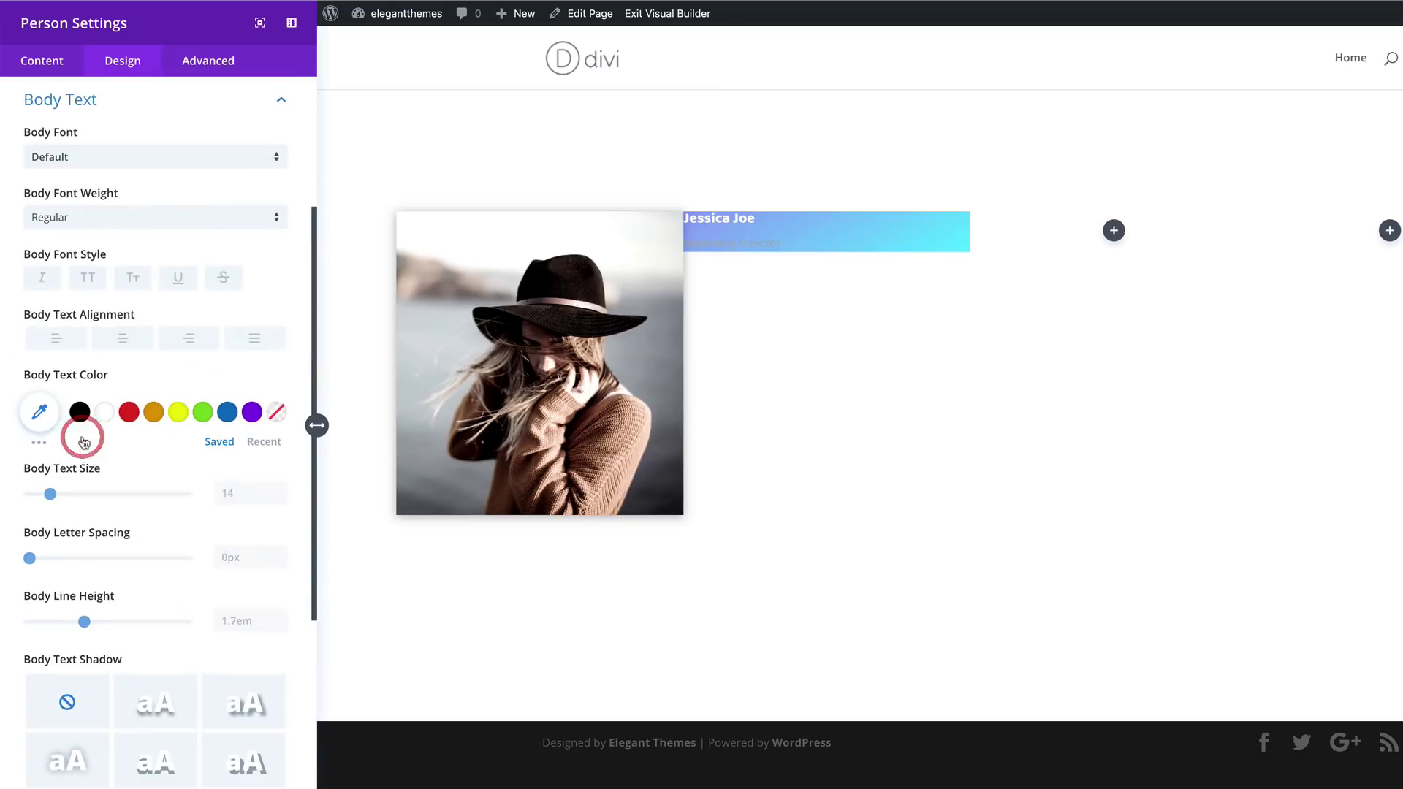
{"action": "left_click", "coordinate": [88, 219]}
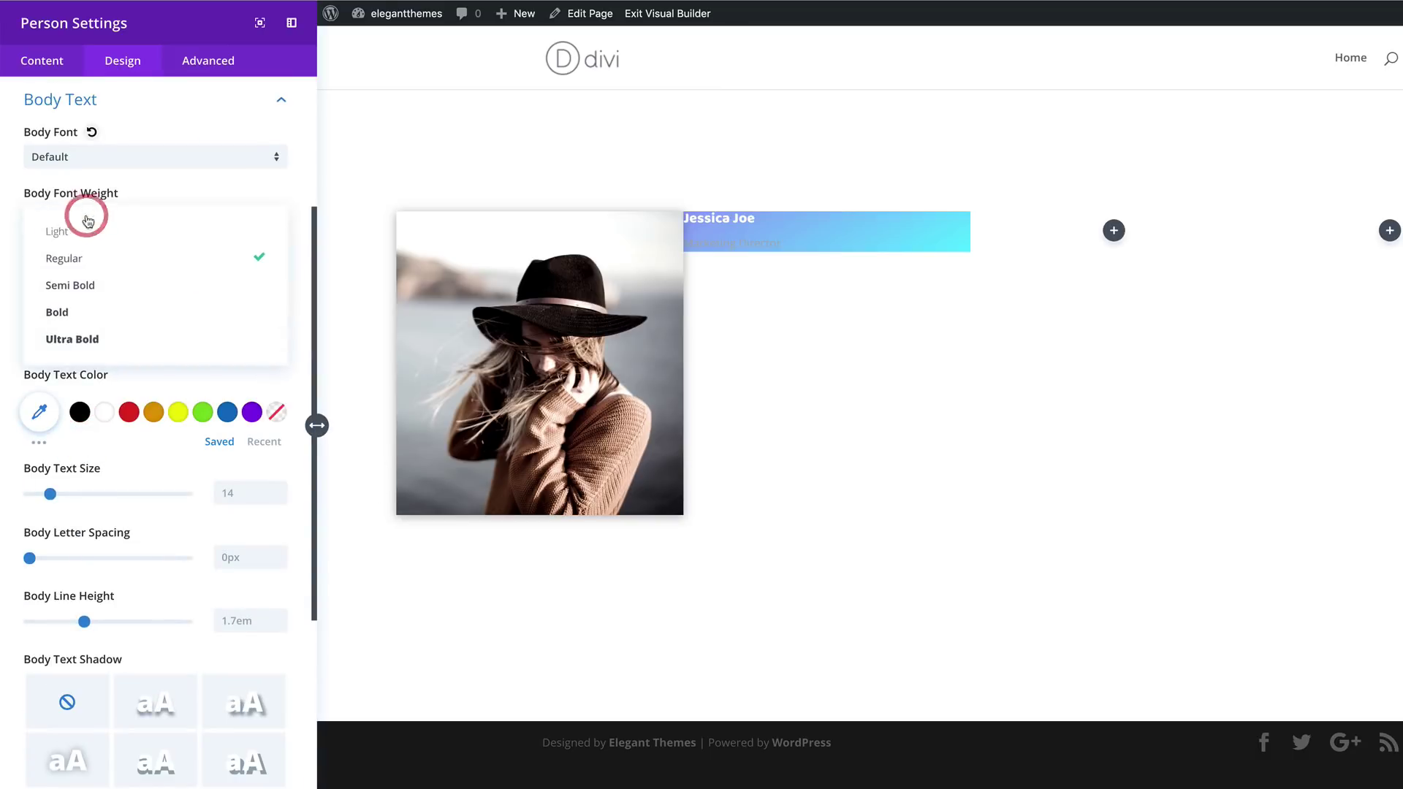
{"action": "left_click", "coordinate": [76, 229]}
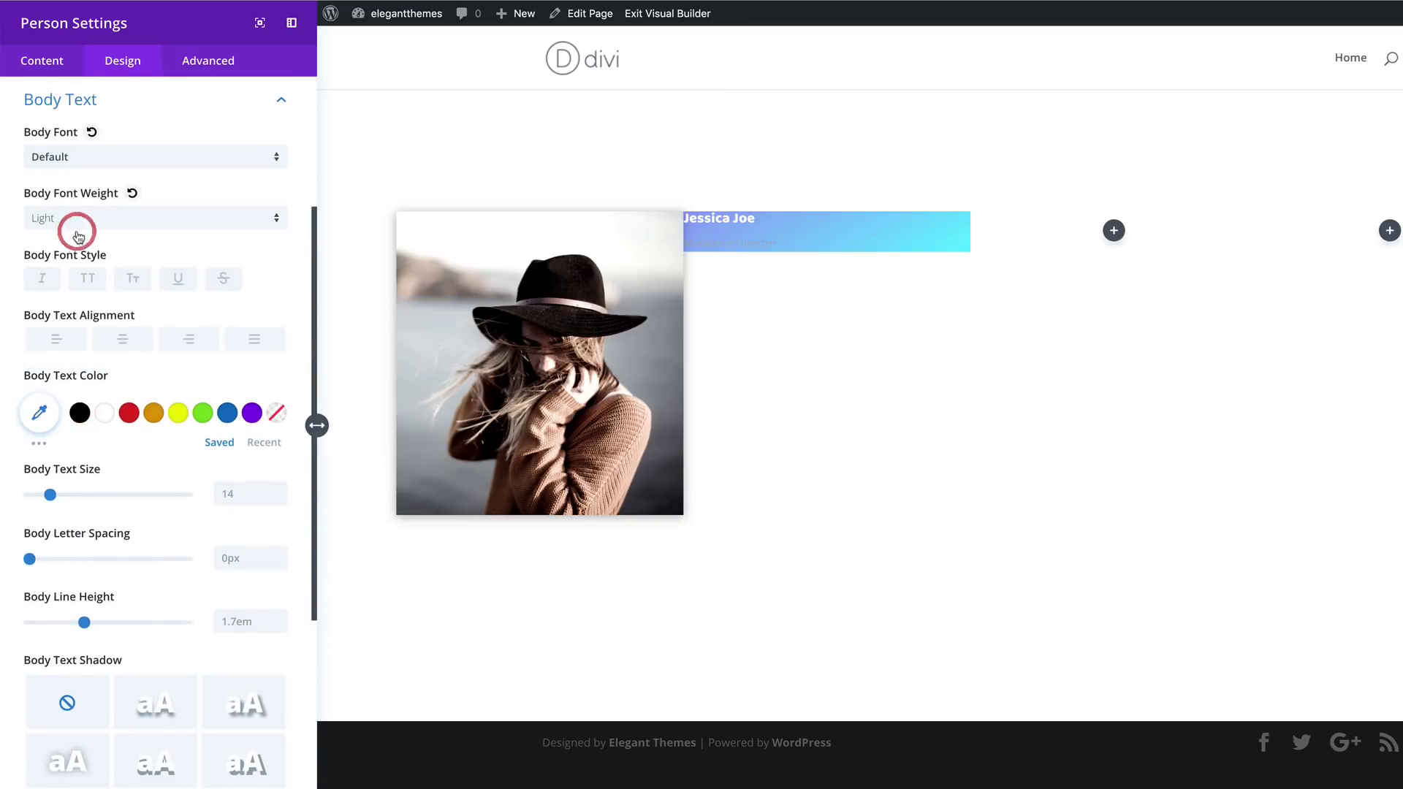
{"action": "left_click", "coordinate": [104, 413]}
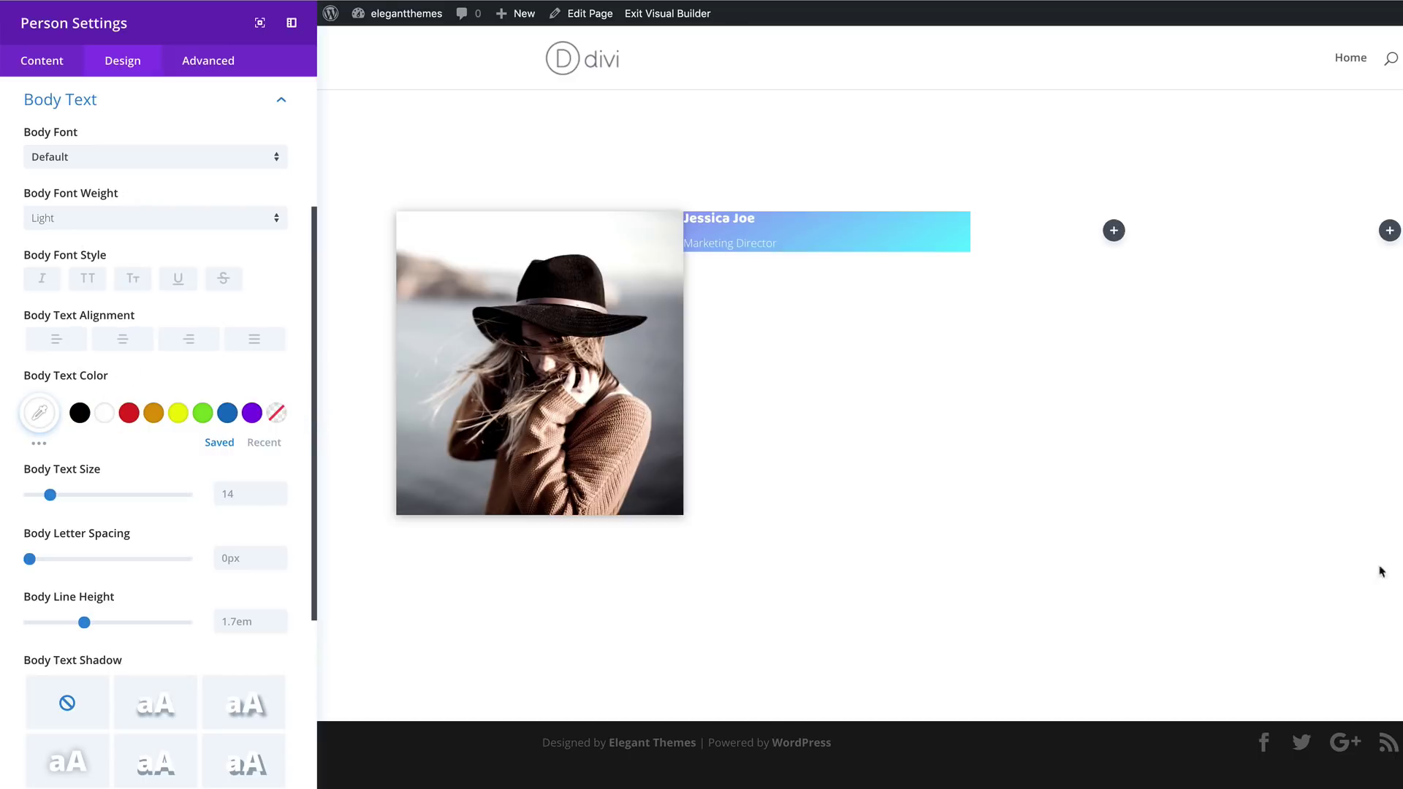
{"action": "scroll", "coordinate": [175, 627], "scroll_direction": "down", "scroll_amount": 5}
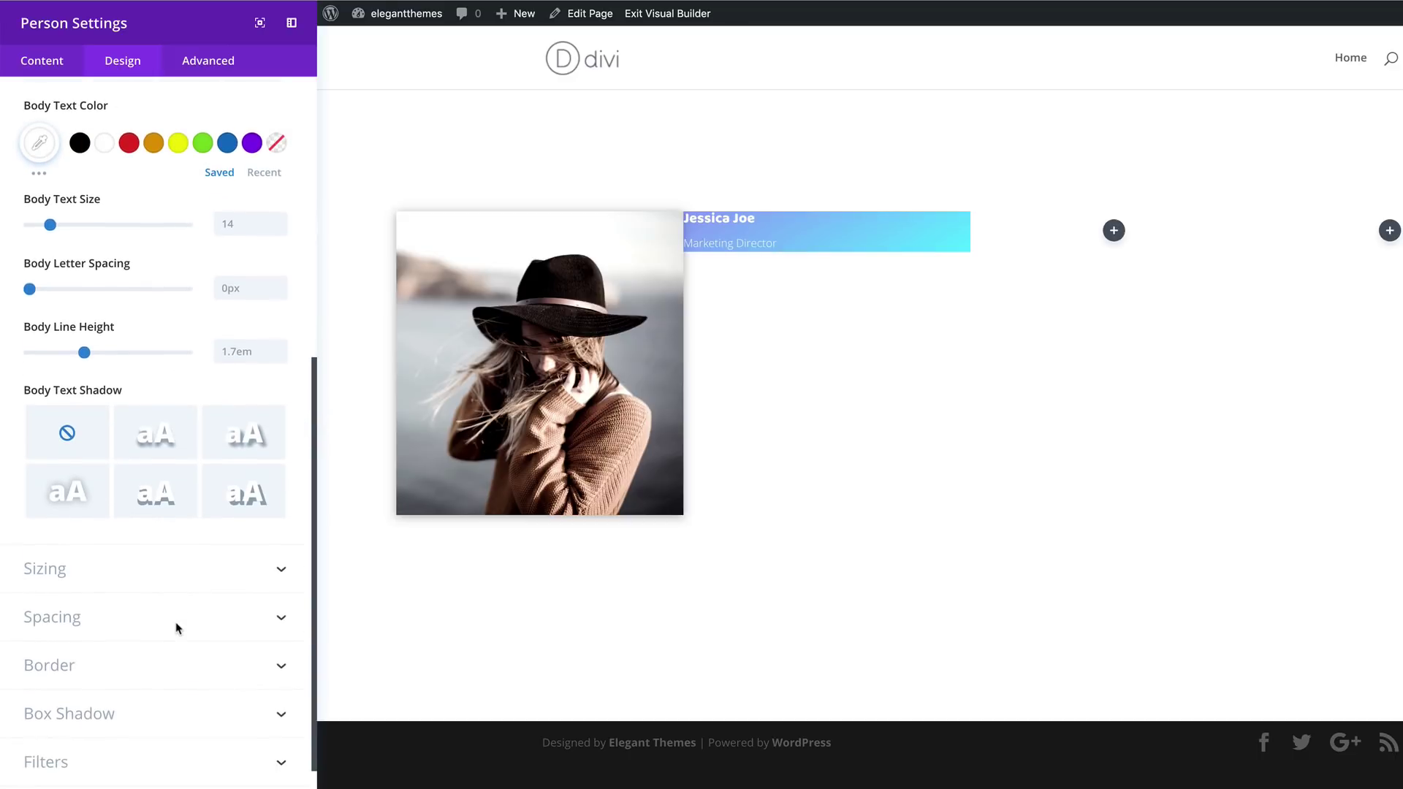
{"action": "left_click", "coordinate": [139, 592]}
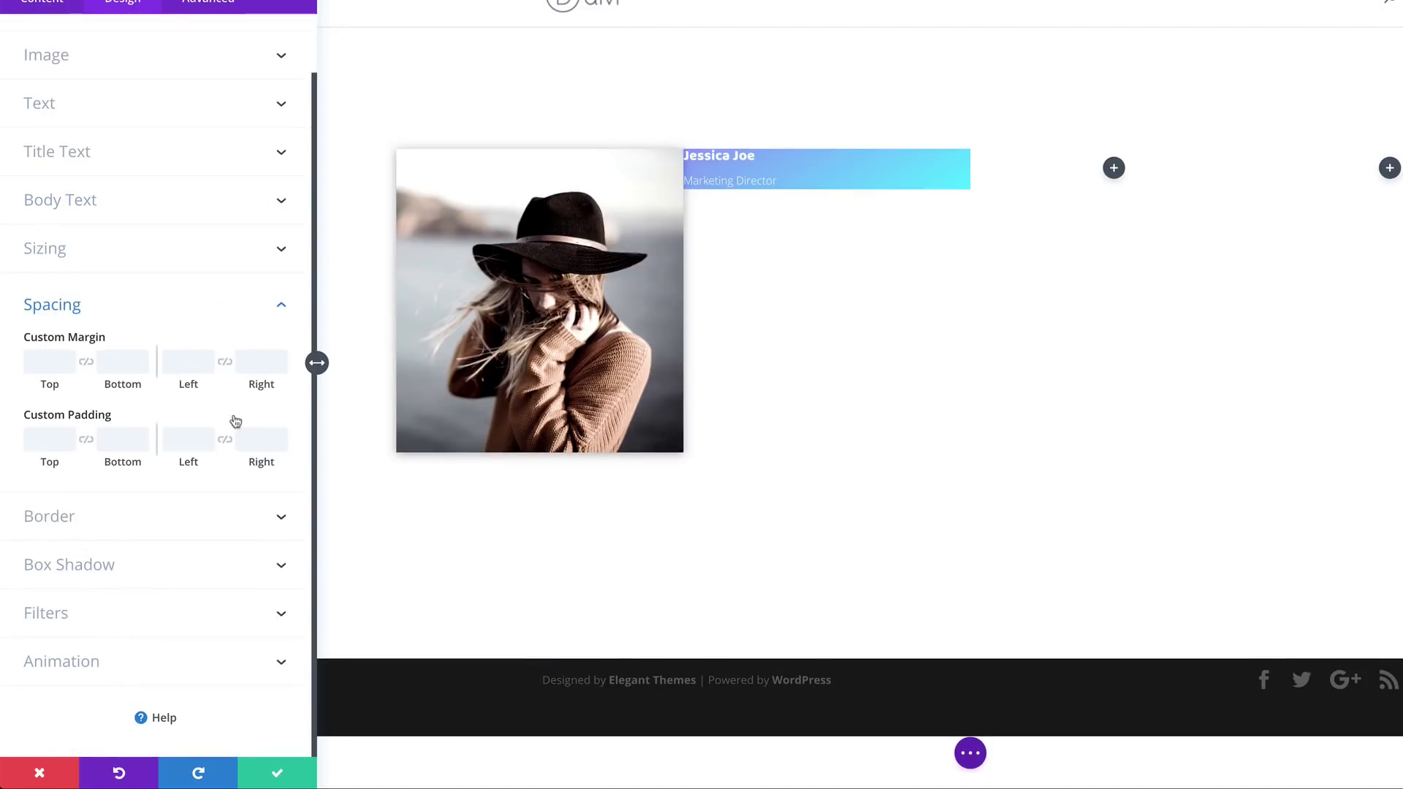
Set the card's left margin to -4vw (0vw on phones) and right margin to 8vw.
{"action": "left_click", "coordinate": [187, 365]}
{"action": "type", "text": "-4vw"}
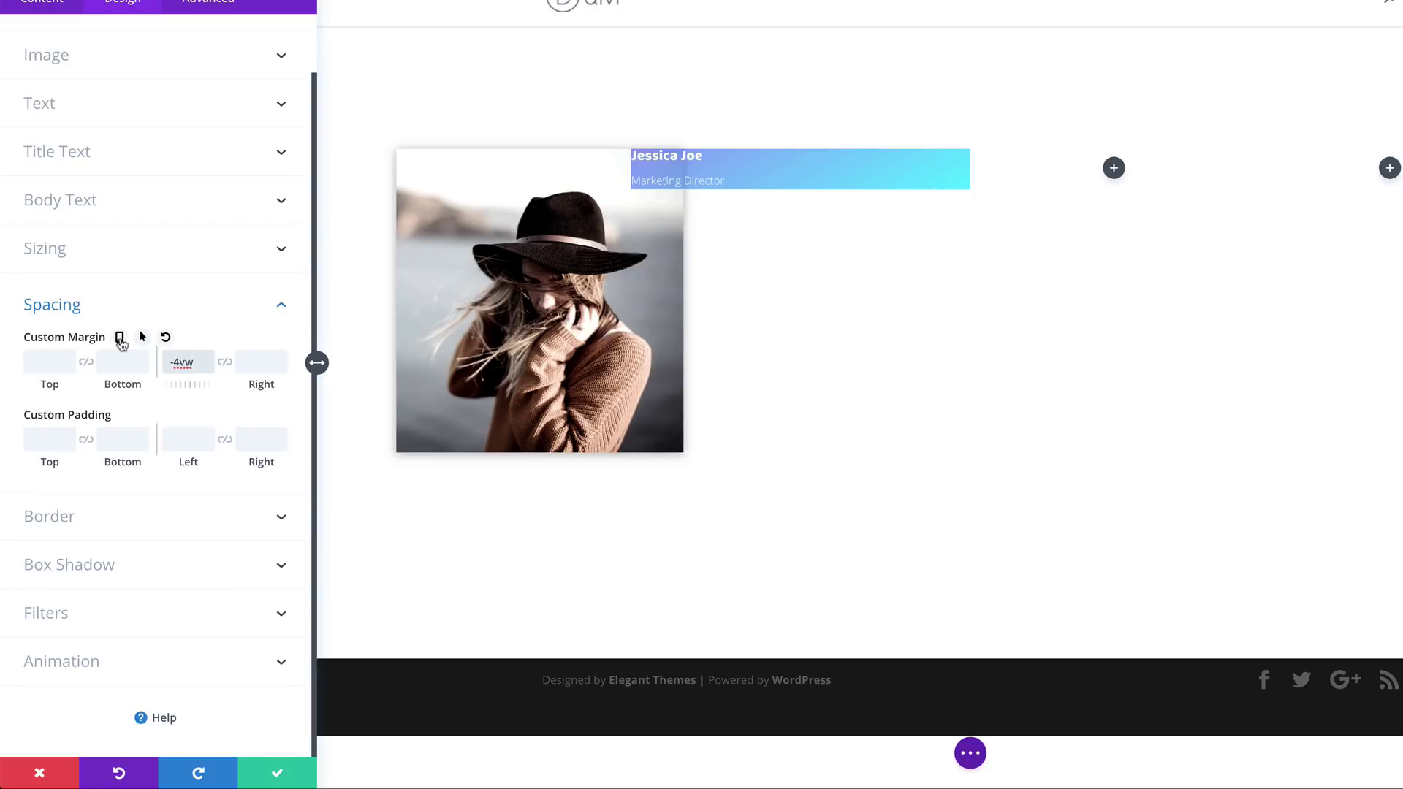
{"action": "left_click", "coordinate": [121, 340]}
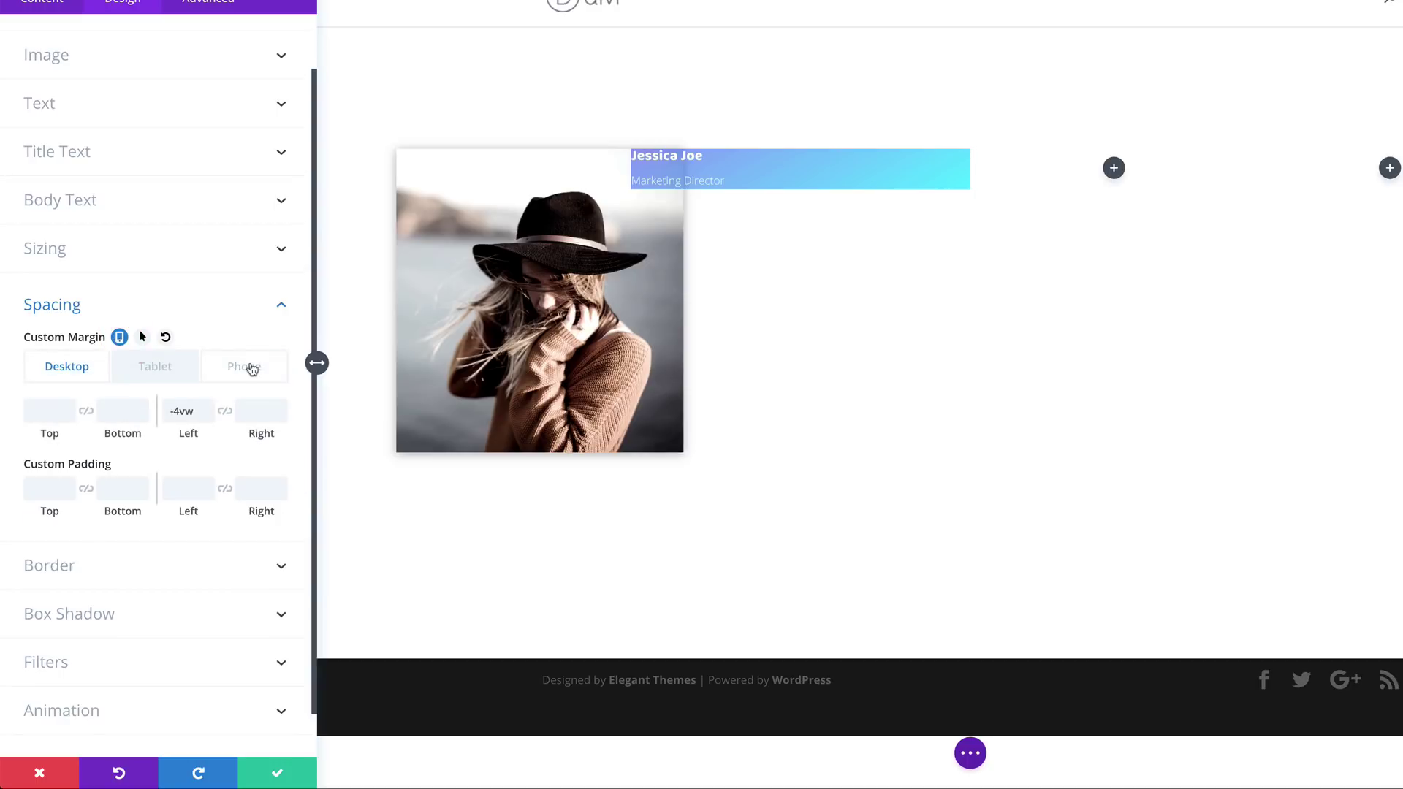
{"action": "left_click", "coordinate": [252, 367]}
{"action": "left_click", "coordinate": [188, 411]}
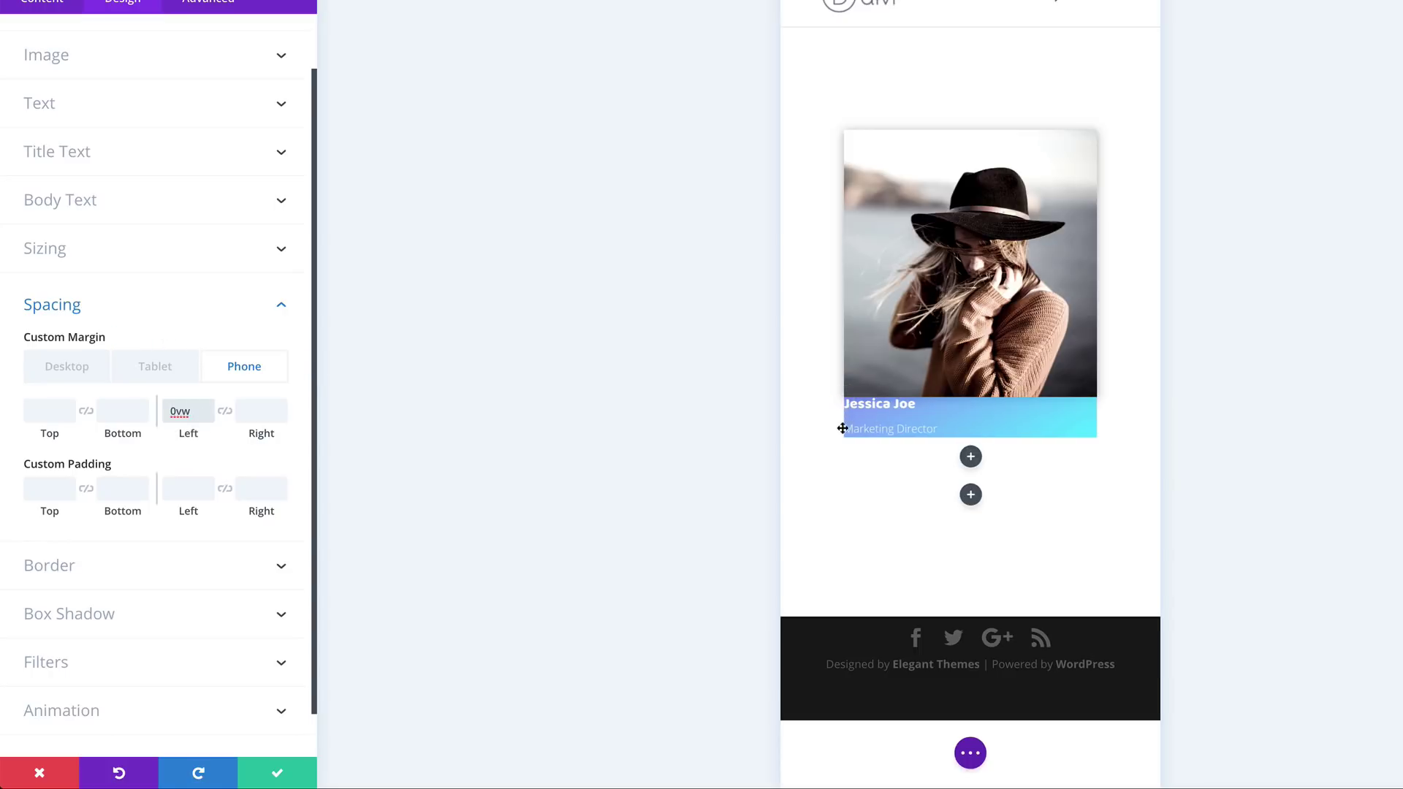
{"action": "left_click", "coordinate": [68, 372]}
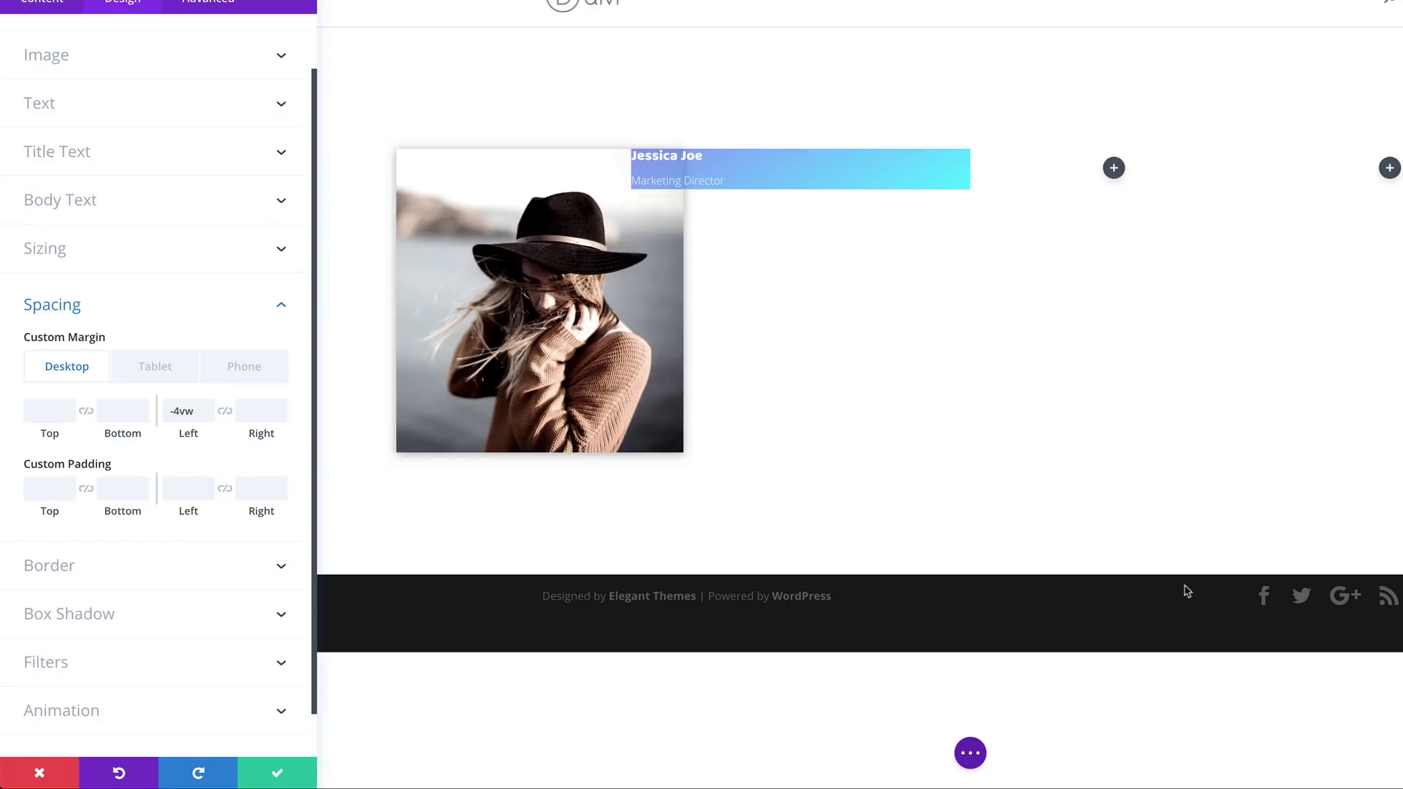
{"action": "left_click", "coordinate": [264, 411]}
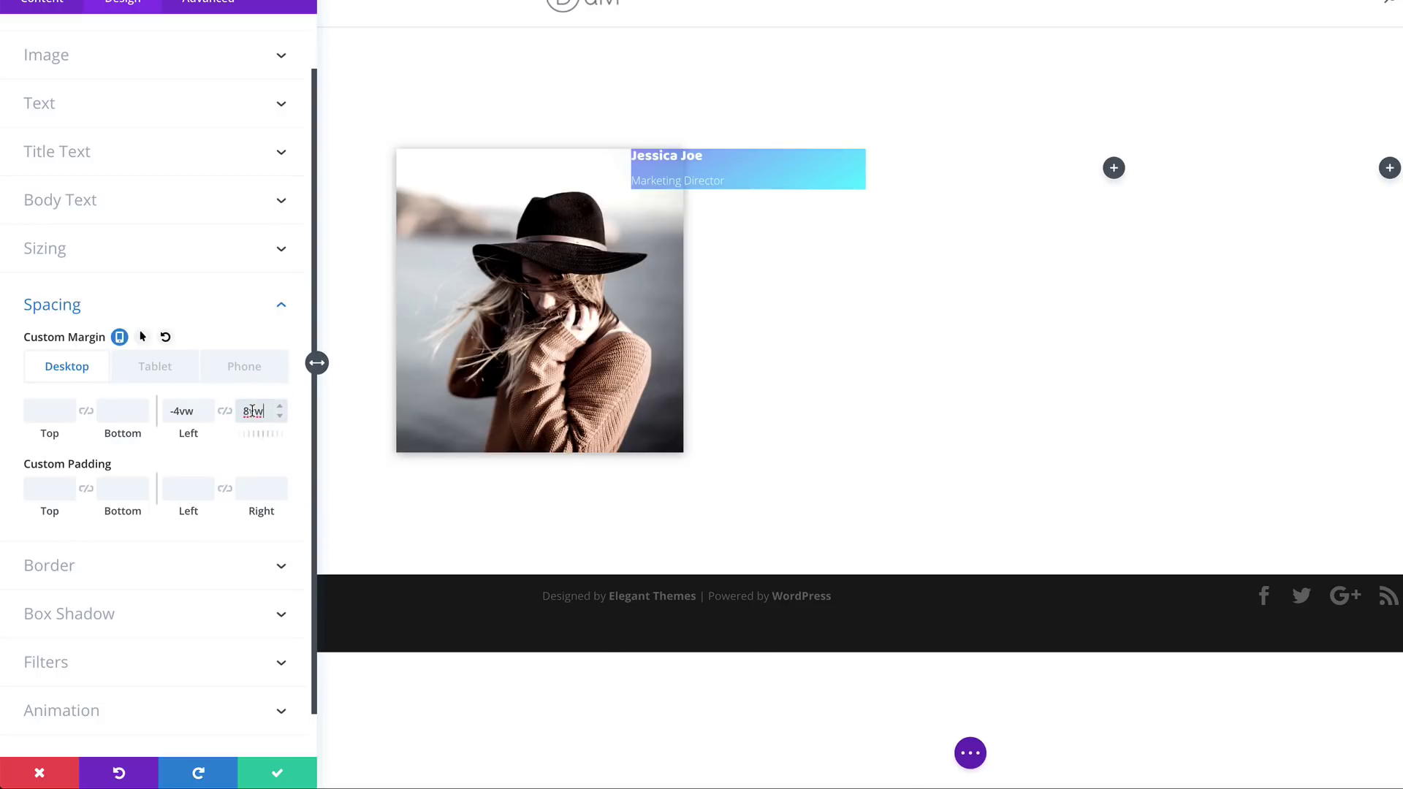
{"action": "left_click", "coordinate": [119, 339]}
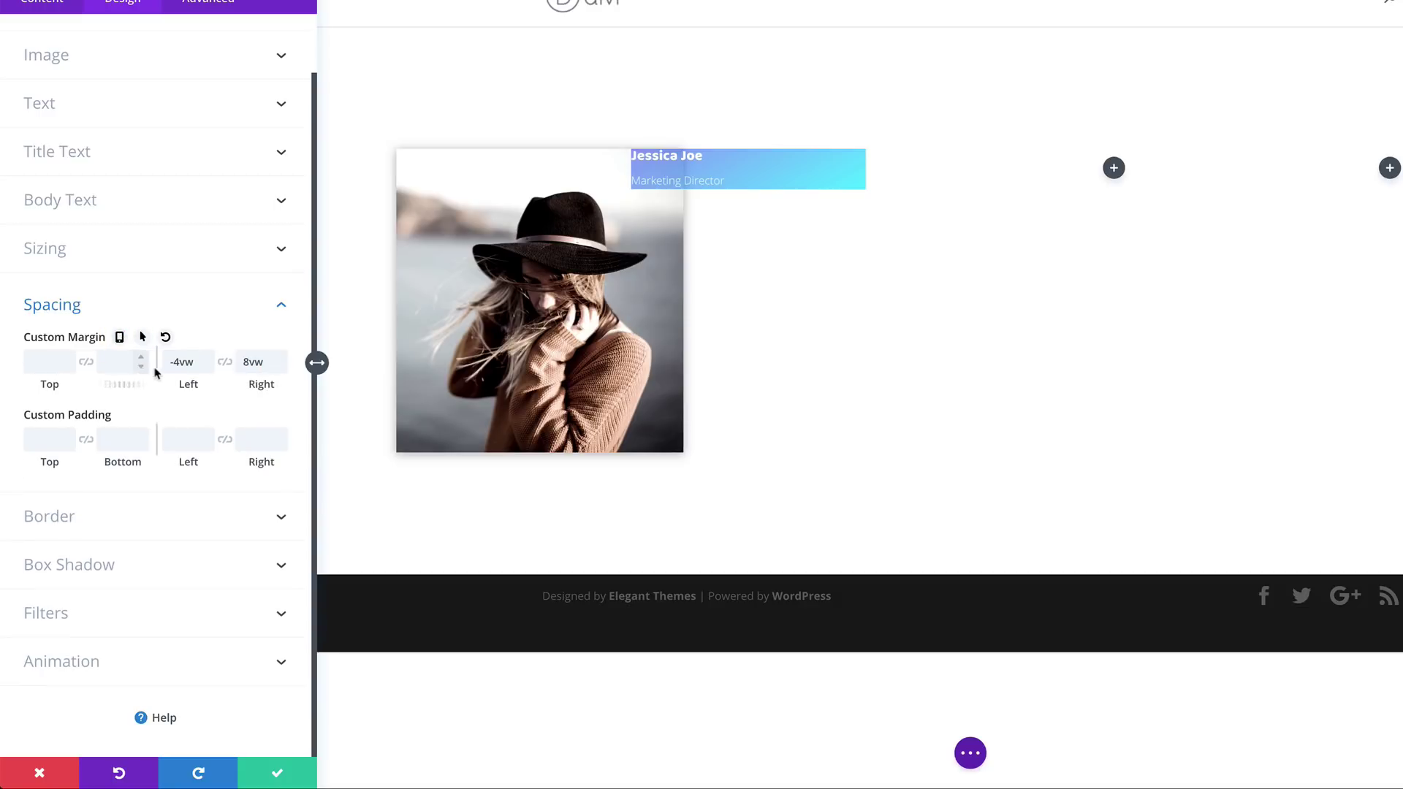
{"action": "left_click", "coordinate": [123, 338]}
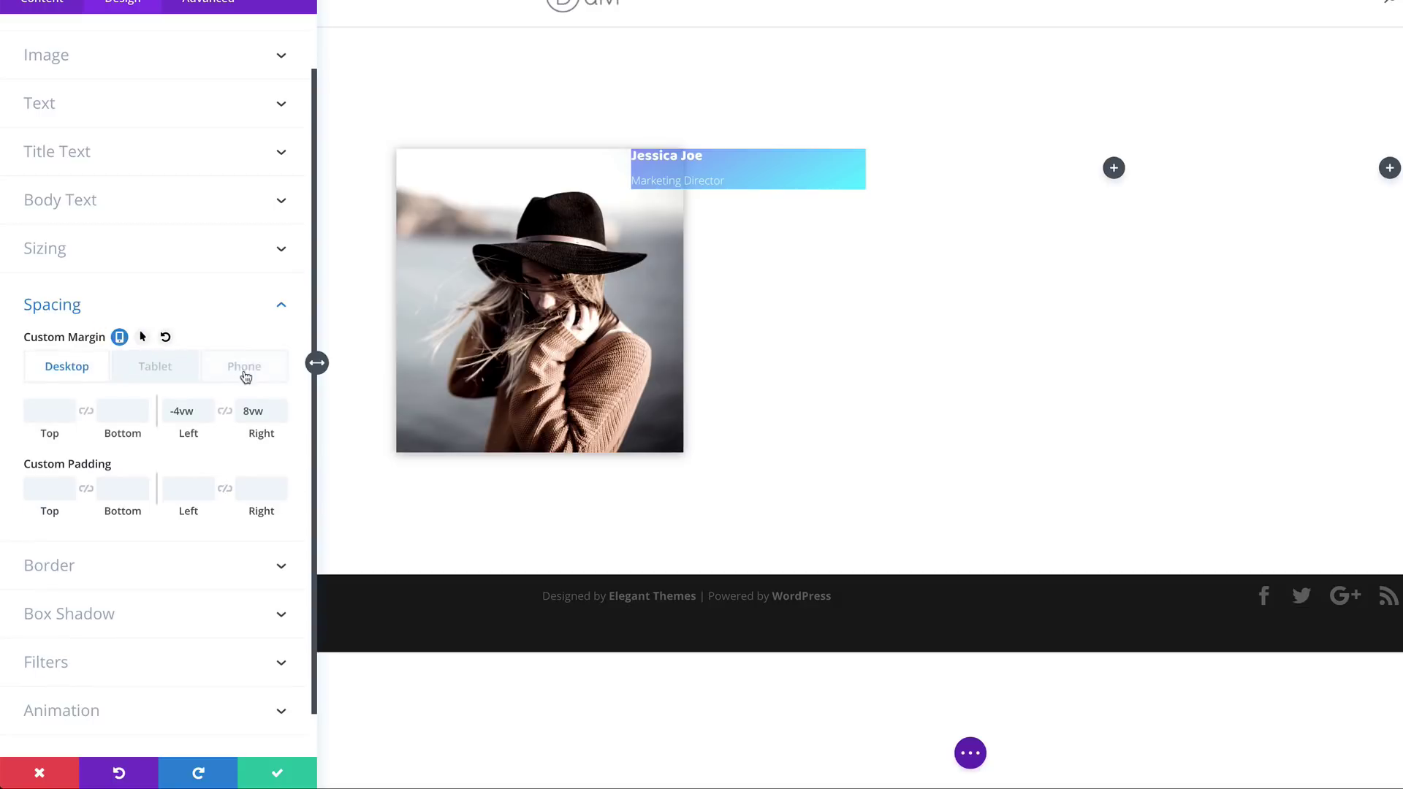
{"action": "left_click", "coordinate": [244, 369]}
{"action": "left_click", "coordinate": [76, 371]}
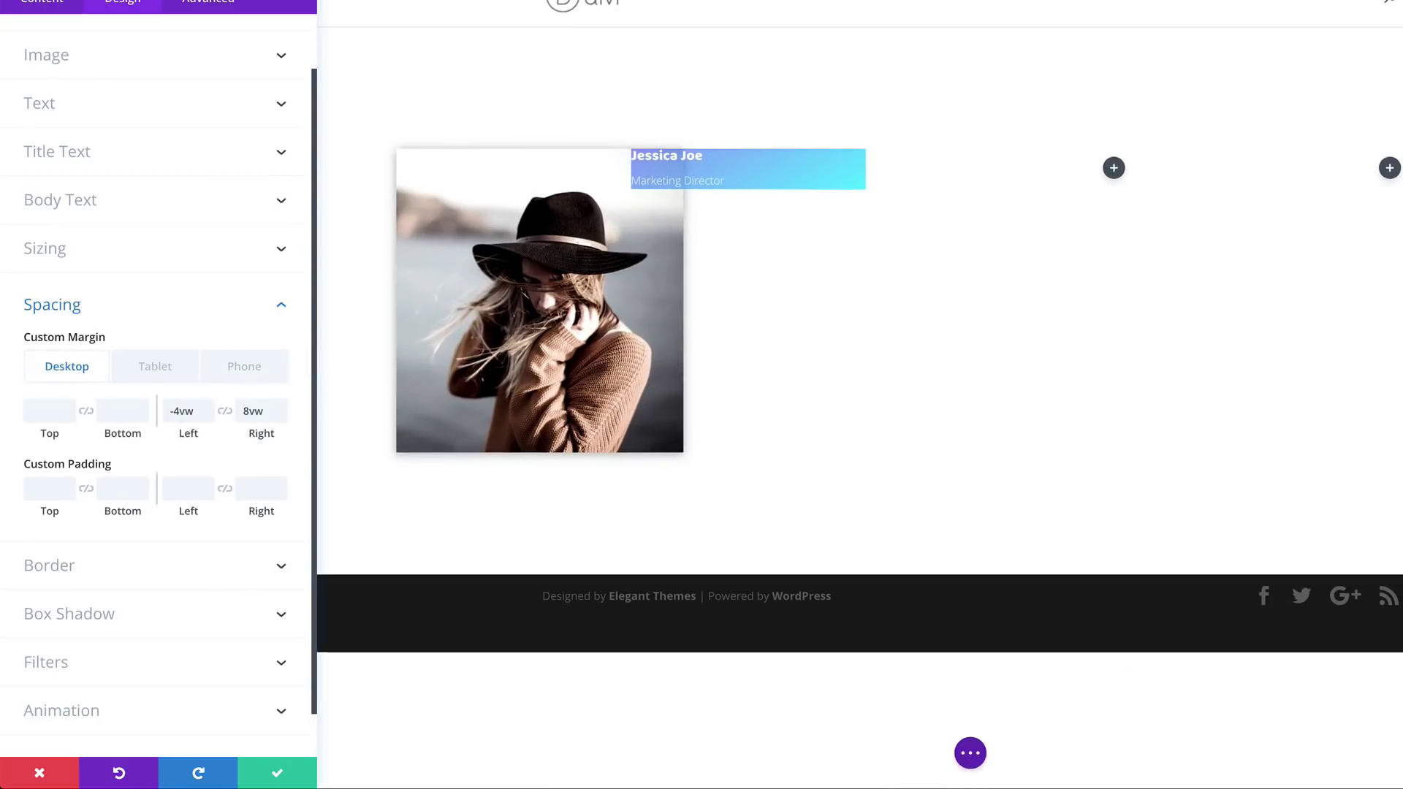
Give the card 25px linked top/bottom padding and 20px left padding.
{"action": "left_click", "coordinate": [39, 487]}
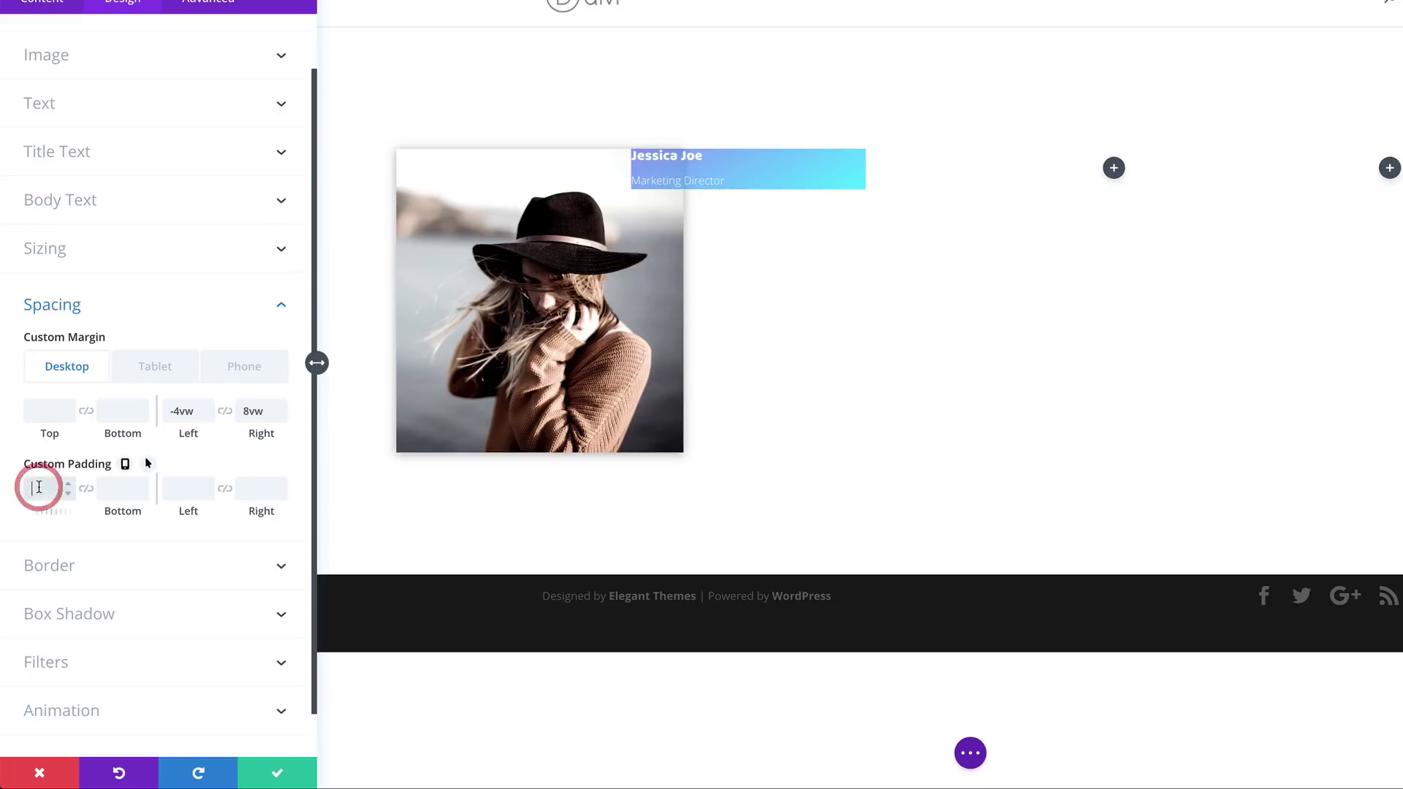
{"action": "key", "text": "Tab"}
{"action": "left_click", "coordinate": [86, 489]}
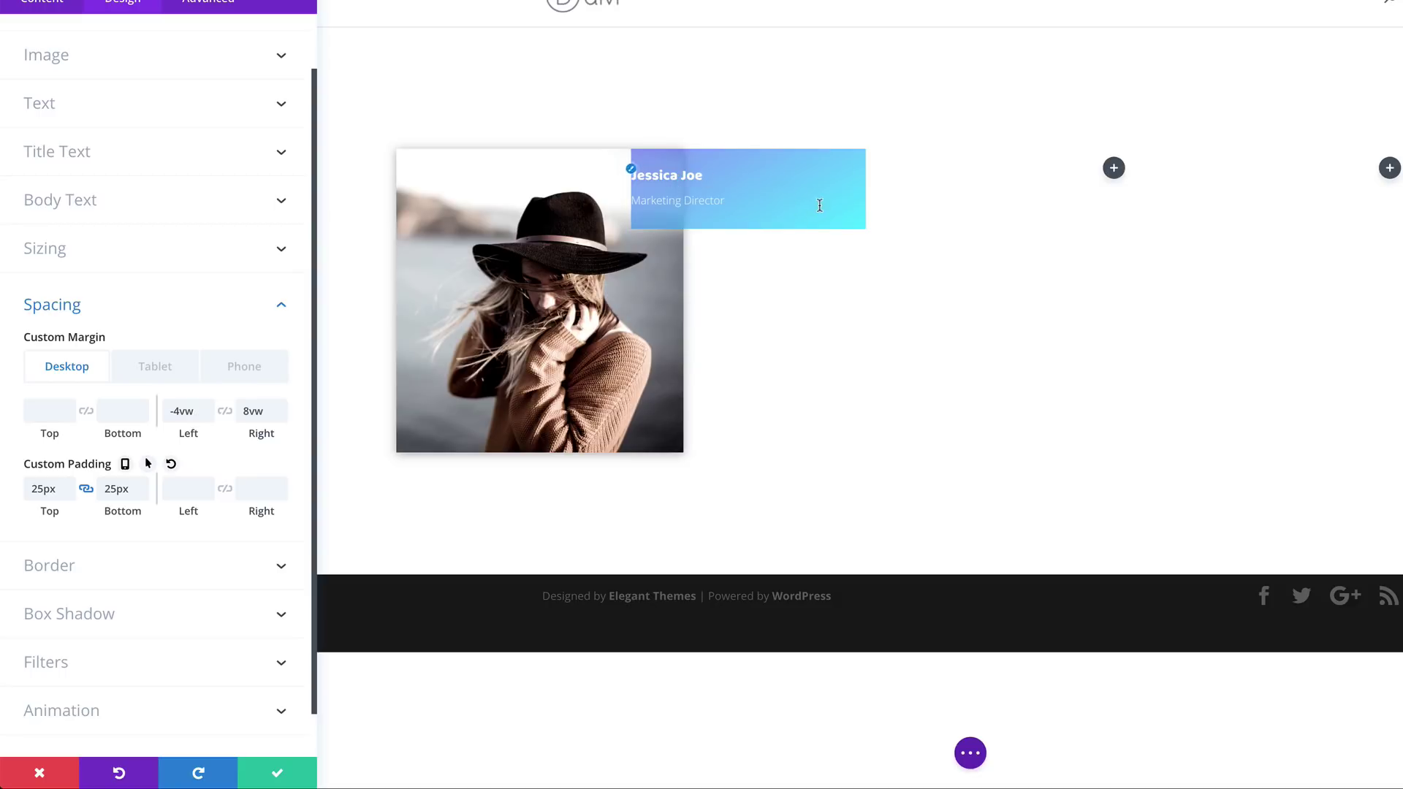
{"action": "left_click", "coordinate": [187, 491]}
{"action": "type", "text": "20px"}
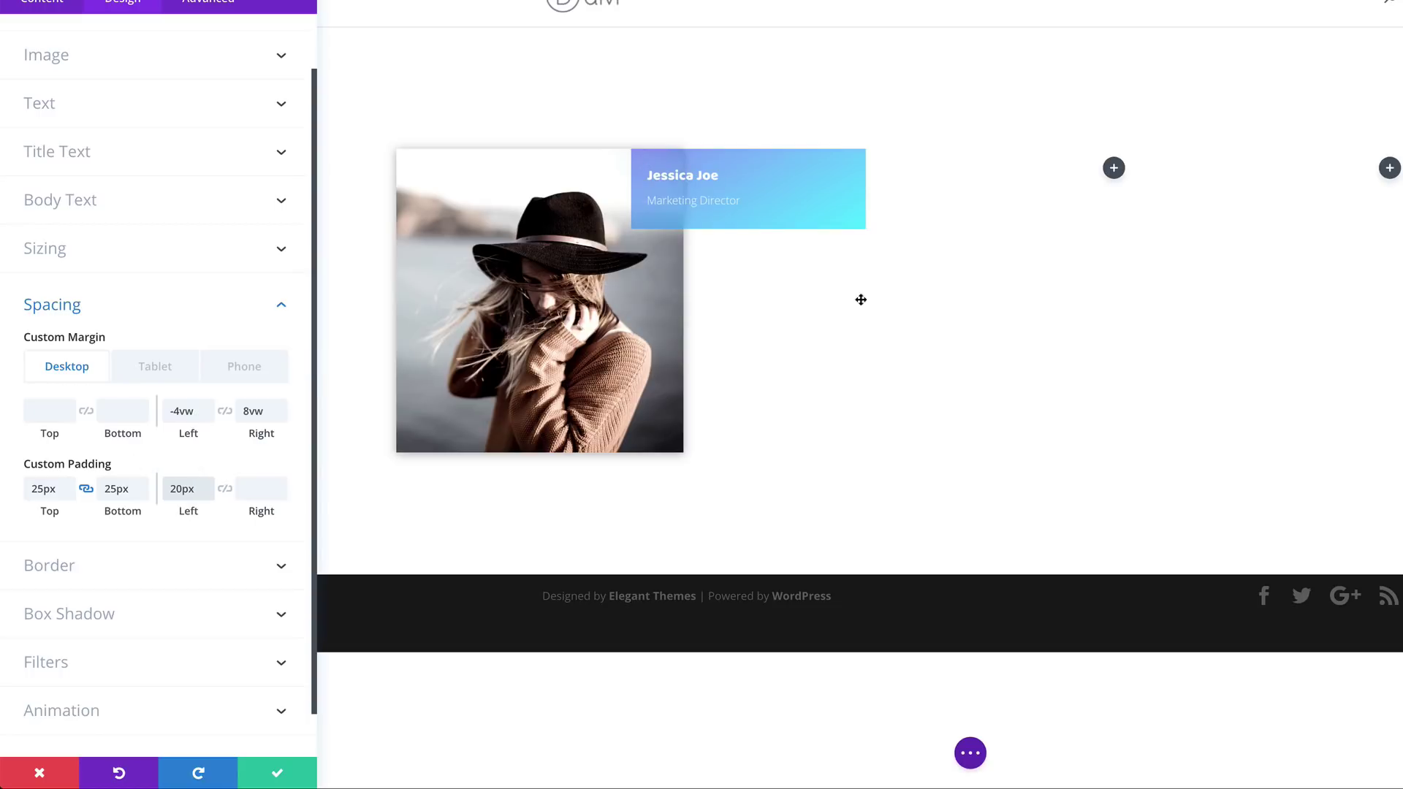
Add a 3px white border to the name card's left edge.
{"action": "left_click", "coordinate": [132, 568]}
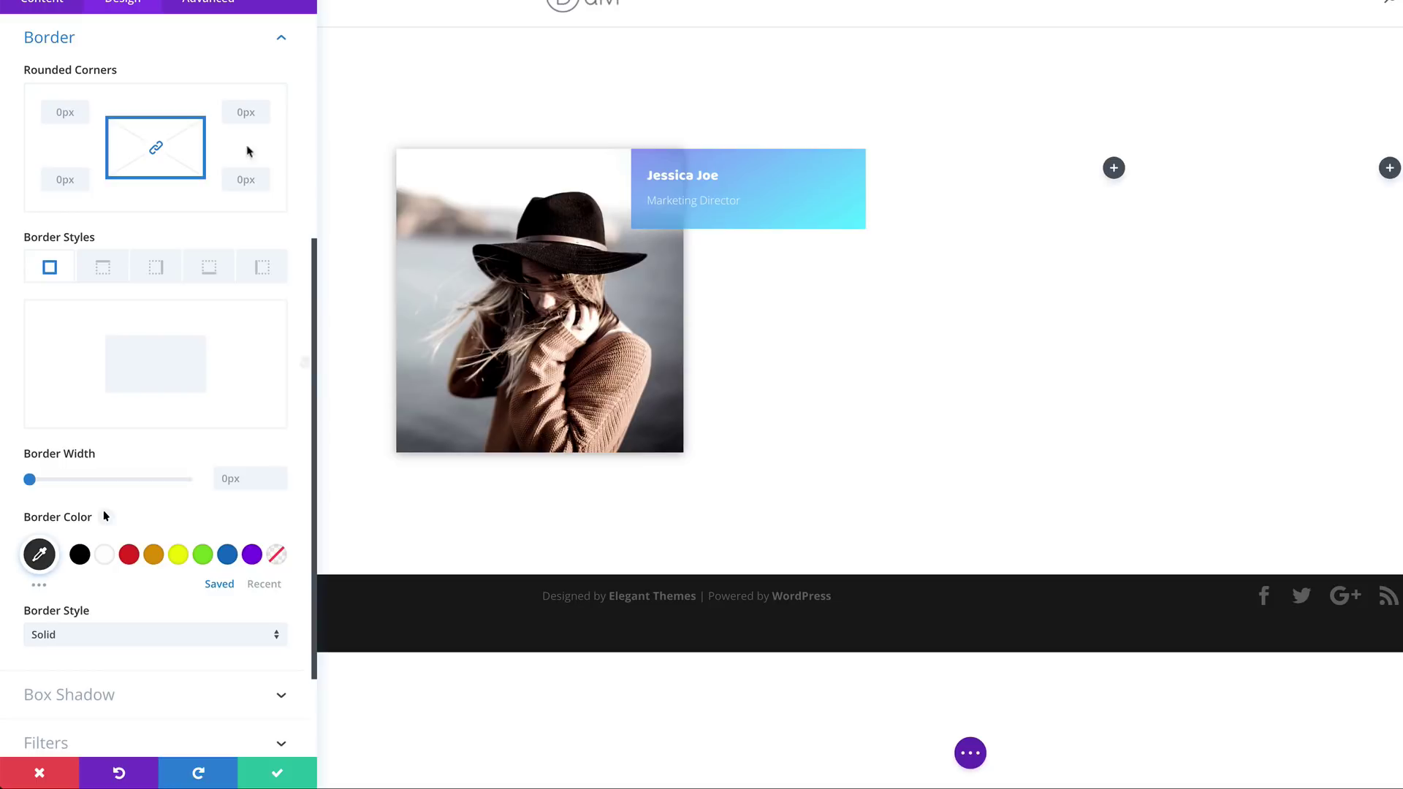
{"action": "left_click", "coordinate": [261, 268]}
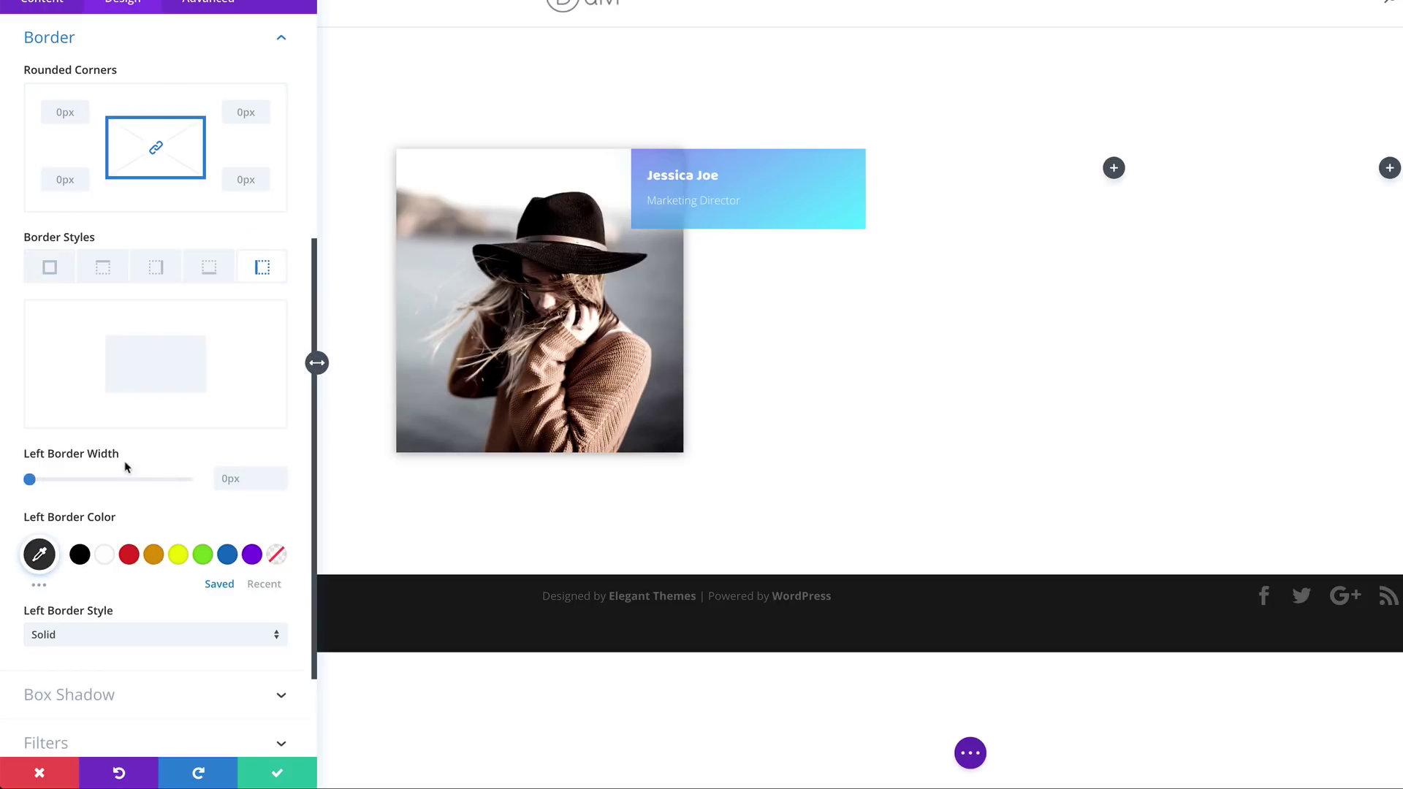
{"action": "left_click", "coordinate": [236, 480]}
{"action": "type", "text": "3px"}
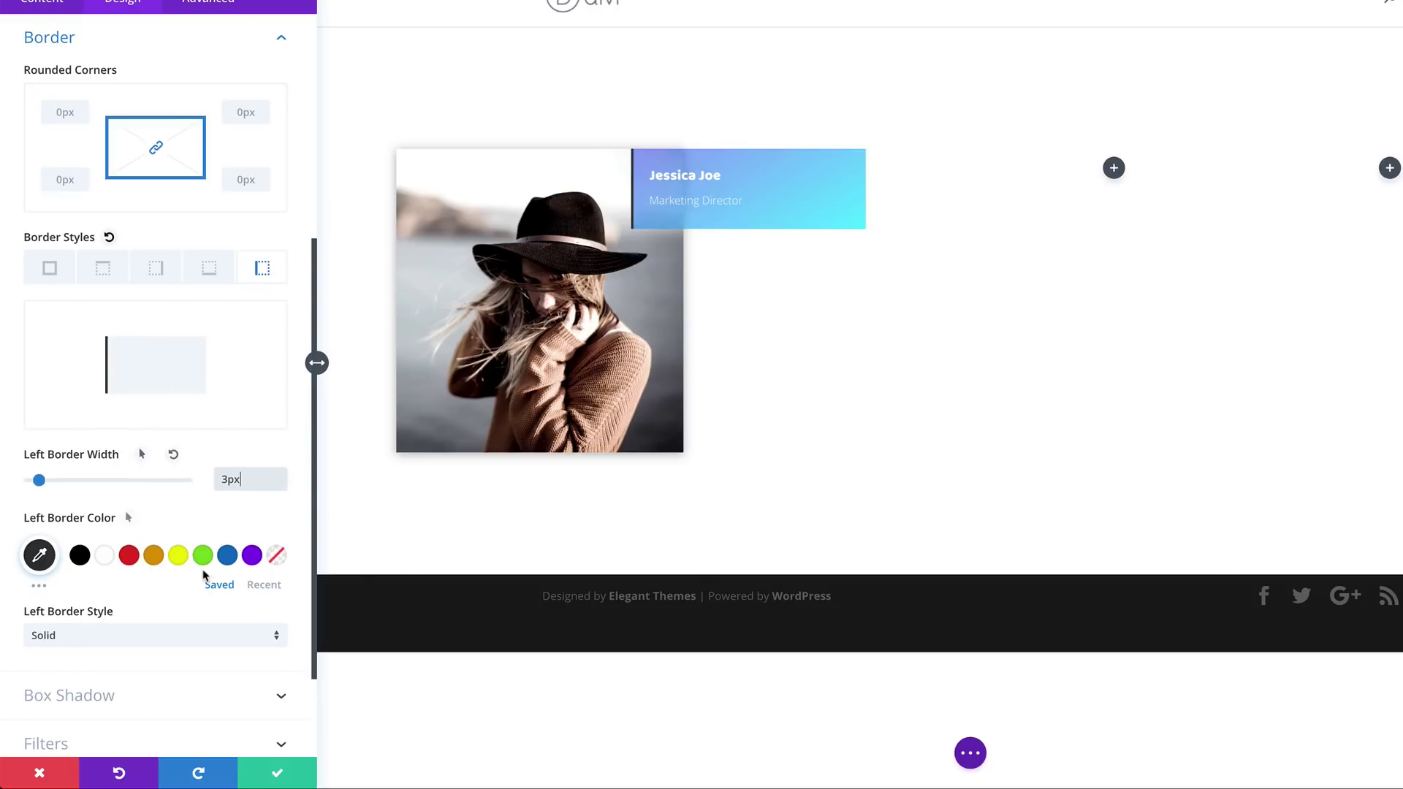
{"action": "left_click", "coordinate": [106, 557]}
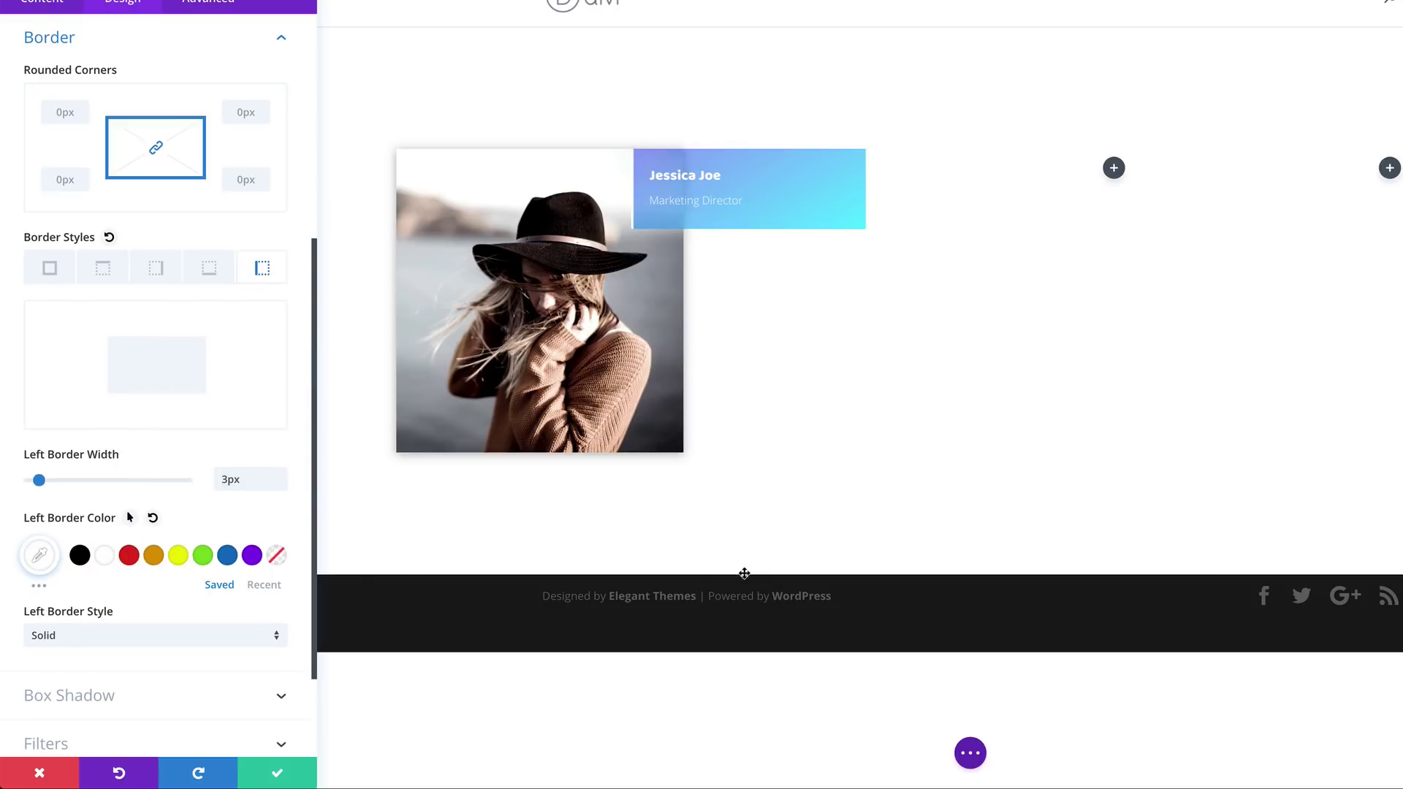
Apply the soft box shadow preset with 80px blur and save the card.
{"action": "scroll", "coordinate": [204, 625], "scroll_direction": "down", "scroll_amount": 1}
{"action": "left_click", "coordinate": [113, 568]}
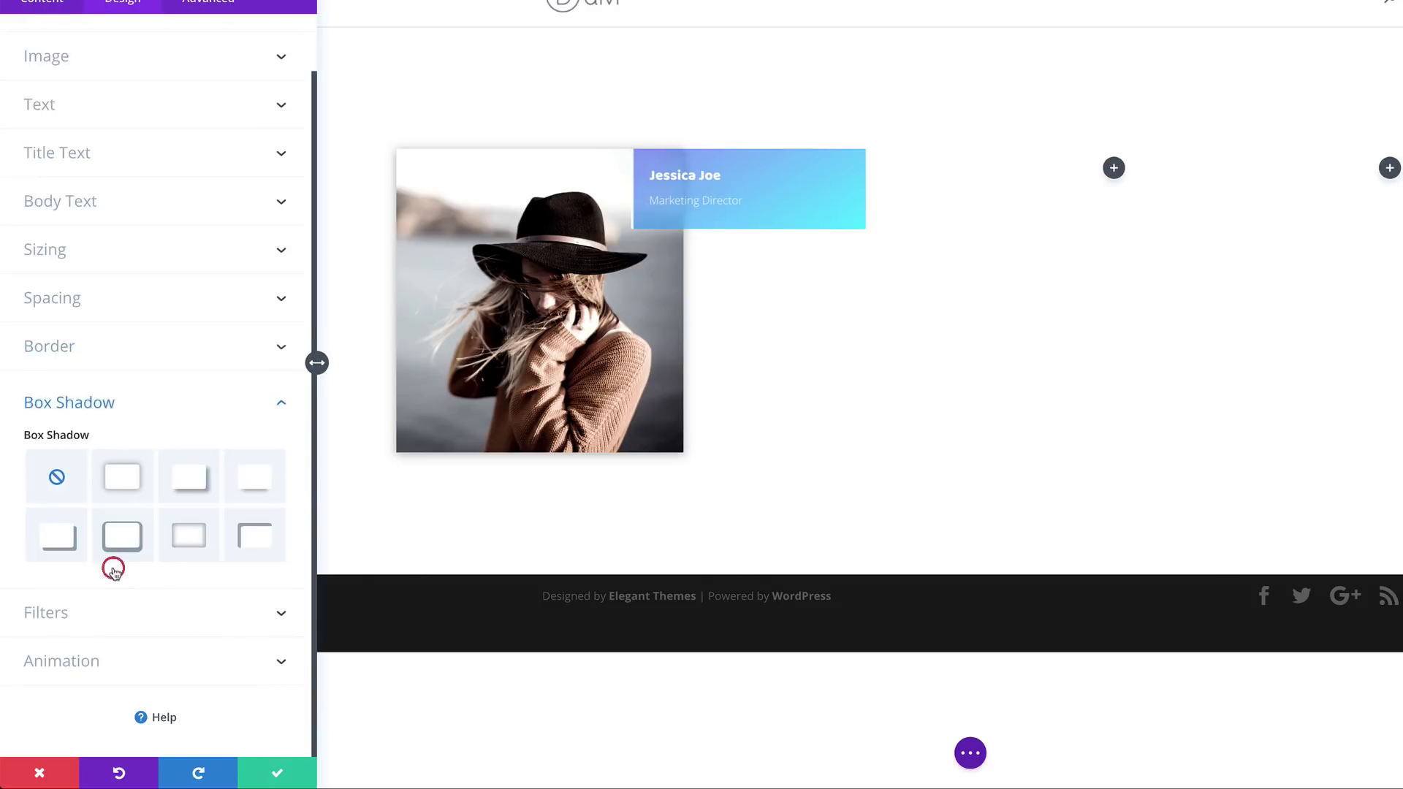
{"action": "left_click", "coordinate": [129, 480]}
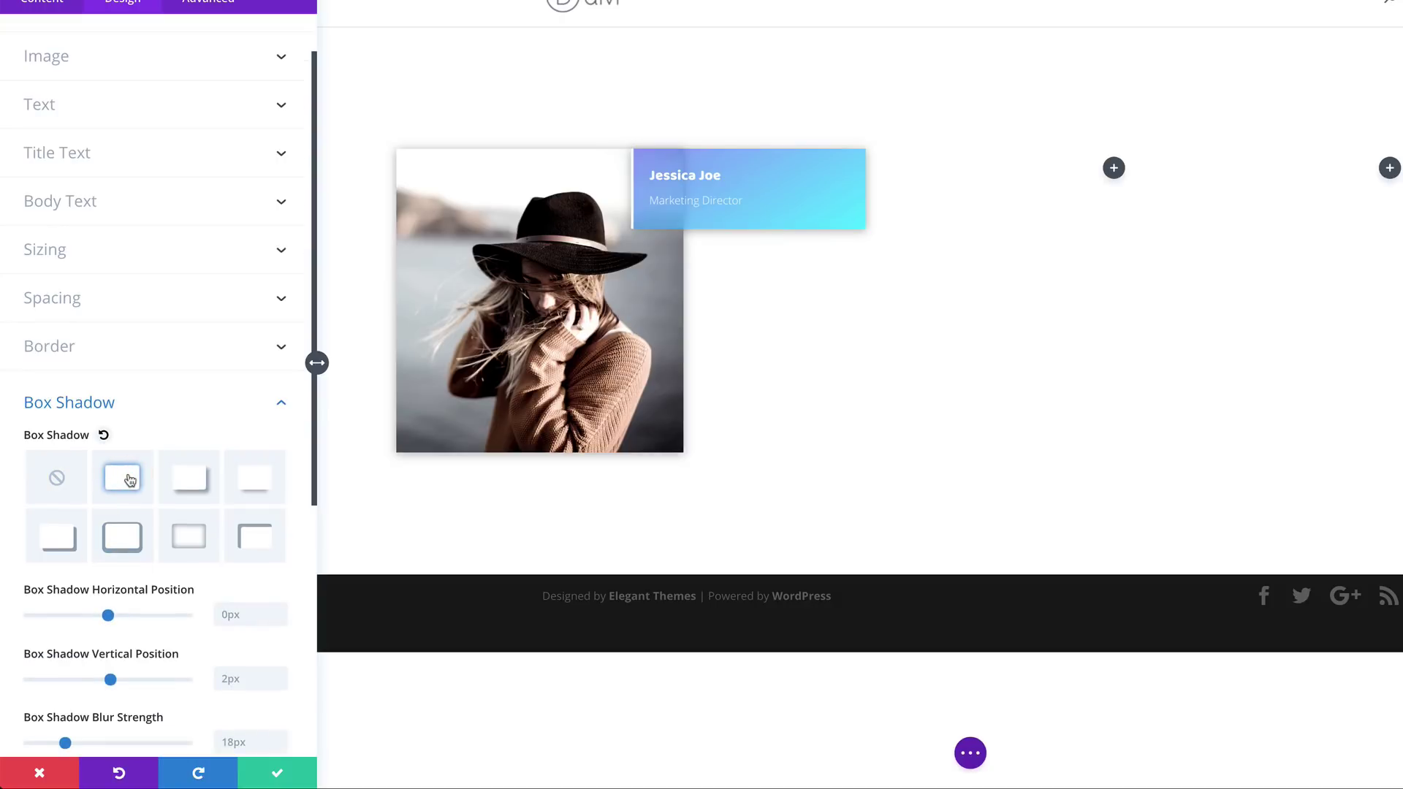
{"action": "scroll", "coordinate": [273, 532], "scroll_direction": "down", "scroll_amount": 4}
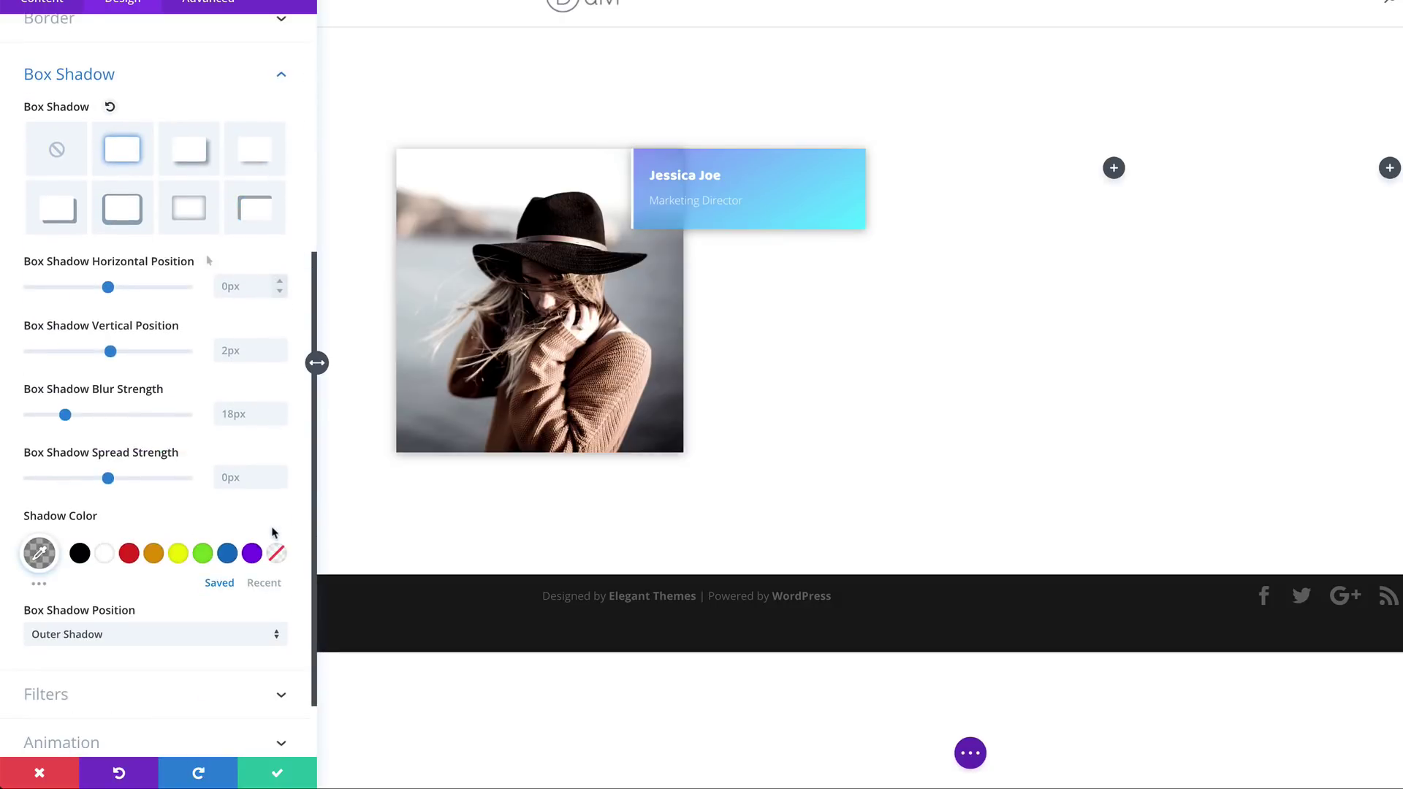
{"action": "double_click", "coordinate": [234, 413]}
{"action": "type", "text": "80"}
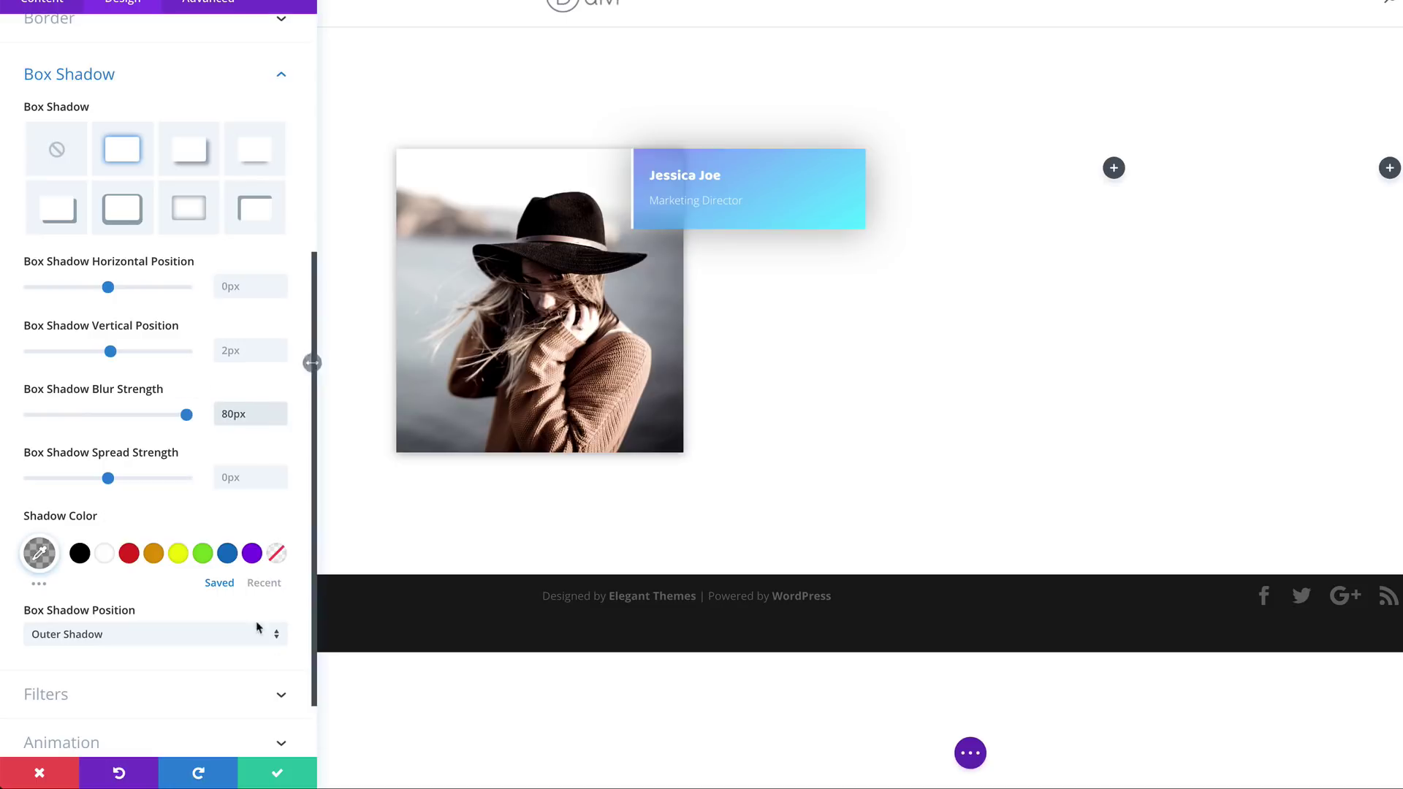
{"action": "left_click", "coordinate": [284, 781]}
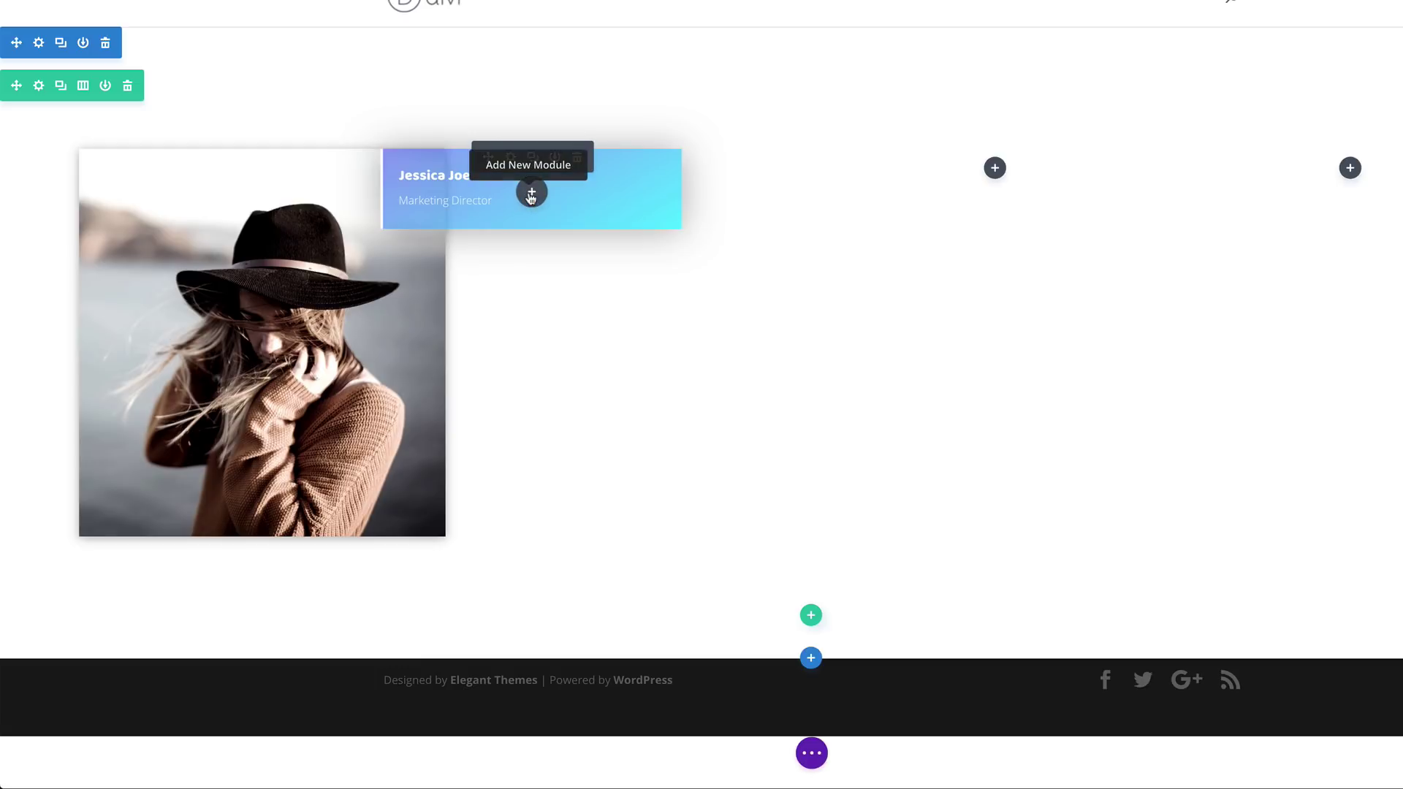
Insert a Person module into the card's column via a 'pe' search.
{"action": "left_click", "coordinate": [532, 193]}
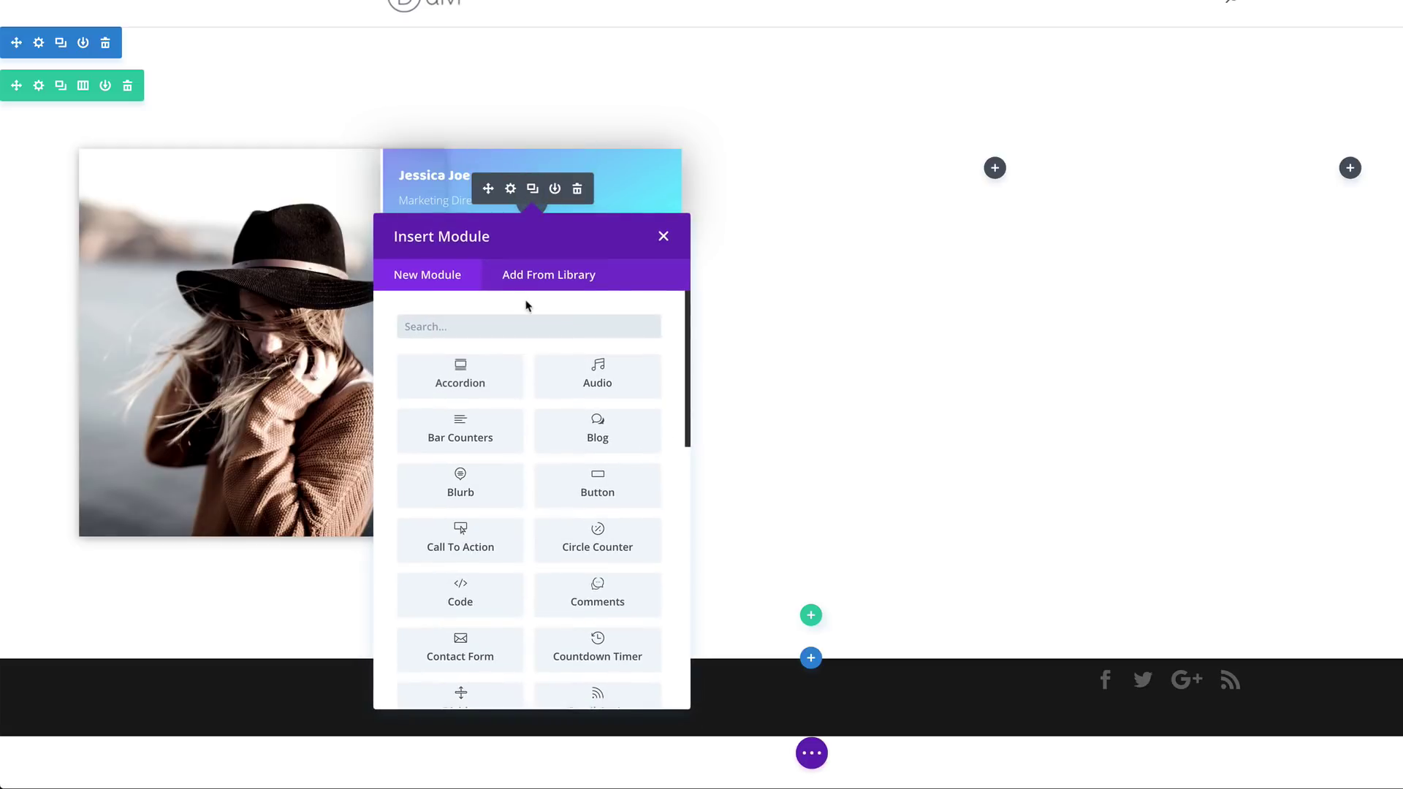
{"action": "type", "text": "per"}
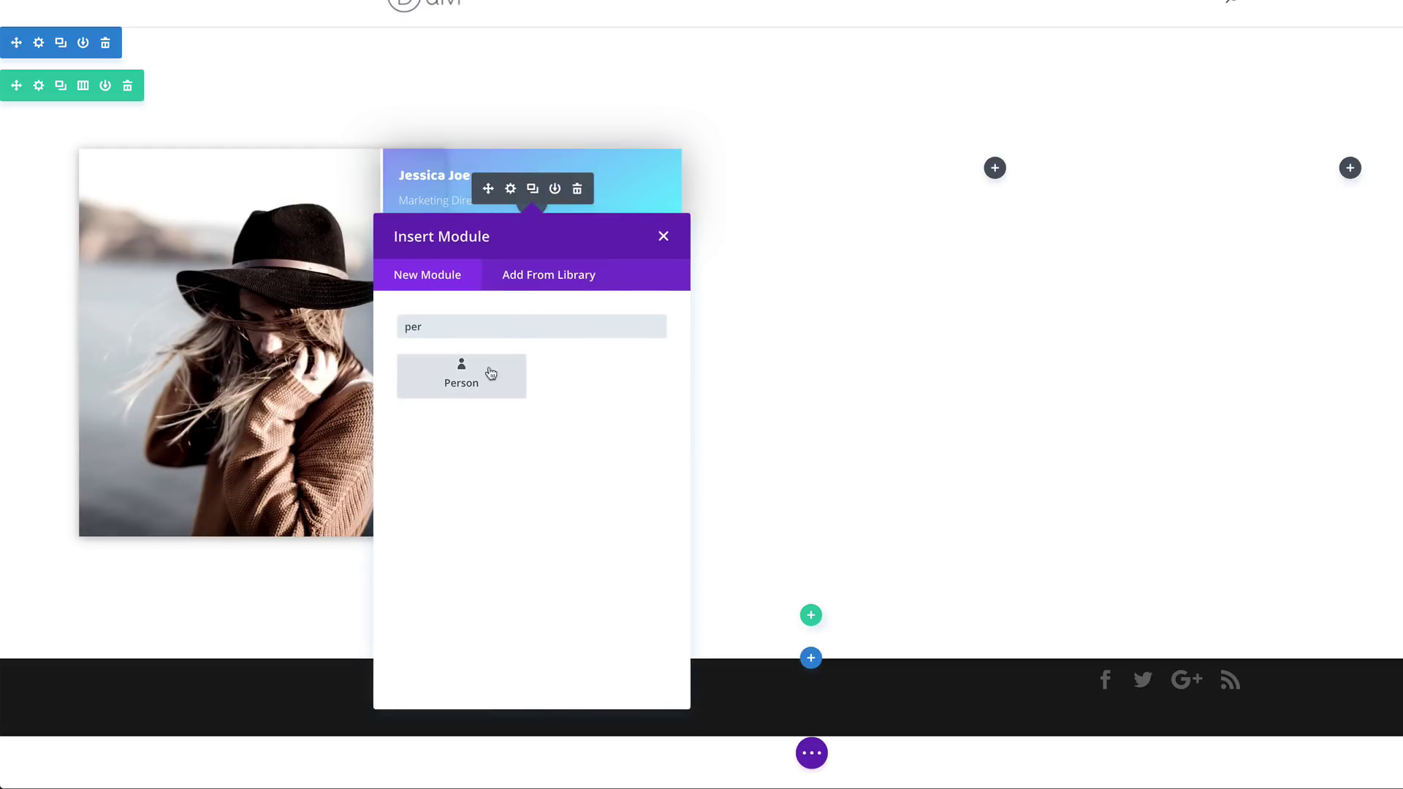
{"action": "left_click", "coordinate": [495, 362]}
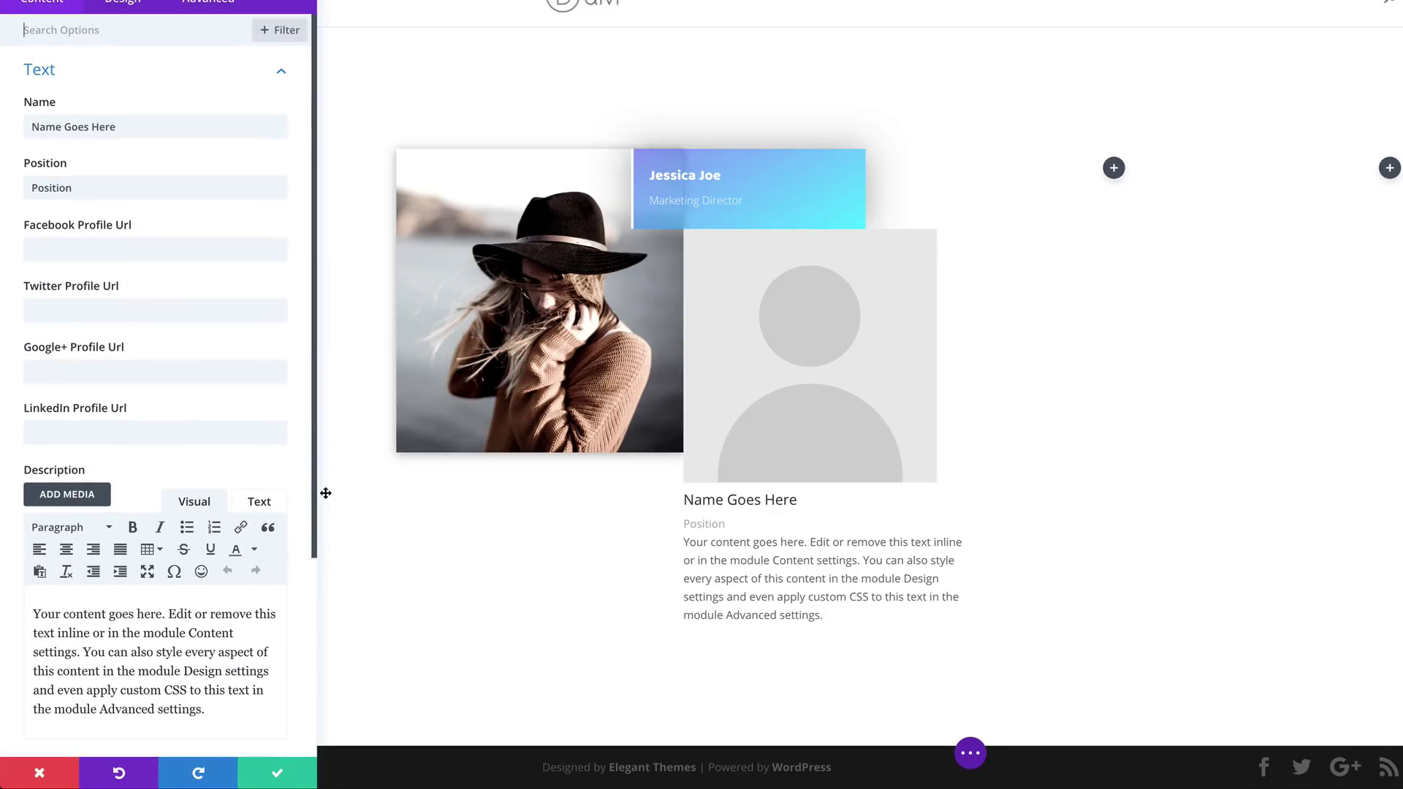
Set the Facebook, Twitter, Google+ and LinkedIn profile URLs to #.
{"action": "left_click", "coordinate": [61, 249]}
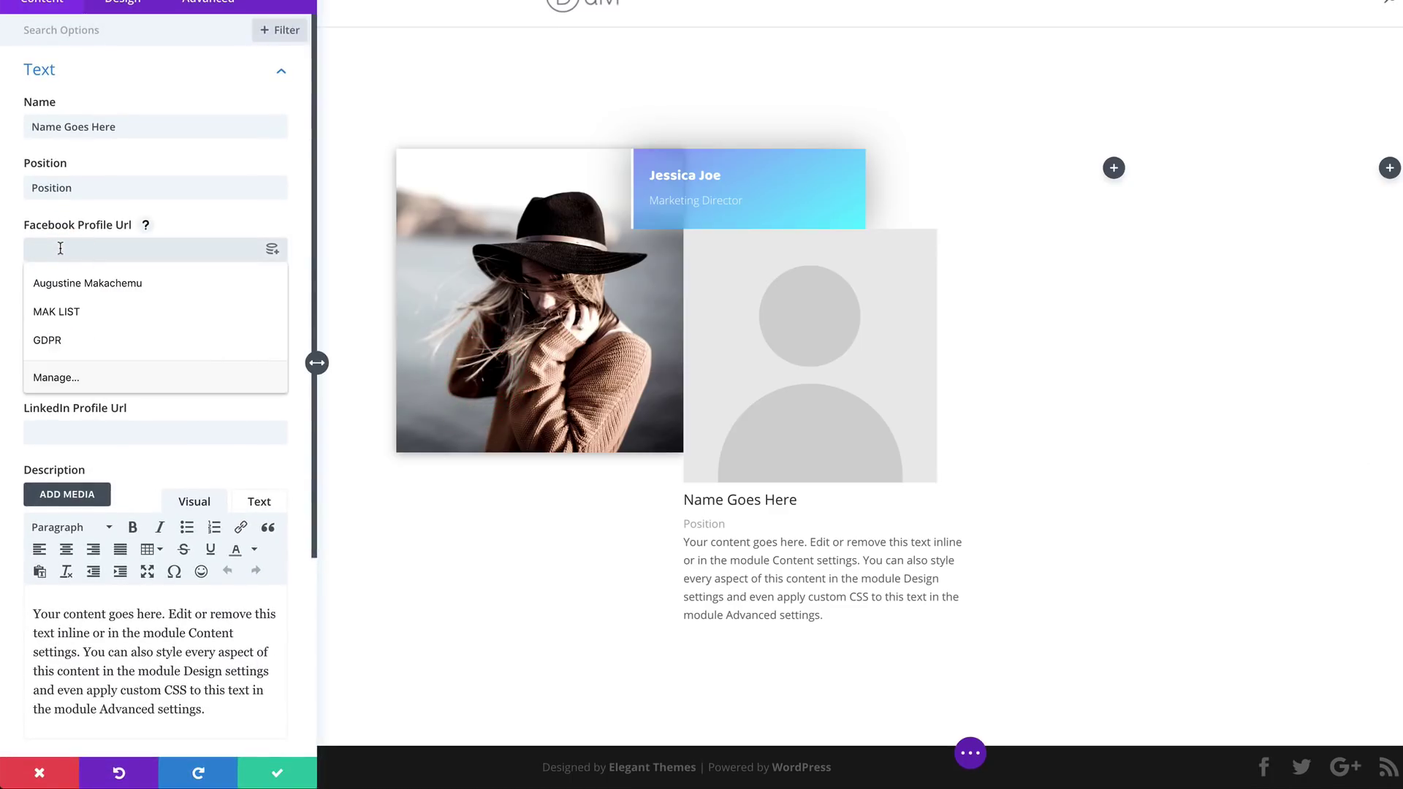
{"action": "type", "text": "#"}
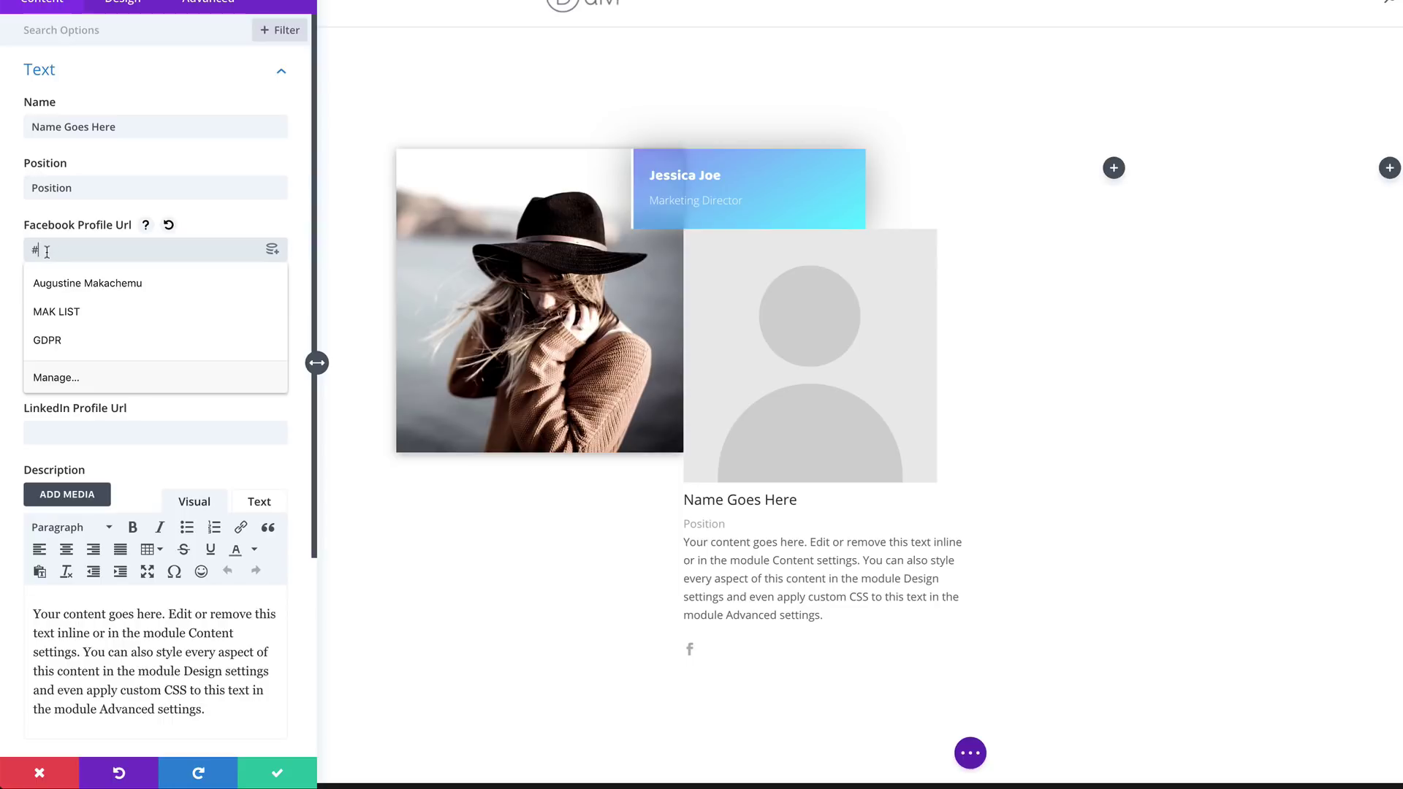
{"action": "double_click", "coordinate": [43, 250]}
{"action": "left_click", "coordinate": [9, 267]}
{"action": "left_click", "coordinate": [42, 312]}
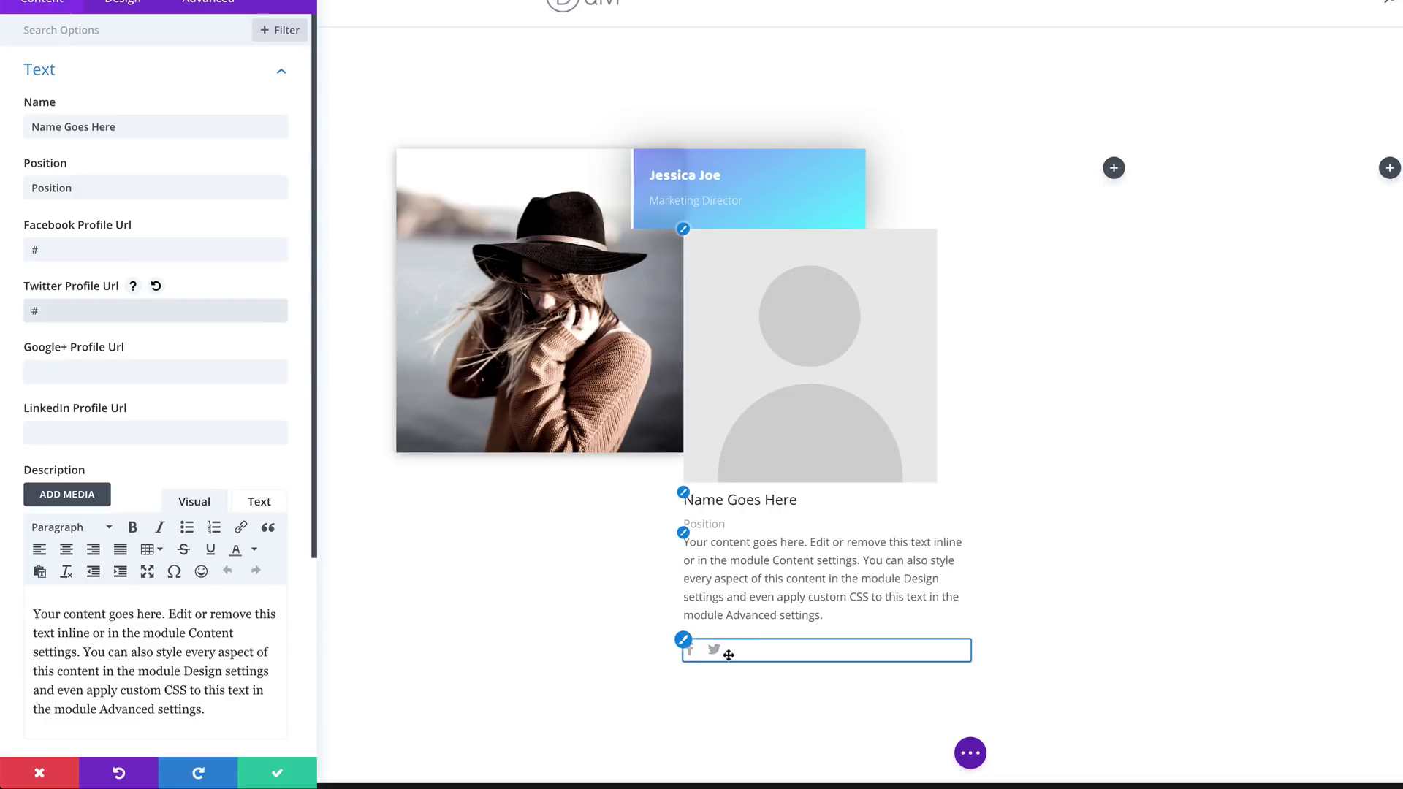
{"action": "left_click", "coordinate": [81, 367]}
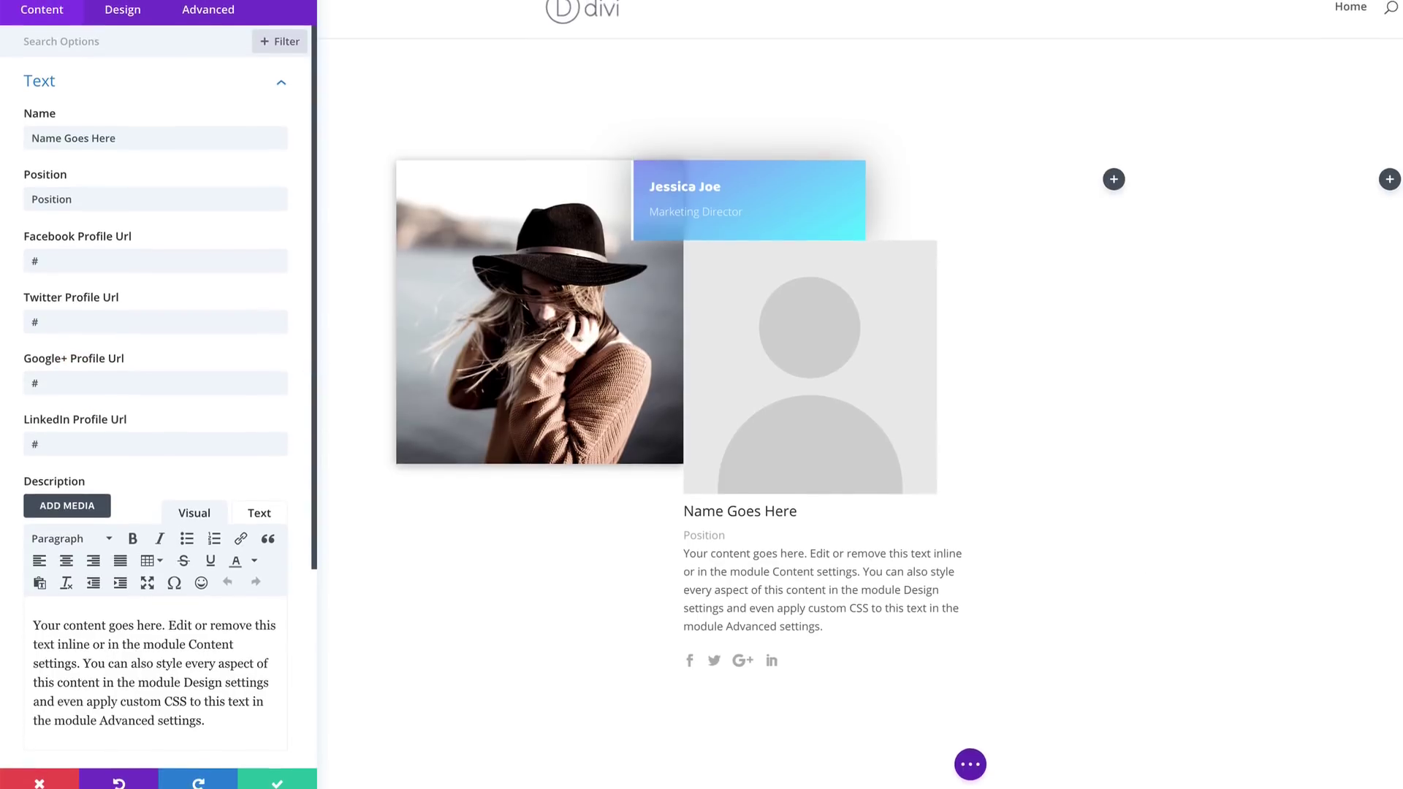
{"action": "left_click", "coordinate": [128, 5]}
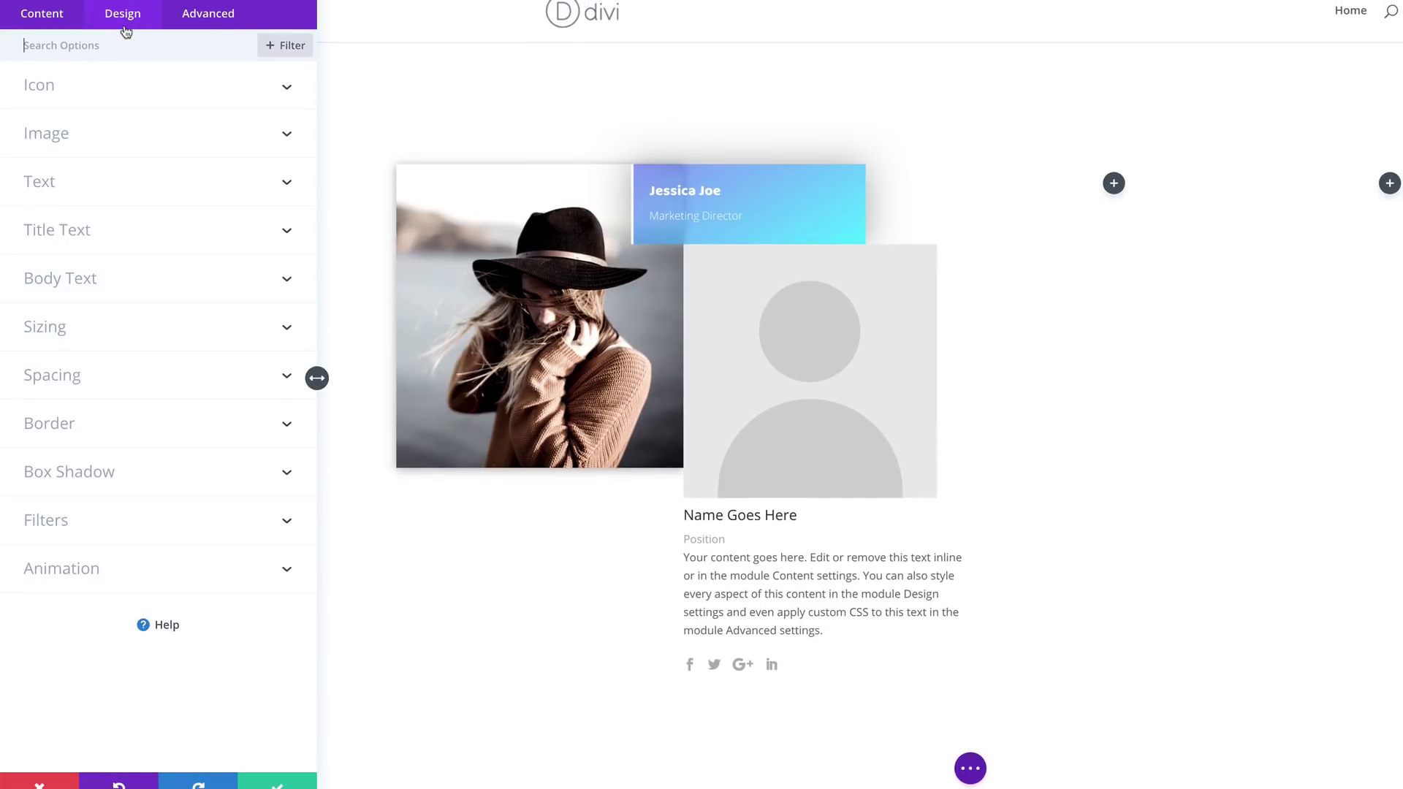
Colour the Person module's social icons cyan #50e8fe.
{"action": "left_click", "coordinate": [69, 92]}
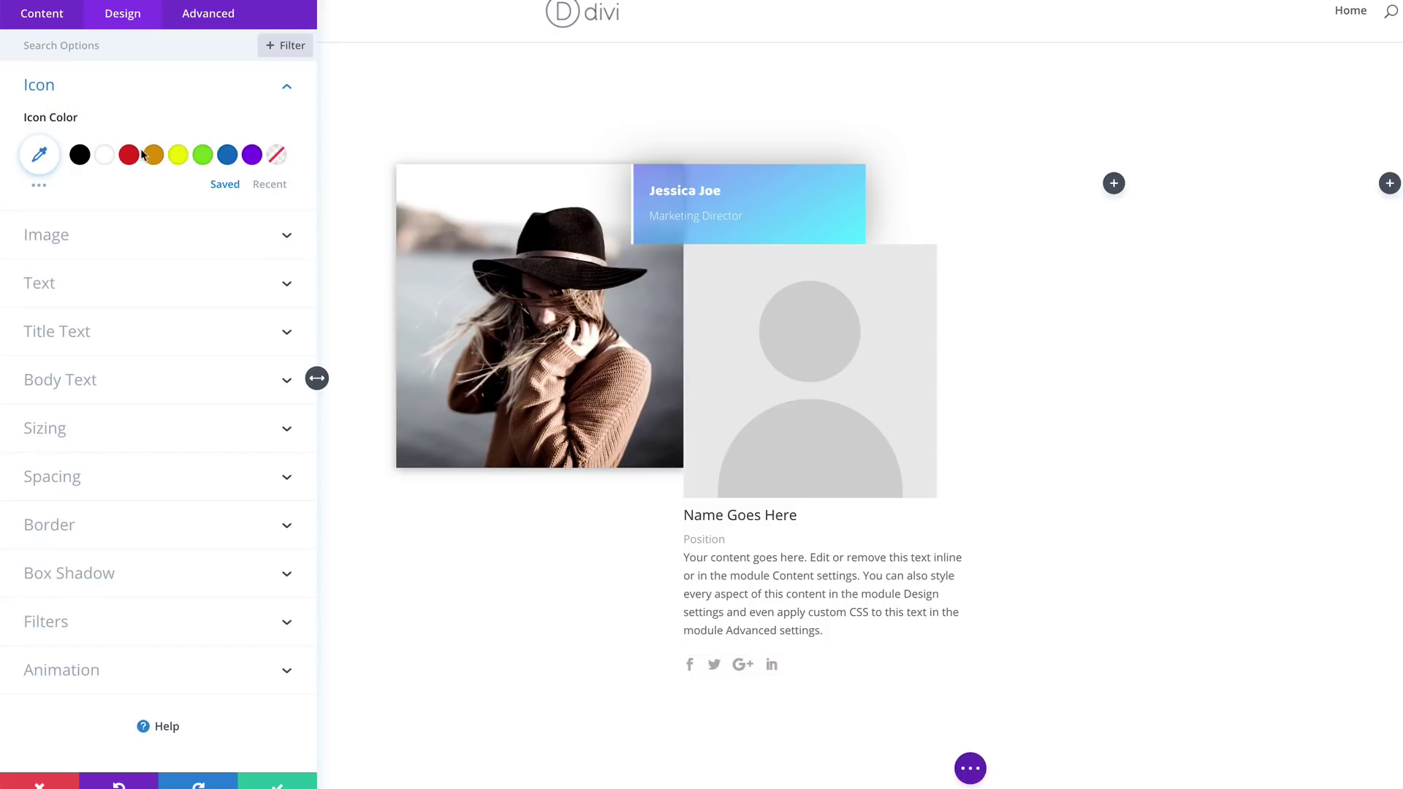
{"action": "left_click", "coordinate": [40, 155]}
{"action": "left_click", "coordinate": [64, 158]}
{"action": "type", "text": "#50e8fe"}
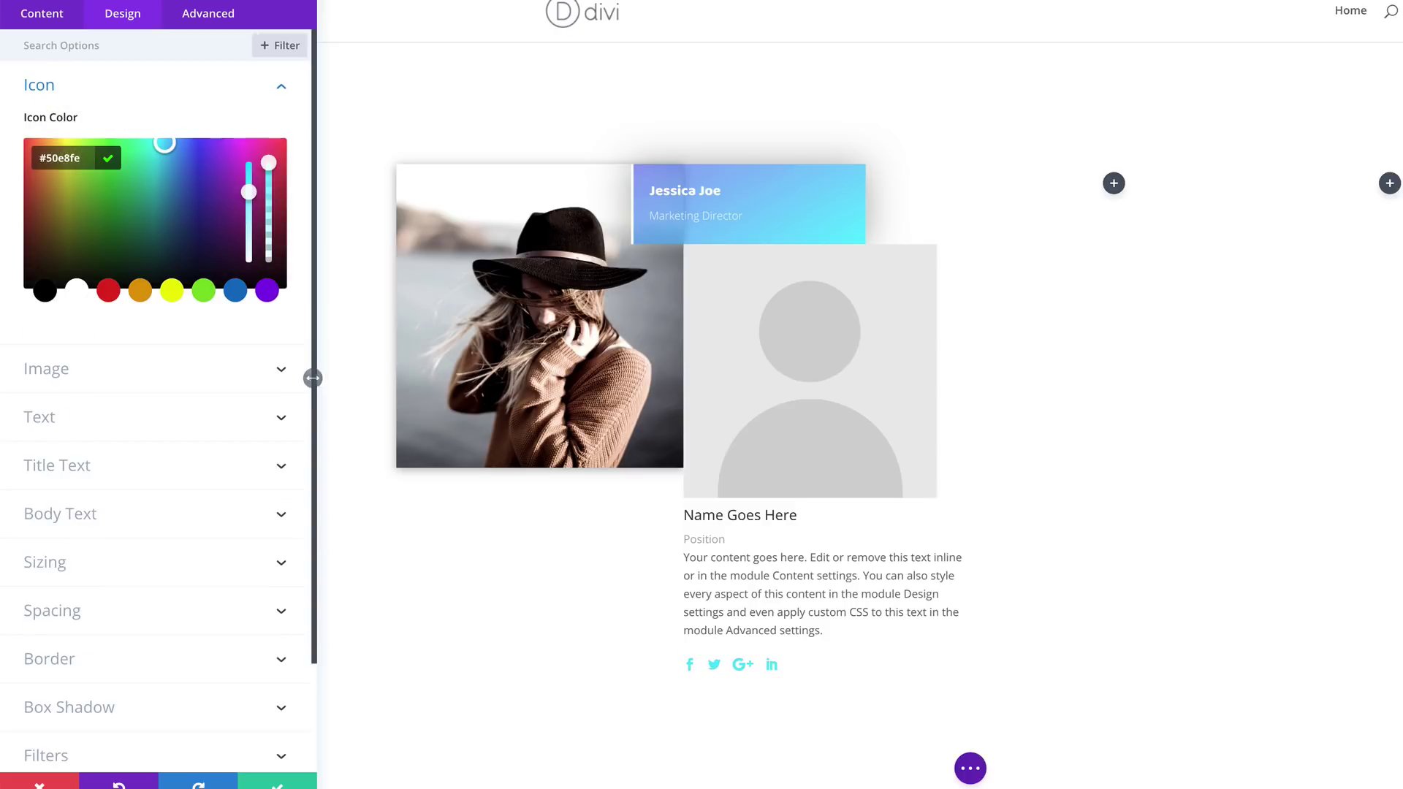
{"action": "left_click", "coordinate": [59, 15]}
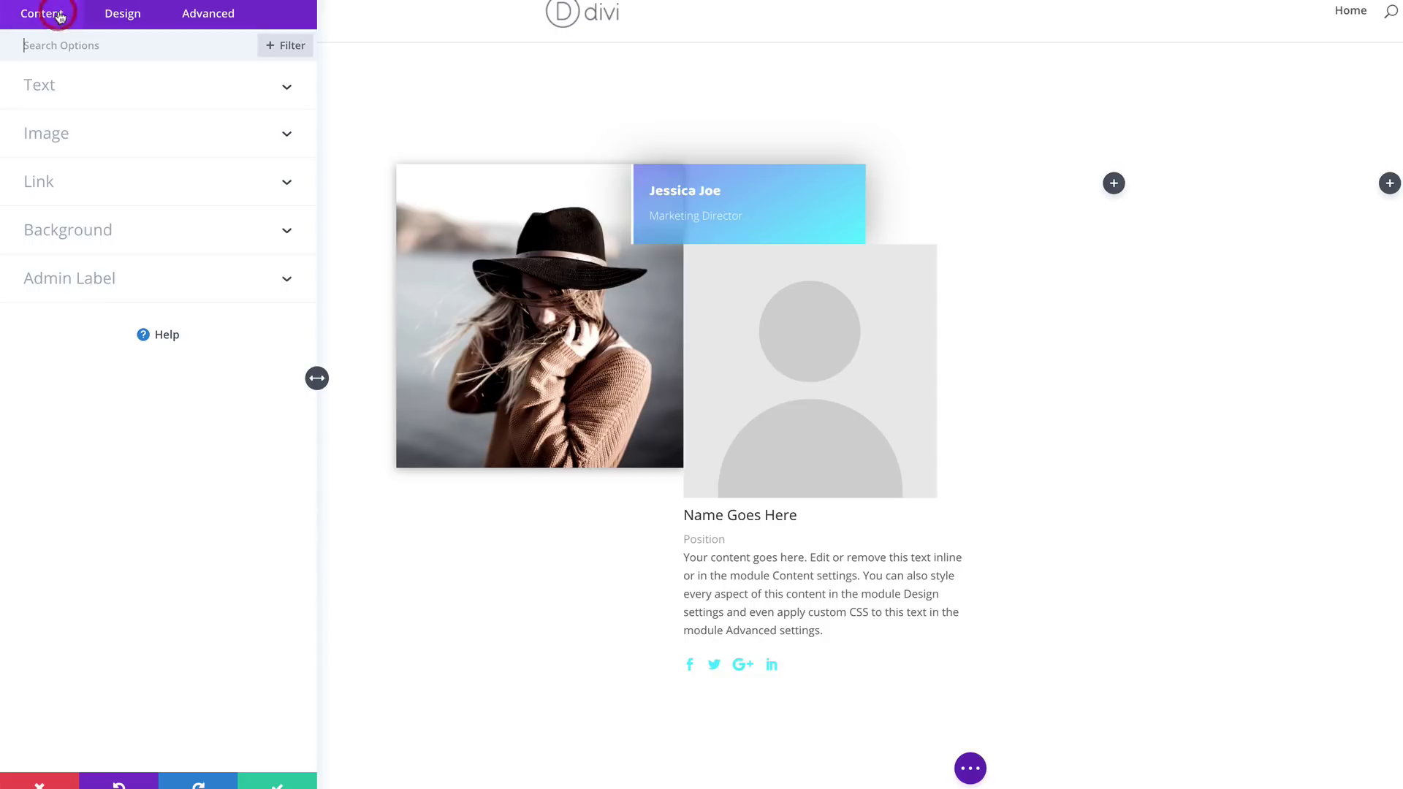
Remove the placeholder image, name and position text from the Person module.
{"action": "left_click", "coordinate": [79, 139]}
{"action": "left_click", "coordinate": [269, 213]}
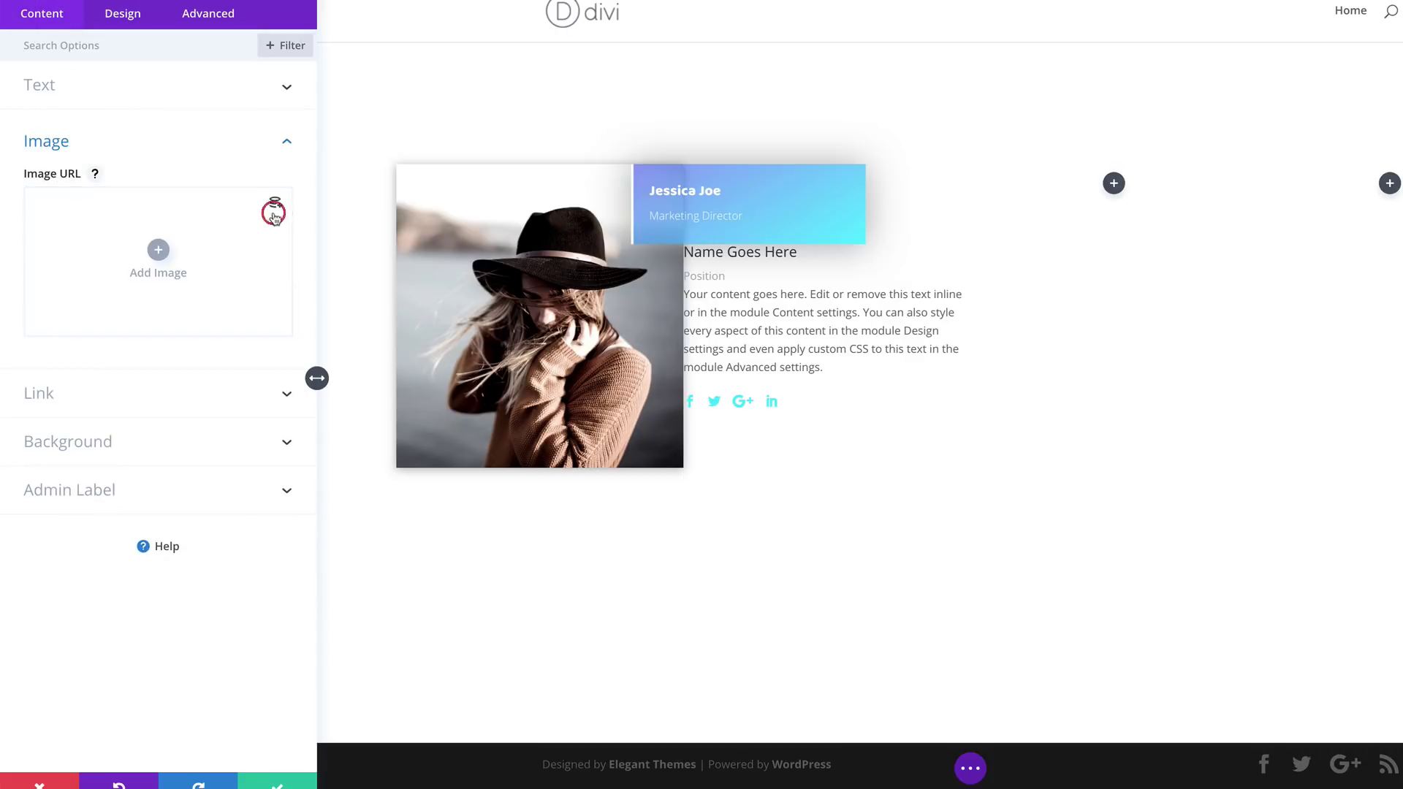
{"action": "left_click", "coordinate": [45, 85]}
{"action": "left_click", "coordinate": [157, 144]}
{"action": "triple_click", "coordinate": [157, 144]}
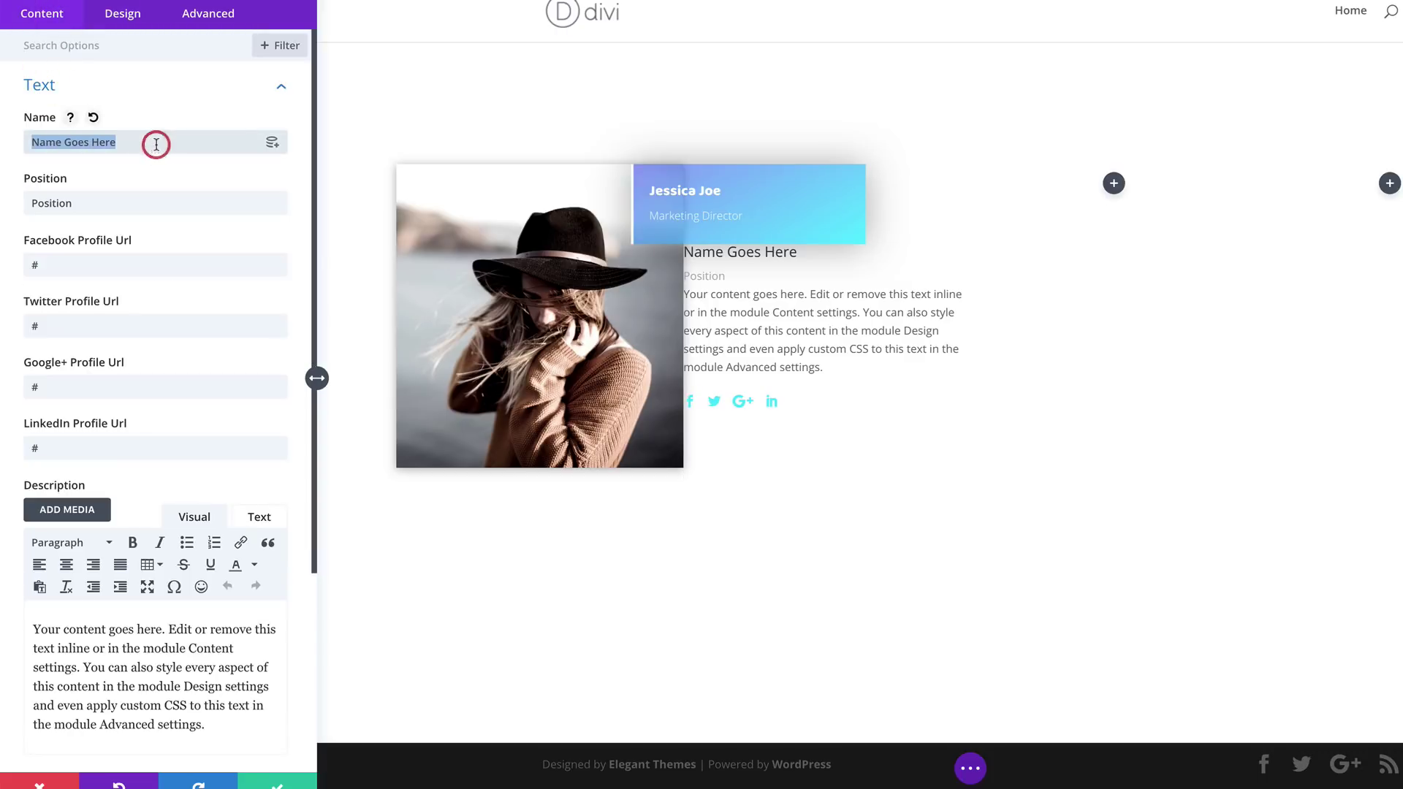
{"action": "key", "text": "BackSpace"}
{"action": "triple_click", "coordinate": [101, 207]}
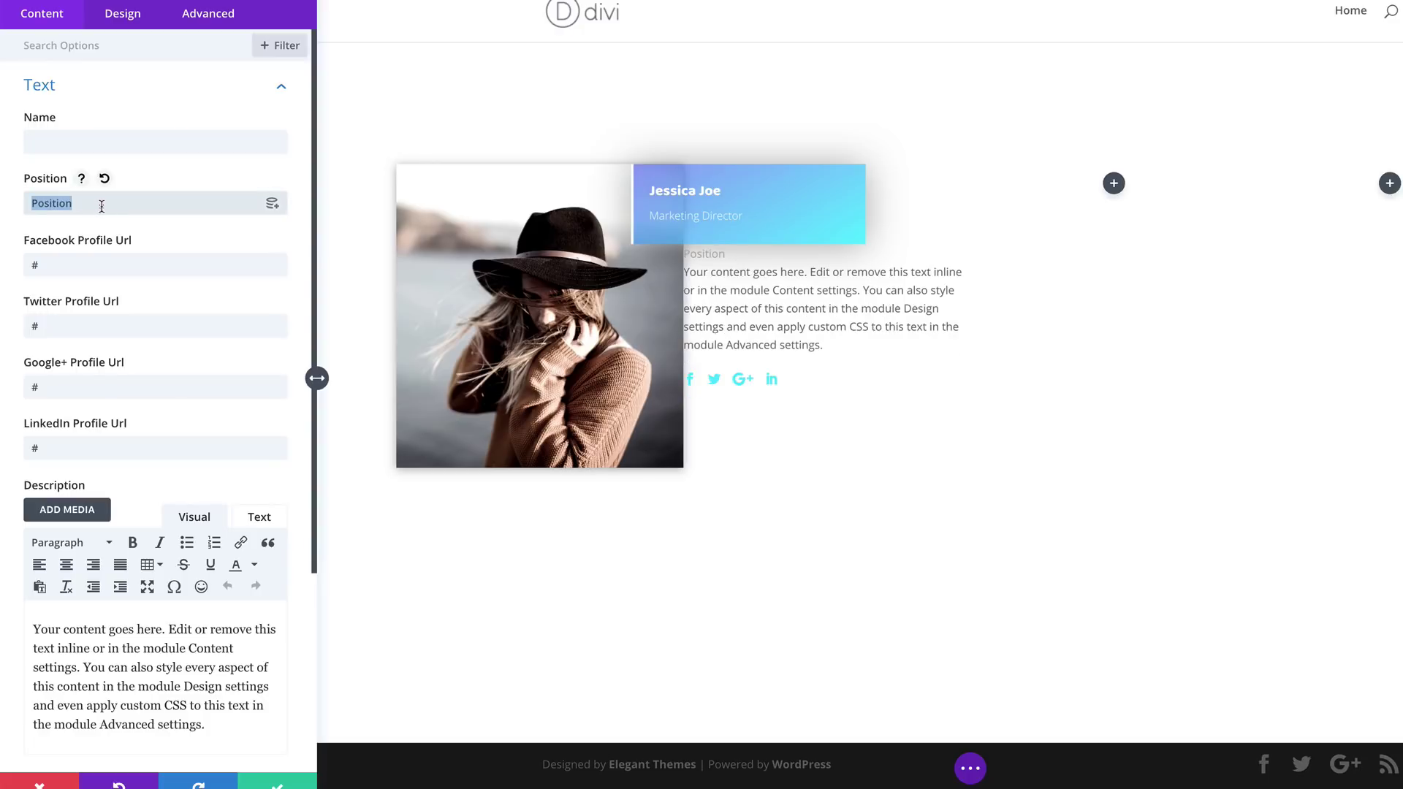
{"action": "key", "text": "BackSpace"}
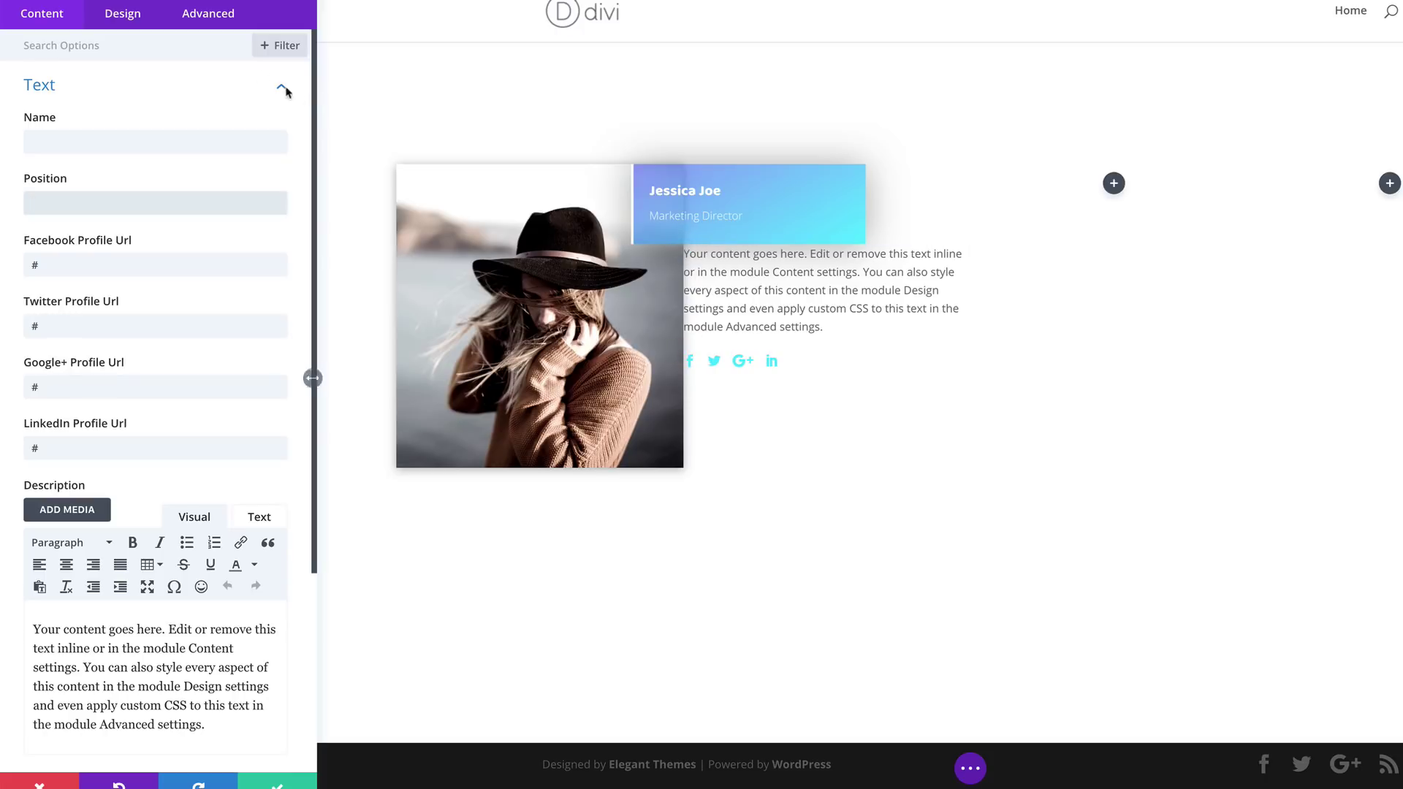
{"action": "left_click", "coordinate": [129, 14]}
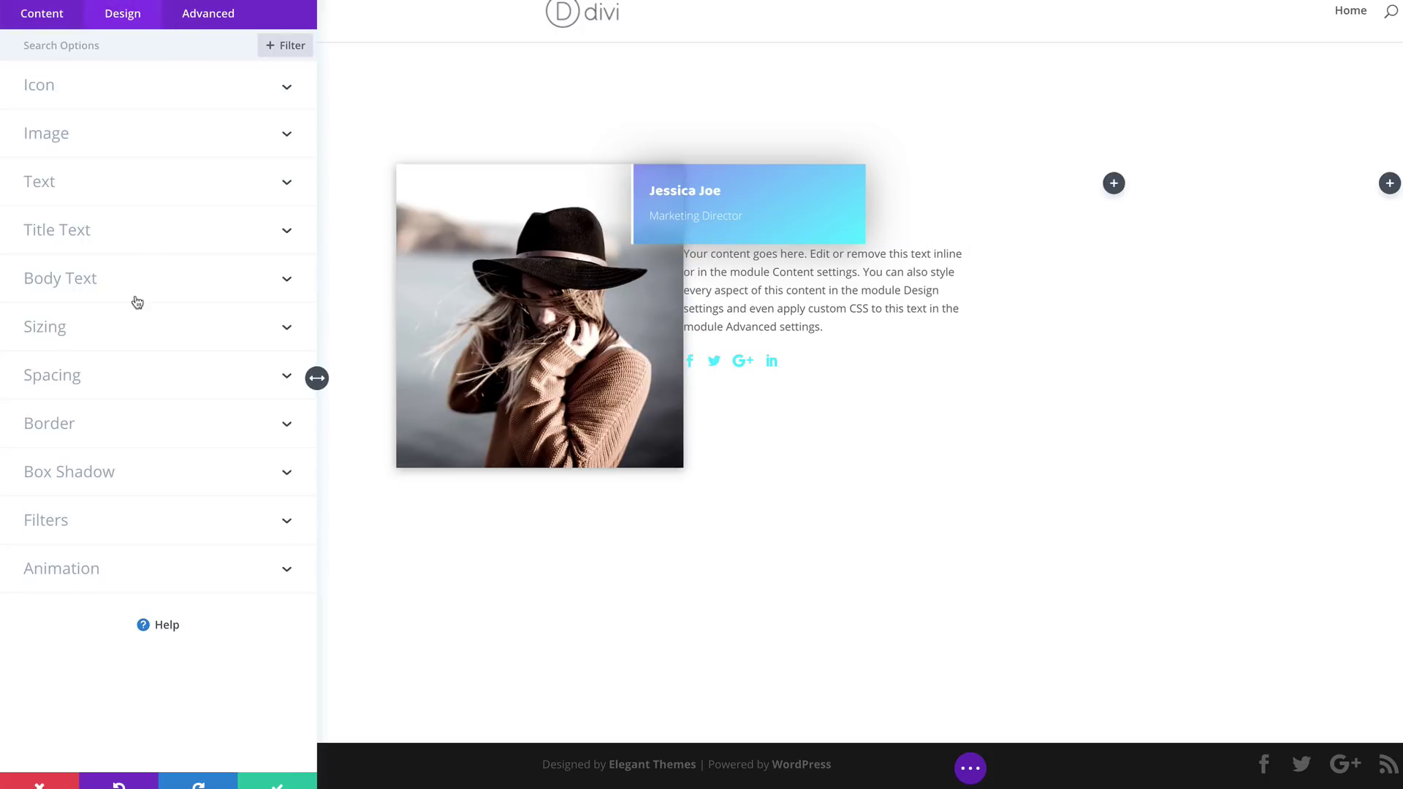
Set the bio module's top and left padding to 30px.
{"action": "left_click", "coordinate": [82, 380]}
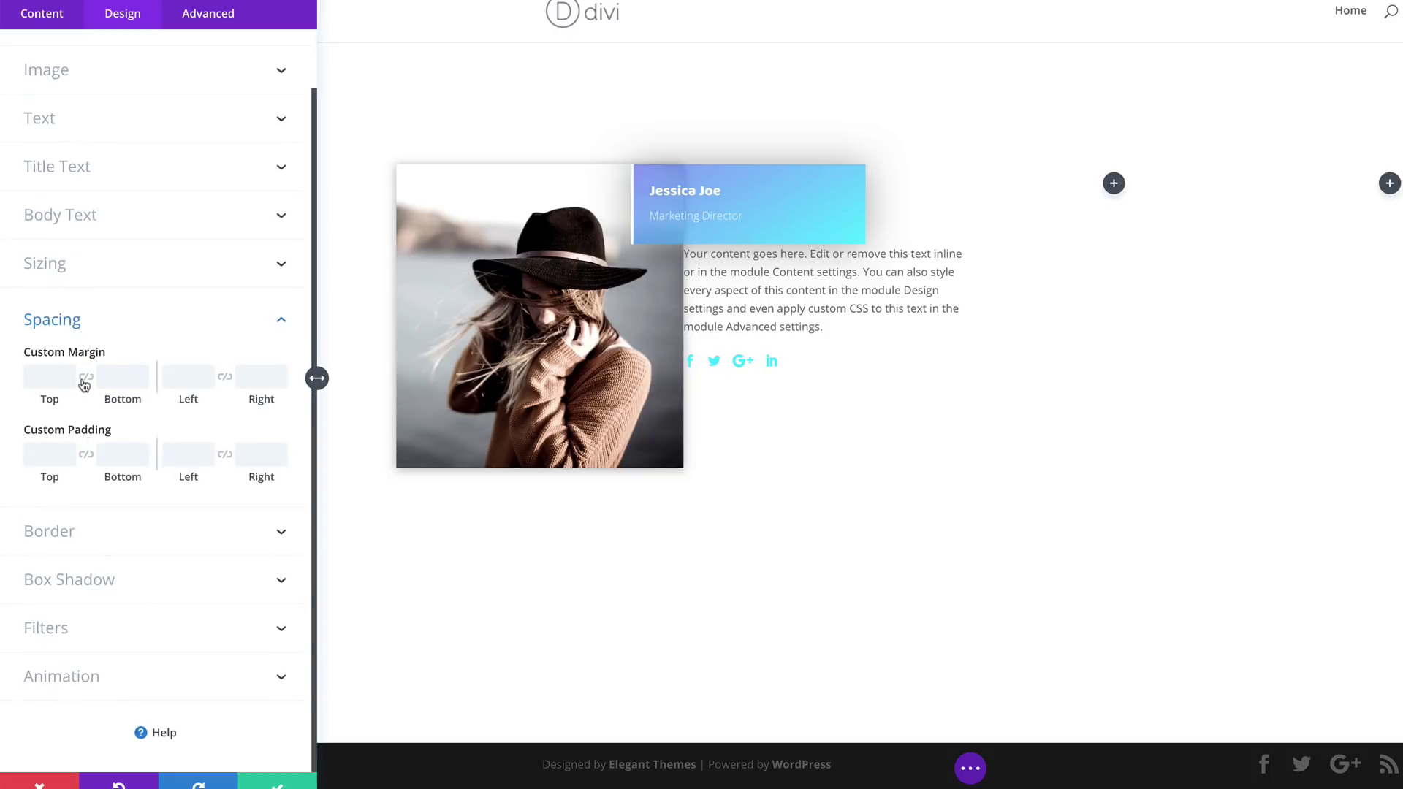
{"action": "left_click", "coordinate": [101, 375]}
{"action": "left_click", "coordinate": [46, 453]}
{"action": "type", "text": "30"}
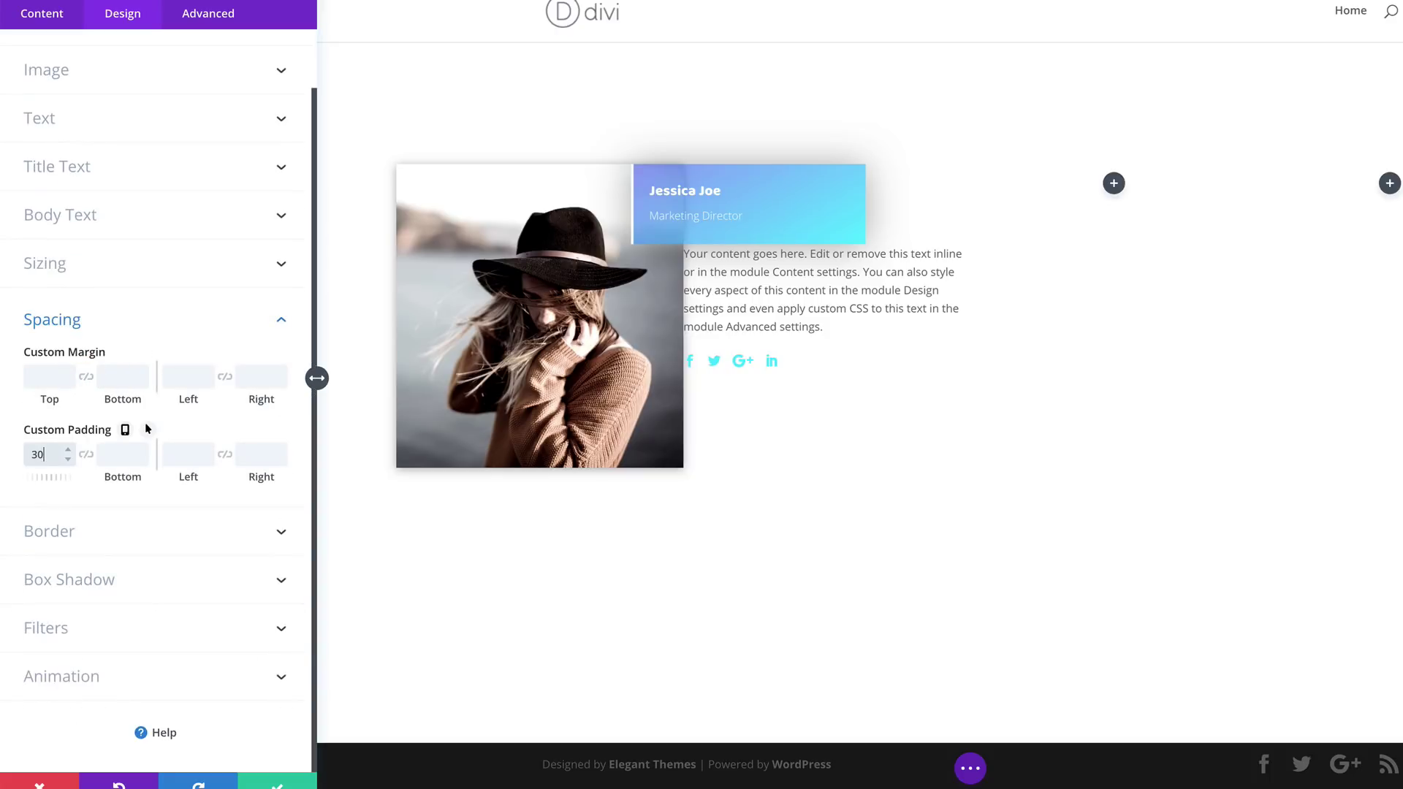
{"action": "left_click", "coordinate": [177, 456]}
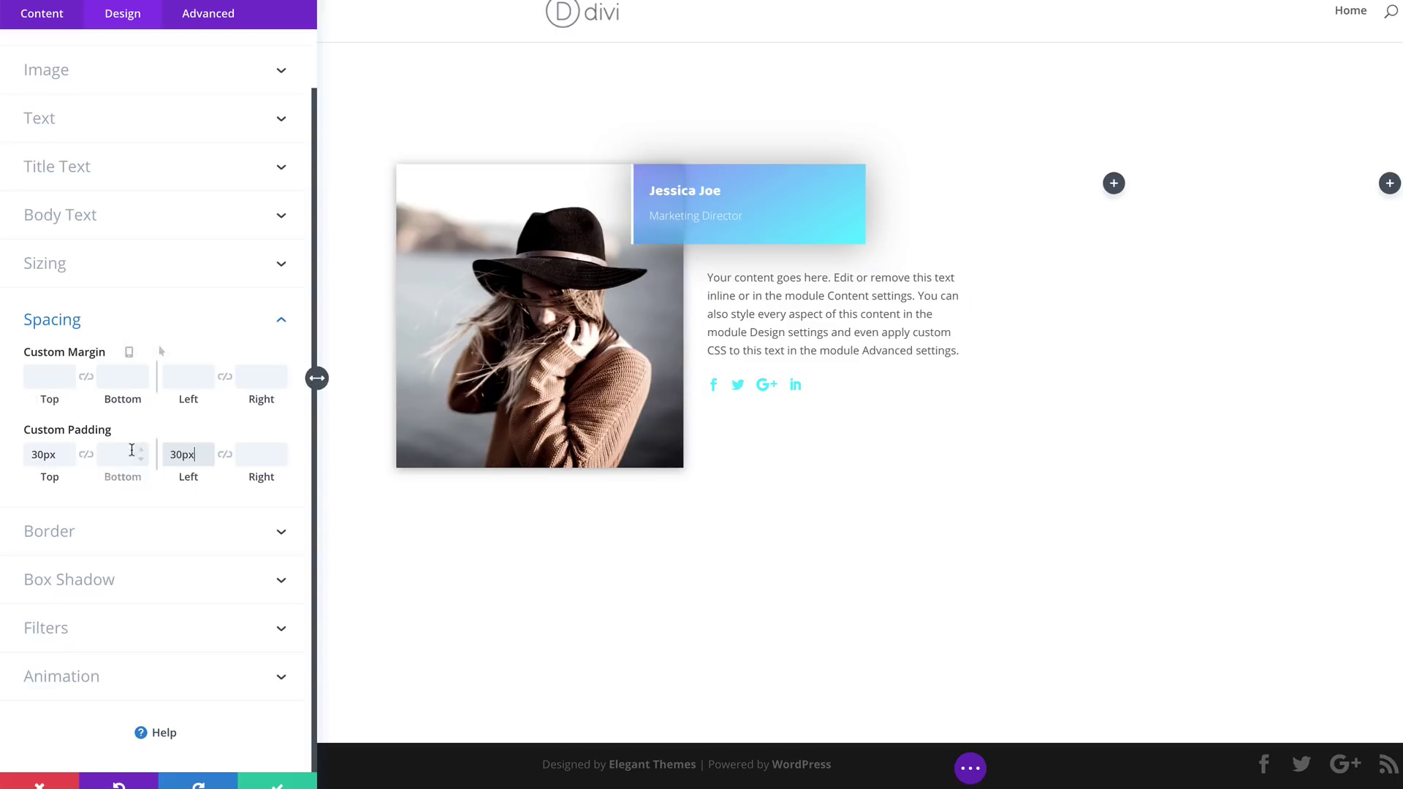
Reduce the bio module's left padding to 0px on phones only.
{"action": "left_click", "coordinate": [125, 431]}
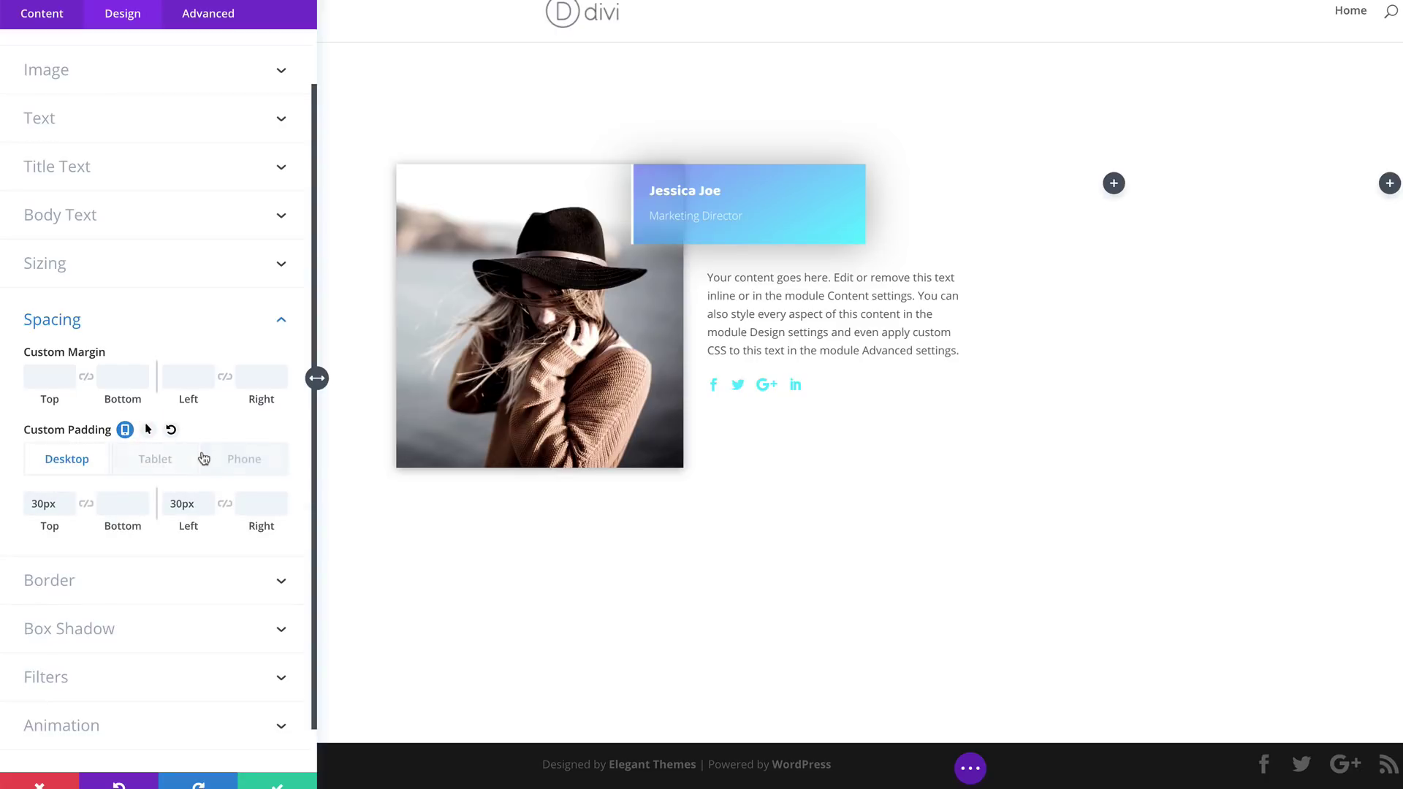
{"action": "left_click", "coordinate": [249, 459]}
{"action": "left_click", "coordinate": [187, 503]}
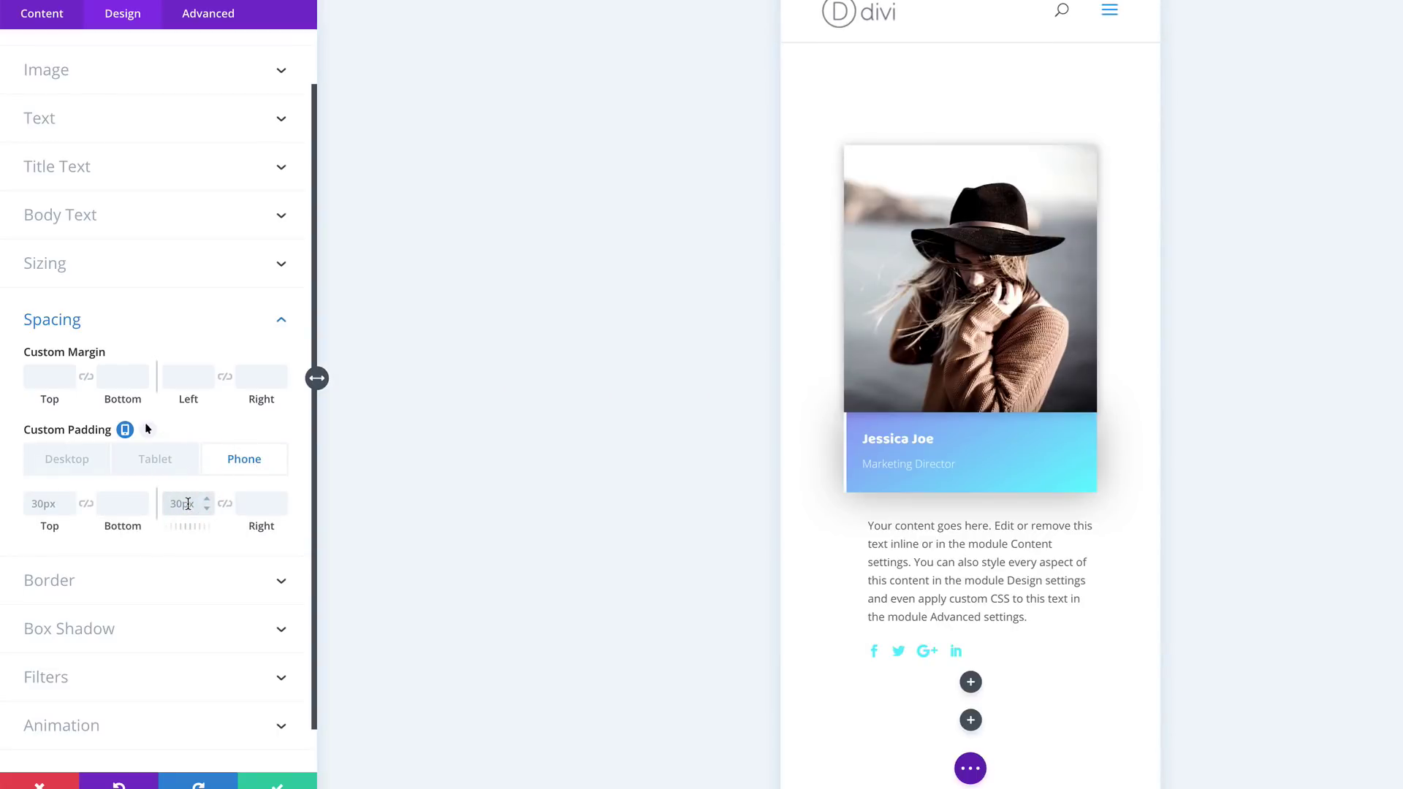
{"action": "type", "text": "0px"}
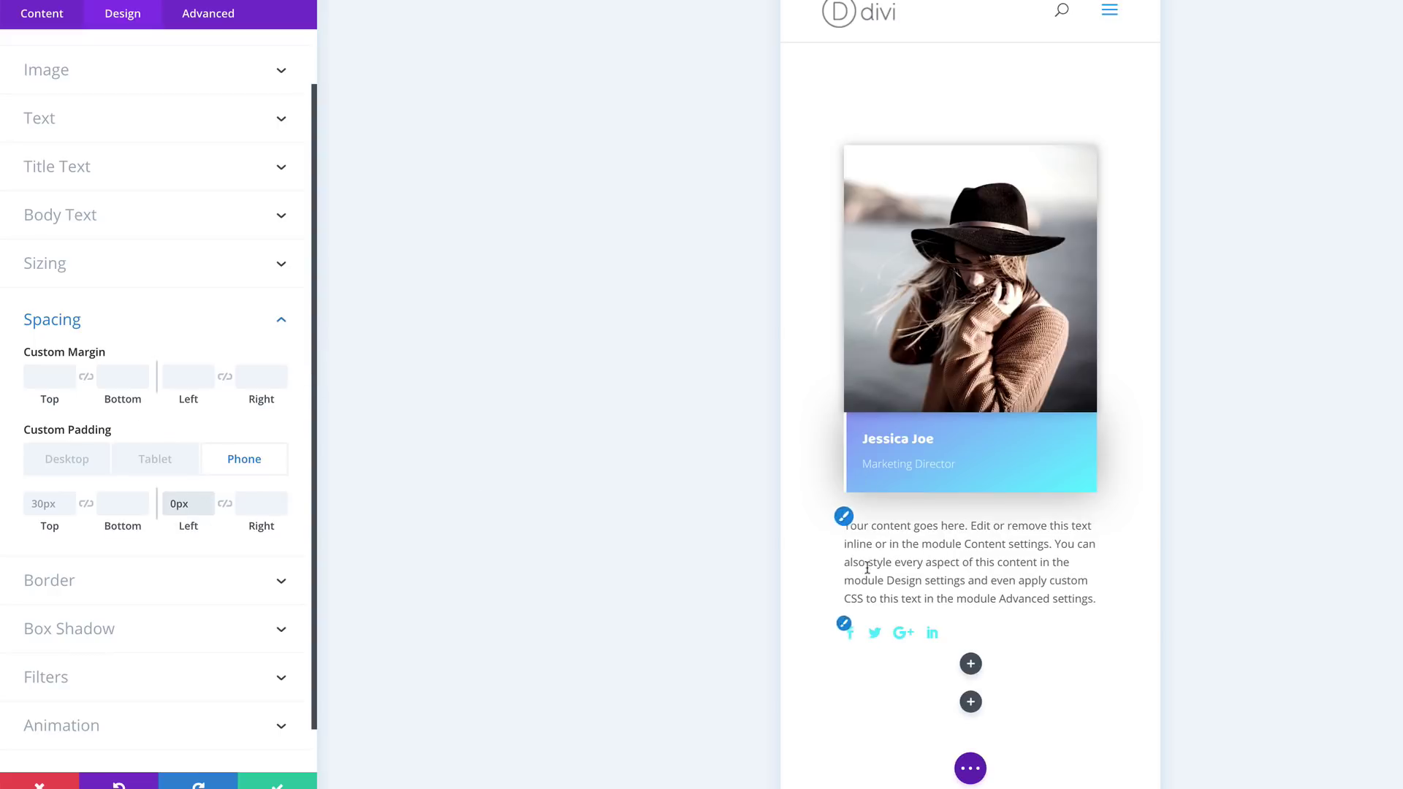
{"action": "left_click", "coordinate": [63, 462]}
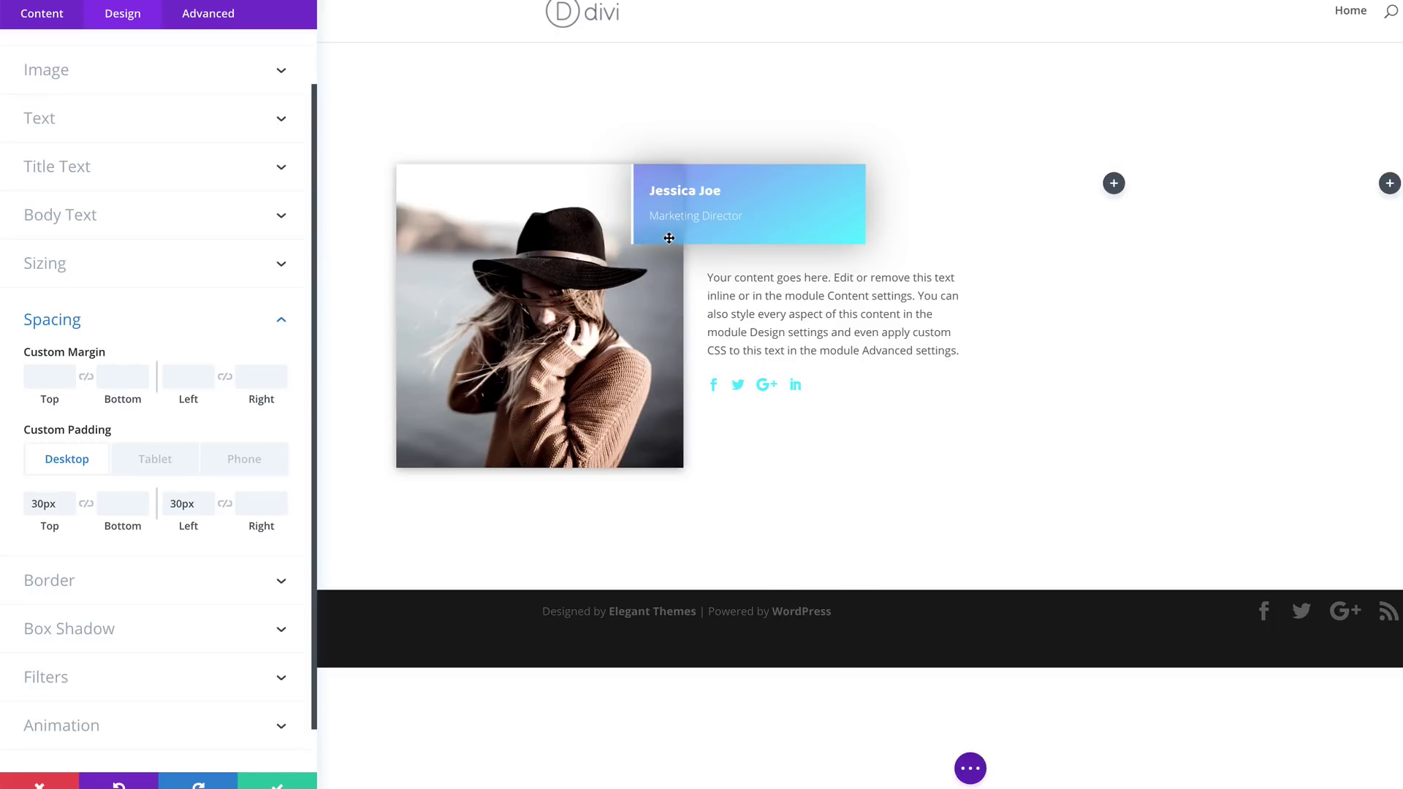
Save the Person module and add a regular section with a four-column row below.
{"action": "left_click", "coordinate": [278, 779]}
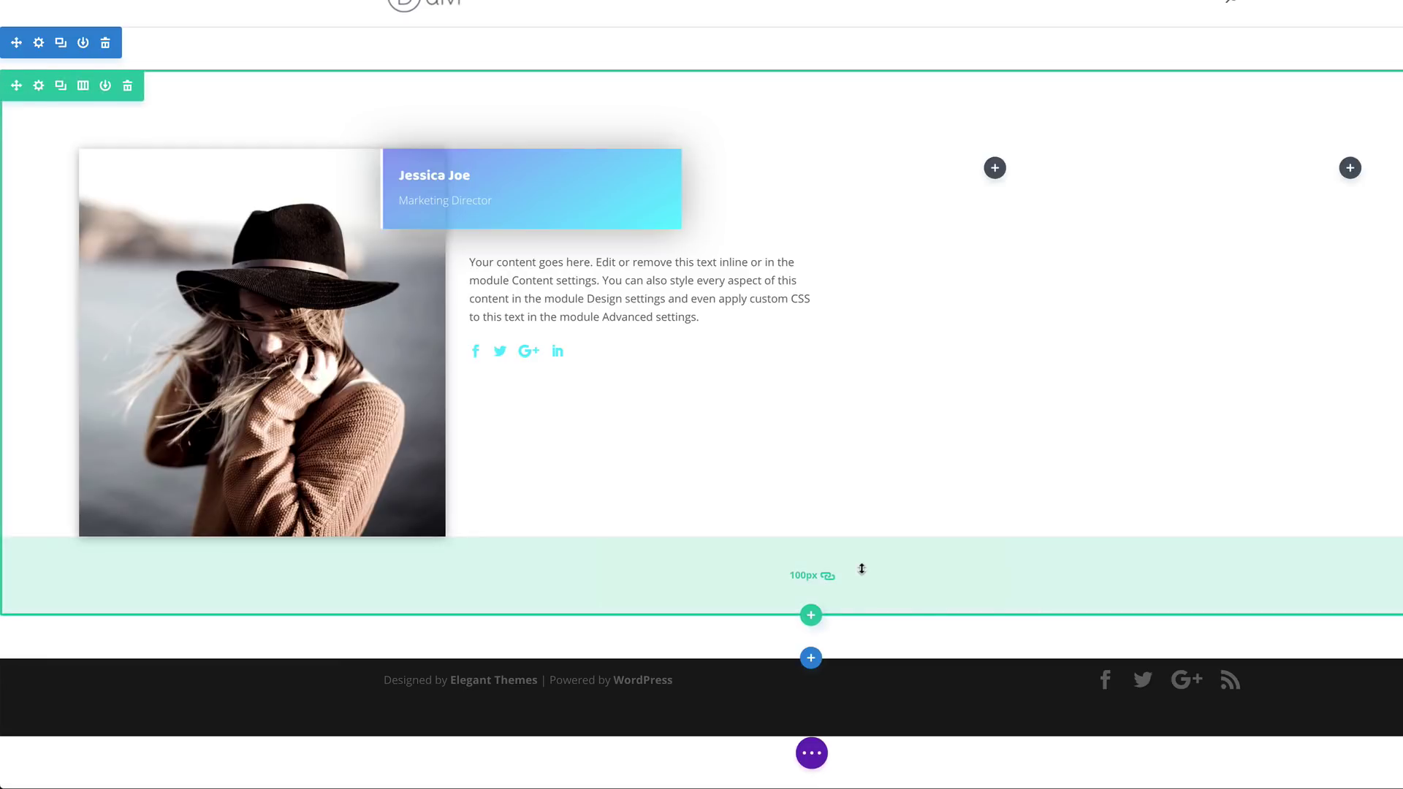
{"action": "left_click", "coordinate": [811, 658]}
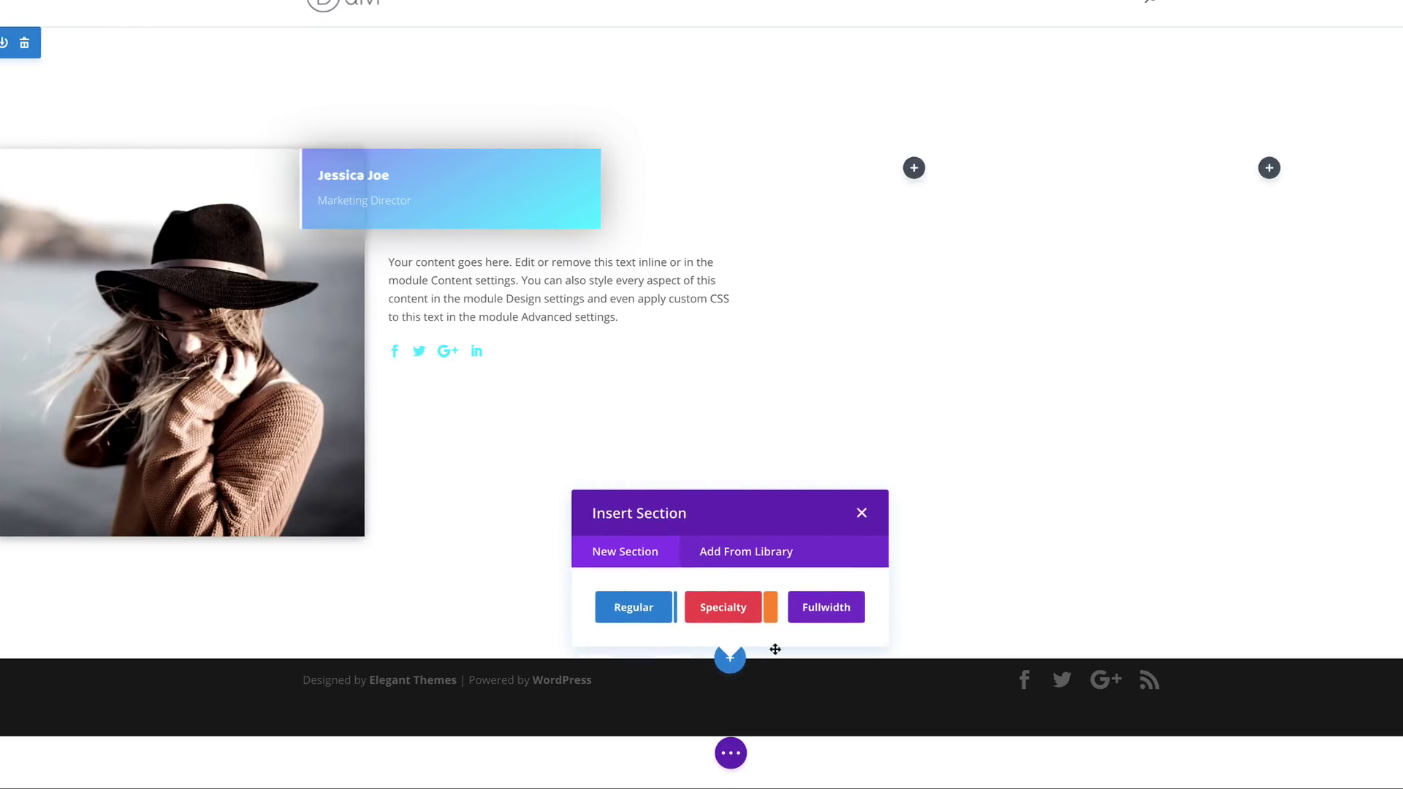
{"action": "left_click", "coordinate": [605, 608]}
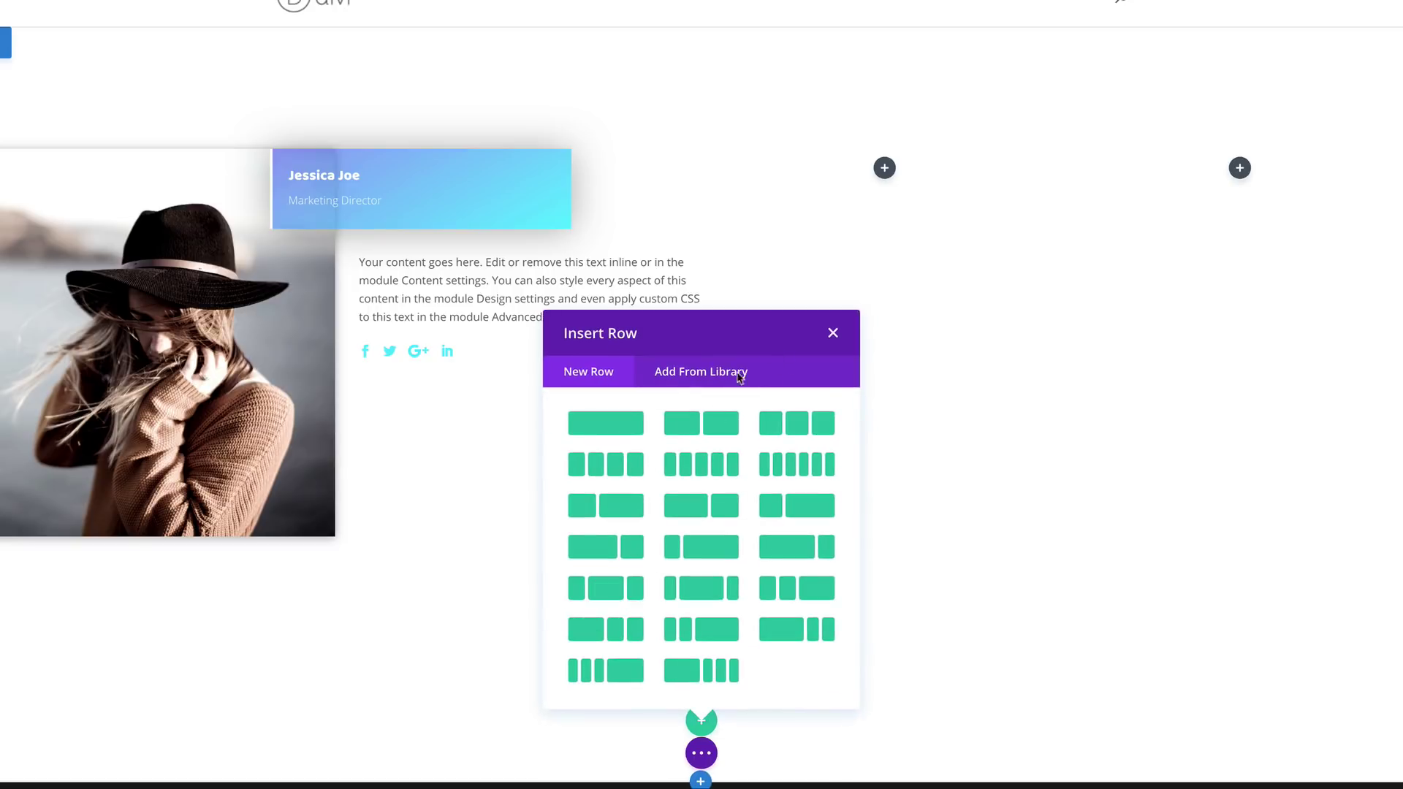
{"action": "left_click", "coordinate": [618, 468]}
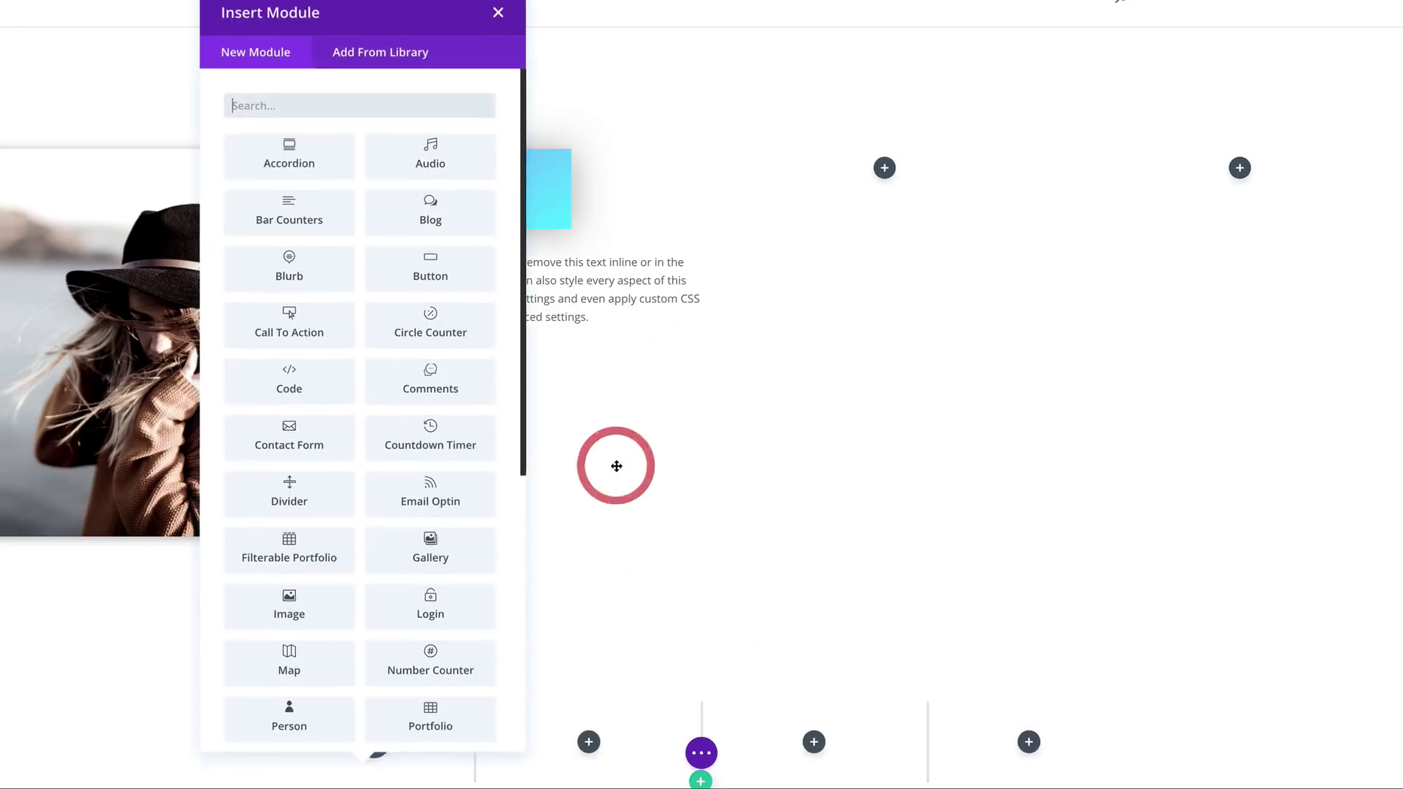
{"action": "left_click", "coordinate": [497, 14]}
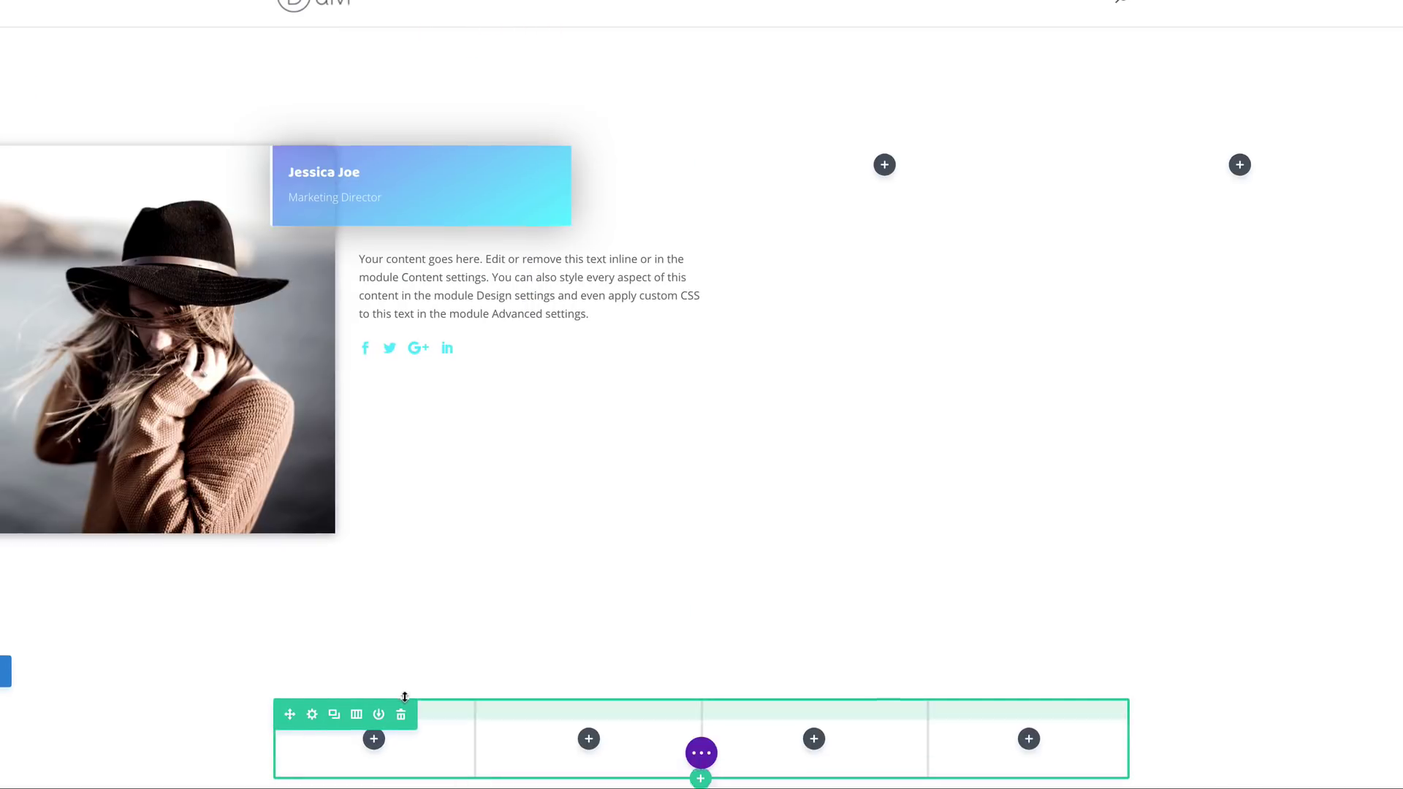
{"action": "scroll", "coordinate": [404, 701], "scroll_direction": "down", "scroll_amount": 2}
Give the four-column row's second column a #f4f4f4 background colour.
{"action": "left_click", "coordinate": [312, 604]}
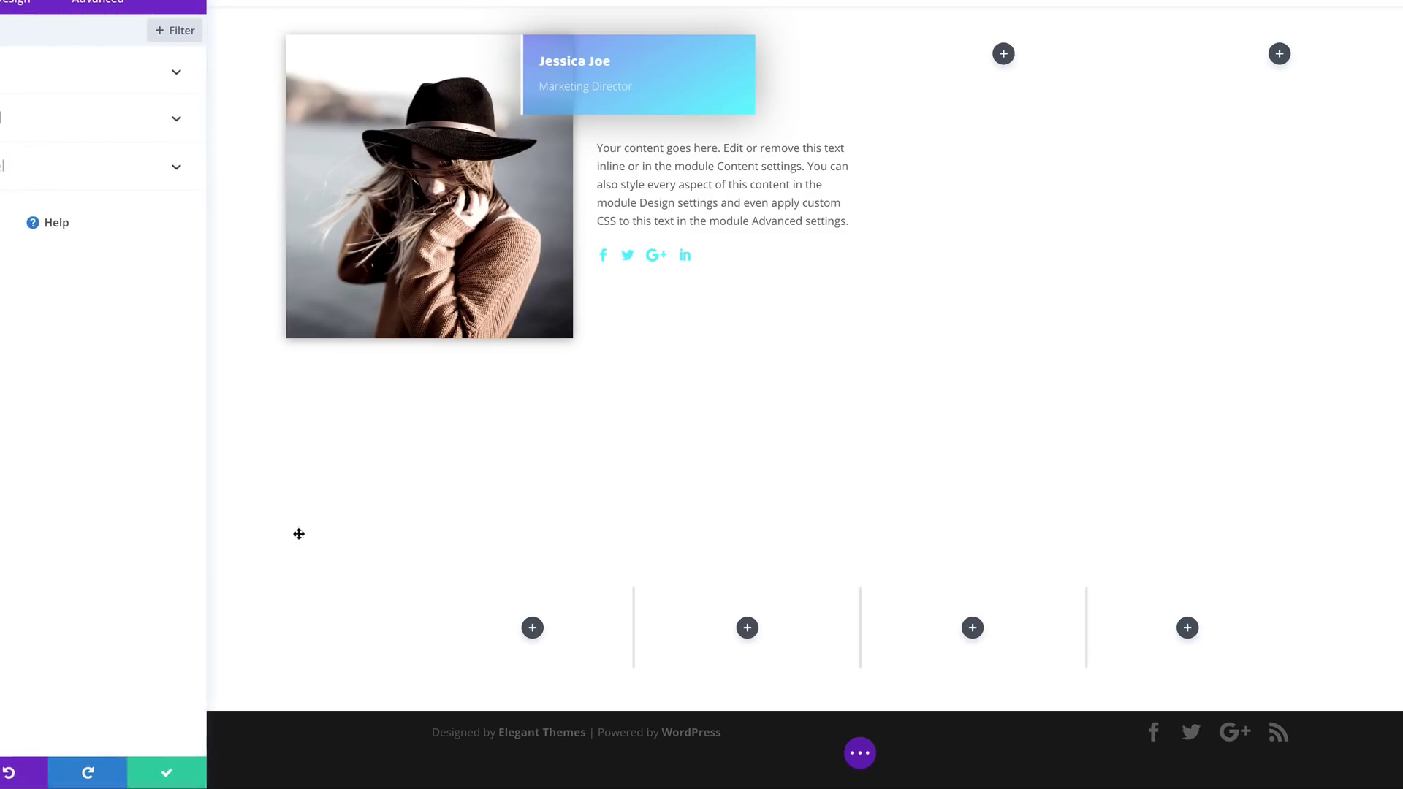
{"action": "left_click", "coordinate": [4, 130]}
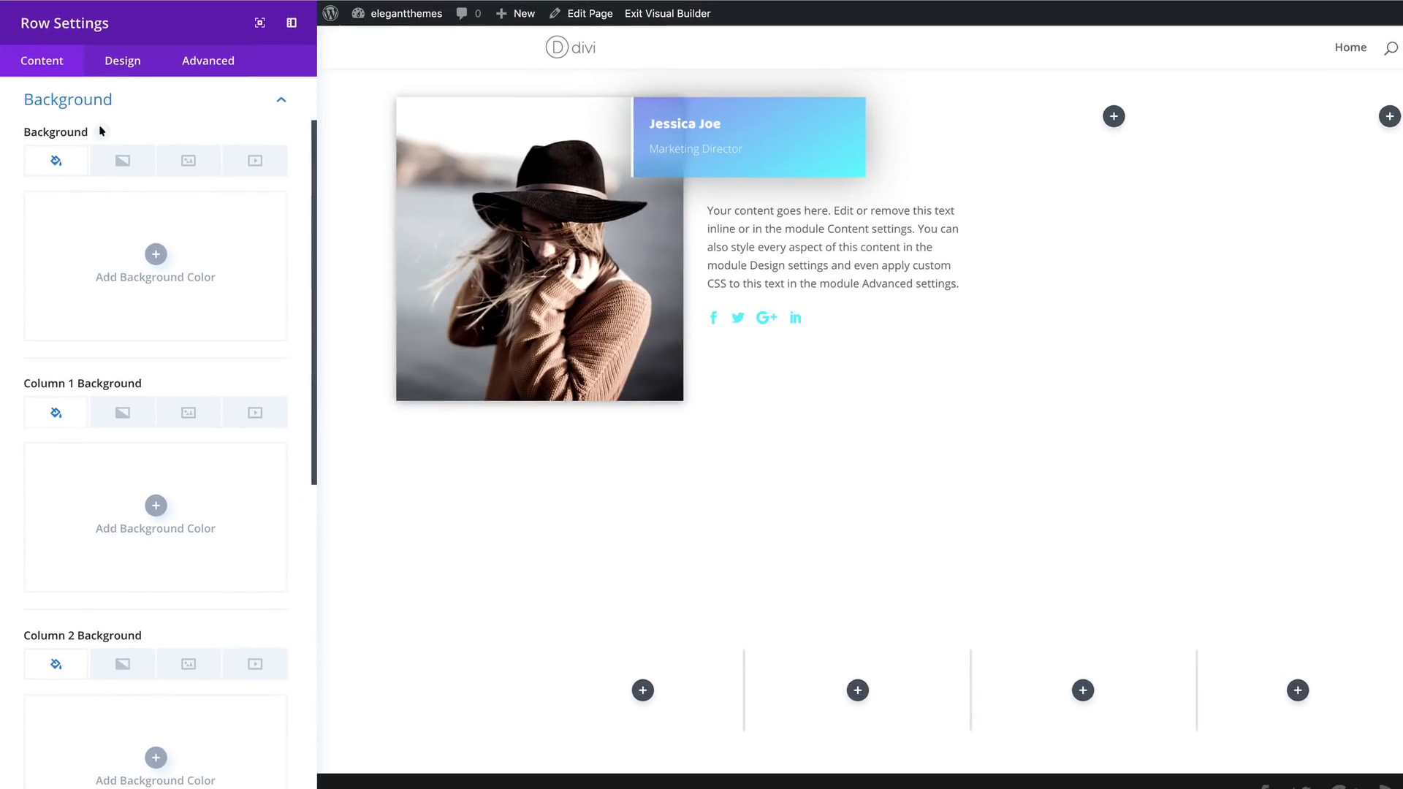
{"action": "scroll", "coordinate": [166, 554], "scroll_direction": "down", "scroll_amount": 3}
{"action": "left_click", "coordinate": [157, 550]}
{"action": "left_click", "coordinate": [46, 501]}
{"action": "type", "text": "#f4f4f4"}
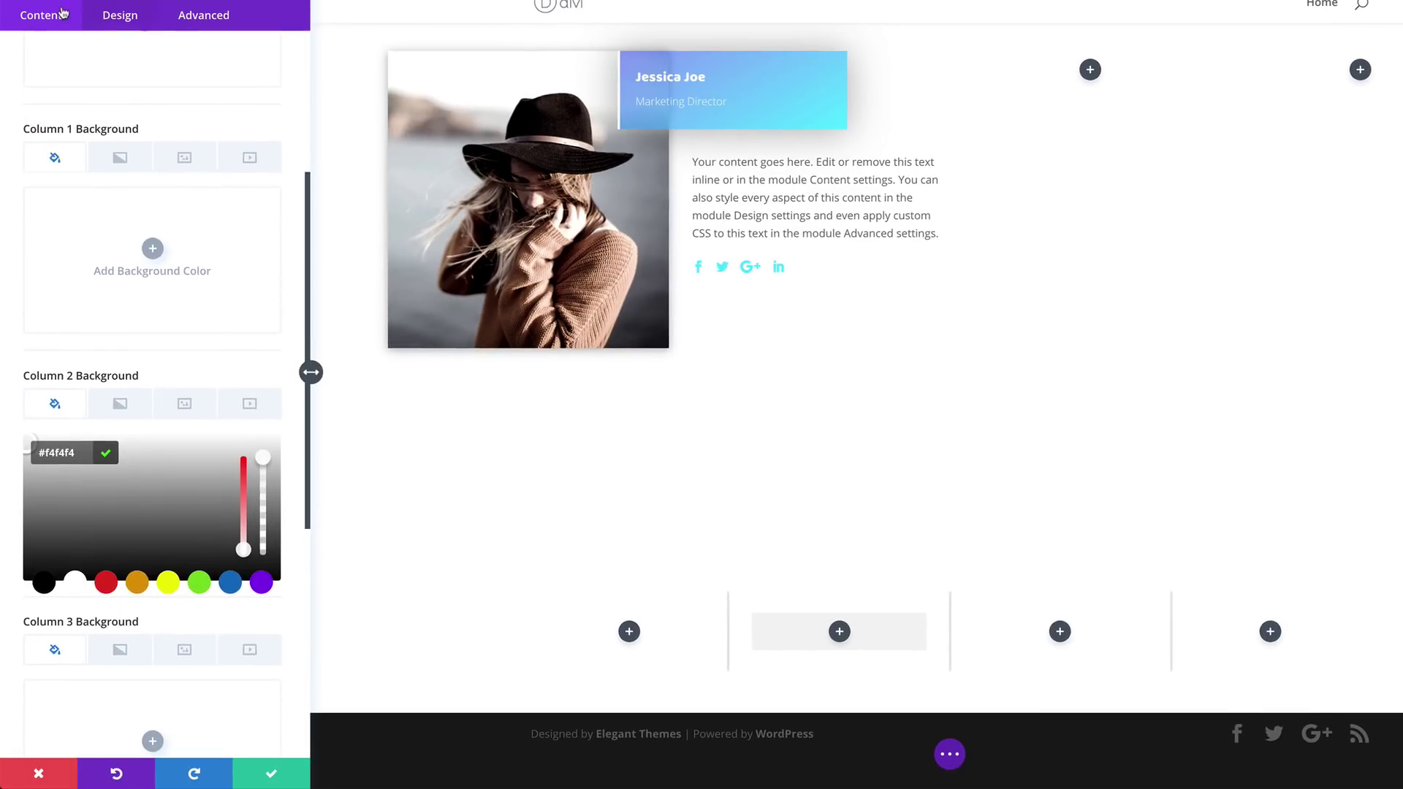
{"action": "left_click", "coordinate": [125, 18]}
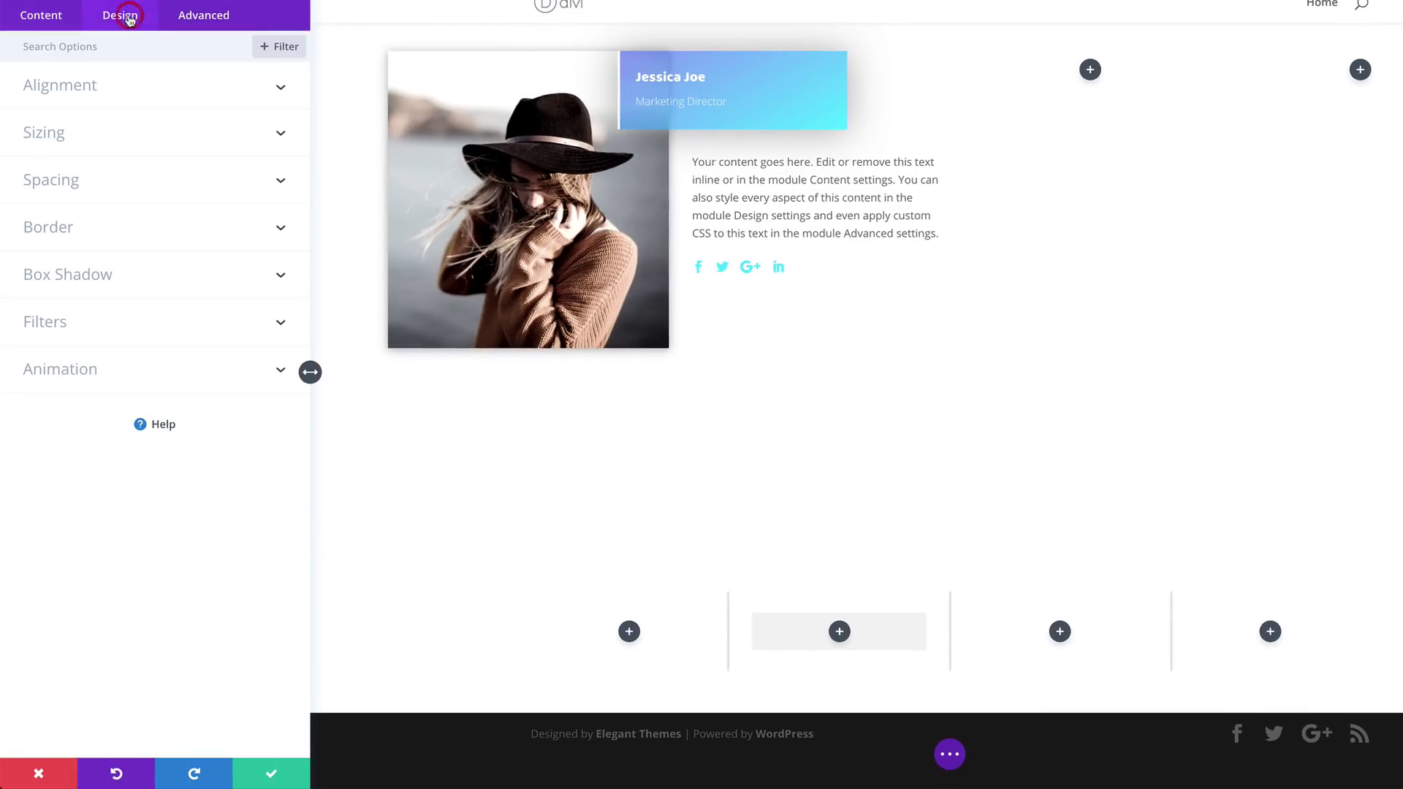
Make the row fullwidth with gutter width 1 and equal column heights.
{"action": "left_click", "coordinate": [63, 132]}
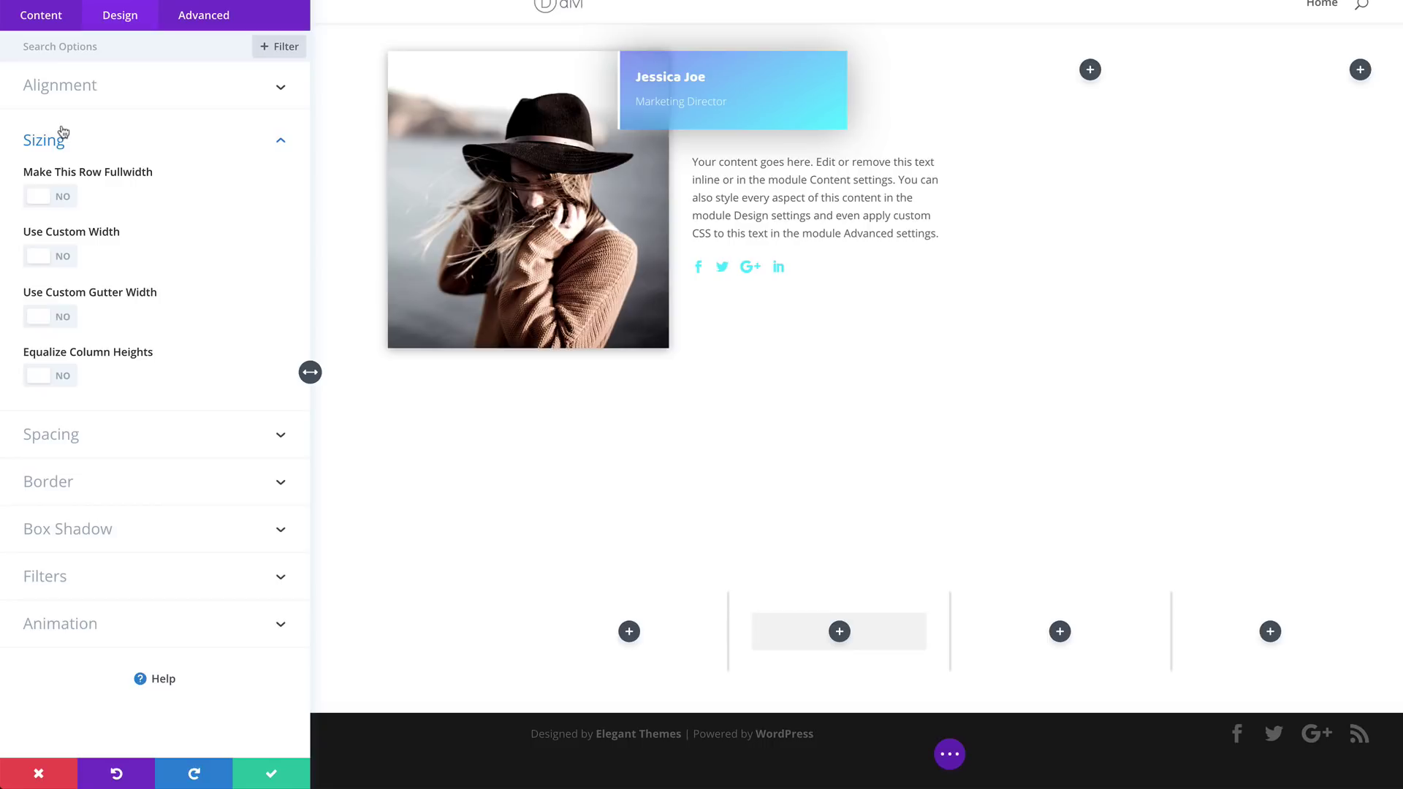
{"action": "left_click", "coordinate": [65, 201]}
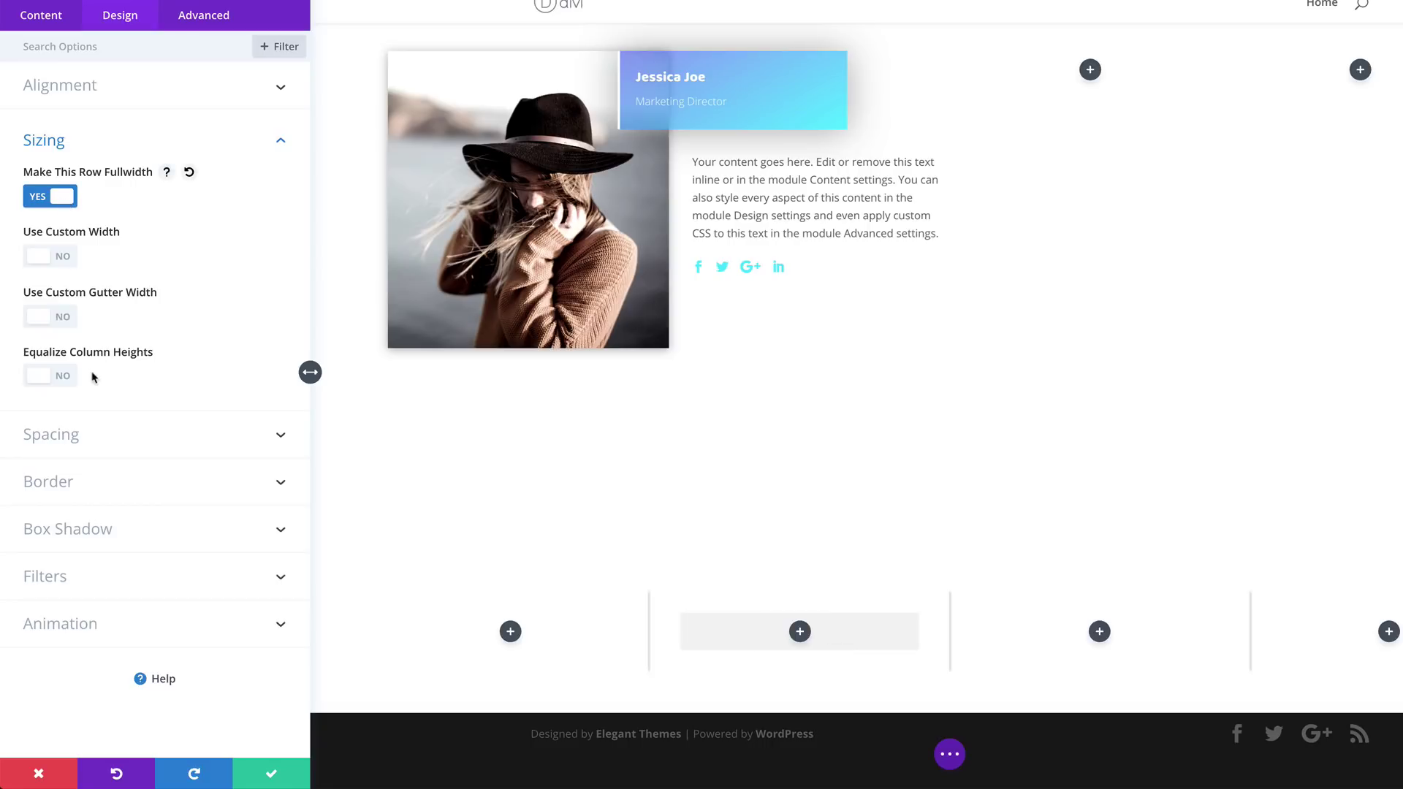
{"action": "left_click", "coordinate": [51, 317]}
{"action": "left_click_drag", "start_coordinate": [128, 377], "coordinate": [0, 381]}
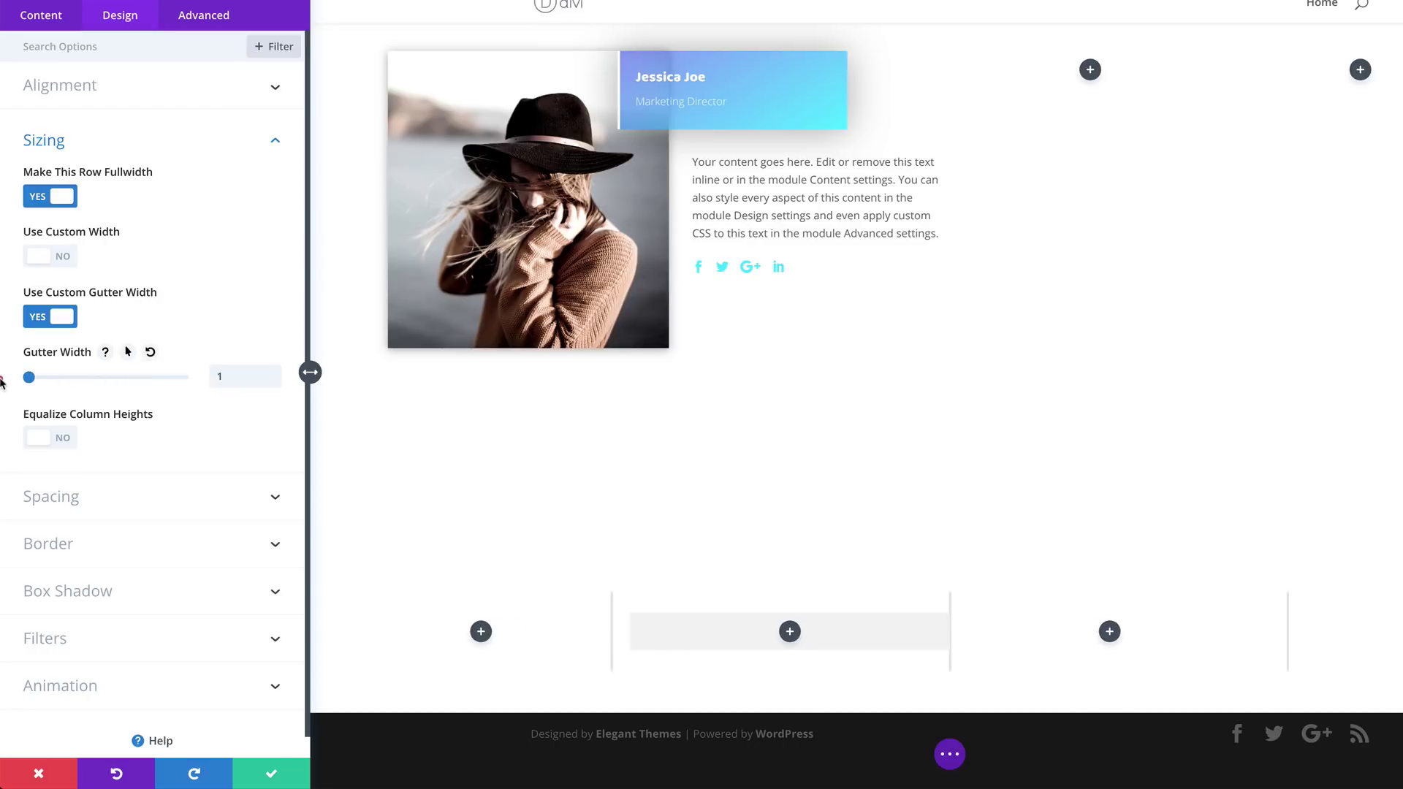
{"action": "left_click", "coordinate": [65, 437]}
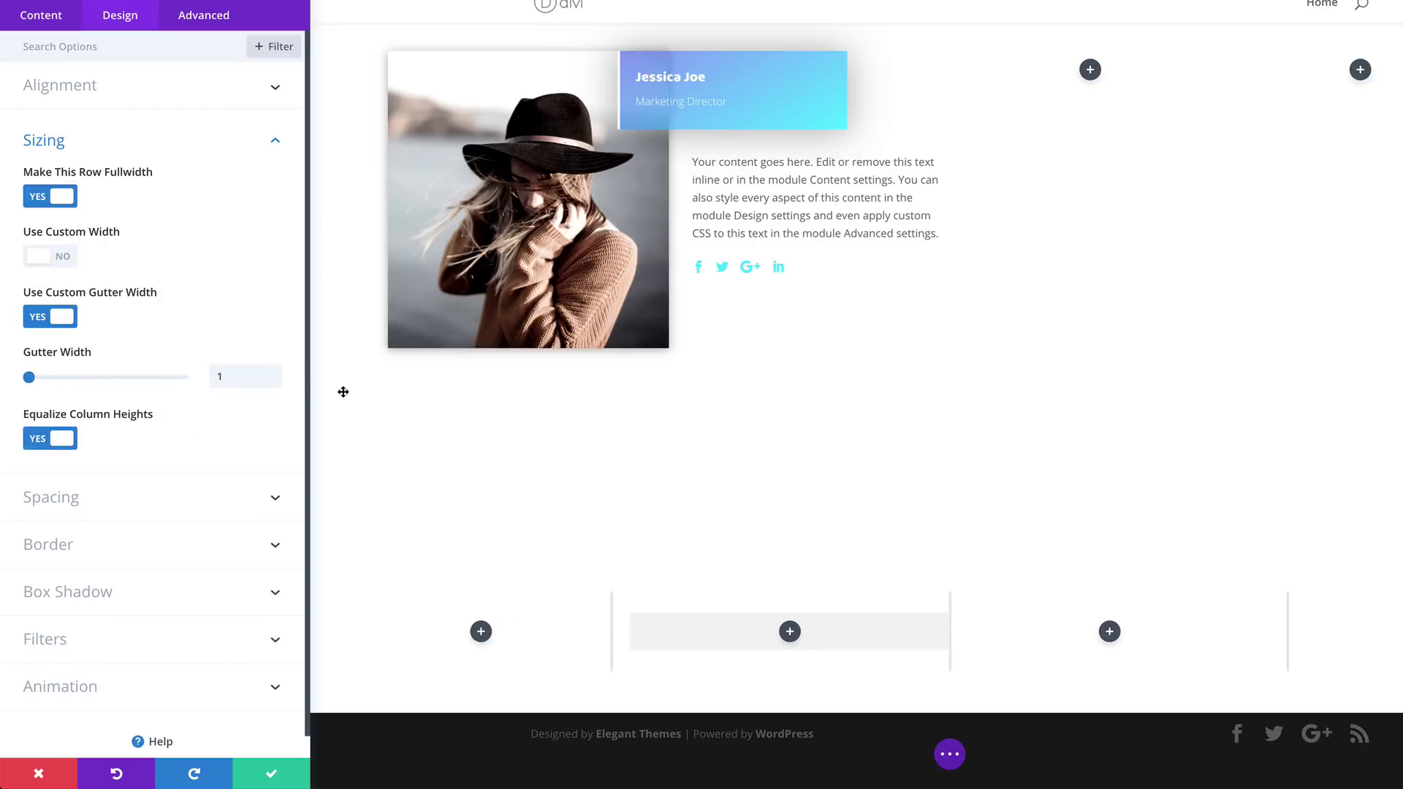
Give the row 100px padding on all sides for desktop.
{"action": "left_click", "coordinate": [72, 505]}
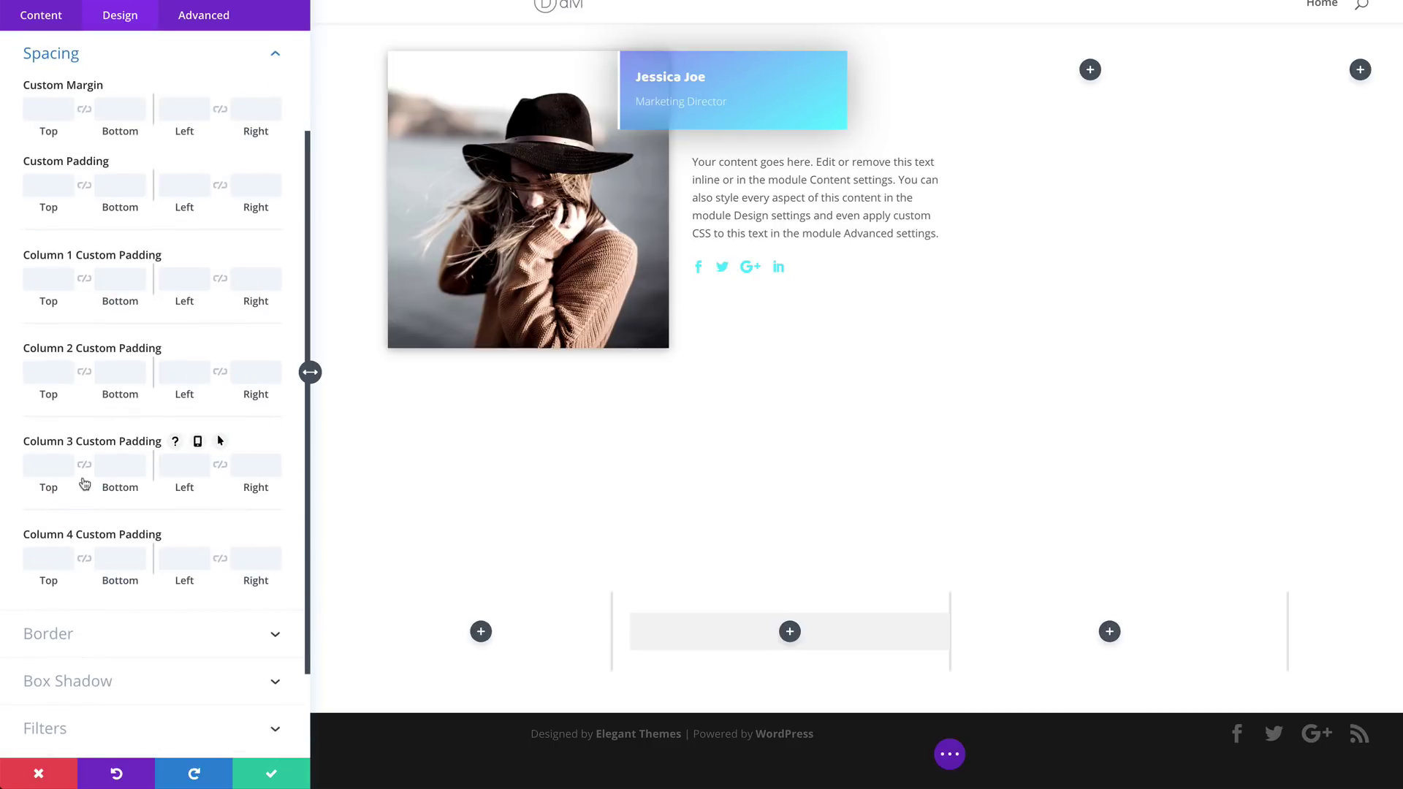
{"action": "left_click", "coordinate": [45, 185]}
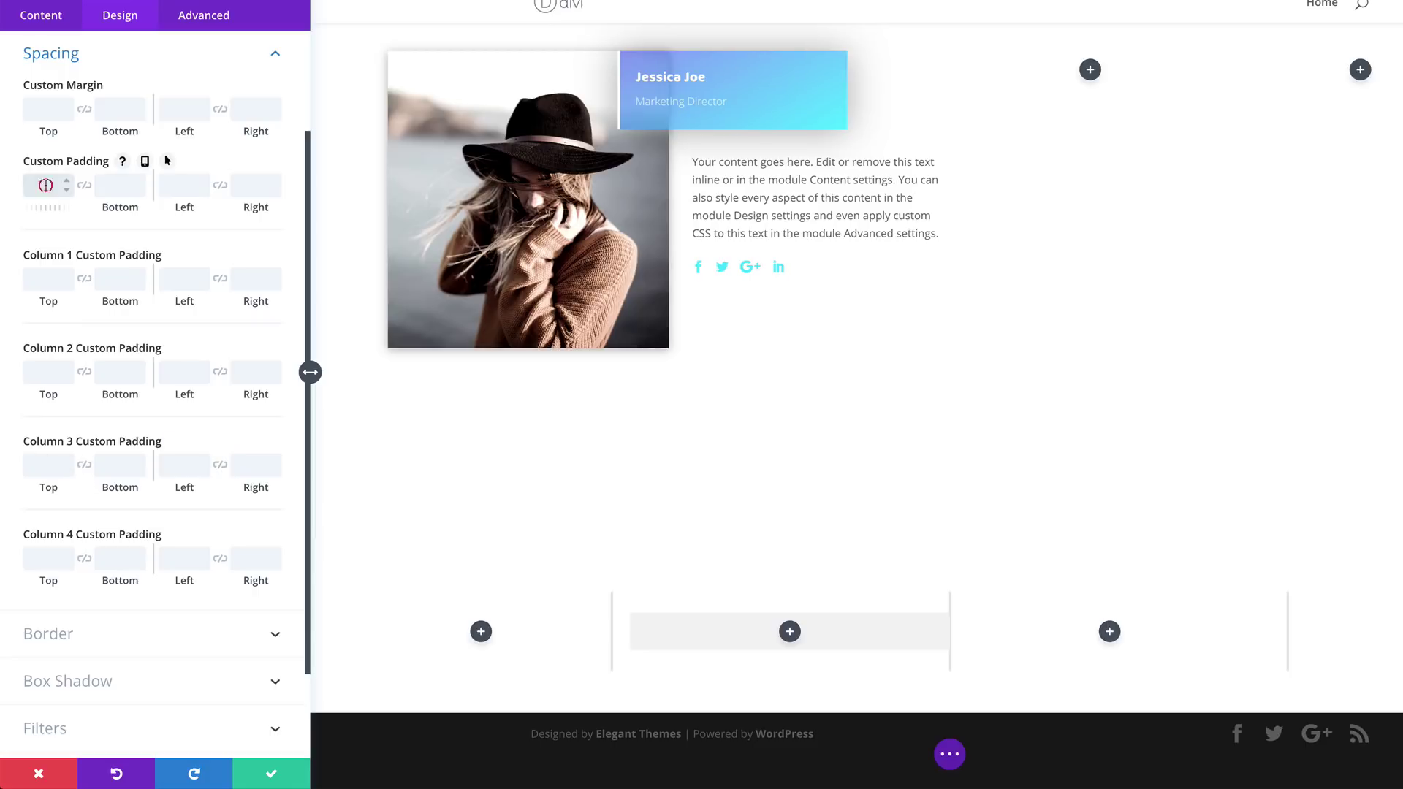
{"action": "left_click", "coordinate": [85, 187]}
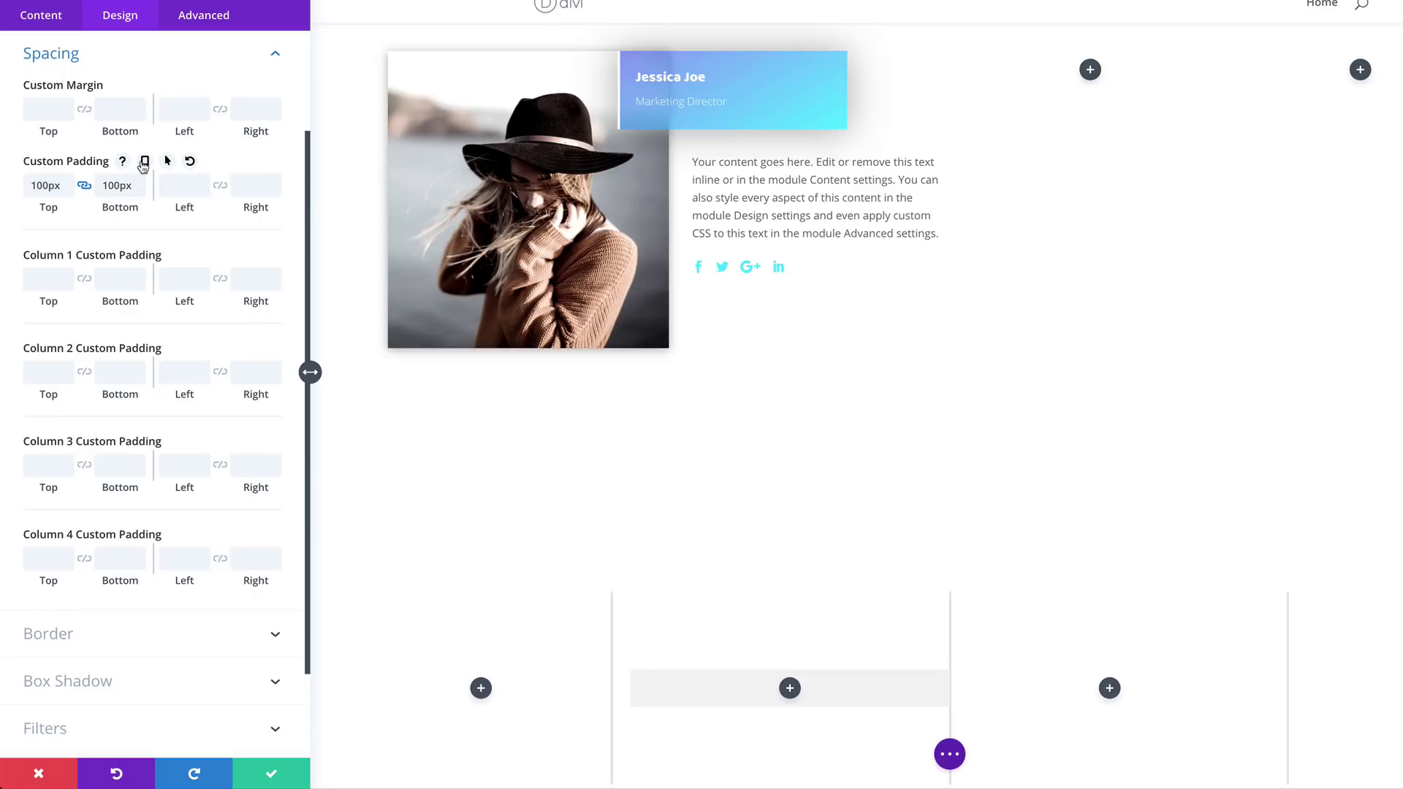
{"action": "left_click", "coordinate": [188, 186]}
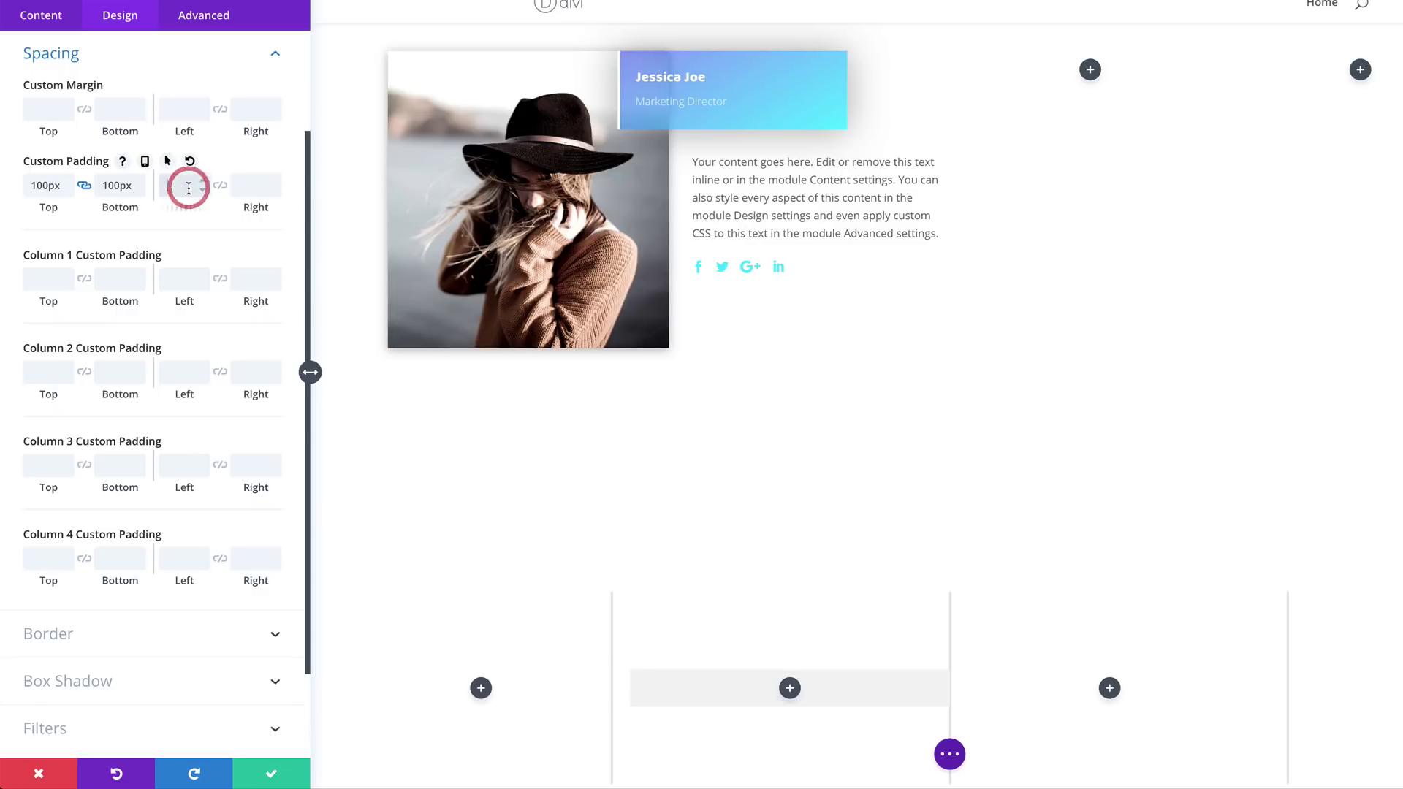
{"action": "type", "text": "10px"}
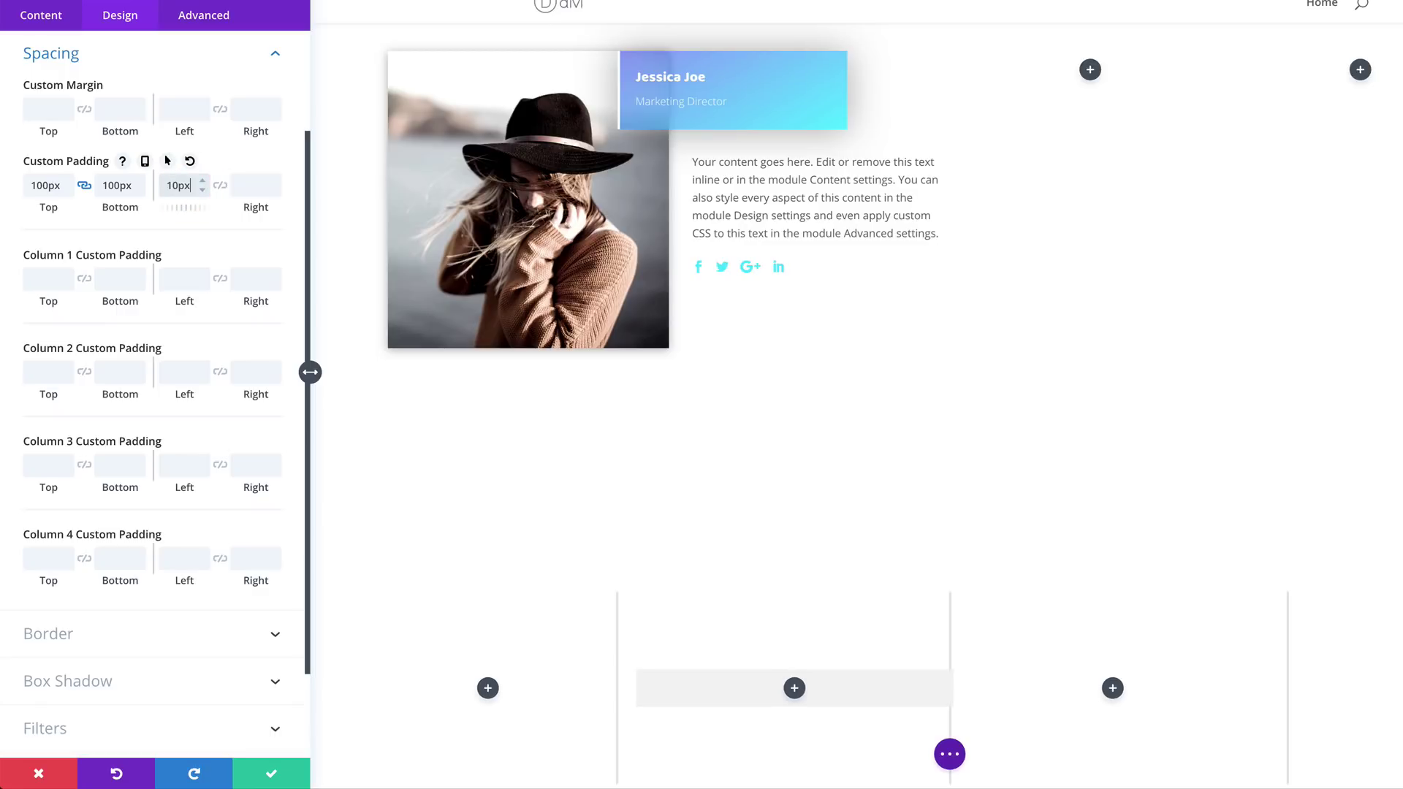
{"action": "key", "text": "BackSpace"}
{"action": "type", "text": "0px"}
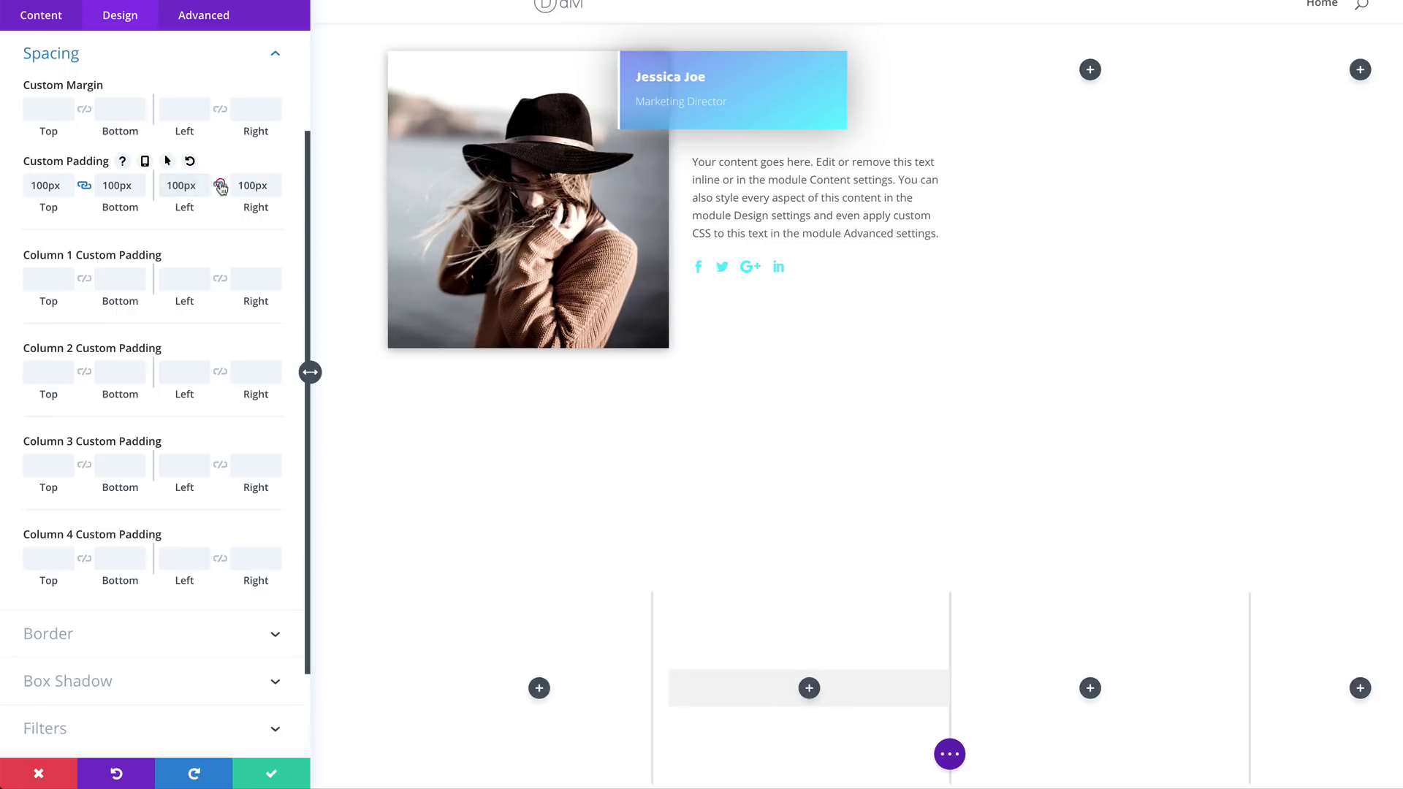
Reduce the row's padding to 80px on tablet.
{"action": "left_click", "coordinate": [144, 161]}
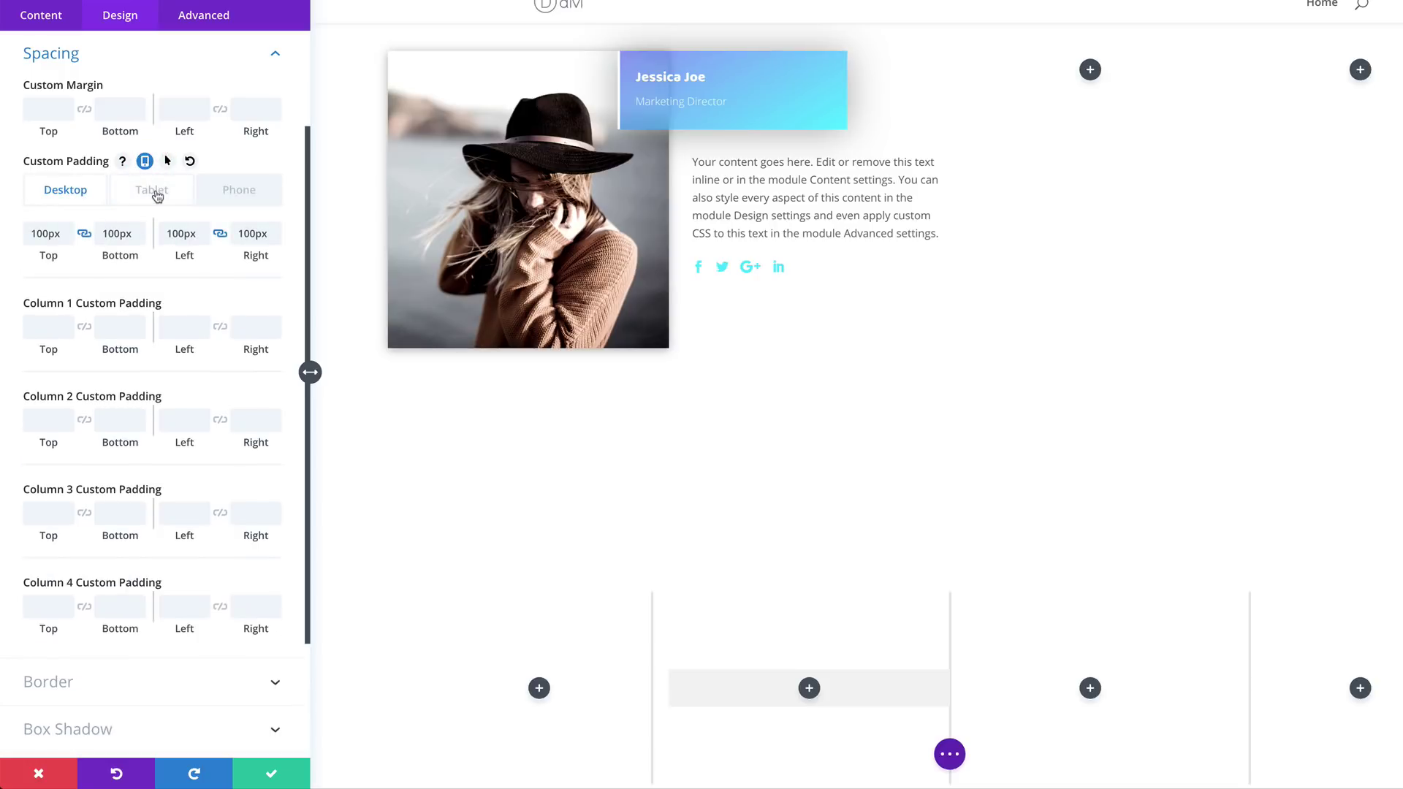
{"action": "left_click", "coordinate": [155, 192]}
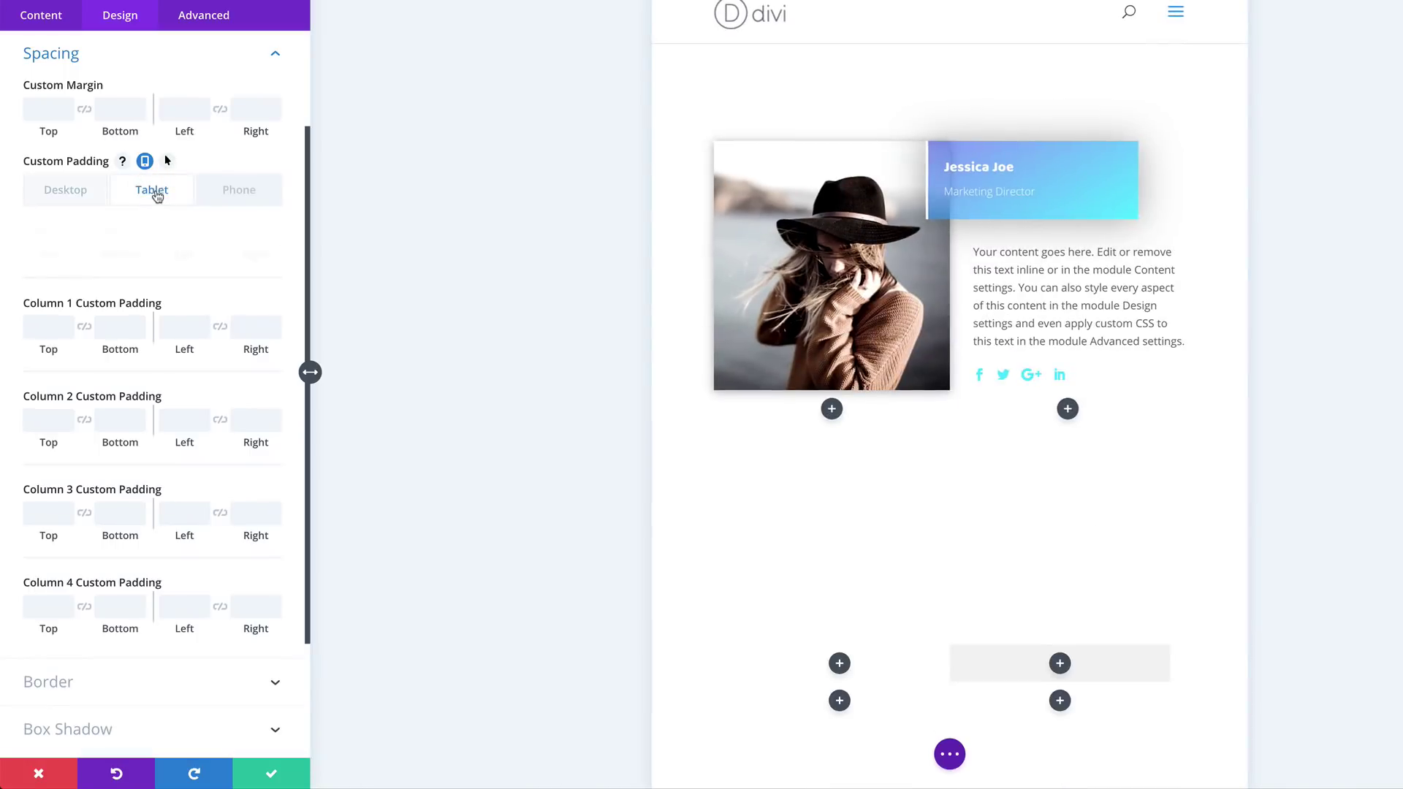
{"action": "left_click", "coordinate": [52, 233]}
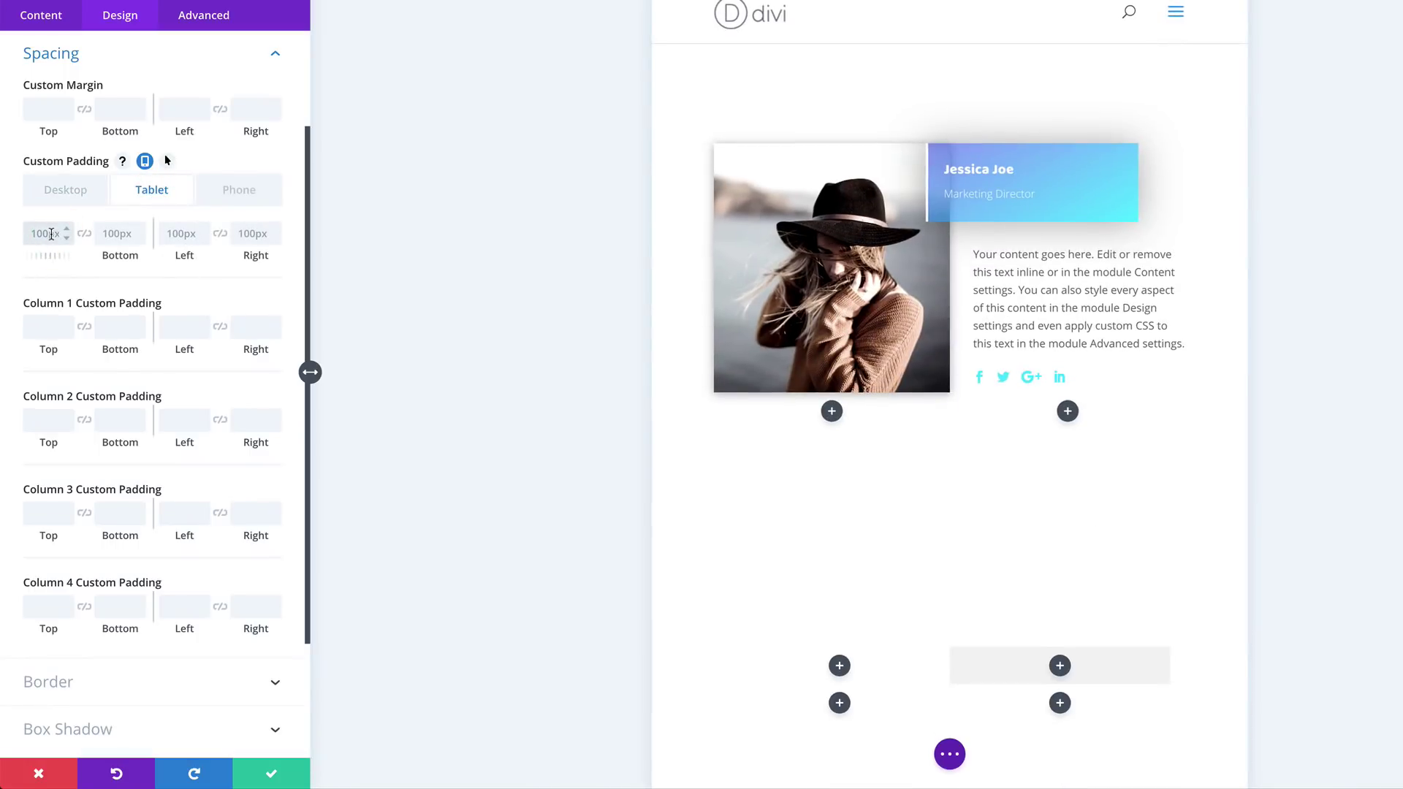
{"action": "type", "text": "80"}
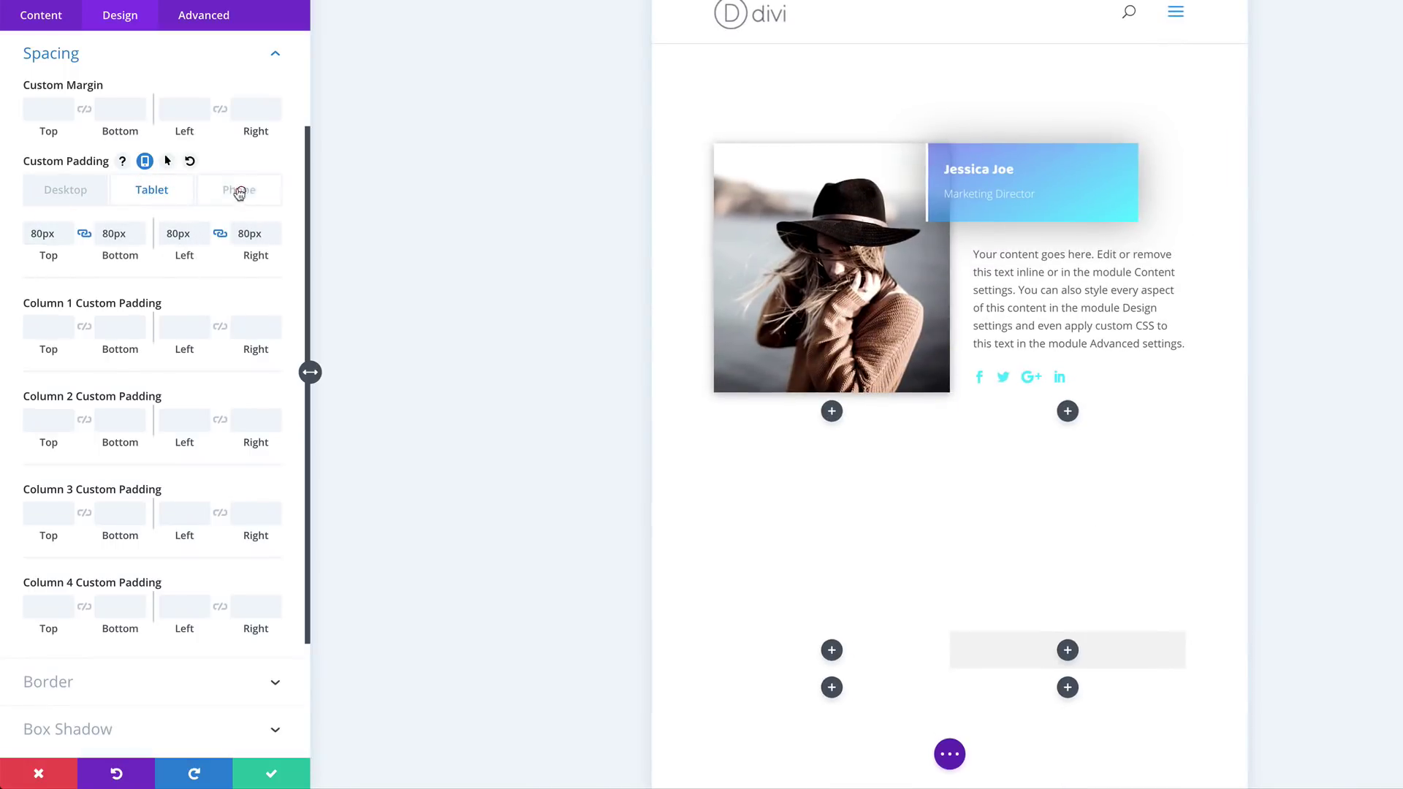
{"action": "left_click", "coordinate": [239, 191]}
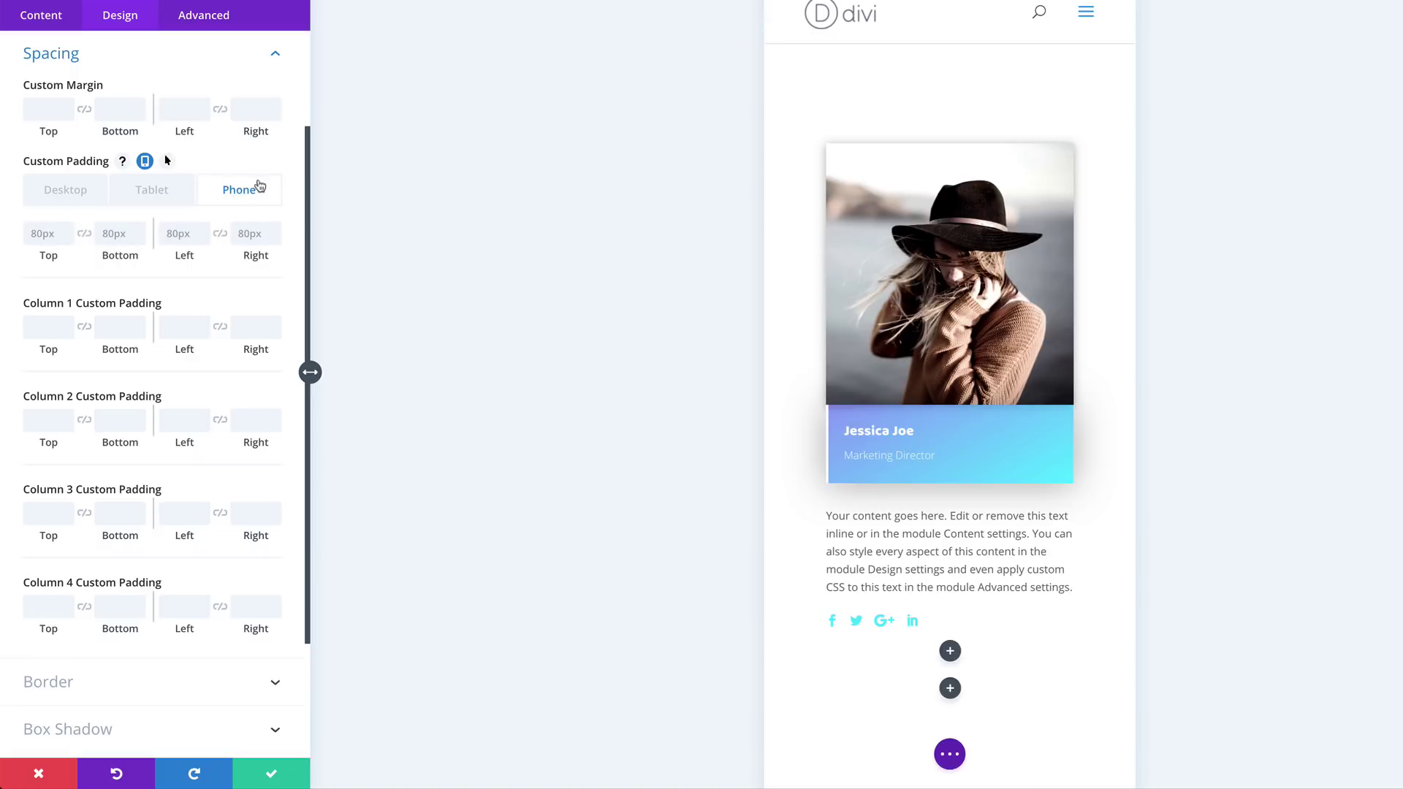
{"action": "left_click", "coordinate": [65, 190]}
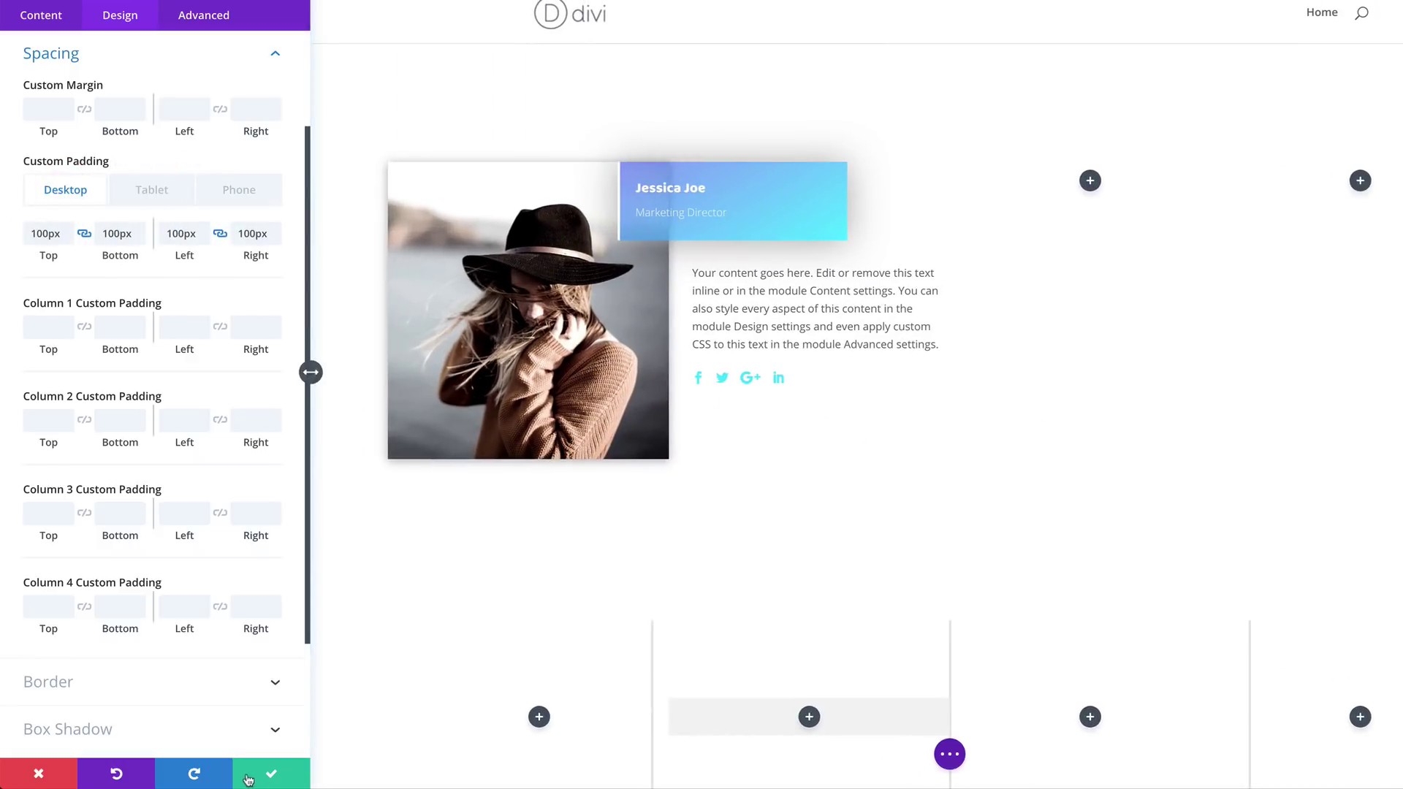
Add an Image module with the orange-sweater photo to the first column.
{"action": "left_click", "coordinate": [269, 773]}
{"action": "scroll", "coordinate": [337, 587], "scroll_direction": "down", "scroll_amount": 3}
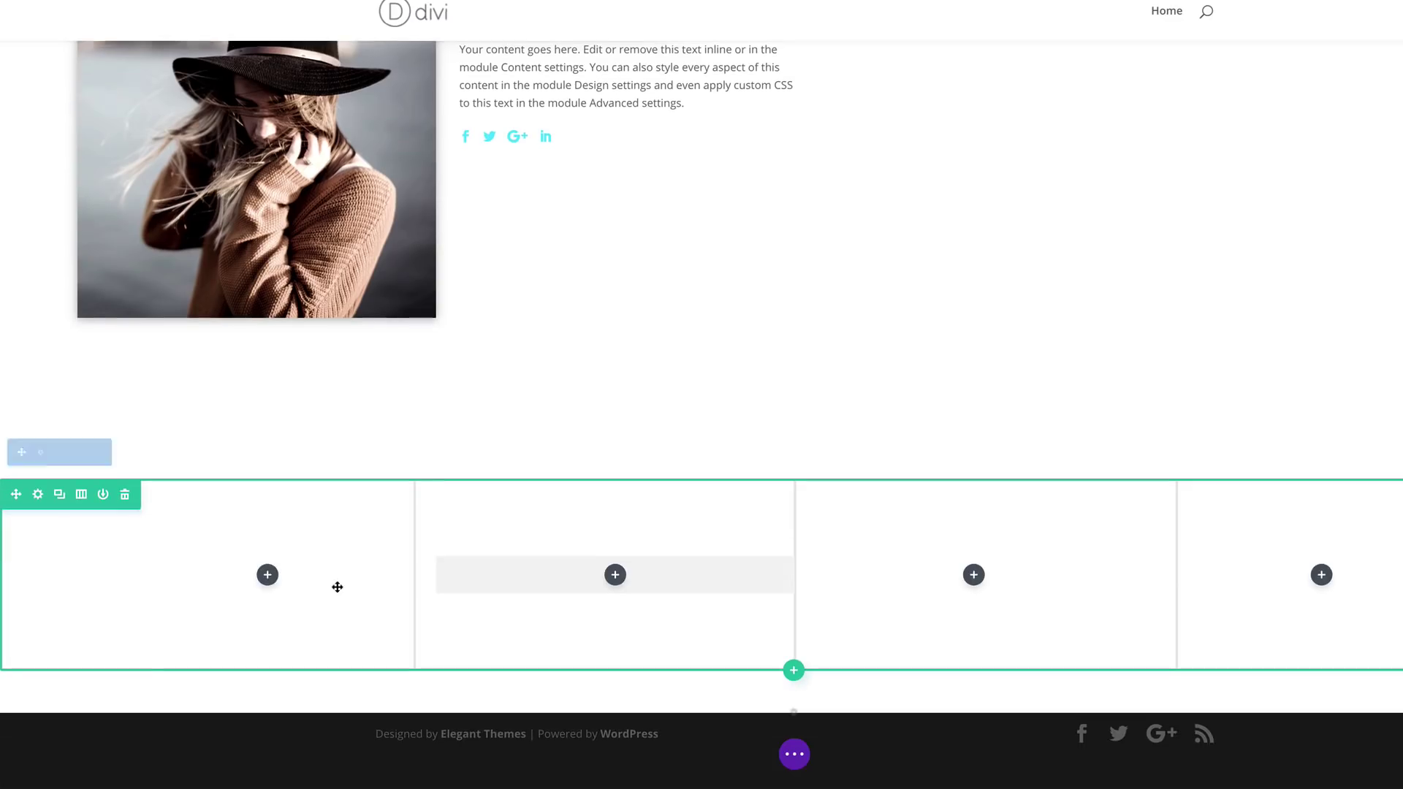
{"action": "left_click", "coordinate": [269, 577]}
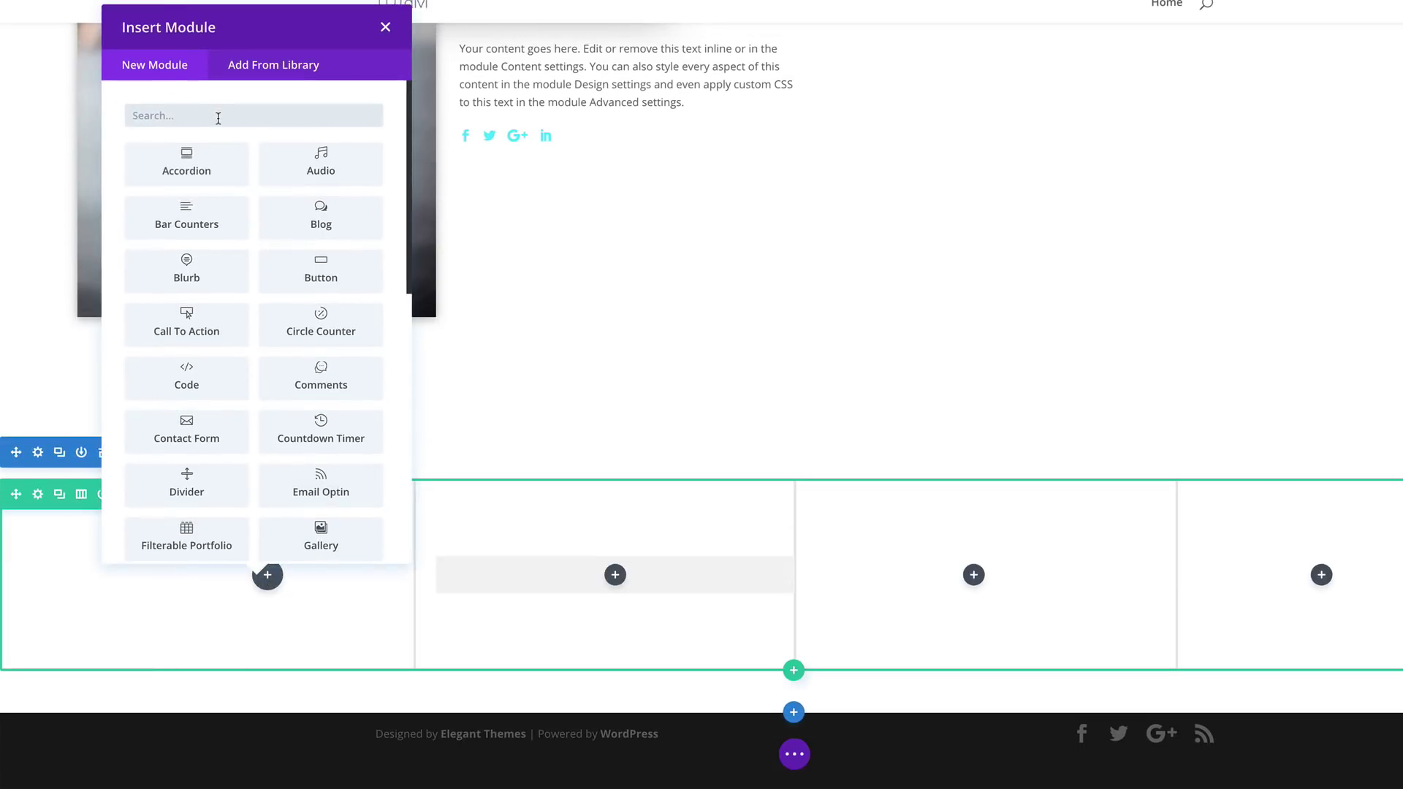
{"action": "type", "text": "image"}
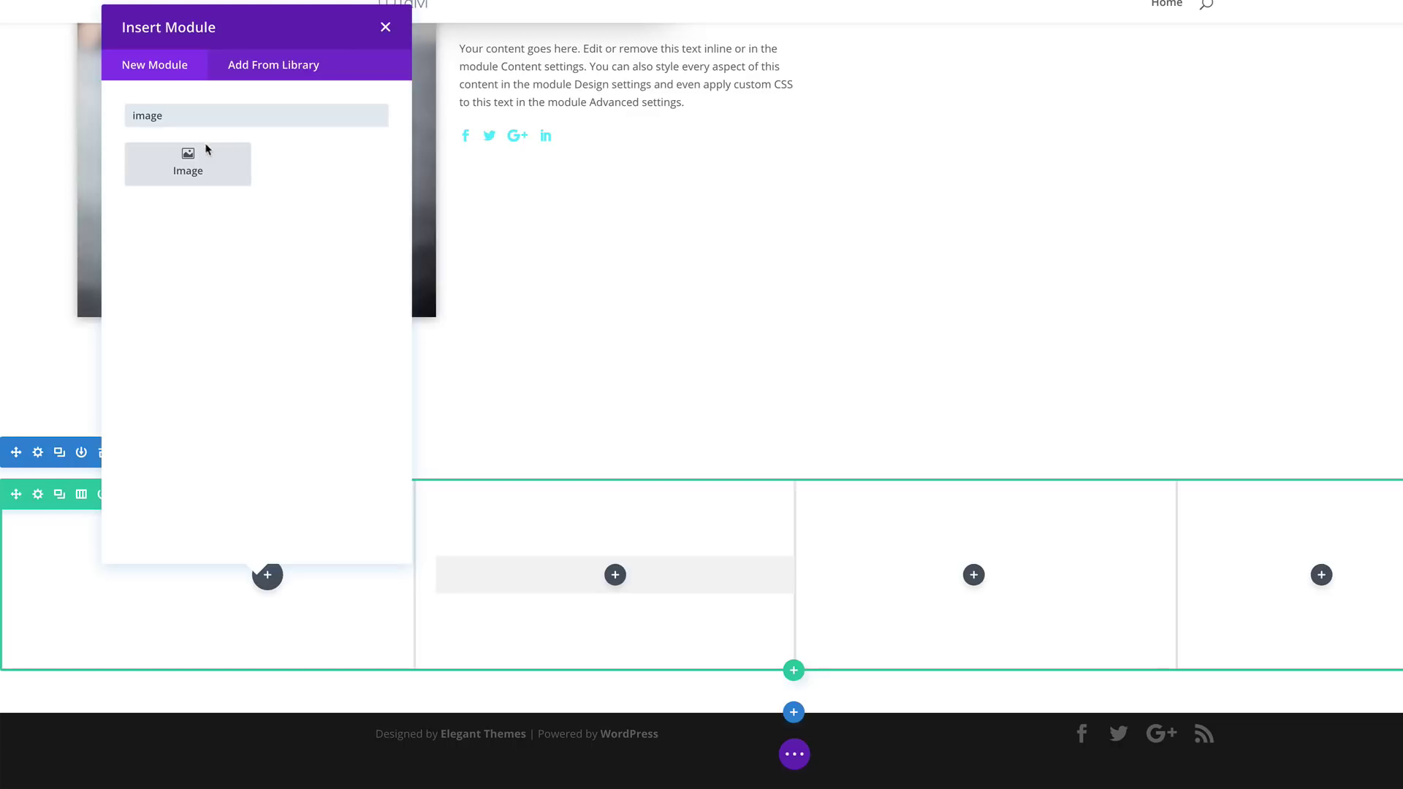
{"action": "left_click", "coordinate": [206, 152]}
{"action": "left_click", "coordinate": [203, 156]}
{"action": "left_click", "coordinate": [1148, 259]}
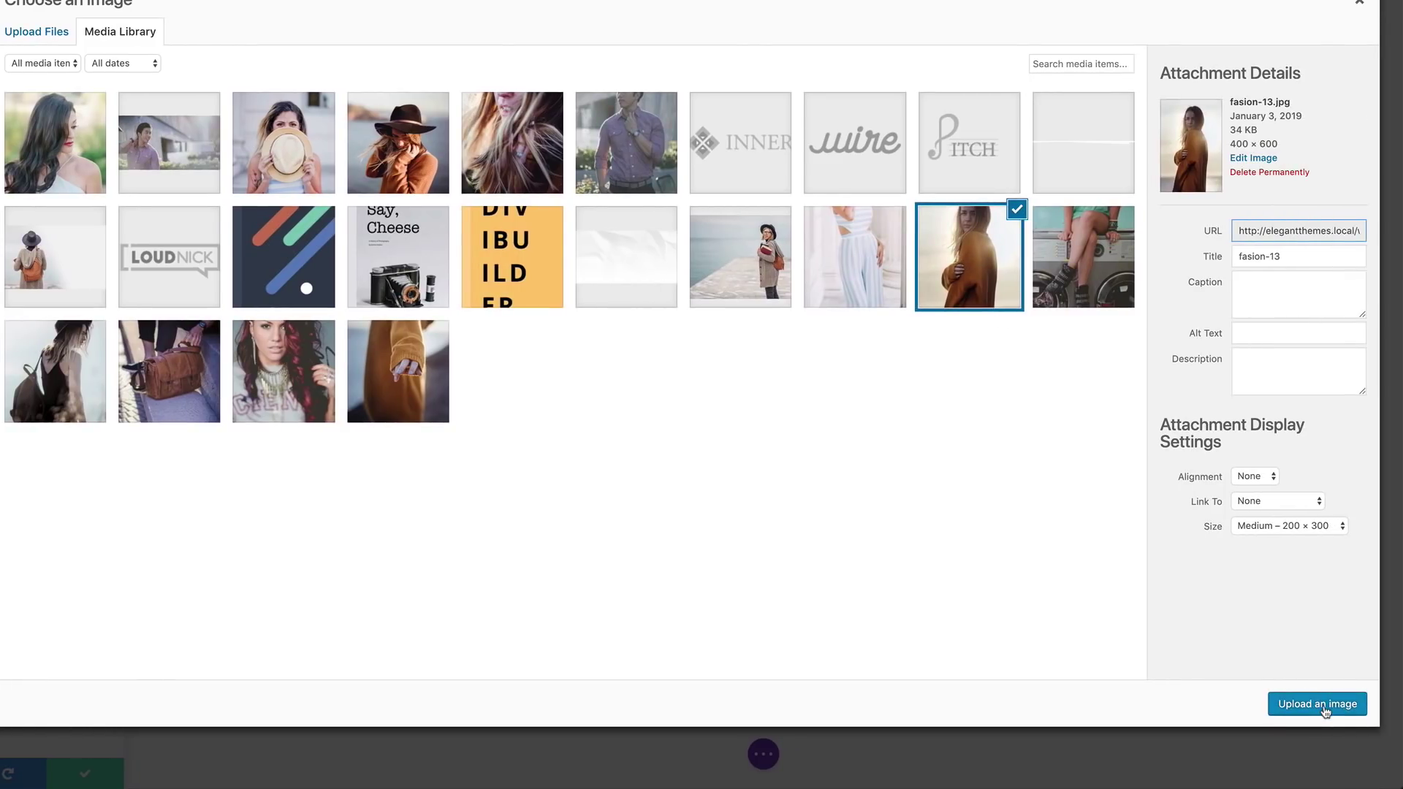
{"action": "left_click", "coordinate": [1318, 704]}
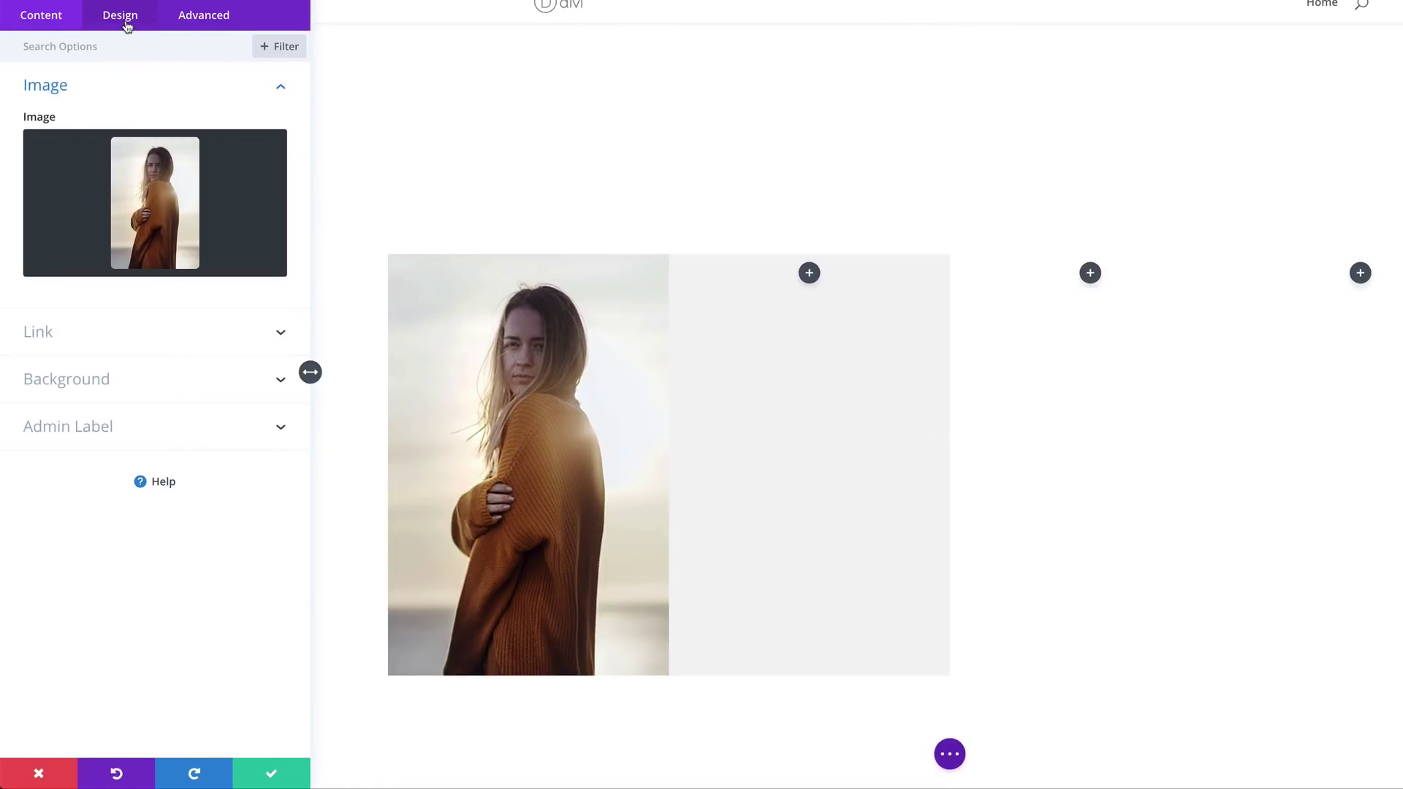
Give the portrait a box shadow with 160px blur strength.
{"action": "left_click", "coordinate": [127, 26]}
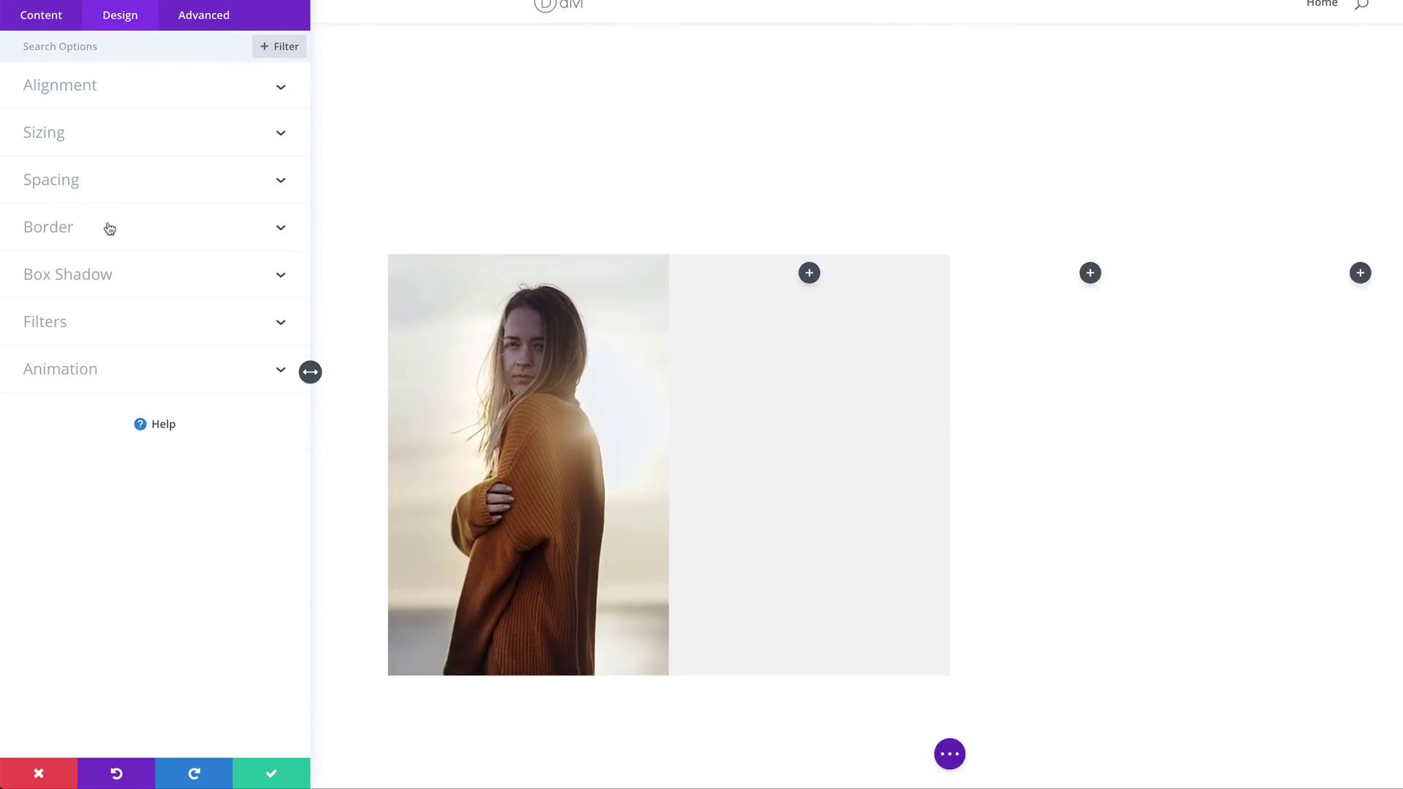
{"action": "left_click", "coordinate": [91, 274]}
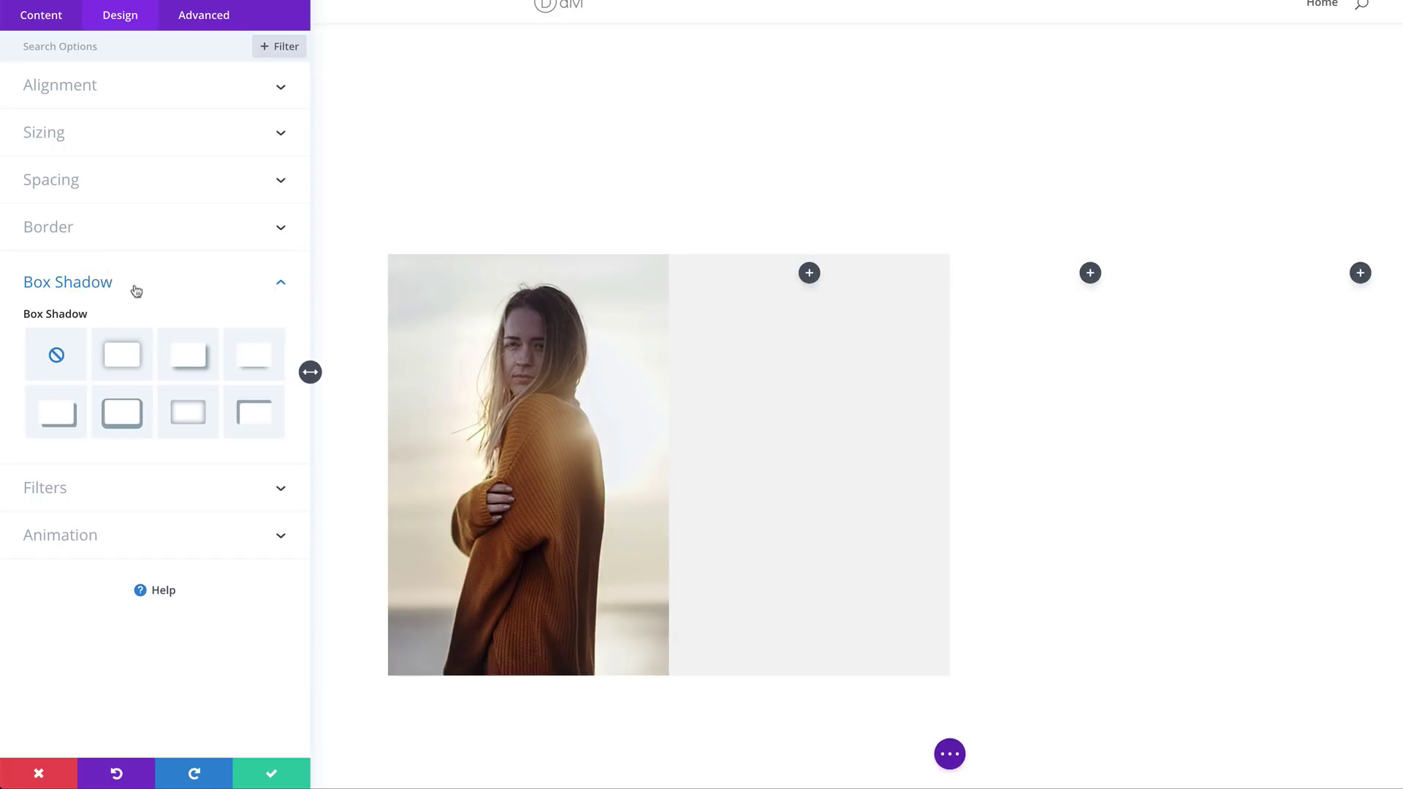
{"action": "left_click", "coordinate": [120, 355]}
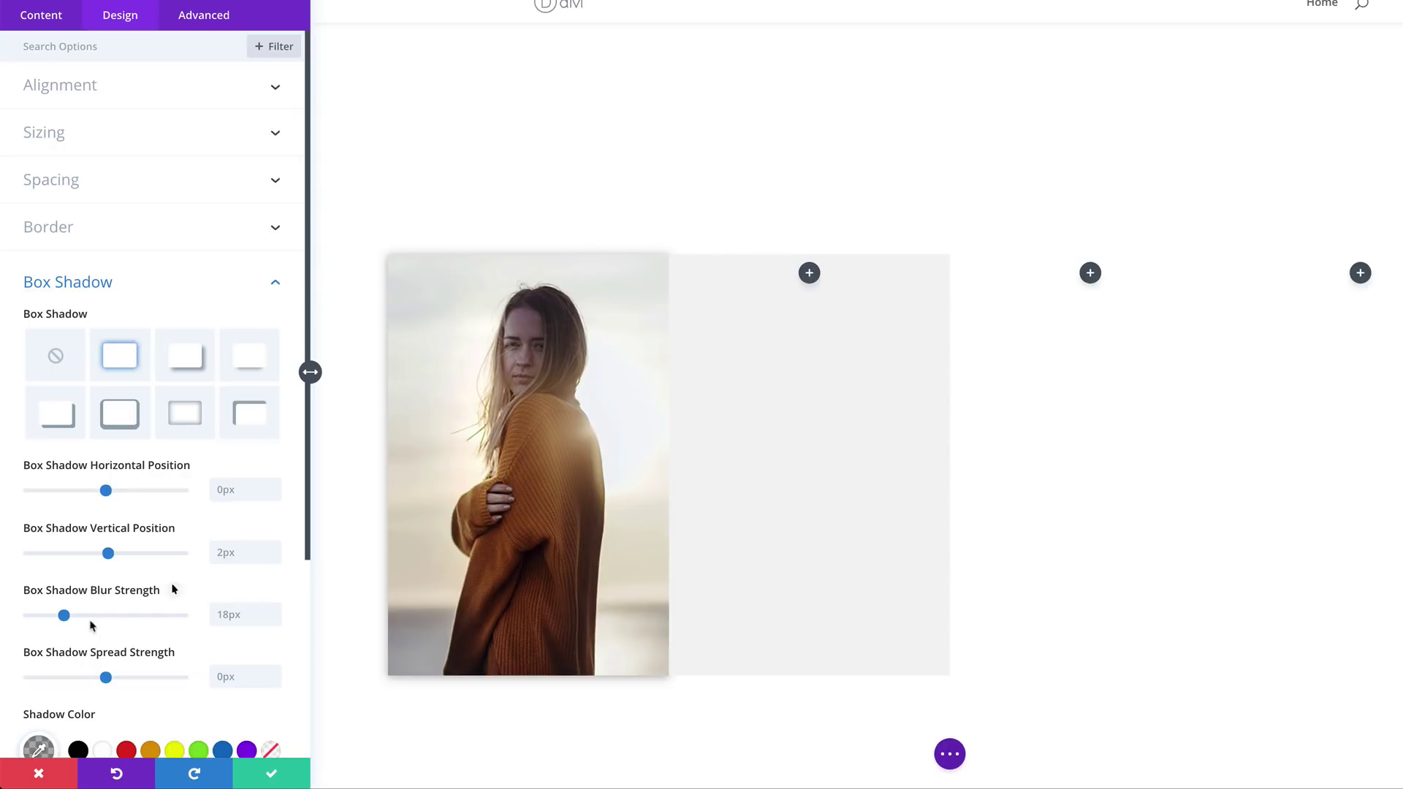
{"action": "left_click", "coordinate": [238, 613]}
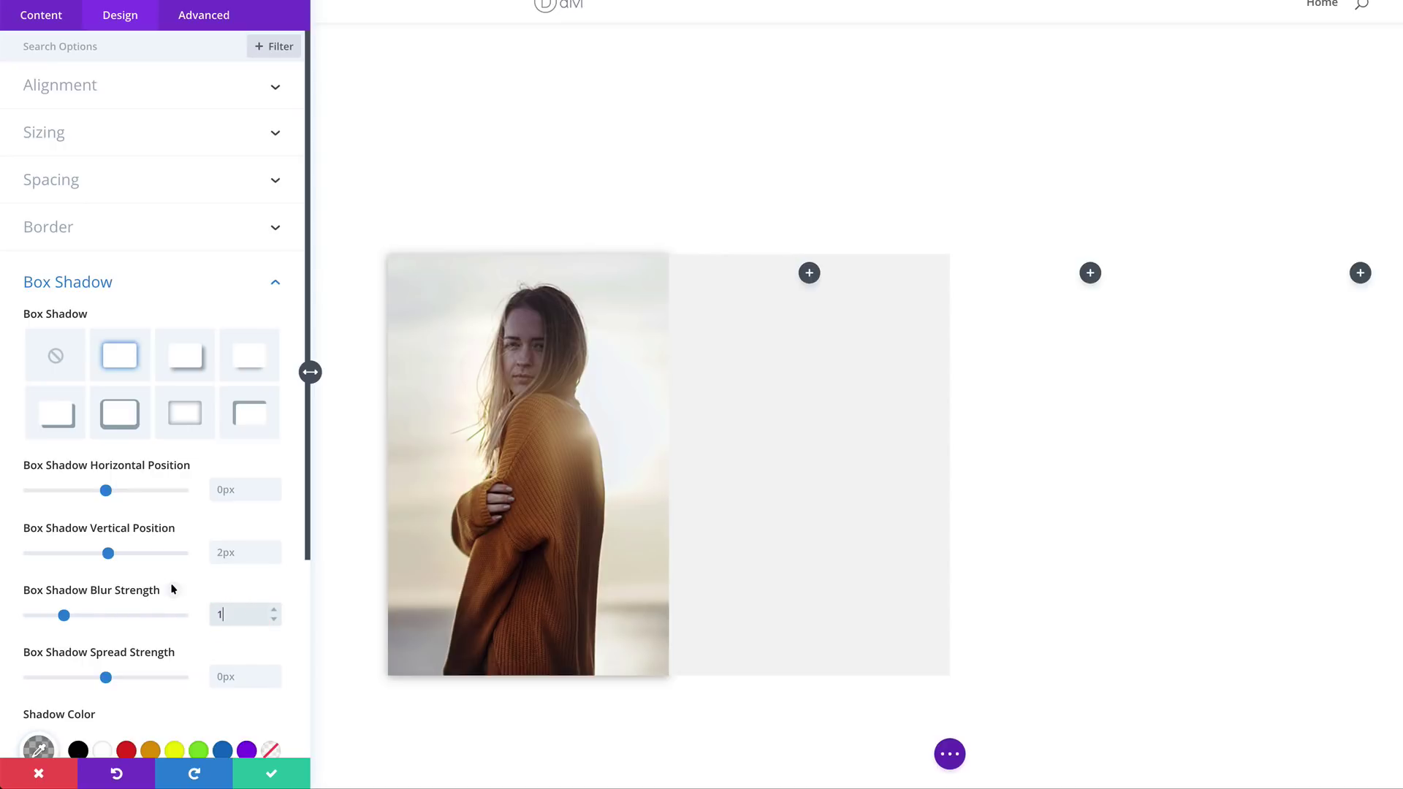
{"action": "type", "text": "160"}
{"action": "key", "text": "Return"}
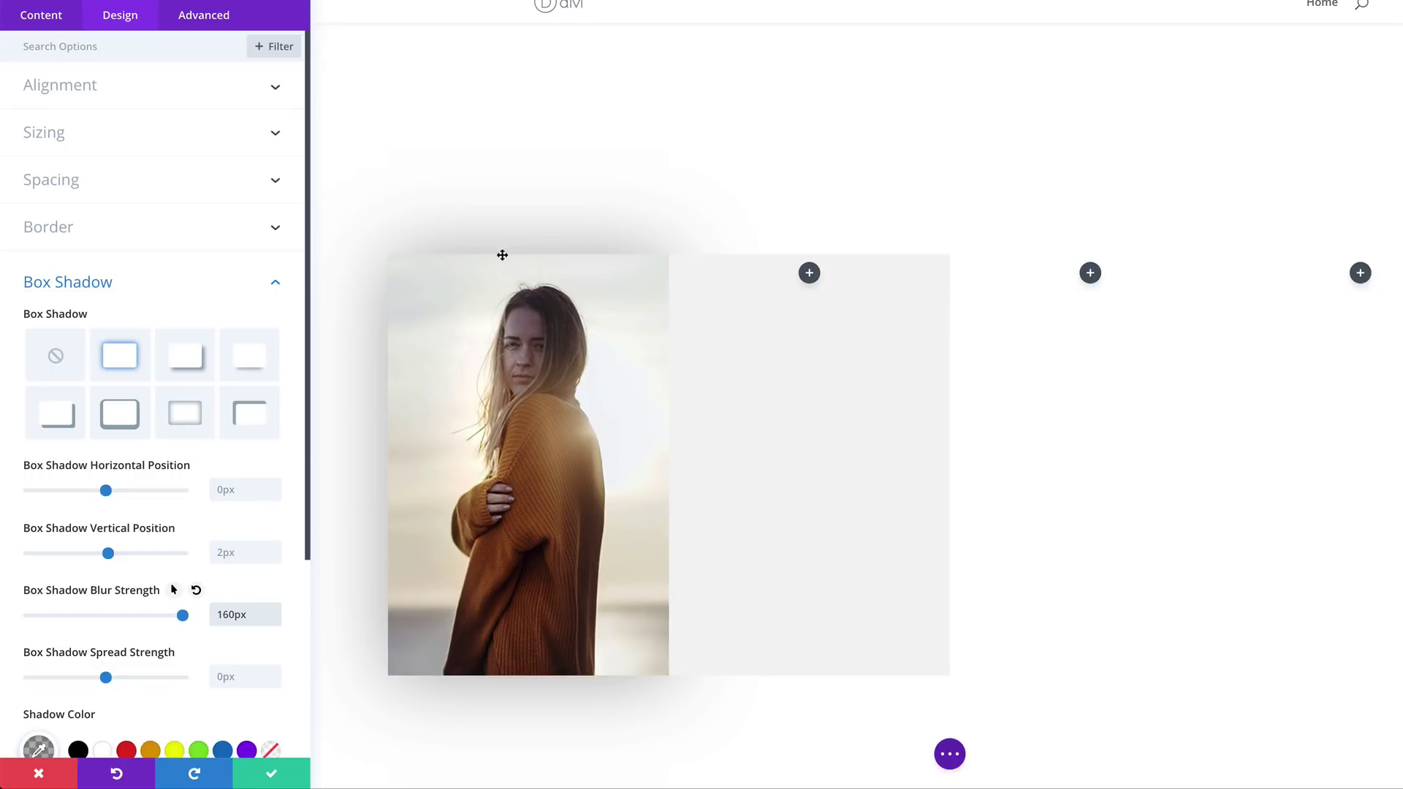
Set the portrait's saturation to 40% and contrast to 130%, then save.
{"action": "scroll", "coordinate": [173, 589], "scroll_direction": "down", "scroll_amount": 4}
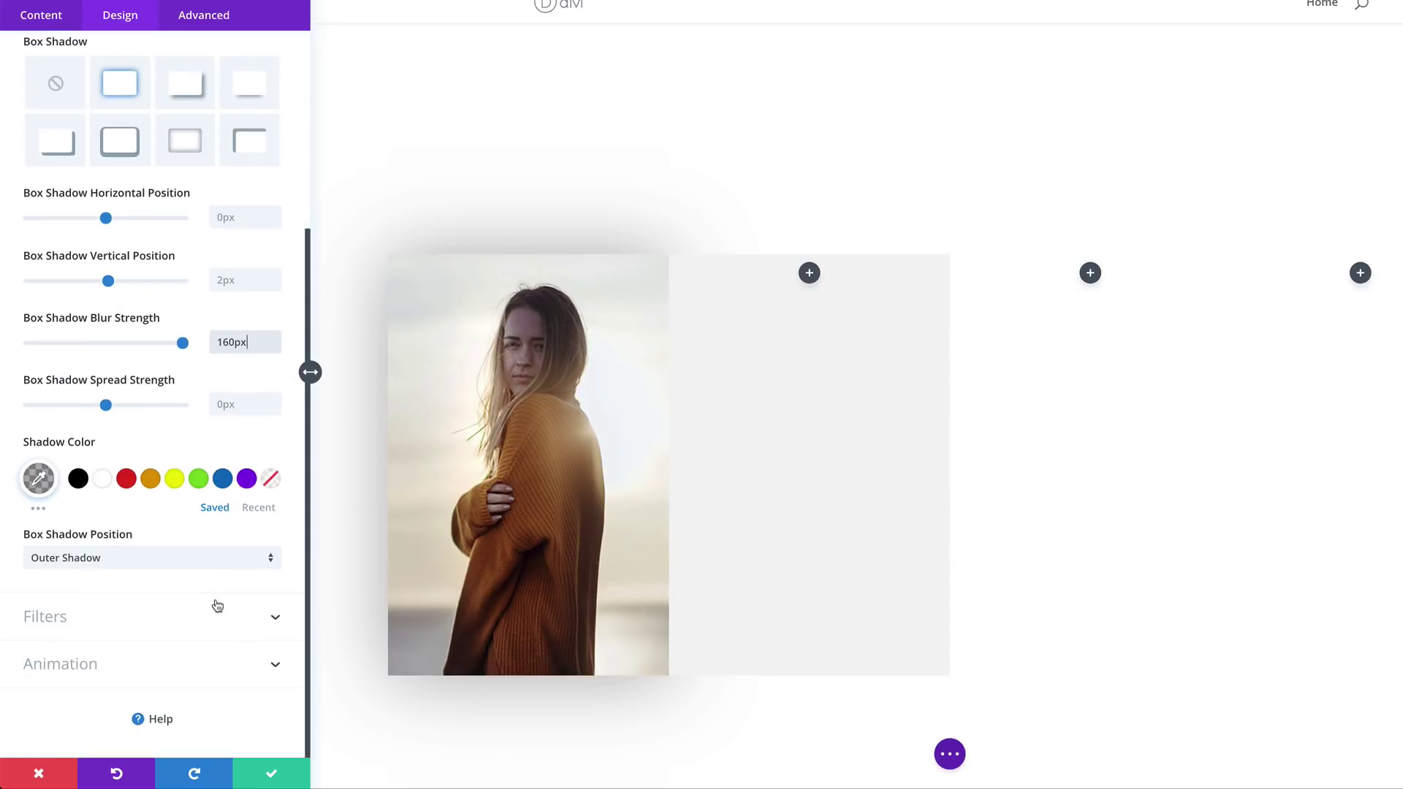
{"action": "left_click", "coordinate": [111, 620]}
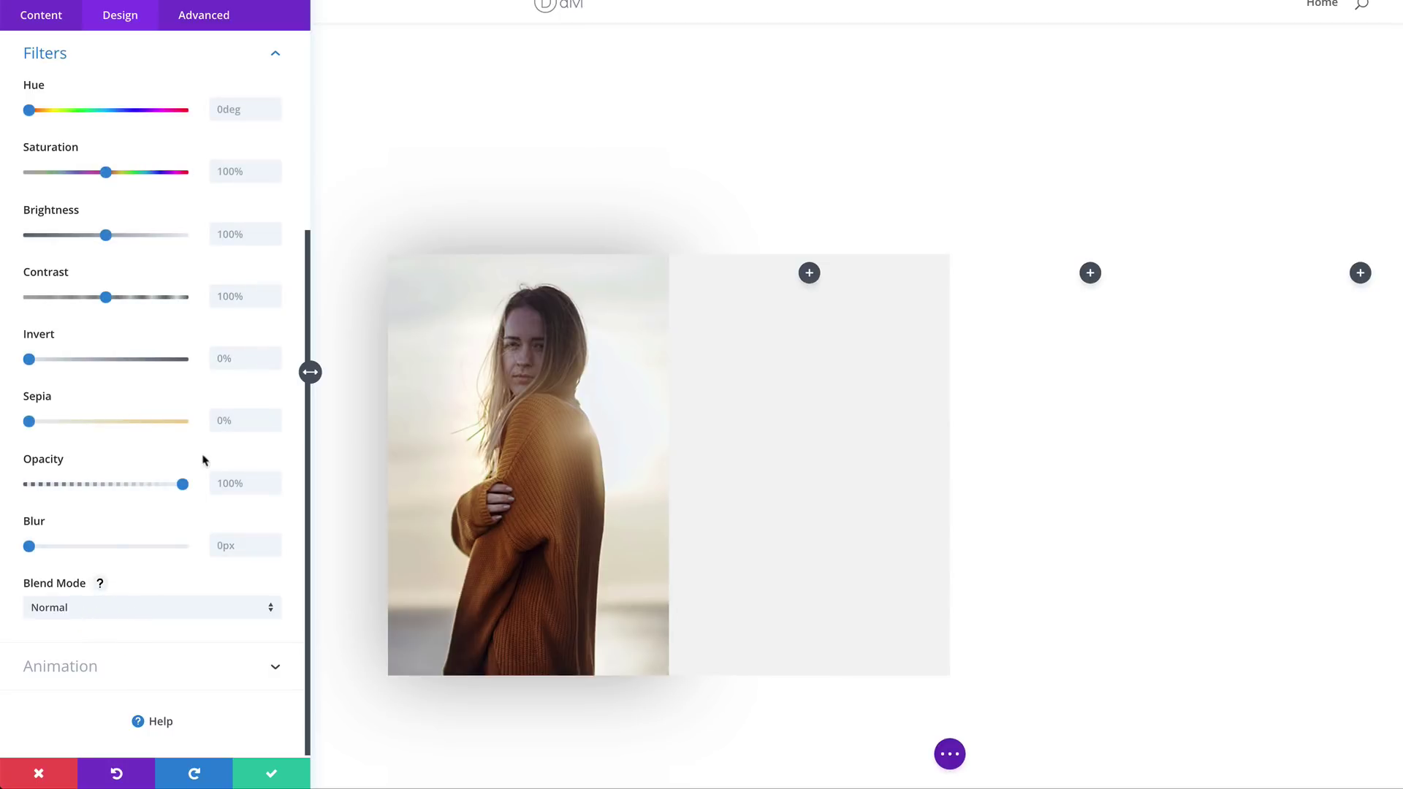
{"action": "left_click", "coordinate": [219, 172]}
{"action": "type", "text": "40"}
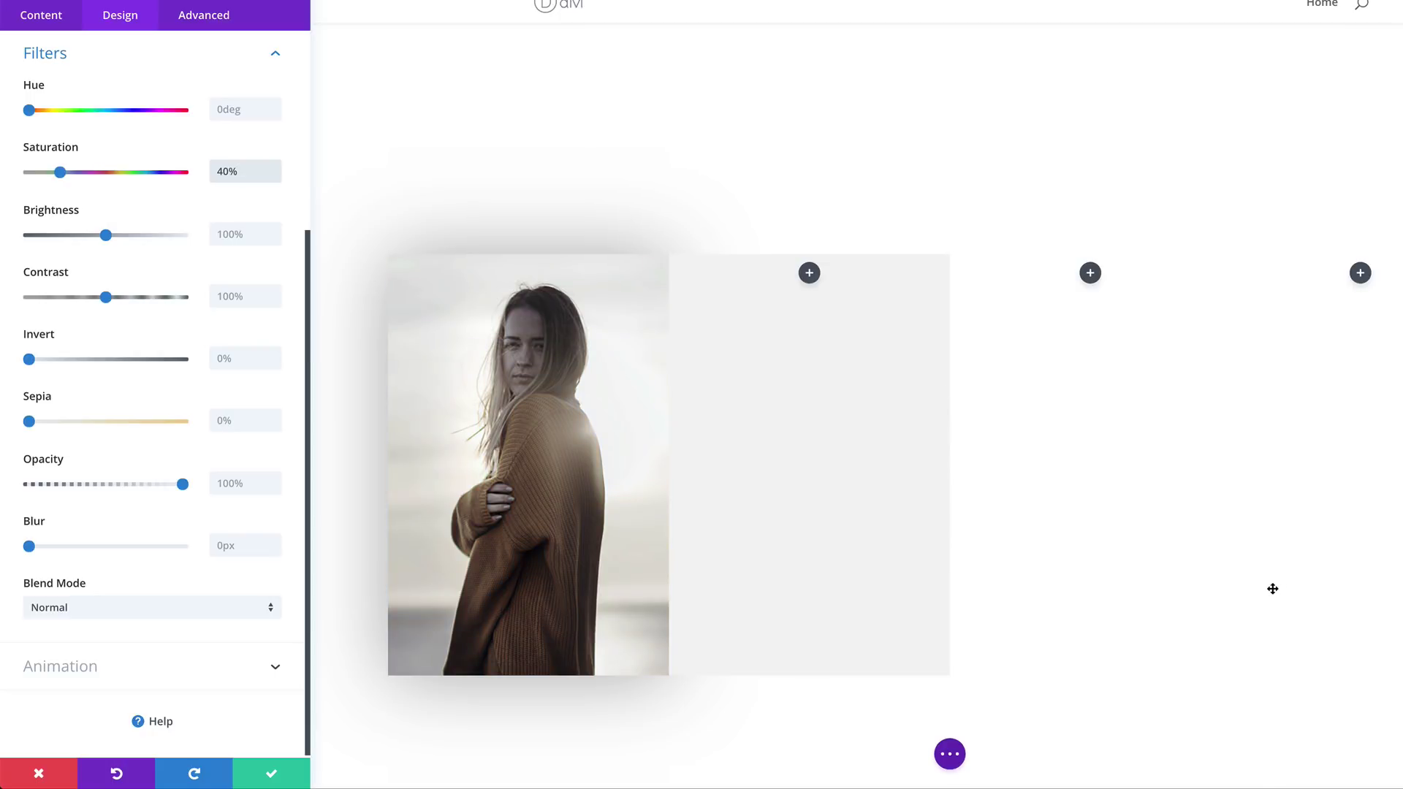
{"action": "left_click", "coordinate": [228, 300]}
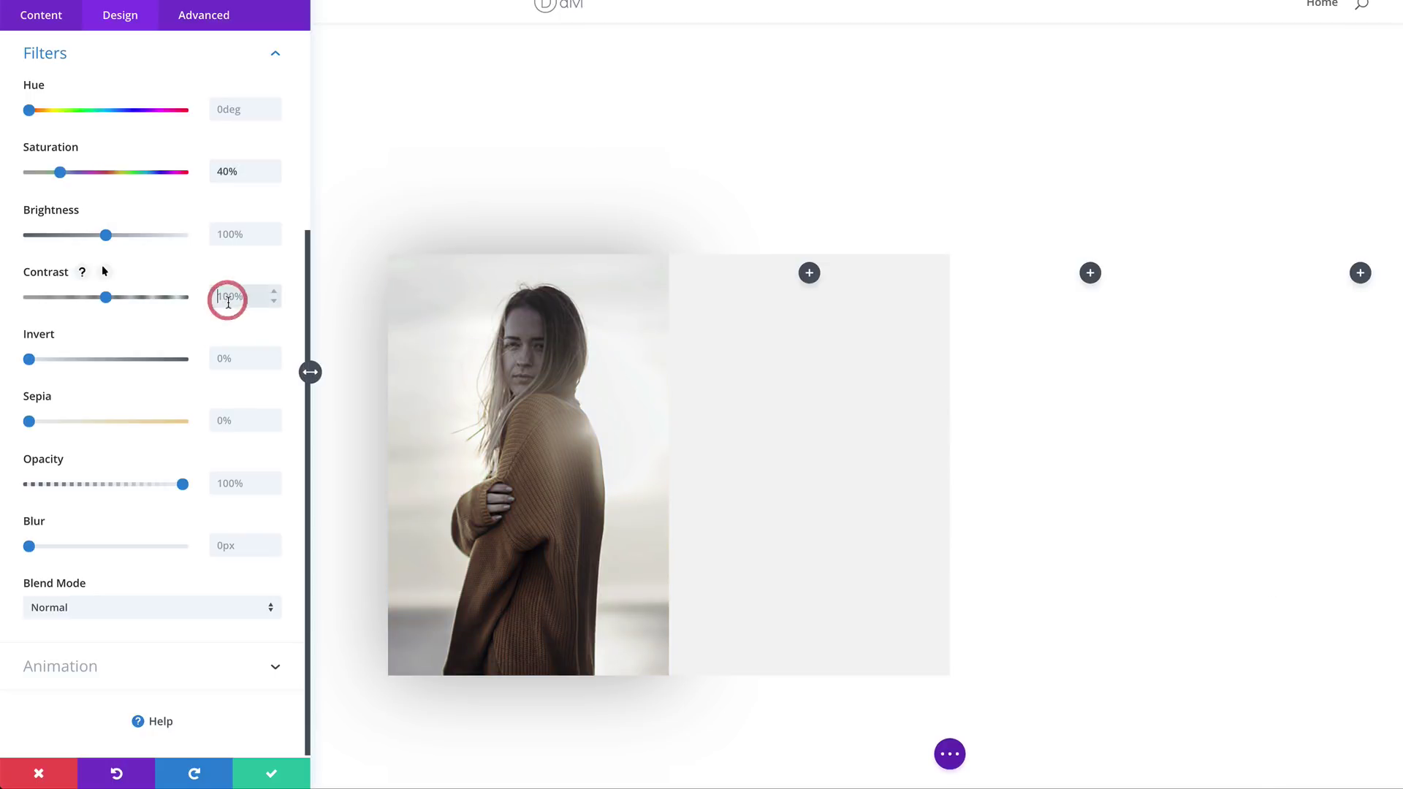
{"action": "type", "text": "130"}
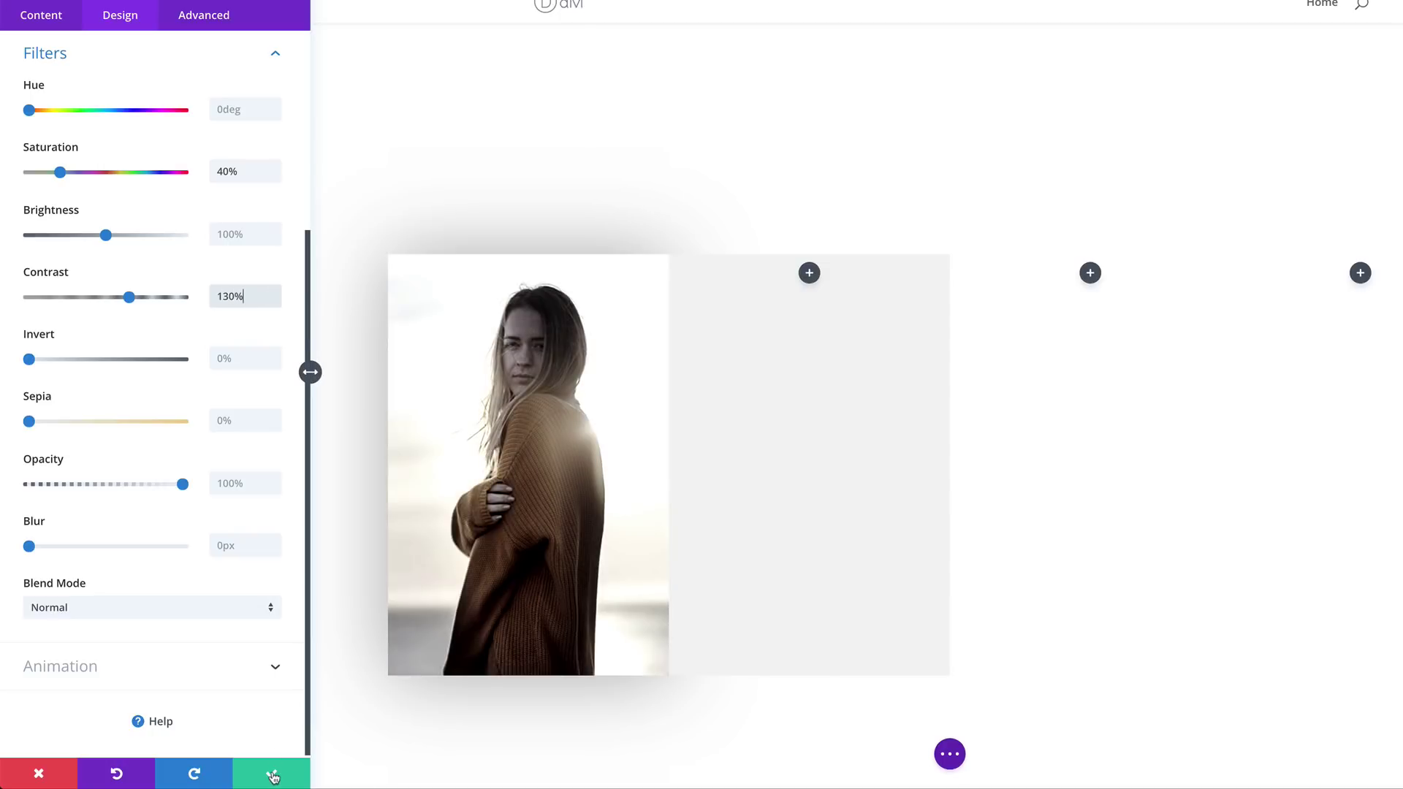
{"action": "left_click", "coordinate": [271, 774]}
Insert a Person module into the second column using the 'per' search.
{"action": "left_click", "coordinate": [616, 272]}
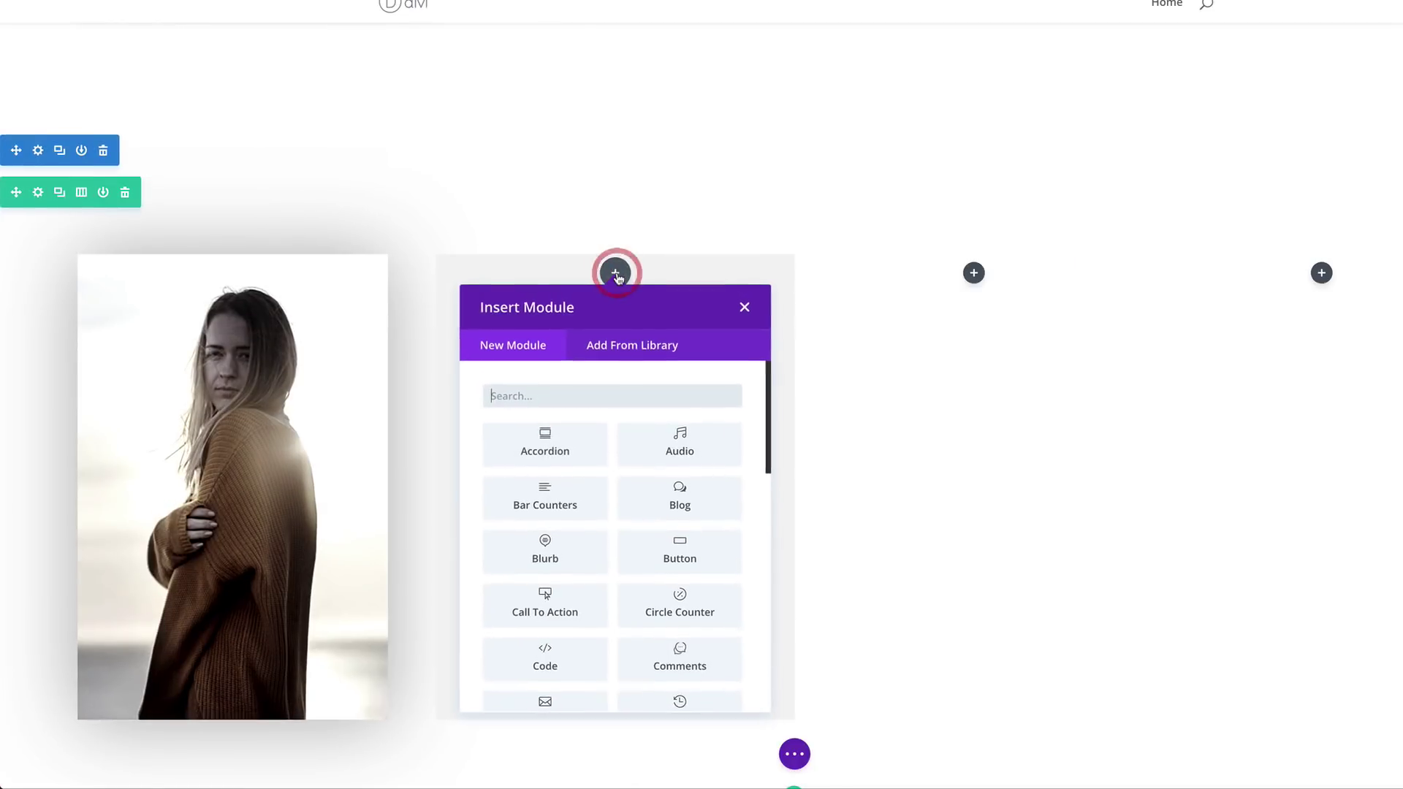
{"action": "type", "text": "per"}
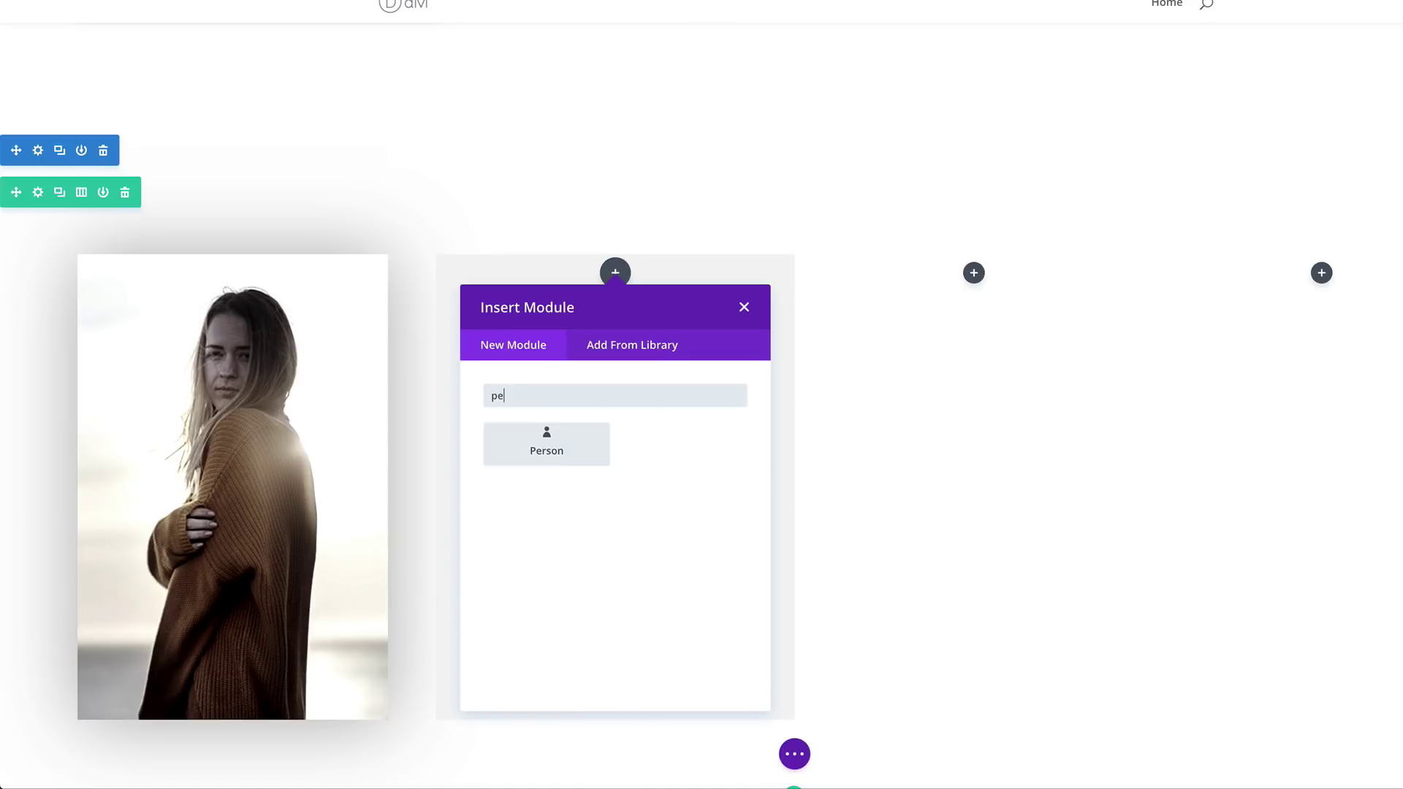
{"action": "left_click", "coordinate": [599, 441]}
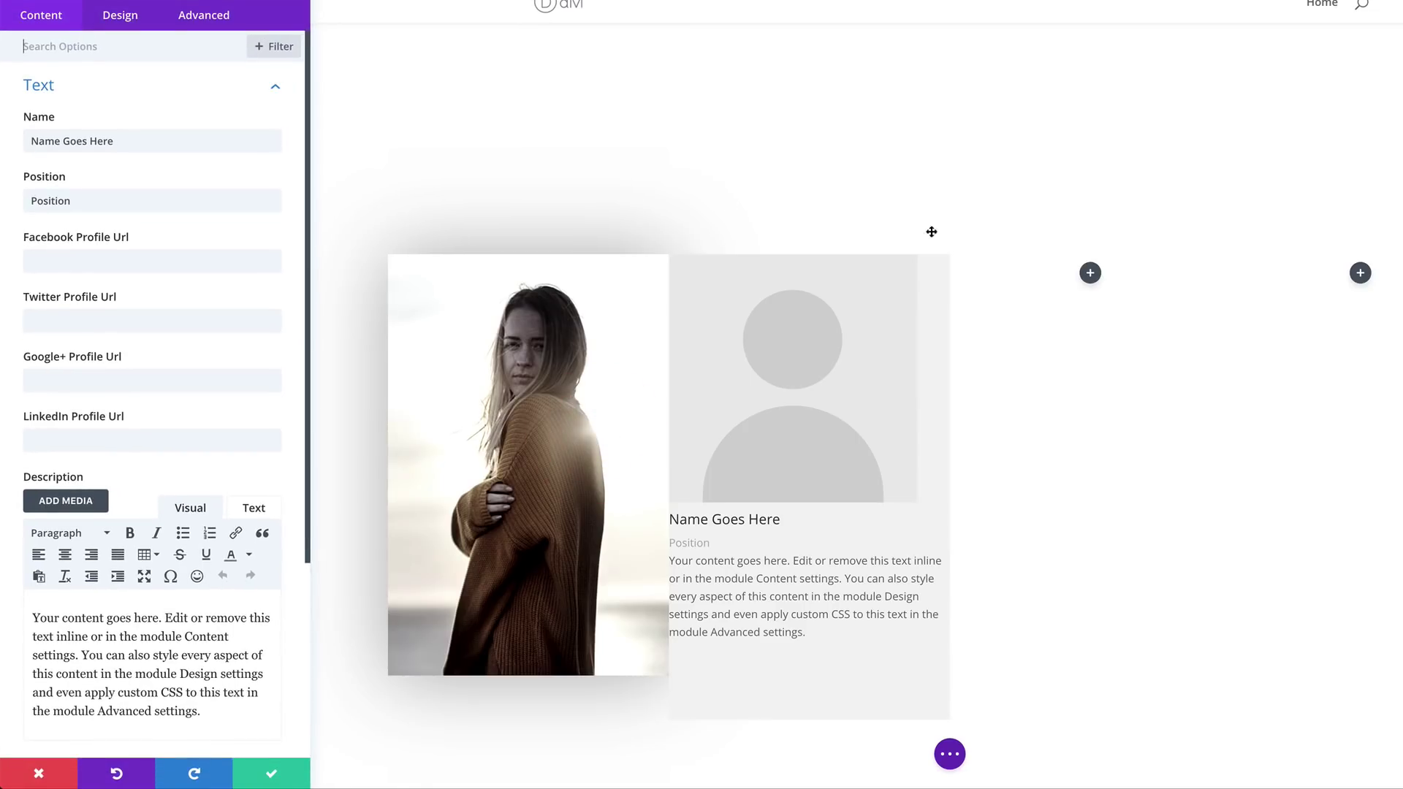
Enter the person's name and 'Marketing Director' as position, and clear the default description.
{"action": "triple_click", "coordinate": [128, 143]}
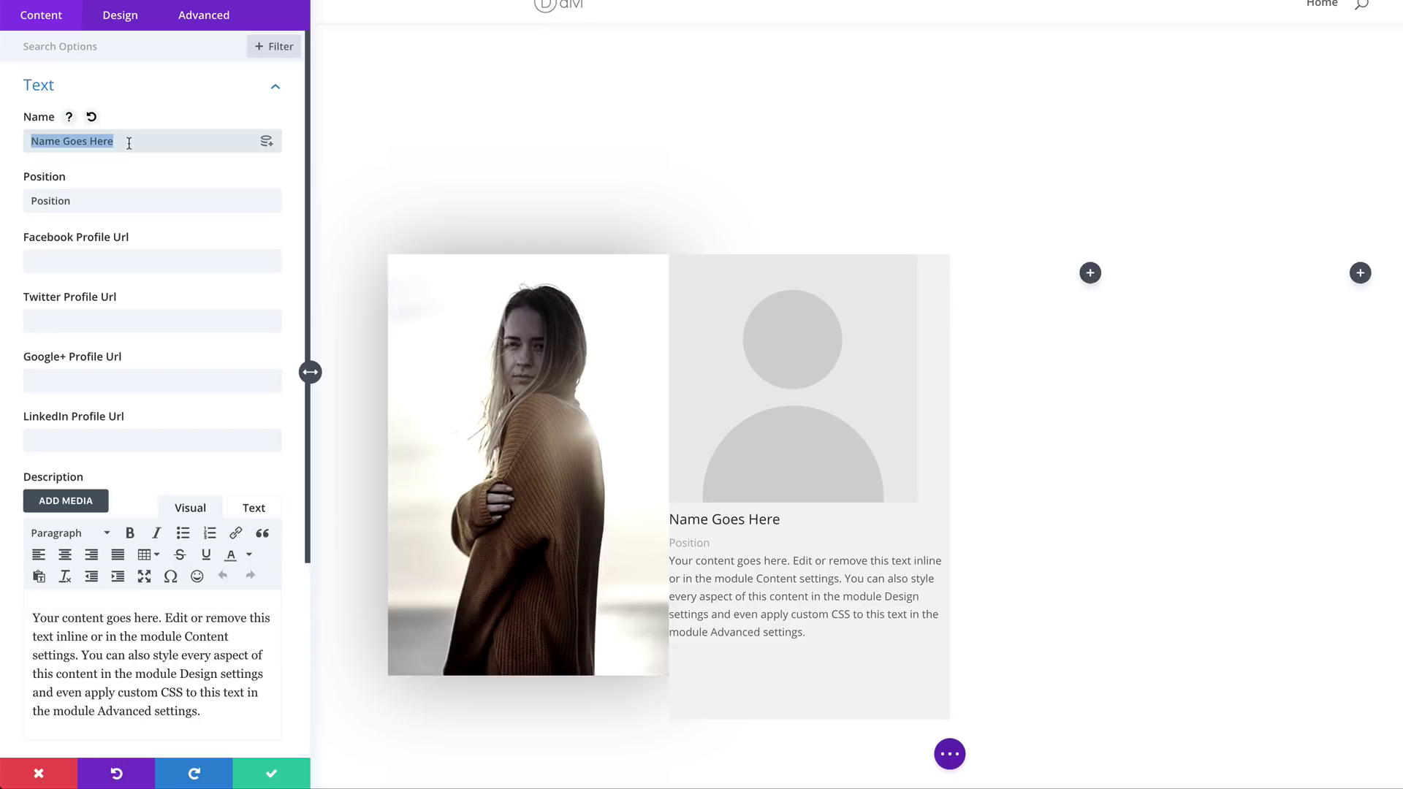
{"action": "type", "text": "Jessica Jones"}
{"action": "triple_click", "coordinate": [90, 204]}
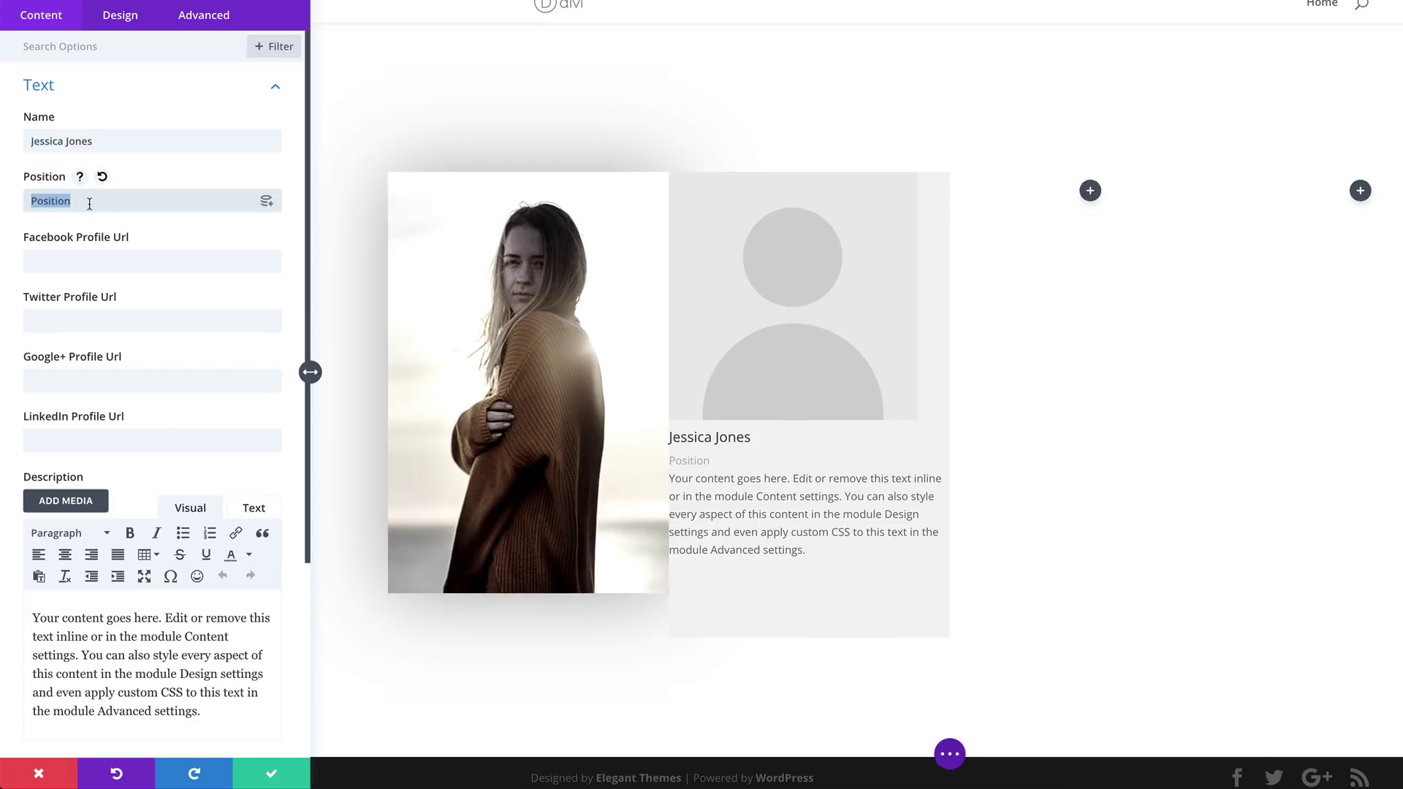
{"action": "type", "text": "Marketing Director"}
{"action": "scroll", "coordinate": [168, 541], "scroll_direction": "down", "scroll_amount": 3}
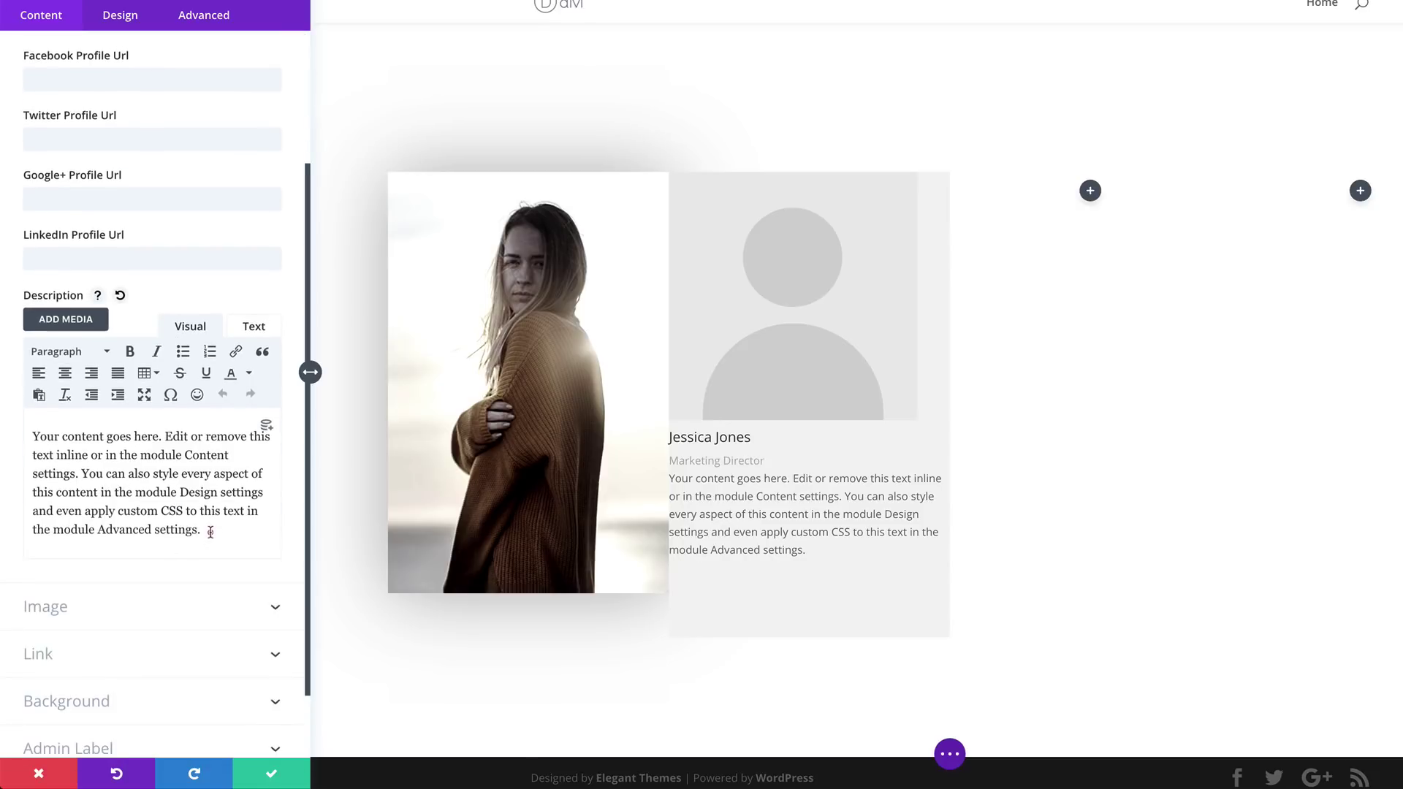
{"action": "key", "text": "ctrl+a"}
{"action": "key", "text": "BackSpace"}
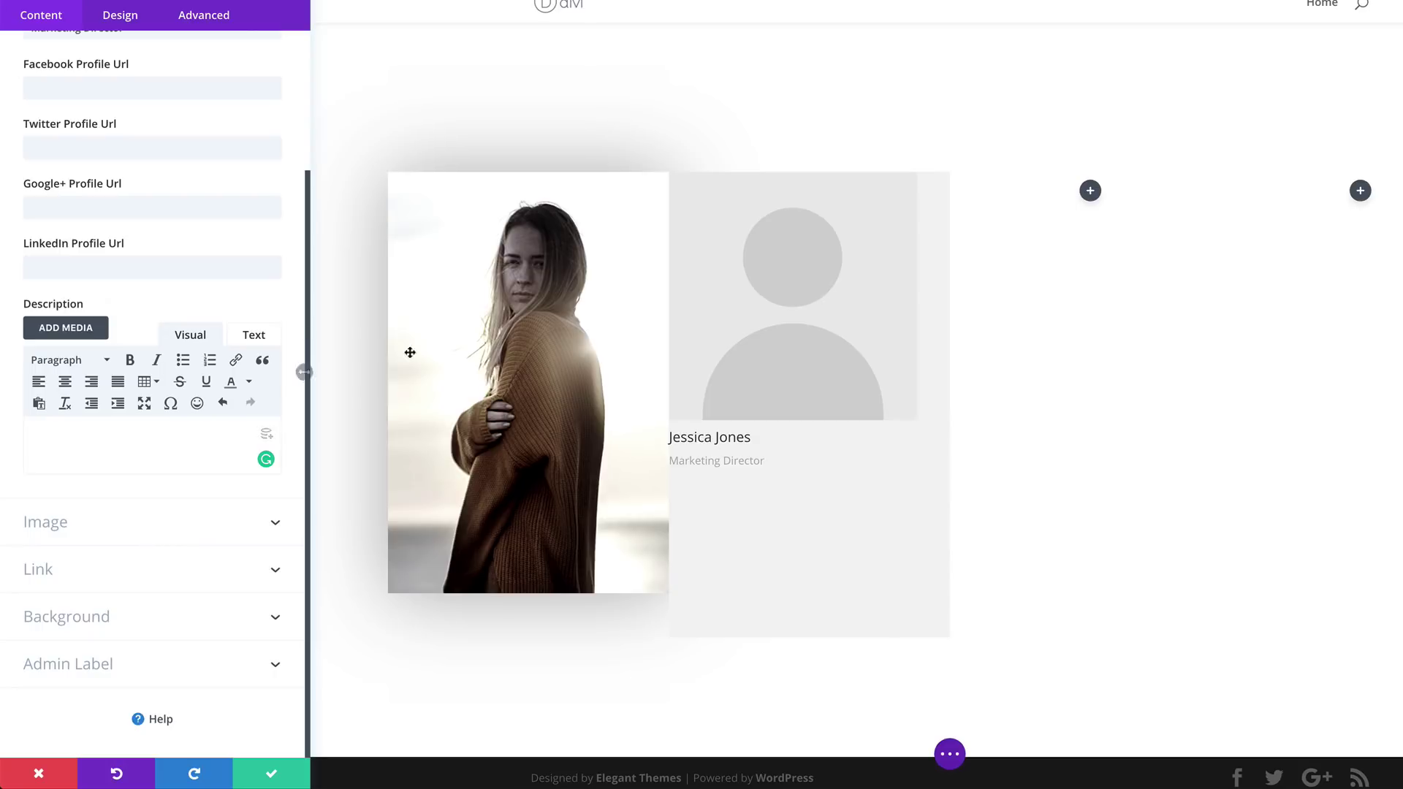
{"action": "left_click", "coordinate": [73, 522]}
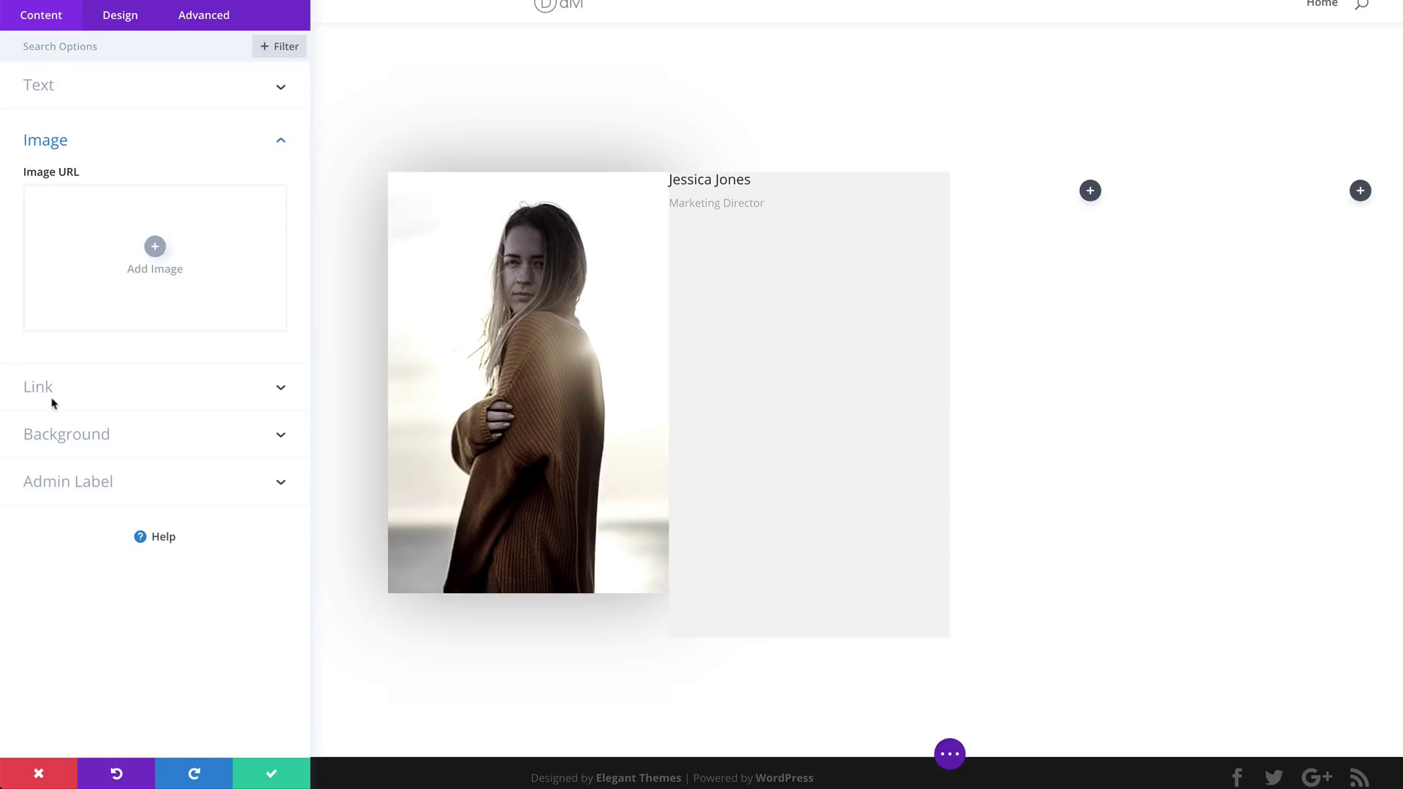
Set the Person module's background colour to rgba(255,255,255,0.7).
{"action": "left_click", "coordinate": [76, 439]}
{"action": "left_click_drag", "start_coordinate": [268, 351], "coordinate": [269, 388]}
{"action": "left_click", "coordinate": [76, 344]}
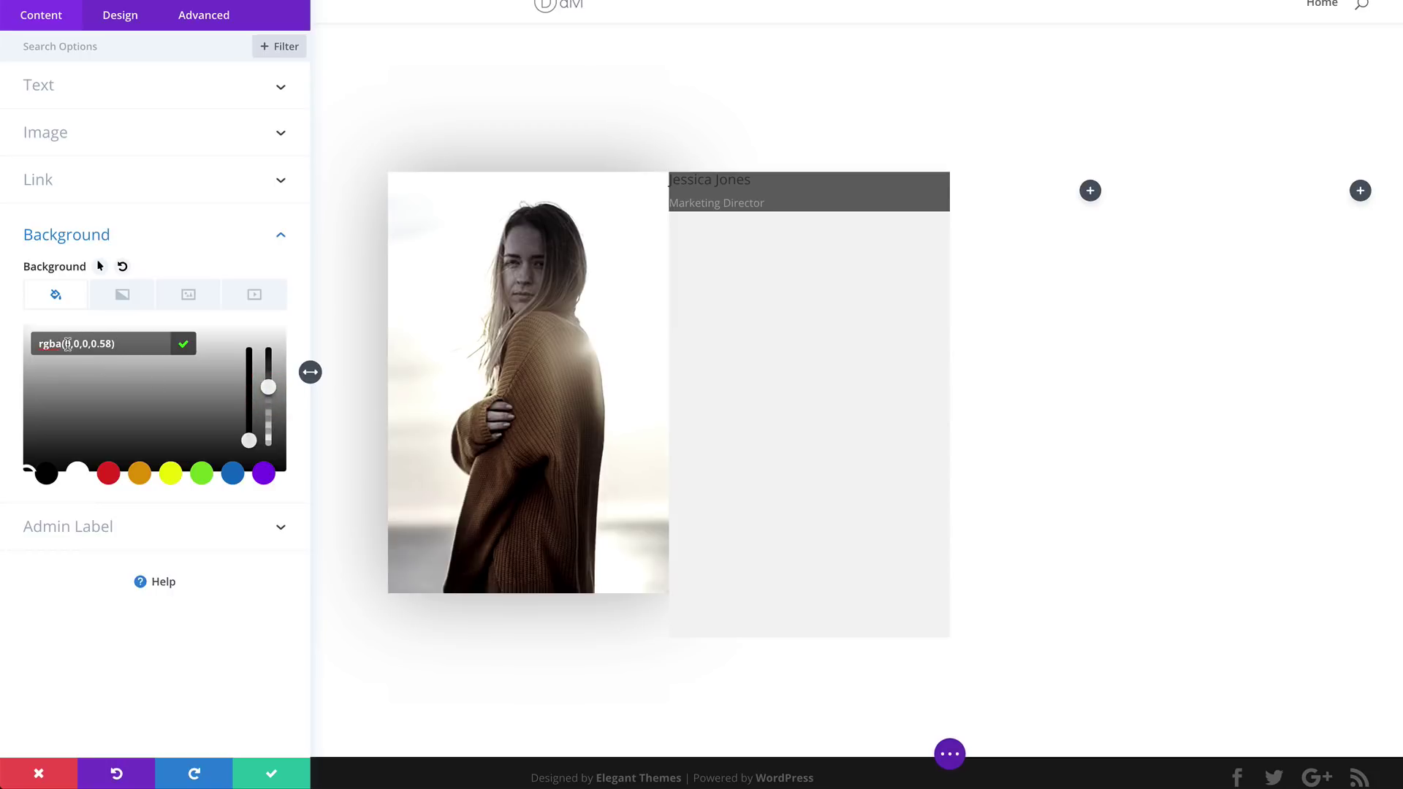
{"action": "triple_click", "coordinate": [111, 342]}
{"action": "type", "text": "rgba(255,255,255,0.7)"}
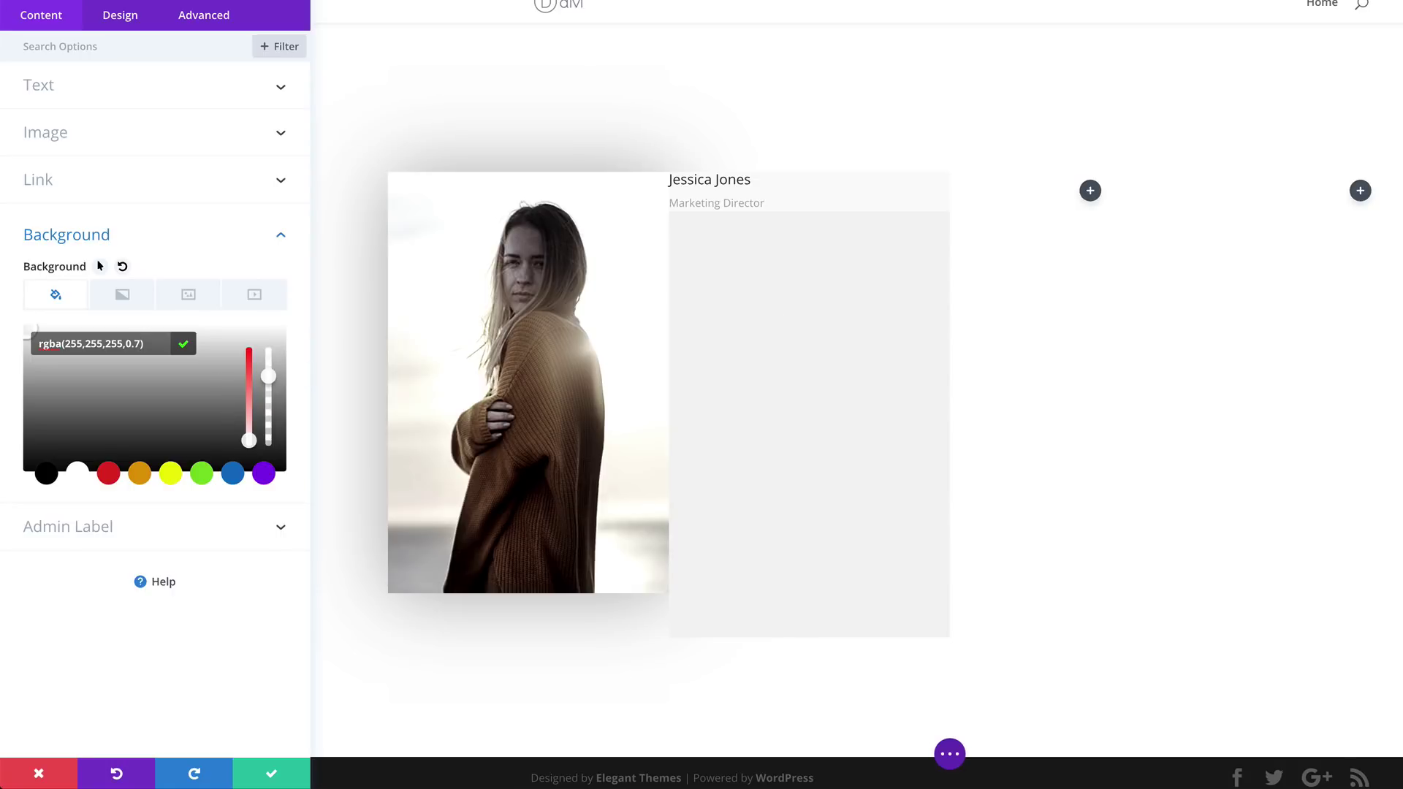
{"action": "left_click", "coordinate": [133, 20]}
Center the card text and style the title in black 40px Abril Fatface.
{"action": "left_click", "coordinate": [80, 180]}
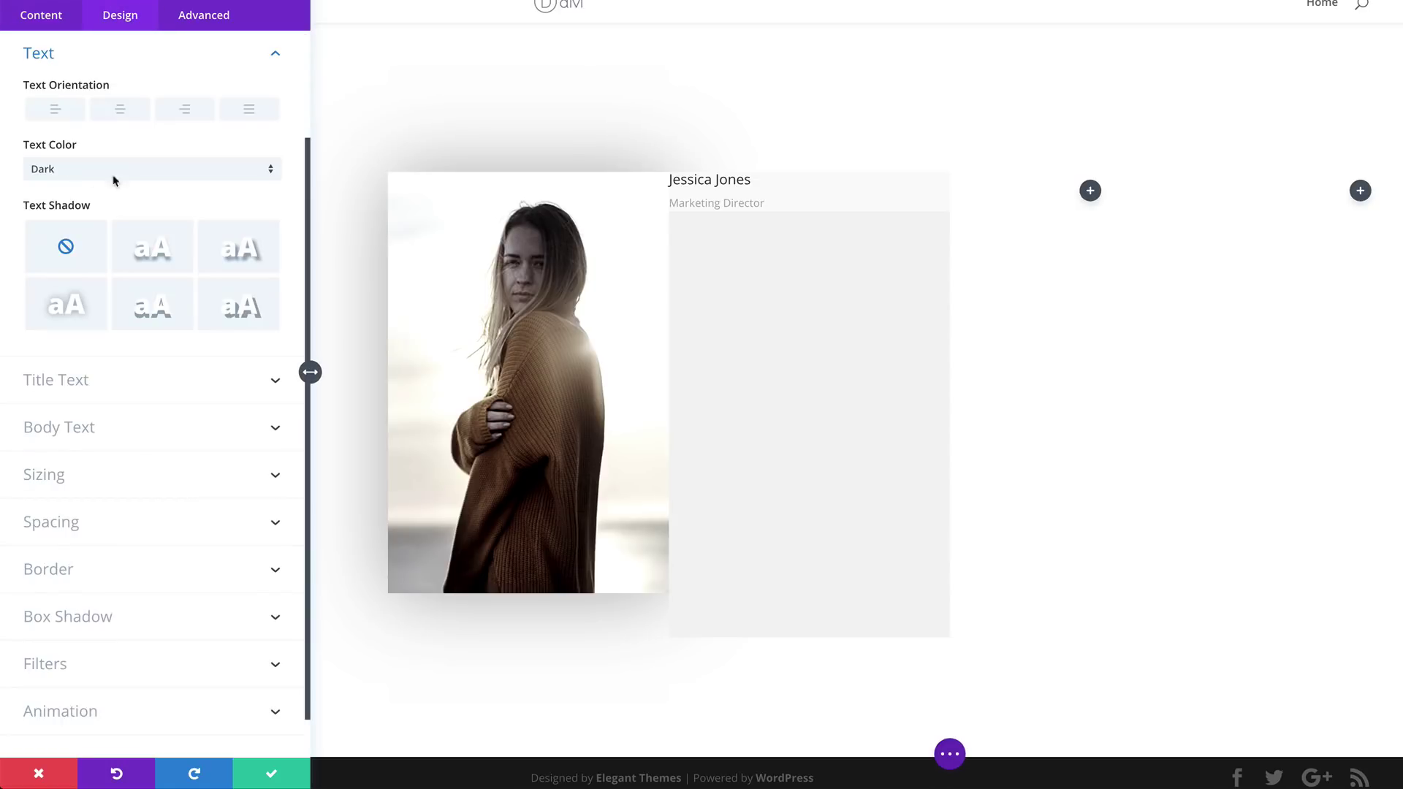
{"action": "left_click", "coordinate": [121, 111]}
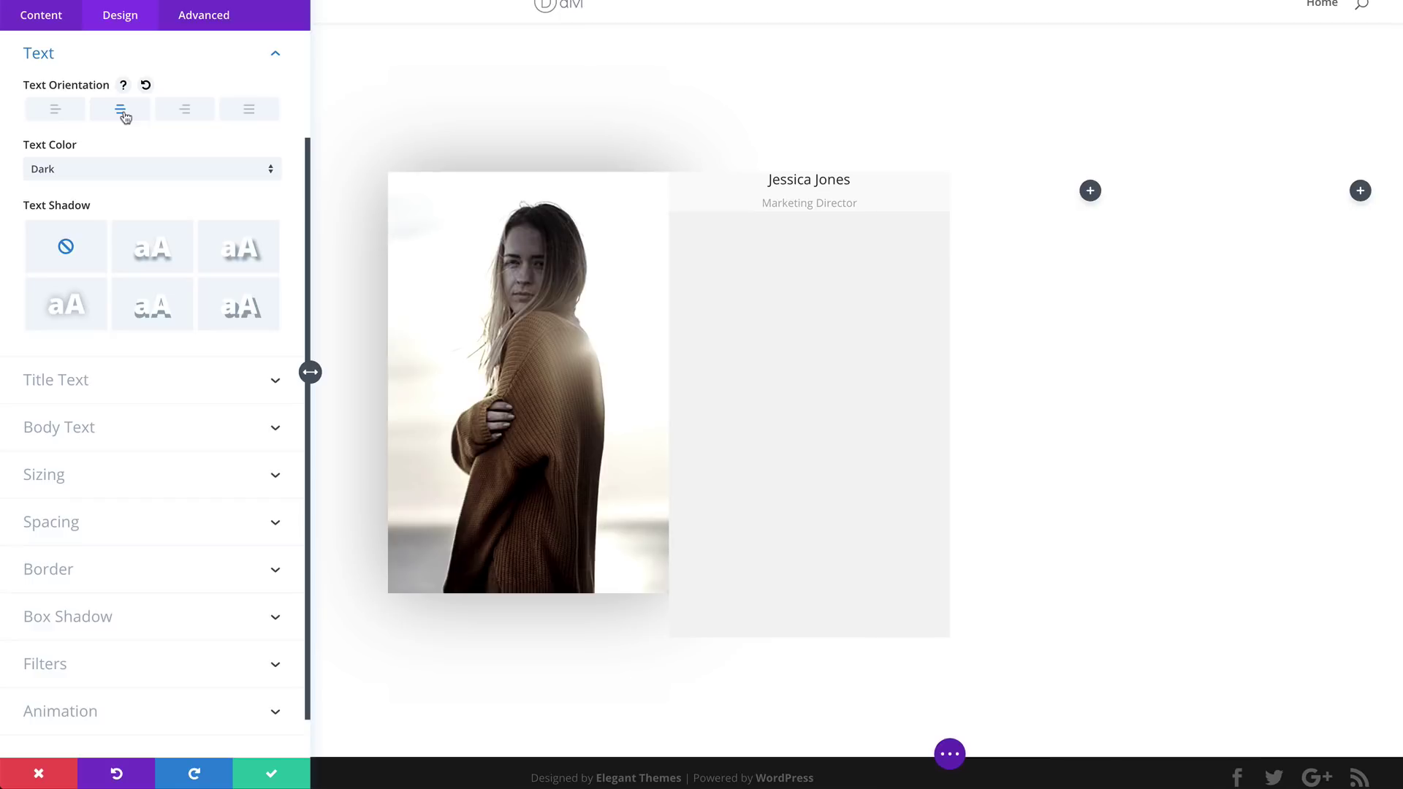
{"action": "left_click", "coordinate": [617, 87]}
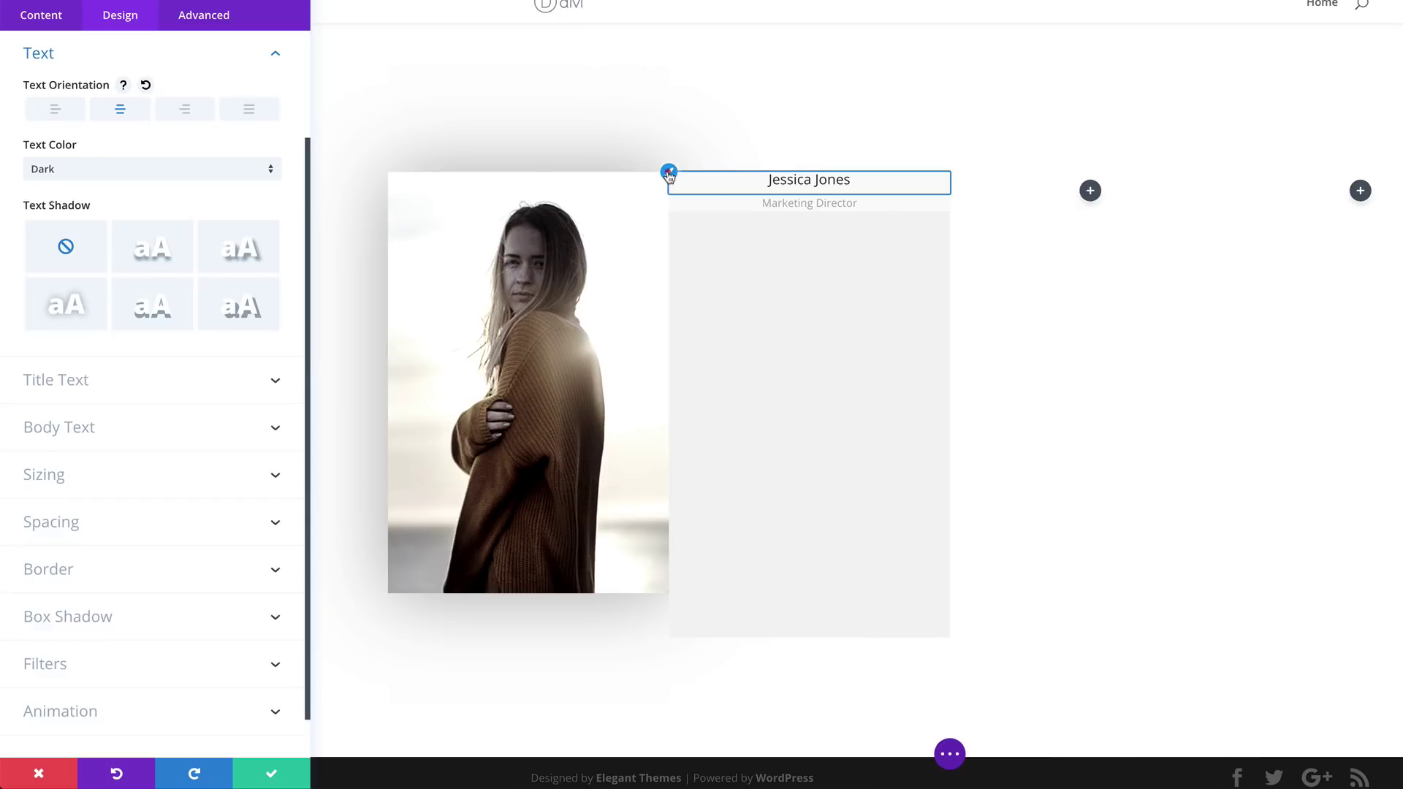
{"action": "left_click", "coordinate": [669, 176]}
{"action": "left_click", "coordinate": [108, 174]}
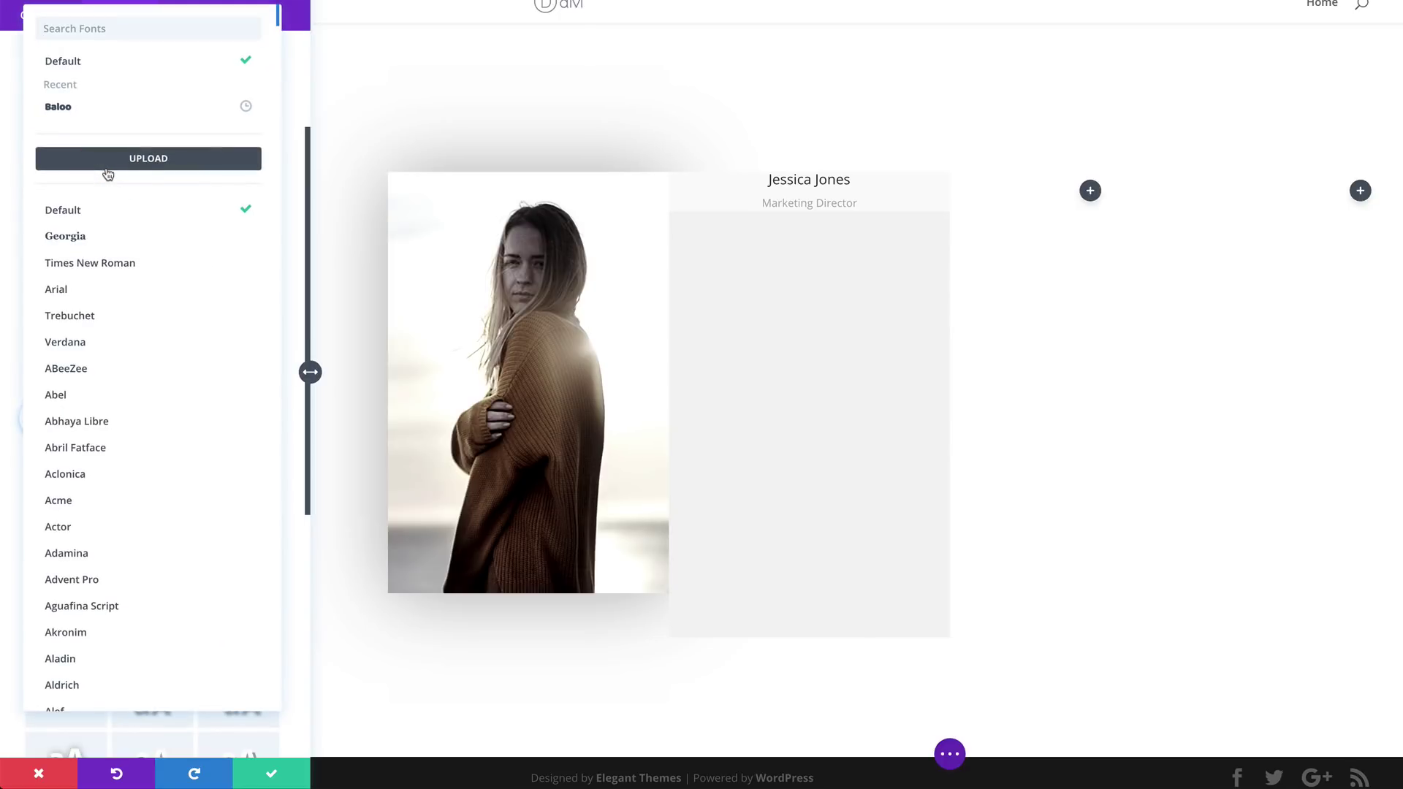
{"action": "type", "text": "abril"}
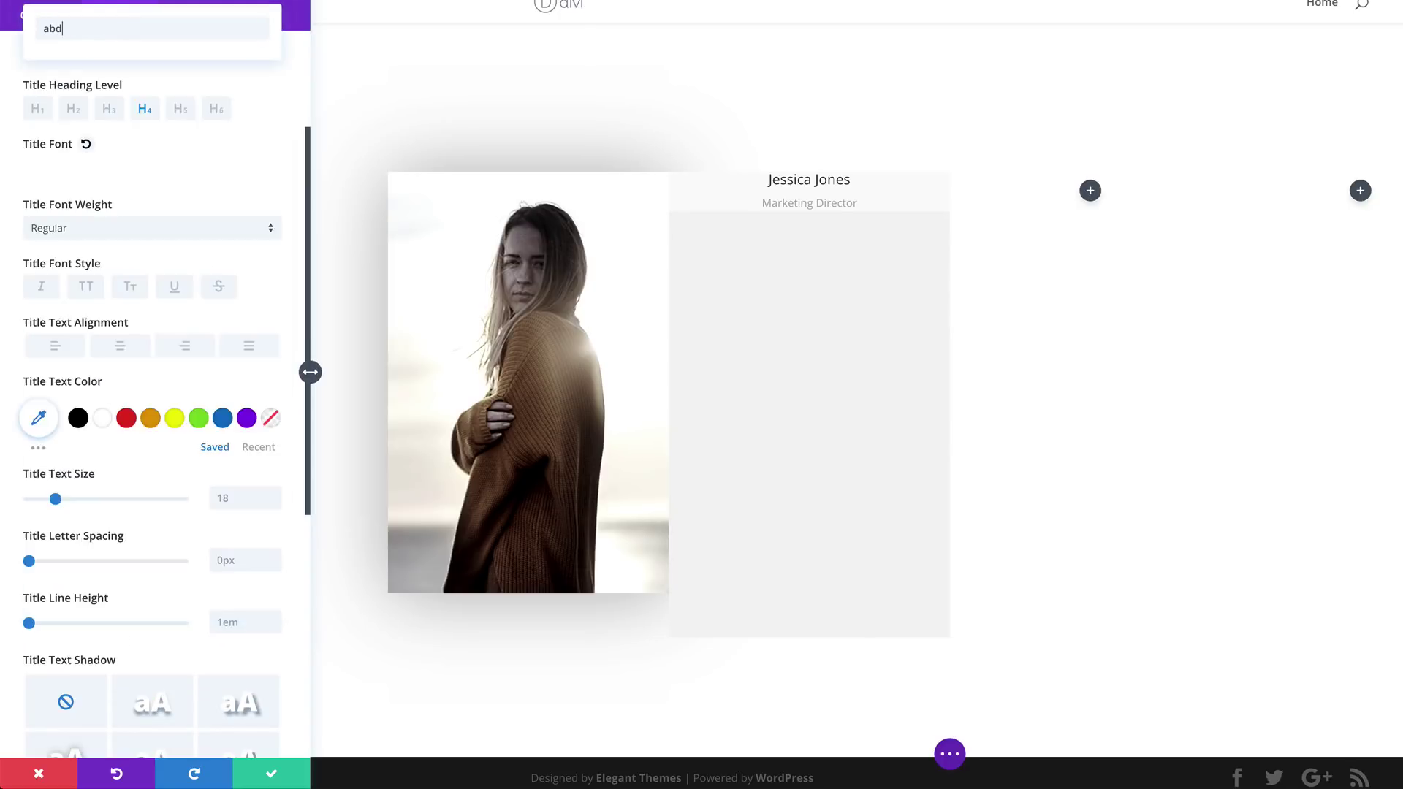
{"action": "left_click", "coordinate": [95, 61]}
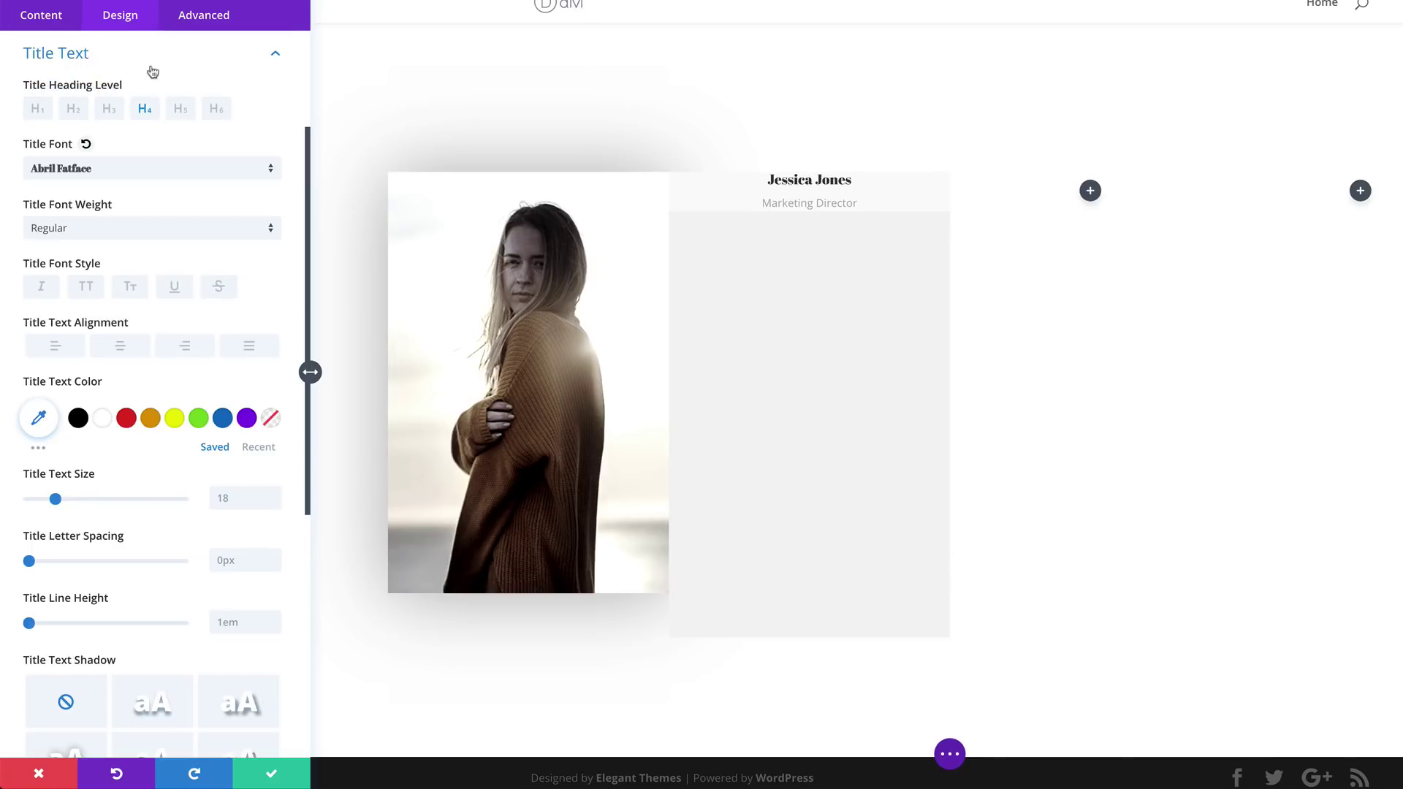
{"action": "left_click", "coordinate": [78, 420]}
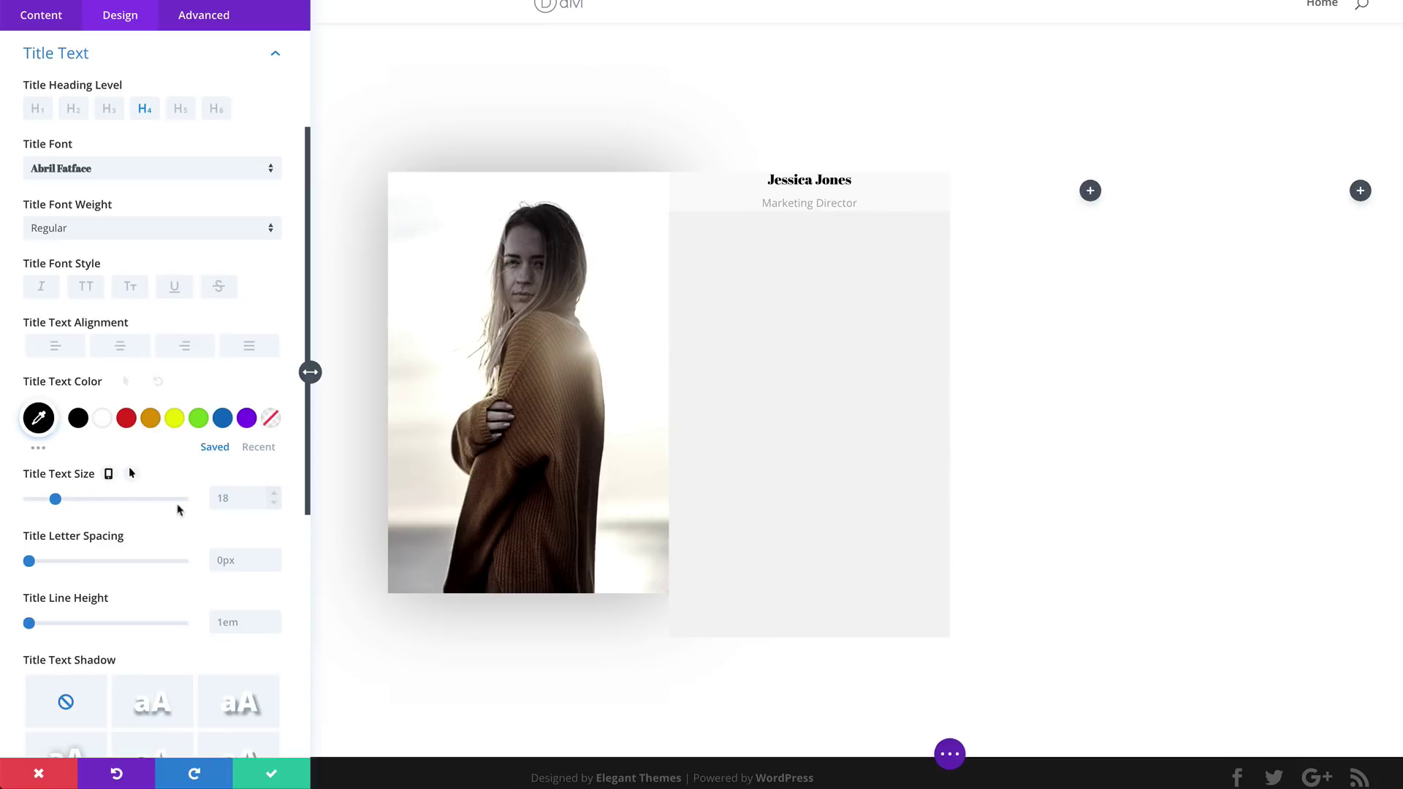
{"action": "left_click", "coordinate": [242, 499]}
{"action": "type", "text": "40px"}
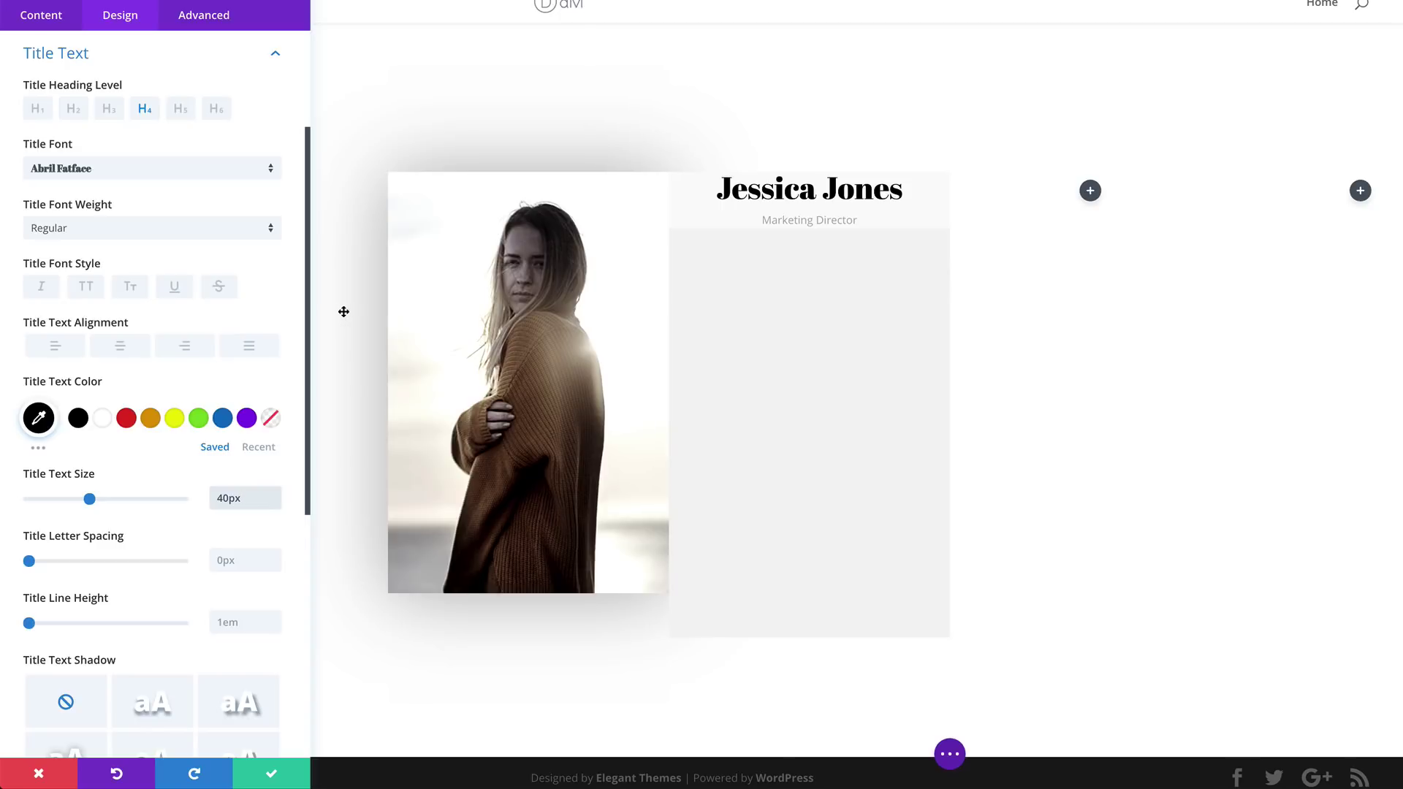
Make the body text Light weight, black, 15px.
{"action": "scroll", "coordinate": [97, 470], "scroll_direction": "down", "scroll_amount": 5}
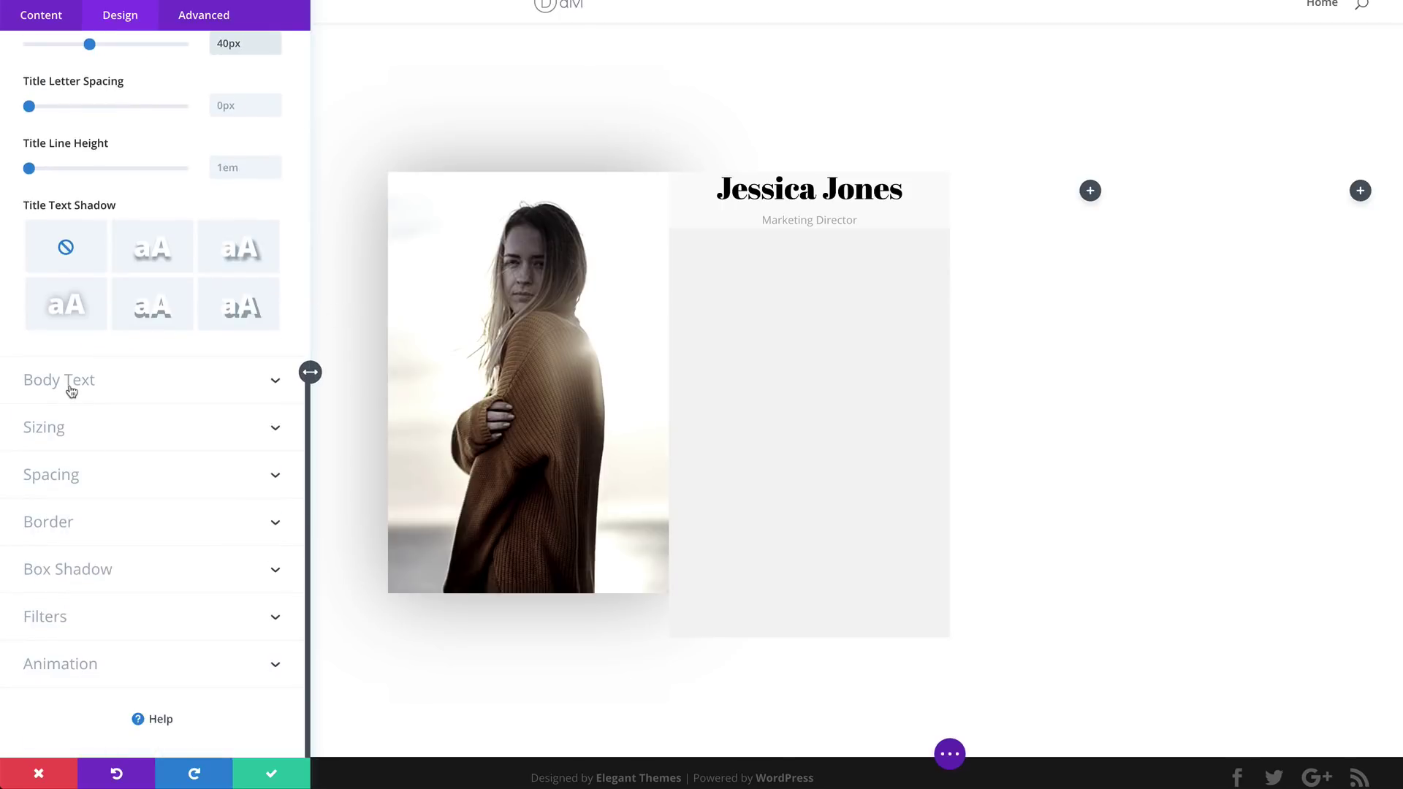
{"action": "left_click", "coordinate": [71, 392]}
{"action": "left_click", "coordinate": [124, 172]}
{"action": "left_click", "coordinate": [122, 188]}
{"action": "left_click", "coordinate": [78, 360]}
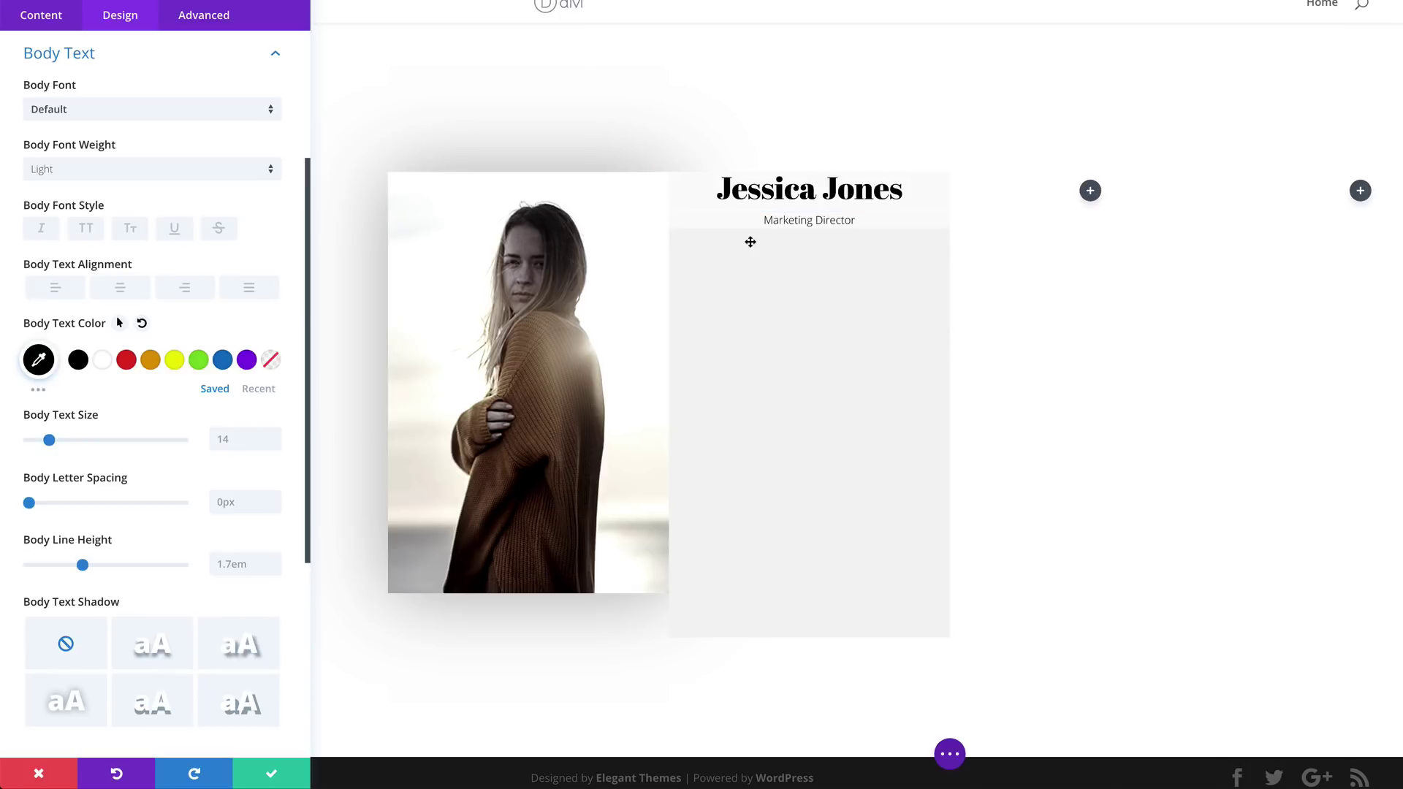
{"action": "left_click", "coordinate": [235, 438]}
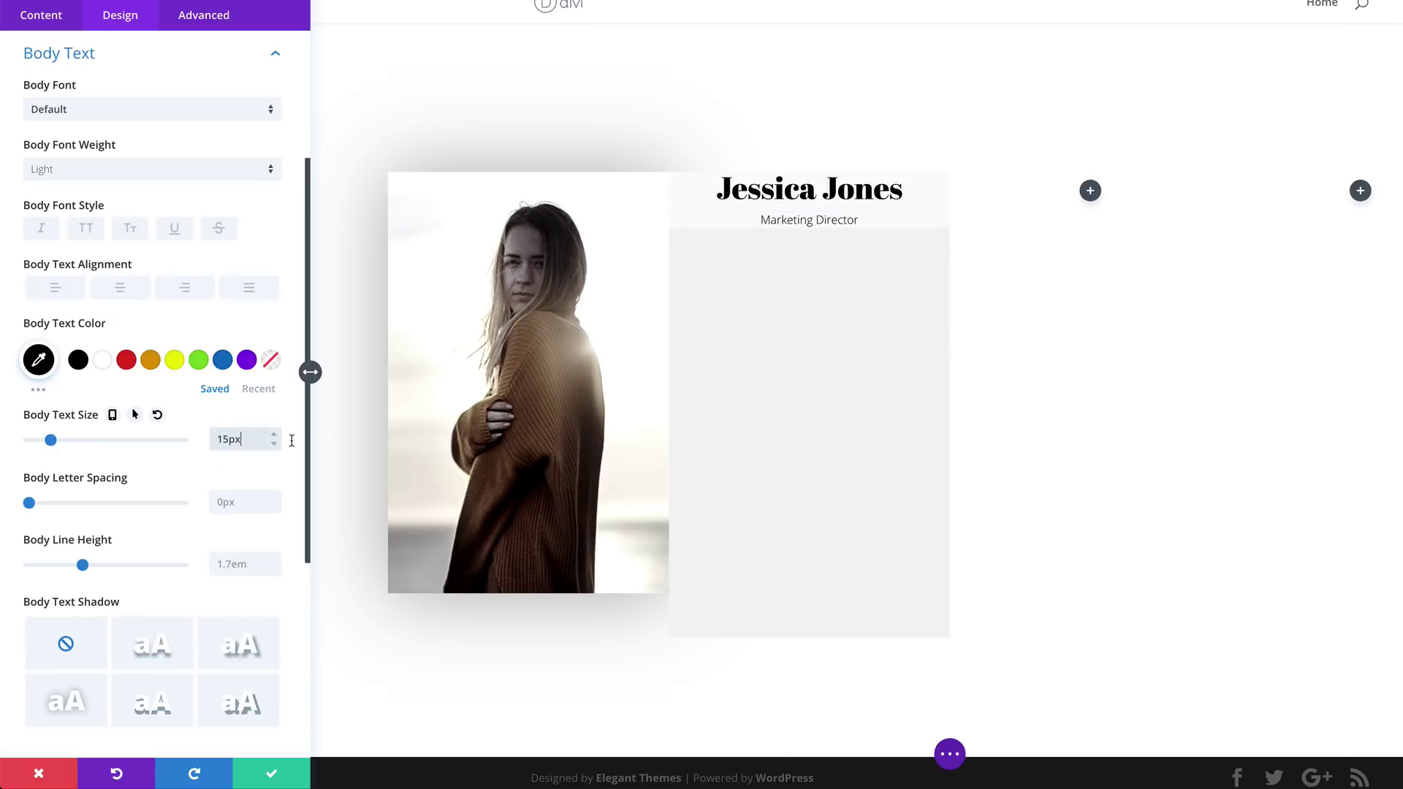
{"action": "scroll", "coordinate": [135, 567], "scroll_direction": "down", "scroll_amount": 5}
{"action": "left_click", "coordinate": [65, 475]}
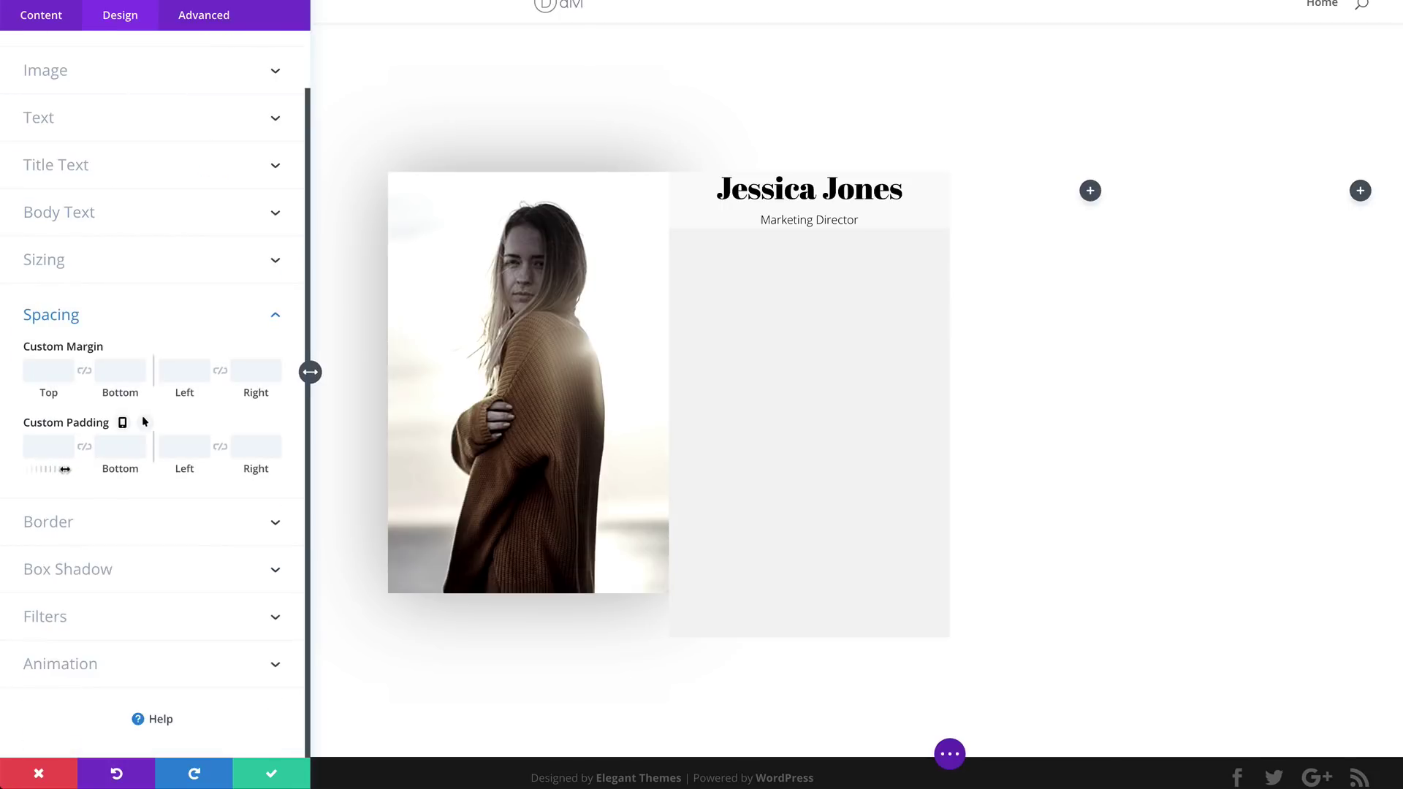
Set the card's desktop left margin to -21.64vw.
{"action": "left_click", "coordinate": [178, 371]}
{"action": "type", "text": "1.64vw"}
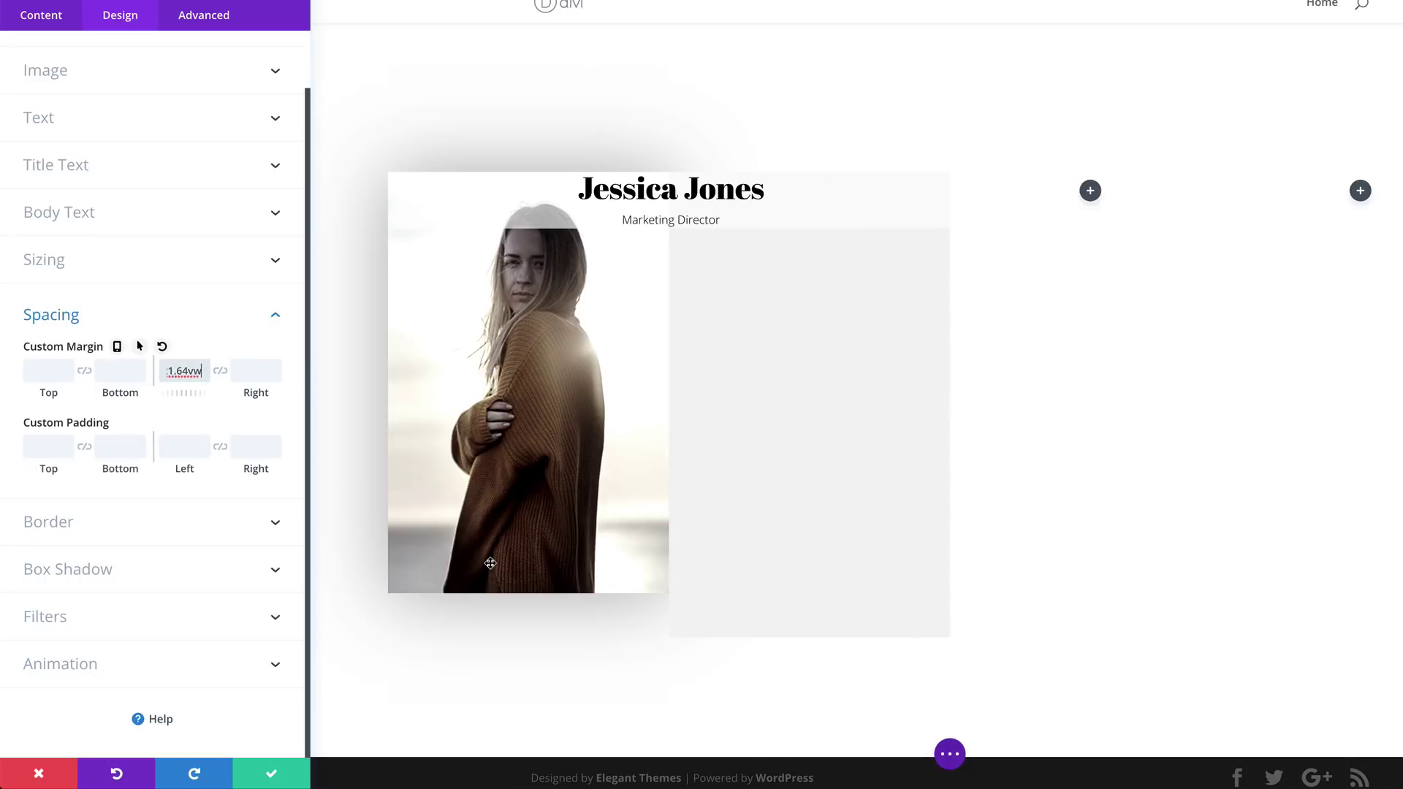
{"action": "key", "text": "Home"}
{"action": "type", "text": "-2"}
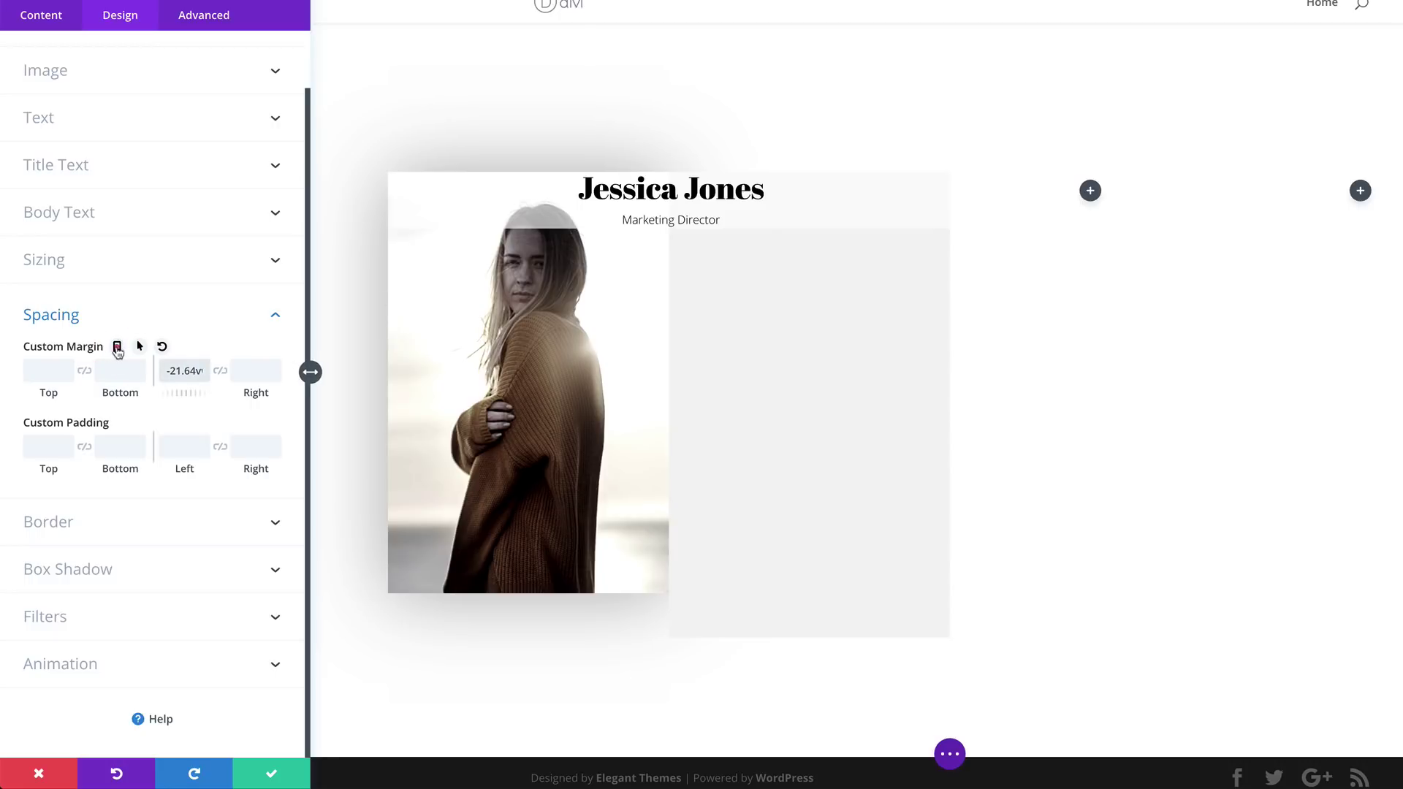
Enable responsive margins, set tablet left margin 46.1vw, and remove the phone margin's minus sign.
{"action": "left_click", "coordinate": [117, 348]}
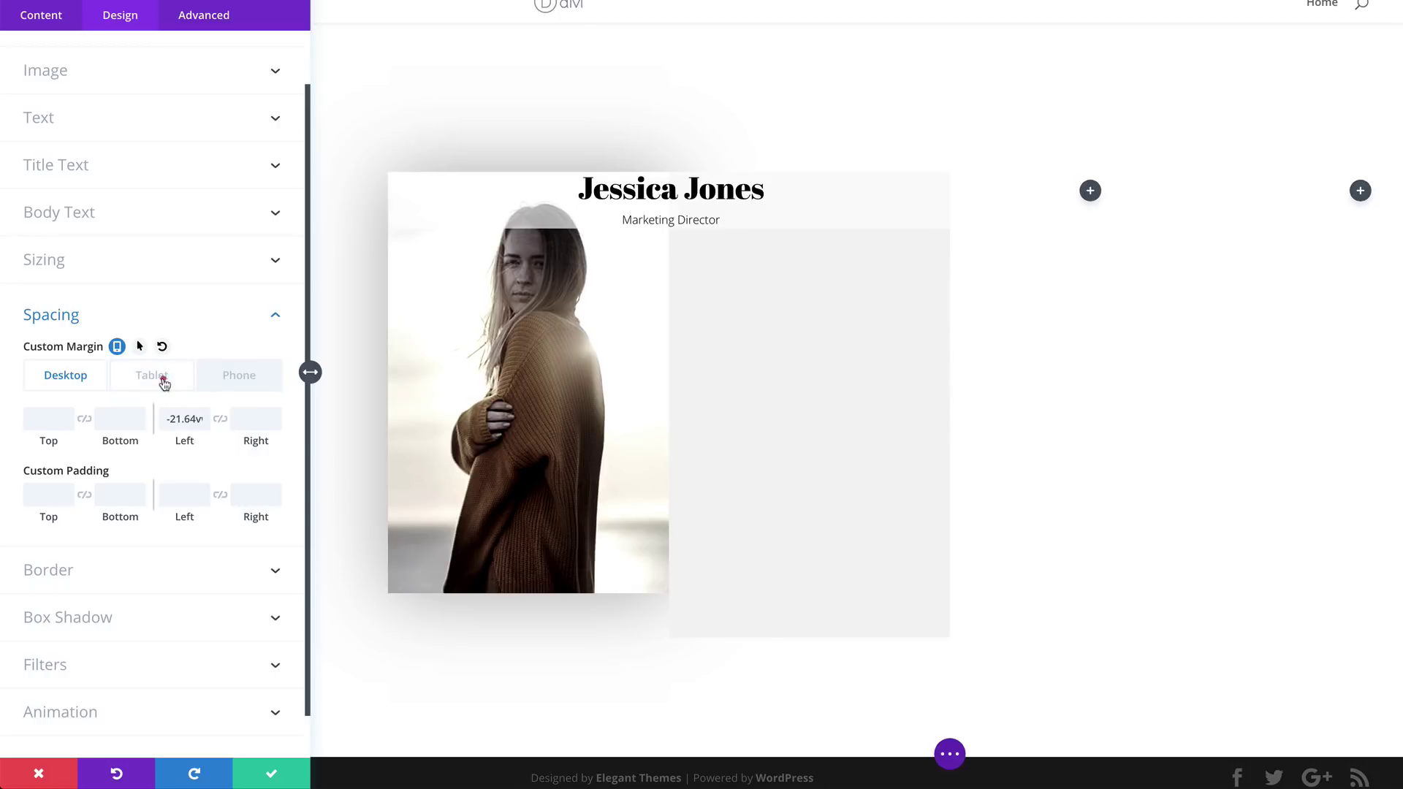
{"action": "left_click", "coordinate": [163, 380]}
{"action": "left_click", "coordinate": [179, 420]}
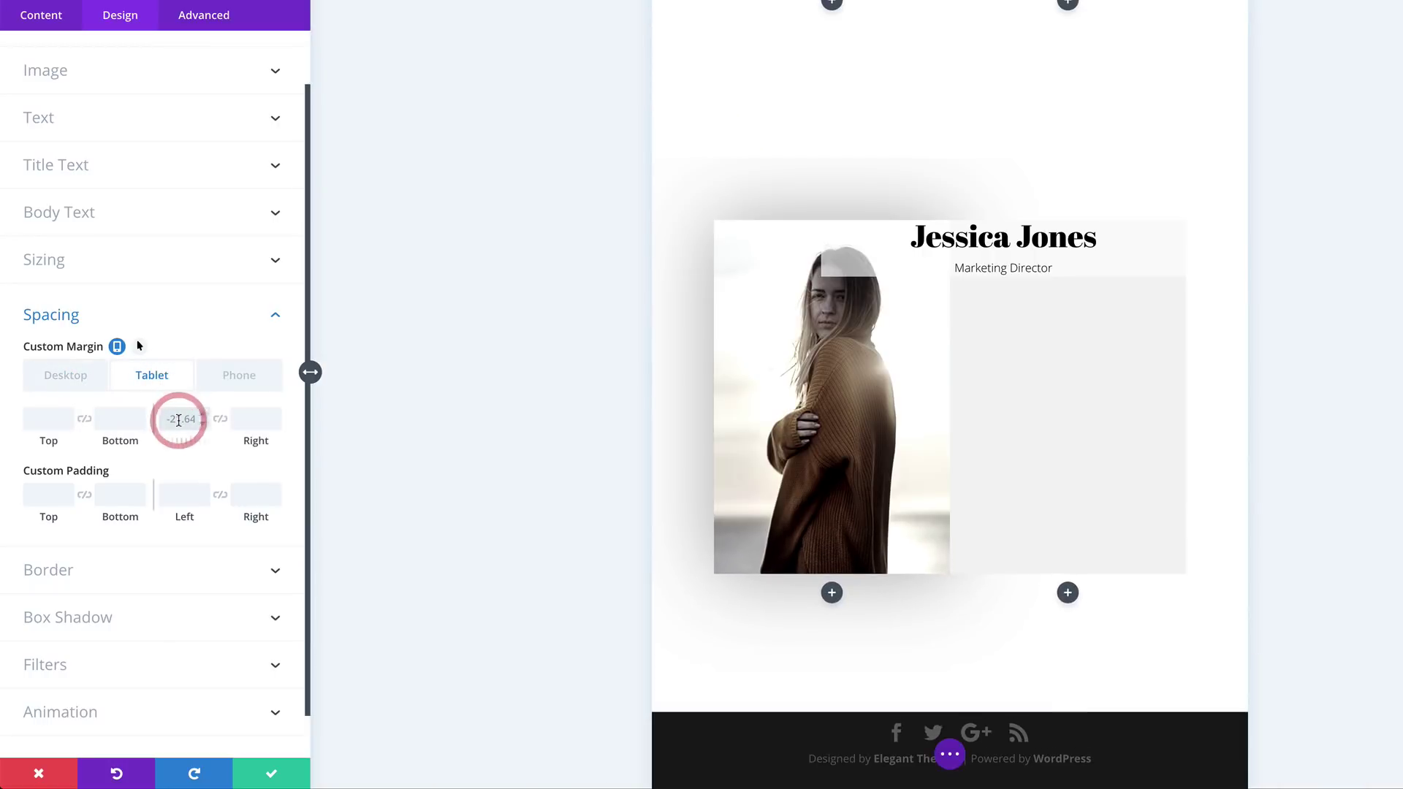
{"action": "type", "text": "46.1vw"}
{"action": "left_click", "coordinate": [241, 379]}
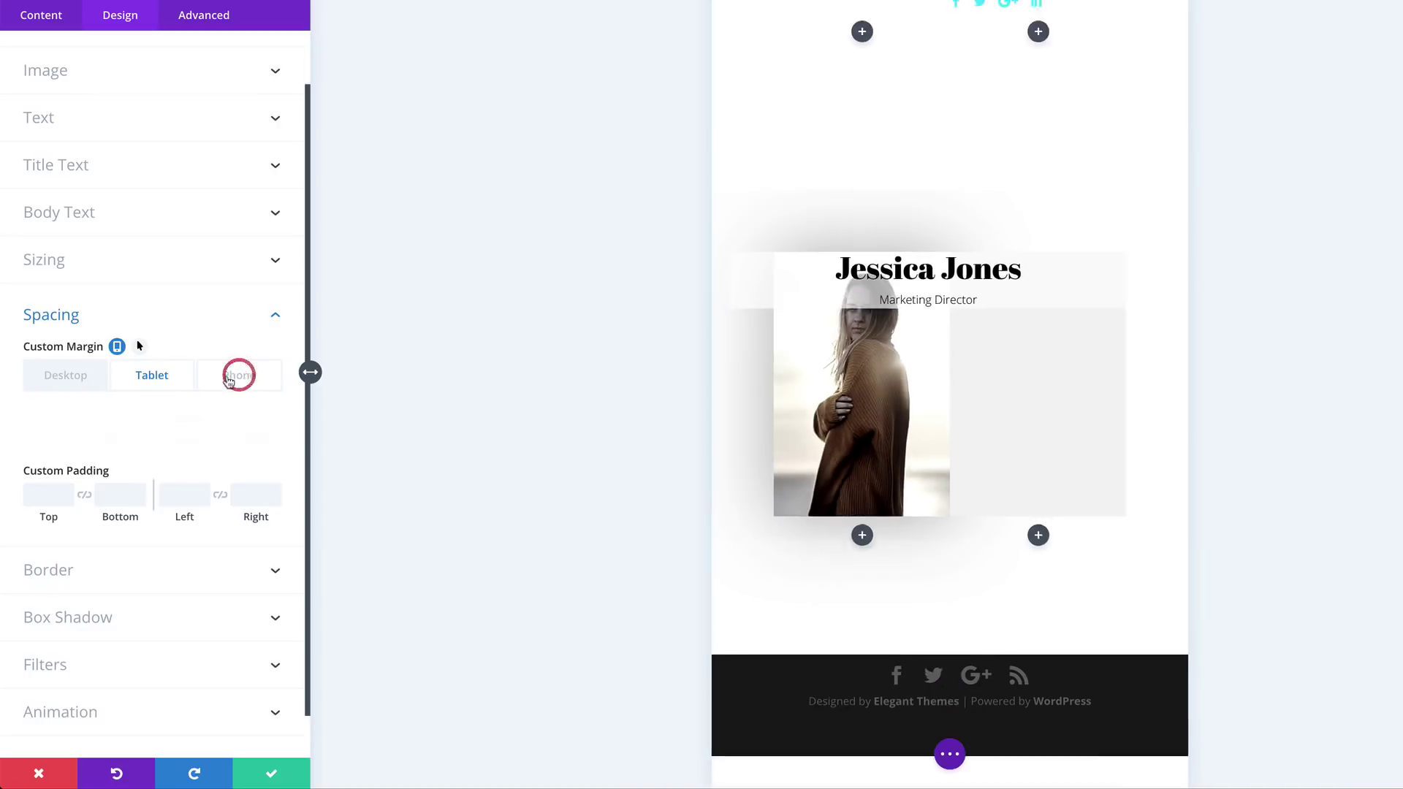
{"action": "left_click", "coordinate": [173, 418]}
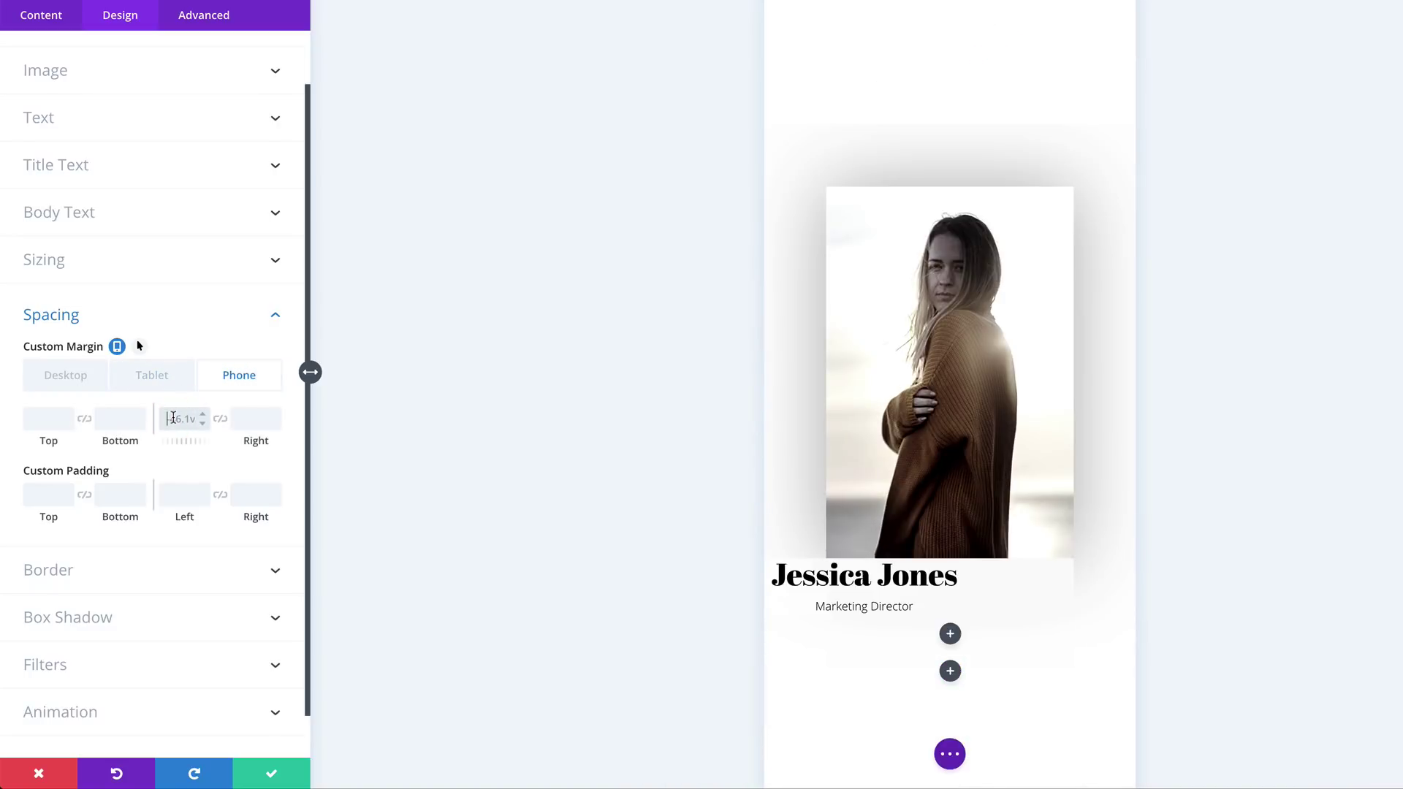
{"action": "key", "text": "BackSpace"}
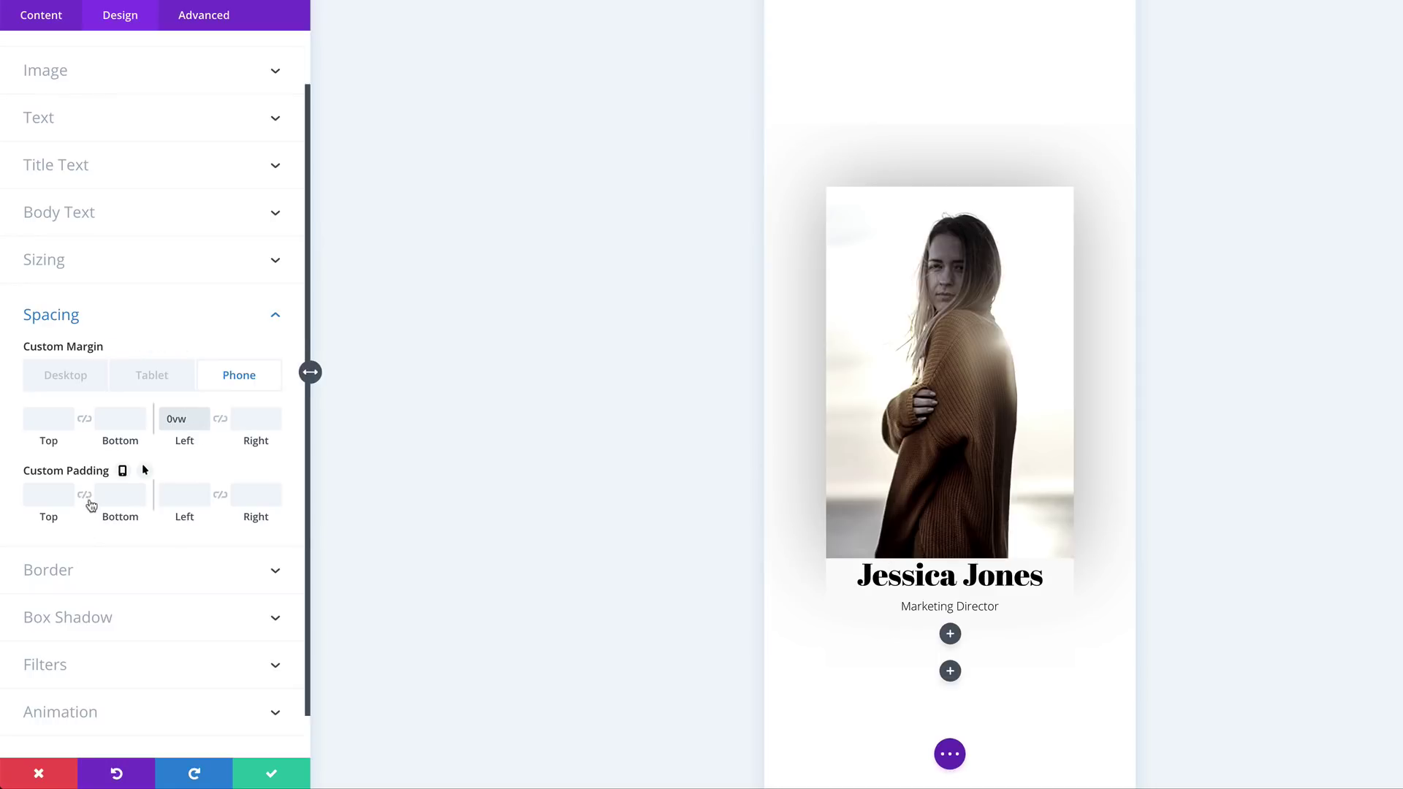
Give the card 30px top padding with matching bottom padding on desktop.
{"action": "left_click", "coordinate": [73, 379]}
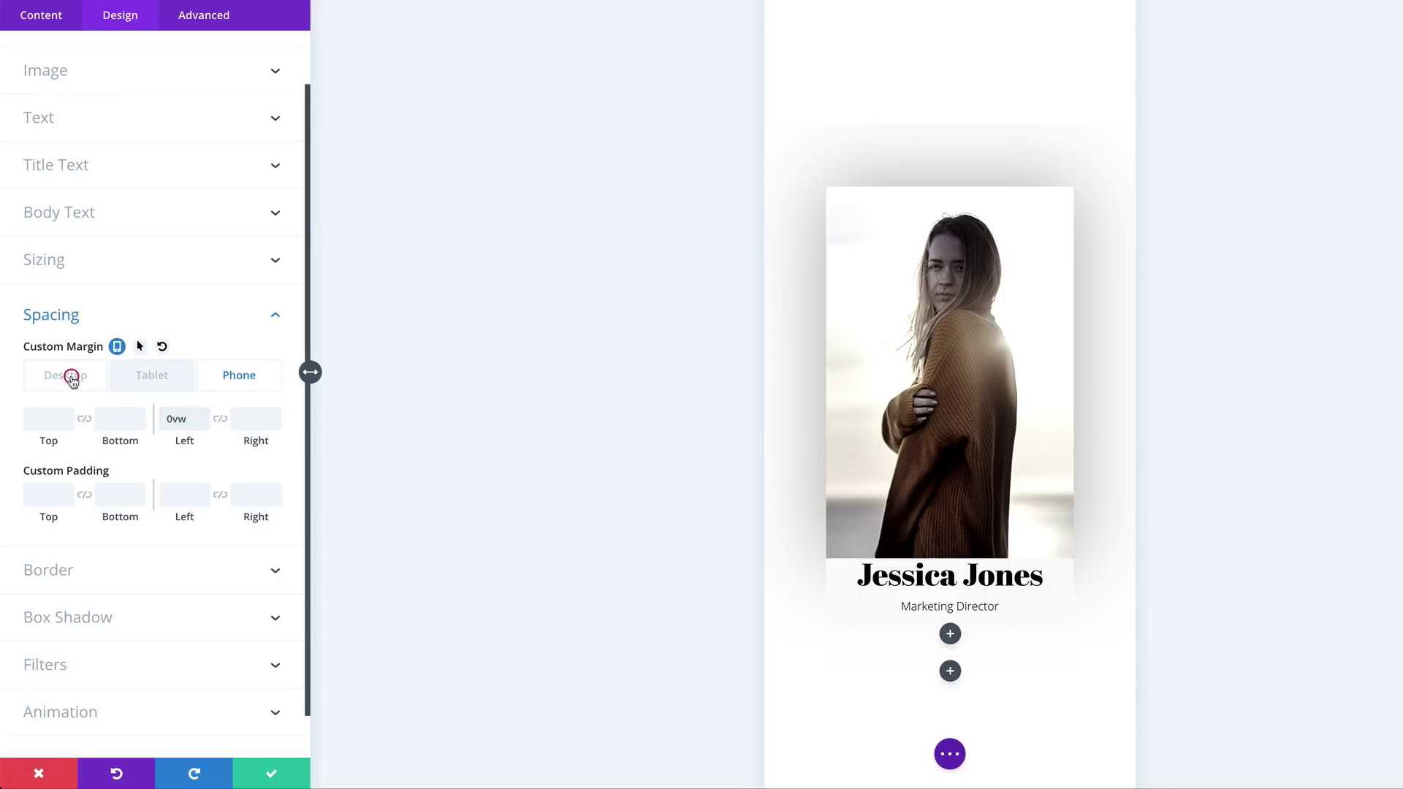
{"action": "left_click", "coordinate": [48, 494]}
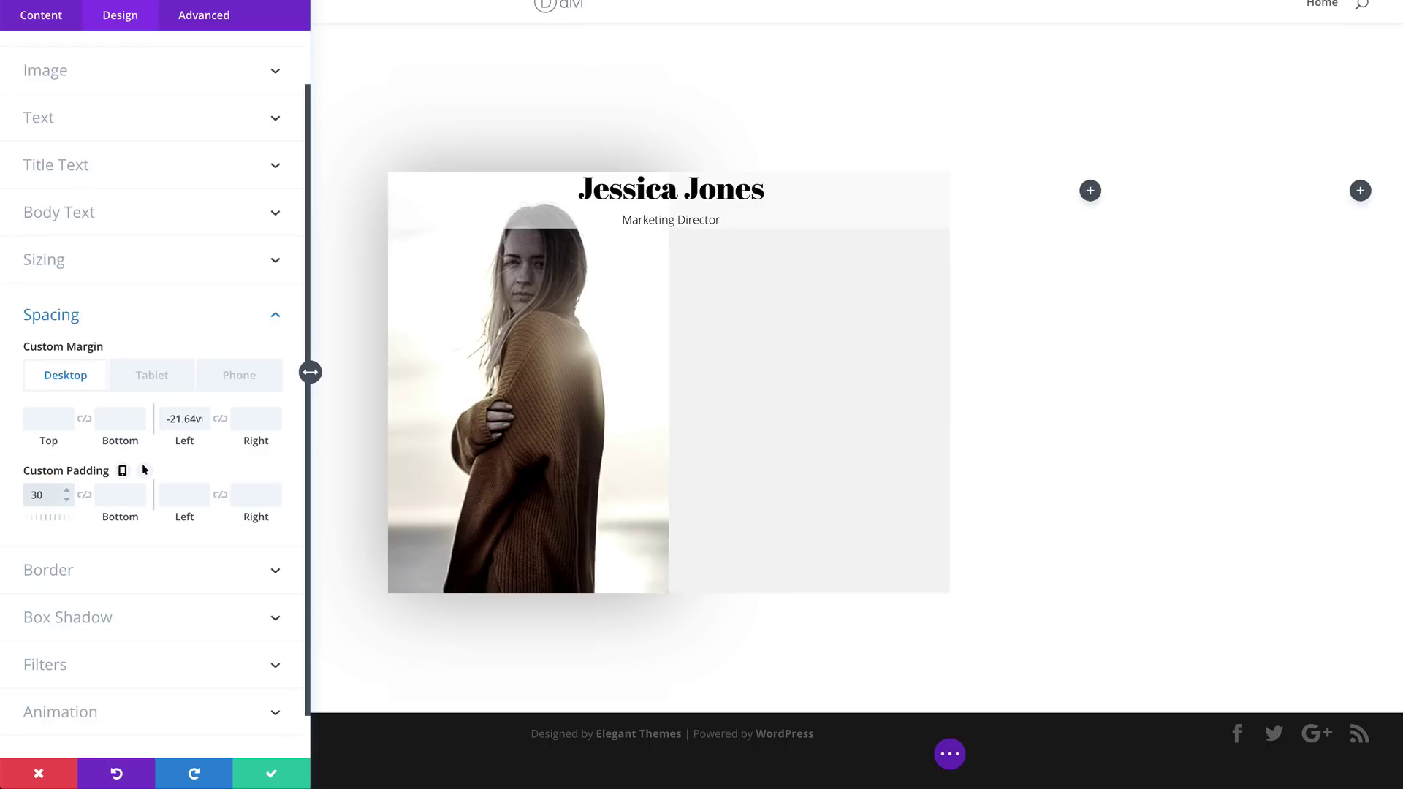
{"action": "left_click", "coordinate": [85, 494]}
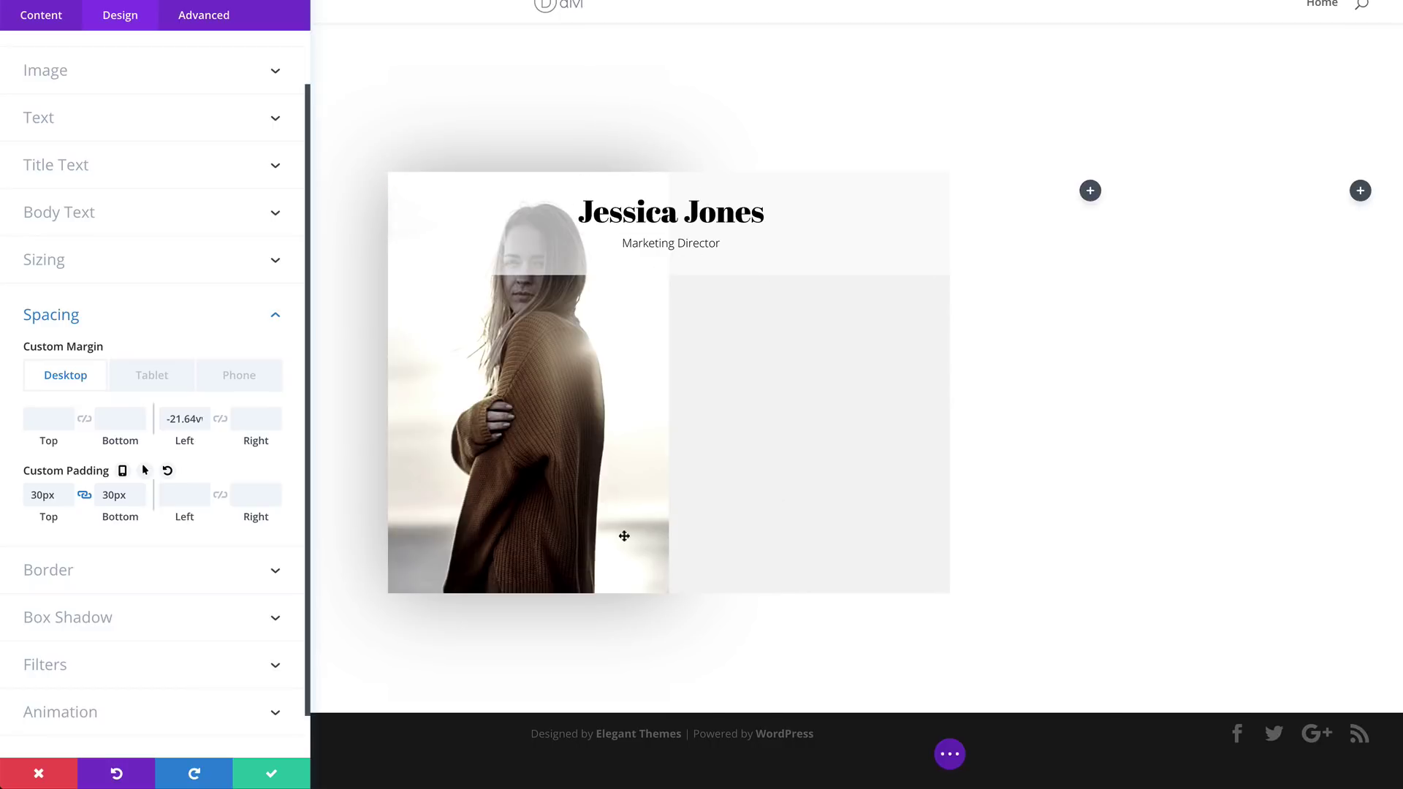
Apply the first box shadow preset with 80px blur strength and save the card.
{"action": "left_click", "coordinate": [102, 617]}
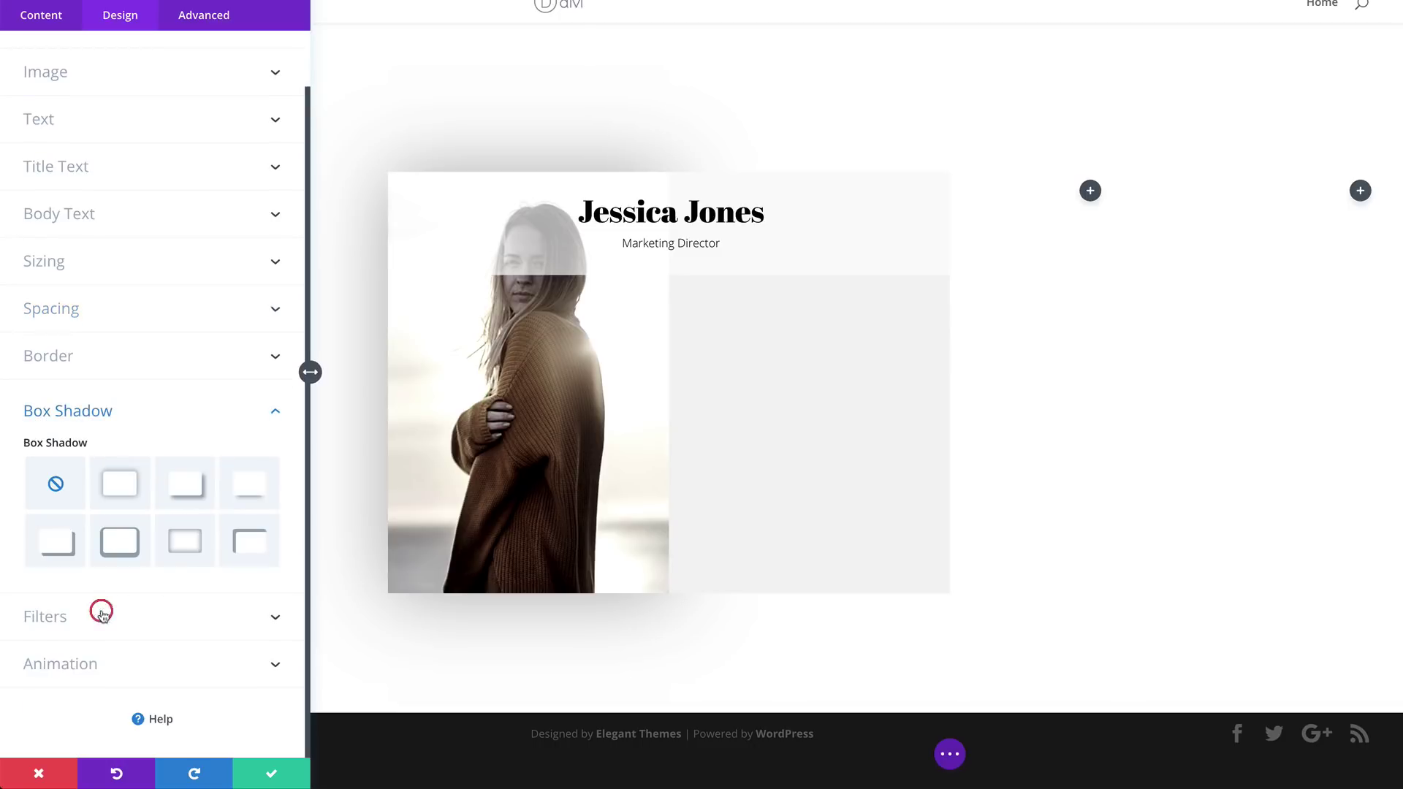
{"action": "left_click", "coordinate": [119, 482]}
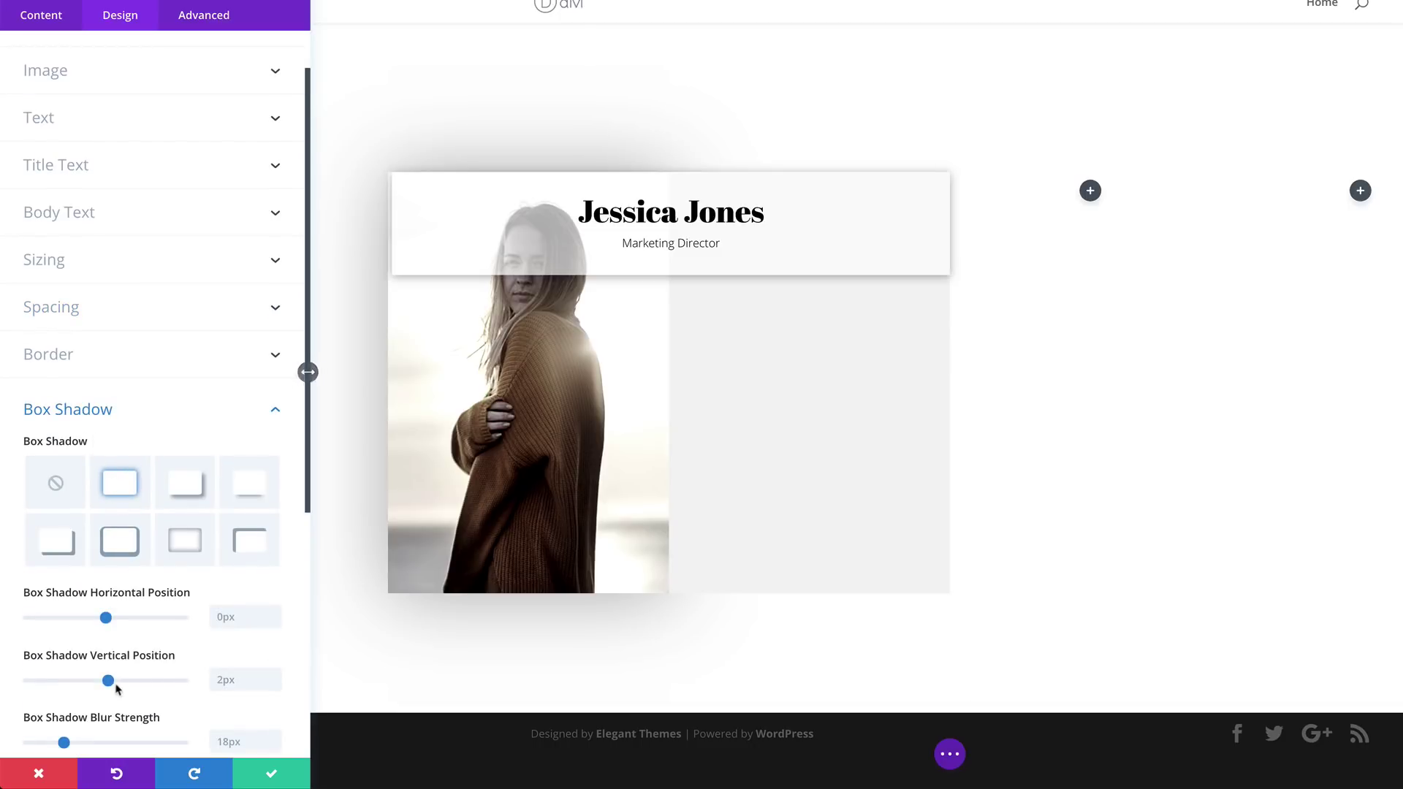
{"action": "scroll", "coordinate": [176, 661], "scroll_direction": "down", "scroll_amount": 3}
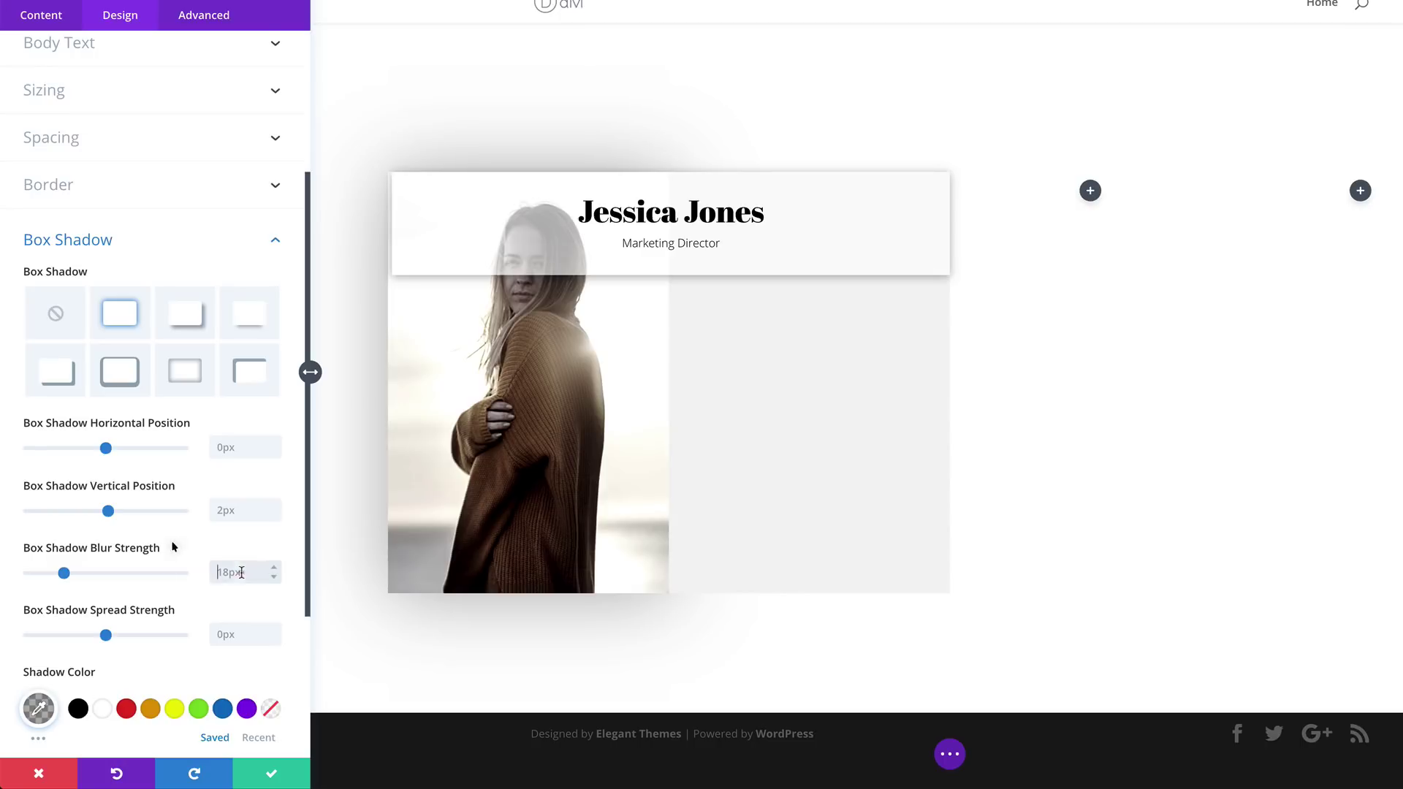
{"action": "type", "text": "80"}
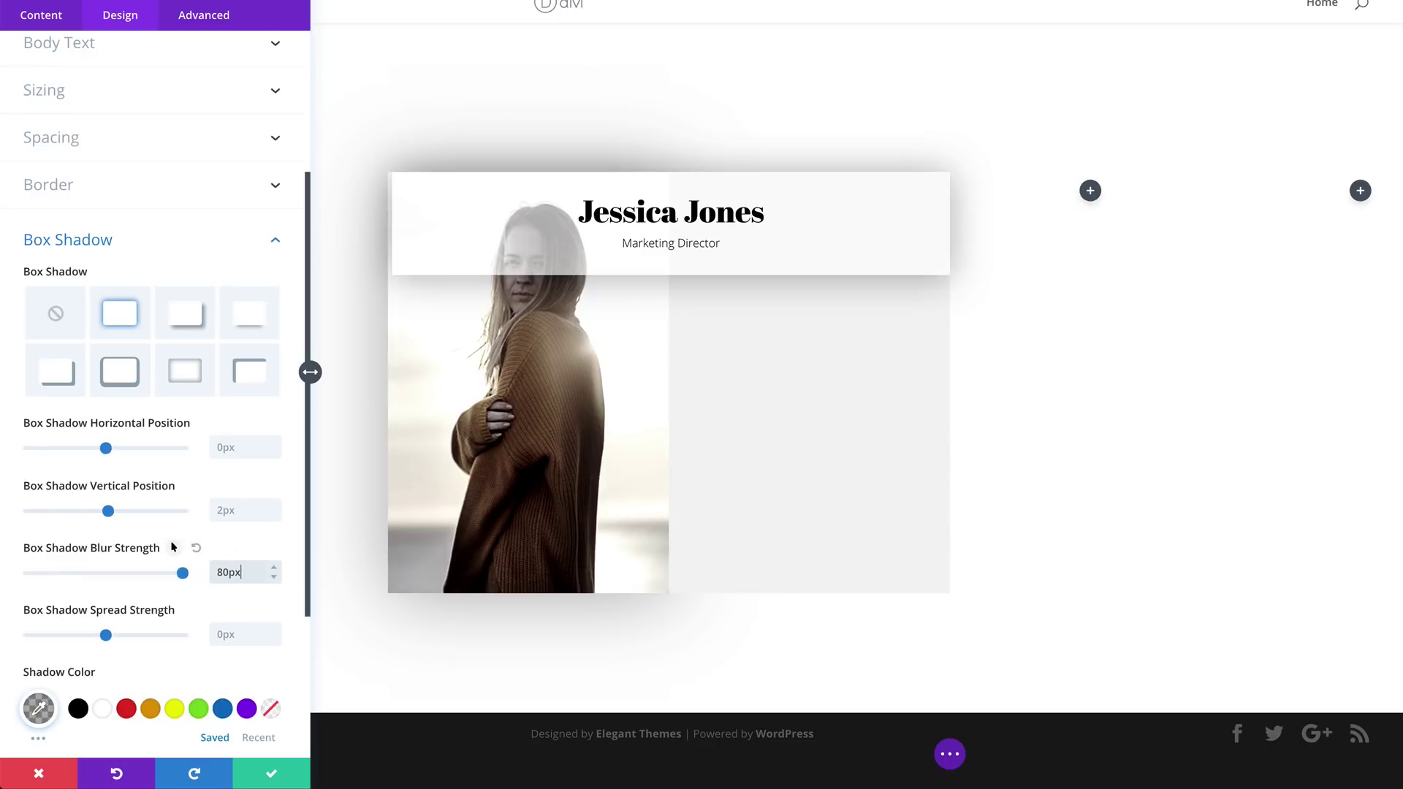
{"action": "left_click", "coordinate": [273, 772]}
Insert another Person module beside the portrait via the 'pers' search.
{"action": "mouse_move", "coordinate": [443, 202]}
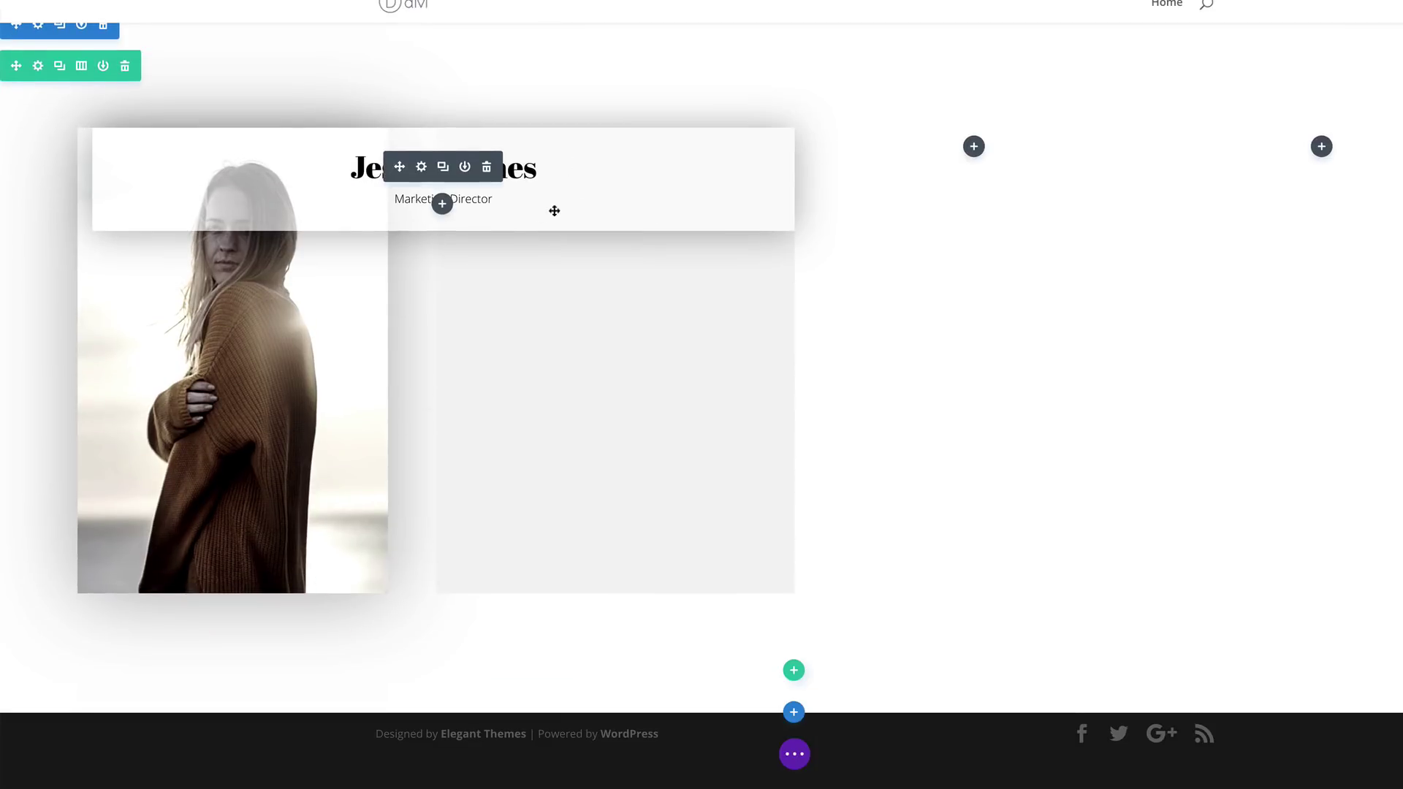
{"action": "left_click", "coordinate": [442, 204]}
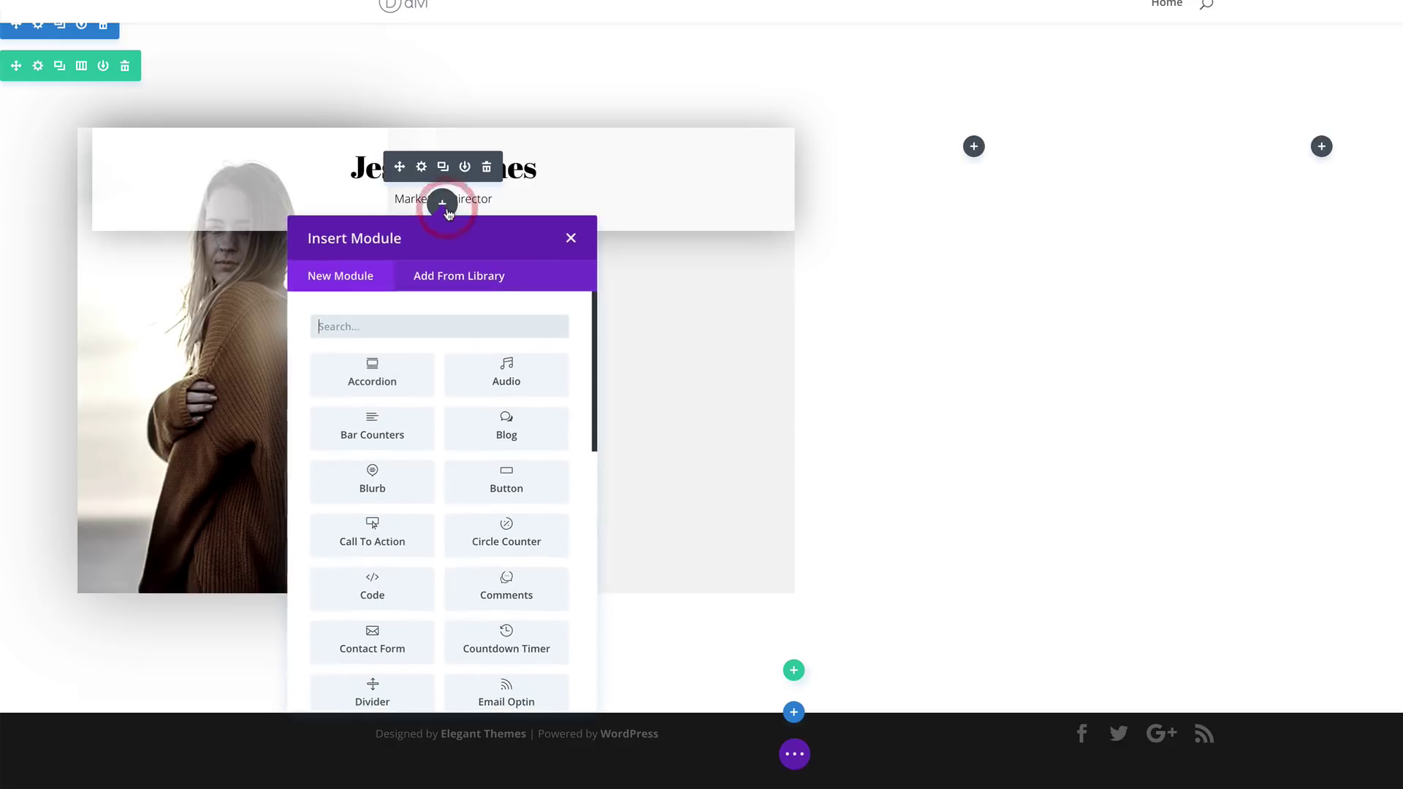
{"action": "type", "text": "pers"}
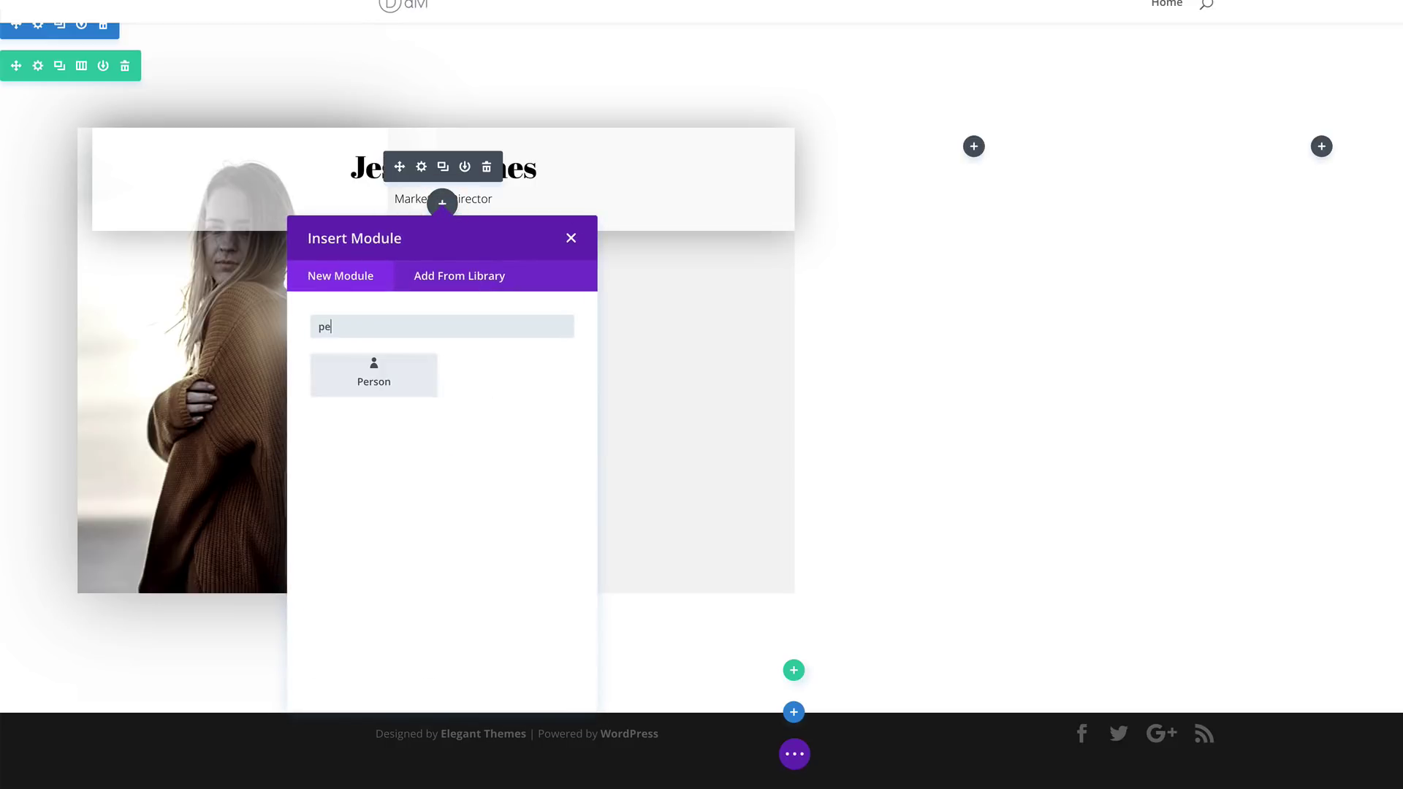
{"action": "left_click", "coordinate": [402, 377]}
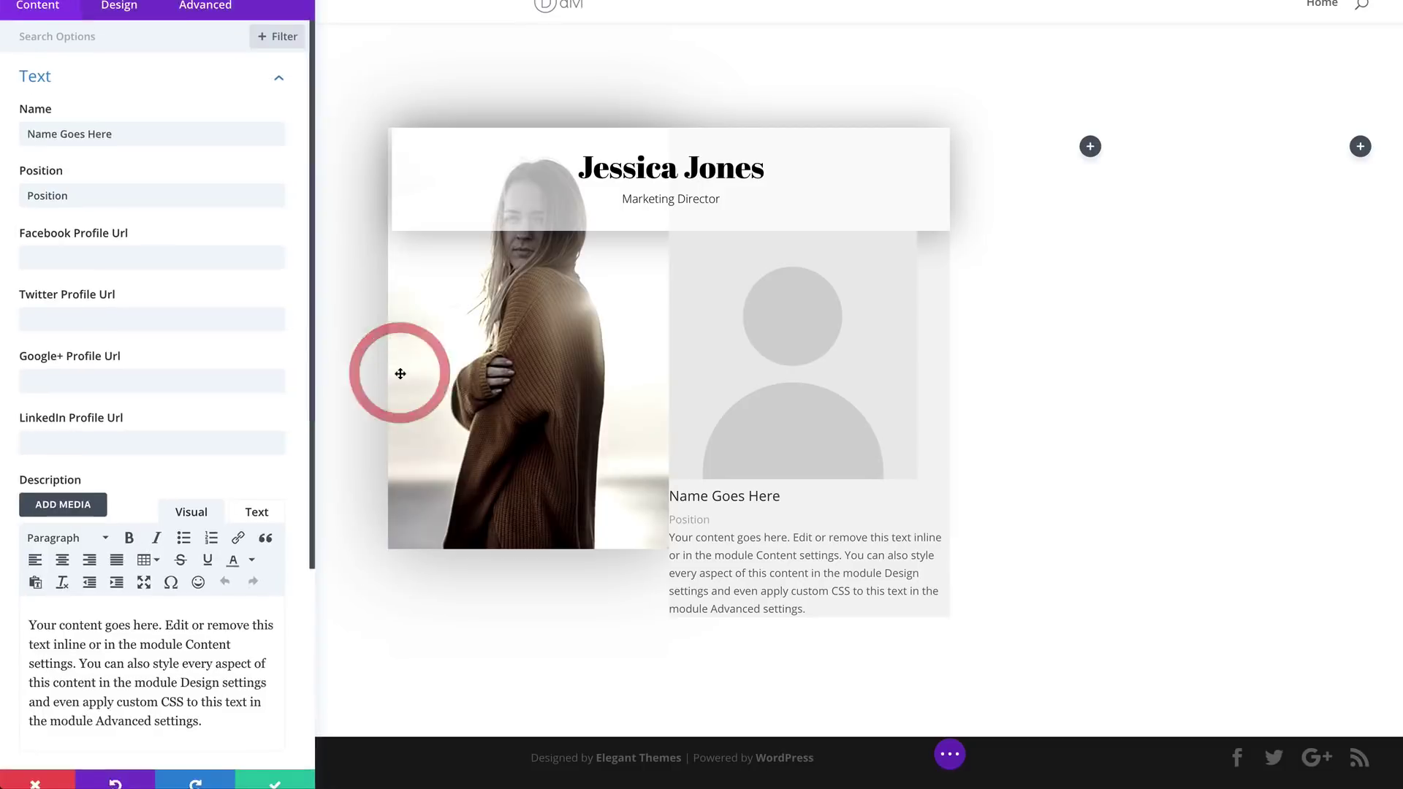
Set the Facebook, Twitter, Google+ and LinkedIn profile links to '#'.
{"action": "left_click", "coordinate": [89, 254]}
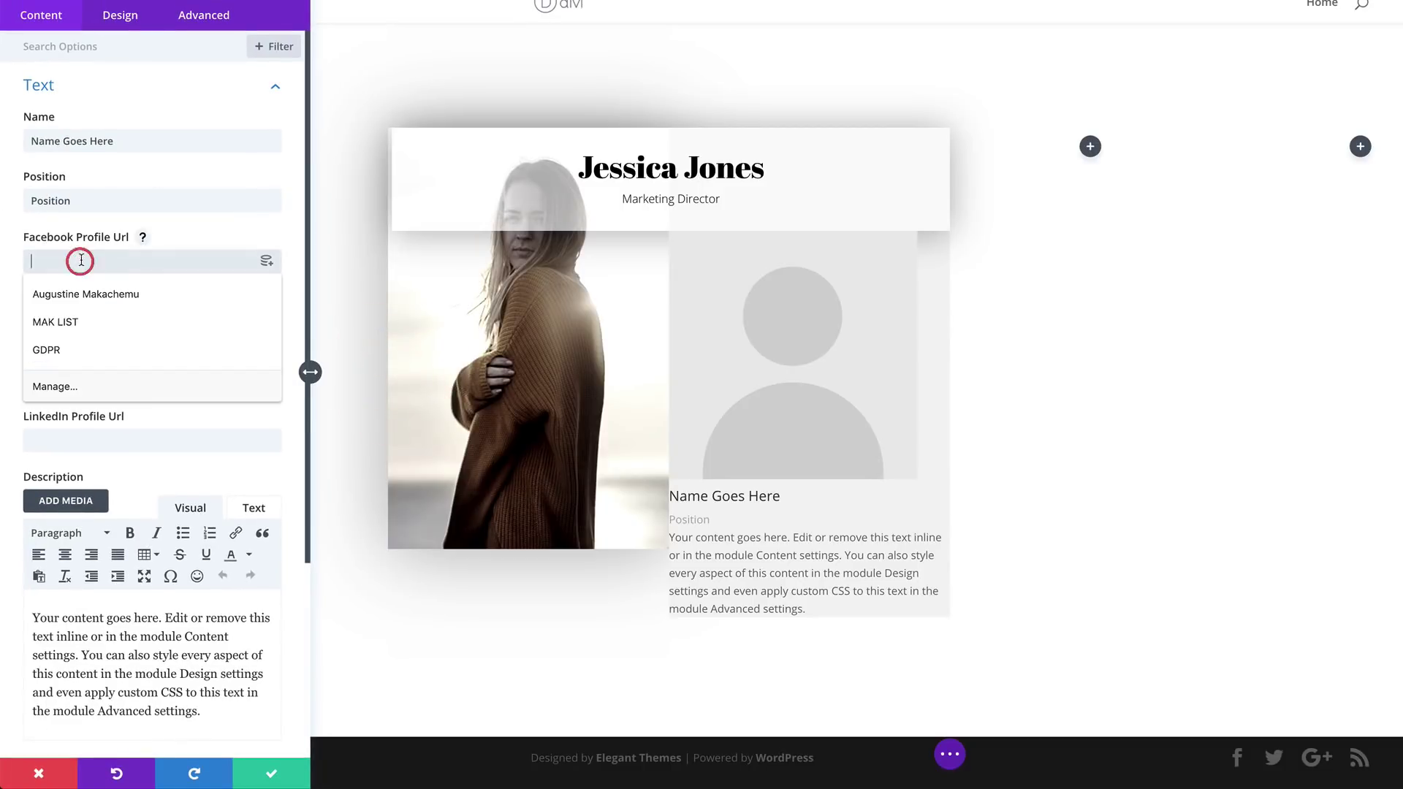
{"action": "left_click", "coordinate": [185, 226]}
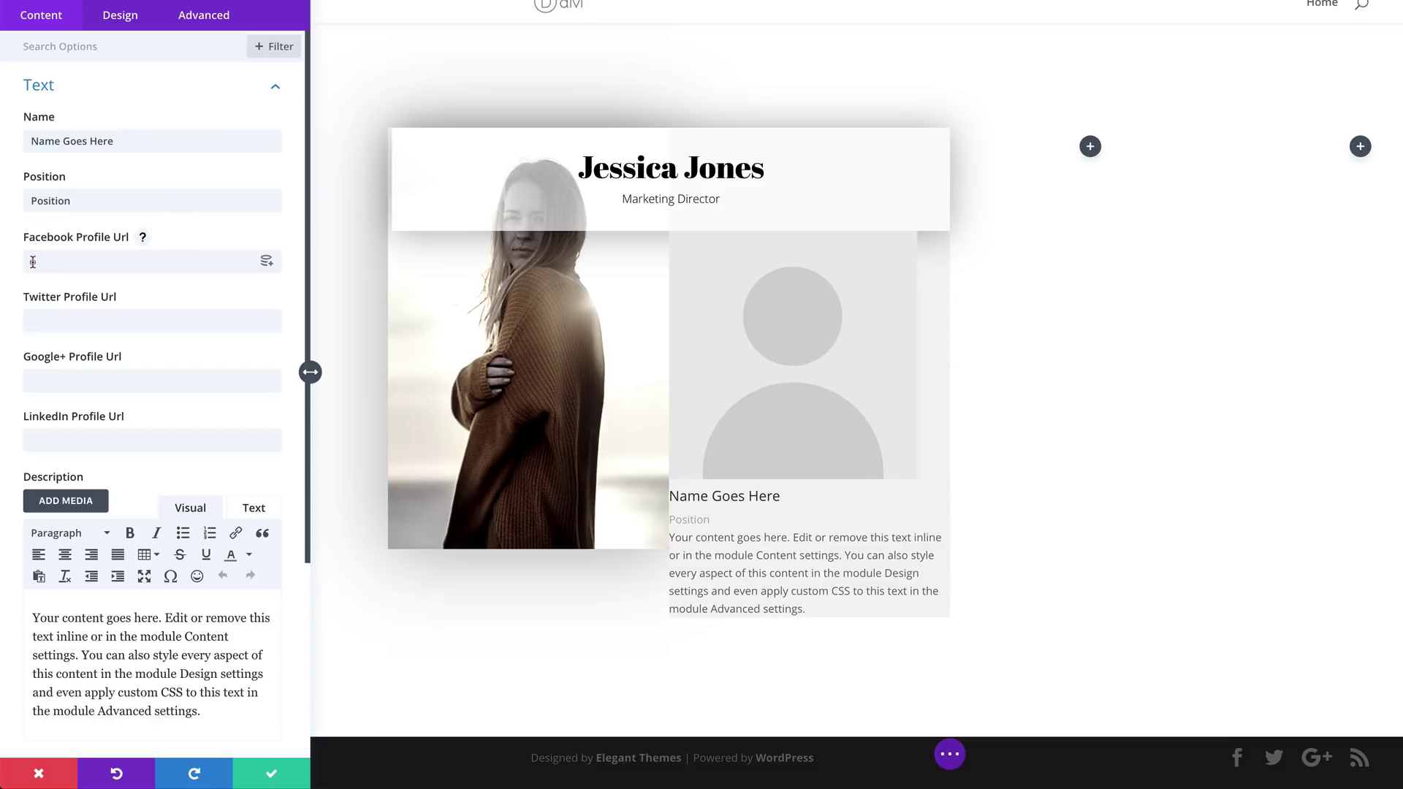
{"action": "left_click", "coordinate": [33, 262]}
{"action": "type", "text": "#"}
{"action": "left_click", "coordinate": [6, 277]}
{"action": "left_click", "coordinate": [64, 320]}
{"action": "type", "text": "#"}
{"action": "left_click", "coordinate": [67, 380]}
{"action": "type", "text": "#"}
{"action": "left_click", "coordinate": [63, 440]}
{"action": "type", "text": "#"}
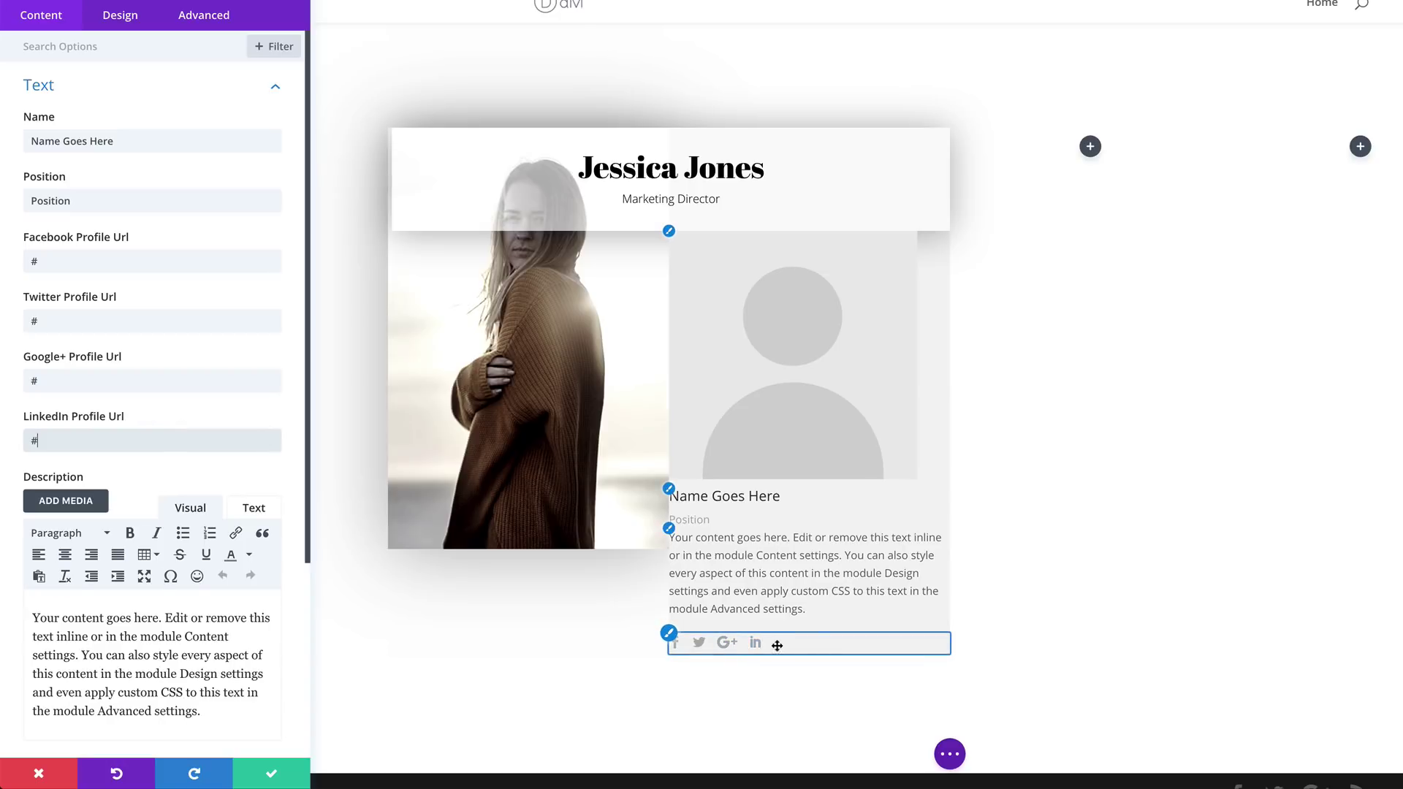
Remove the placeholder image and clear the name and position fields.
{"action": "scroll", "coordinate": [204, 411], "scroll_direction": "down", "scroll_amount": 4}
{"action": "left_click", "coordinate": [72, 537]}
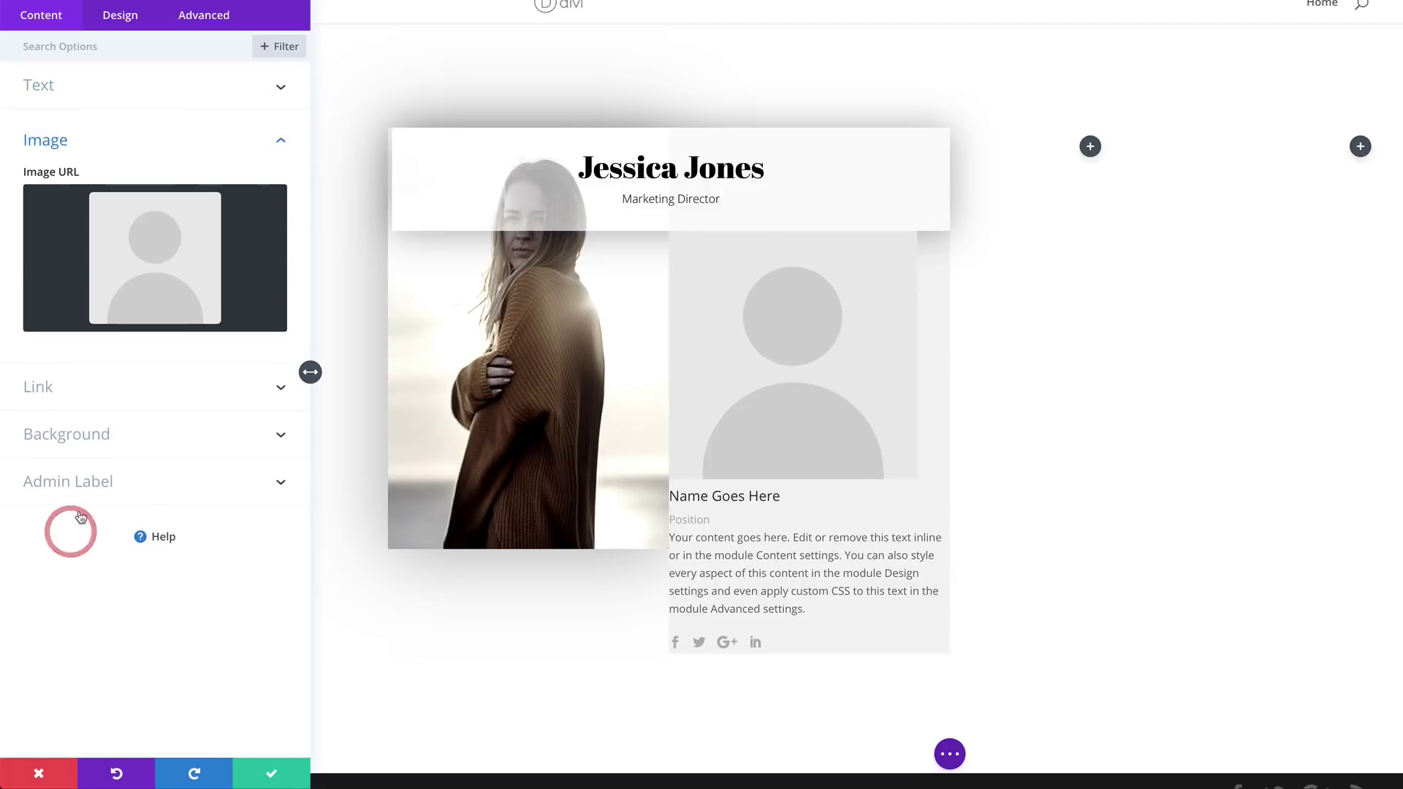
{"action": "left_click", "coordinate": [267, 209]}
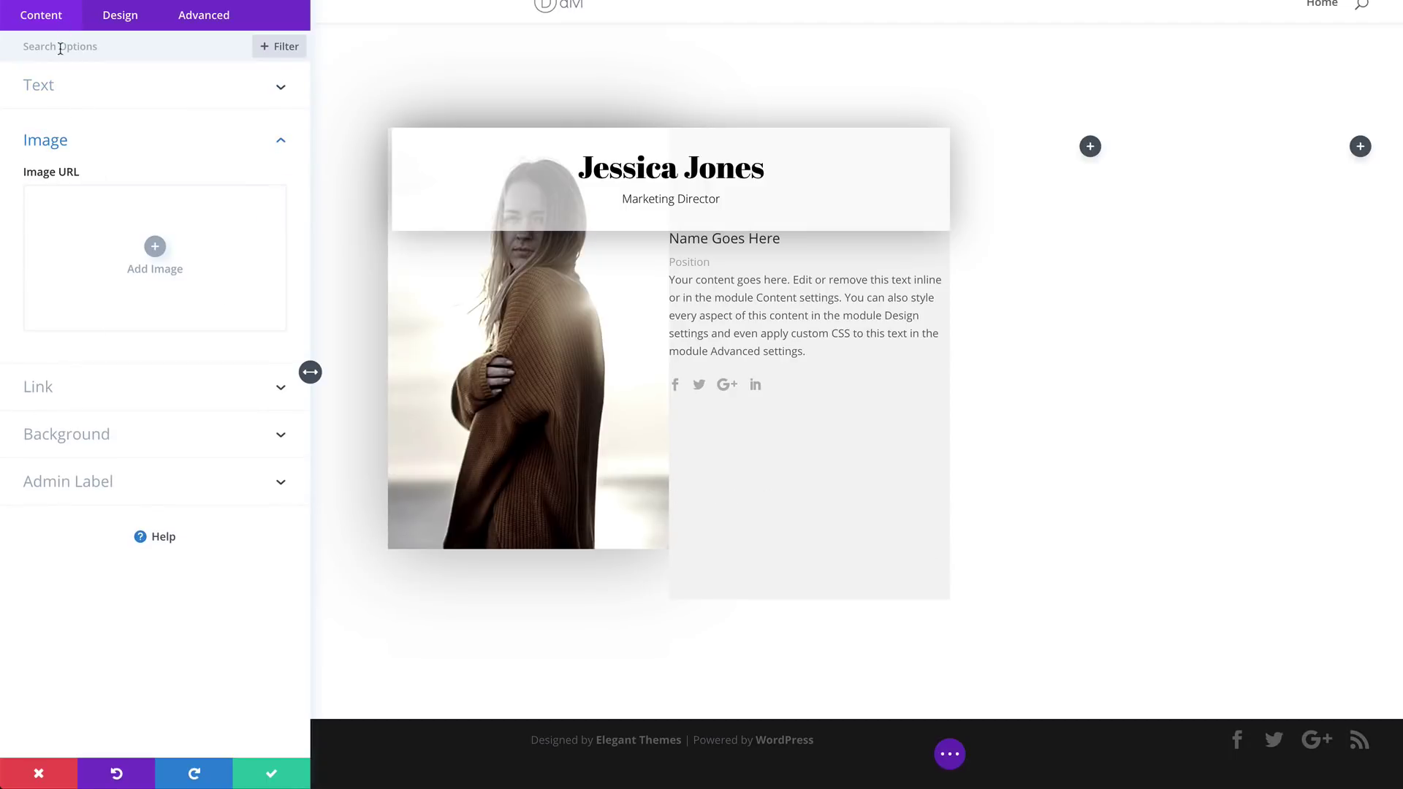
{"action": "left_click", "coordinate": [40, 86]}
{"action": "triple_click", "coordinate": [132, 140]}
{"action": "key", "text": "BackSpace"}
{"action": "triple_click", "coordinate": [110, 192]}
{"action": "key", "text": "BackSpace"}
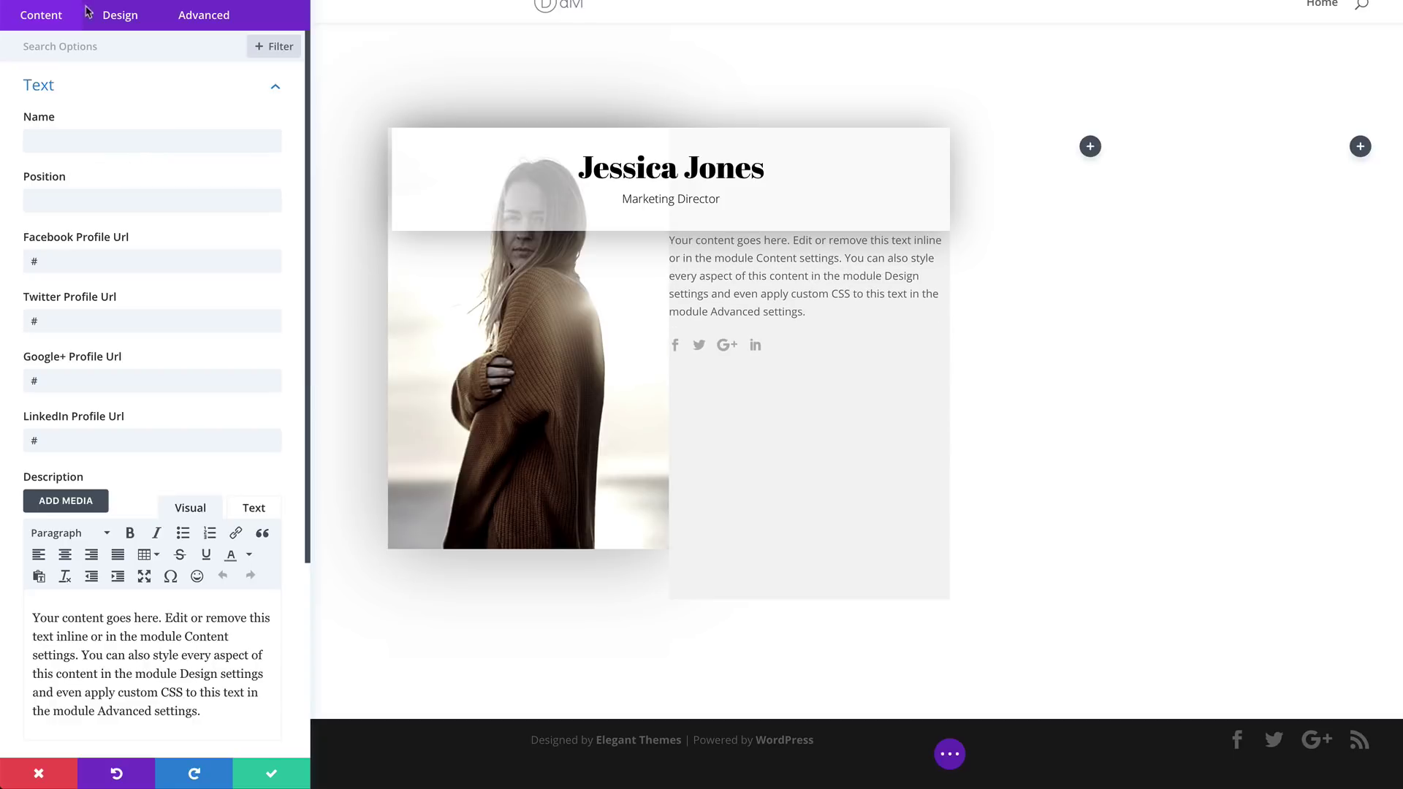
Make the social icons black and give the module a 3vw top margin.
{"action": "left_click", "coordinate": [128, 21]}
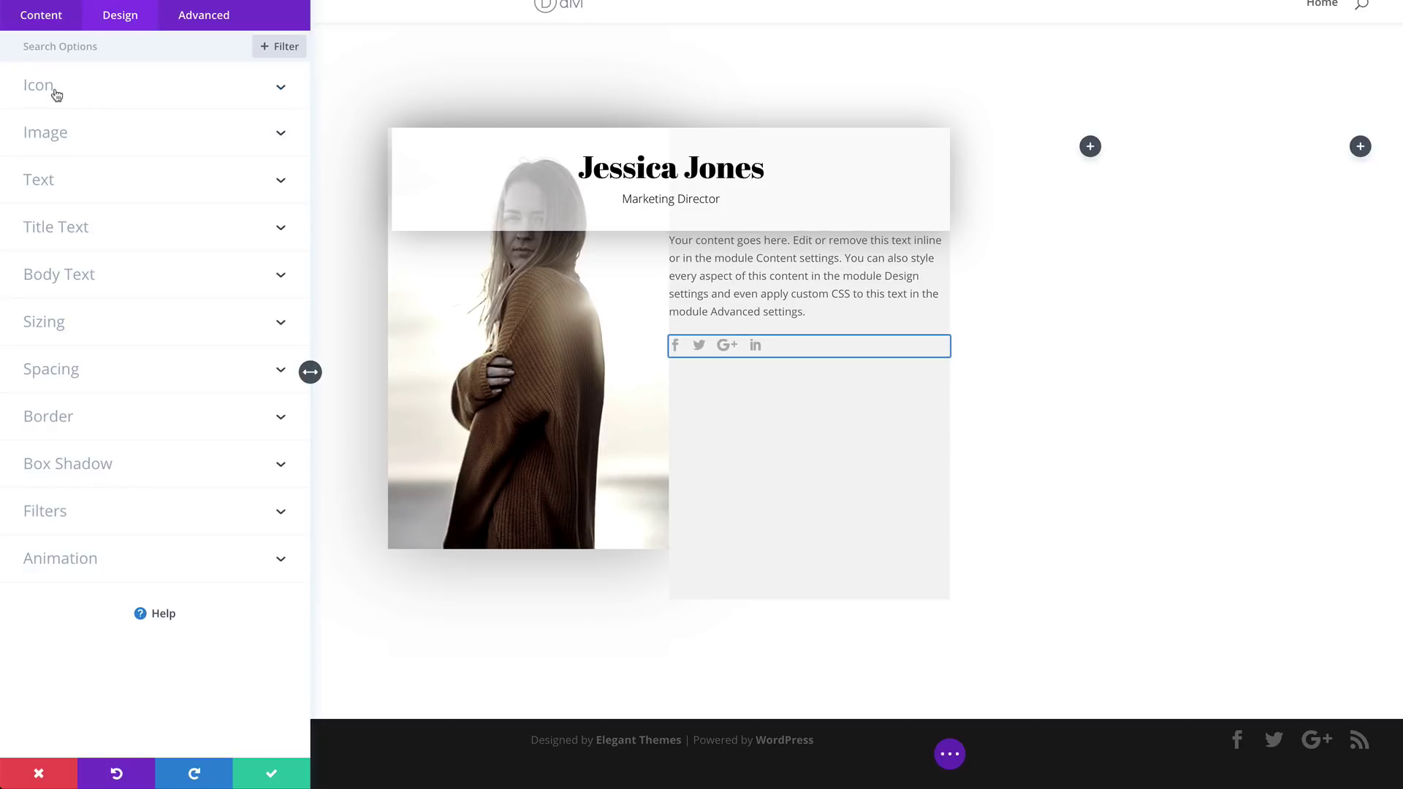
{"action": "left_click", "coordinate": [53, 89]}
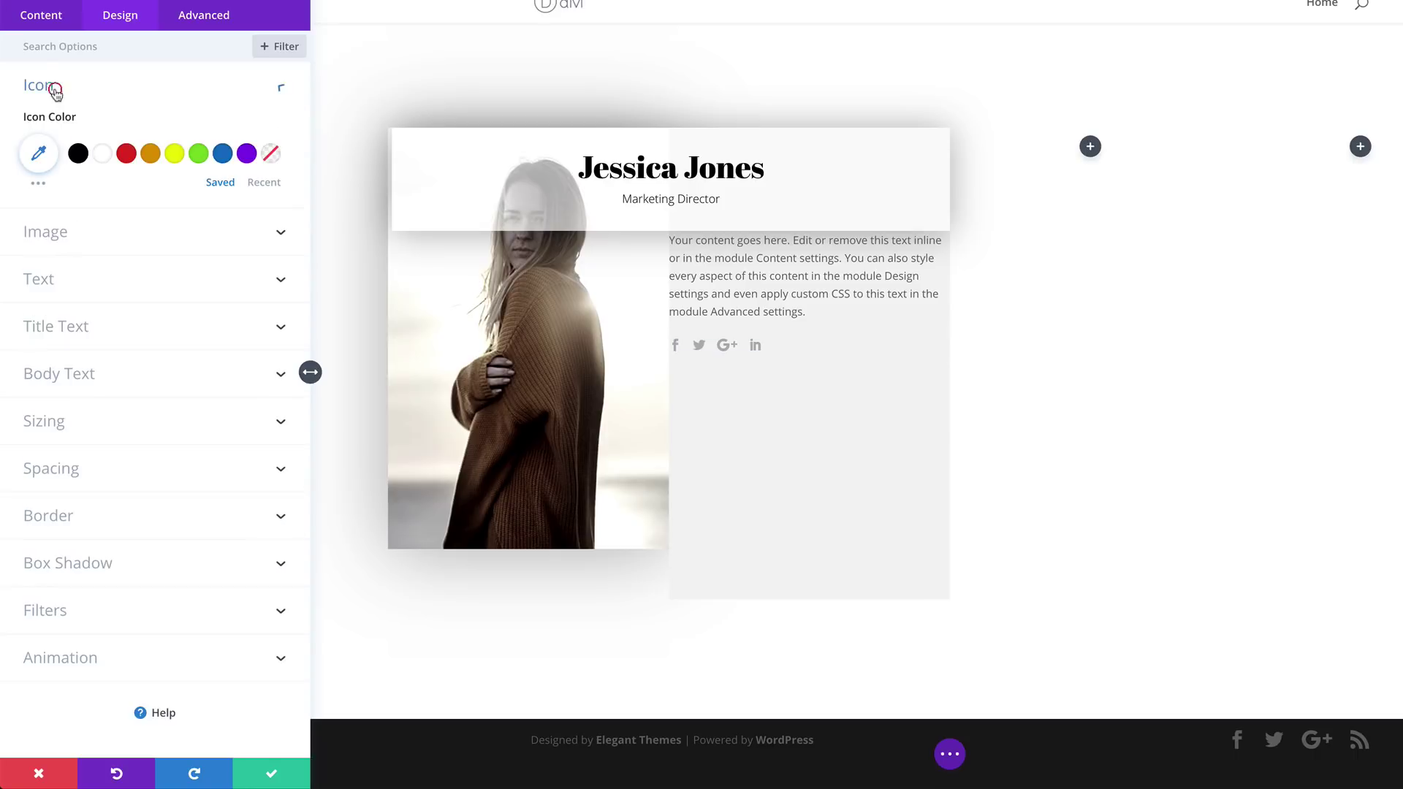
{"action": "left_click", "coordinate": [80, 159]}
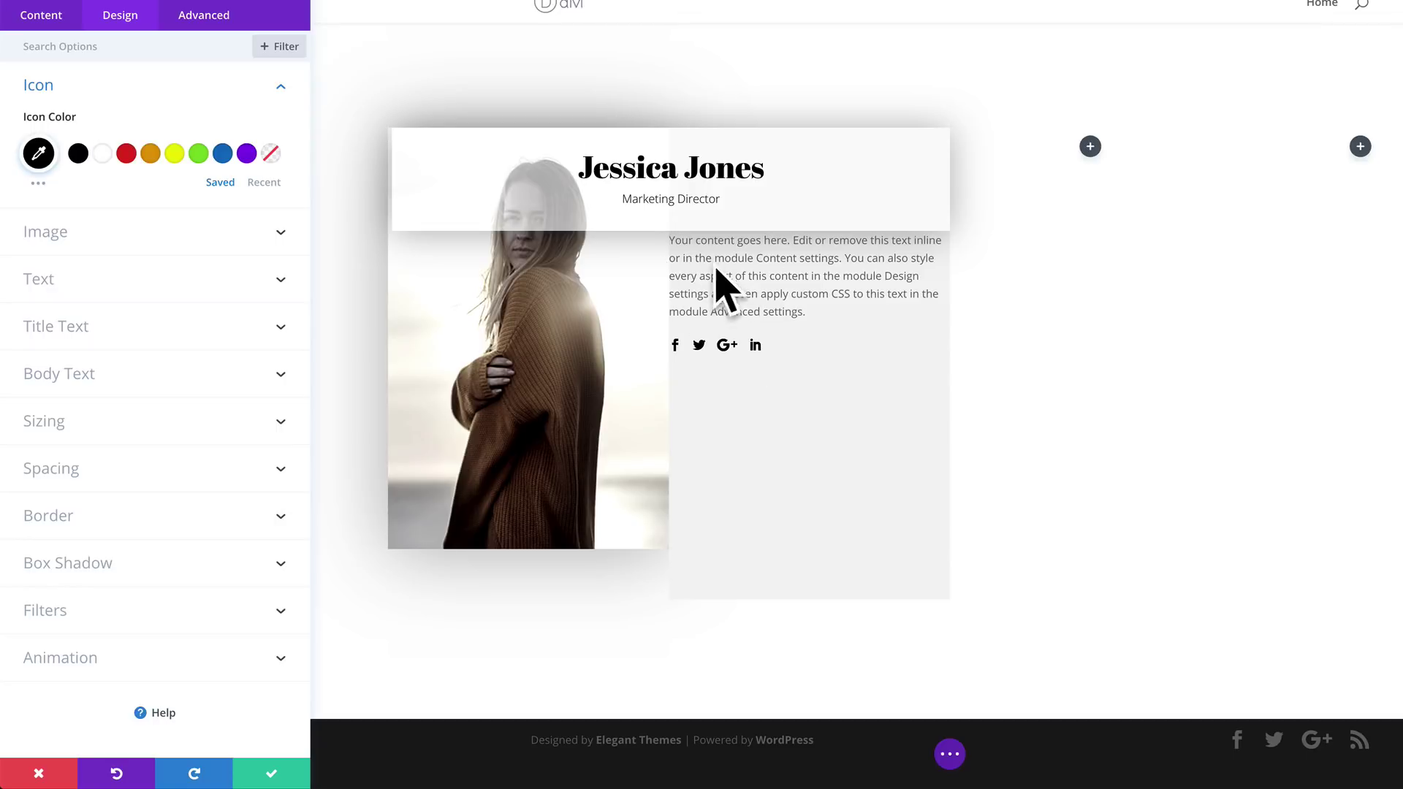
{"action": "left_click", "coordinate": [71, 471]}
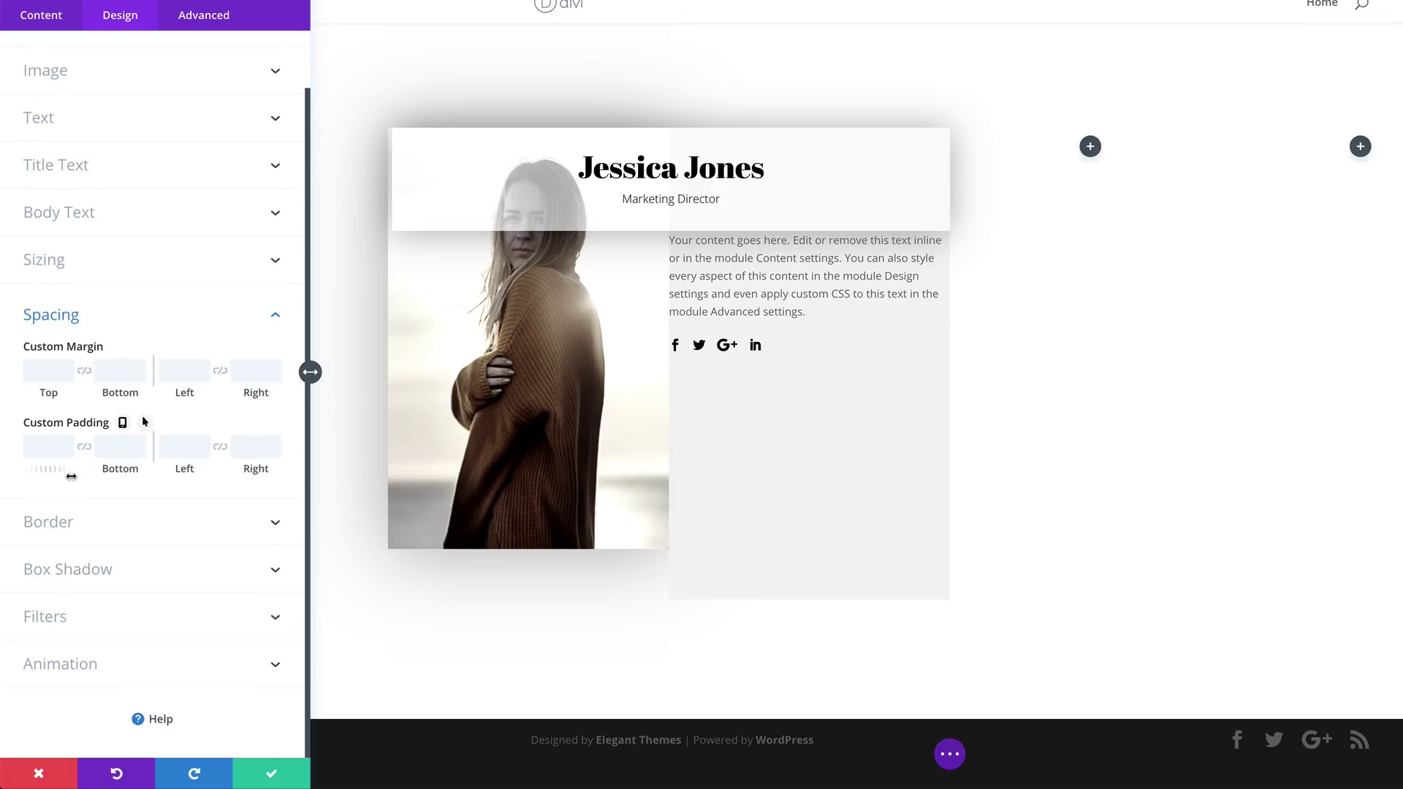
{"action": "left_click", "coordinate": [48, 371]}
{"action": "type", "text": "3vw"}
Set 30px padding on all four sides and save the Person module.
{"action": "left_click", "coordinate": [42, 446]}
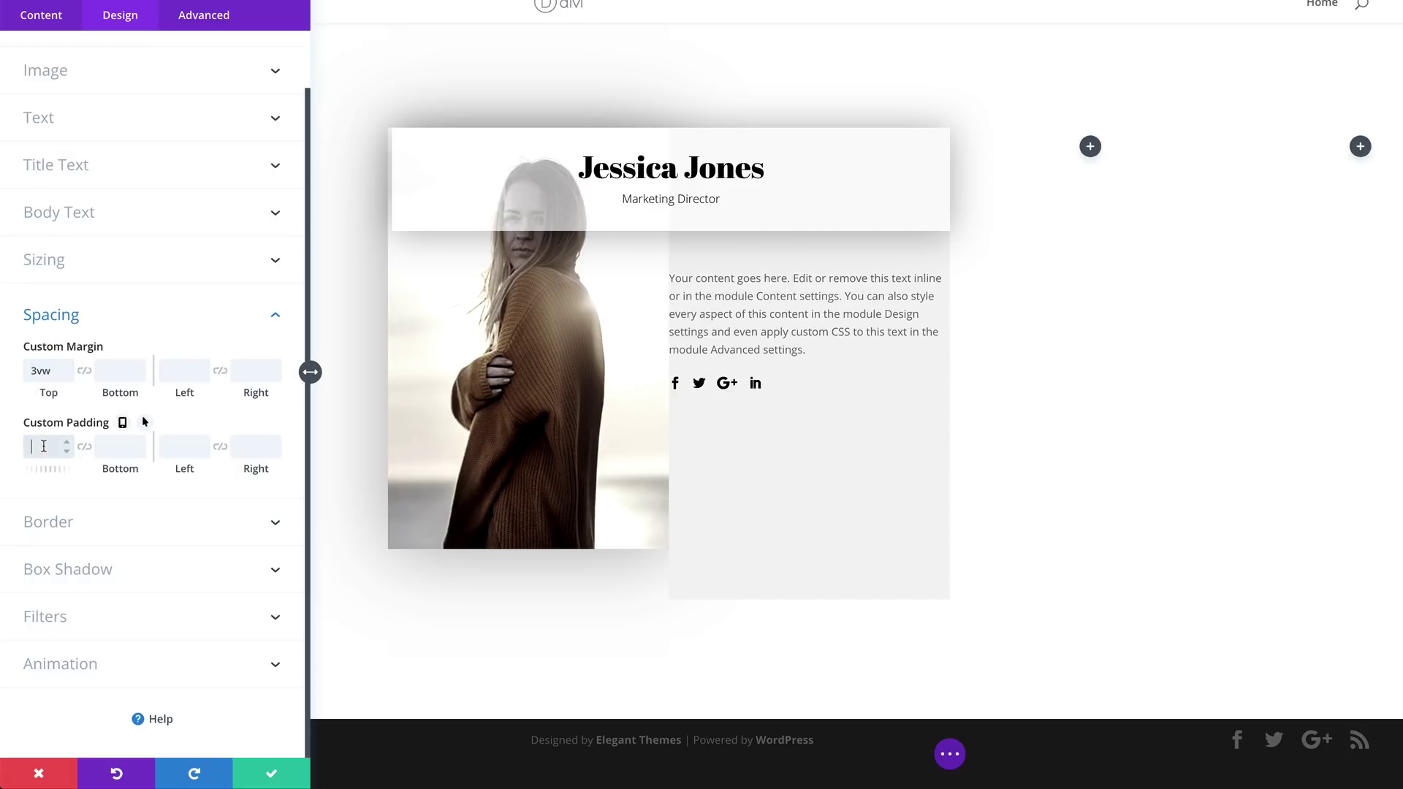
{"action": "type", "text": "30"}
{"action": "left_click", "coordinate": [113, 446]}
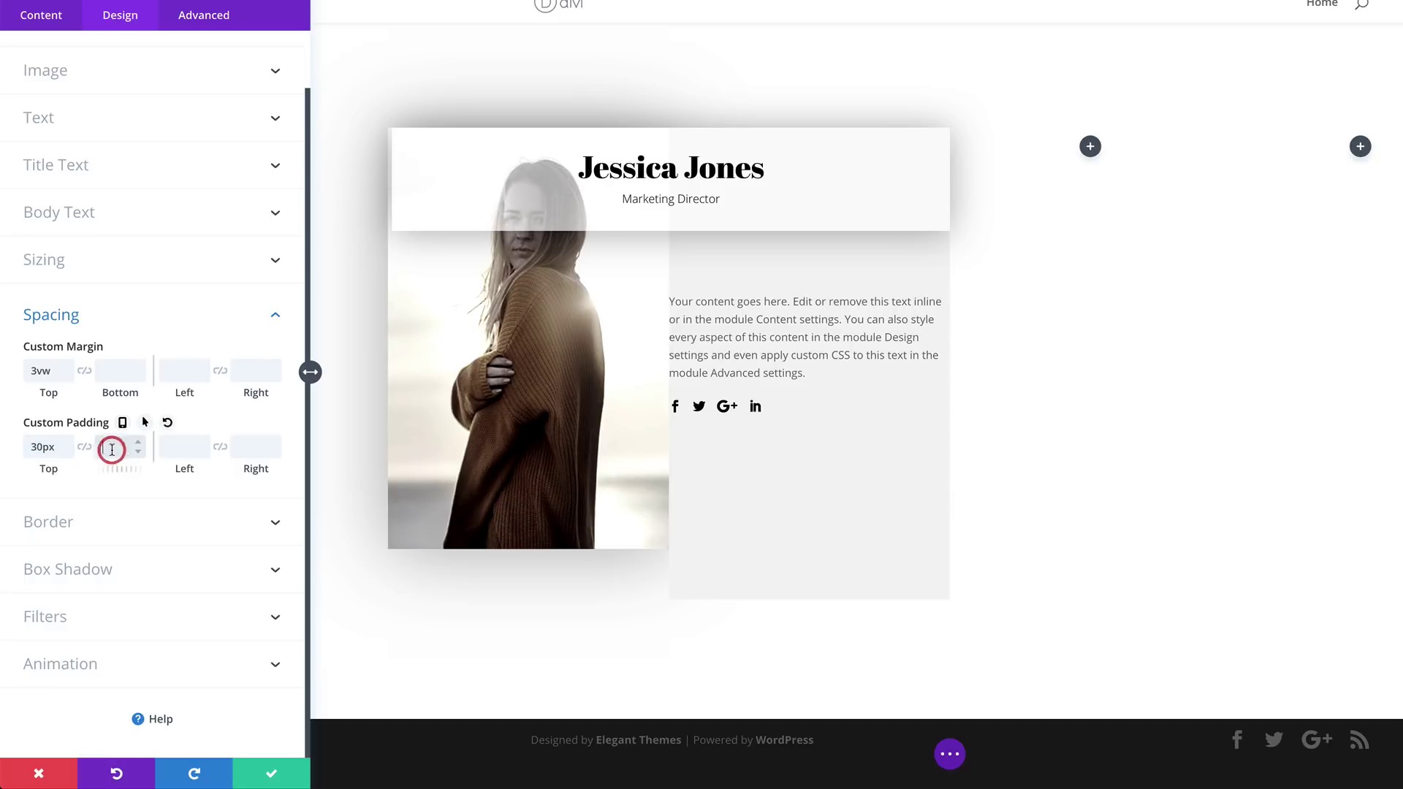
{"action": "left_click", "coordinate": [84, 446]}
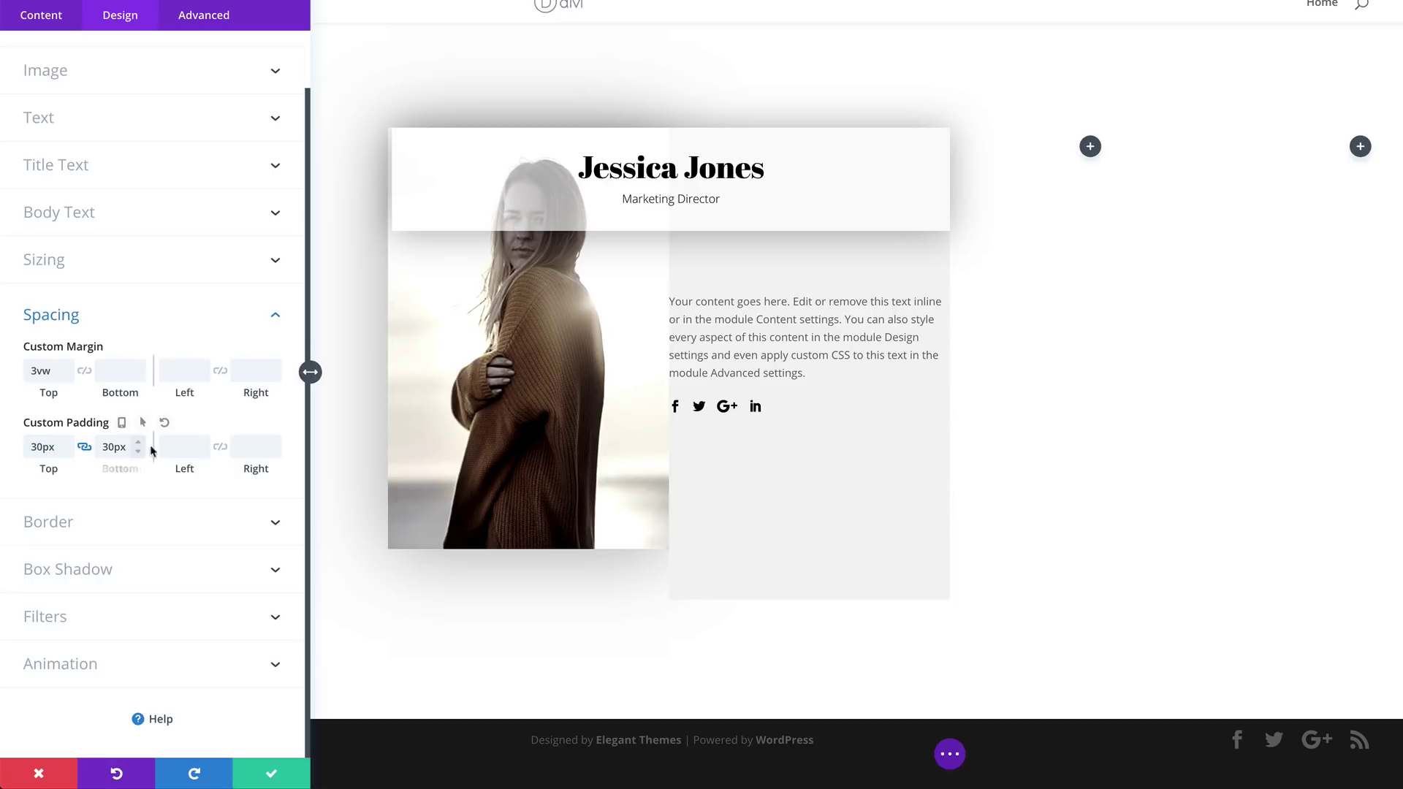
{"action": "left_click", "coordinate": [189, 448]}
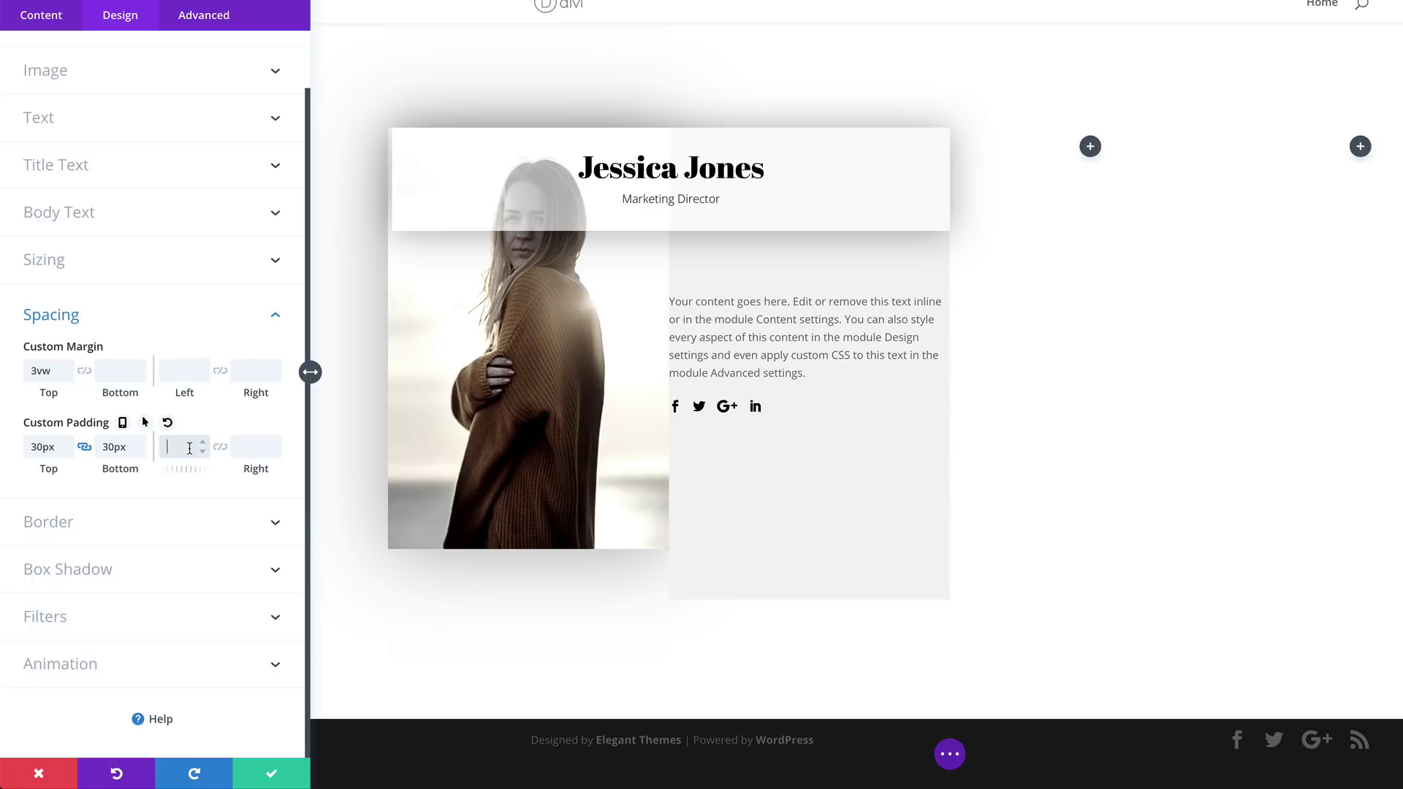
{"action": "type", "text": "30"}
{"action": "left_click", "coordinate": [220, 447]}
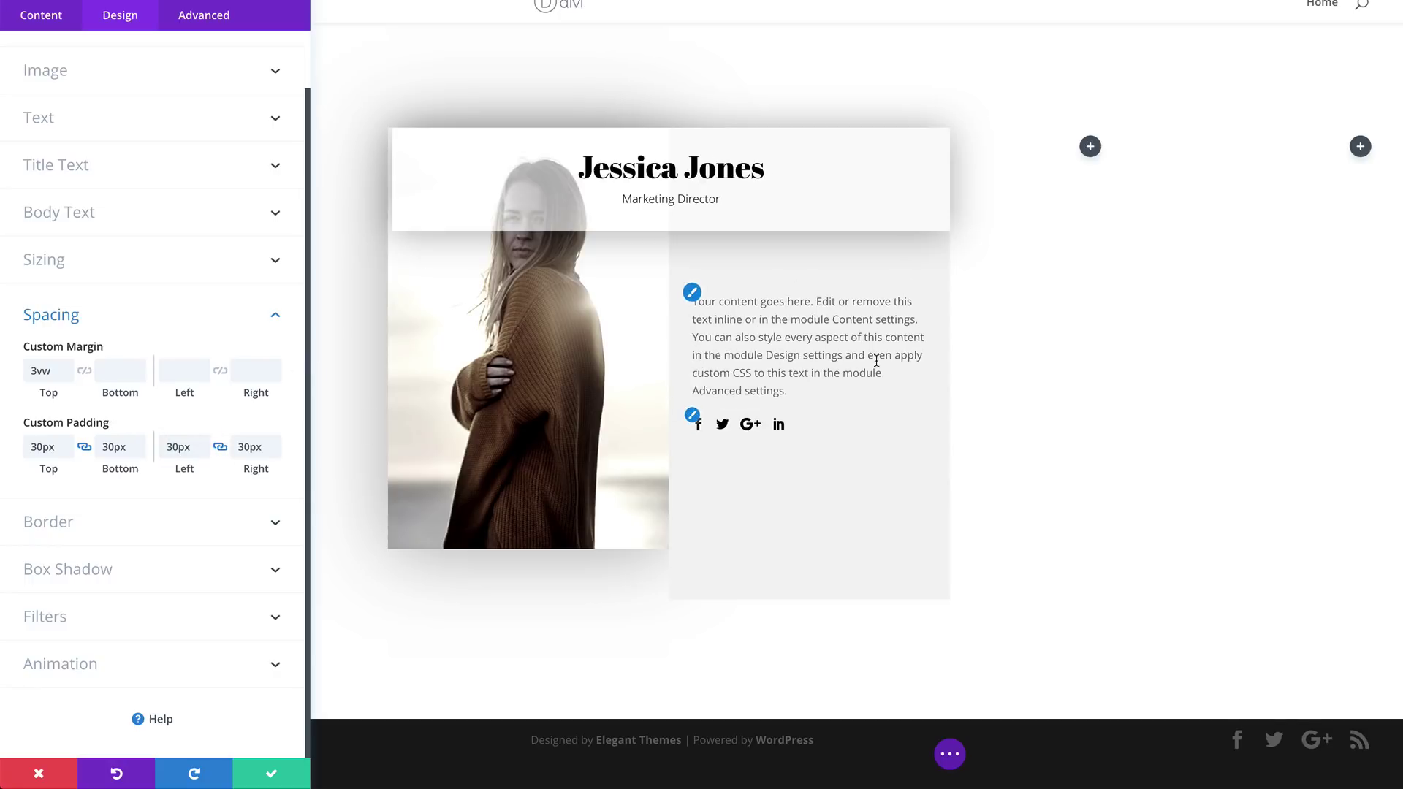
{"action": "left_click", "coordinate": [267, 779]}
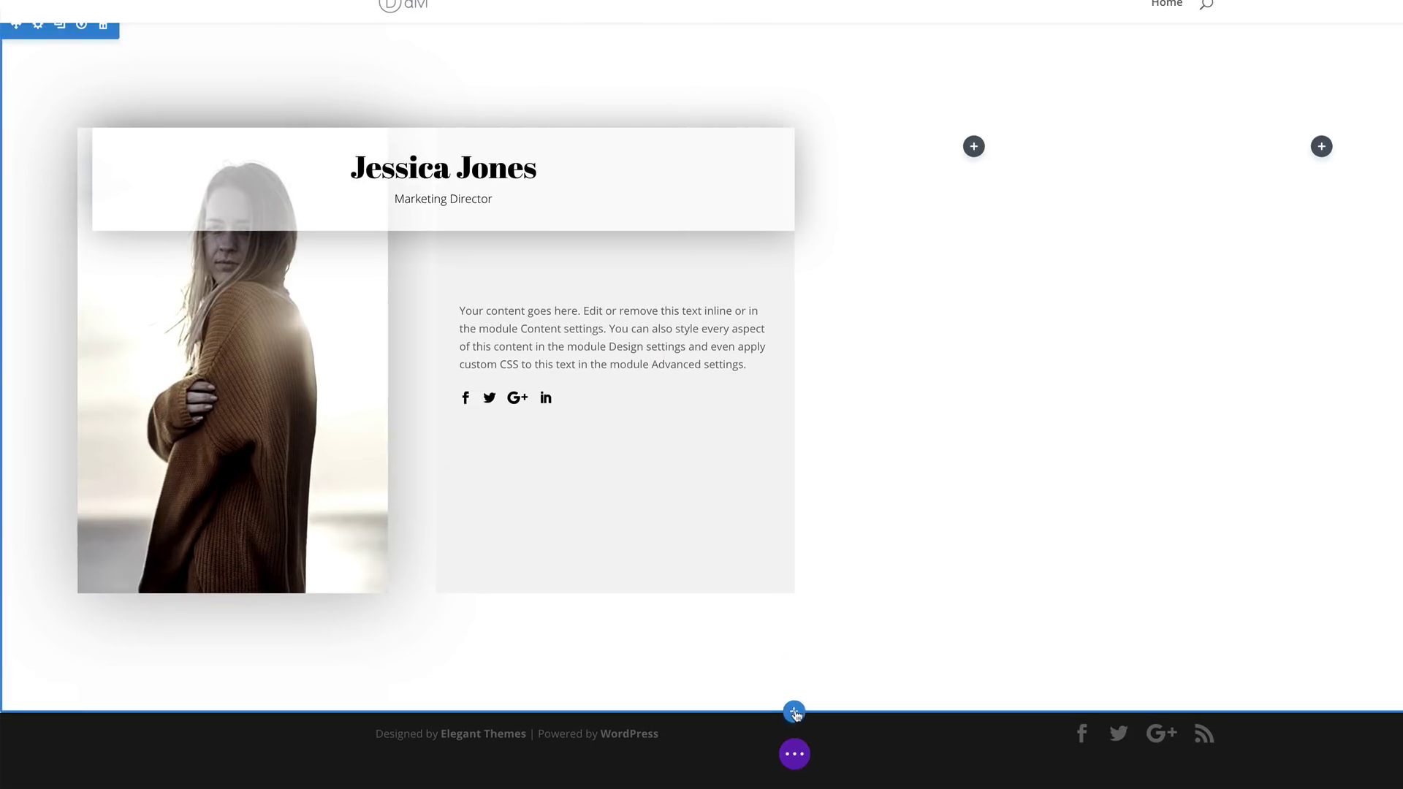
Add a new regular section with an empty four-column row below.
{"action": "left_click", "coordinate": [799, 718]}
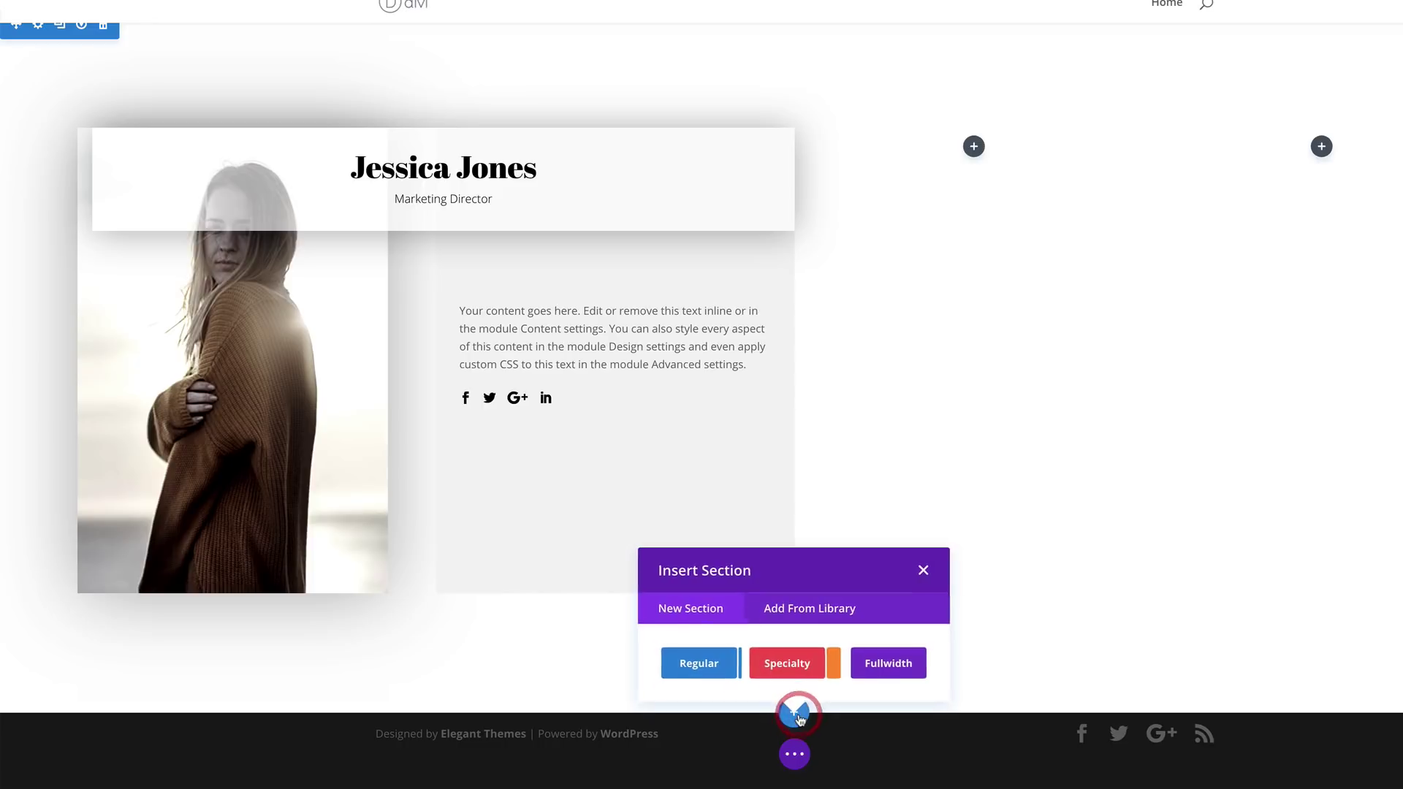
{"action": "left_click", "coordinate": [716, 672]}
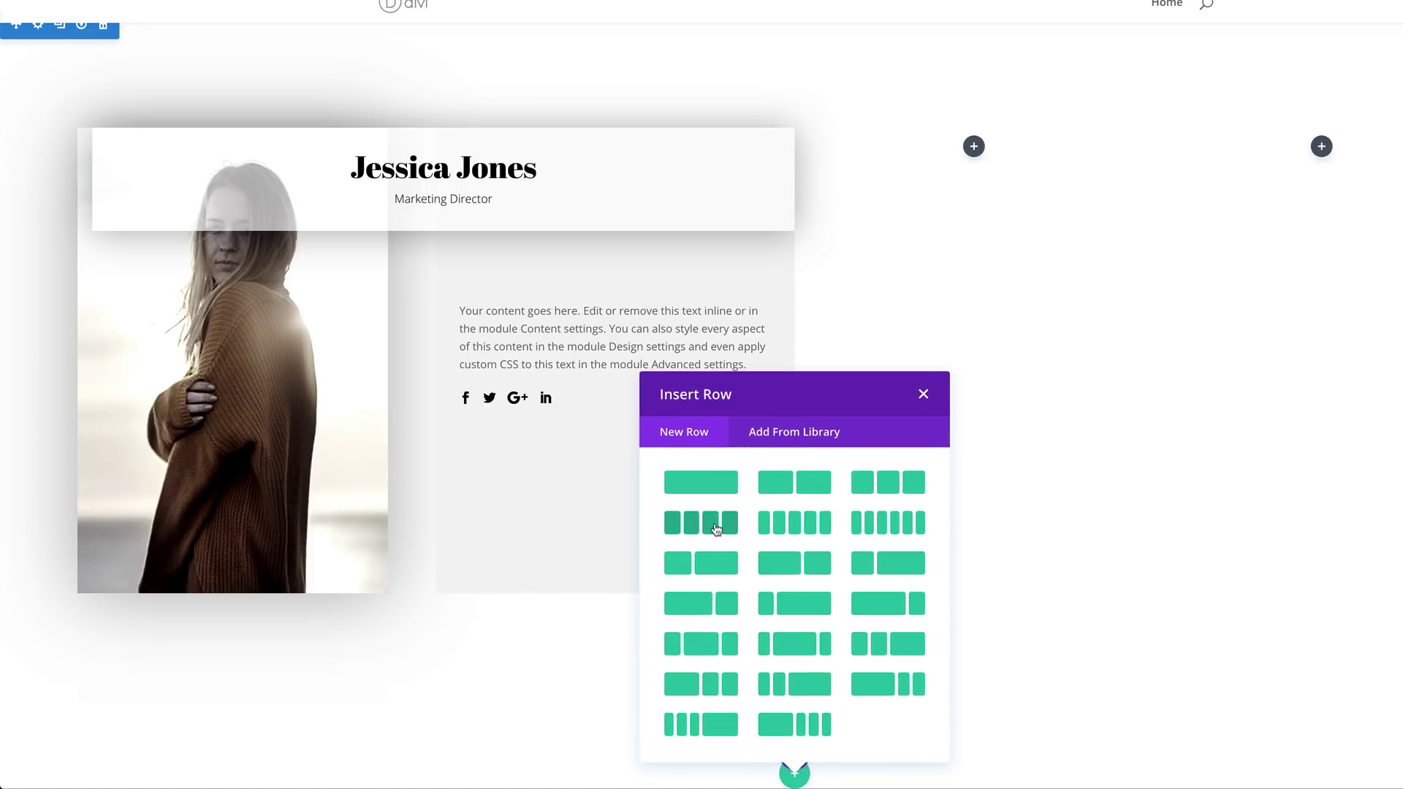
{"action": "left_click", "coordinate": [713, 524]}
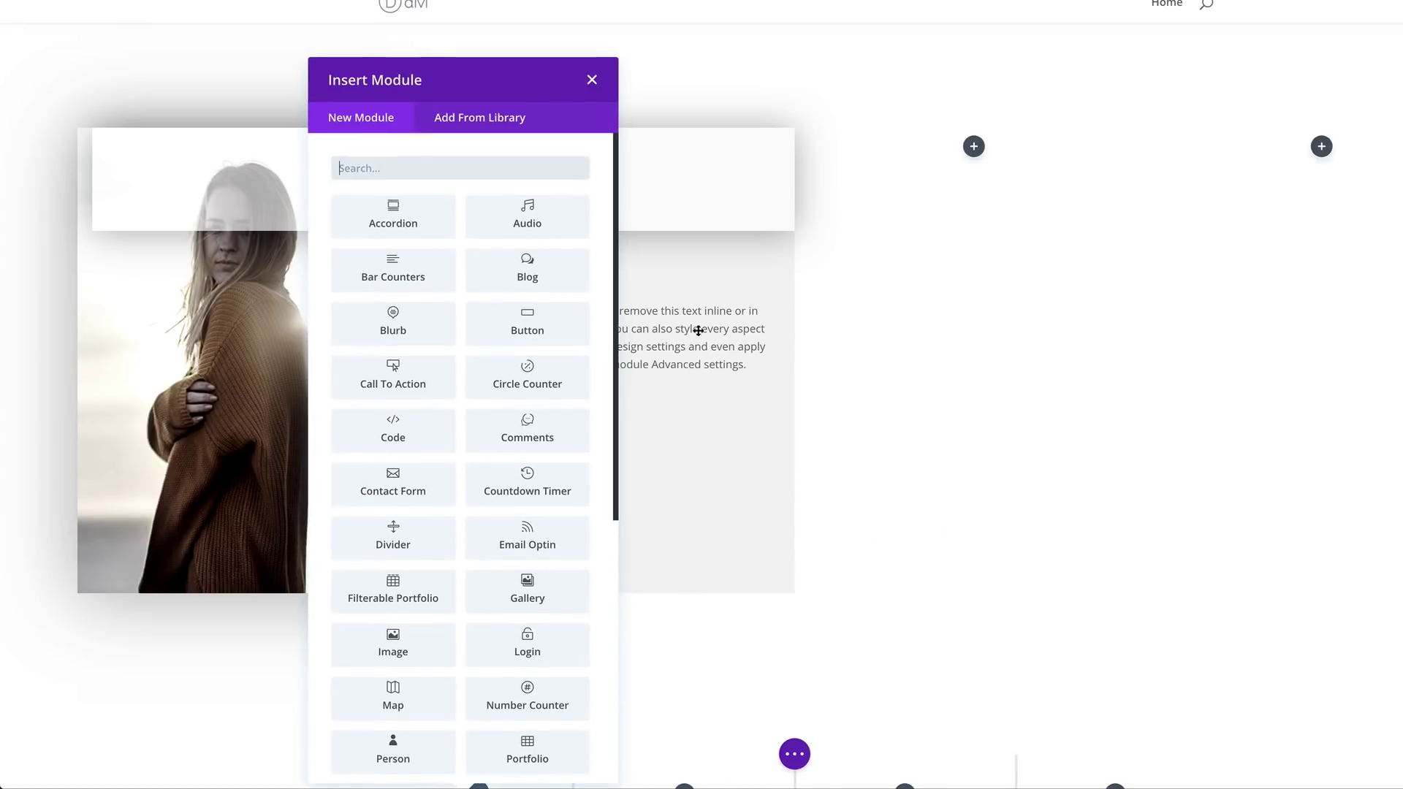
{"action": "left_click", "coordinate": [594, 81]}
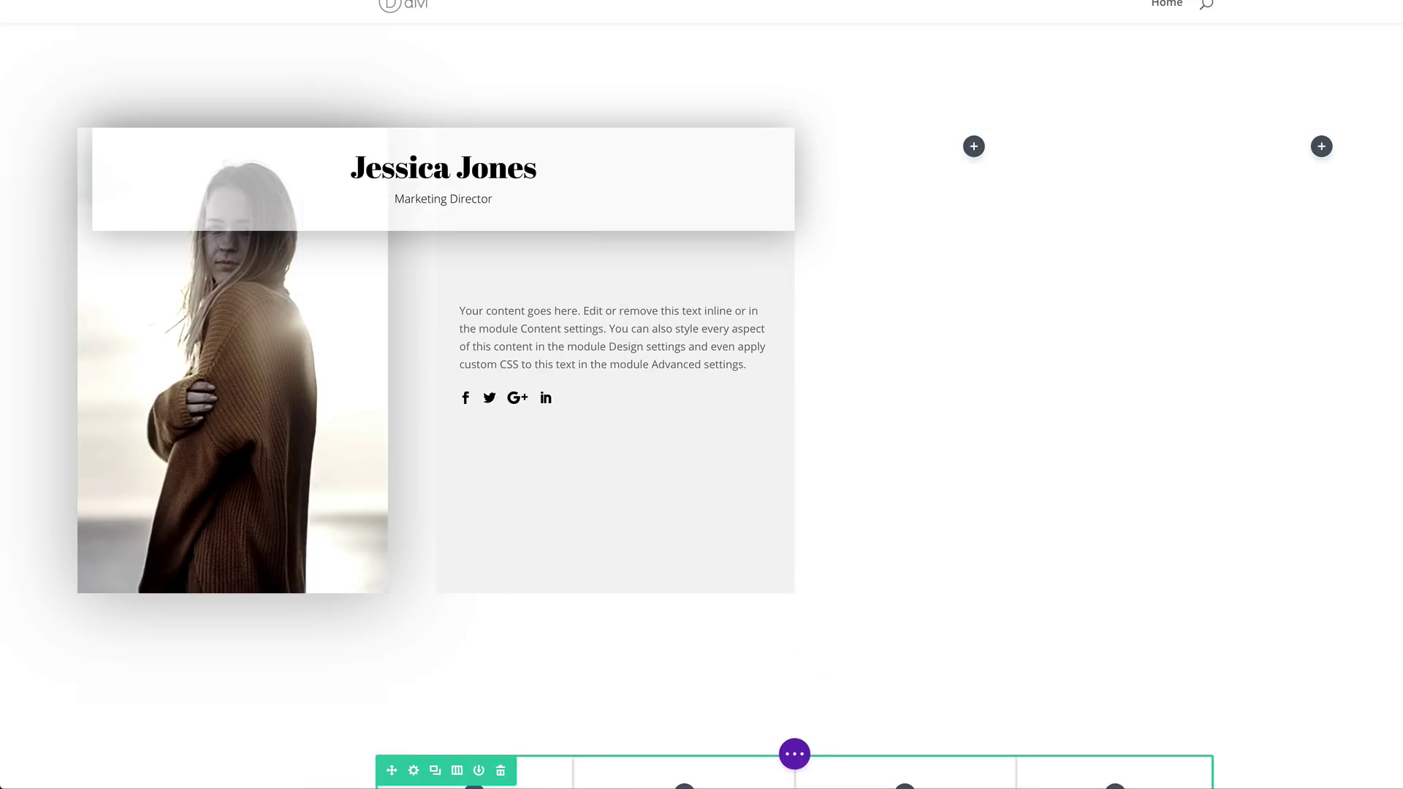
{"action": "scroll", "coordinate": [942, 544], "scroll_direction": "down", "scroll_amount": 3}
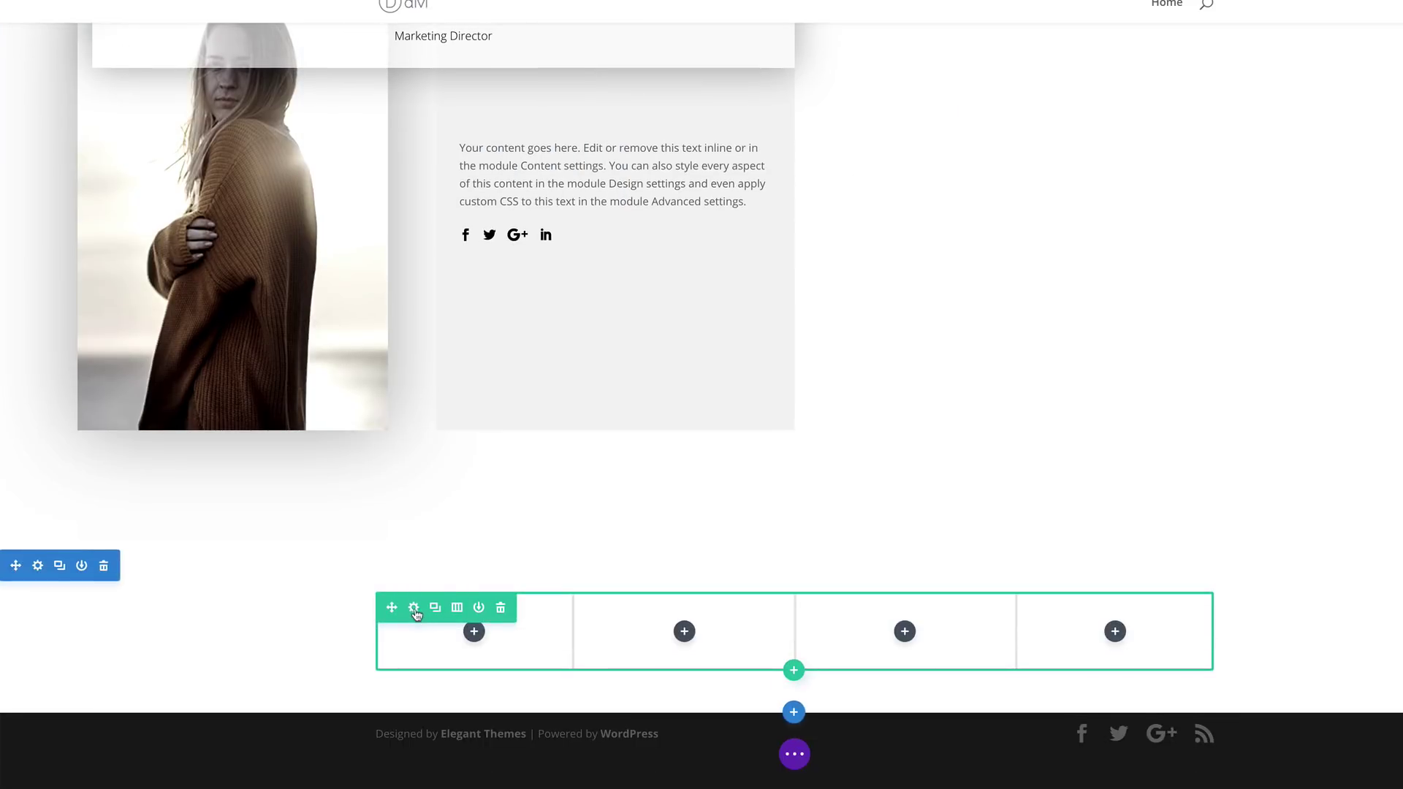
{"action": "left_click", "coordinate": [433, 608]}
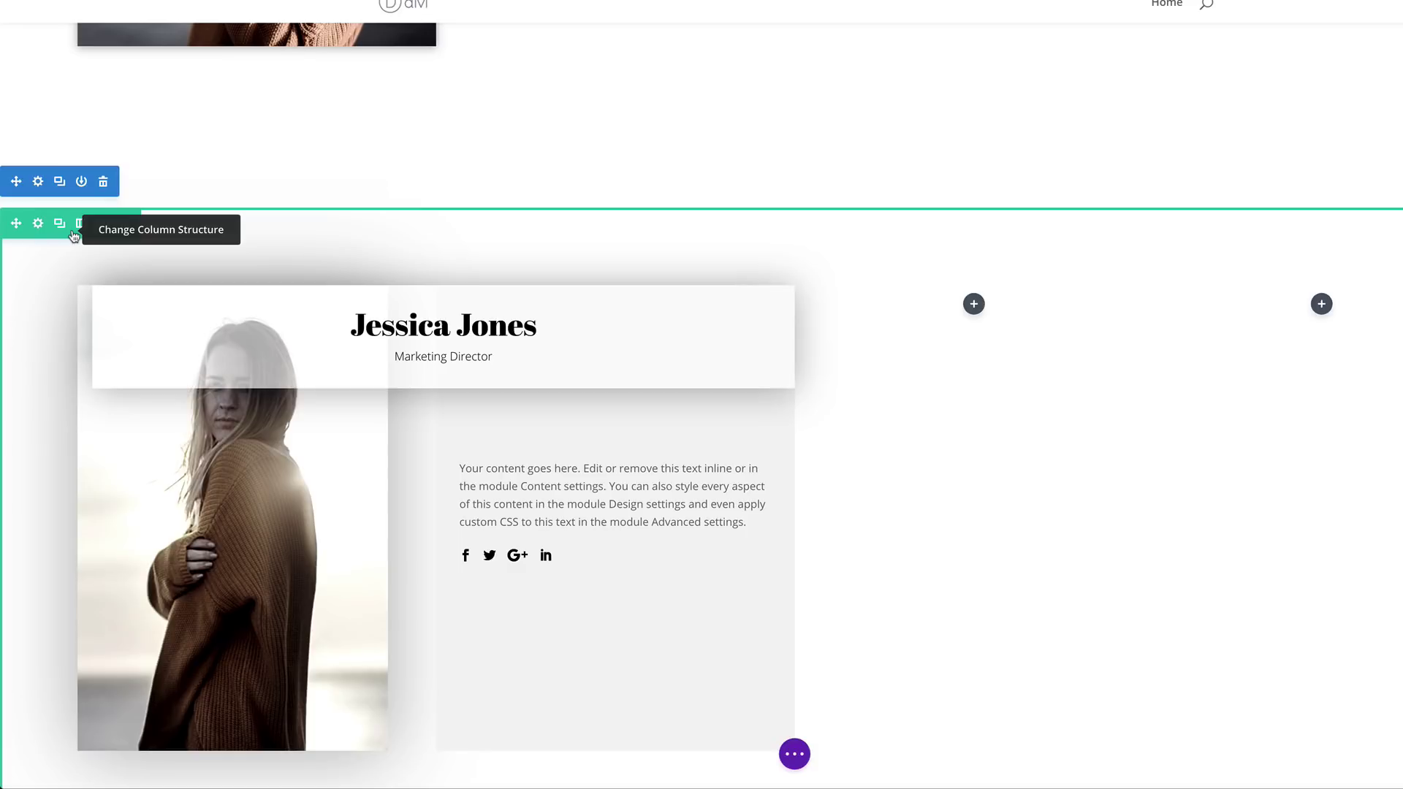
Copy the person-card row's styles and paste them onto the four-column row.
{"action": "right_click", "coordinate": [74, 235]}
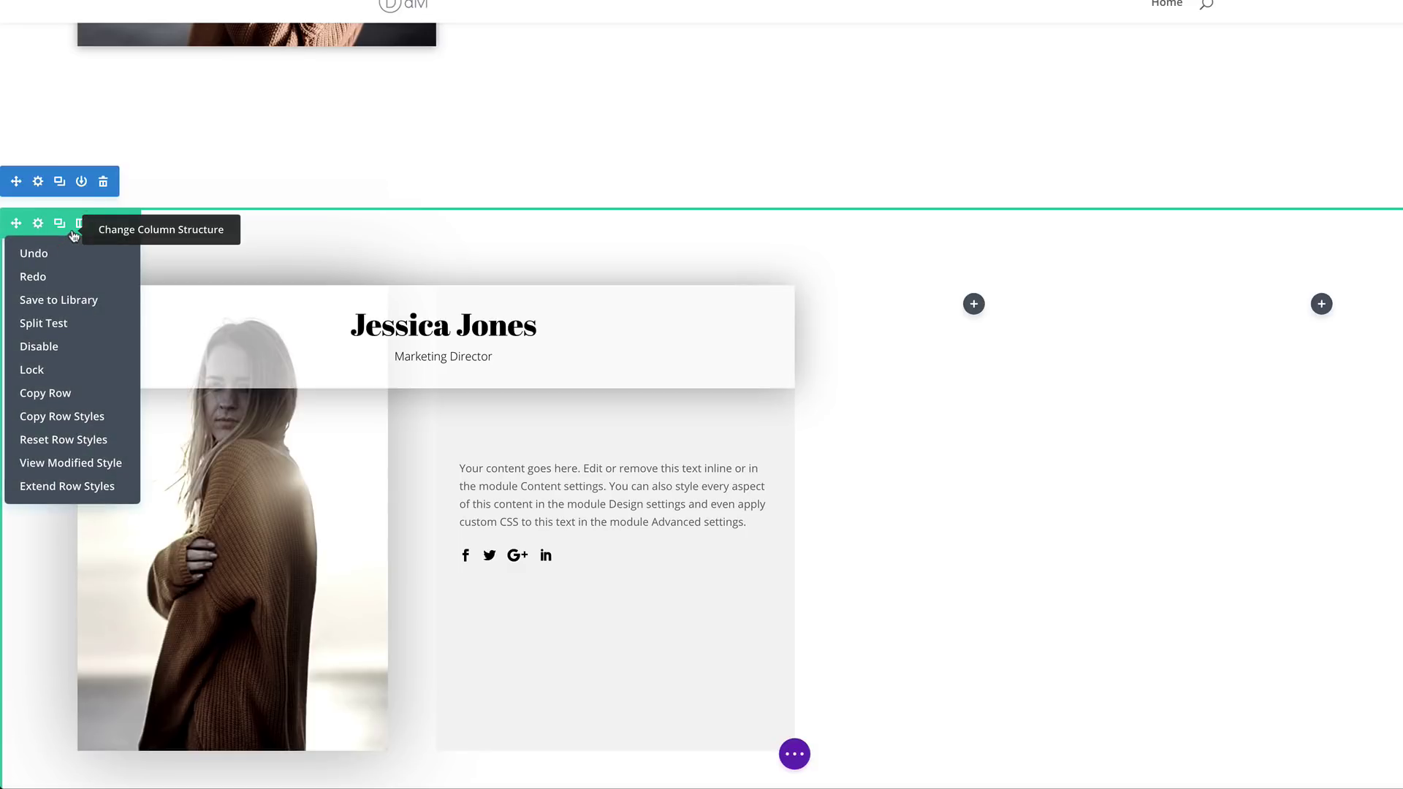
{"action": "left_click", "coordinate": [100, 417]}
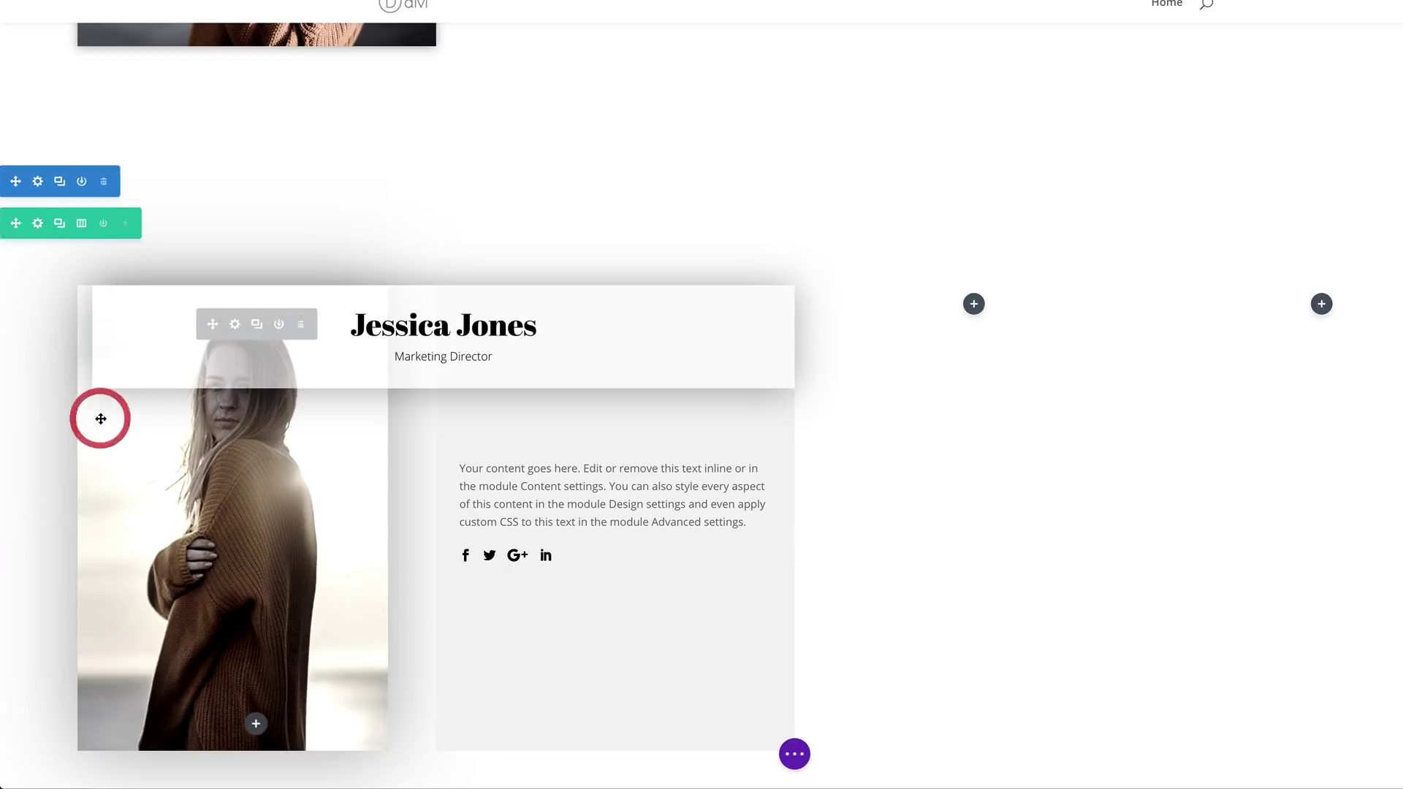
{"action": "scroll", "coordinate": [587, 523], "scroll_direction": "down", "scroll_amount": 4}
{"action": "right_click", "coordinate": [450, 620]}
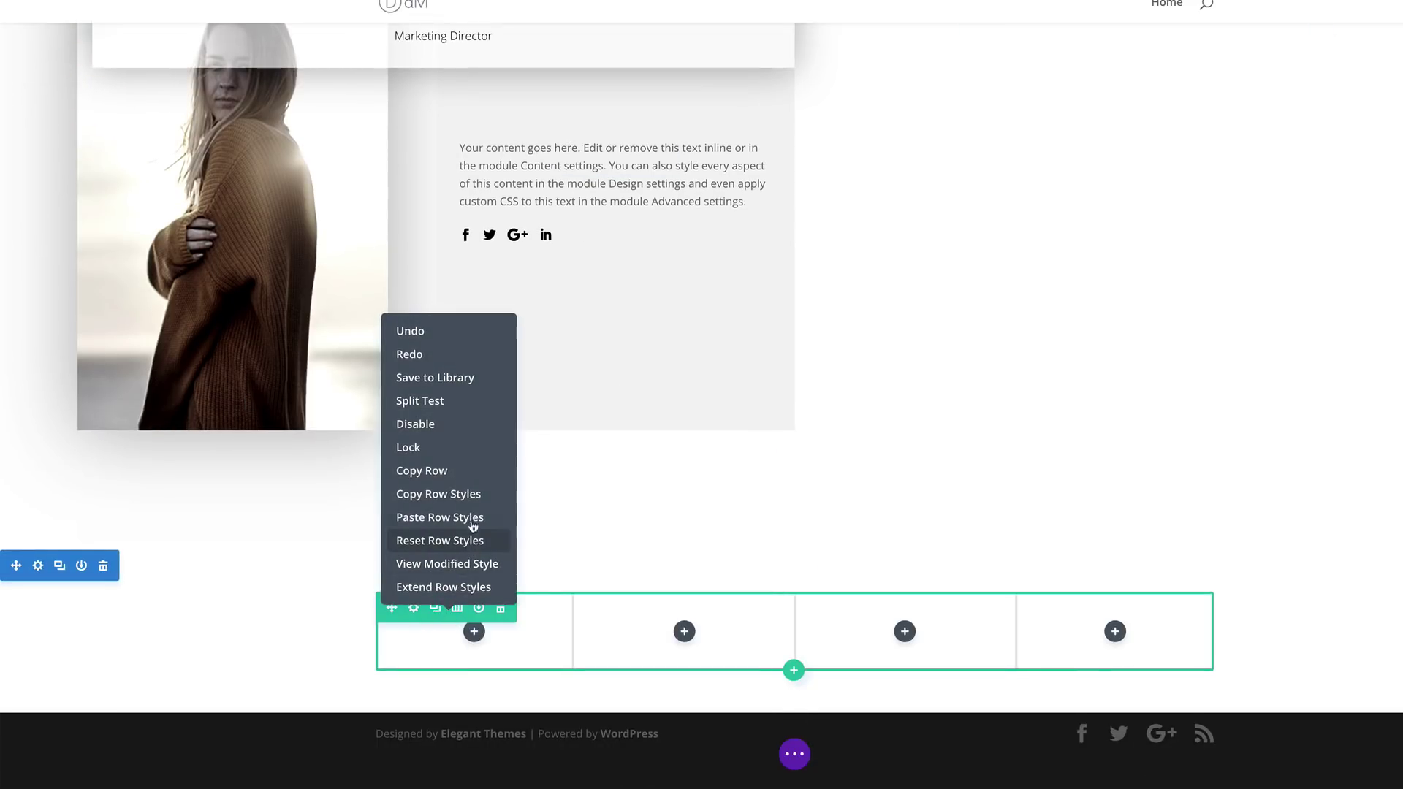
{"action": "left_click", "coordinate": [473, 519]}
{"action": "scroll", "coordinate": [975, 499], "scroll_direction": "down", "scroll_amount": 2}
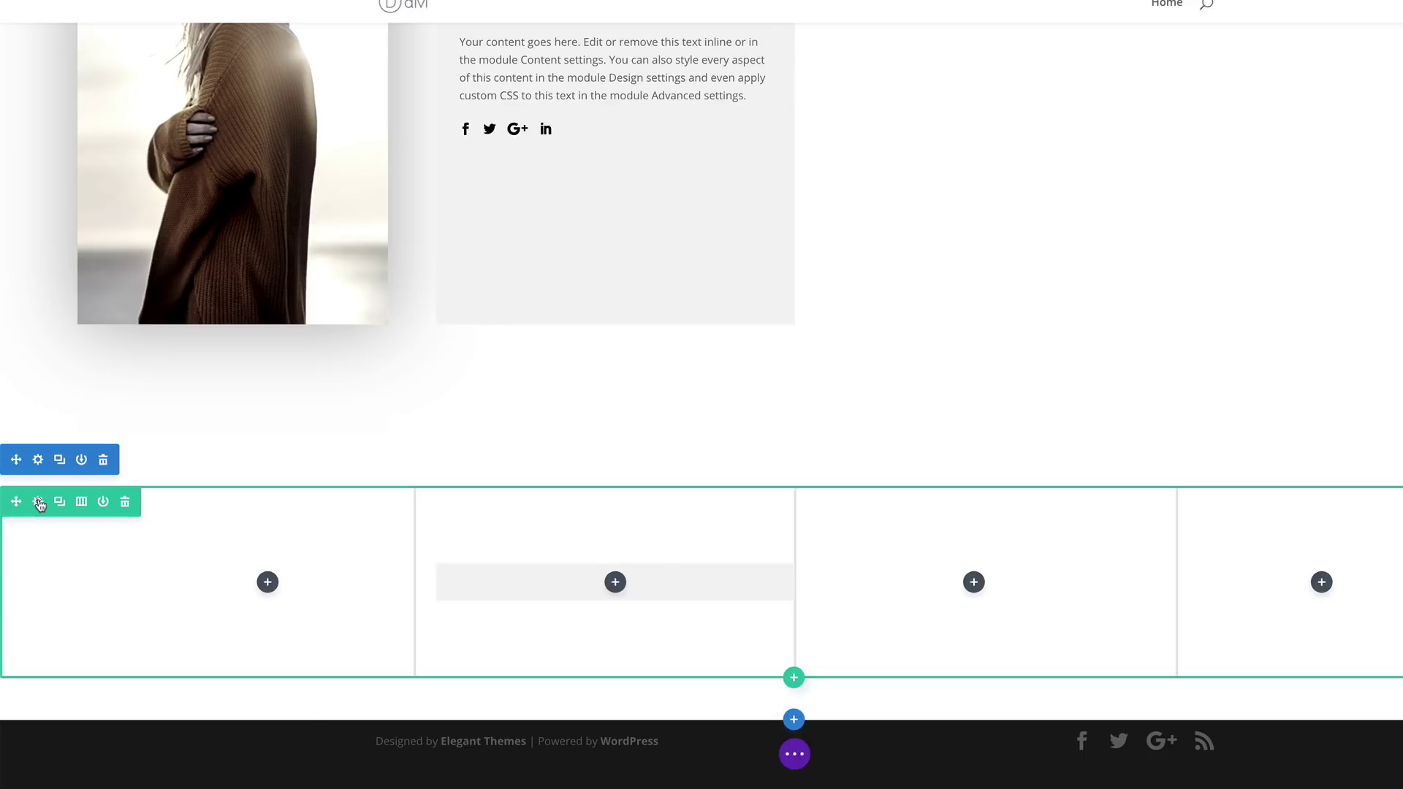
In the row's Spacing, enable per-device padding and edit tablet and phone side padding.
{"action": "left_click", "coordinate": [38, 502]}
{"action": "left_click", "coordinate": [120, 15]}
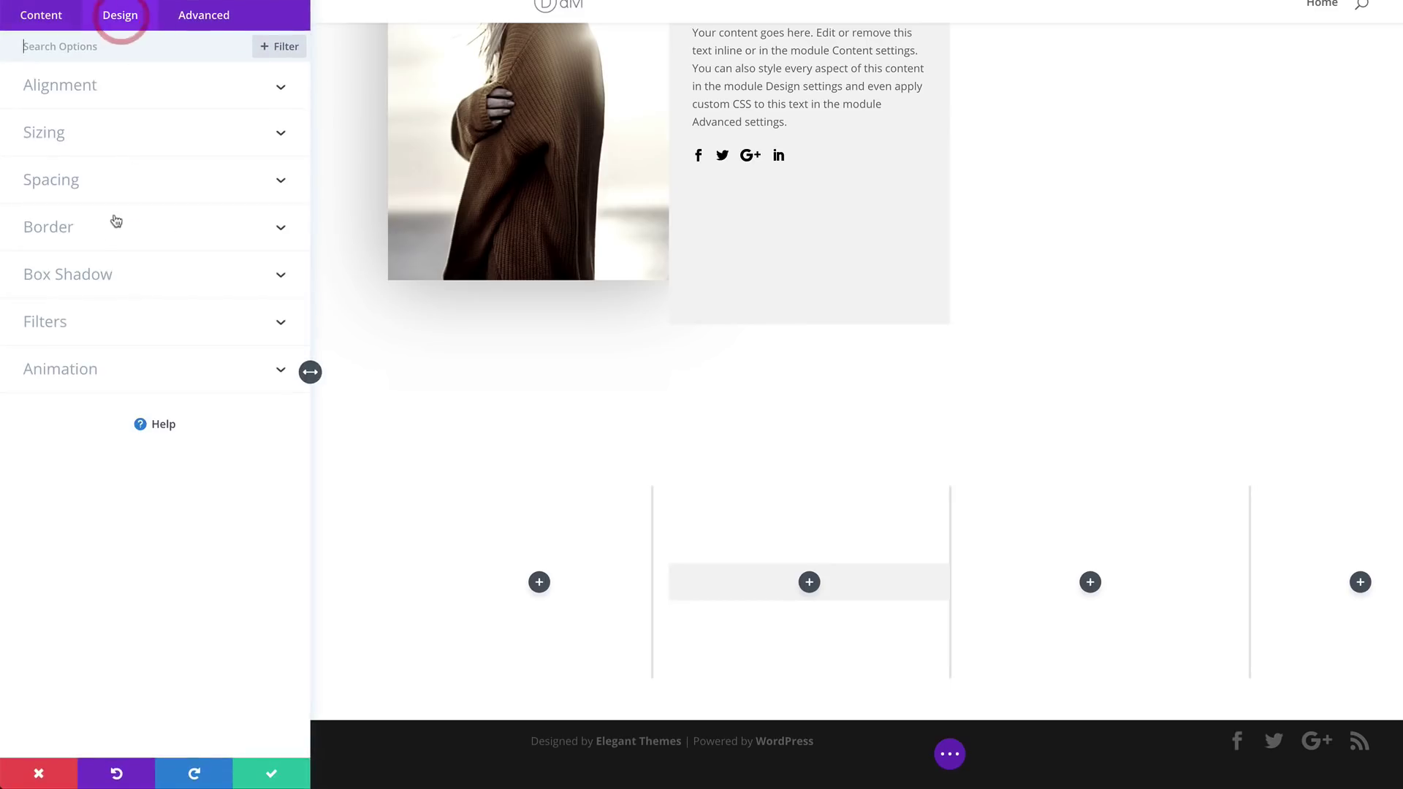
{"action": "left_click", "coordinate": [72, 186]}
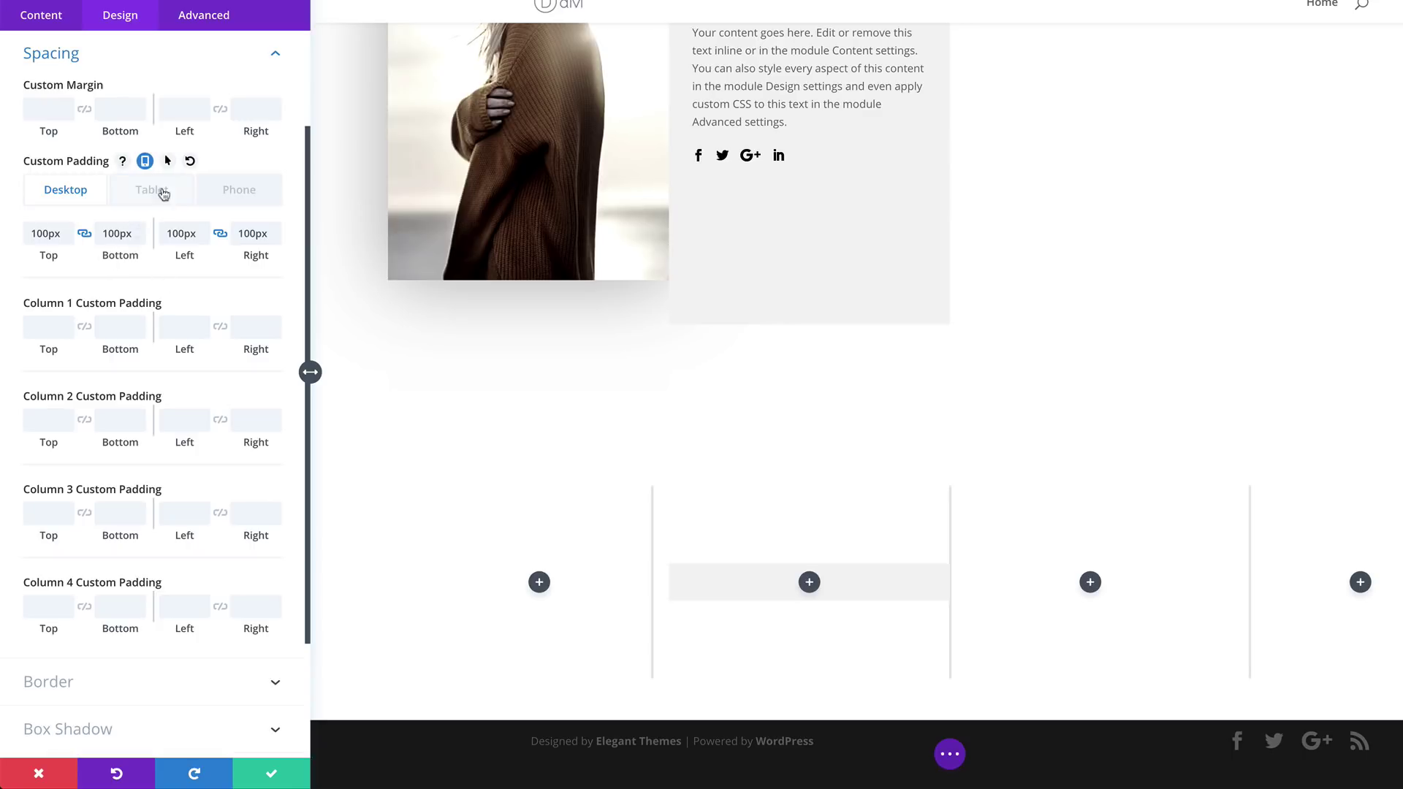
{"action": "left_click", "coordinate": [146, 162]}
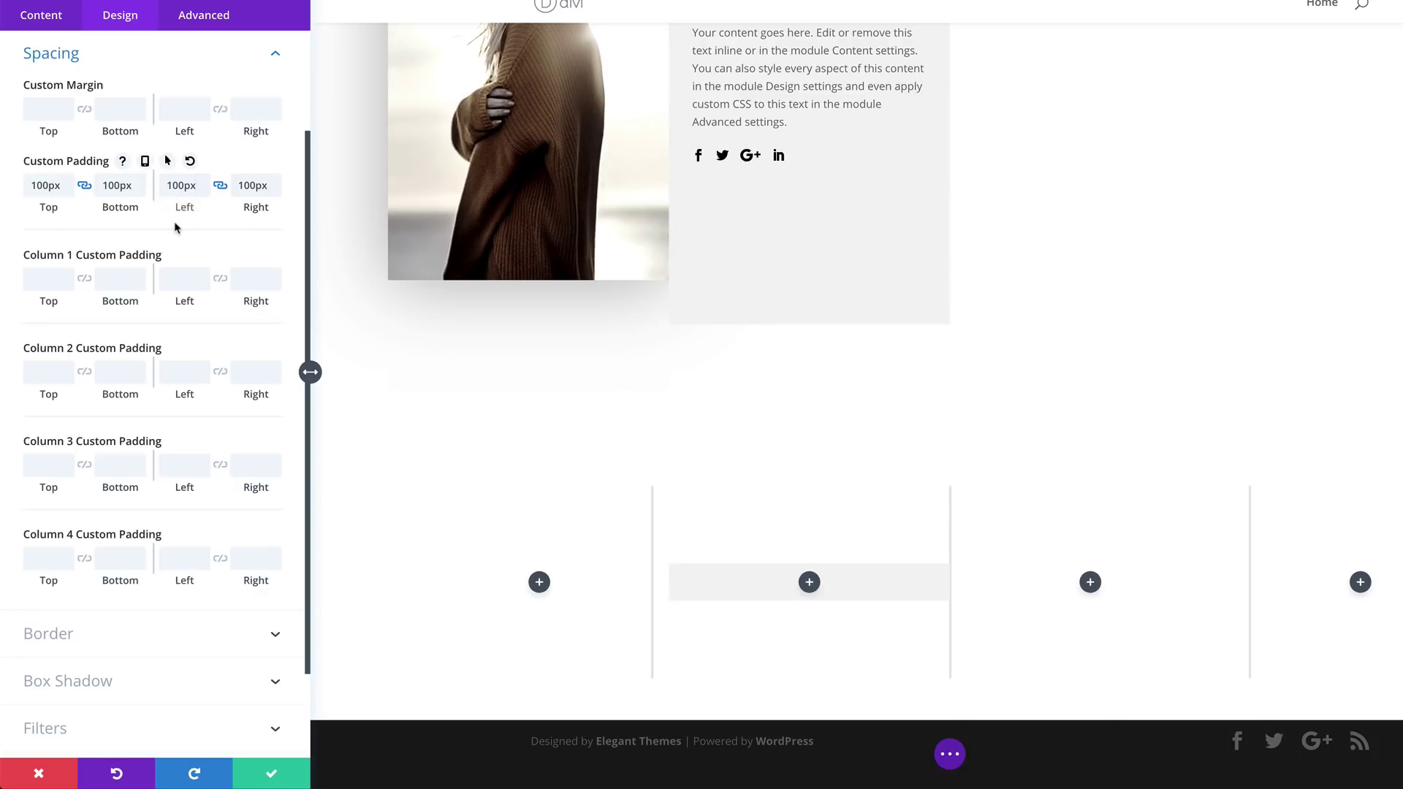
{"action": "left_click", "coordinate": [146, 161]}
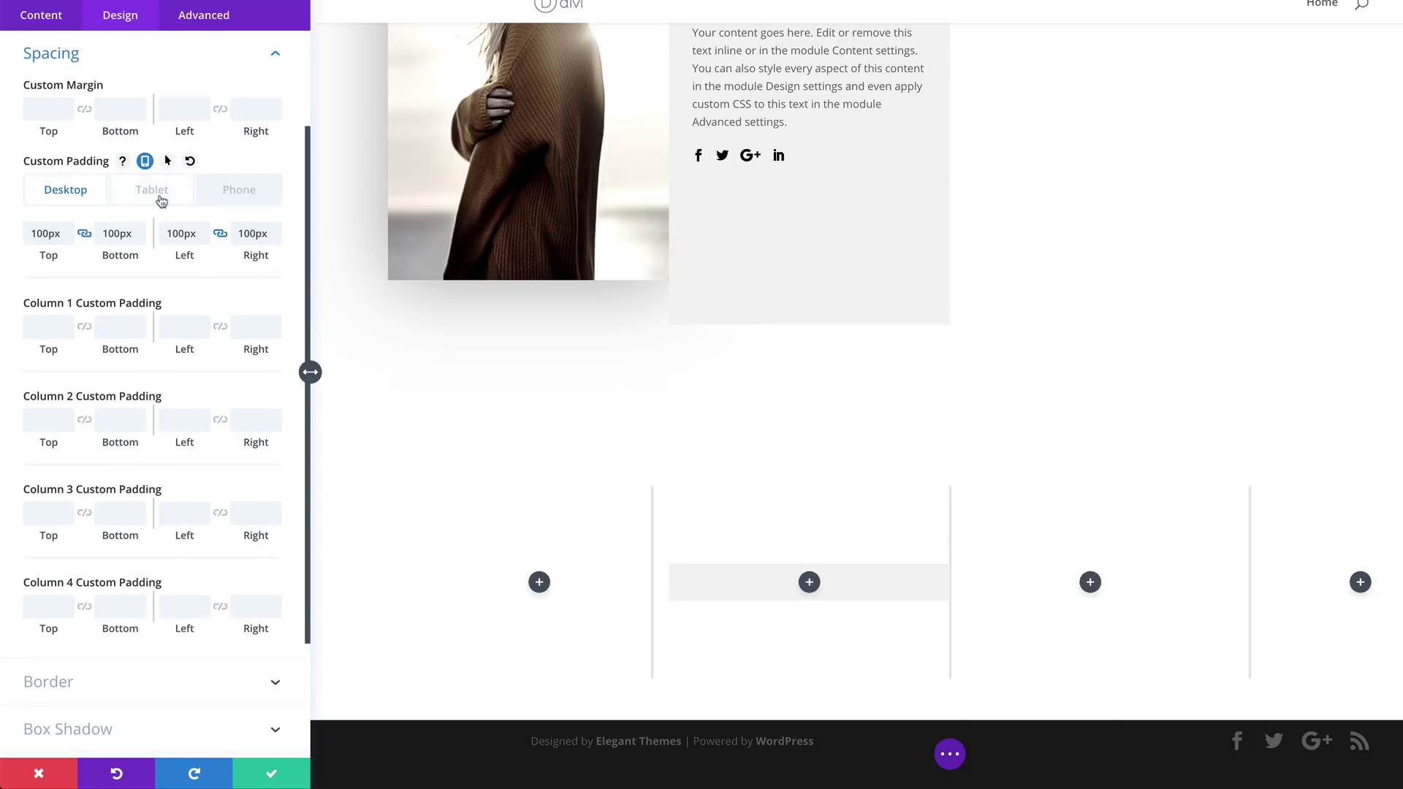
{"action": "left_click", "coordinate": [160, 194]}
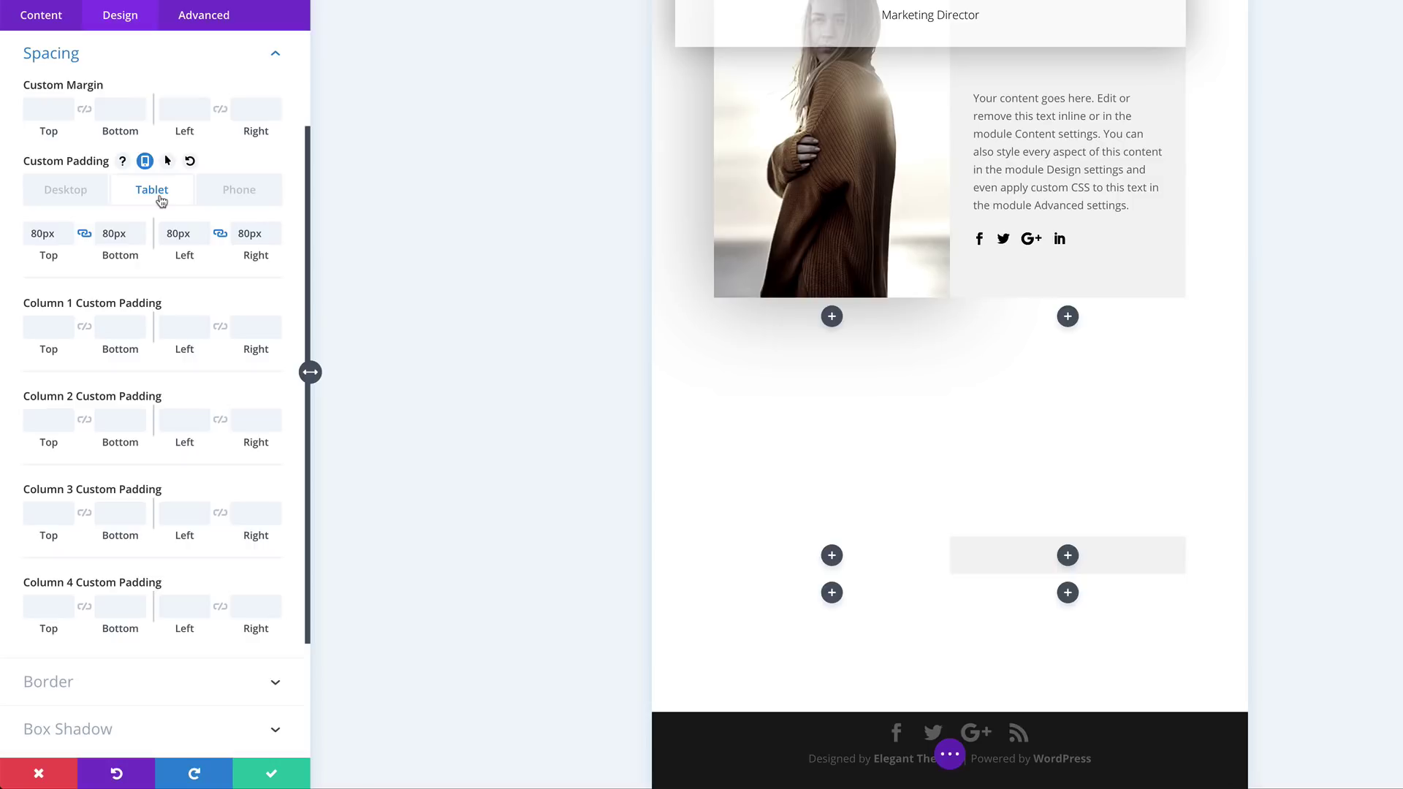
{"action": "left_click", "coordinate": [195, 234]}
{"action": "left_click", "coordinate": [237, 194]}
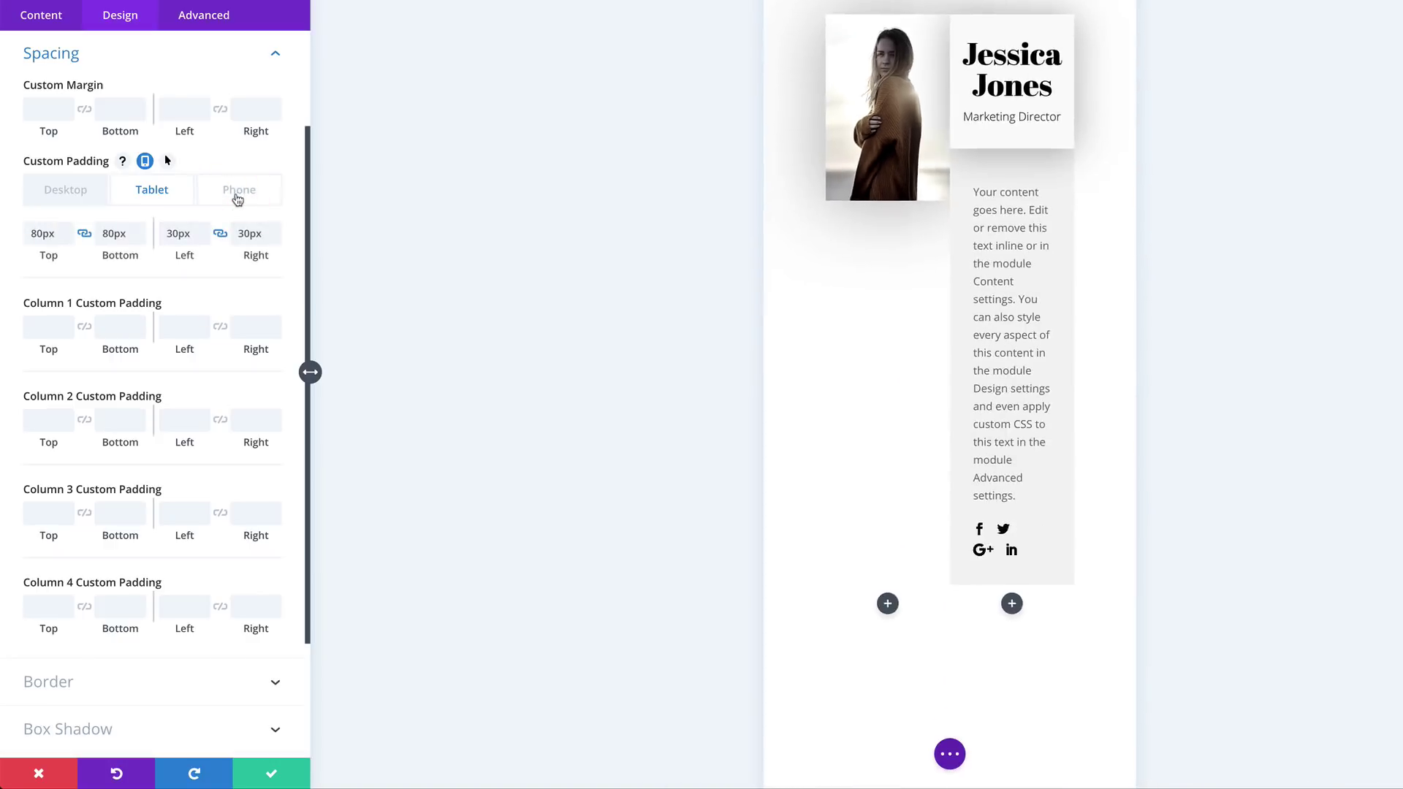
{"action": "left_click", "coordinate": [170, 234]}
{"action": "double_click", "coordinate": [170, 234]}
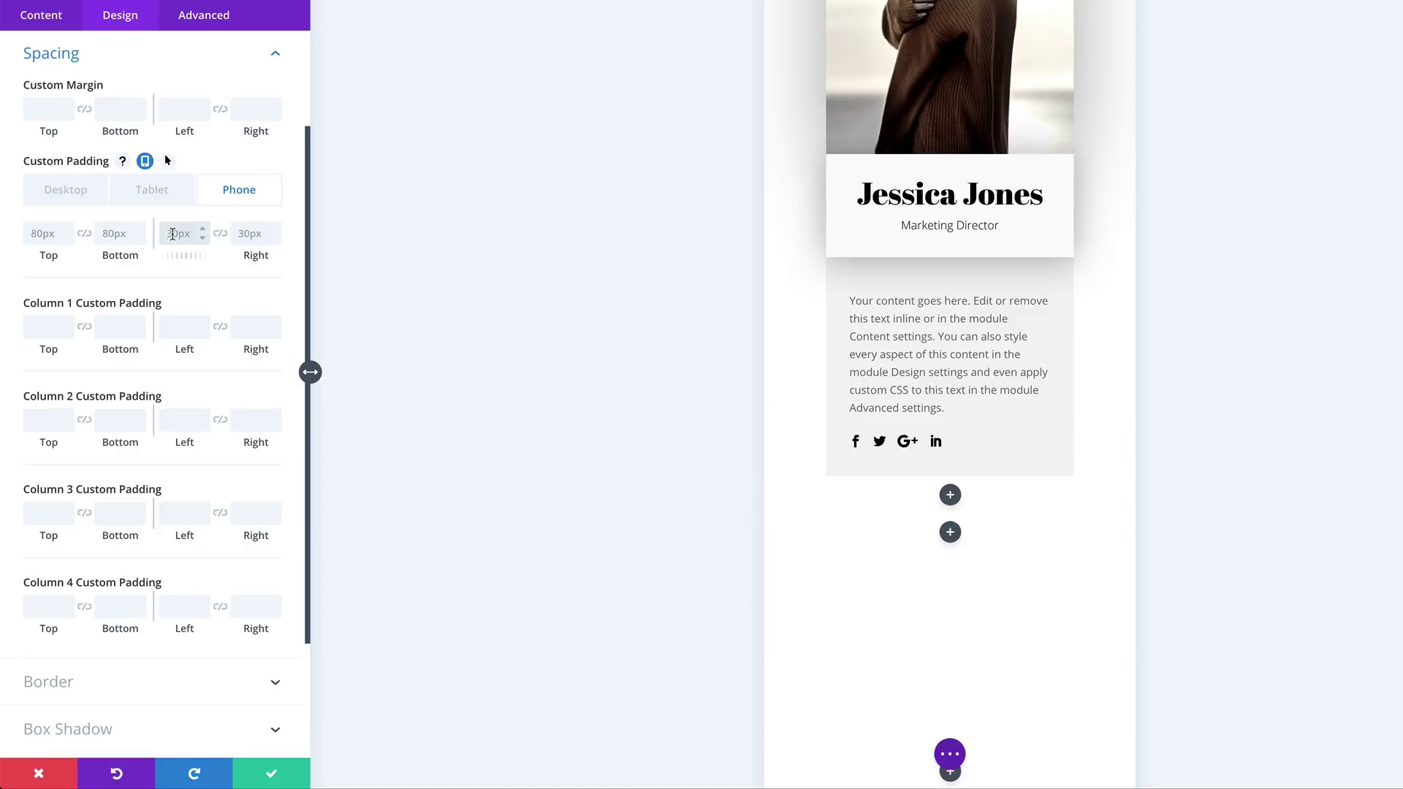
Confirm tablet 30px and phone 25px side padding, then save the row settings.
{"action": "left_click", "coordinate": [65, 190]}
{"action": "left_click", "coordinate": [145, 161]}
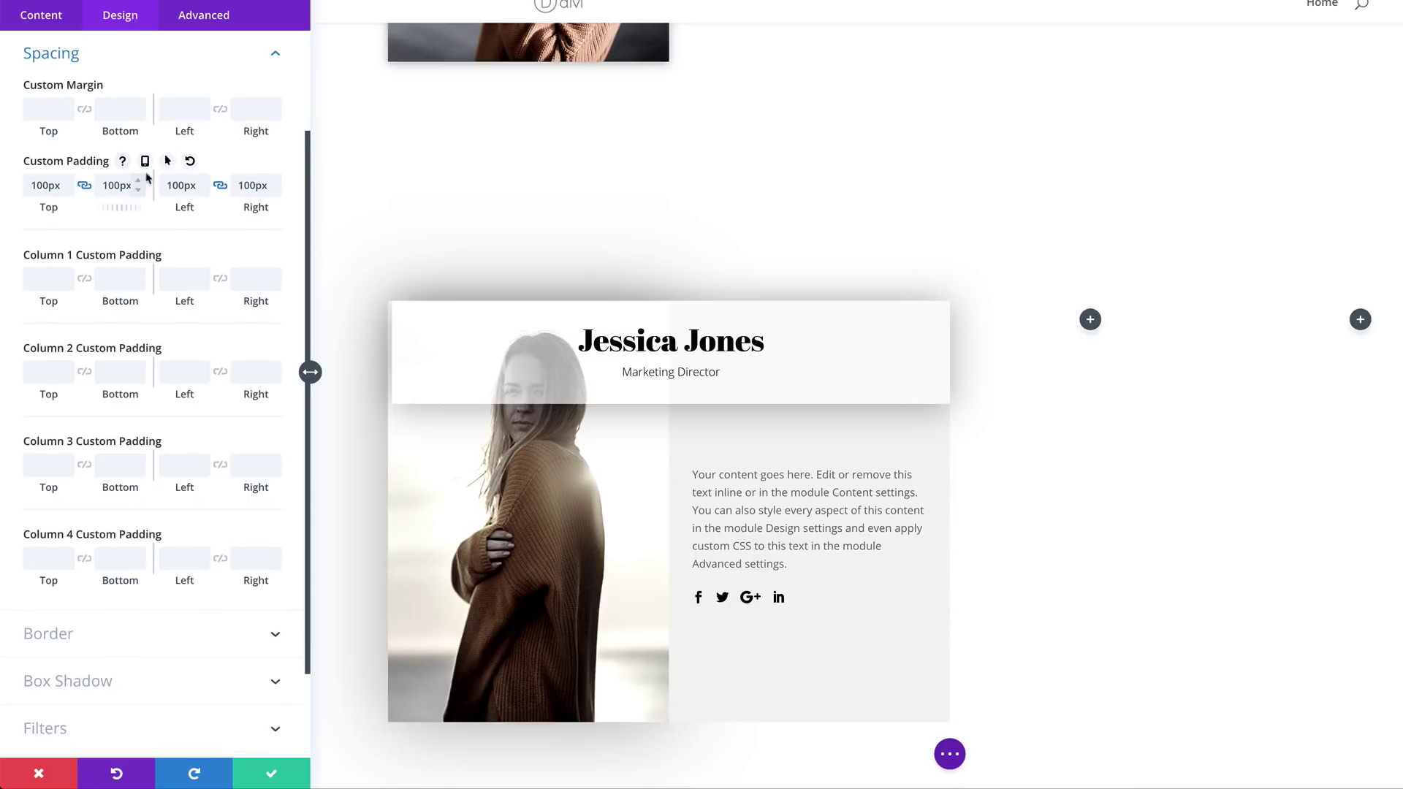
{"action": "left_click", "coordinate": [145, 162]}
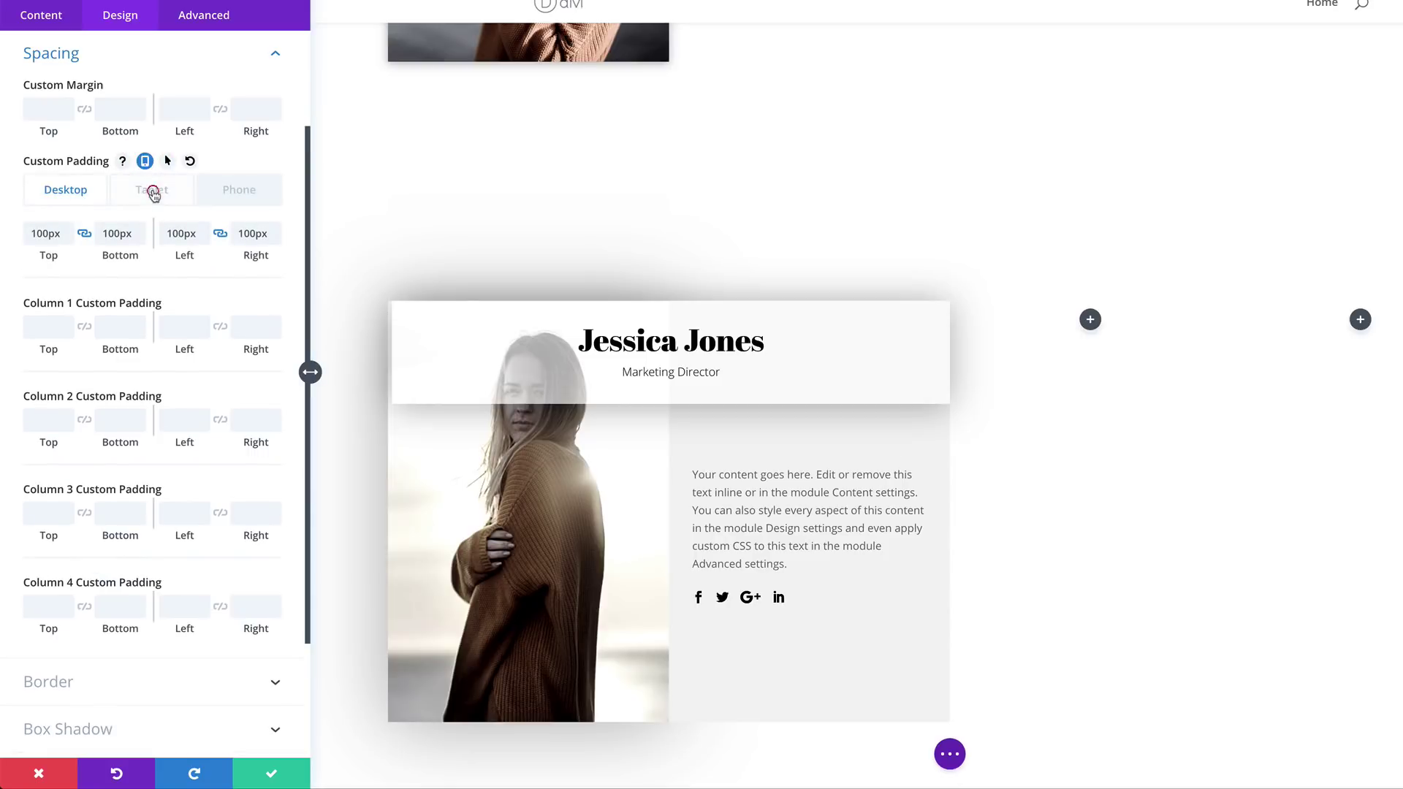
{"action": "left_click", "coordinate": [153, 192]}
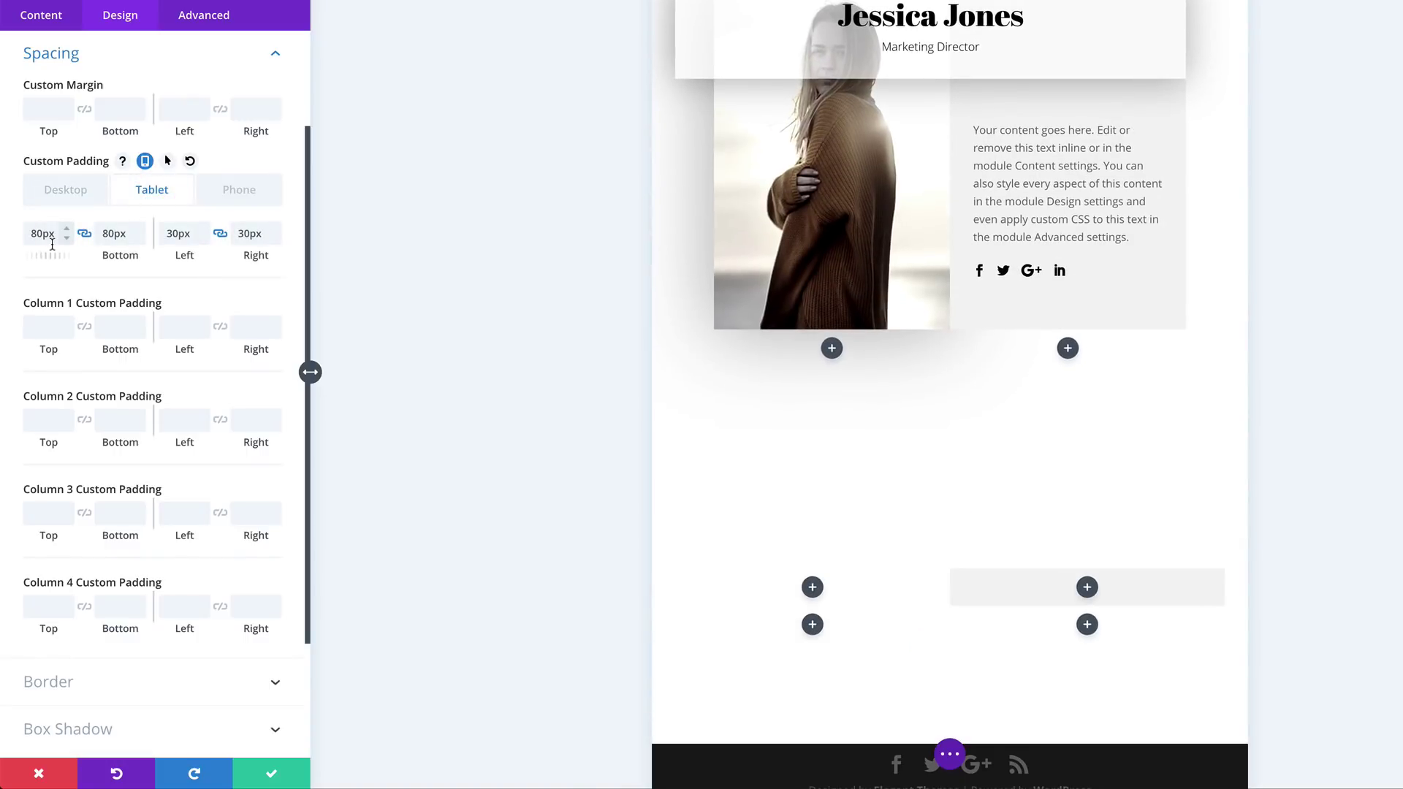
{"action": "left_click", "coordinate": [239, 189]}
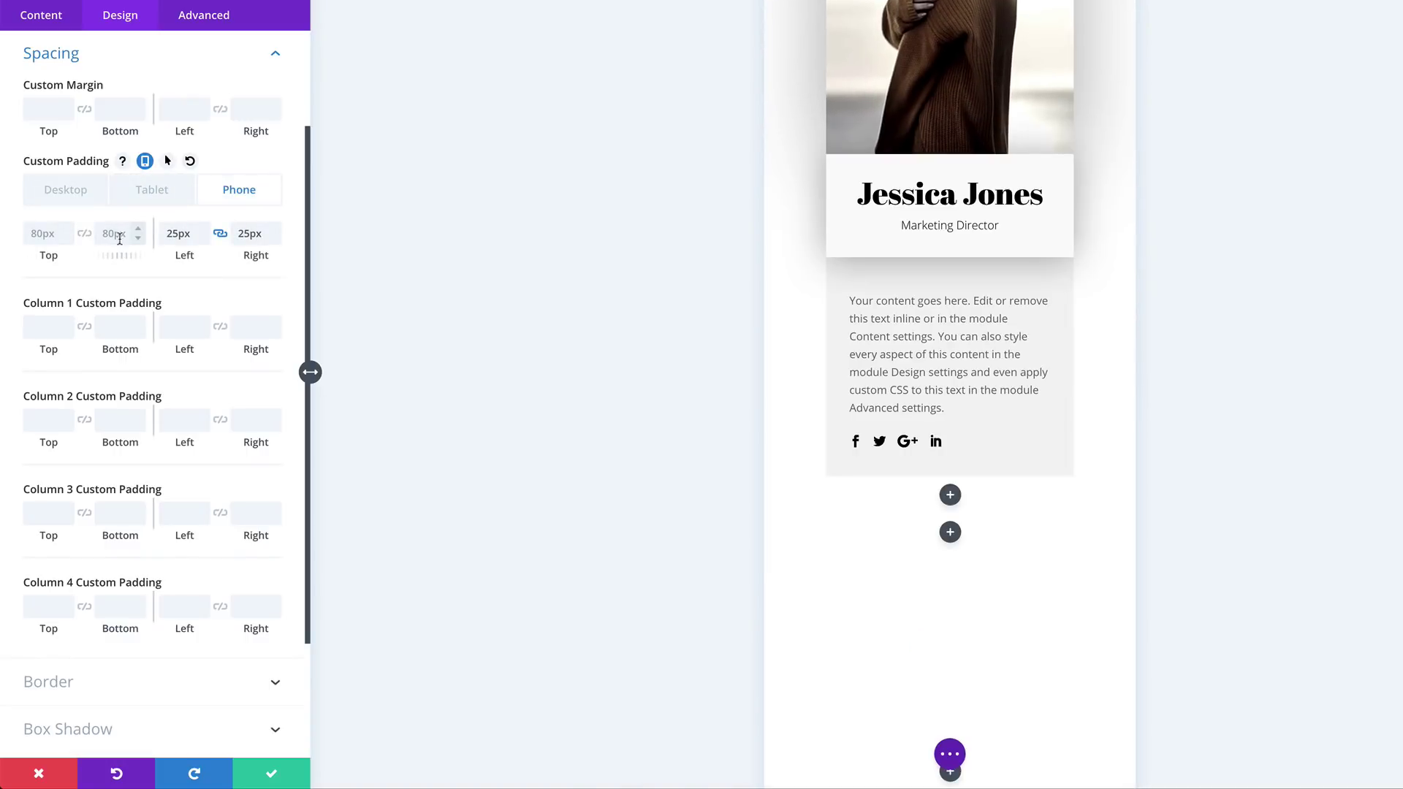
{"action": "left_click", "coordinate": [65, 189]}
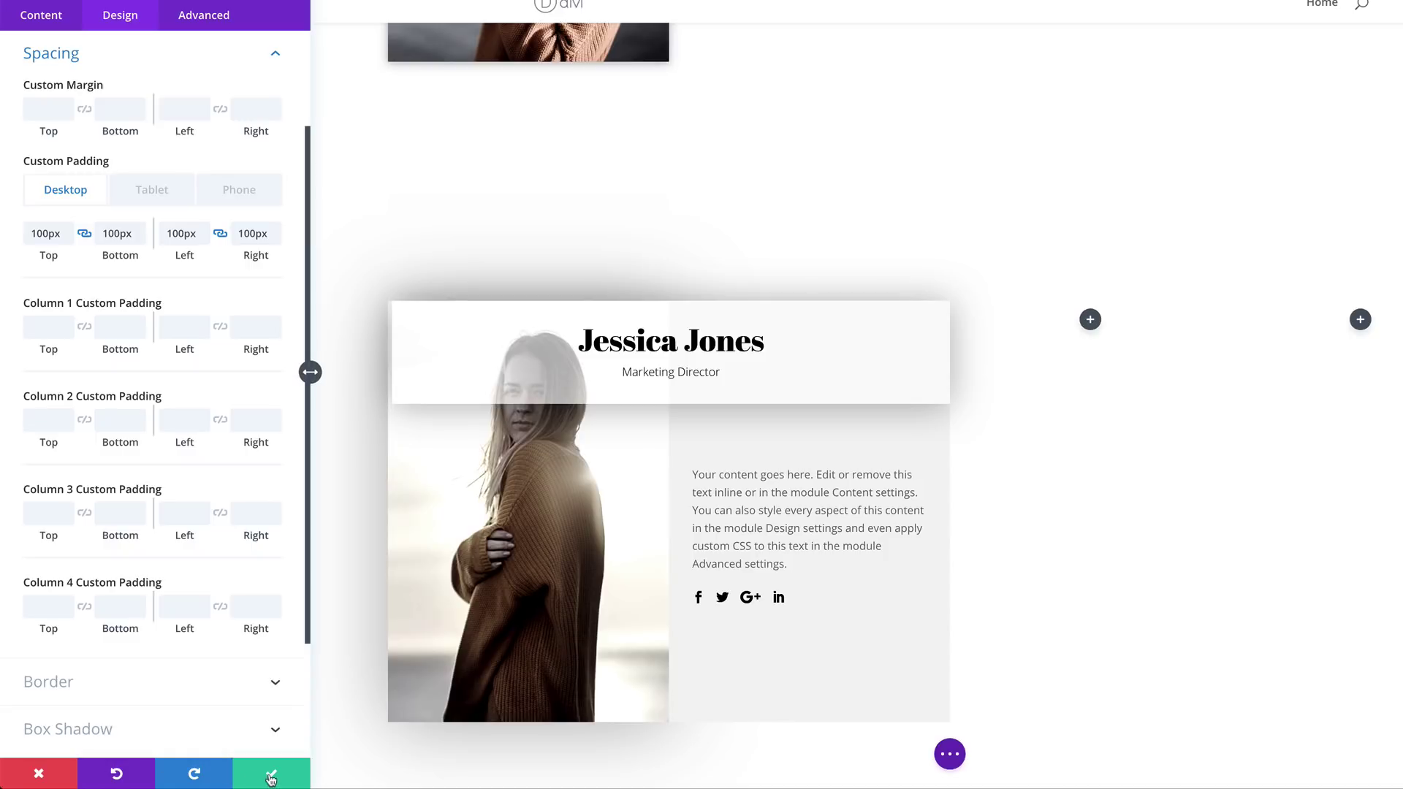
{"action": "left_click", "coordinate": [270, 777]}
Add a Person module to the first column of the bottom row.
{"action": "scroll", "coordinate": [275, 580], "scroll_direction": "down", "scroll_amount": 6}
{"action": "left_click", "coordinate": [268, 574]}
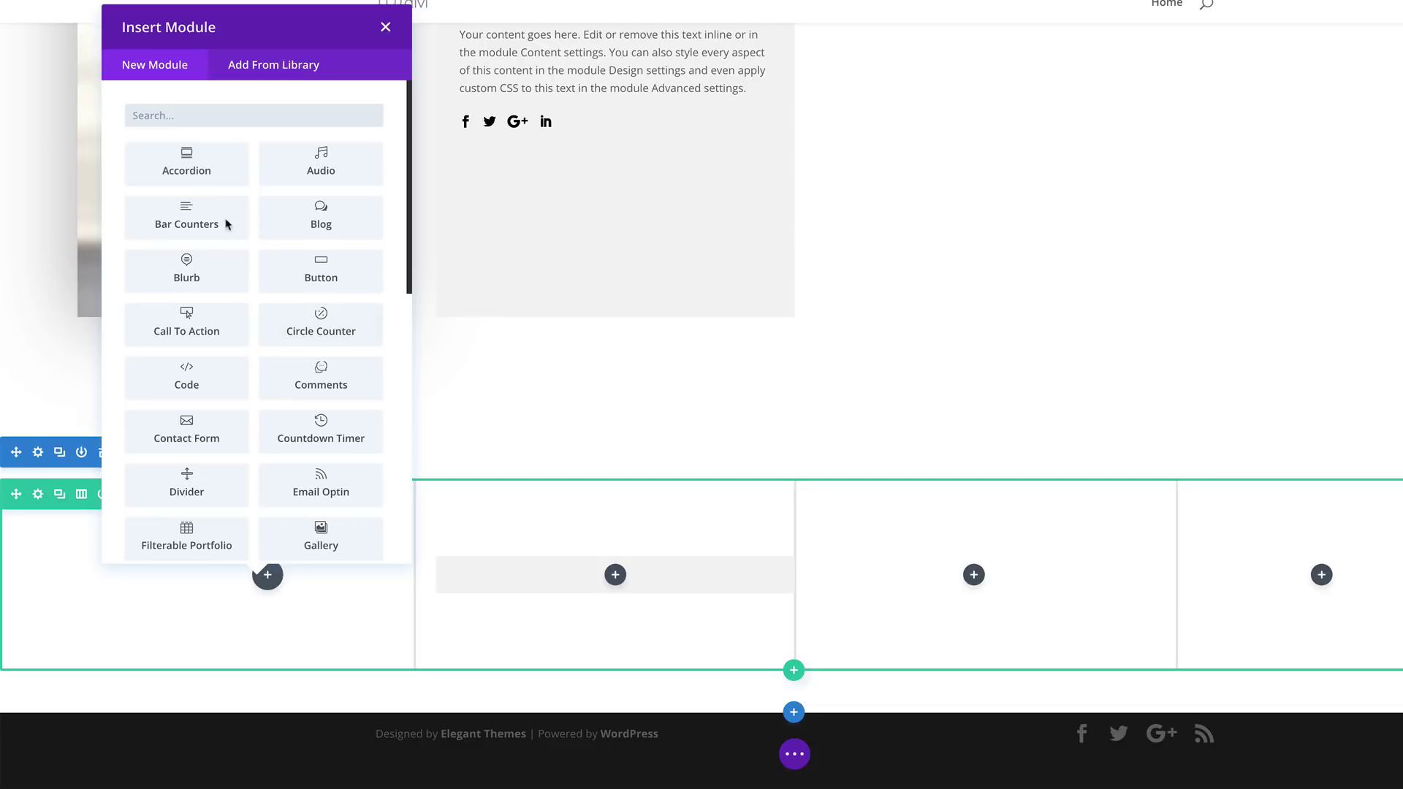
{"action": "type", "text": "pw"}
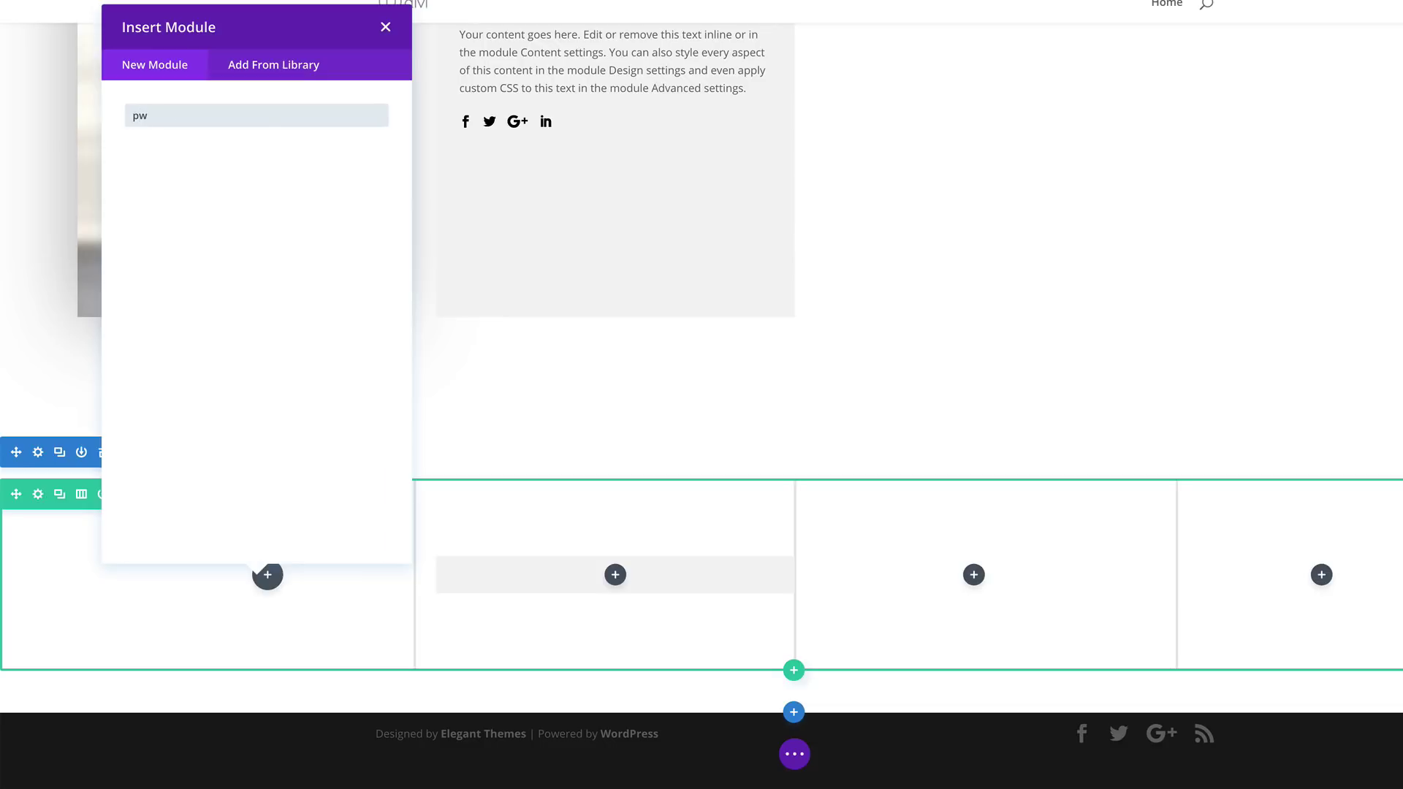
{"action": "key", "text": "BackSpace"}
{"action": "type", "text": "ers"}
{"action": "left_click", "coordinate": [176, 147]}
Name the person Jessica Jones, with the position Marketing Director.
{"action": "triple_click", "coordinate": [144, 144]}
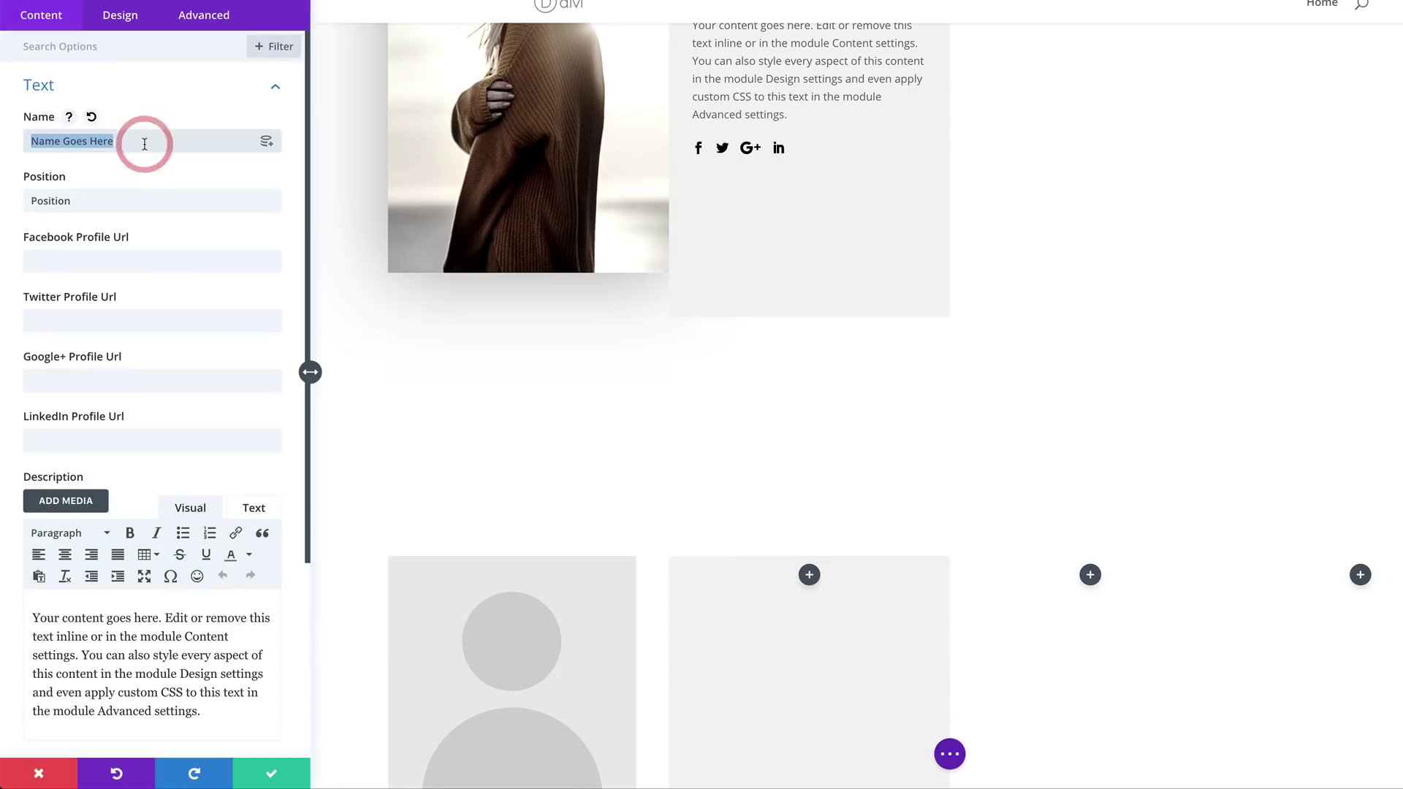
{"action": "type", "text": "Jesicca"}
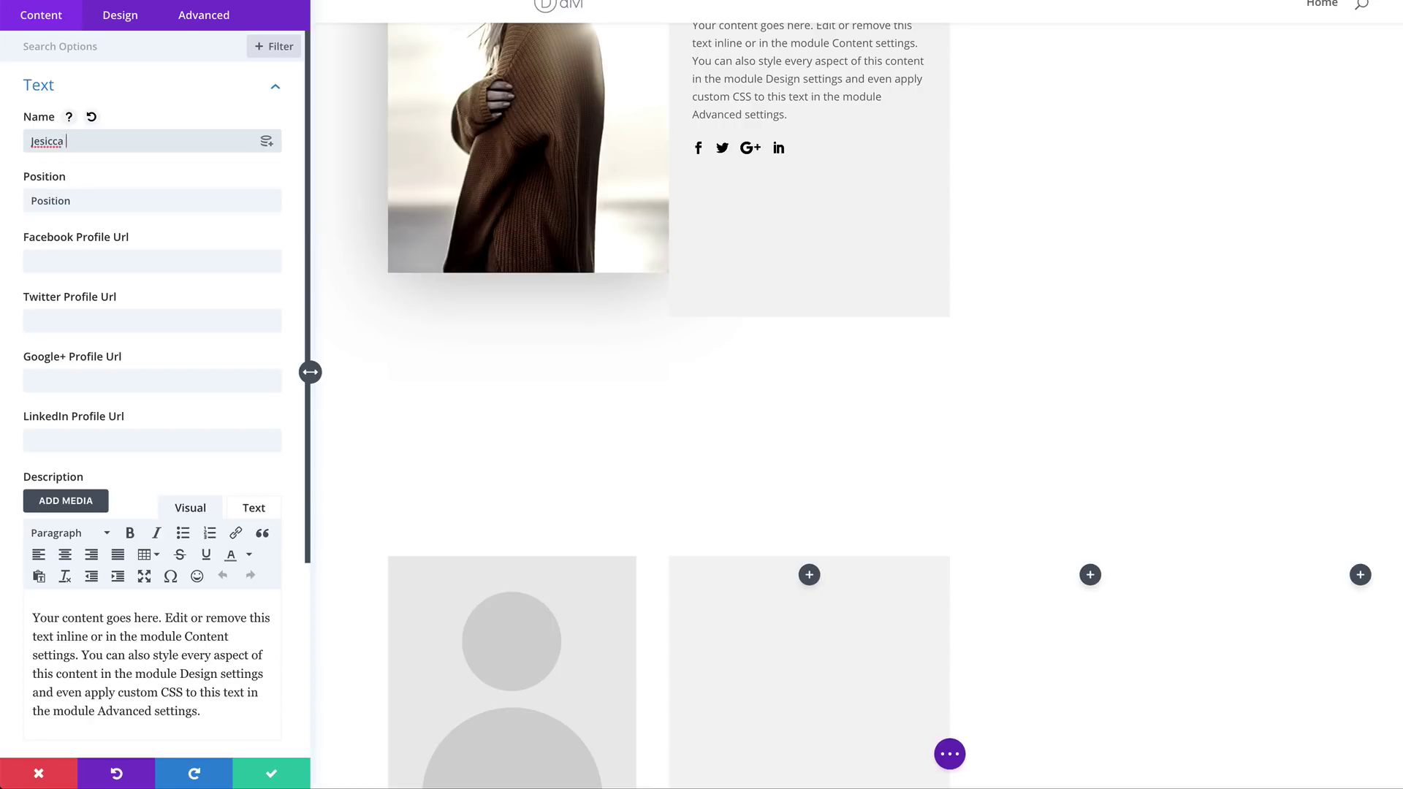
{"action": "type", "text": " Jones"}
{"action": "right_click", "coordinate": [43, 143]}
{"action": "left_click", "coordinate": [69, 155]}
{"action": "left_click", "coordinate": [88, 200]}
{"action": "type", "text": "Ma"}
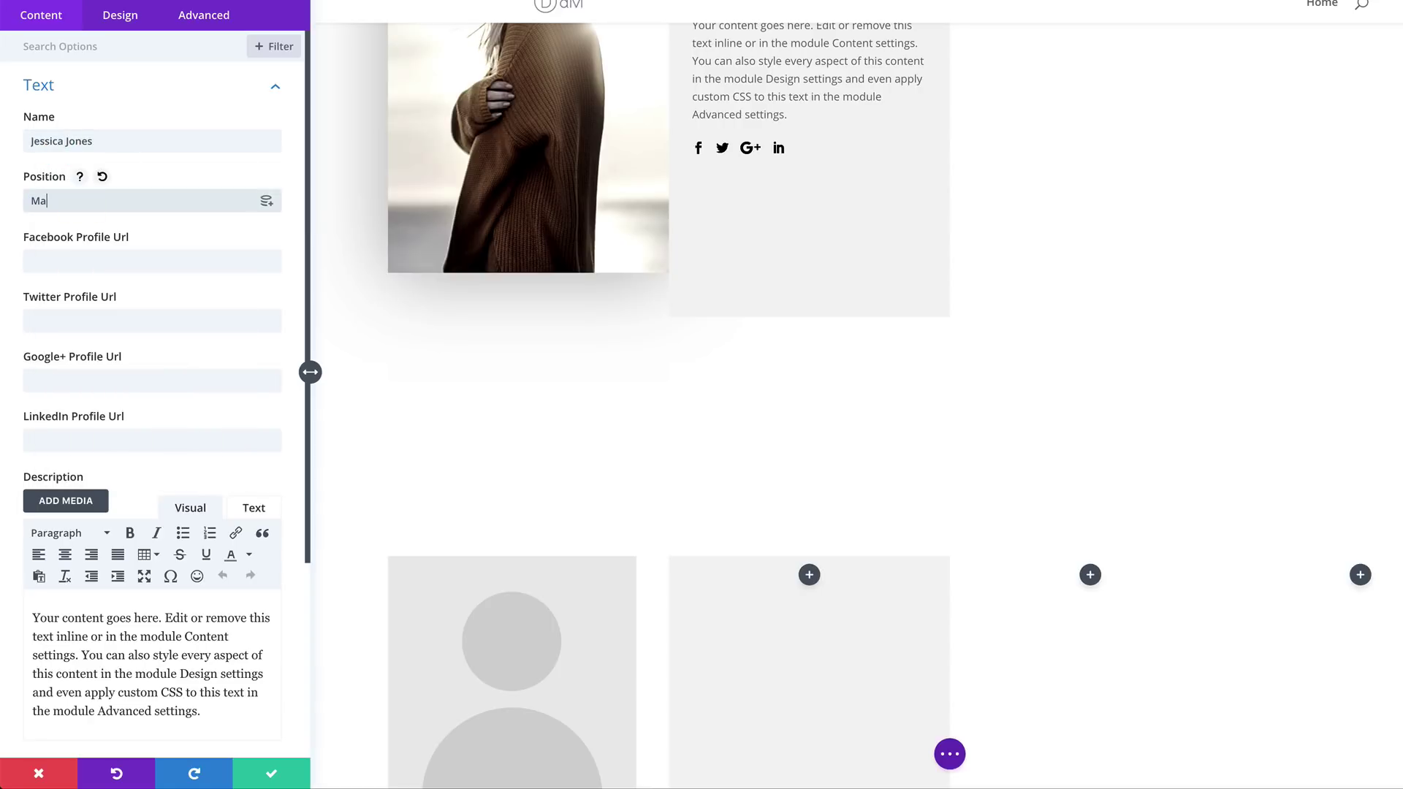
{"action": "type", "text": "rketing Director"}
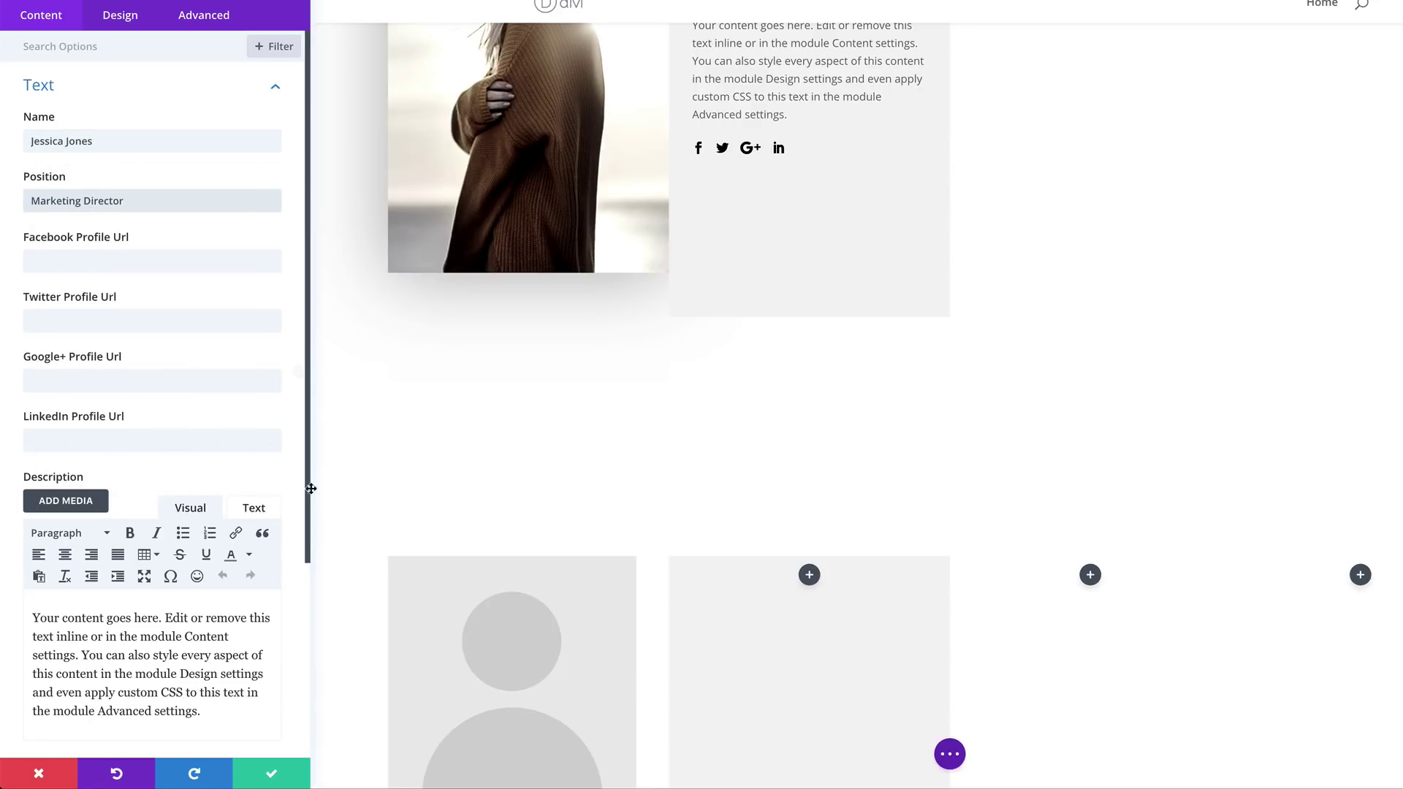
Give the Person module a white background colour.
{"action": "scroll", "coordinate": [263, 491], "scroll_direction": "down", "scroll_amount": 4}
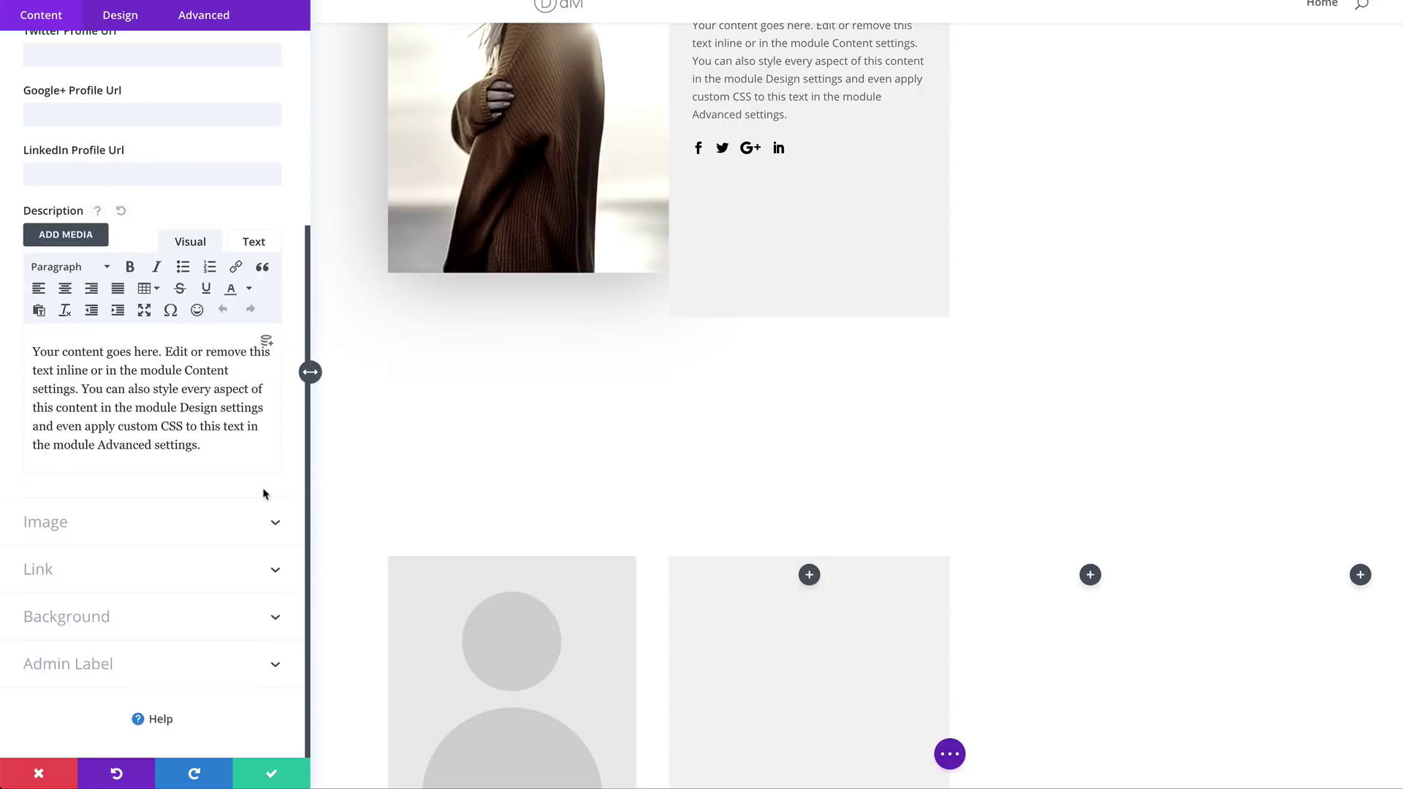
{"action": "left_click", "coordinate": [103, 620]}
{"action": "left_click", "coordinate": [155, 387]}
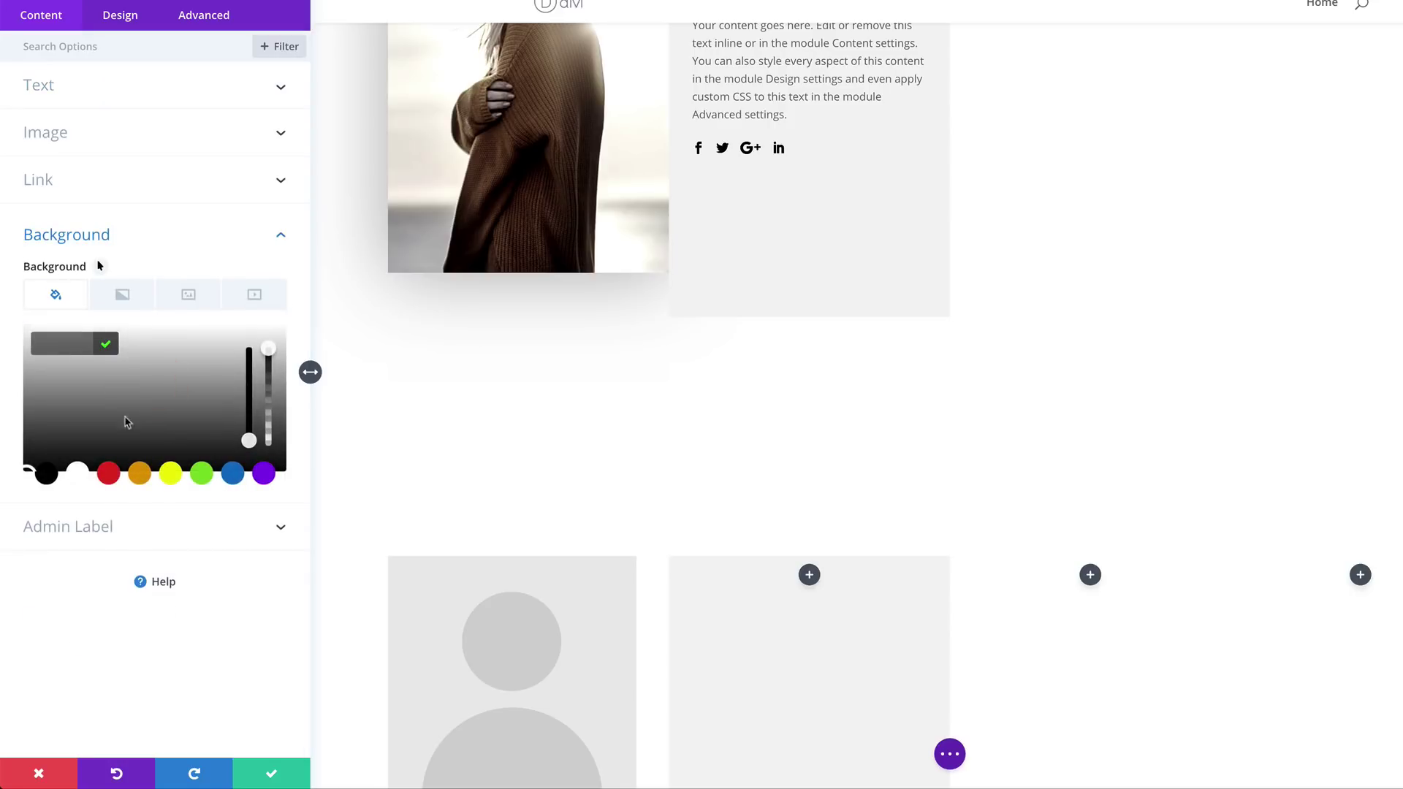
{"action": "left_click", "coordinate": [77, 474]}
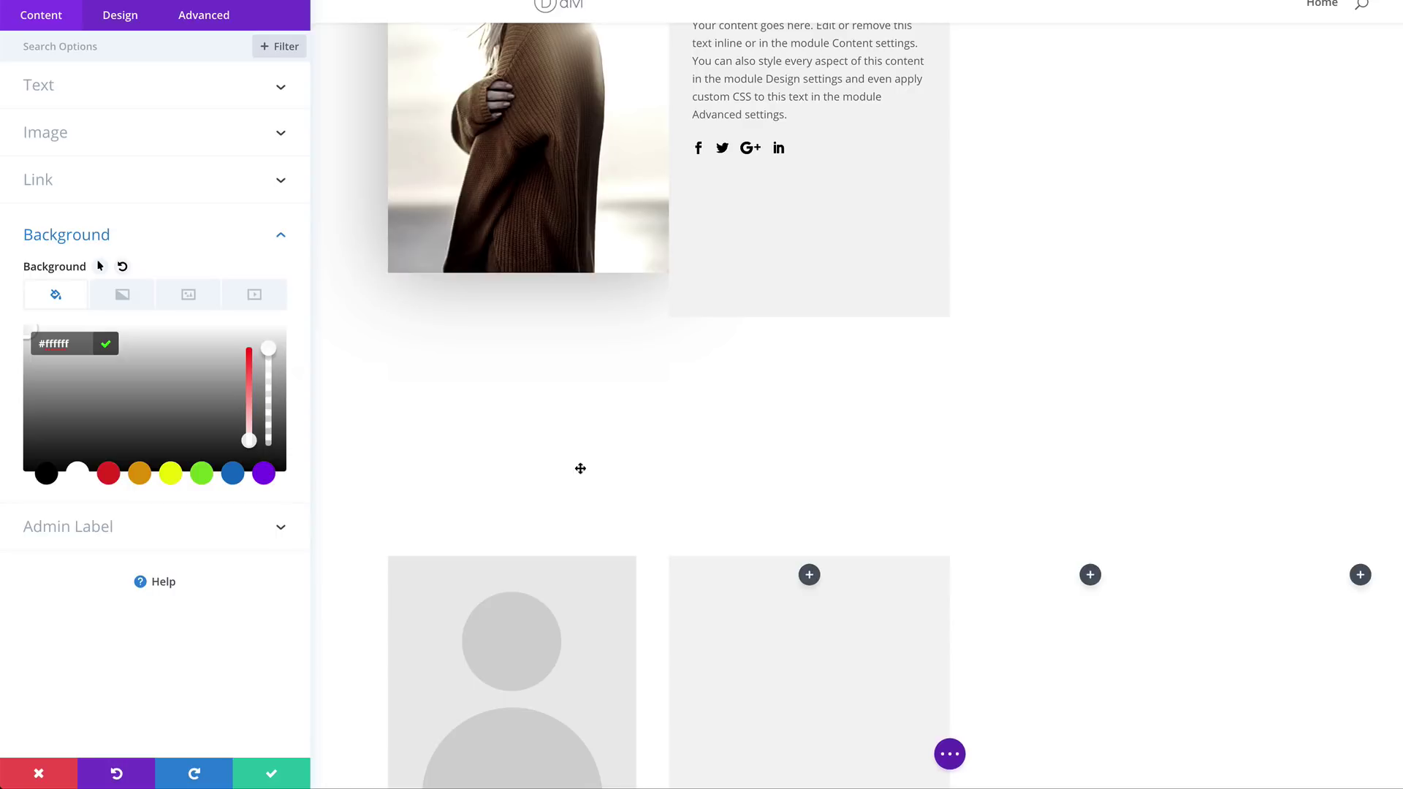
Remove the placeholder portrait image from the Person module.
{"action": "scroll", "coordinate": [580, 467], "scroll_direction": "down", "scroll_amount": 5}
{"action": "left_click", "coordinate": [56, 135]}
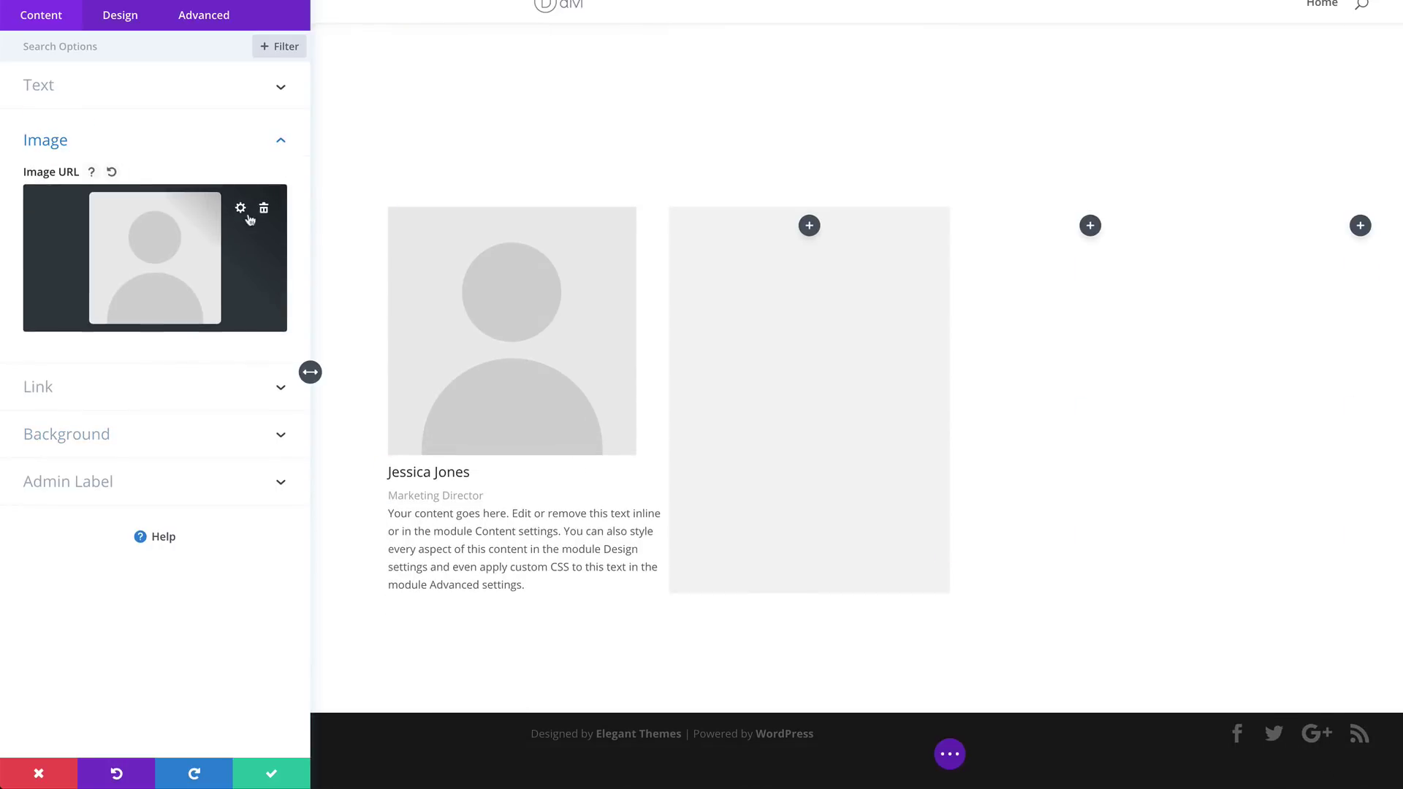
{"action": "left_click", "coordinate": [265, 209]}
Delete the placeholder description text so the bio is empty.
{"action": "left_click", "coordinate": [48, 81]}
{"action": "left_click_drag", "start_coordinate": [38, 614], "coordinate": [214, 723]}
{"action": "scroll", "coordinate": [213, 723], "scroll_direction": "down", "scroll_amount": 4}
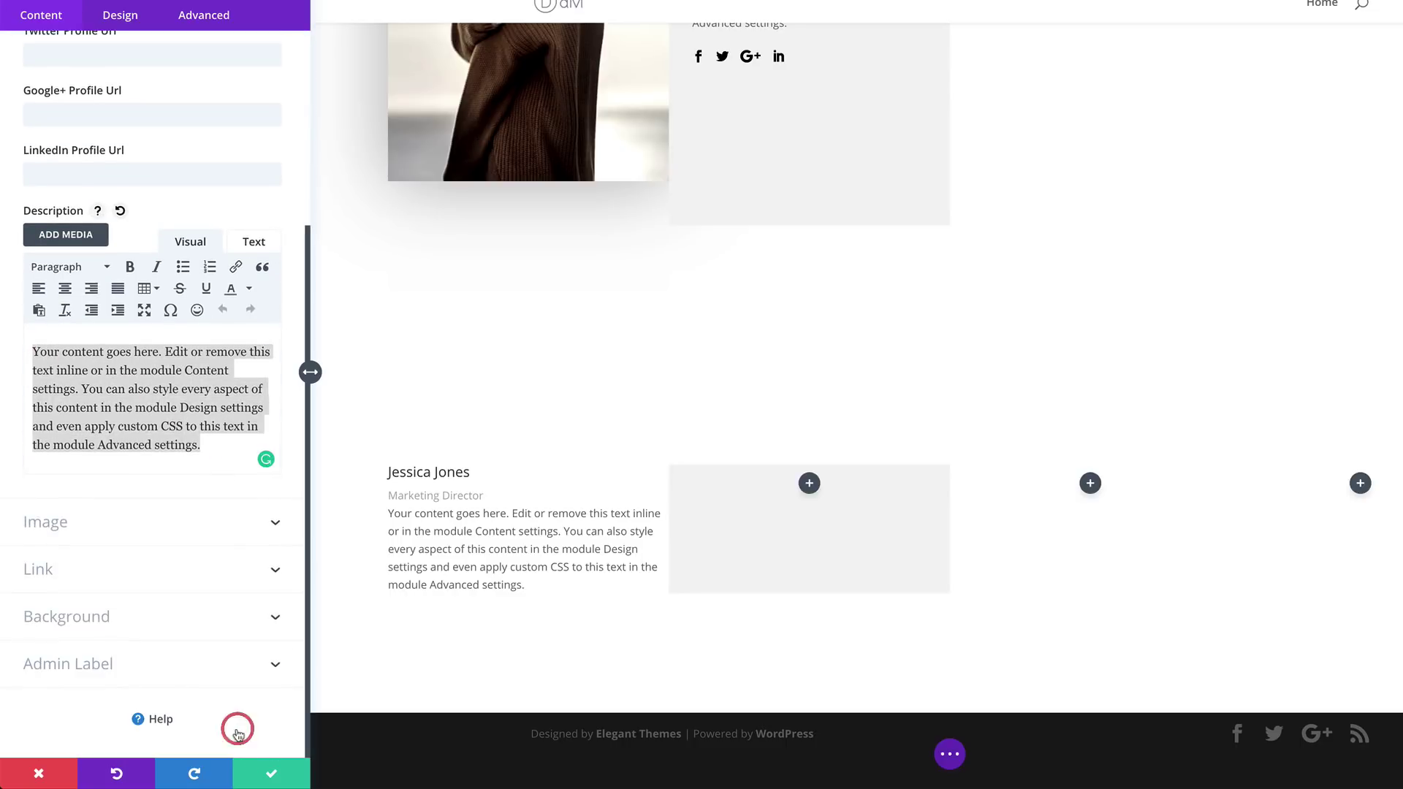
{"action": "key", "text": "BackSpace"}
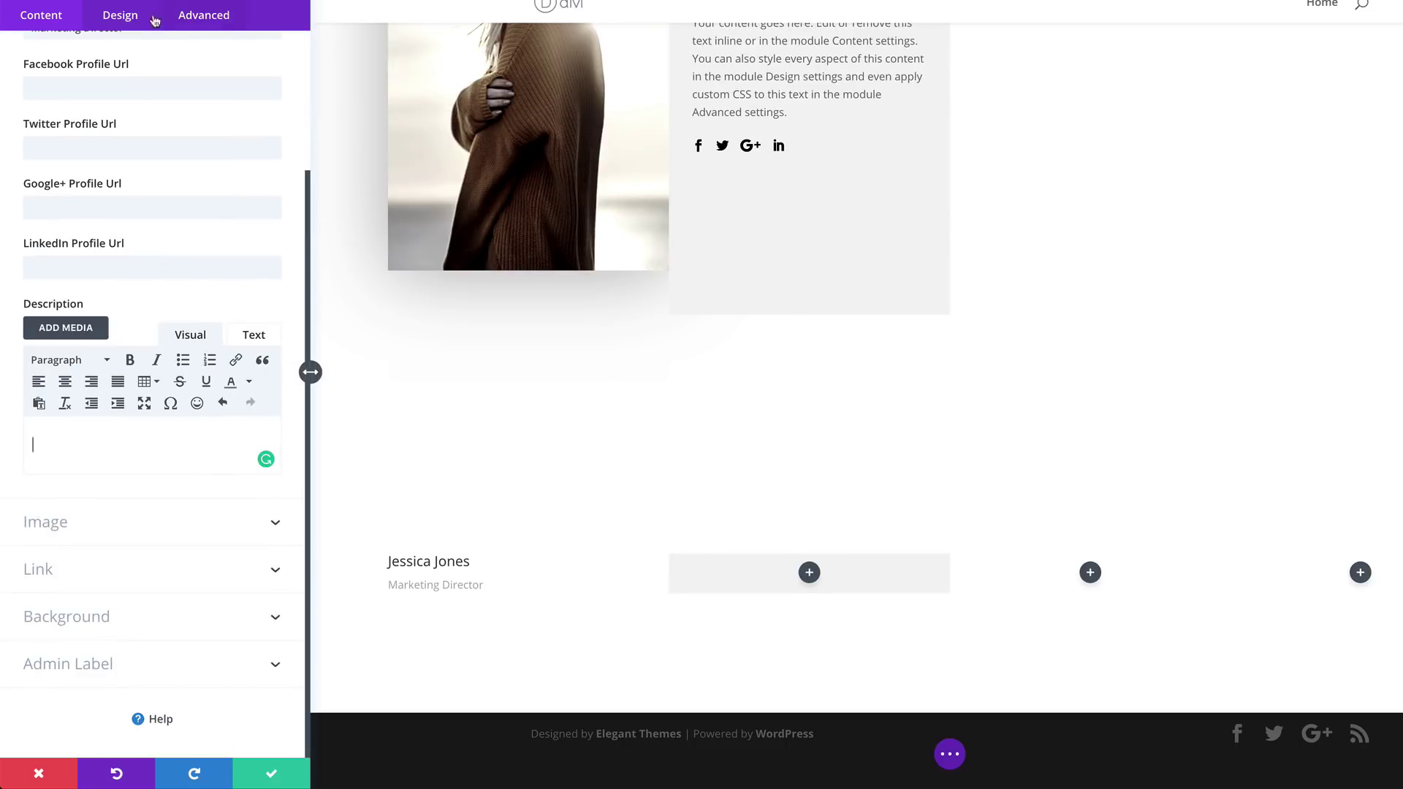
Make the name title Ultra Bold, black, 40px, with -4px letter spacing.
{"action": "left_click", "coordinate": [122, 16]}
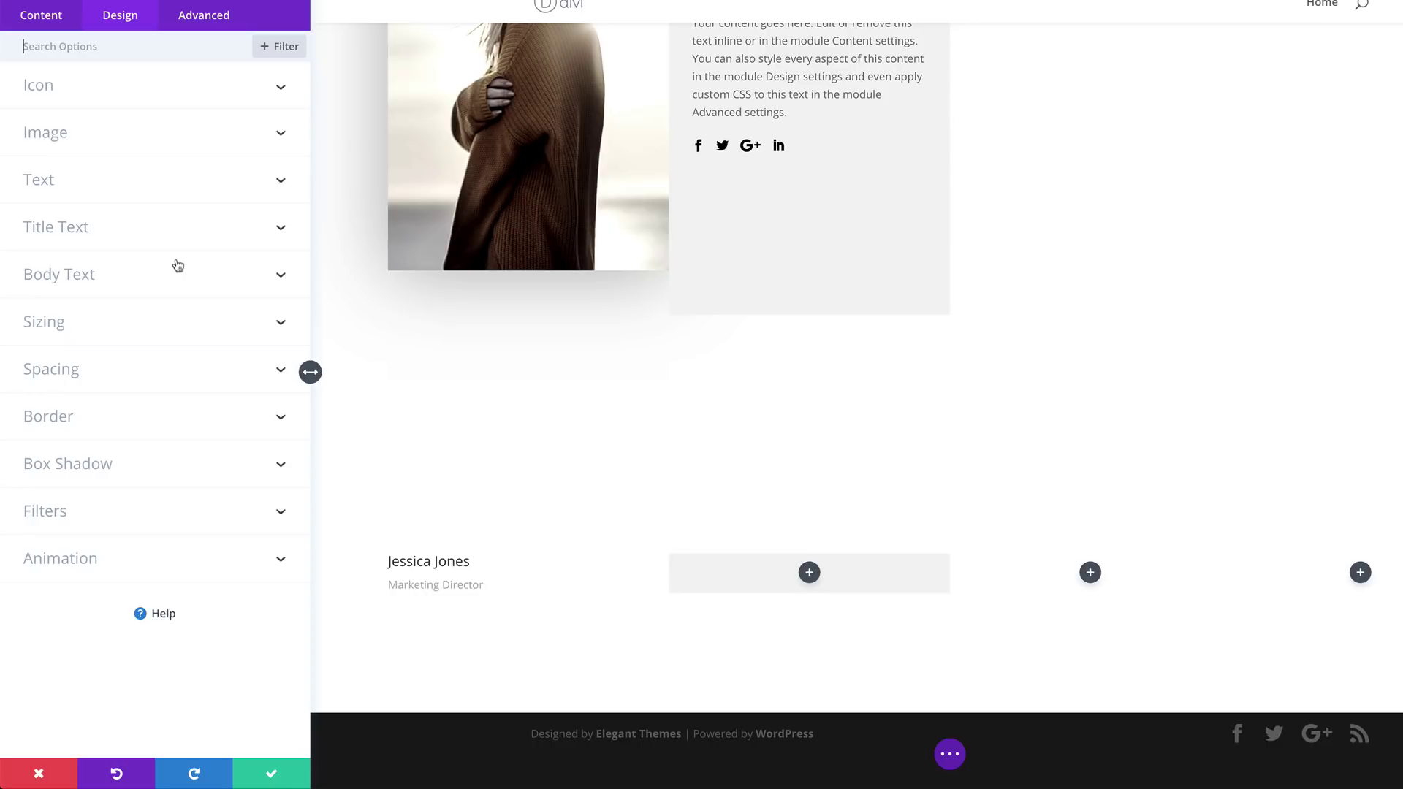
{"action": "left_click", "coordinate": [78, 232]}
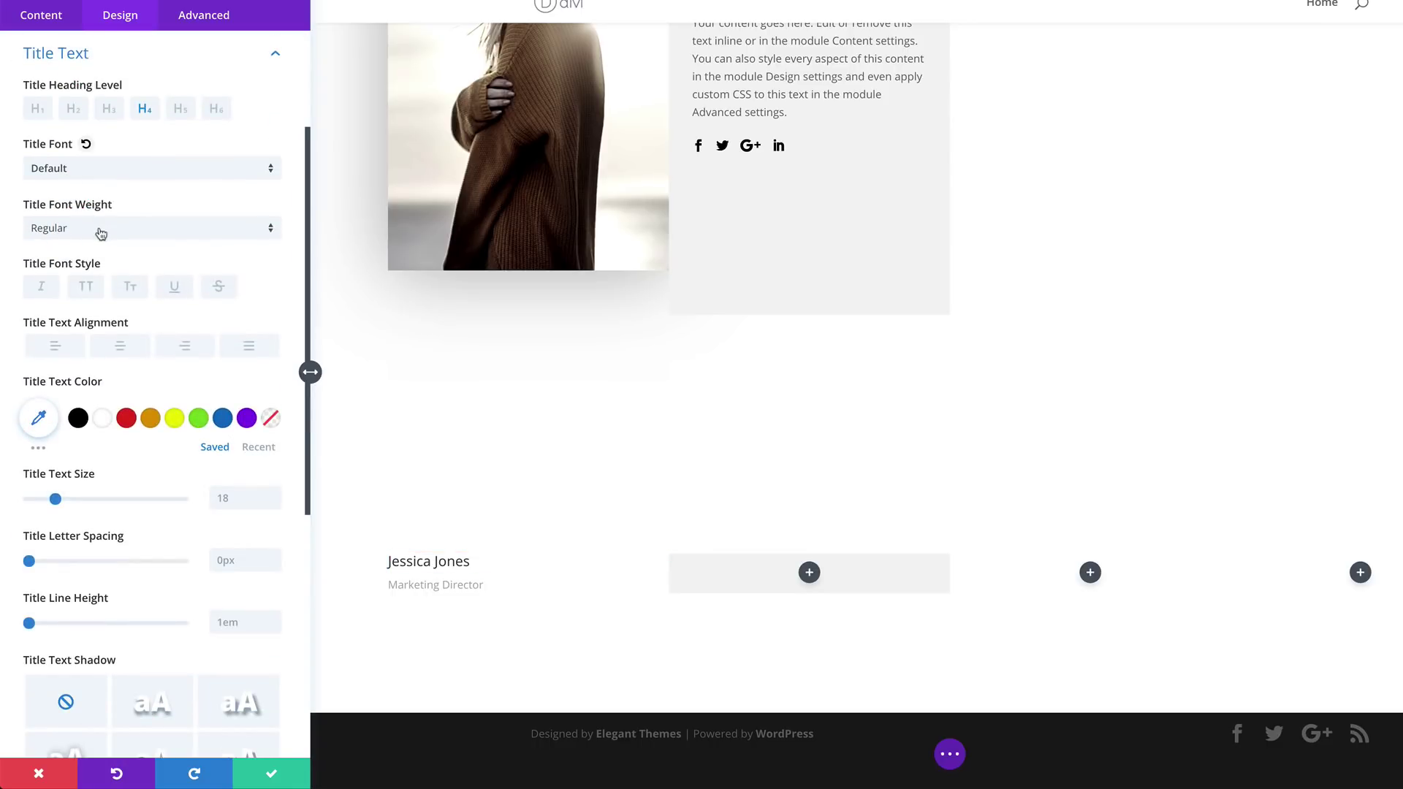
{"action": "left_click", "coordinate": [101, 233]}
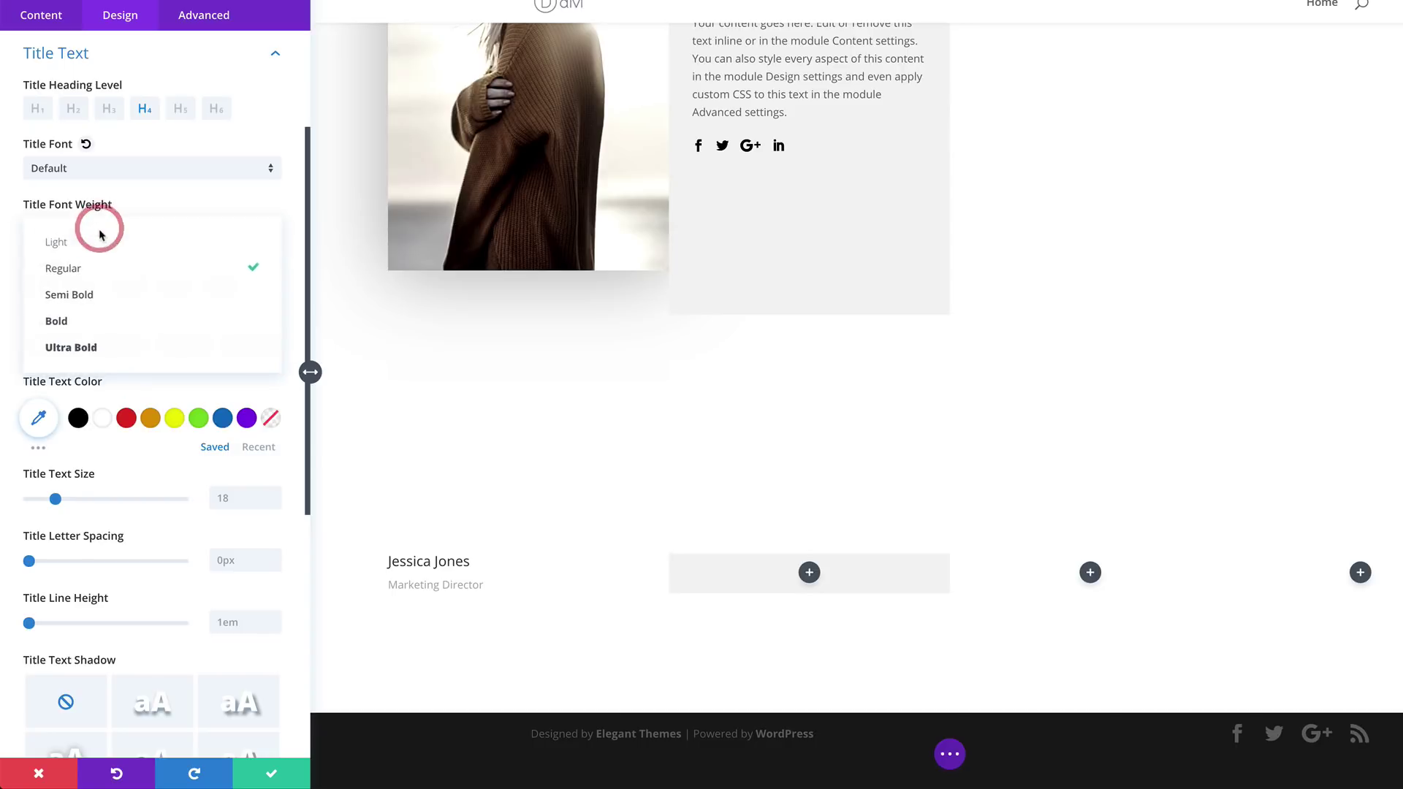
{"action": "left_click", "coordinate": [90, 345]}
{"action": "left_click", "coordinate": [78, 419]}
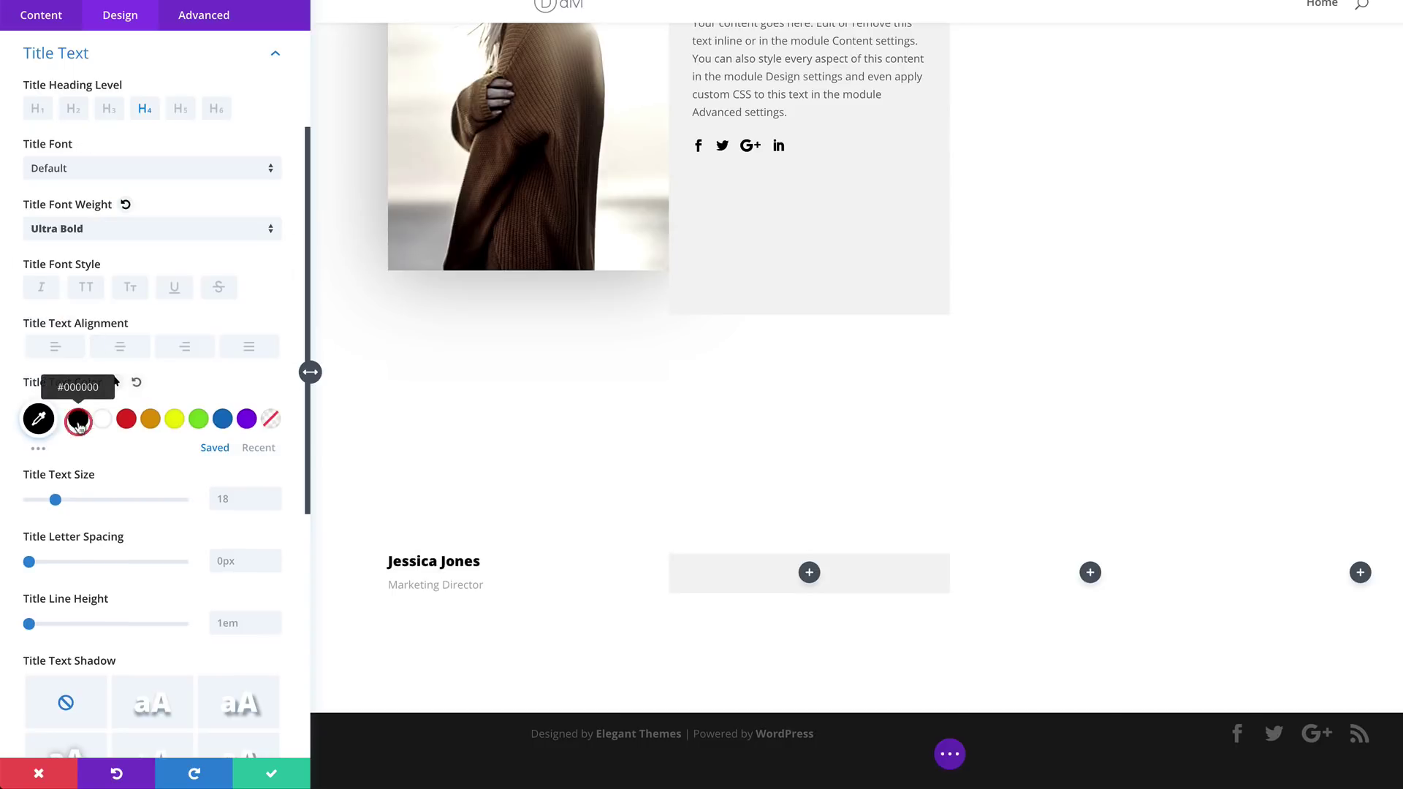
{"action": "left_click", "coordinate": [235, 502]}
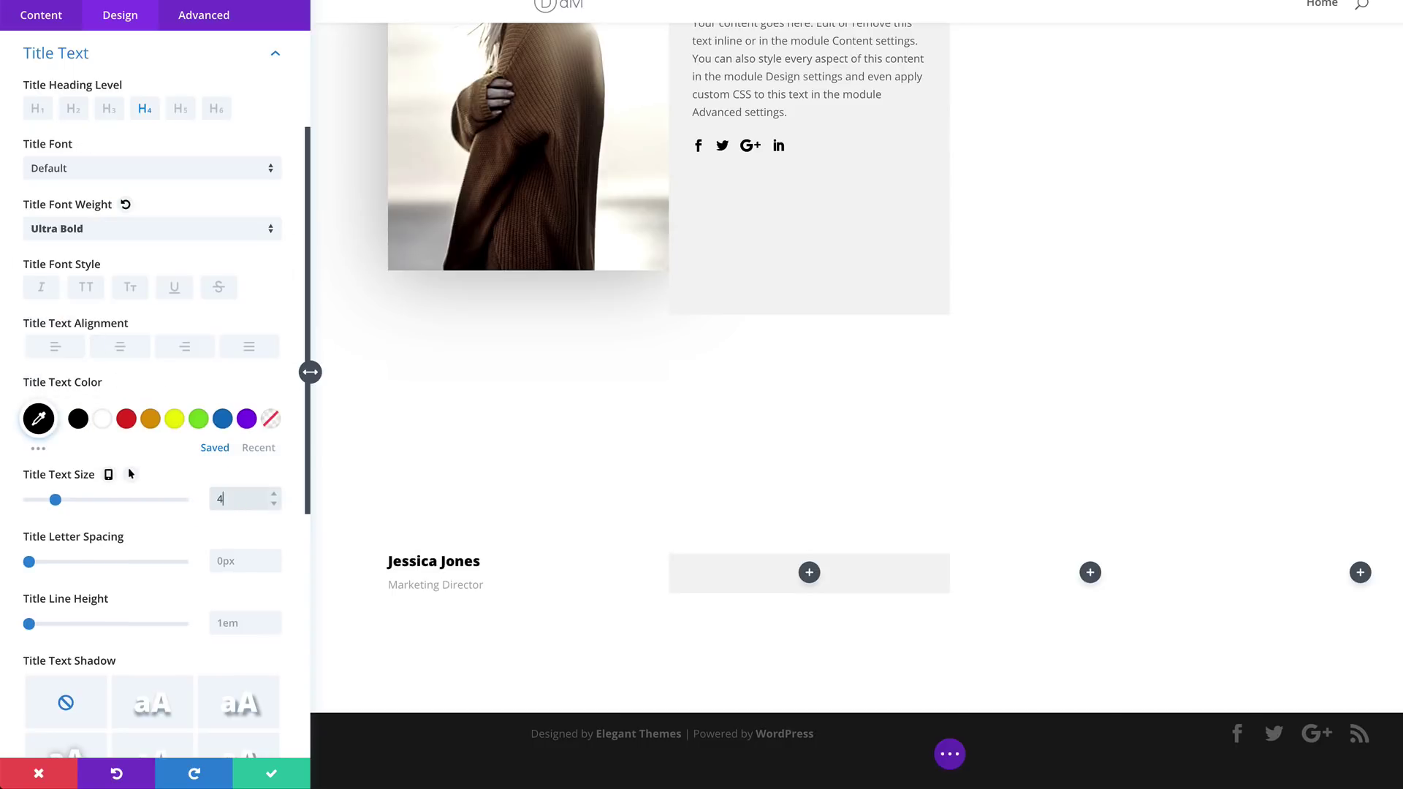
{"action": "scroll", "coordinate": [270, 585], "scroll_direction": "down", "scroll_amount": 1}
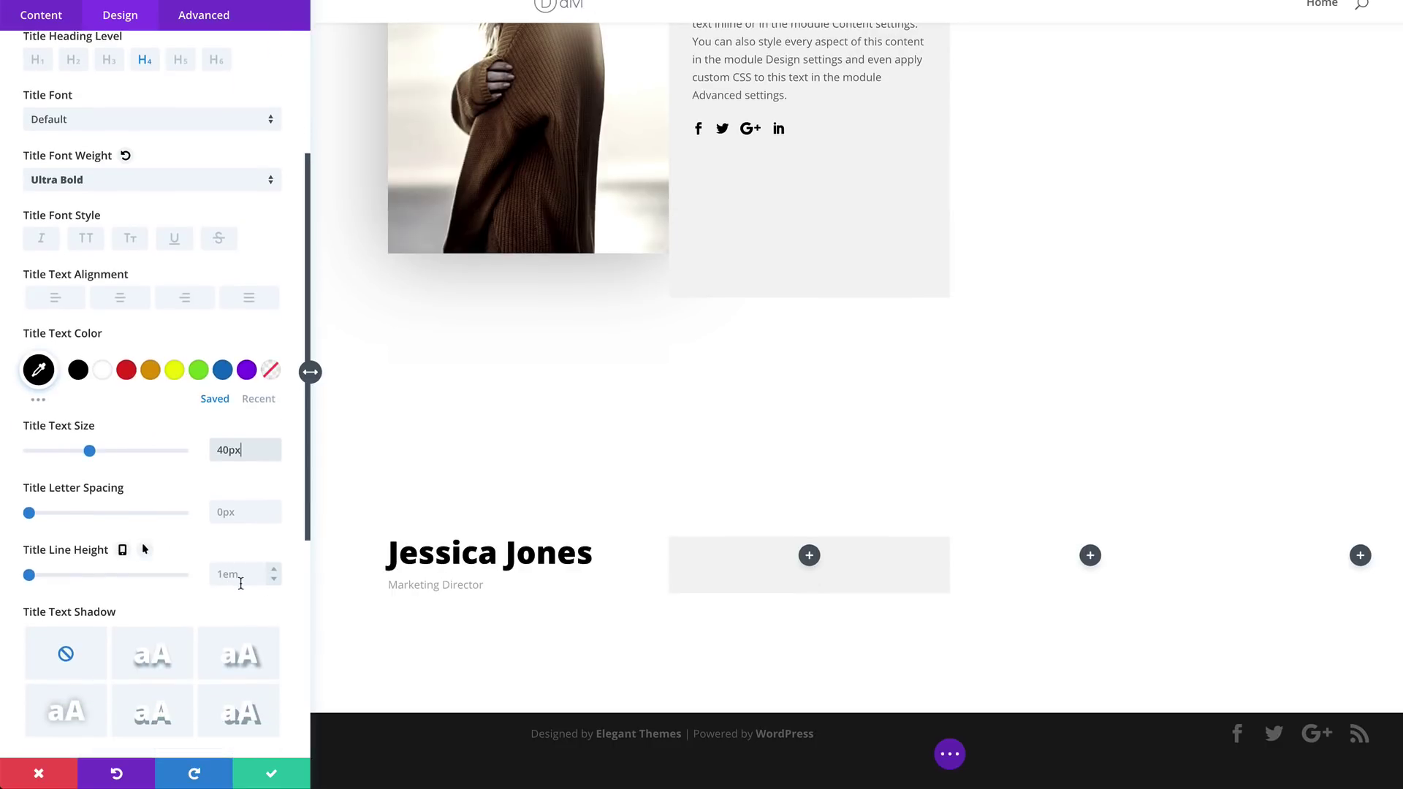
{"action": "left_click", "coordinate": [234, 512]}
{"action": "type", "text": "-4px"}
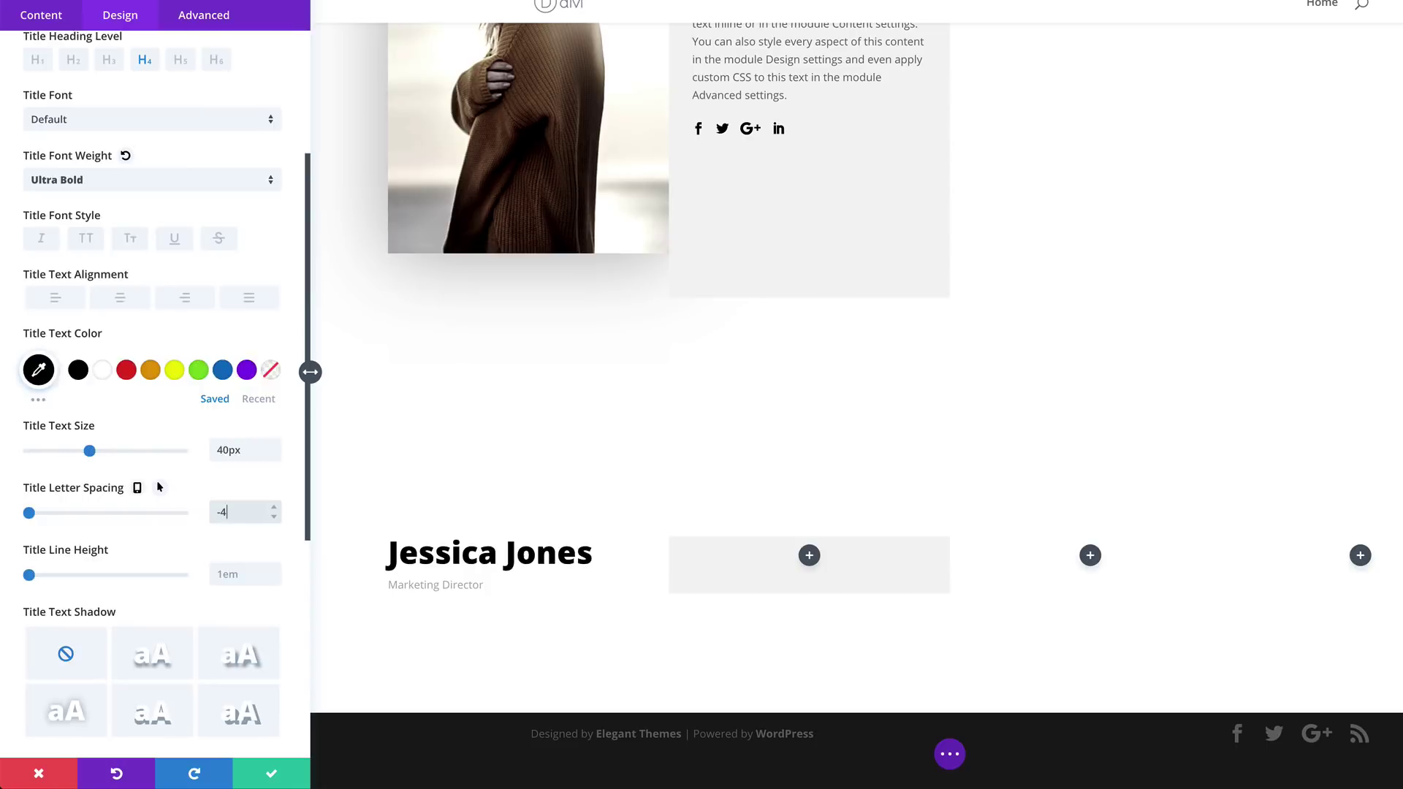
{"action": "scroll", "coordinate": [146, 474], "scroll_direction": "down", "scroll_amount": 5}
Set the Marketing Director body text to Light weight, black, 15px.
{"action": "left_click", "coordinate": [73, 378]}
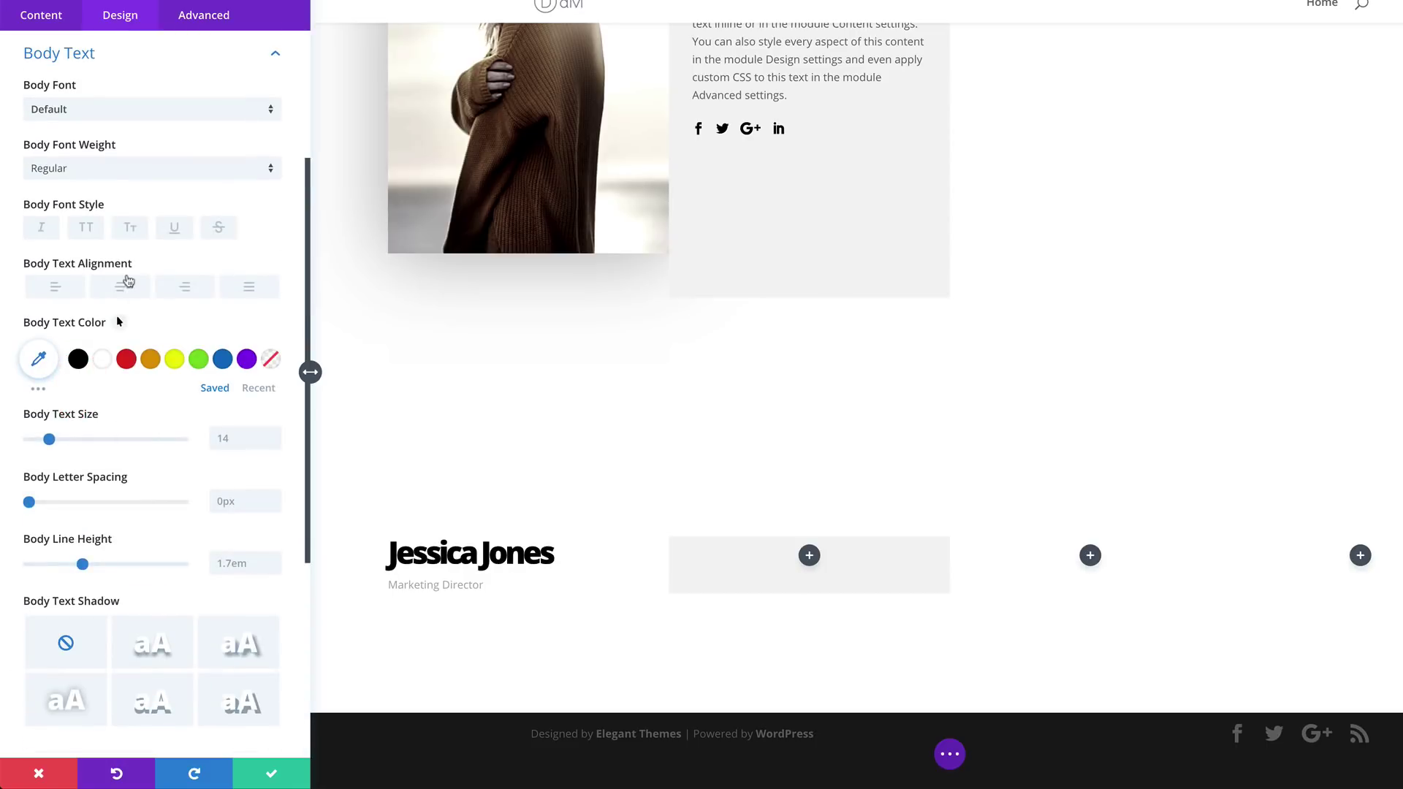
{"action": "left_click", "coordinate": [93, 170]}
{"action": "left_click", "coordinate": [95, 177]}
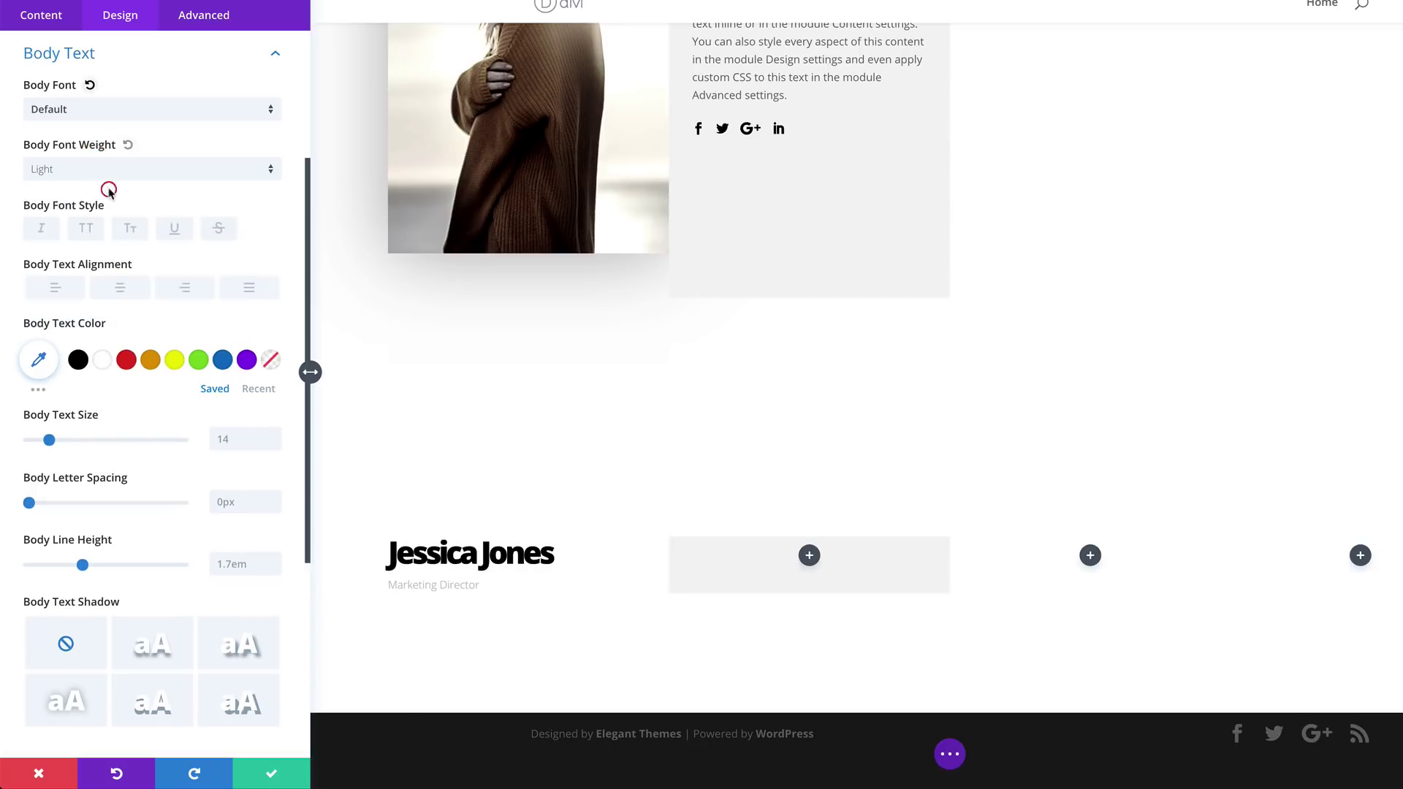
{"action": "left_click", "coordinate": [79, 359]}
{"action": "left_click", "coordinate": [226, 440]}
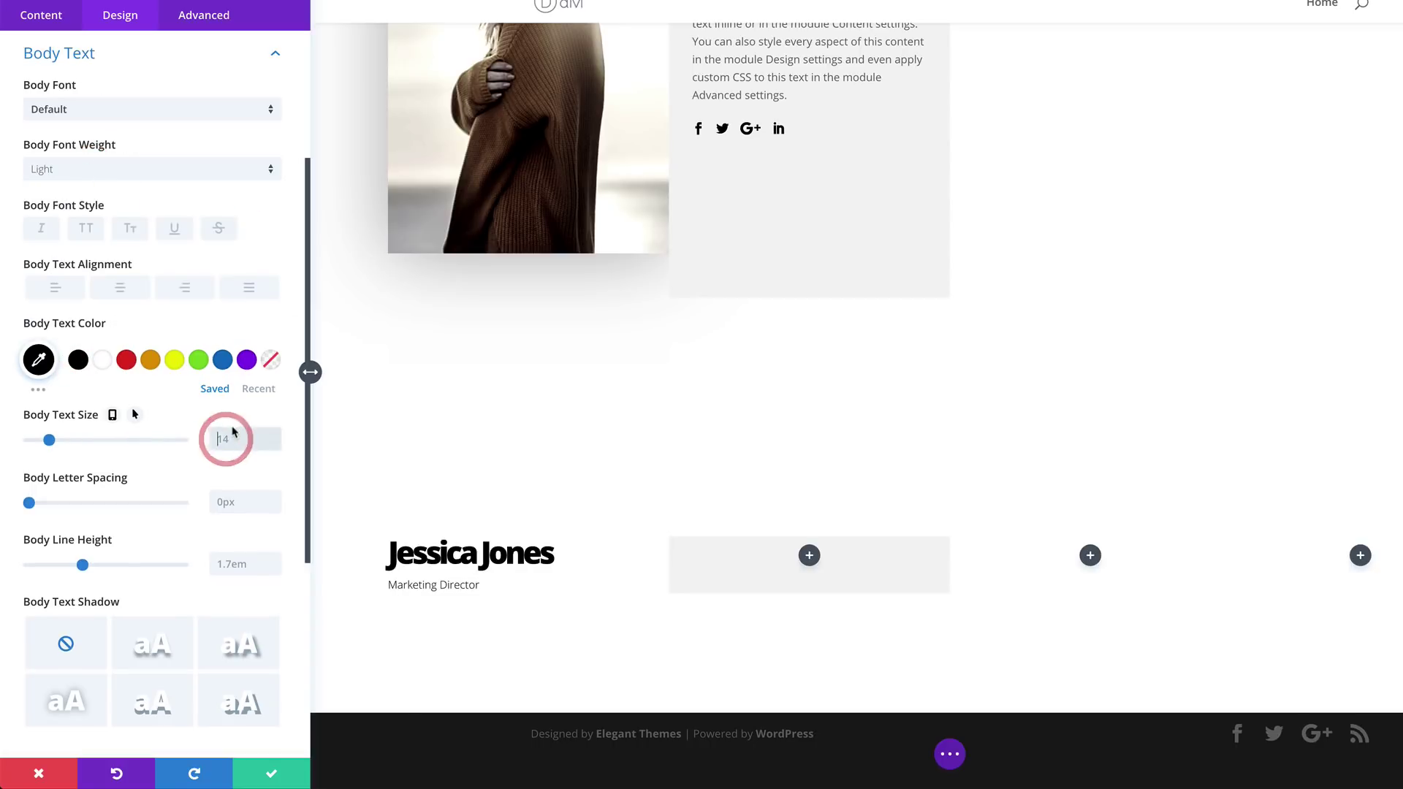
{"action": "type", "text": "15px"}
{"action": "scroll", "coordinate": [160, 610], "scroll_direction": "down", "scroll_amount": 5}
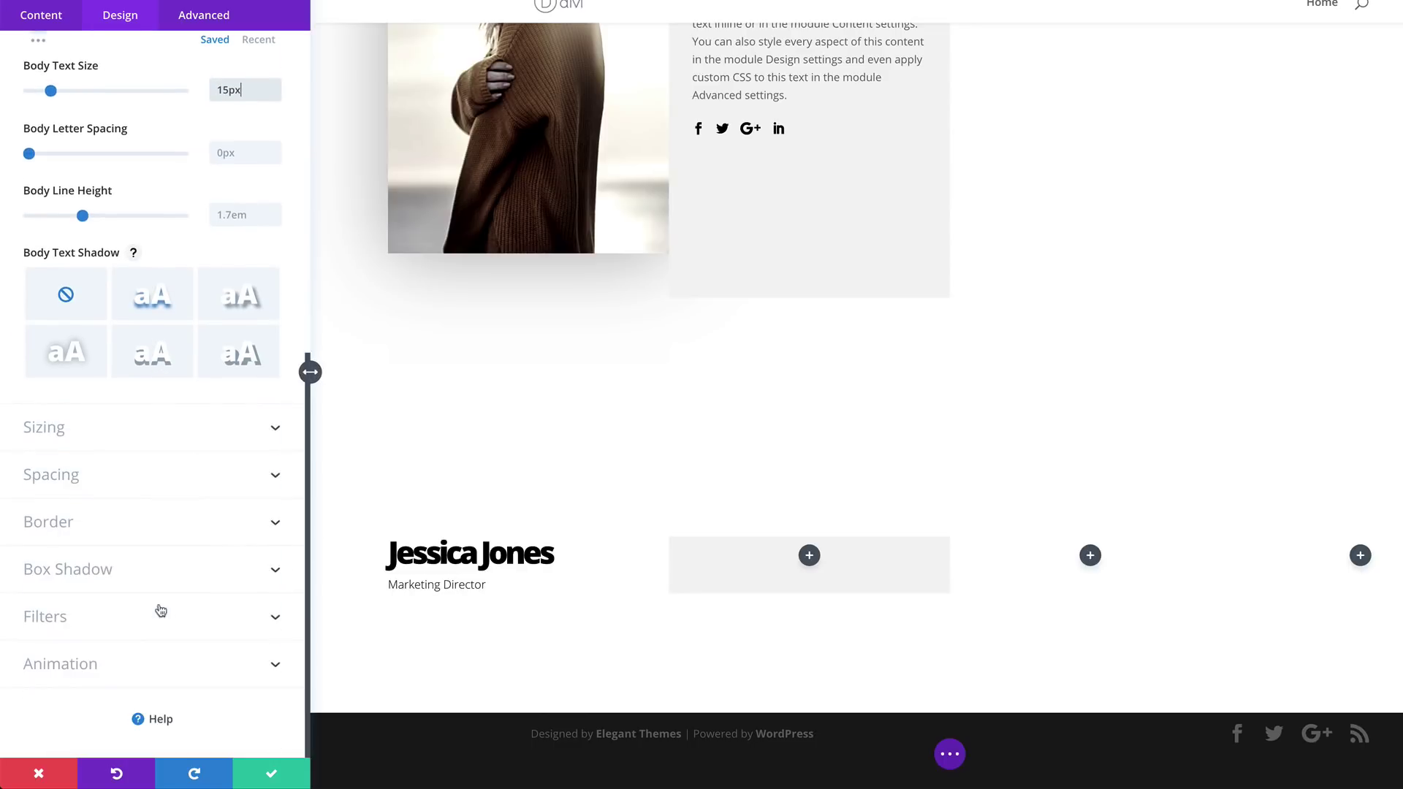
Set a 40px top margin and linked 30px padding on every side.
{"action": "left_click", "coordinate": [70, 477]}
{"action": "left_click", "coordinate": [53, 374]}
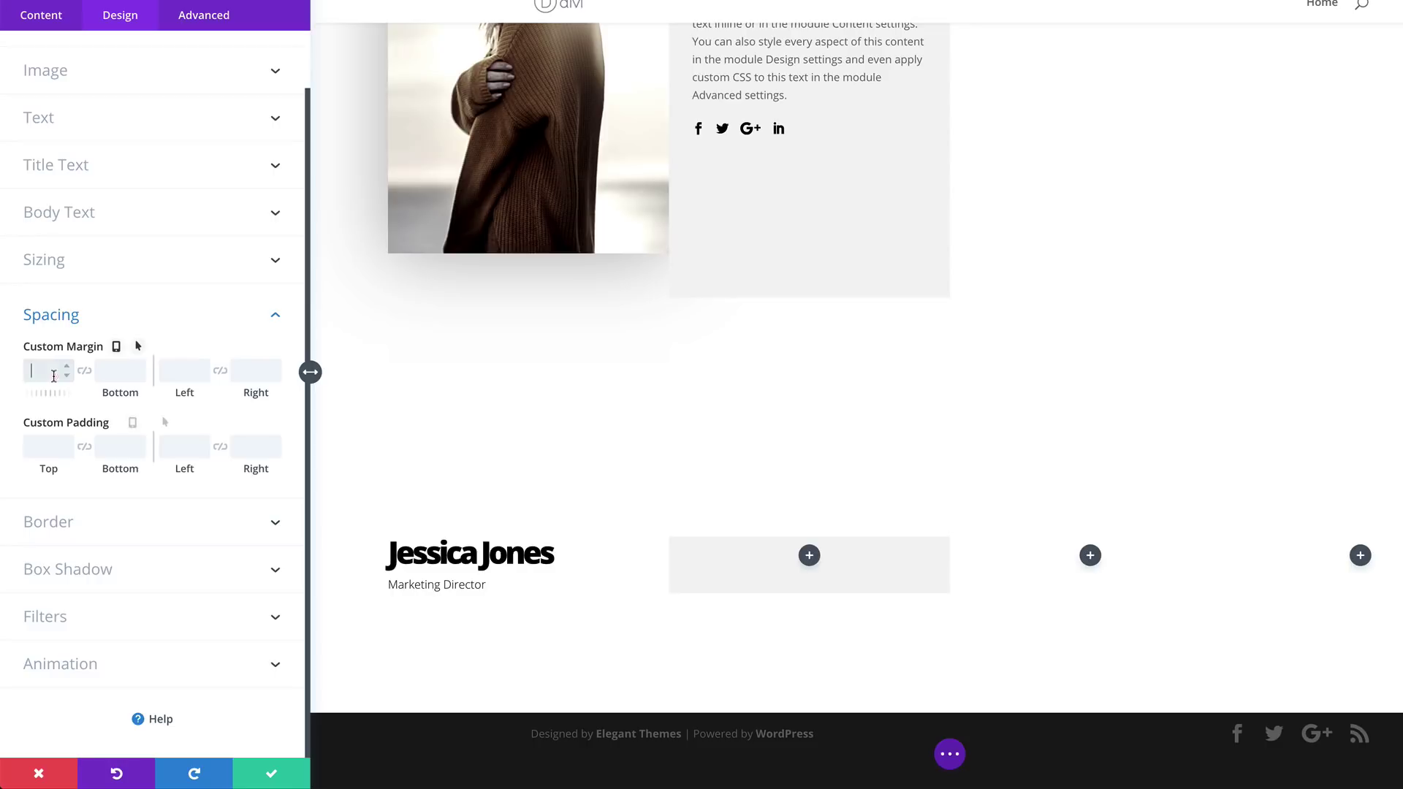
{"action": "type", "text": "40px"}
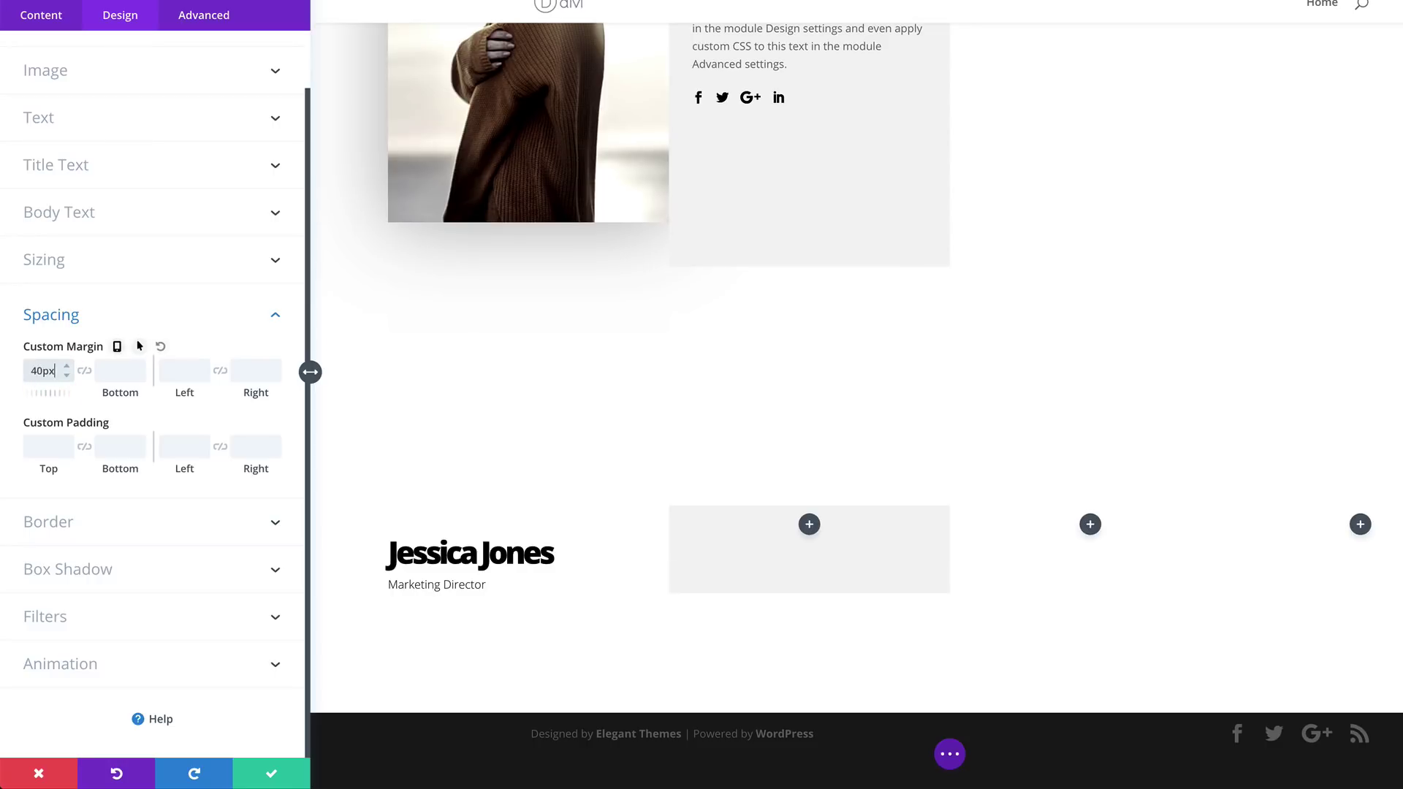
{"action": "left_click", "coordinate": [46, 447]}
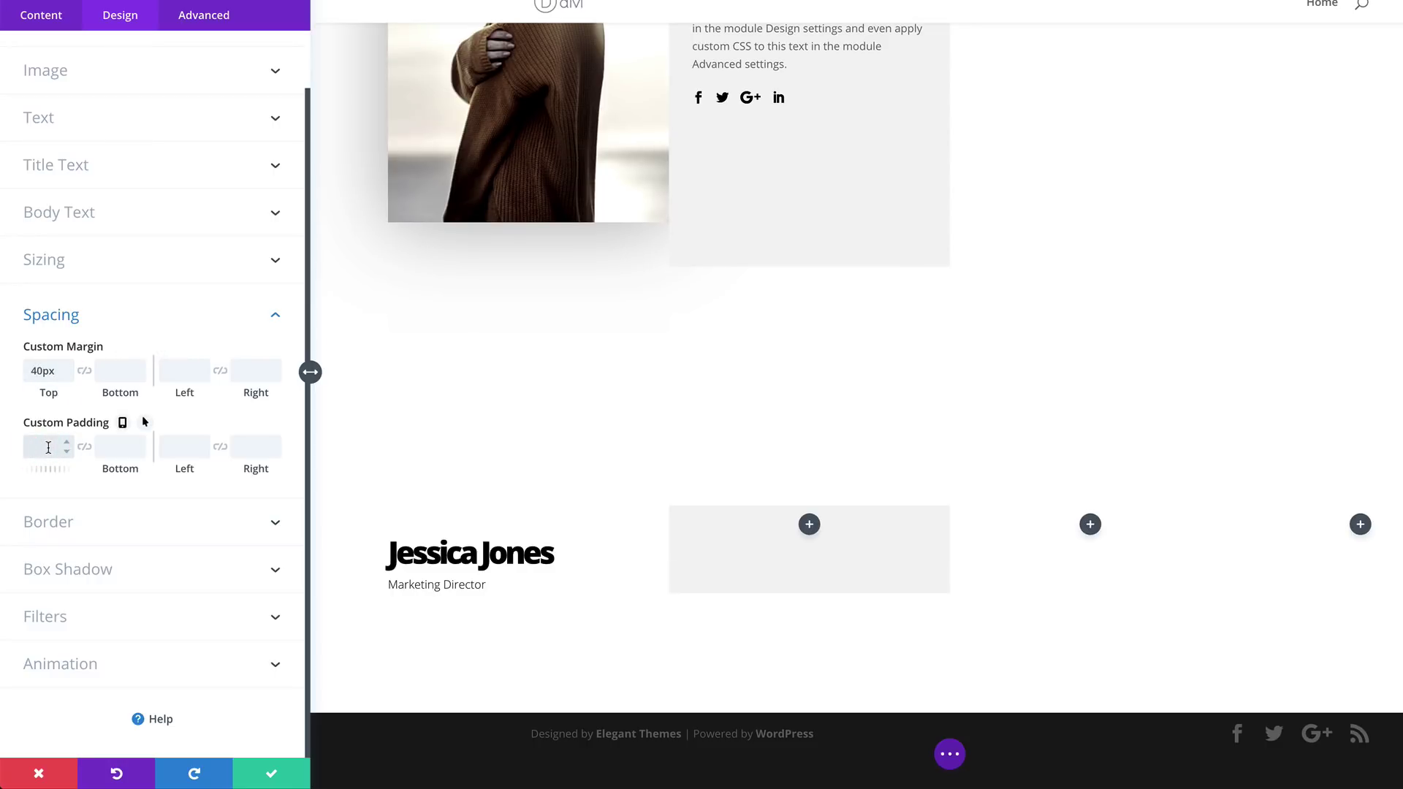
{"action": "type", "text": "30px"}
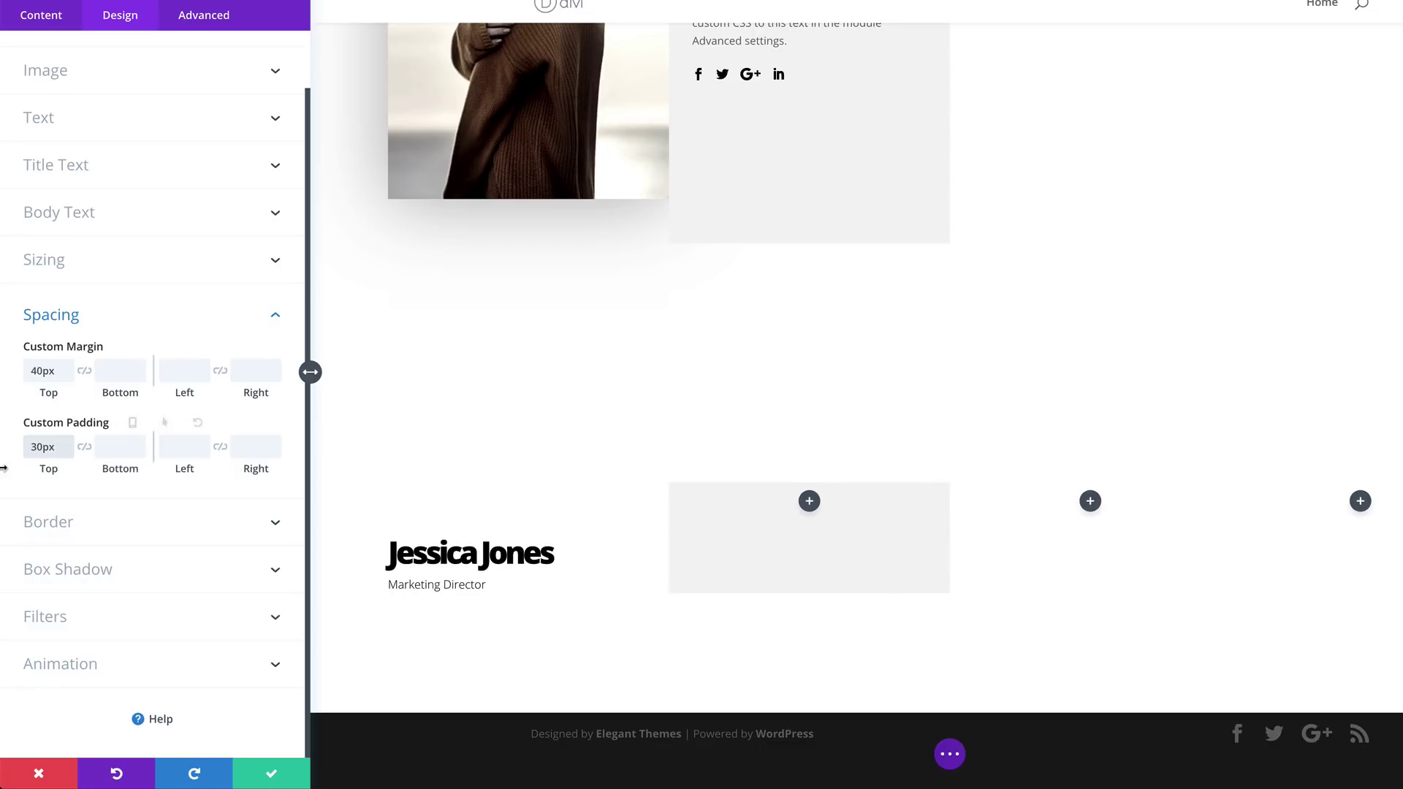
{"action": "left_click", "coordinate": [85, 448]}
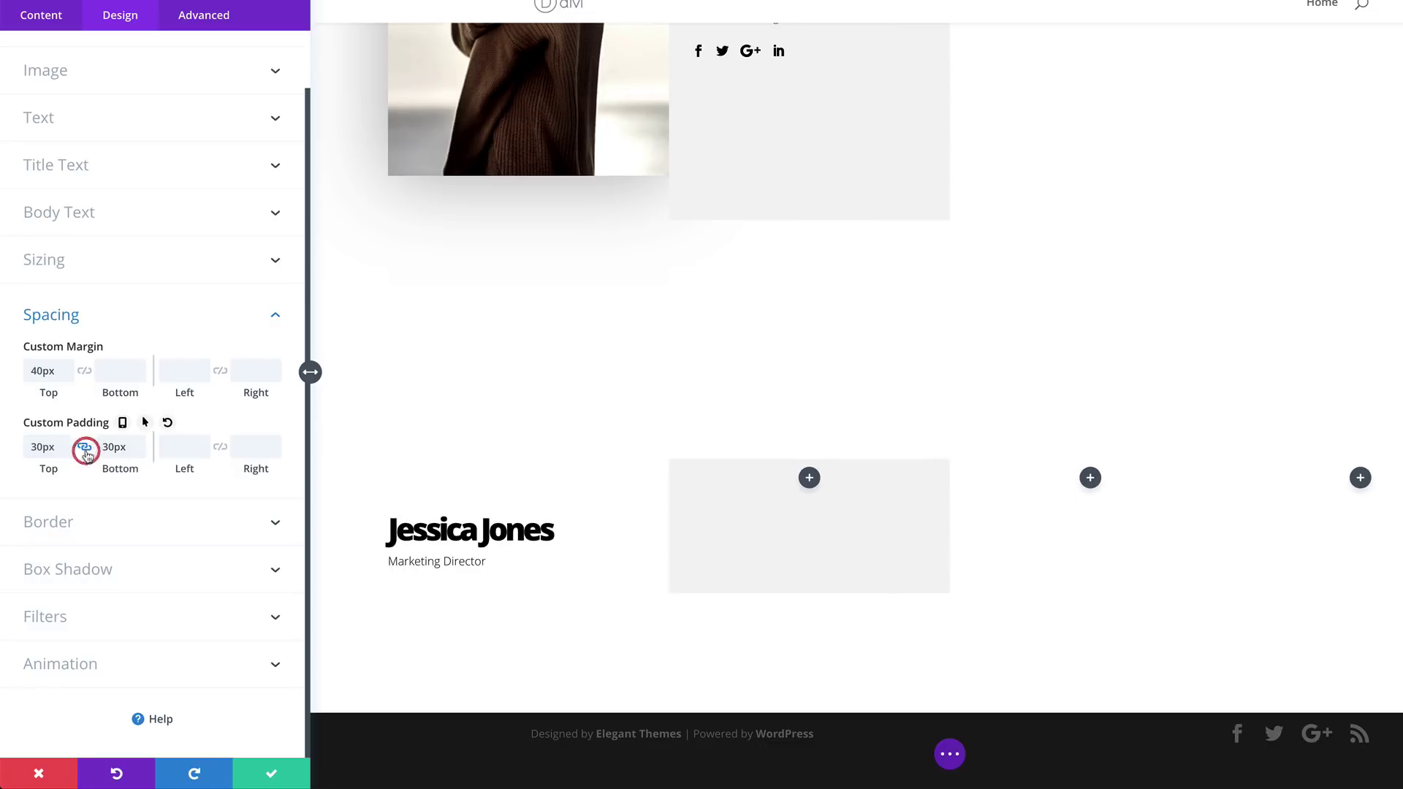
{"action": "left_click", "coordinate": [188, 453]}
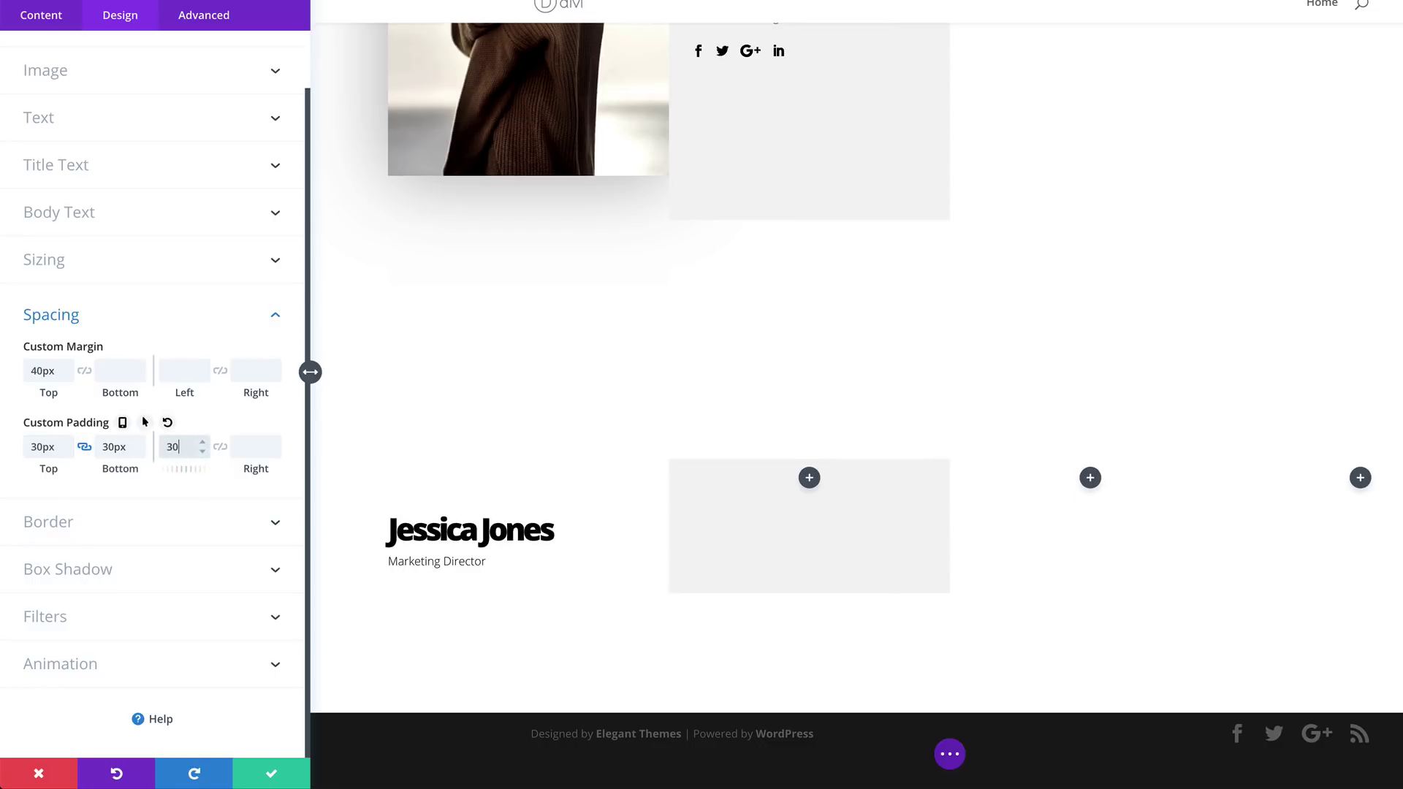
{"action": "left_click", "coordinate": [220, 447]}
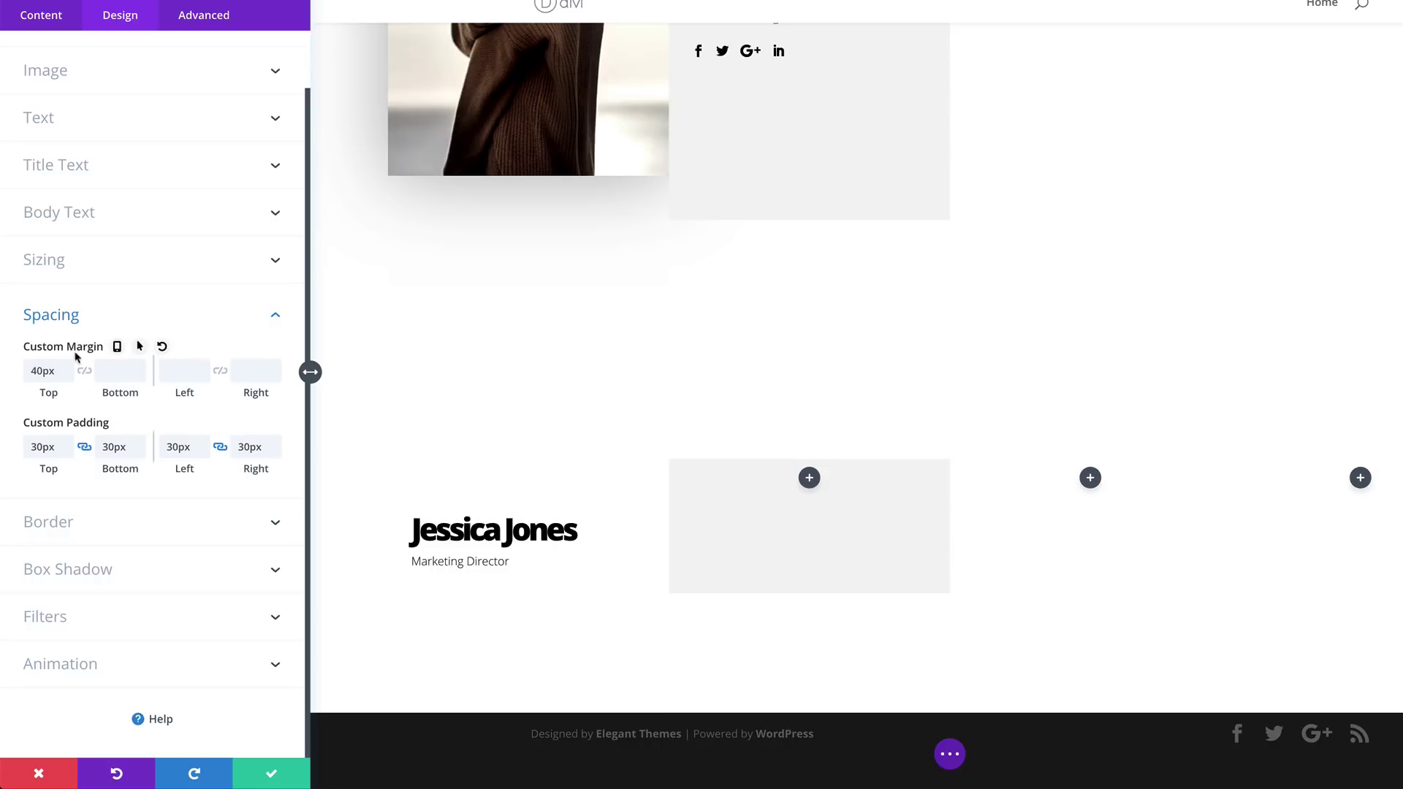
Set the phone top margin to 0 in the per-device margin settings.
{"action": "left_click", "coordinate": [116, 348]}
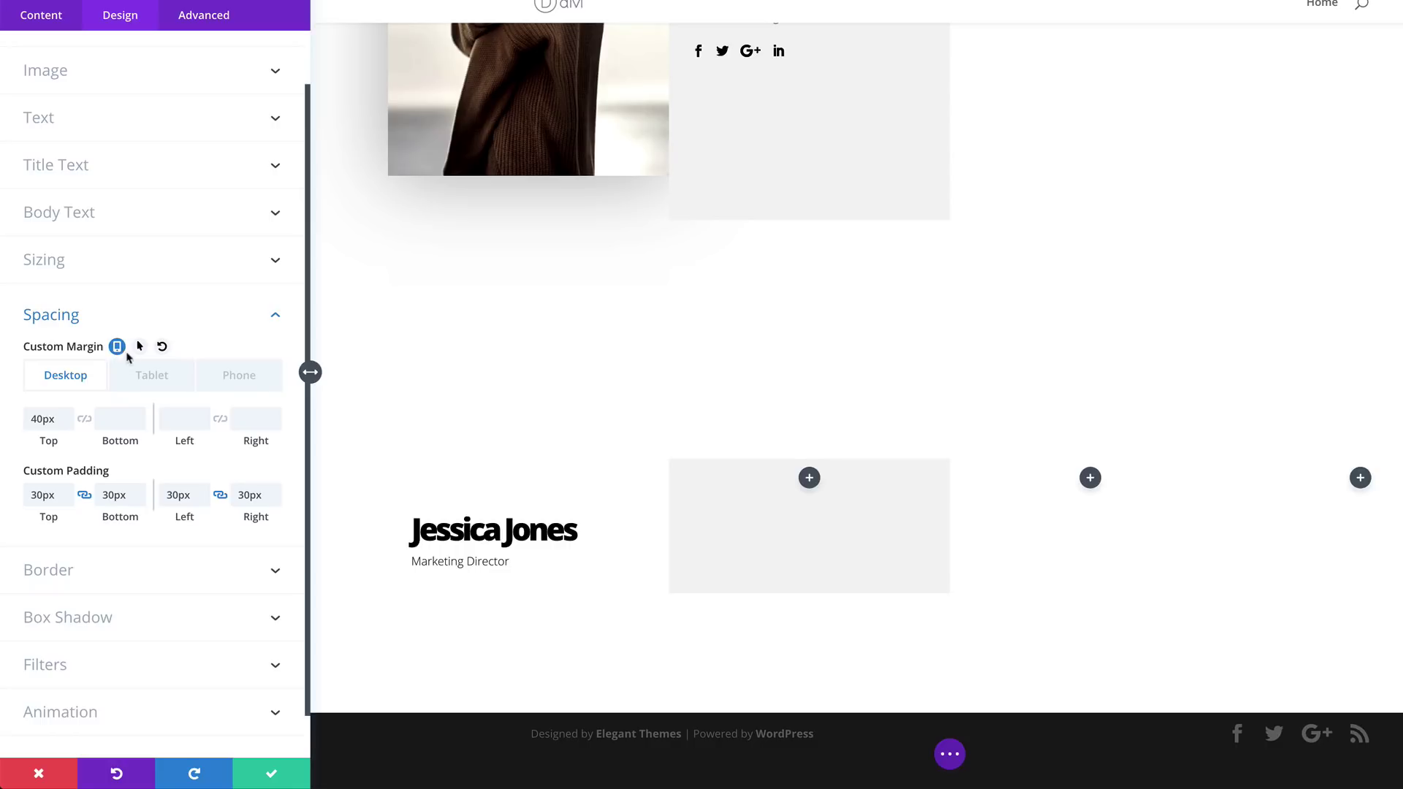
{"action": "left_click", "coordinate": [149, 382]}
{"action": "left_click", "coordinate": [41, 422]}
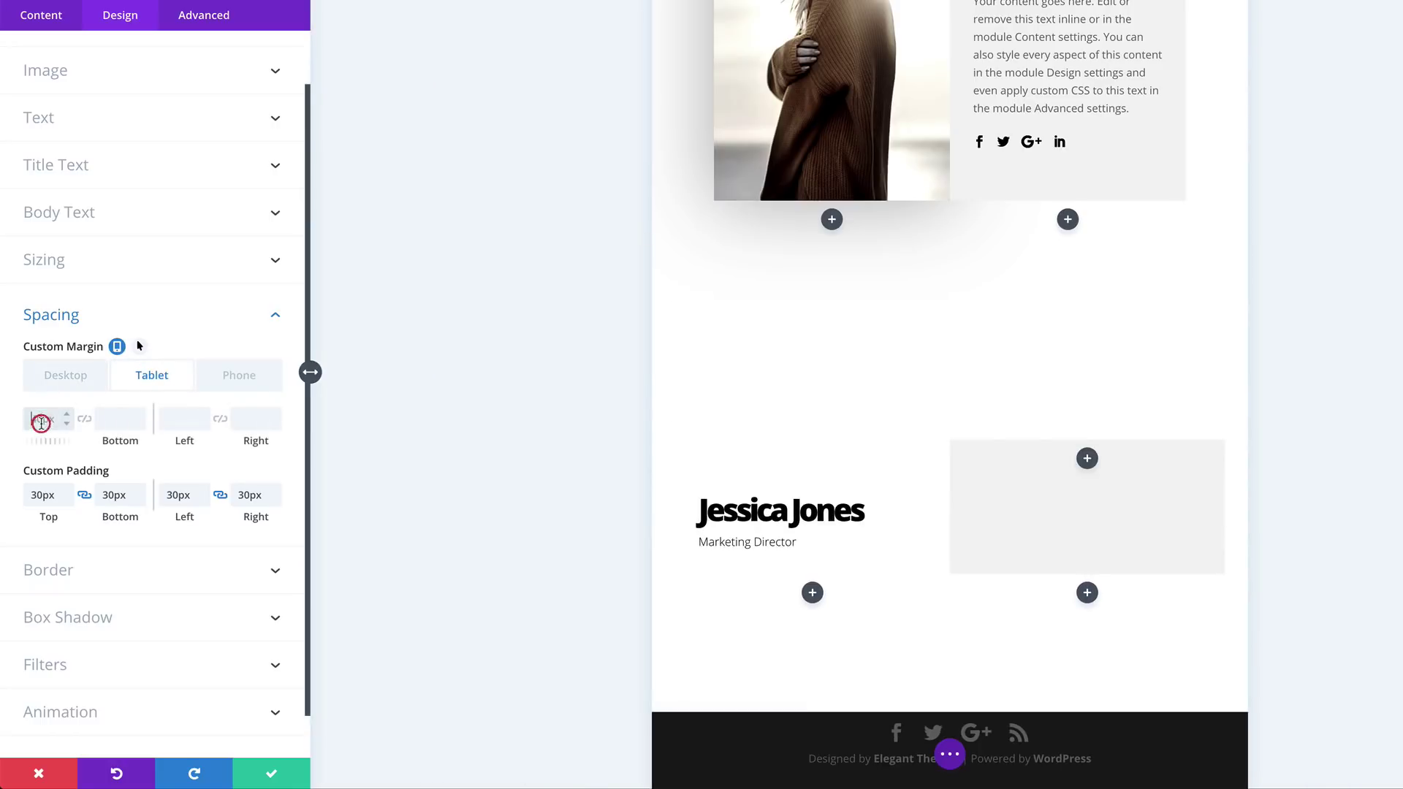
{"action": "left_click", "coordinate": [227, 375]}
{"action": "left_click", "coordinate": [41, 419]}
{"action": "type", "text": "0"}
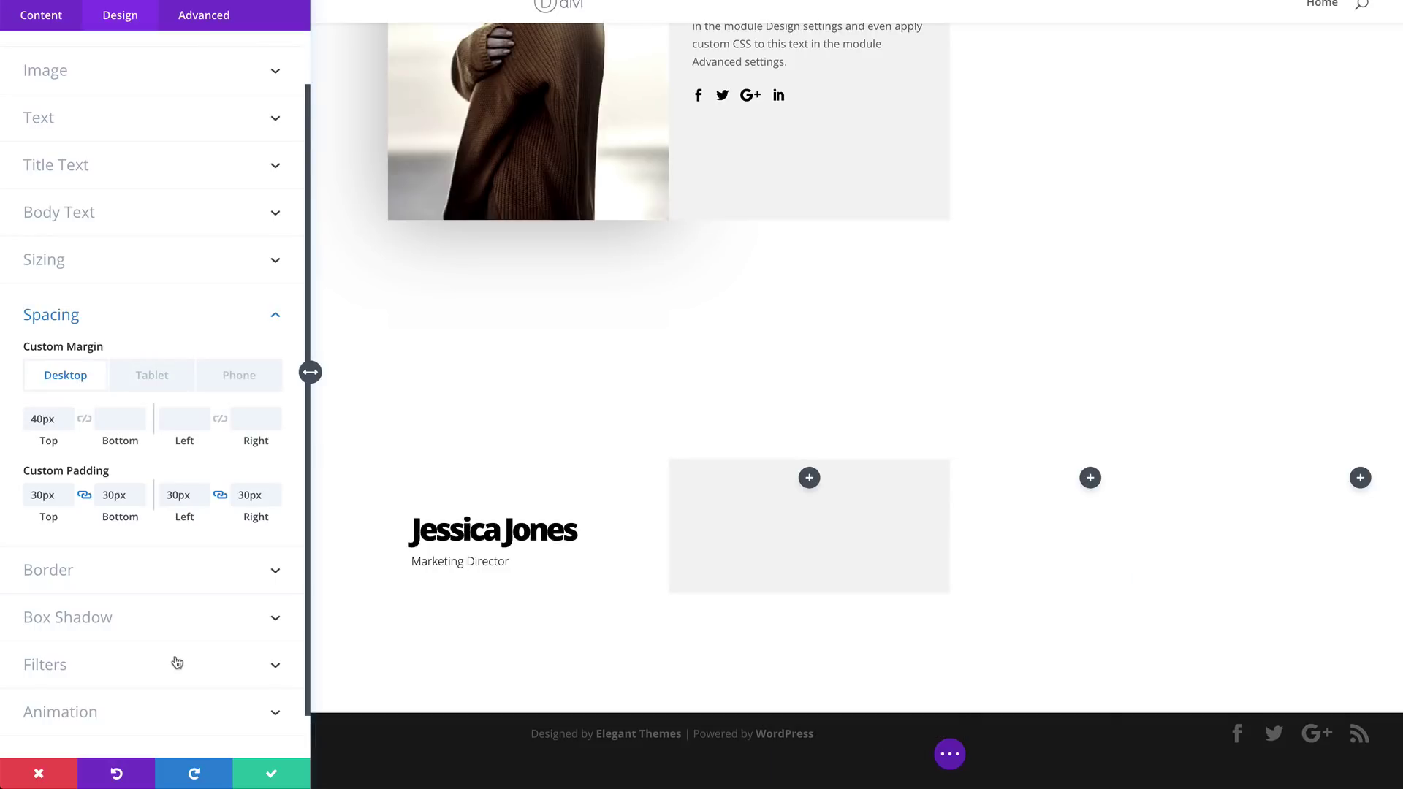
Unlink the rounded corners and round only the top-left corner by 20px.
{"action": "left_click", "coordinate": [109, 577]}
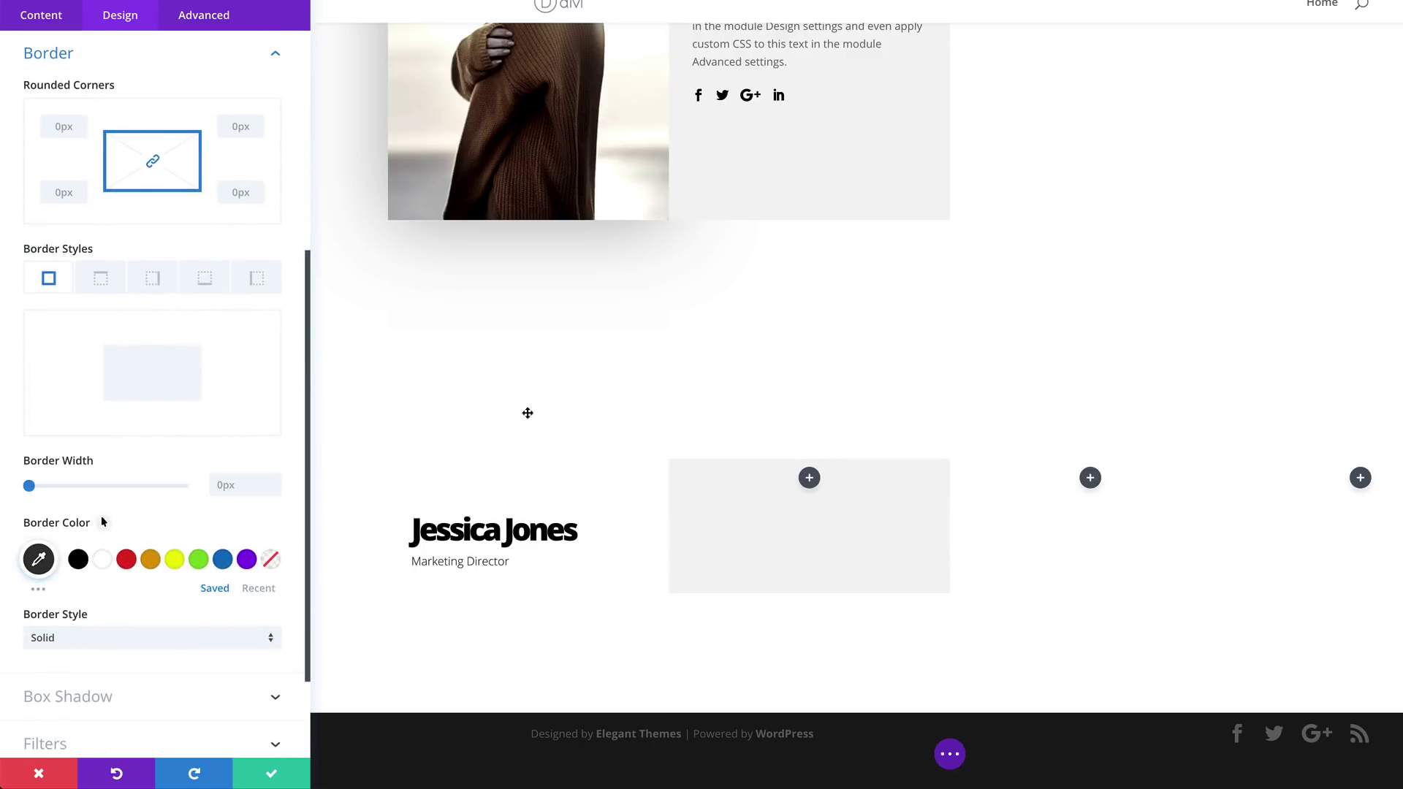
{"action": "left_click", "coordinate": [154, 164]}
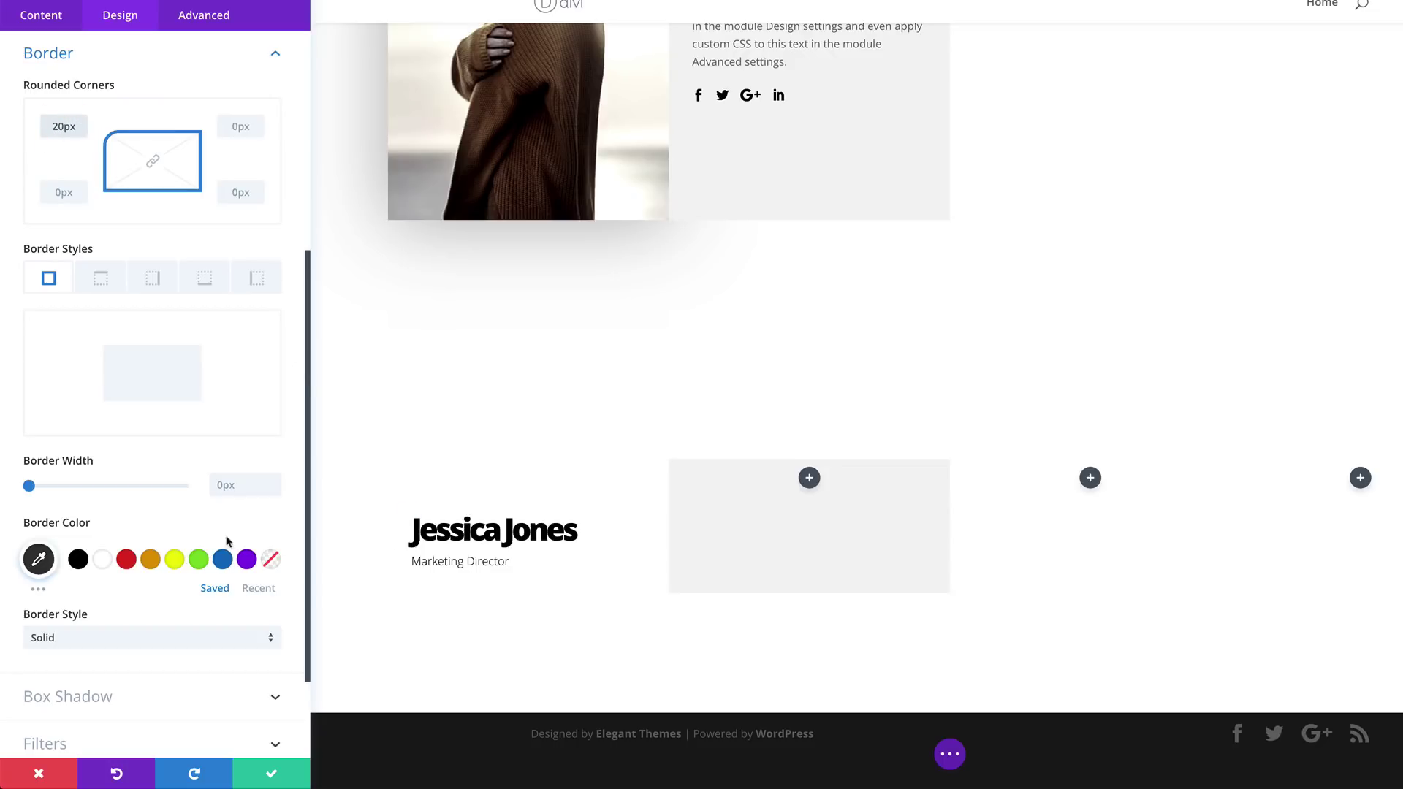
{"action": "scroll", "coordinate": [101, 471], "scroll_direction": "down", "scroll_amount": 3}
Apply the second box shadow preset with a 140px blur strength.
{"action": "left_click", "coordinate": [117, 567]}
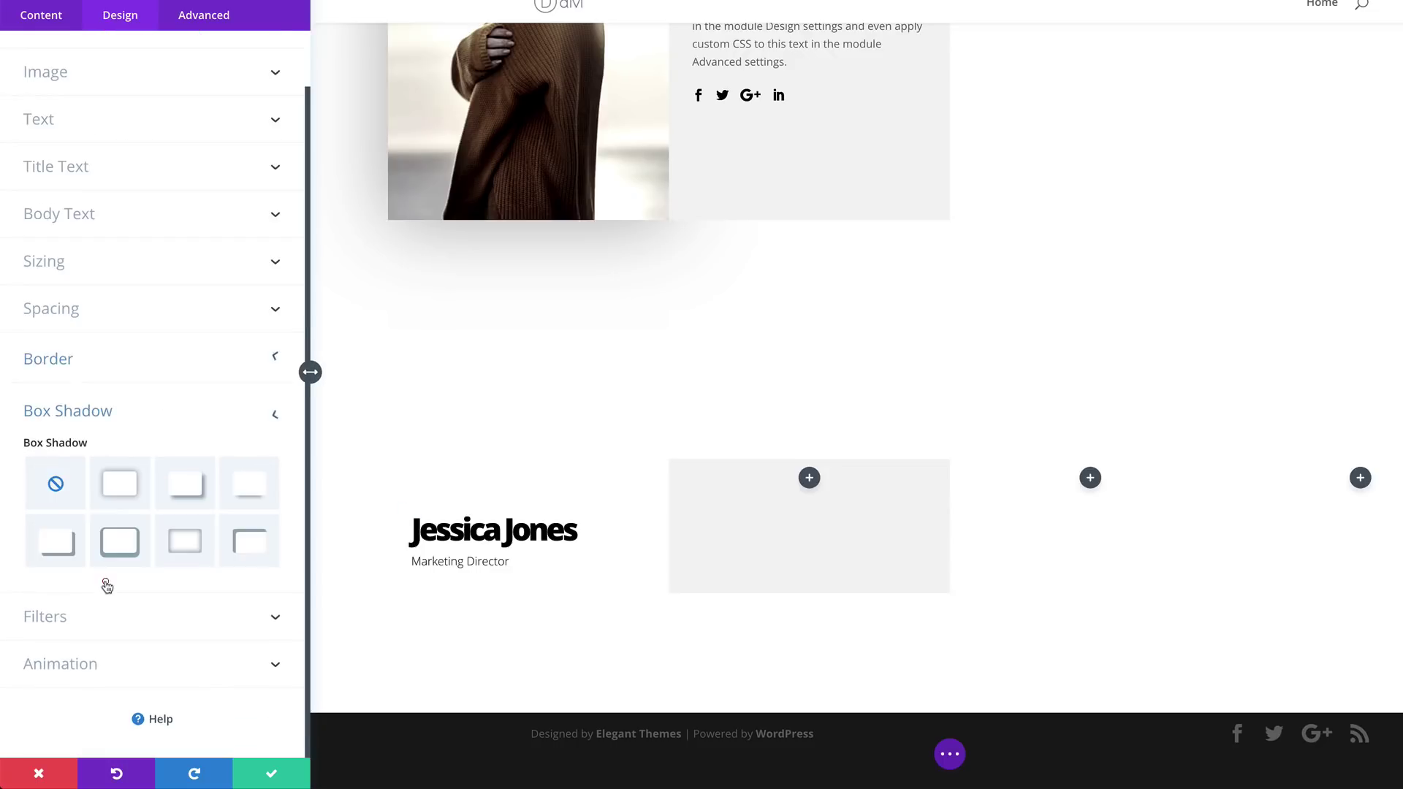
{"action": "left_click", "coordinate": [125, 485]}
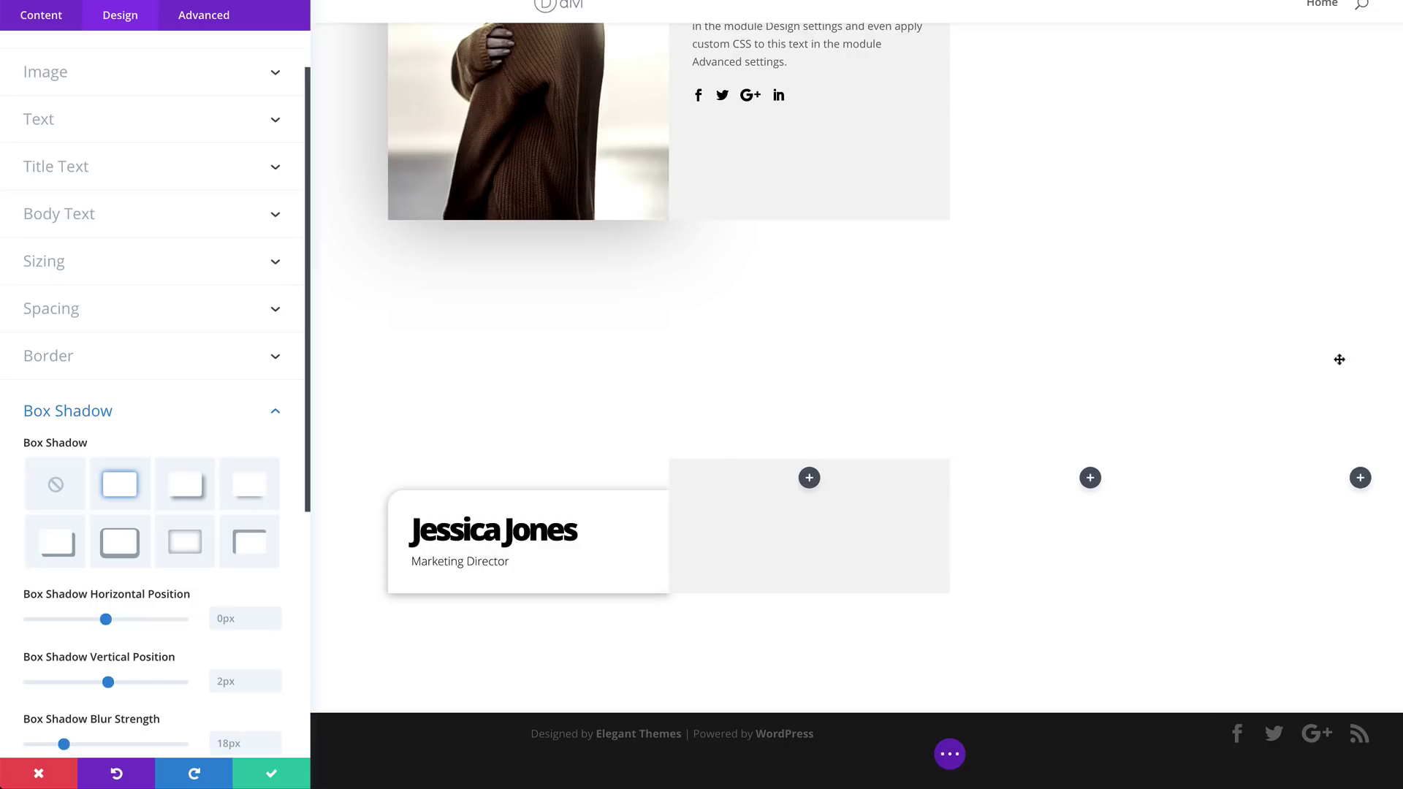
{"action": "scroll", "coordinate": [175, 633], "scroll_direction": "down", "scroll_amount": 1}
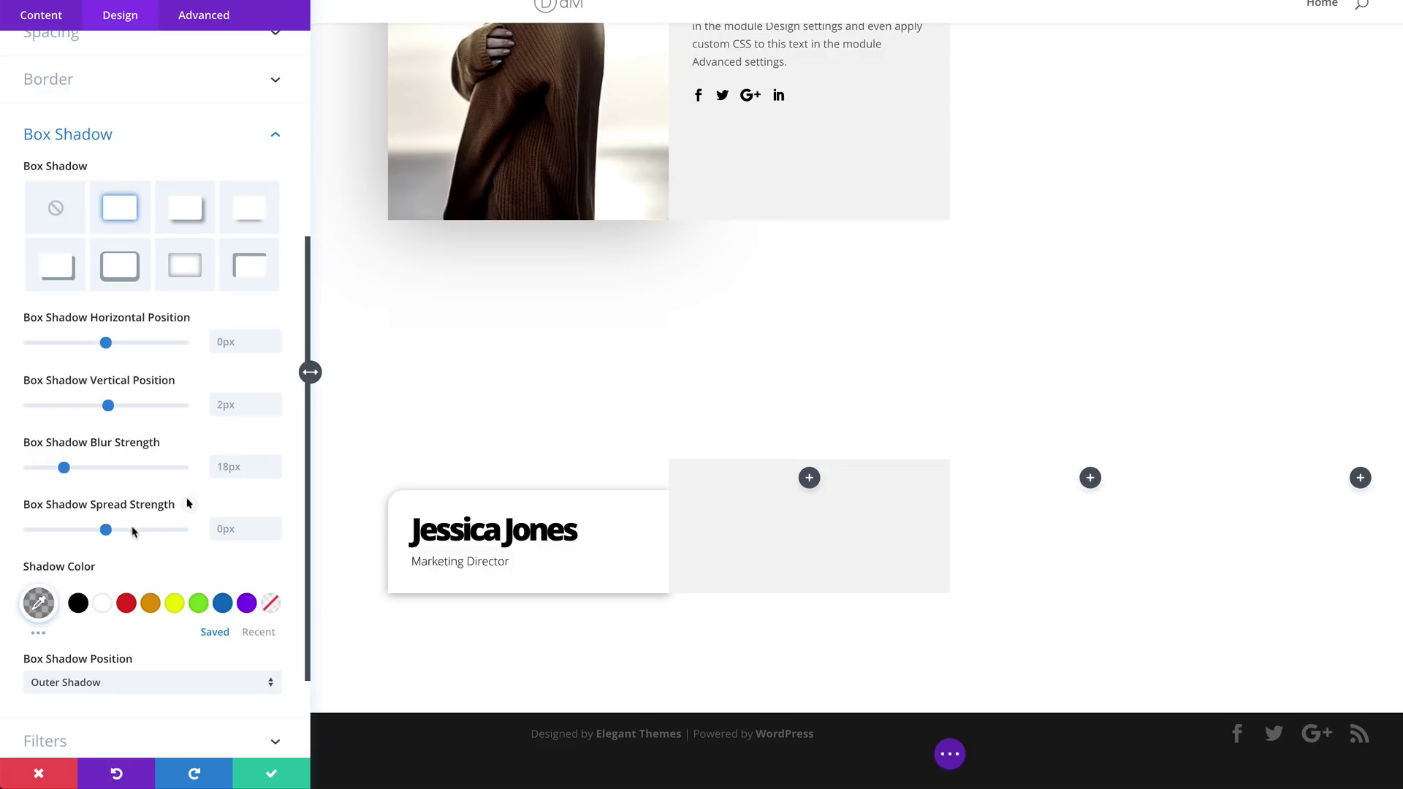
{"action": "left_click", "coordinate": [221, 466]}
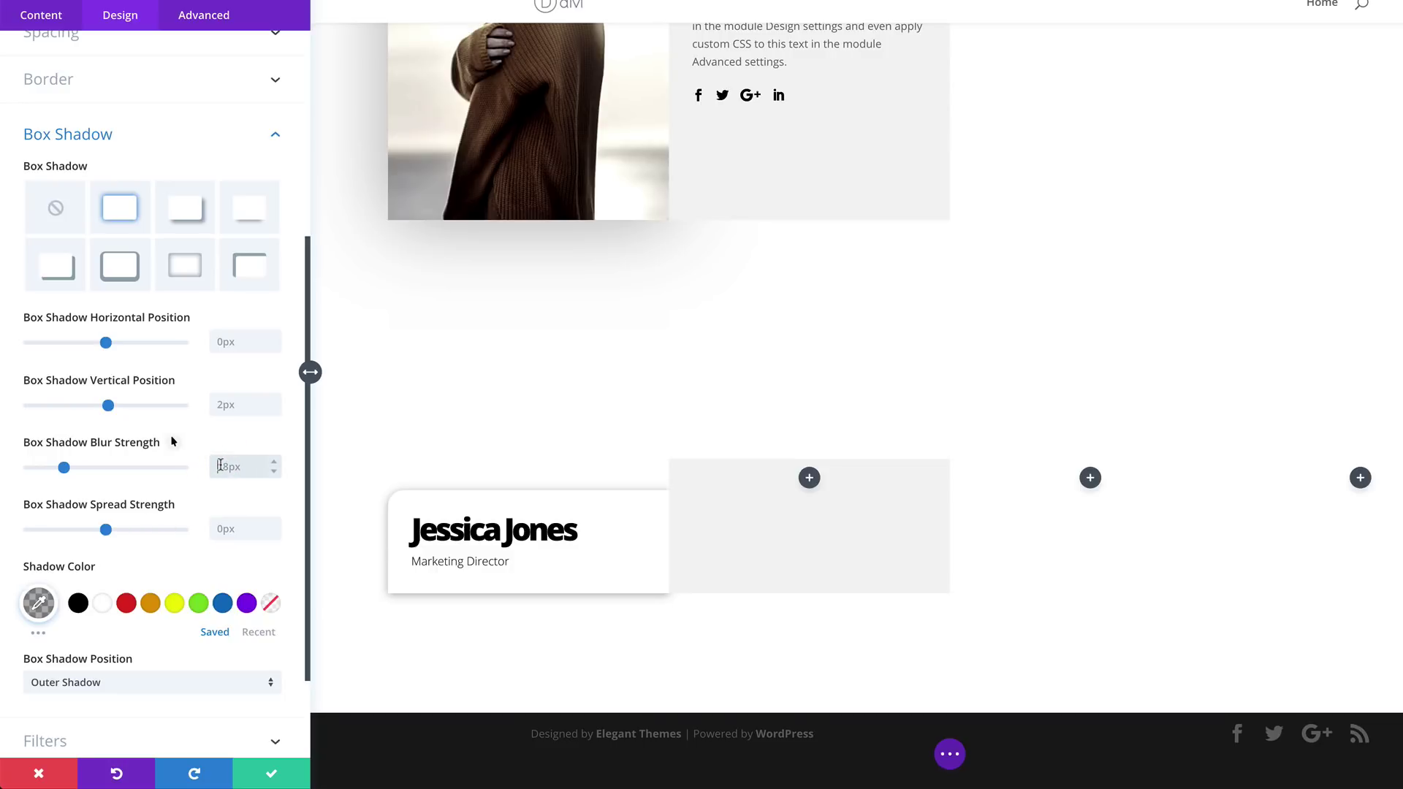
{"action": "type", "text": "140"}
{"action": "key", "text": "Return"}
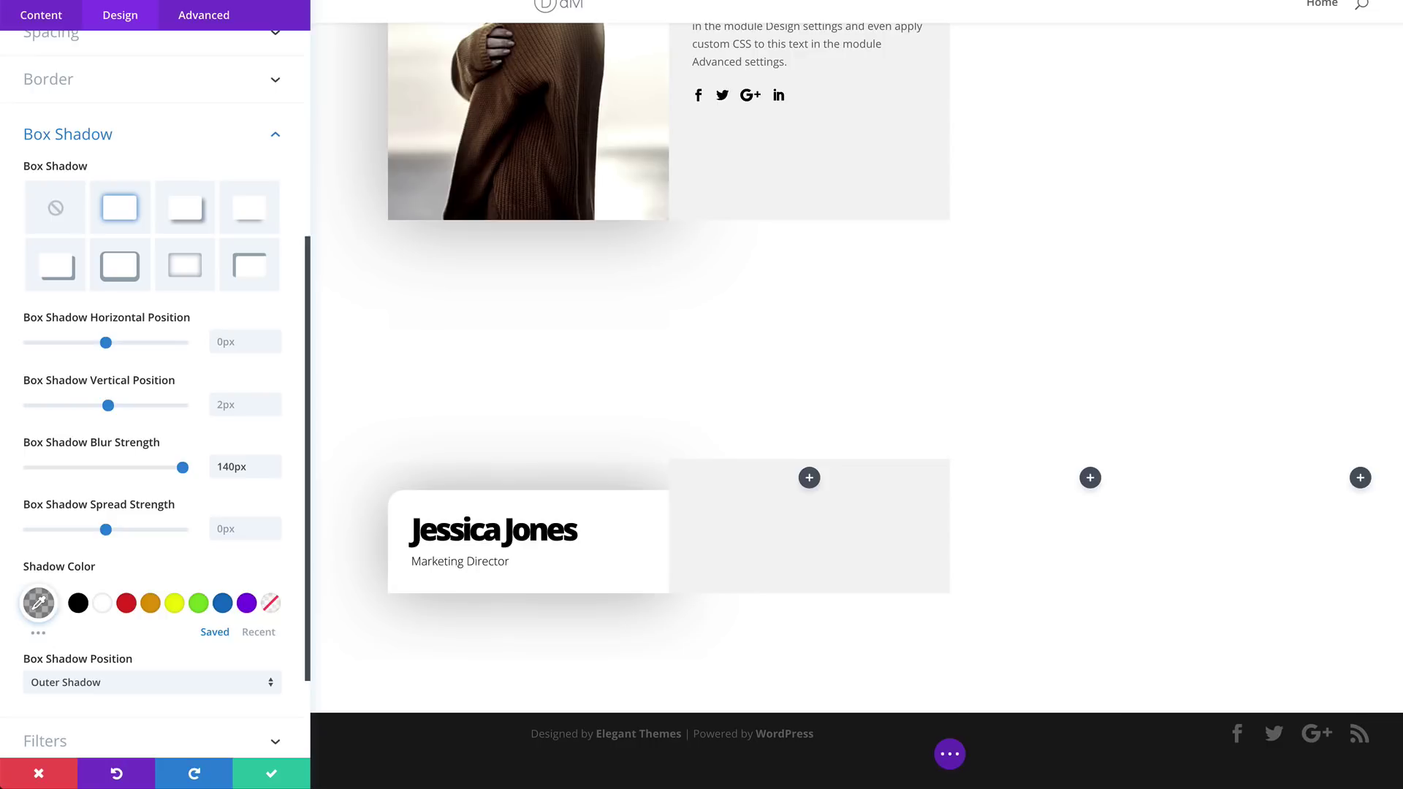
Change the shadow colour to translucent blue rgba(31,15,255,0.66).
{"action": "left_click", "coordinate": [39, 603]}
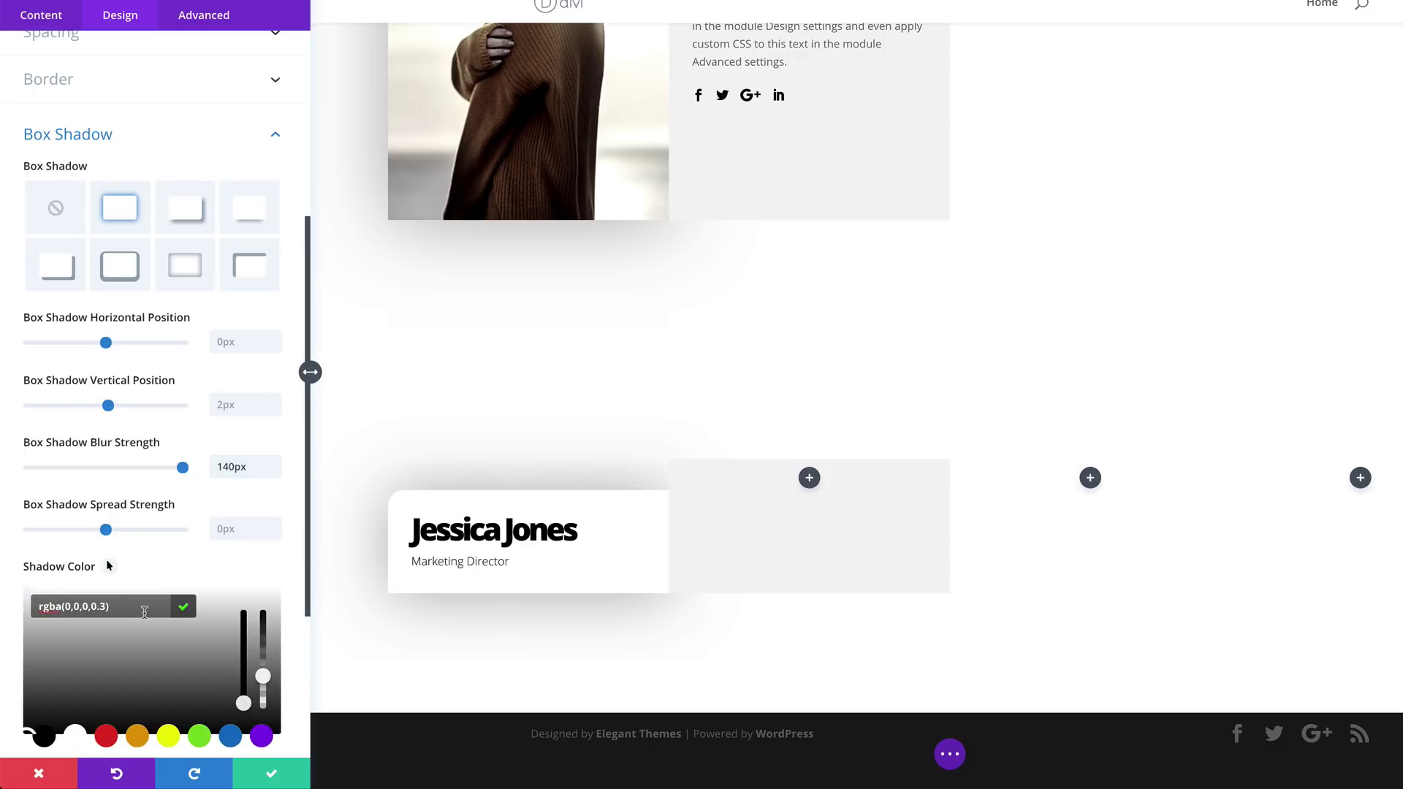
{"action": "scroll", "coordinate": [144, 614], "scroll_direction": "down", "scroll_amount": 3}
{"action": "left_click_drag", "start_coordinate": [64, 351], "coordinate": [104, 351]}
{"action": "type", "text": "31,15,255,0.66"}
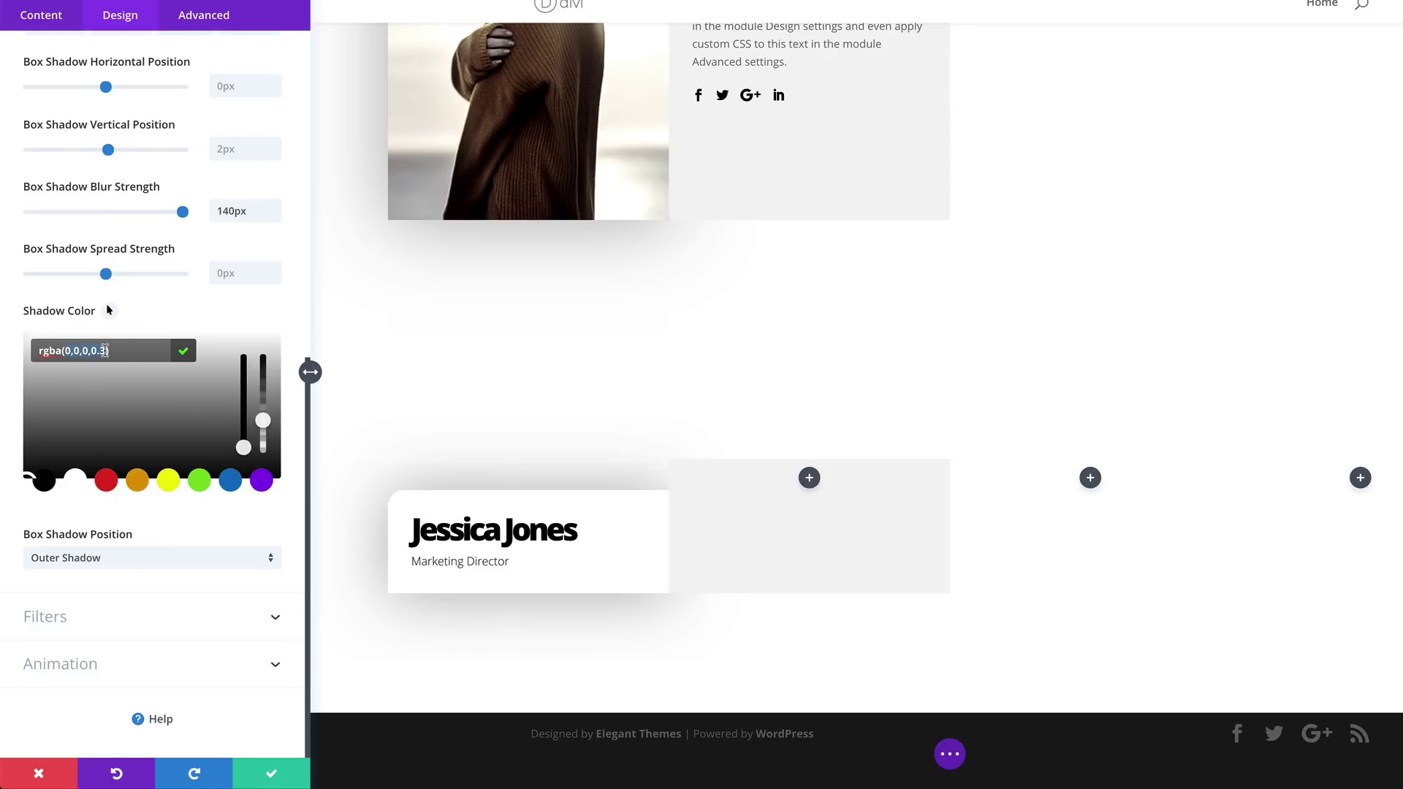
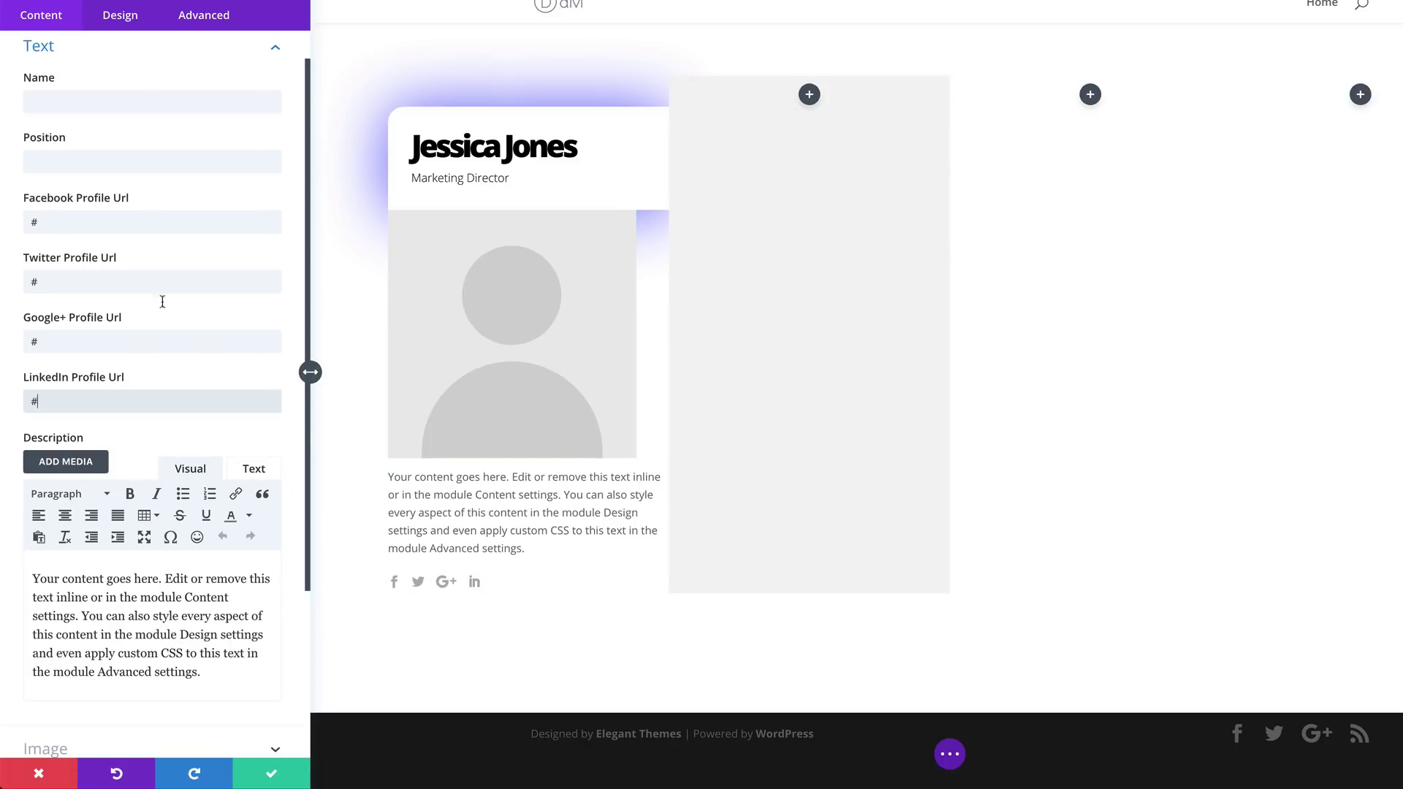
Remove the card's portrait image and set its background colour to white (#ffffff).
{"action": "scroll", "coordinate": [189, 342], "scroll_direction": "down", "scroll_amount": 3}
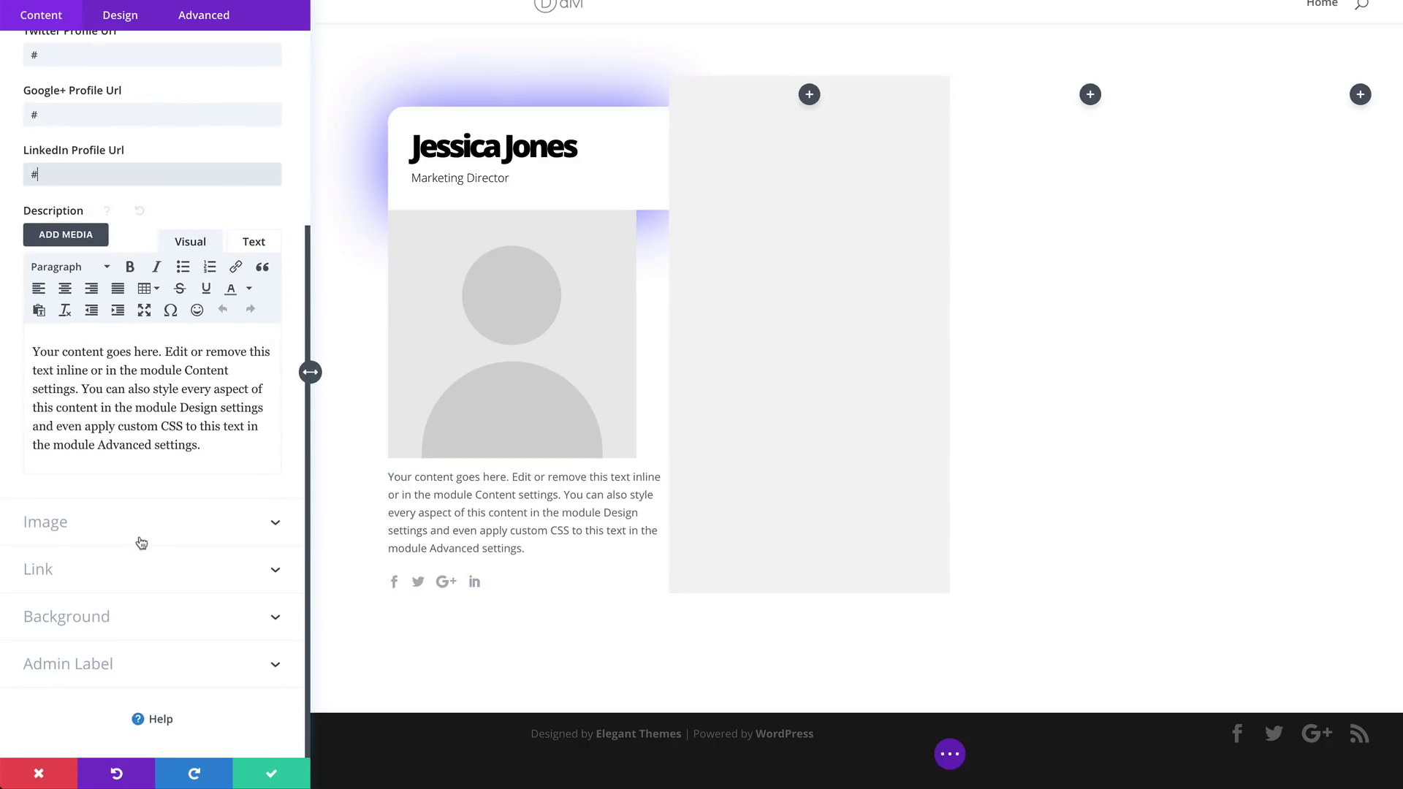
{"action": "left_click", "coordinate": [72, 525]}
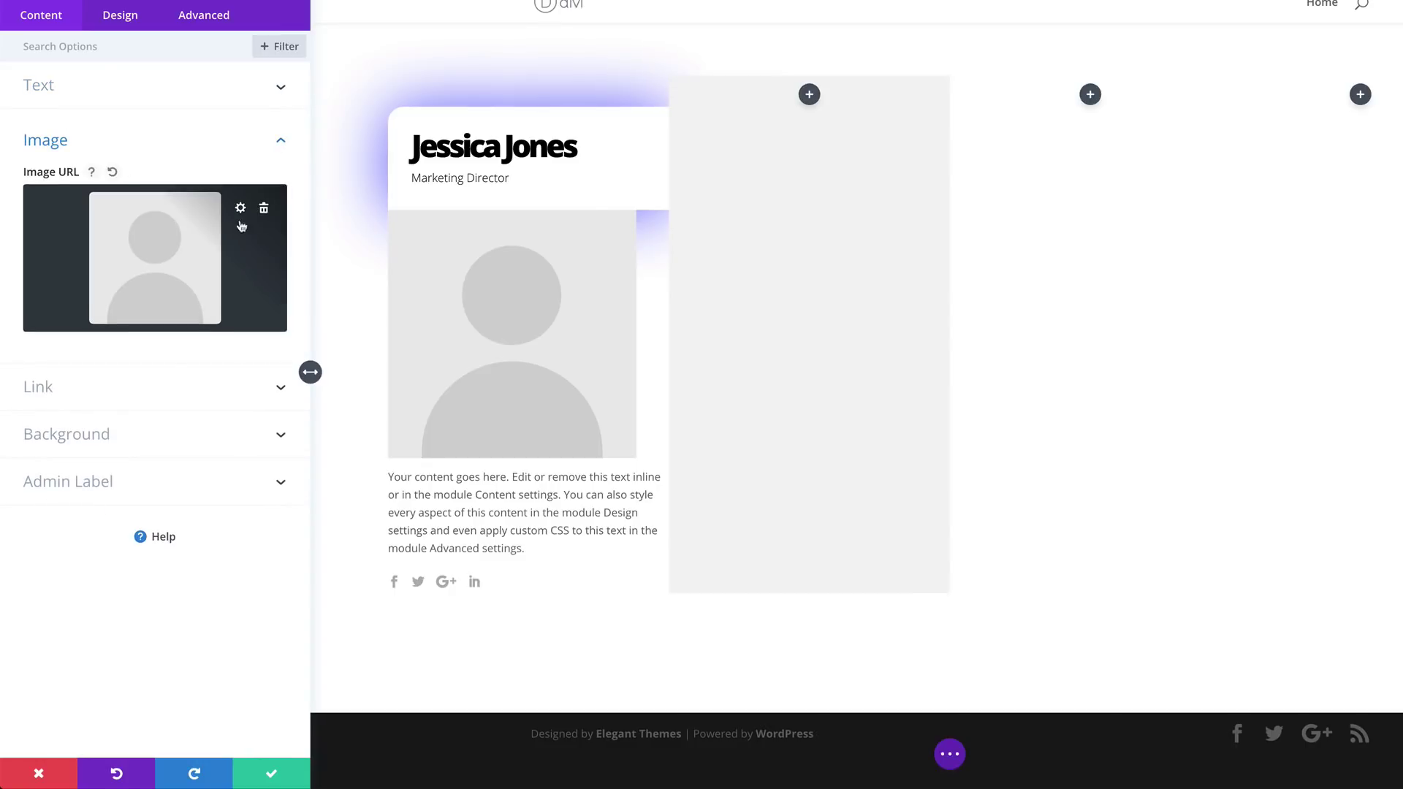
{"action": "left_click", "coordinate": [266, 210]}
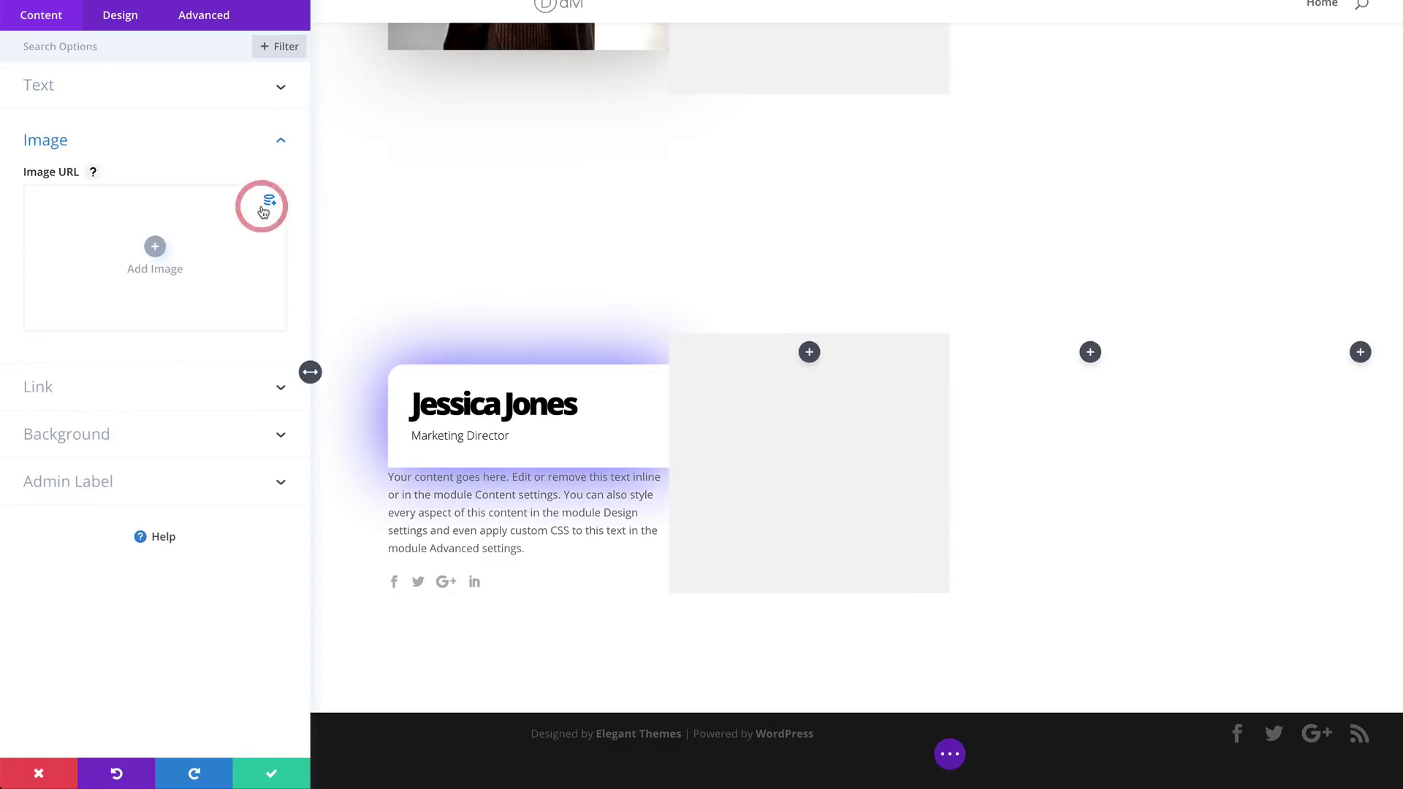
{"action": "left_click", "coordinate": [139, 440]}
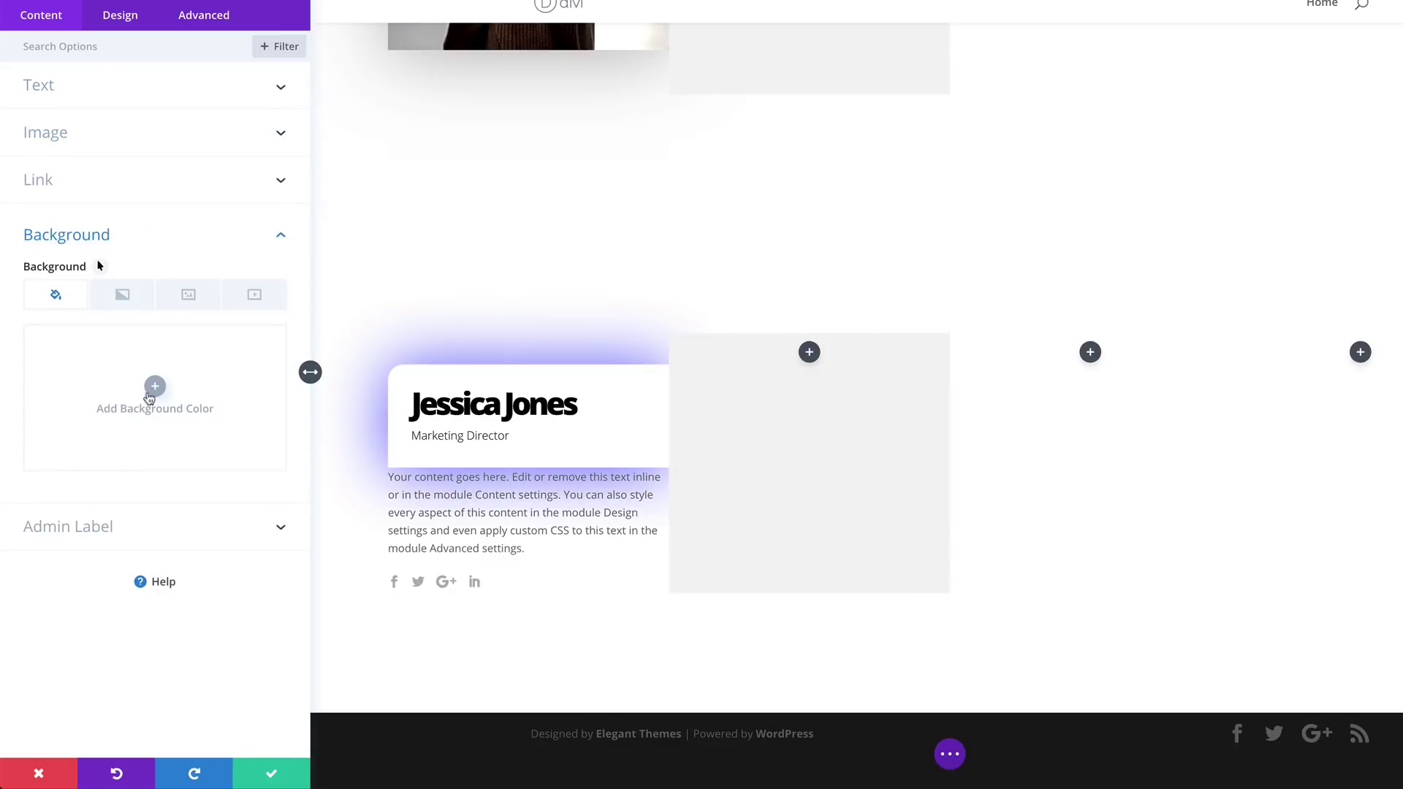
{"action": "left_click", "coordinate": [151, 394]}
{"action": "left_click", "coordinate": [77, 473]}
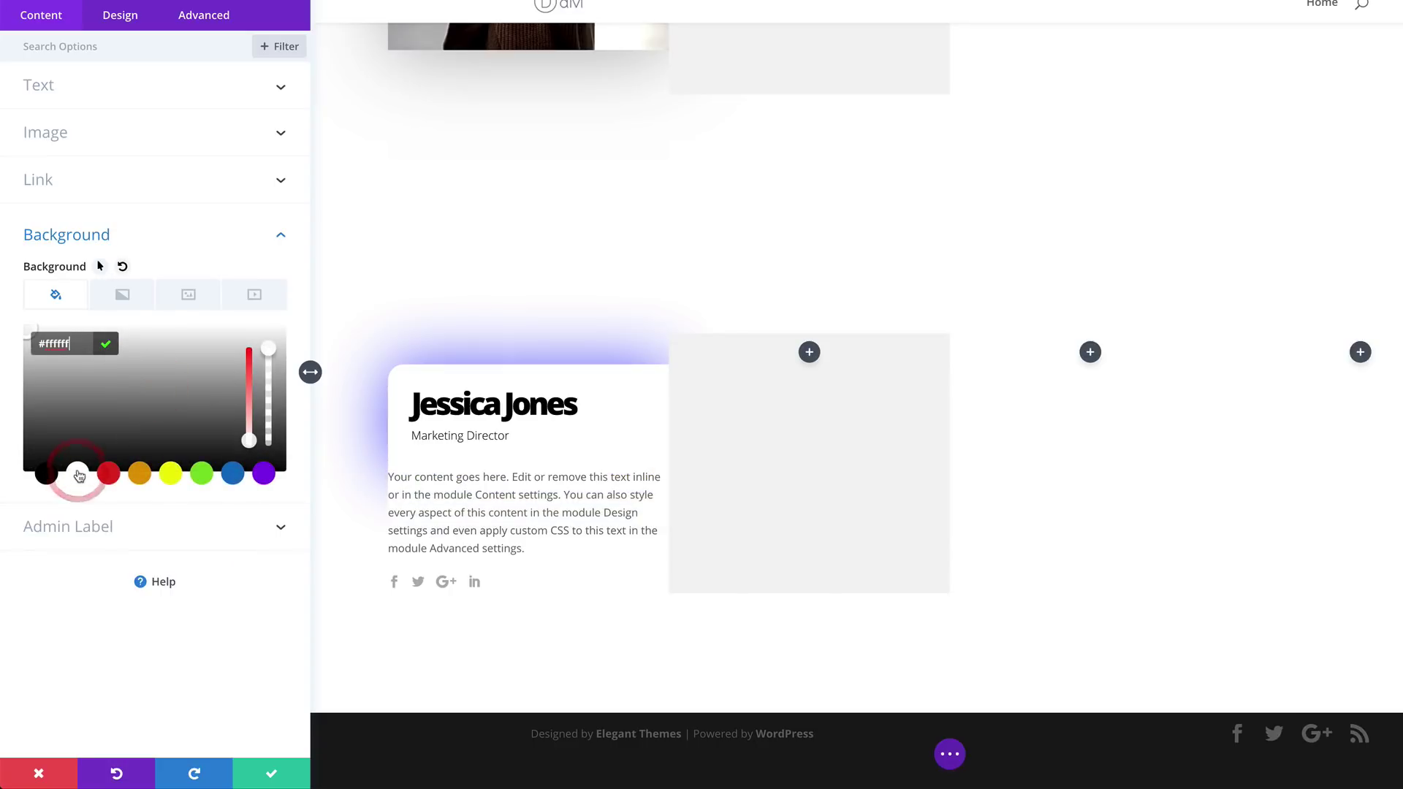
Set the card's social icon colour to black (#000000).
{"action": "left_click", "coordinate": [120, 16]}
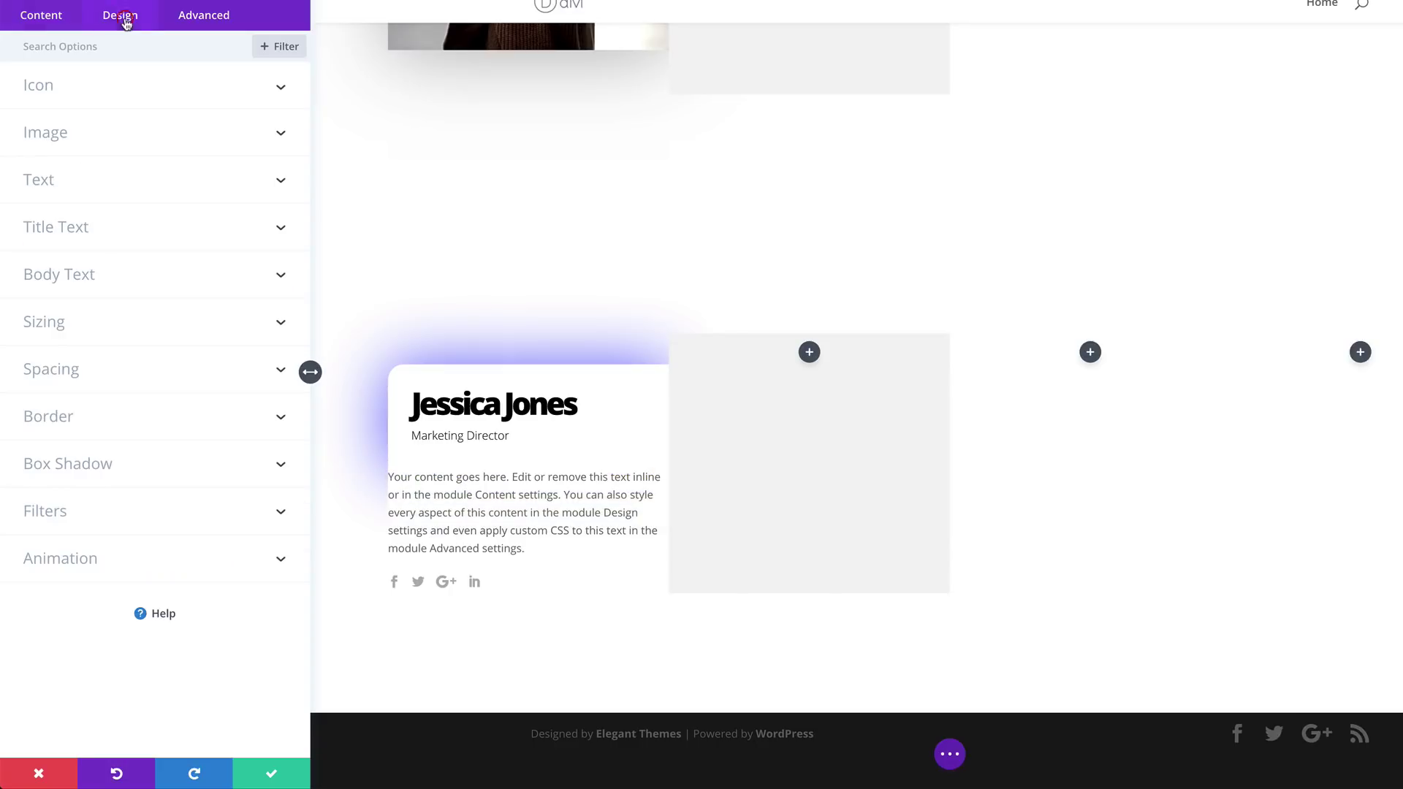
{"action": "left_click", "coordinate": [52, 100]}
{"action": "left_click", "coordinate": [79, 154]}
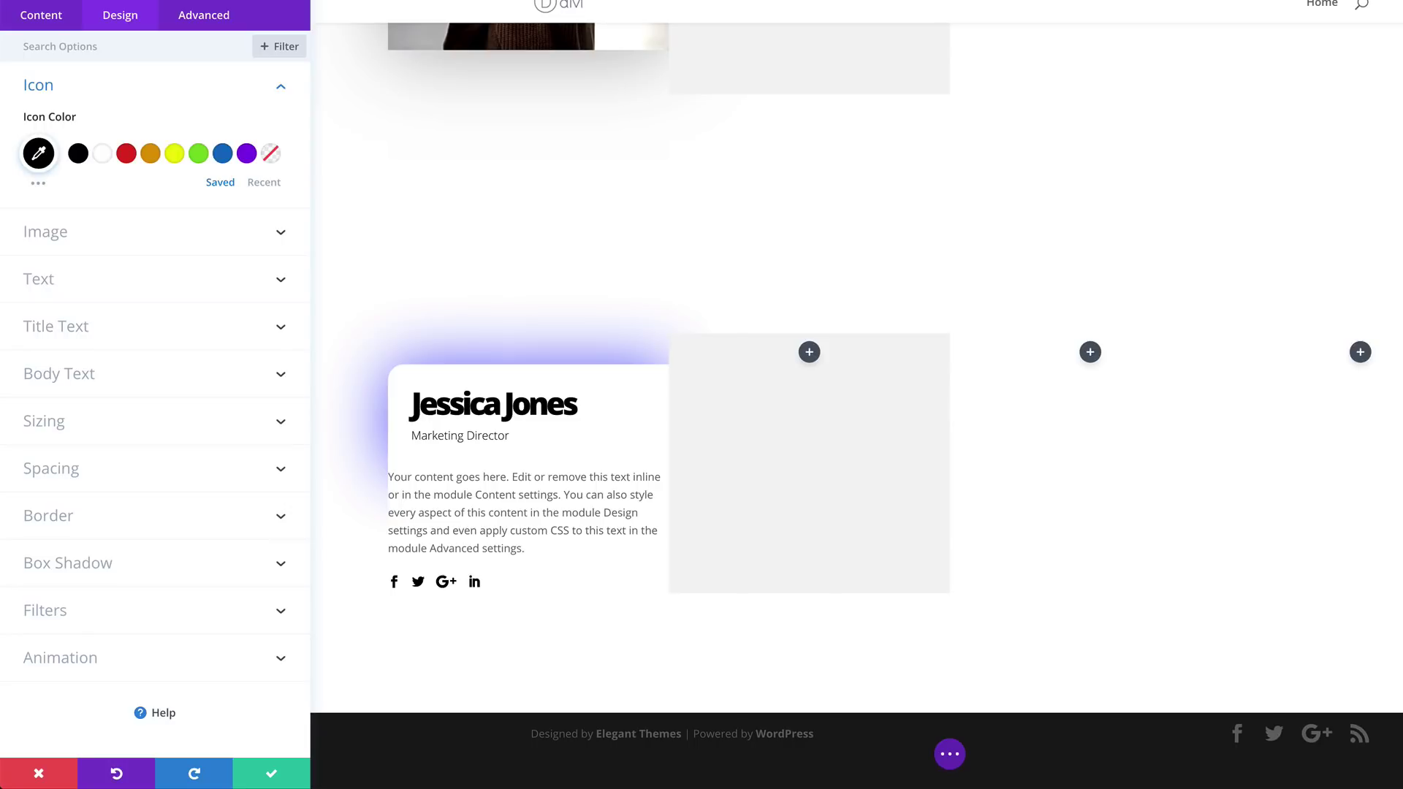
Give the card 30px padding on every side and a 0.5vw top margin.
{"action": "left_click", "coordinate": [97, 475]}
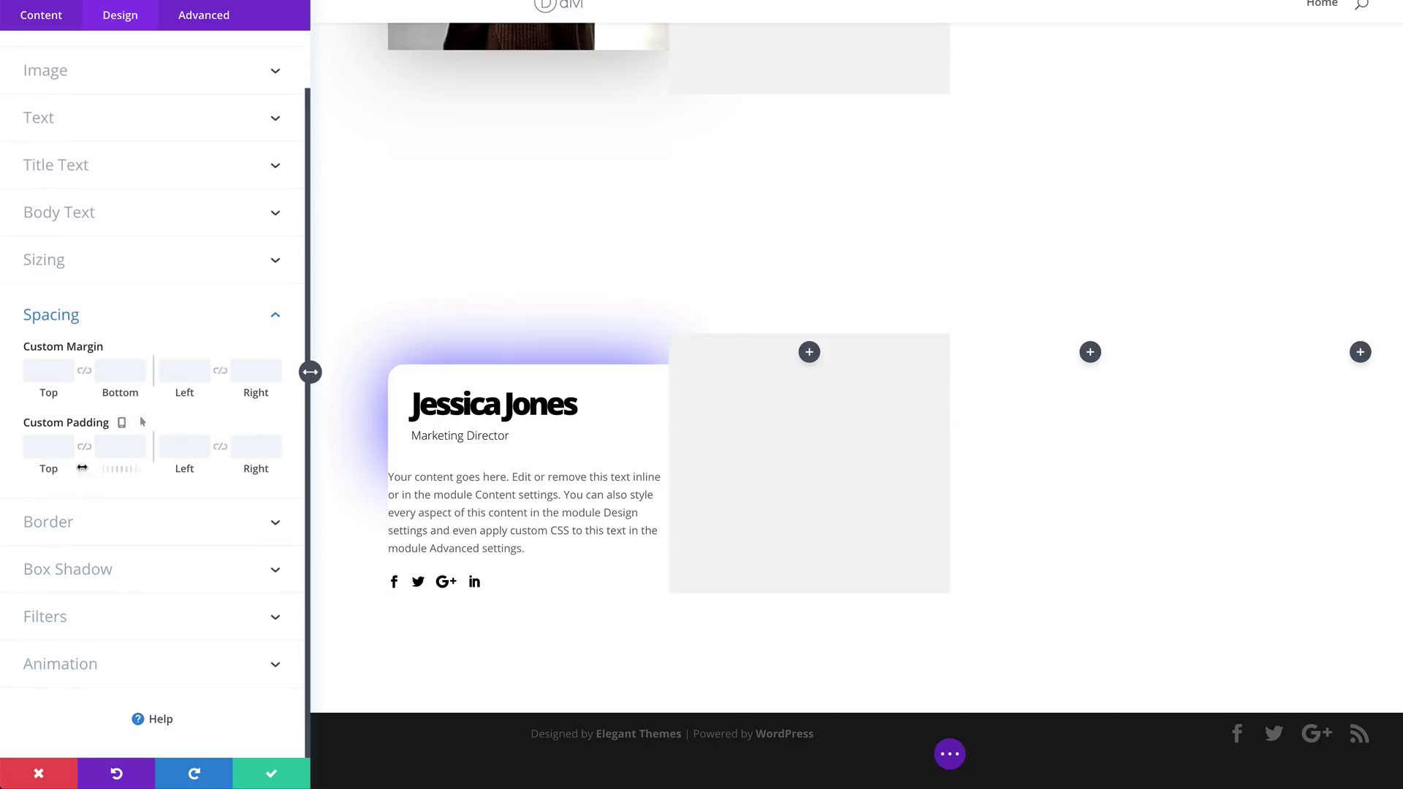
{"action": "left_click", "coordinate": [38, 446]}
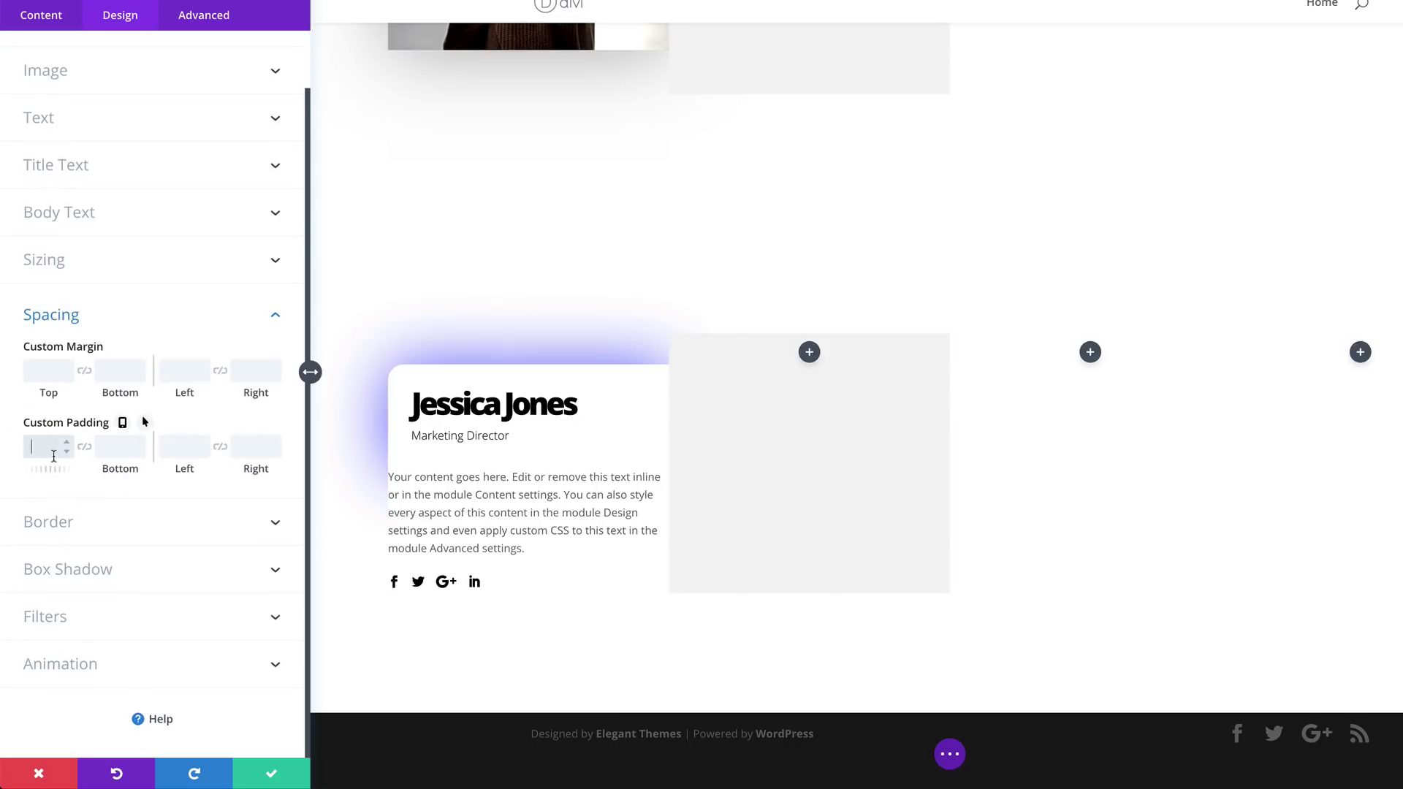
{"action": "left_click", "coordinate": [84, 446]}
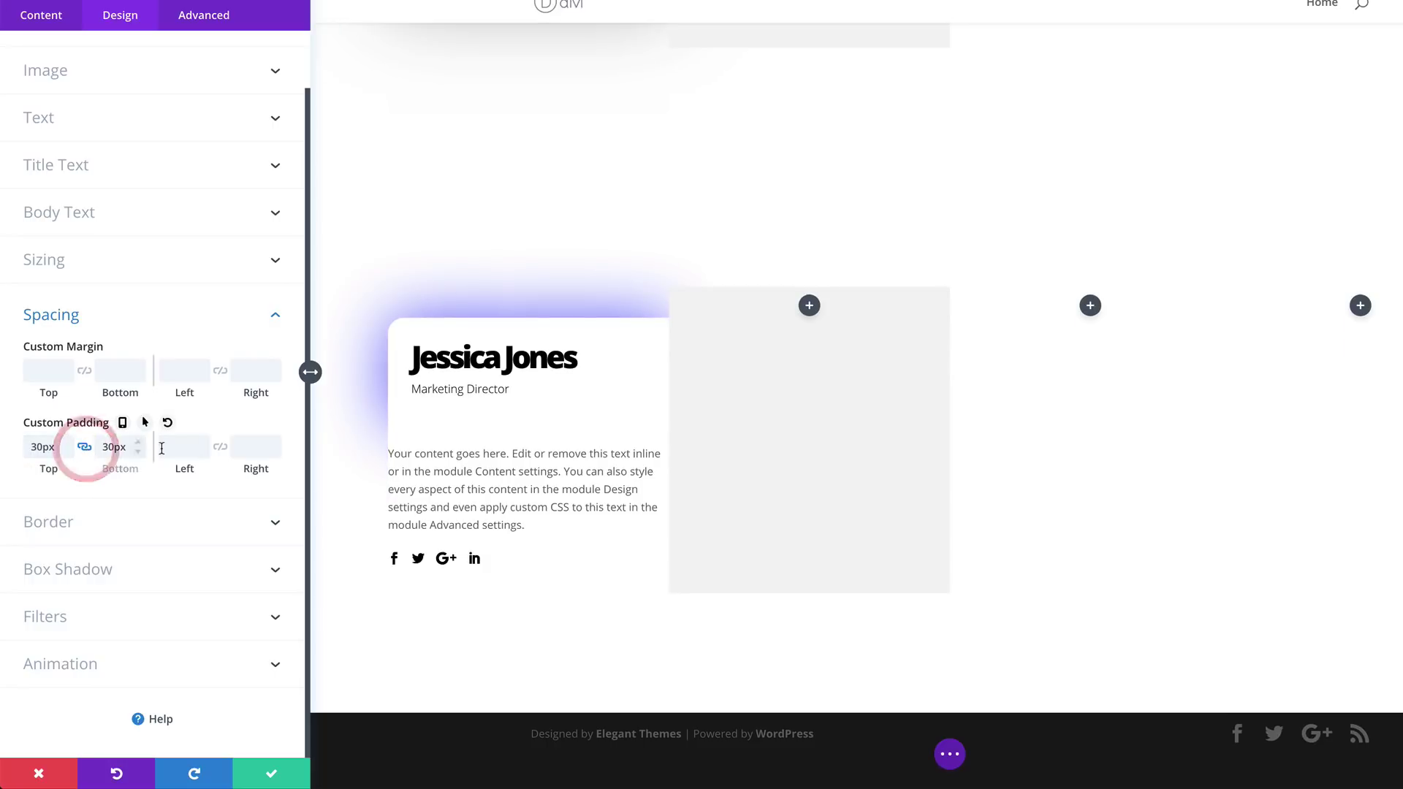
{"action": "left_click", "coordinate": [182, 446]}
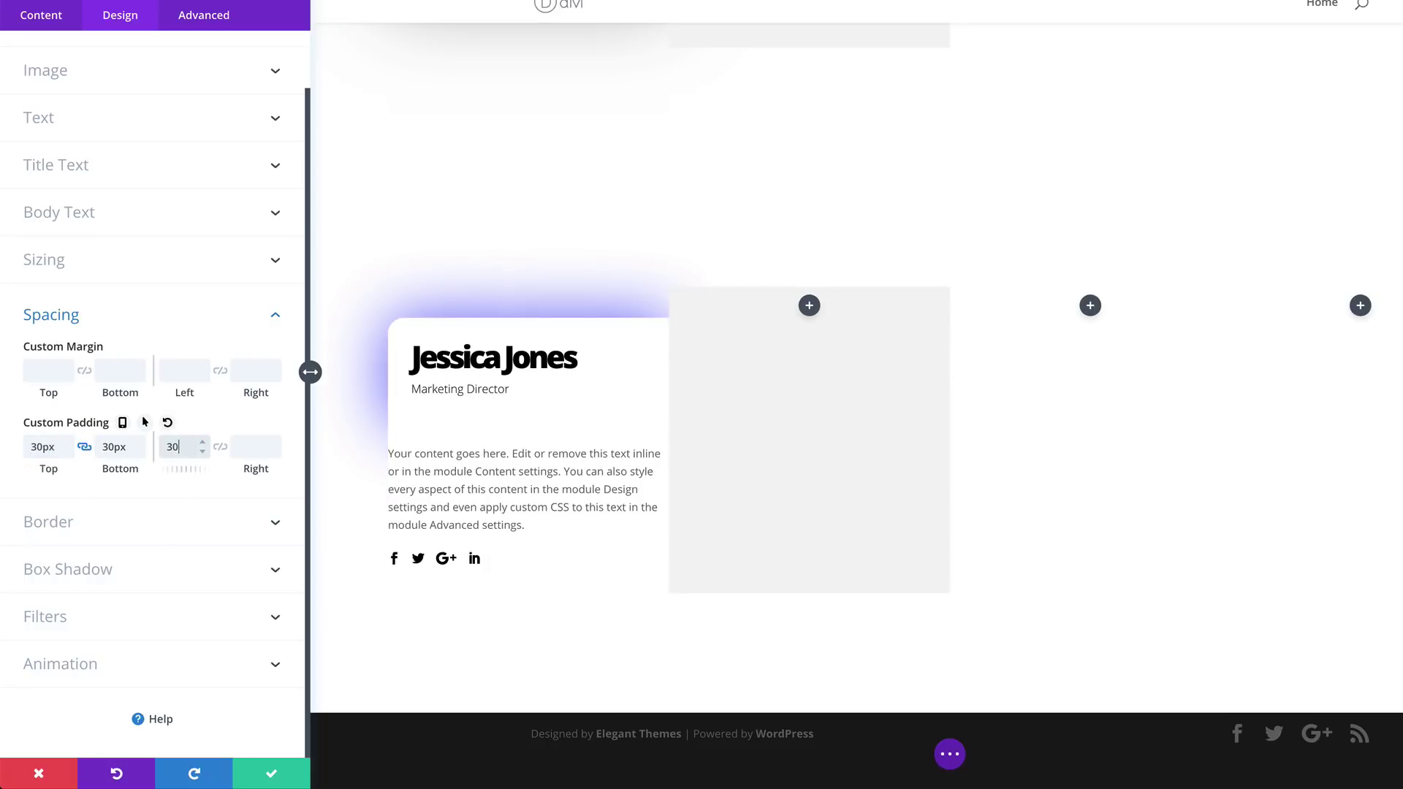
{"action": "type", "text": "30"}
{"action": "left_click", "coordinate": [220, 446]}
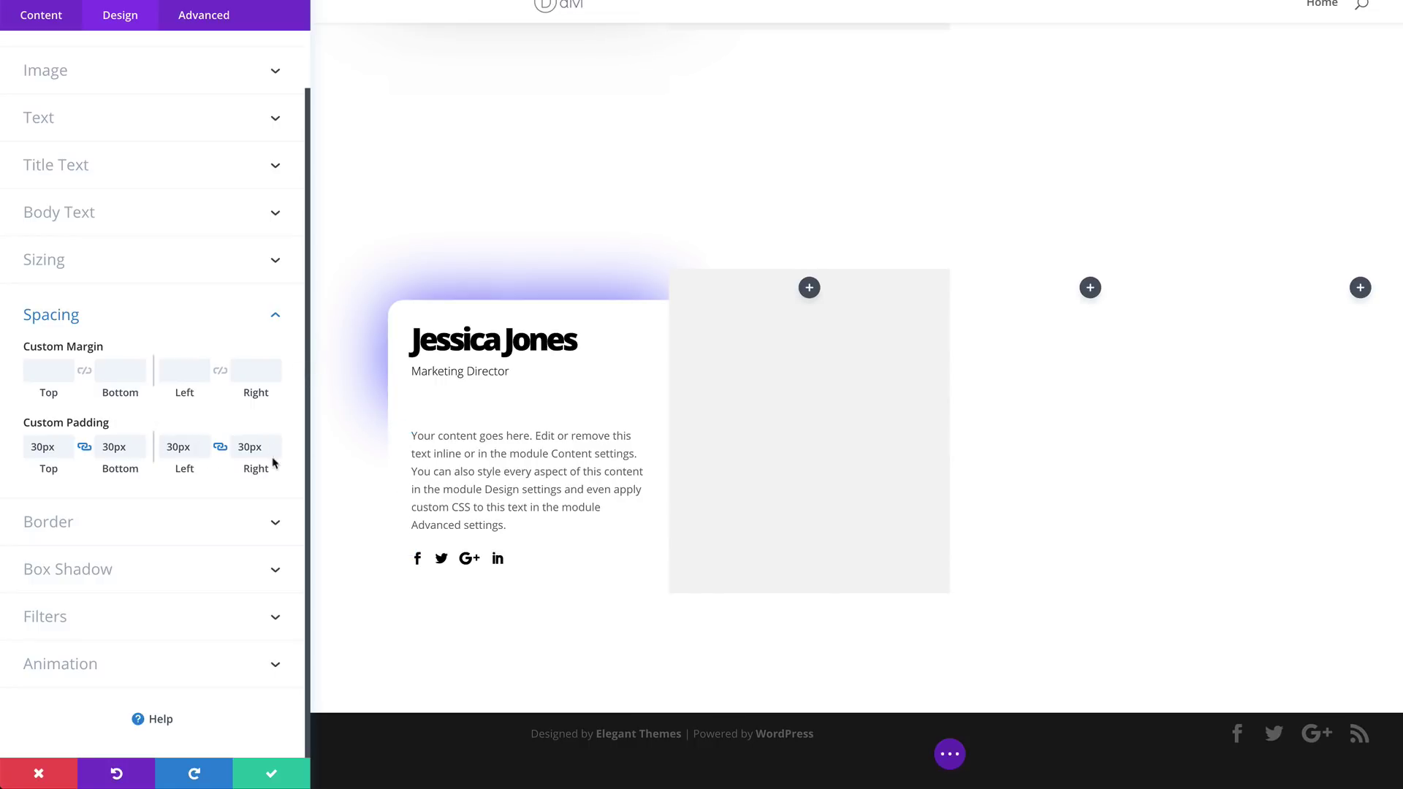
{"action": "left_click", "coordinate": [50, 374]}
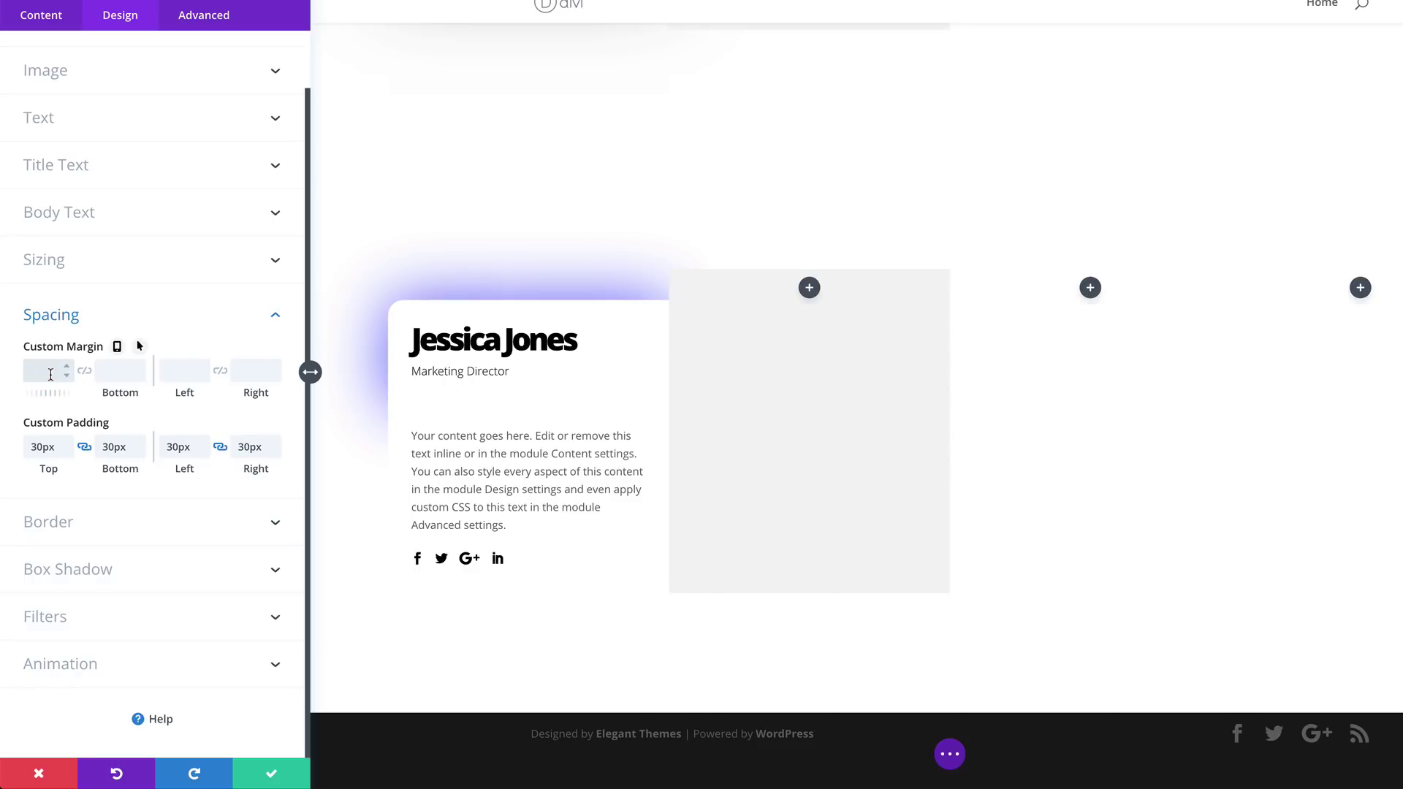
{"action": "type", "text": "0.5vw"}
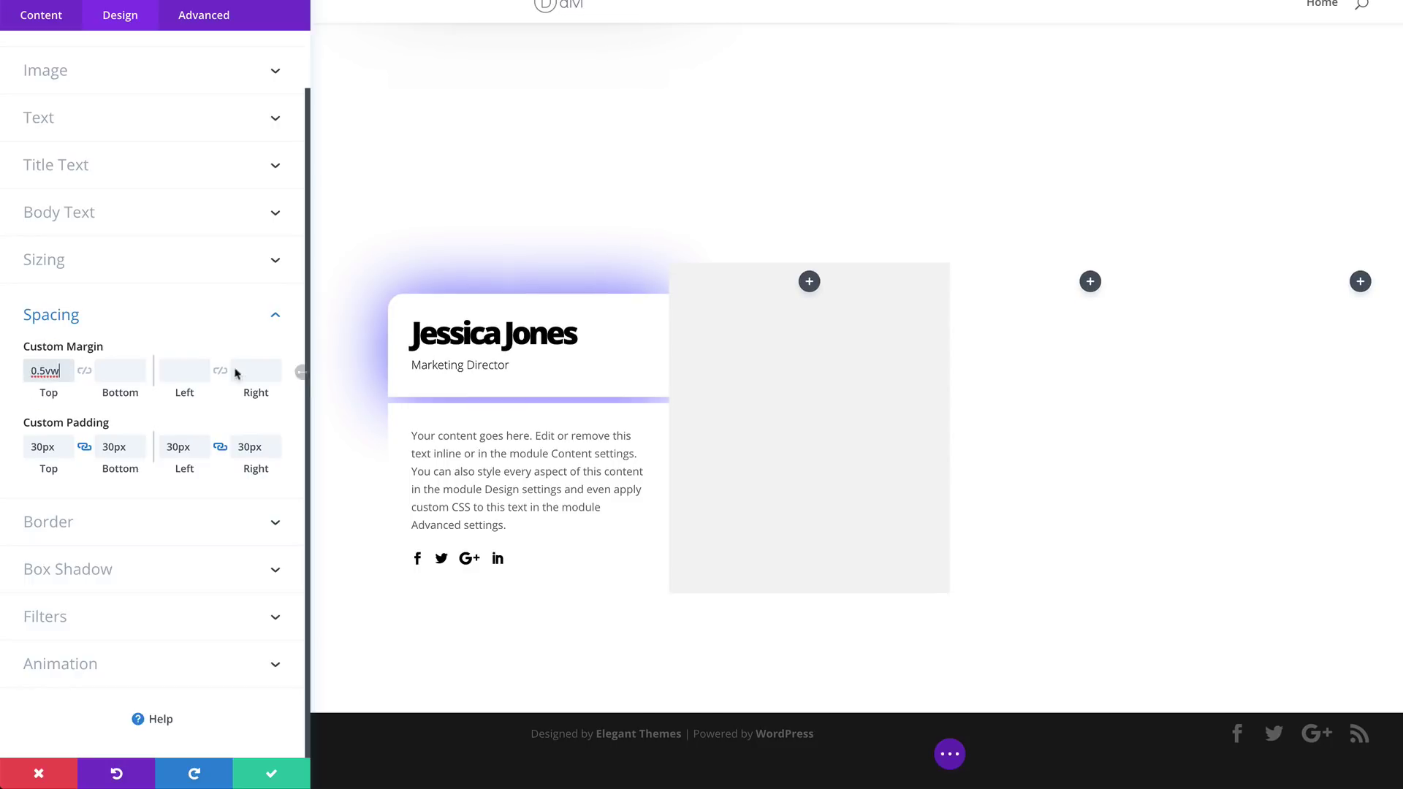
Round the card's bottom-left corner by 20px.
{"action": "left_click", "coordinate": [68, 523]}
{"action": "left_click", "coordinate": [152, 159]}
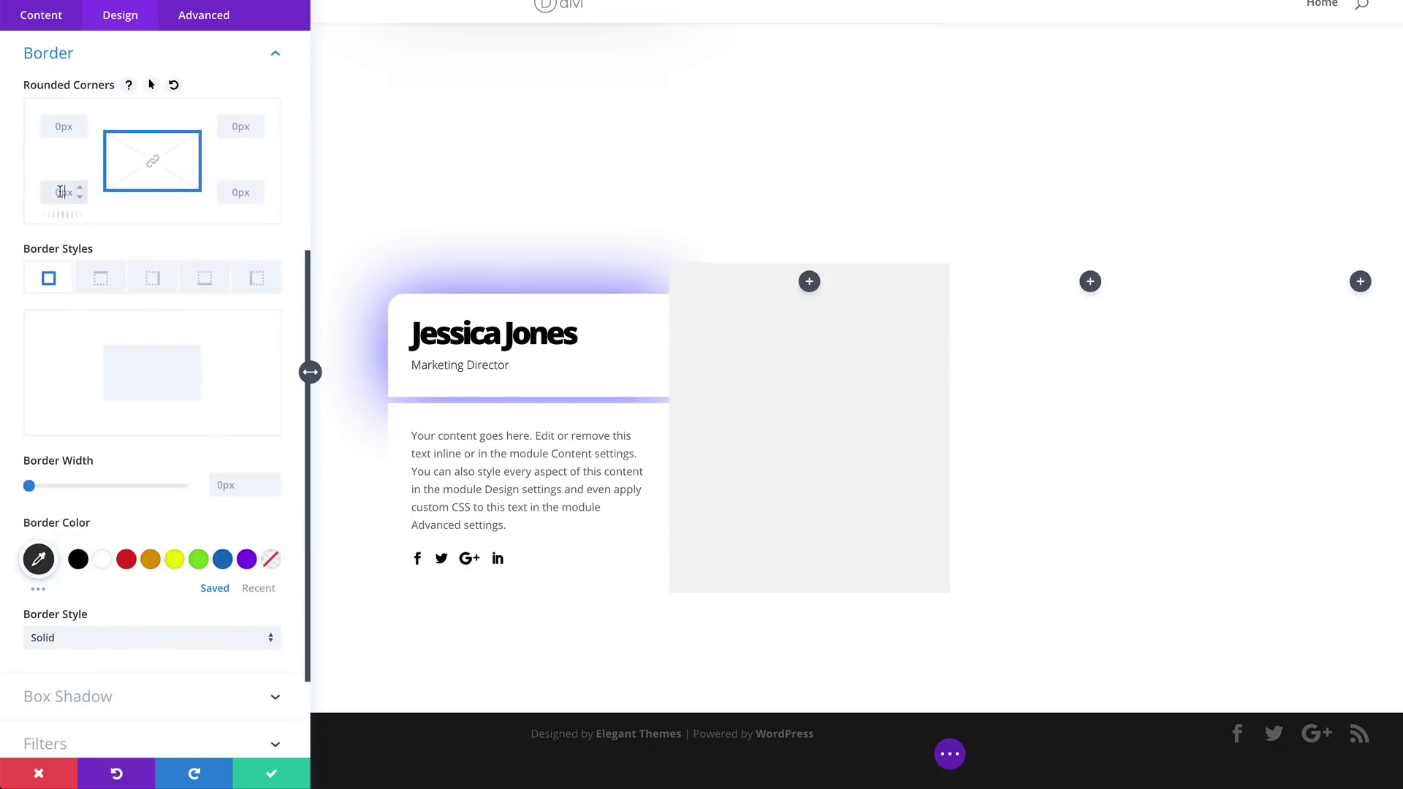
{"action": "left_click", "coordinate": [60, 191]}
{"action": "type", "text": "20"}
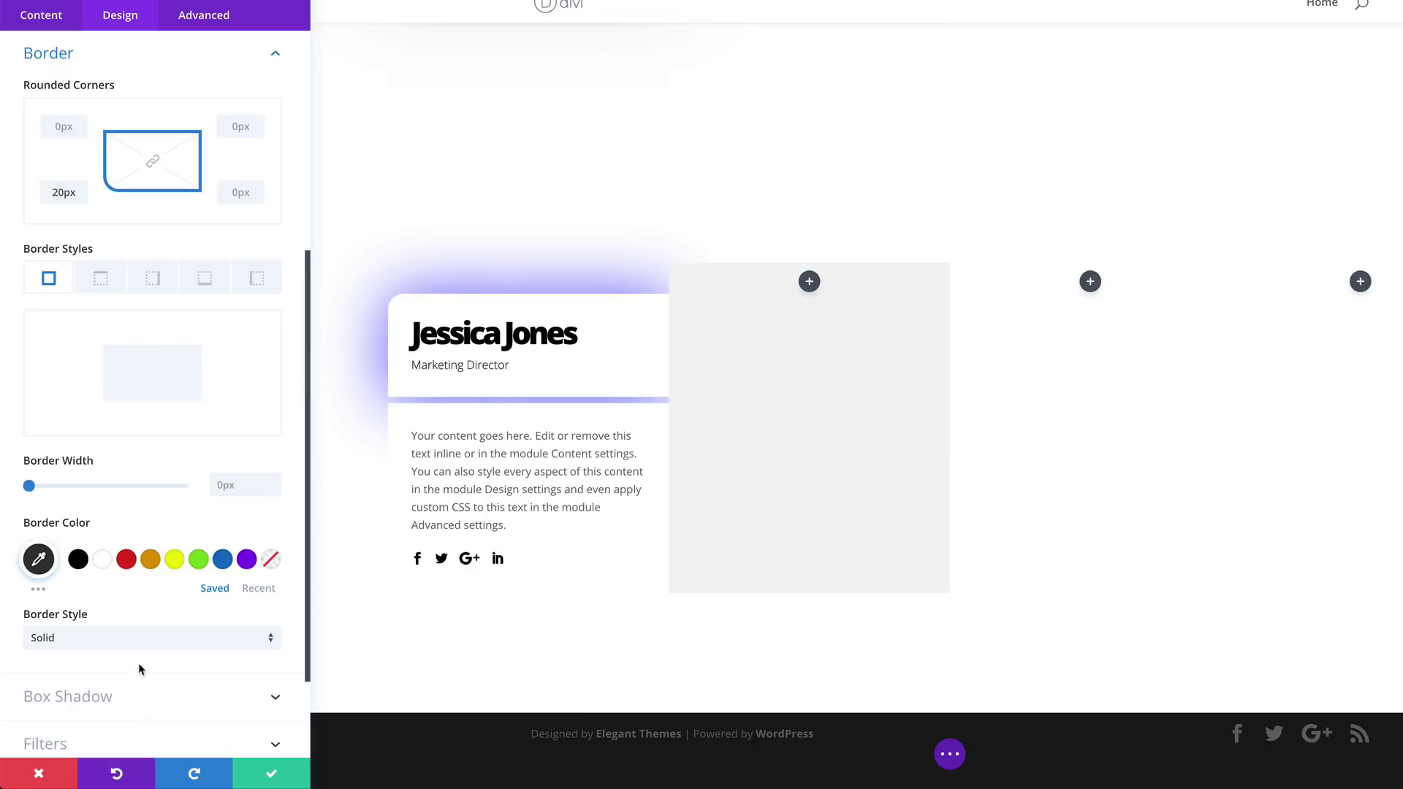
{"action": "scroll", "coordinate": [141, 670], "scroll_direction": "down", "scroll_amount": 2}
Apply the second box shadow preset with 50px vertical offset, 140px blur and -10px spread.
{"action": "left_click", "coordinate": [88, 579]}
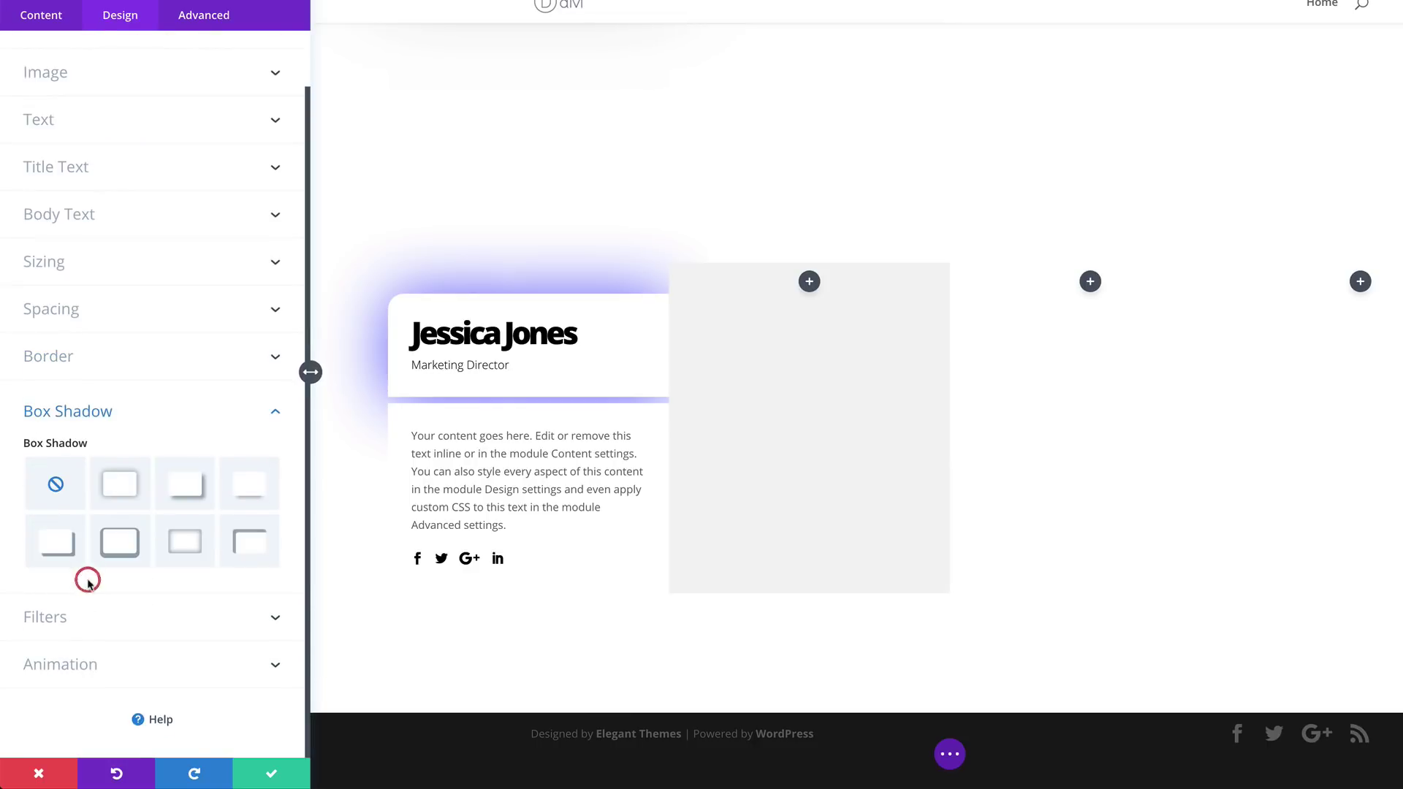
{"action": "left_click", "coordinate": [120, 486]}
{"action": "scroll", "coordinate": [100, 435], "scroll_direction": "down", "scroll_amount": 5}
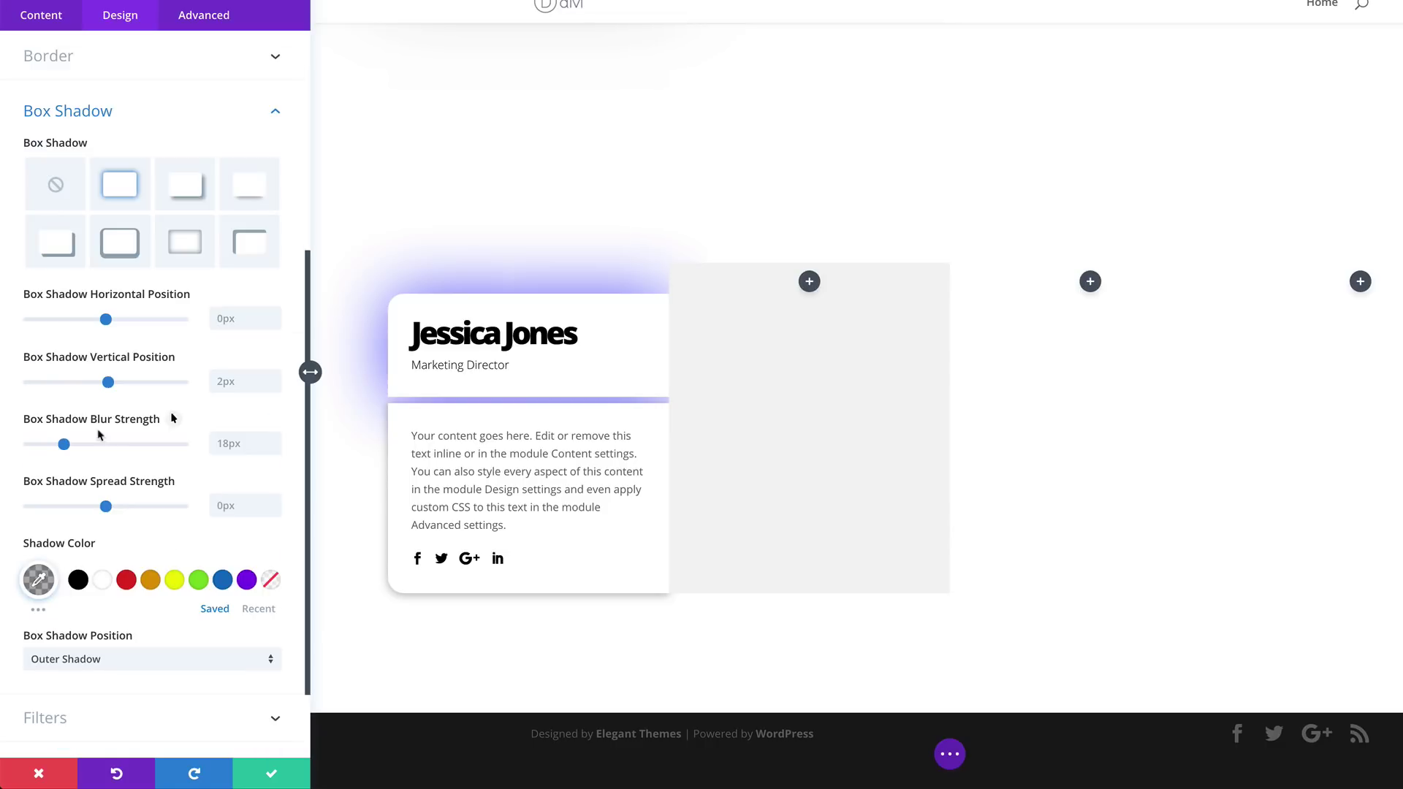
{"action": "left_click", "coordinate": [221, 378]}
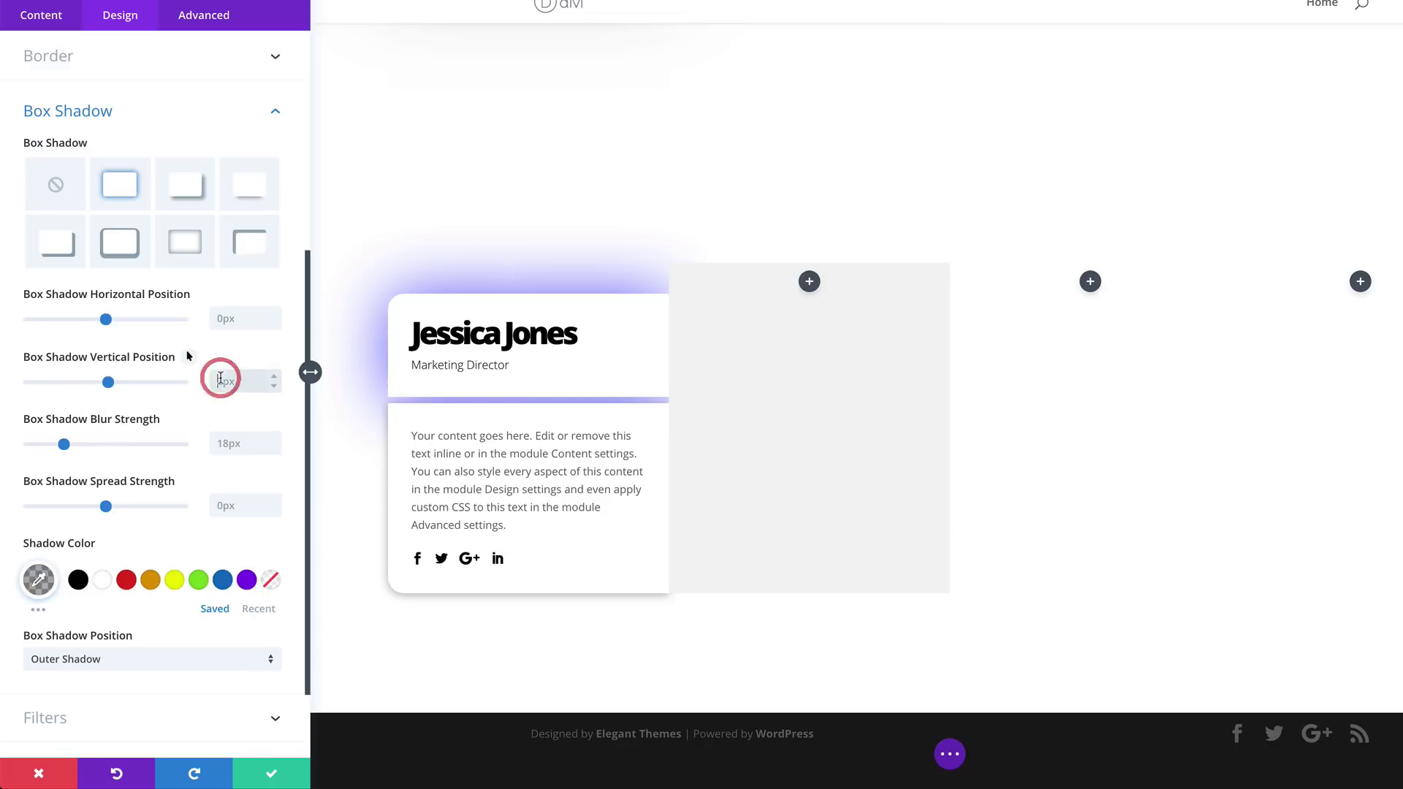
{"action": "type", "text": "50"}
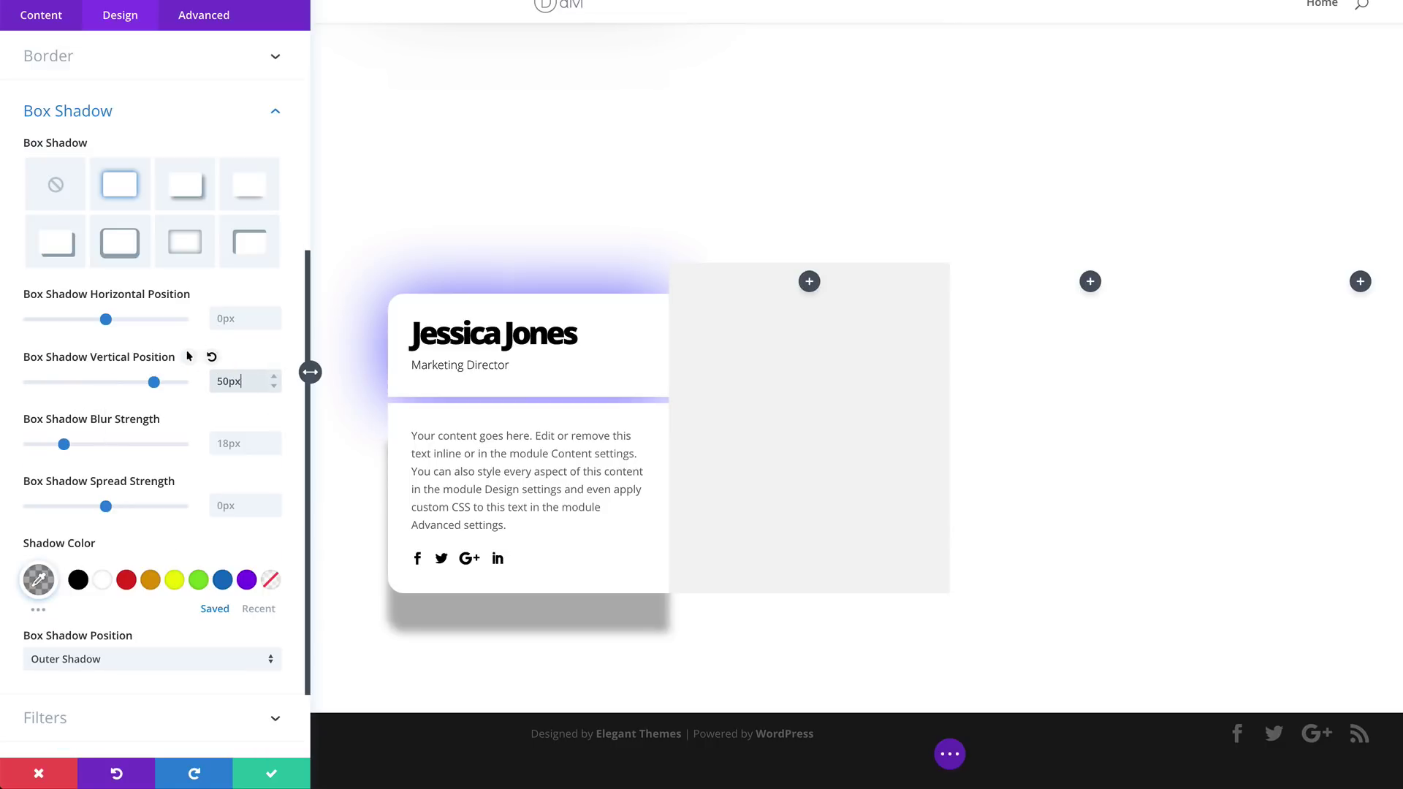
{"action": "type", "text": "px"}
{"action": "left_click", "coordinate": [220, 446]}
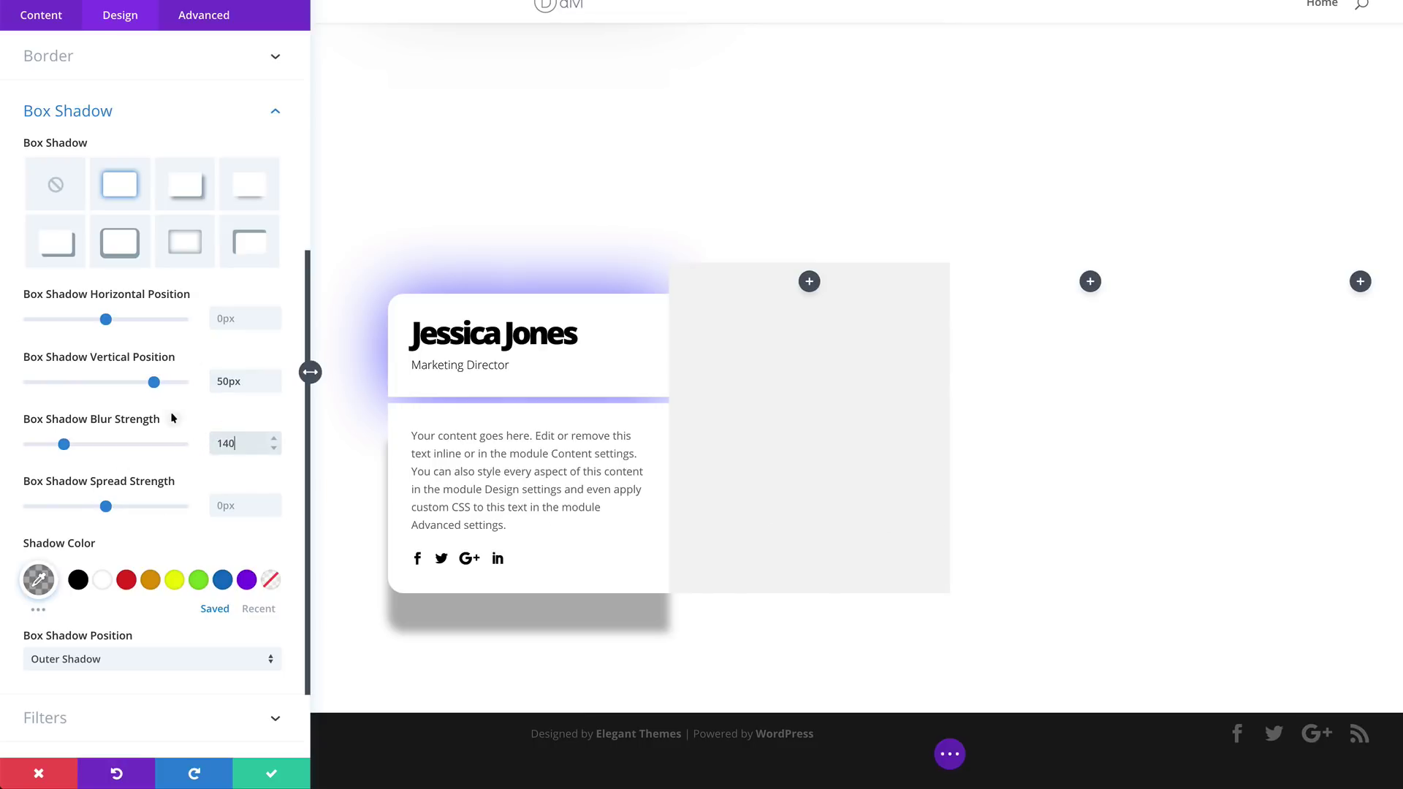
{"action": "type", "text": "140px"}
{"action": "left_click", "coordinate": [245, 507]}
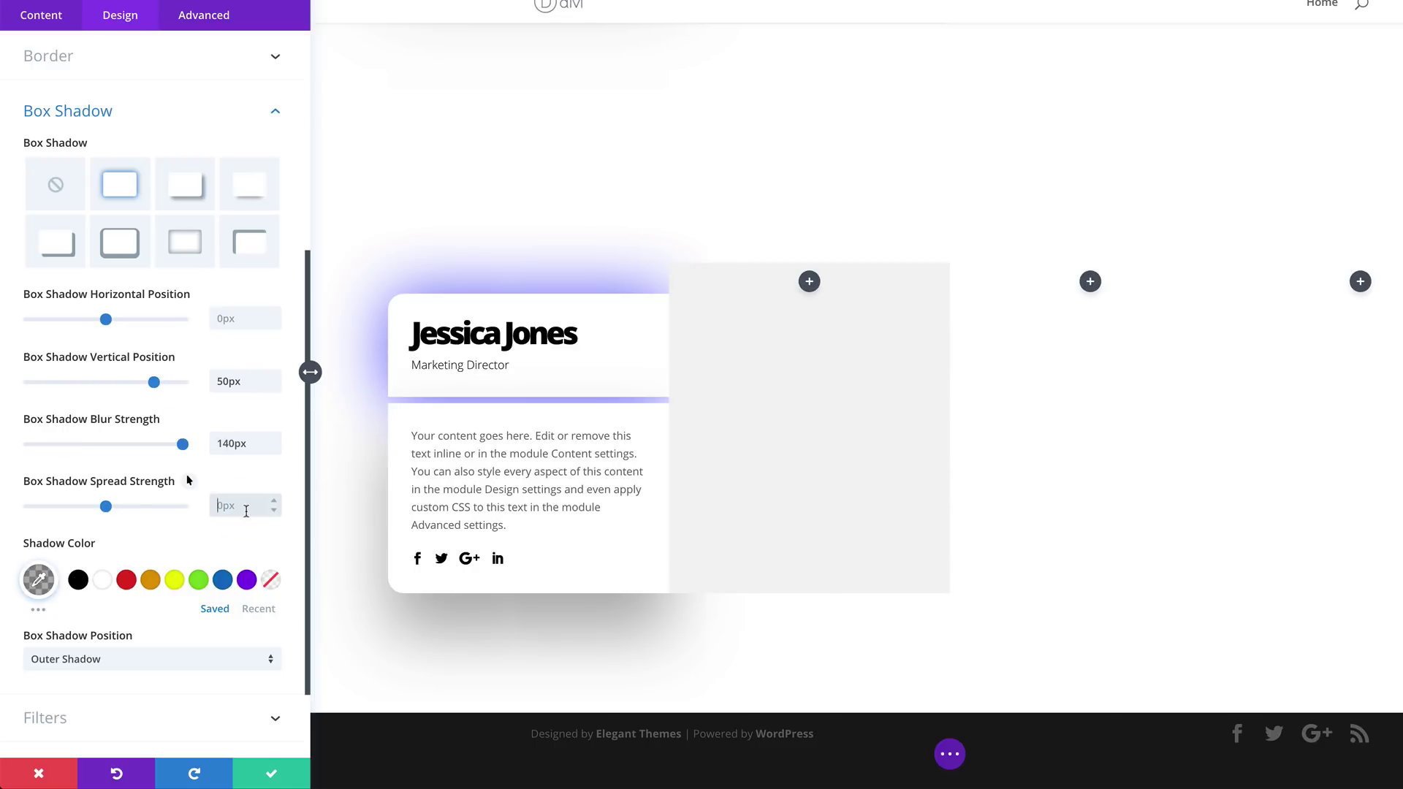
{"action": "type", "text": "-10px"}
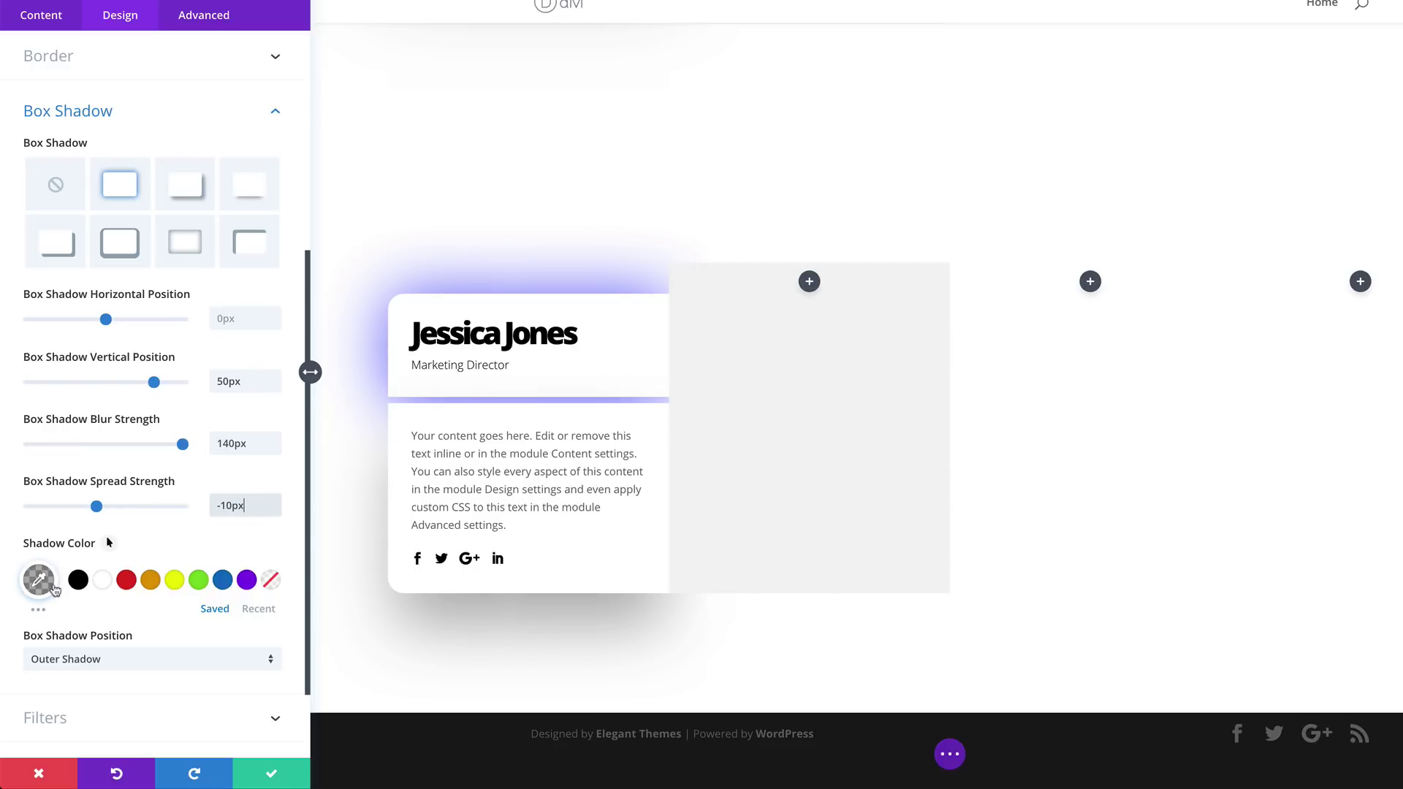
Tint the shadow rgba(2,219,219,0.26) and save the card.
{"action": "left_click", "coordinate": [39, 579]}
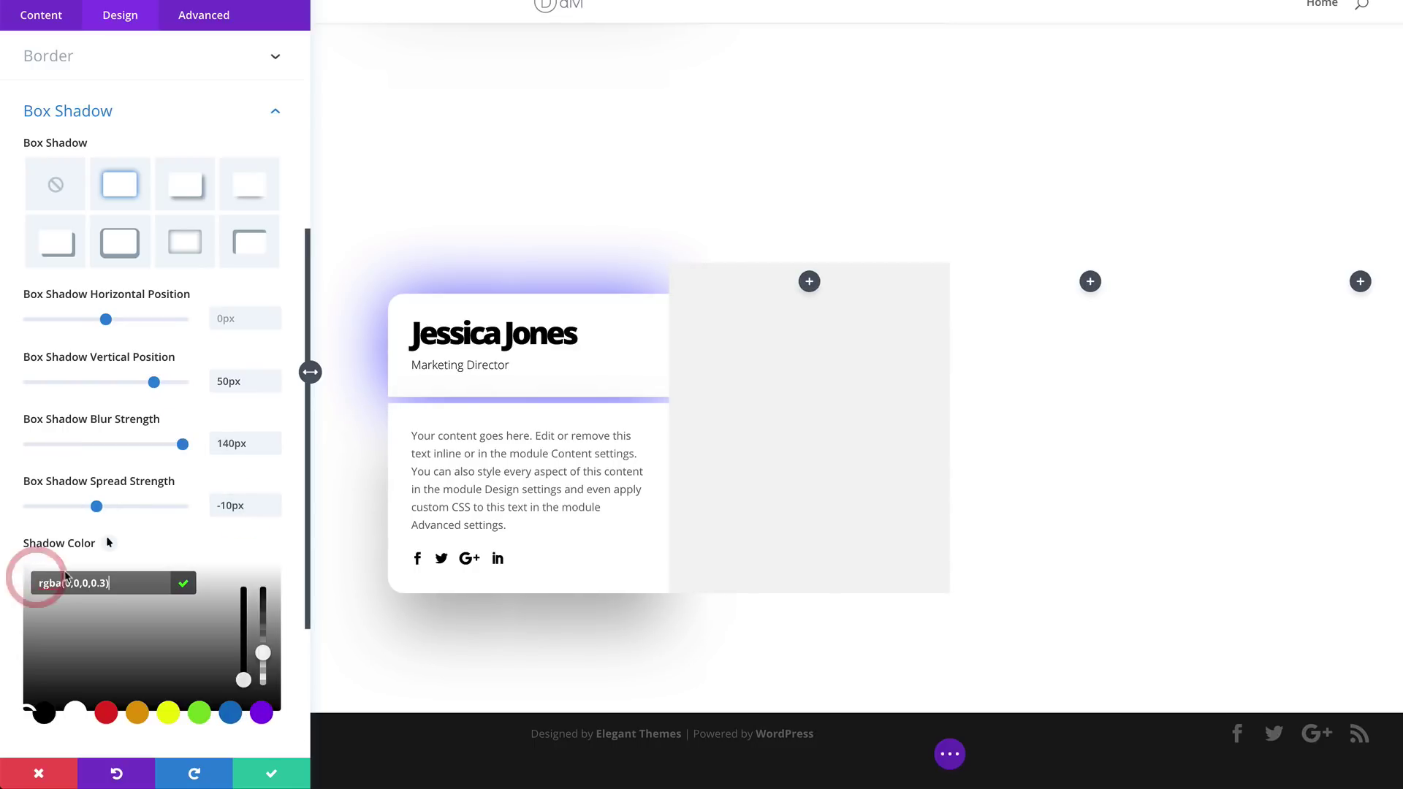
{"action": "triple_click", "coordinate": [104, 580]}
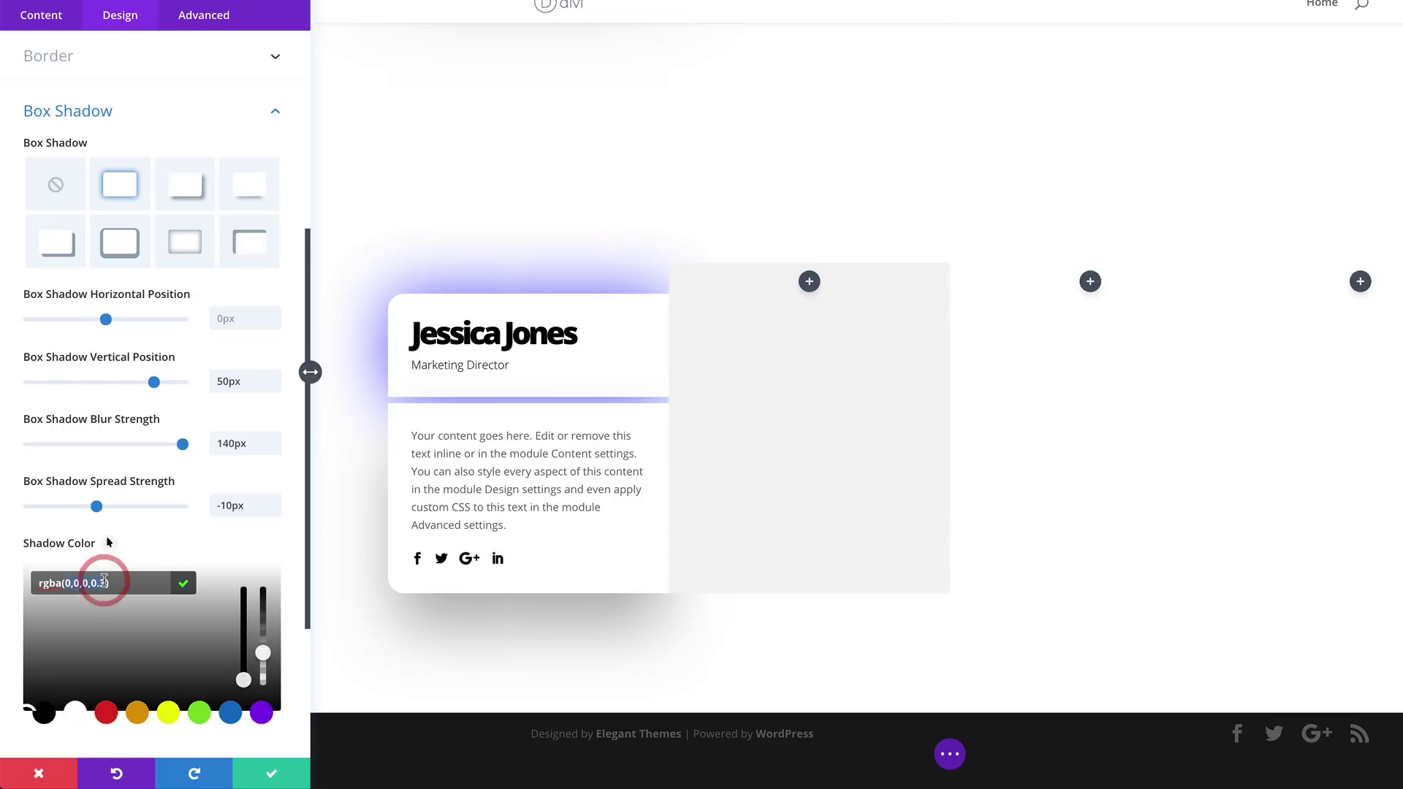
{"action": "type", "text": "rgba(2,219,219,0.26)"}
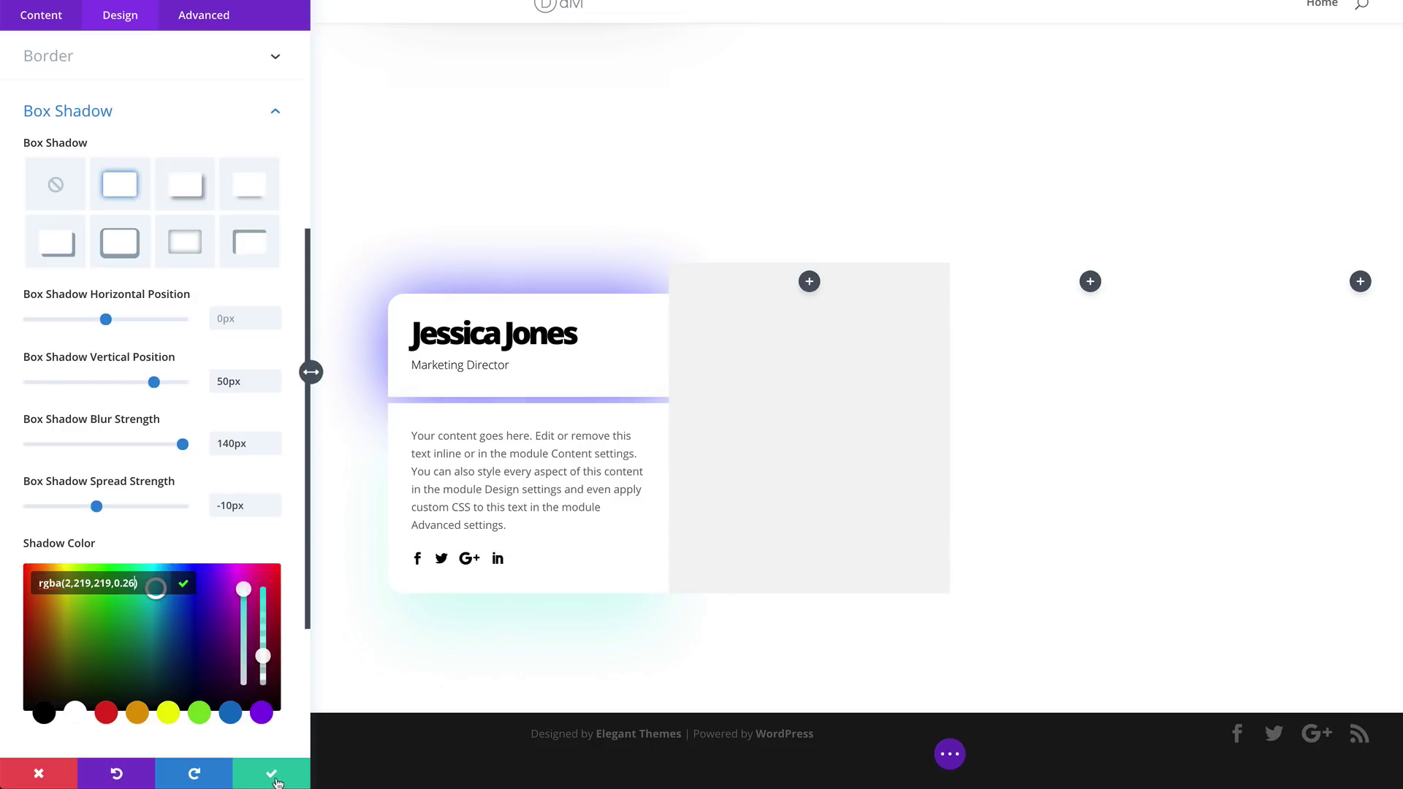
{"action": "left_click", "coordinate": [271, 773]}
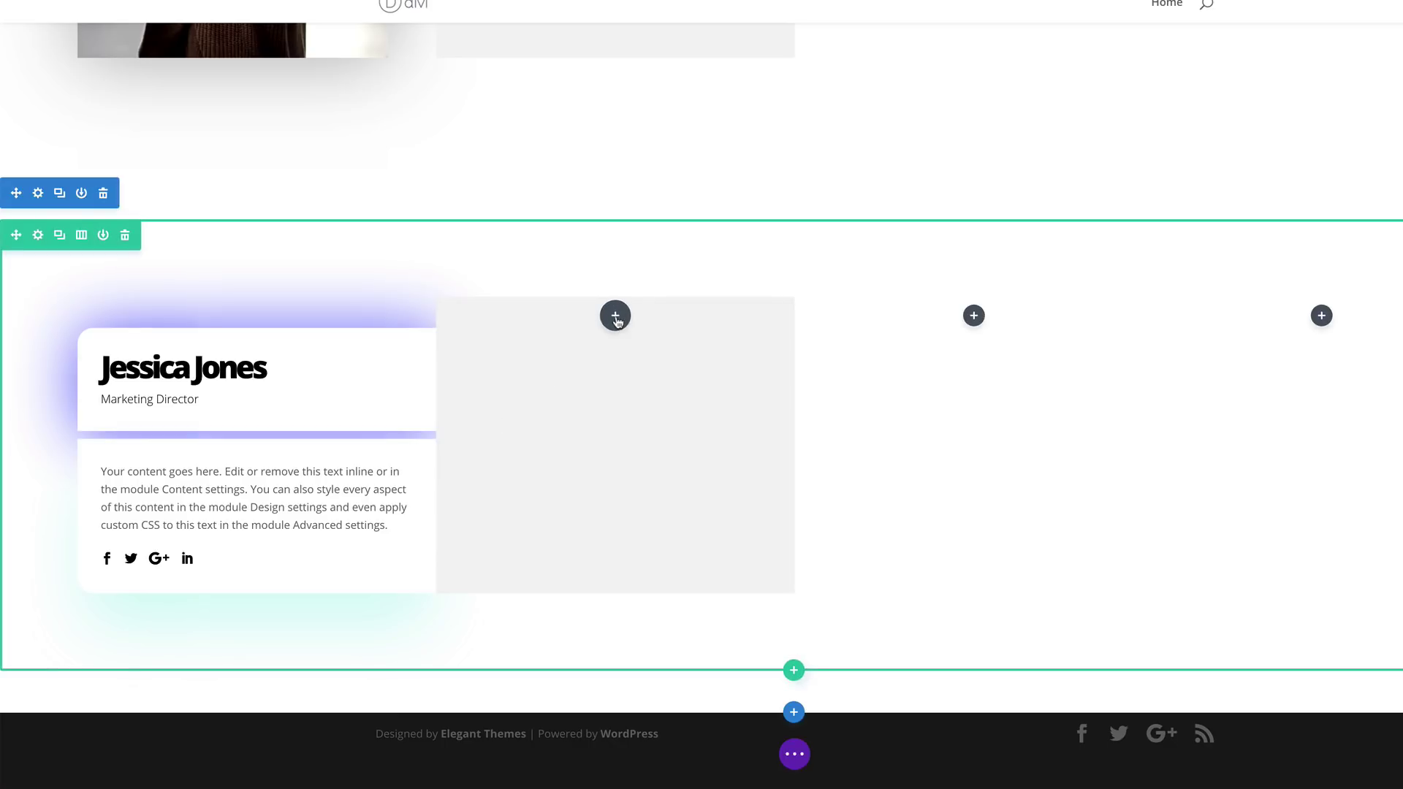
Insert an Image module in the empty column showing fasion-13.jpg from the Media Library.
{"action": "left_click", "coordinate": [615, 316]}
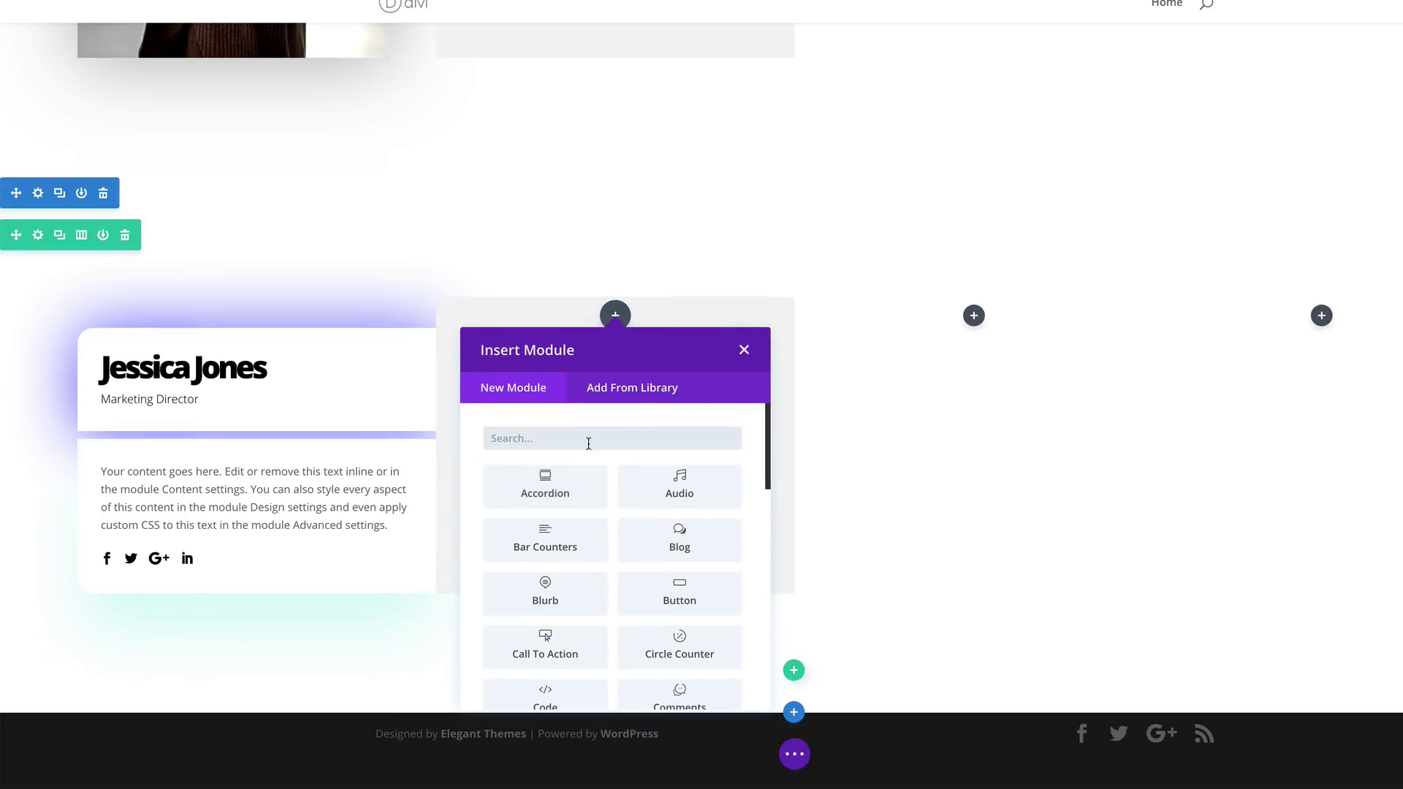
{"action": "type", "text": "ima"}
{"action": "left_click", "coordinate": [572, 482]}
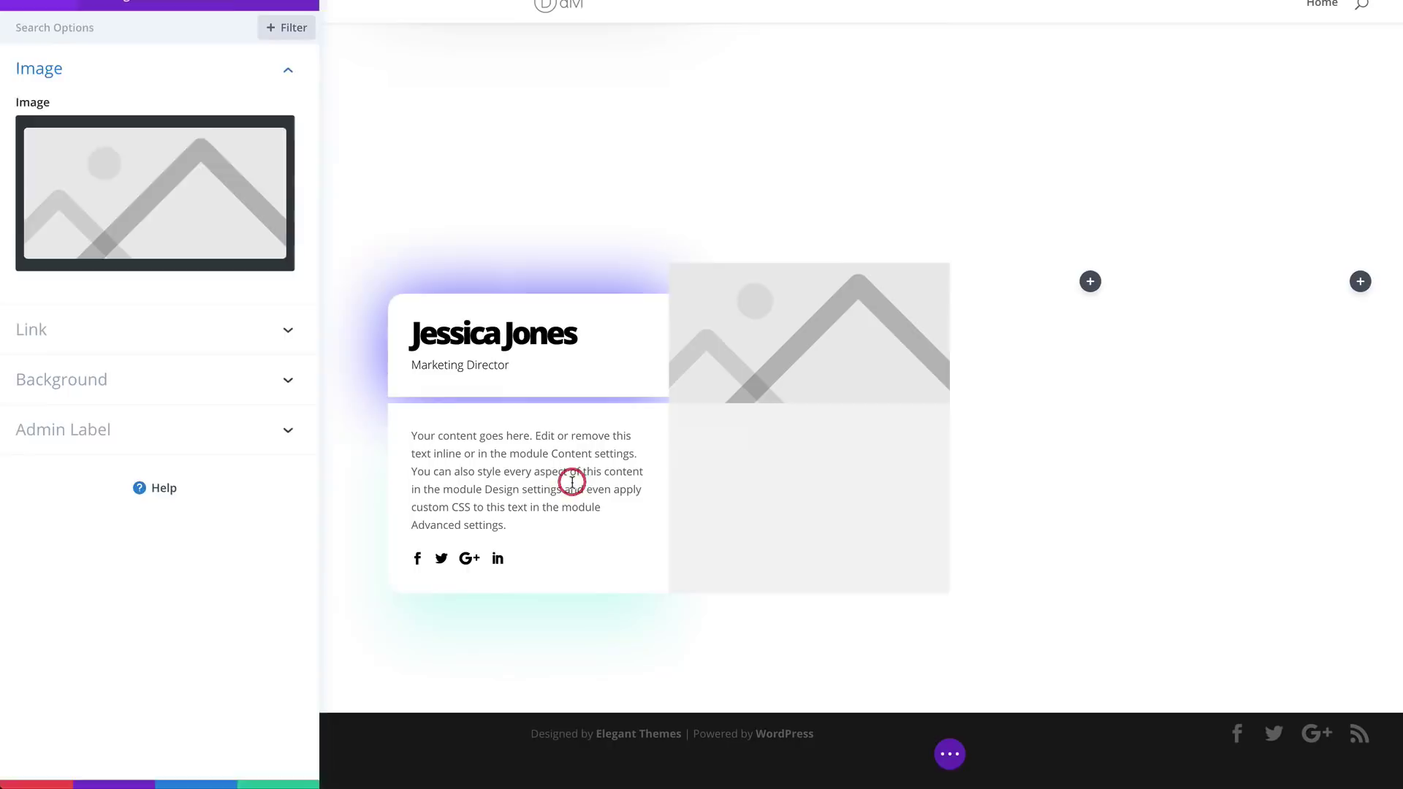
{"action": "left_click", "coordinate": [173, 184]}
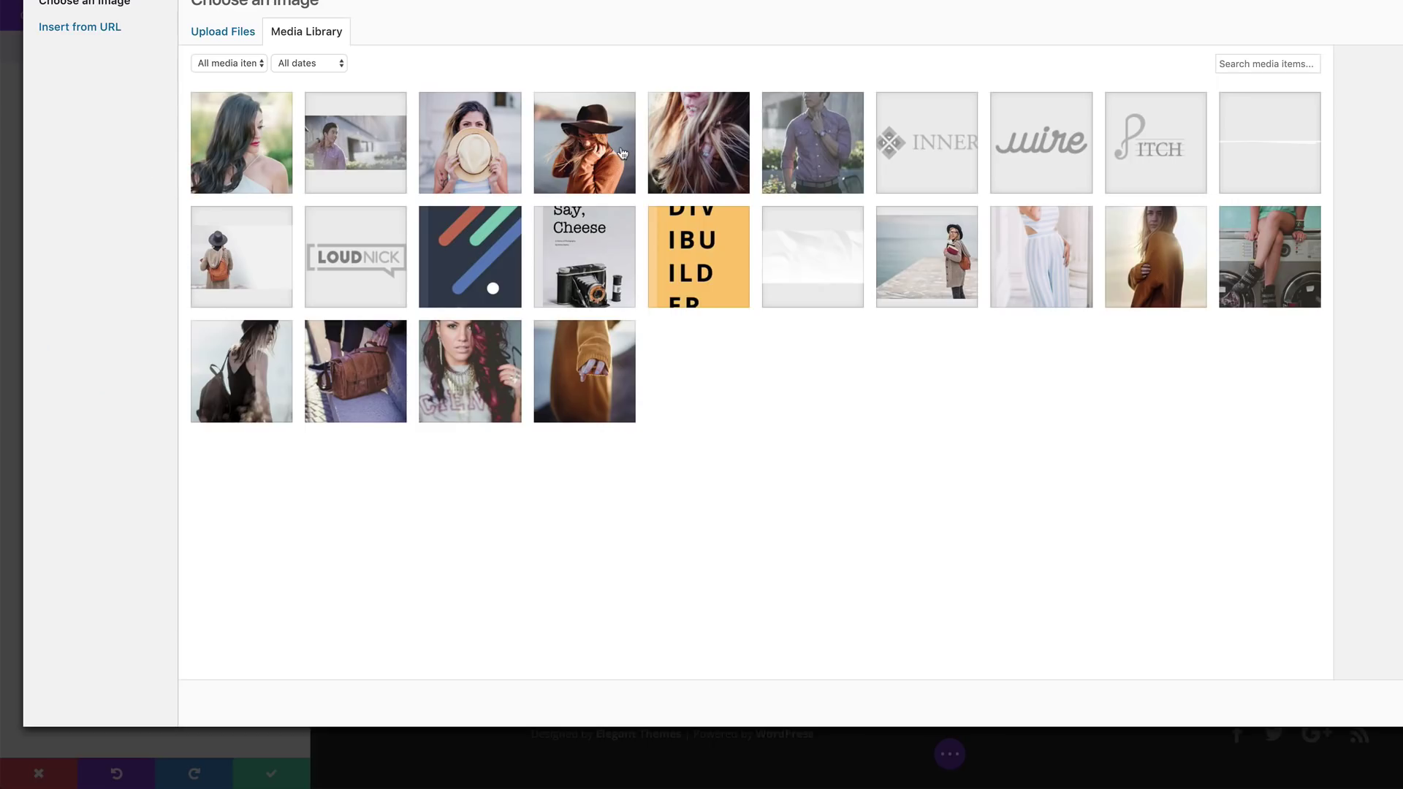
{"action": "left_click", "coordinate": [1149, 256]}
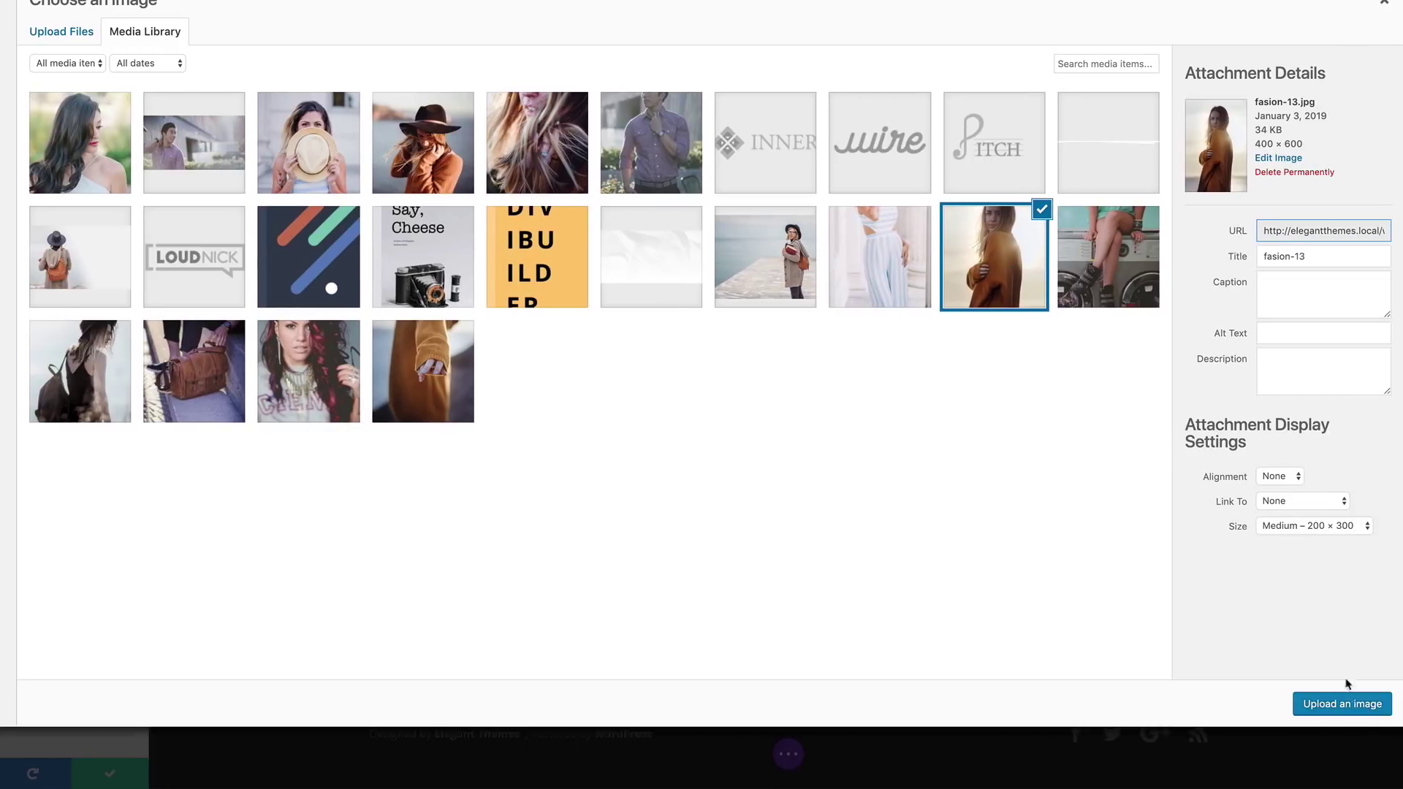
{"action": "left_click", "coordinate": [1339, 700]}
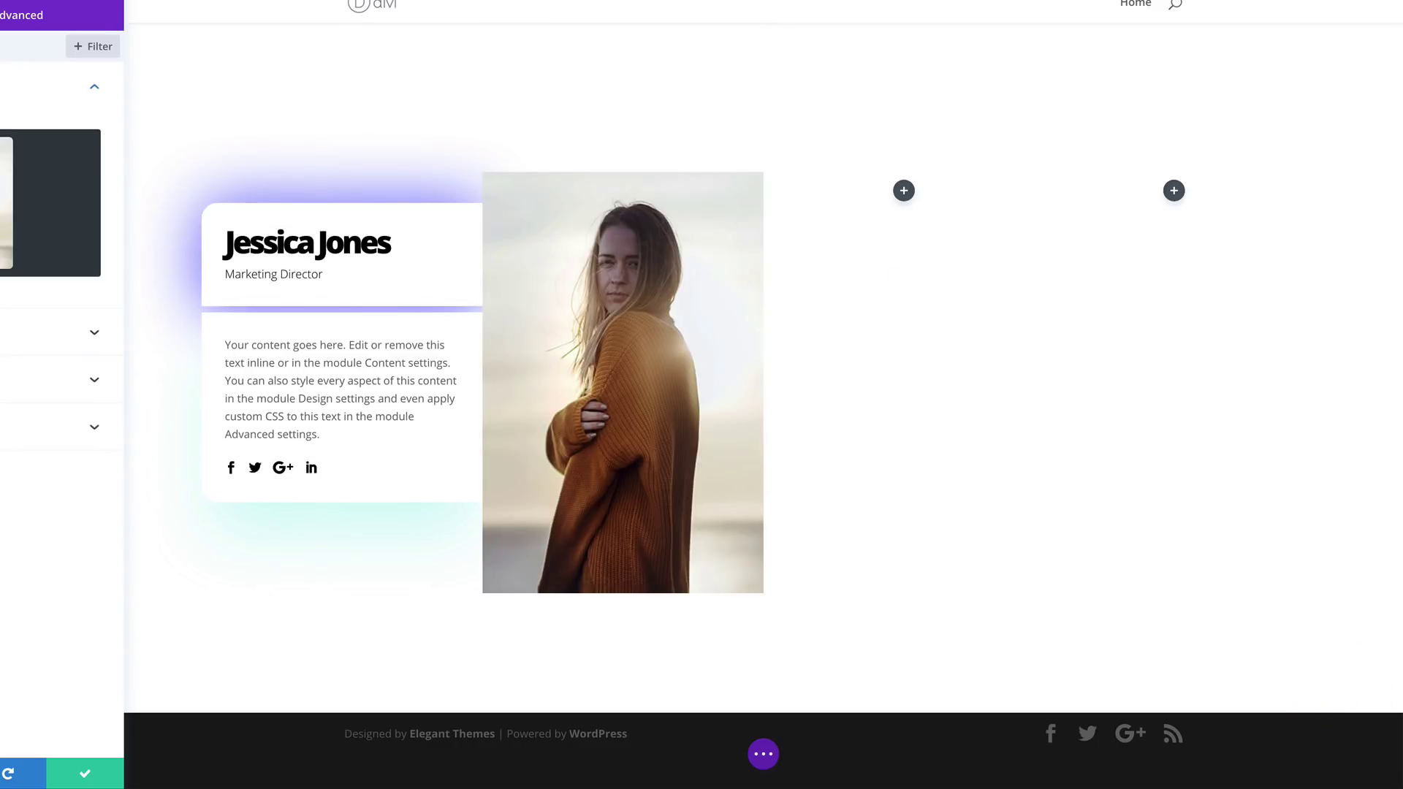
{"action": "left_click", "coordinate": [120, 14]}
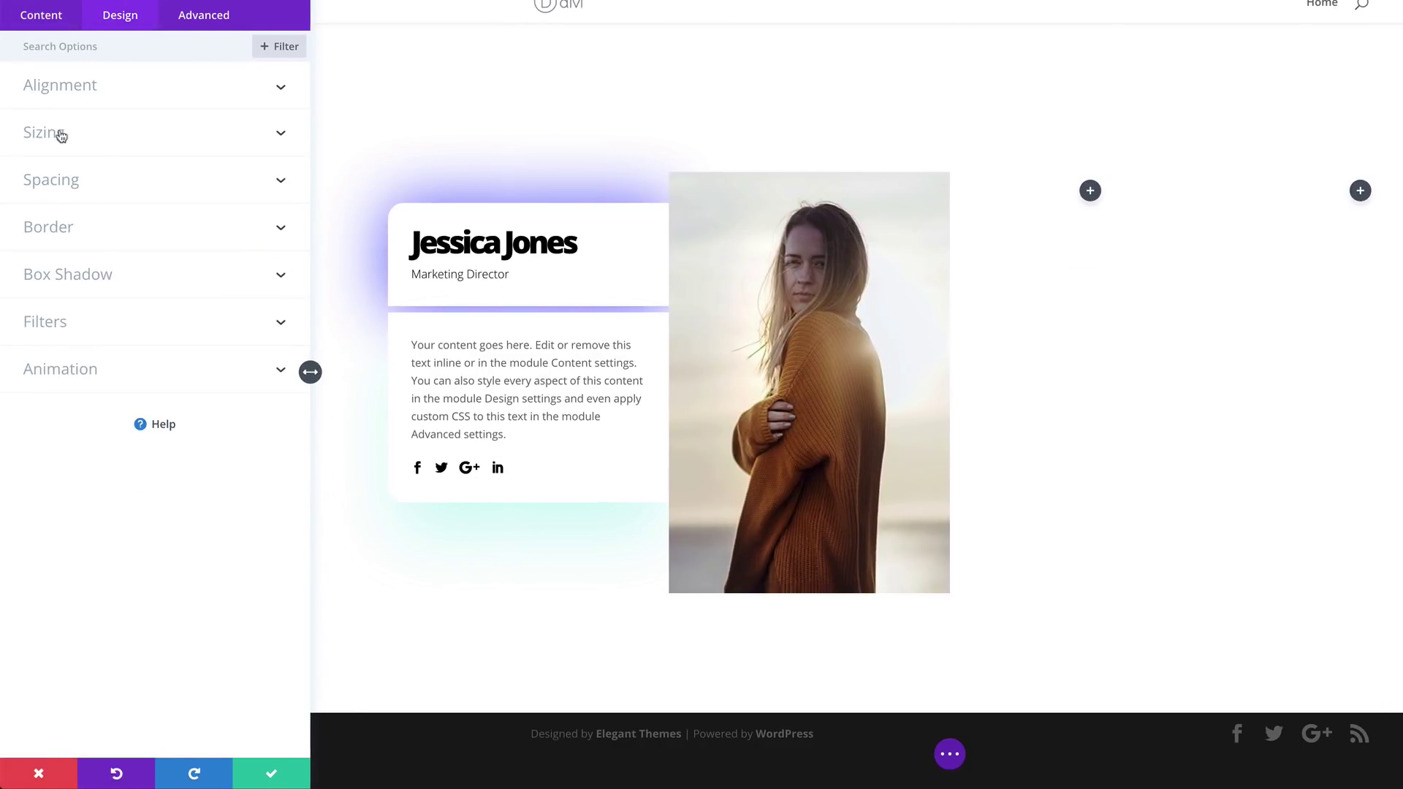
Set linked 20px rounded corners on the orange-sweater photo and save.
{"action": "left_click", "coordinate": [77, 231]}
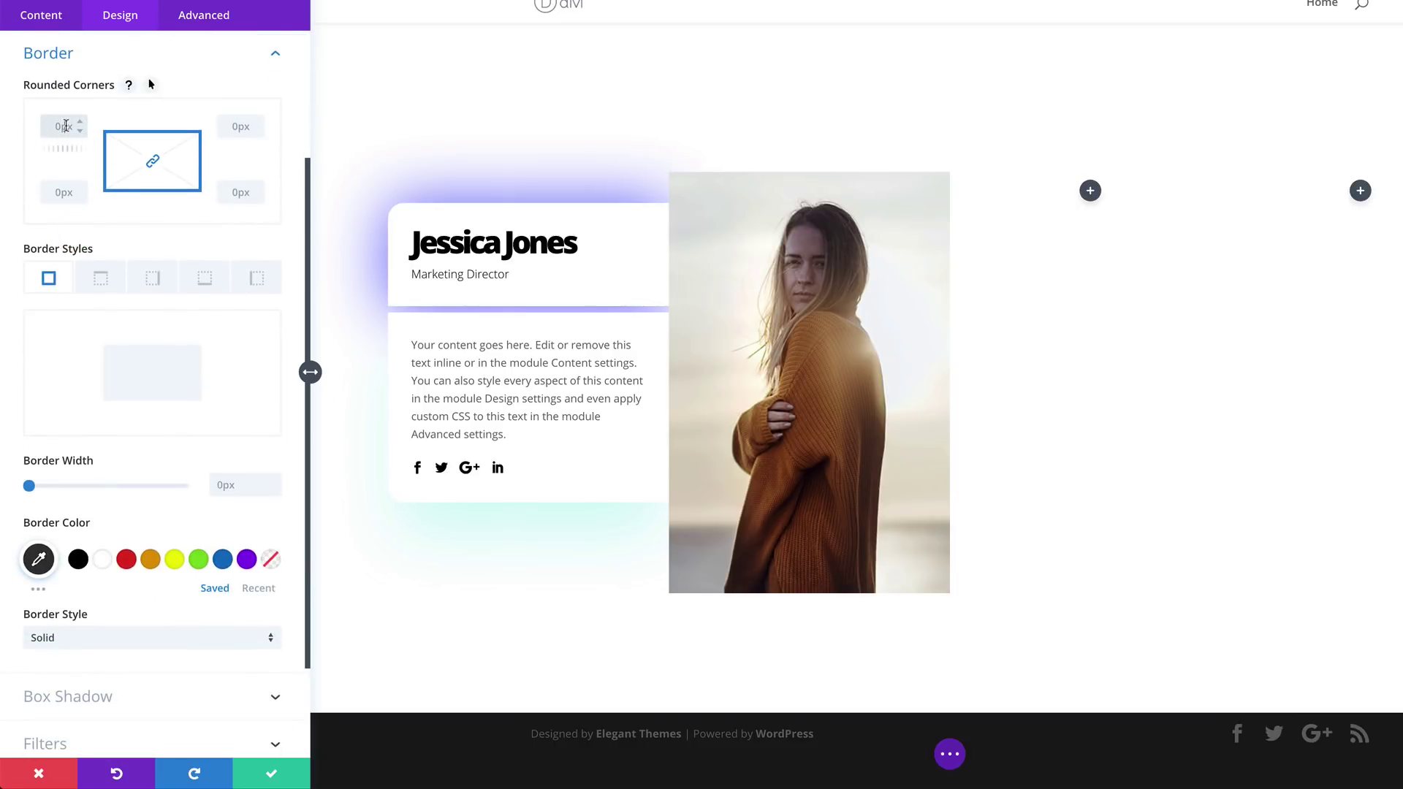
{"action": "type", "text": "20"}
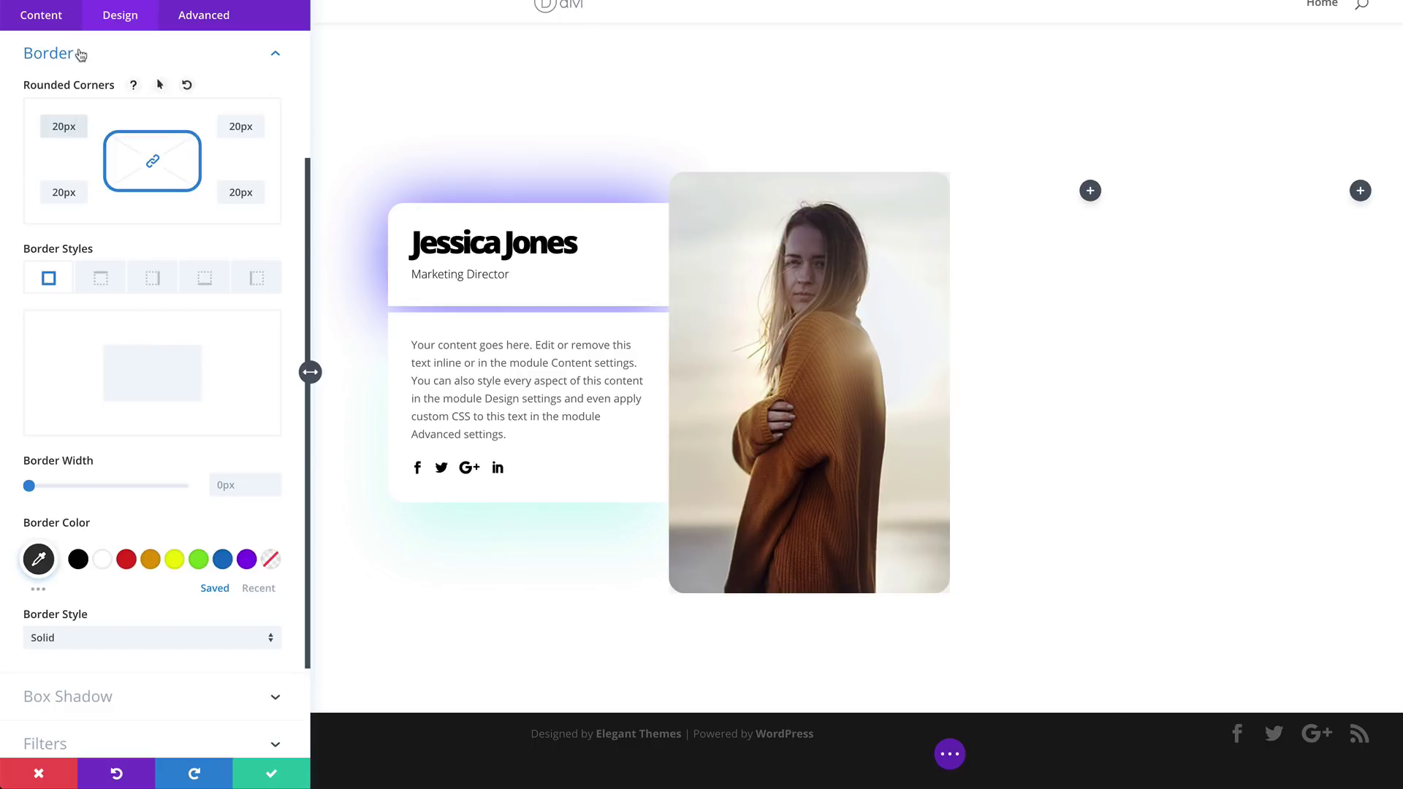
{"action": "left_click", "coordinate": [271, 776]}
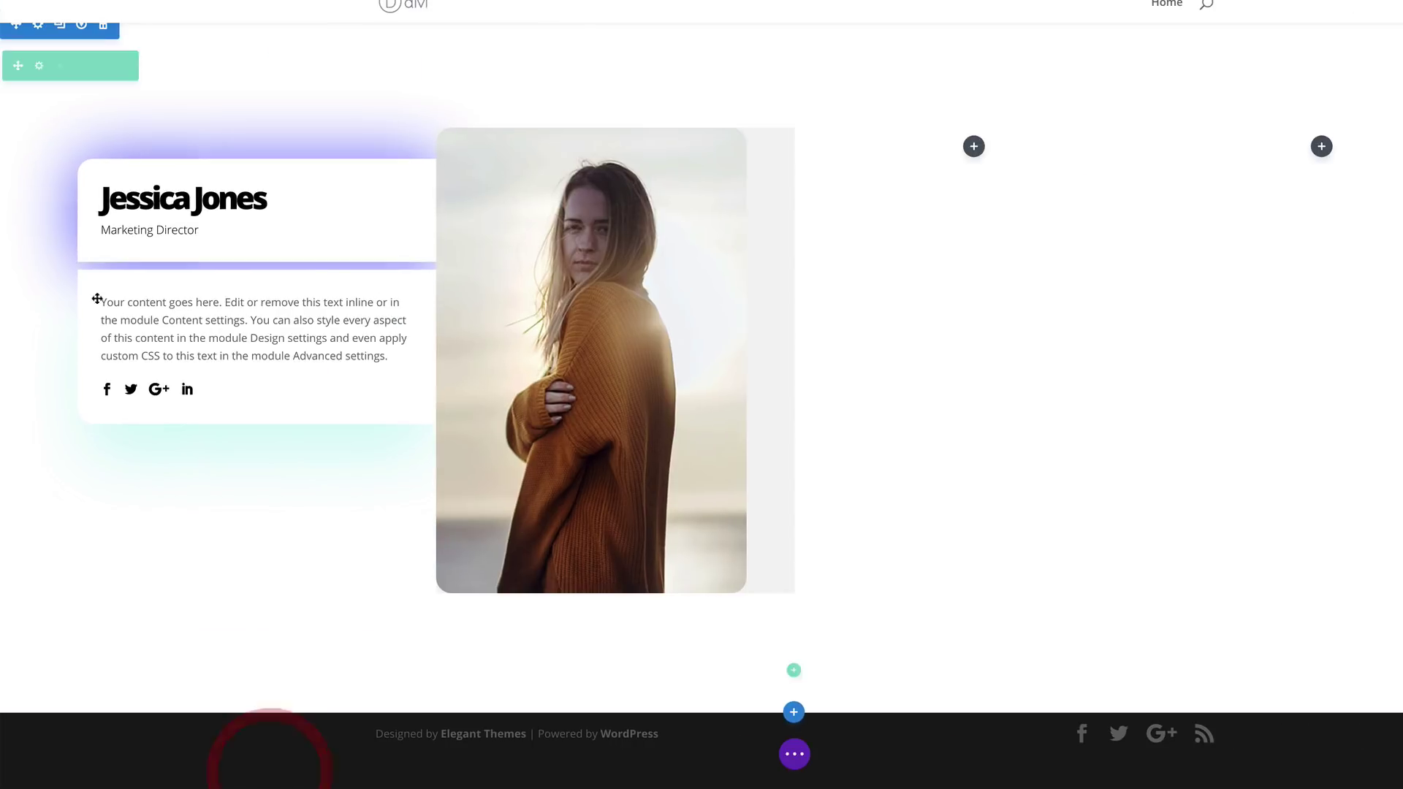
Delete the Column 2 gradient background in the row settings and save.
{"action": "left_click", "coordinate": [39, 67]}
{"action": "left_click", "coordinate": [82, 136]}
{"action": "scroll", "coordinate": [82, 136], "scroll_direction": "down", "scroll_amount": 2}
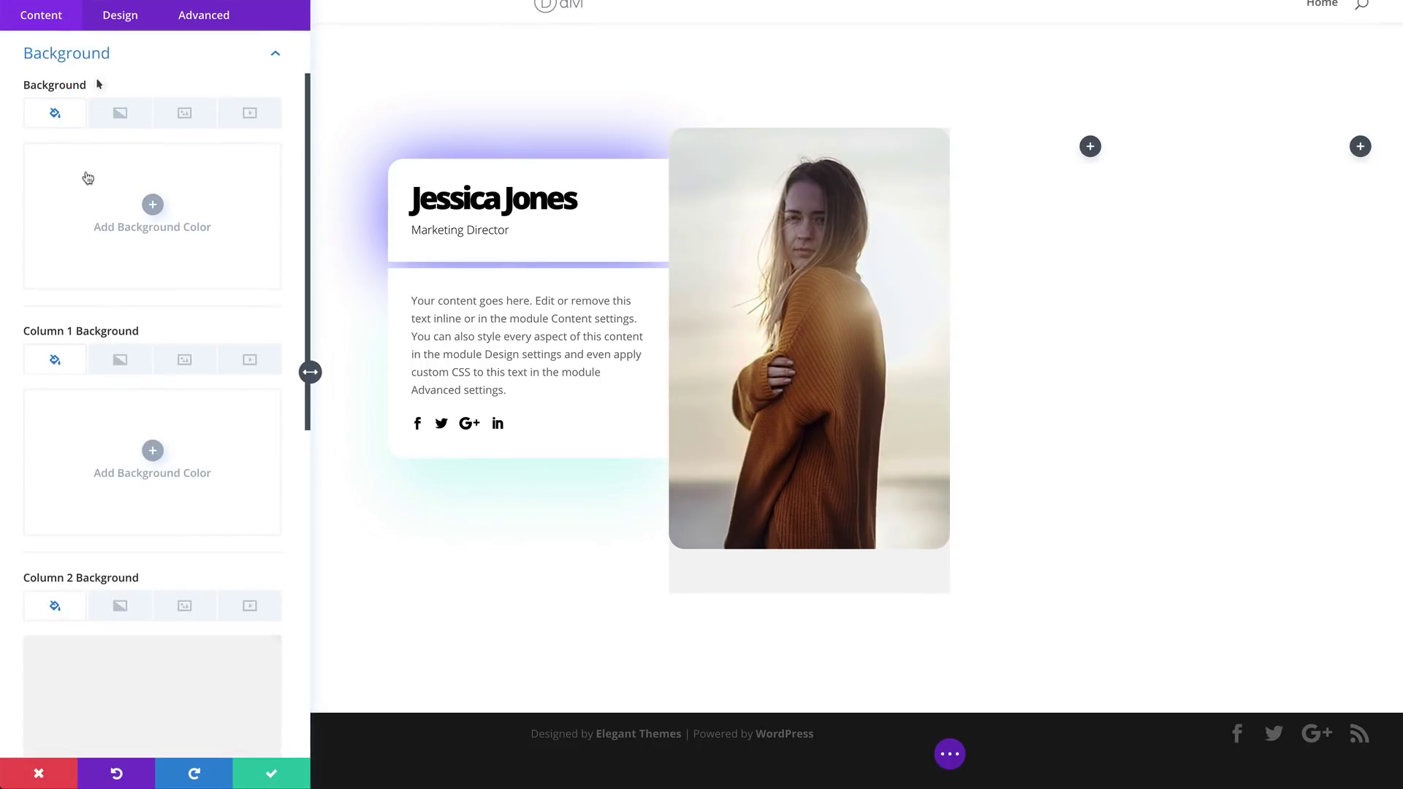
{"action": "scroll", "coordinate": [207, 606], "scroll_direction": "down", "scroll_amount": 1}
{"action": "scroll", "coordinate": [208, 605], "scroll_direction": "down", "scroll_amount": 1}
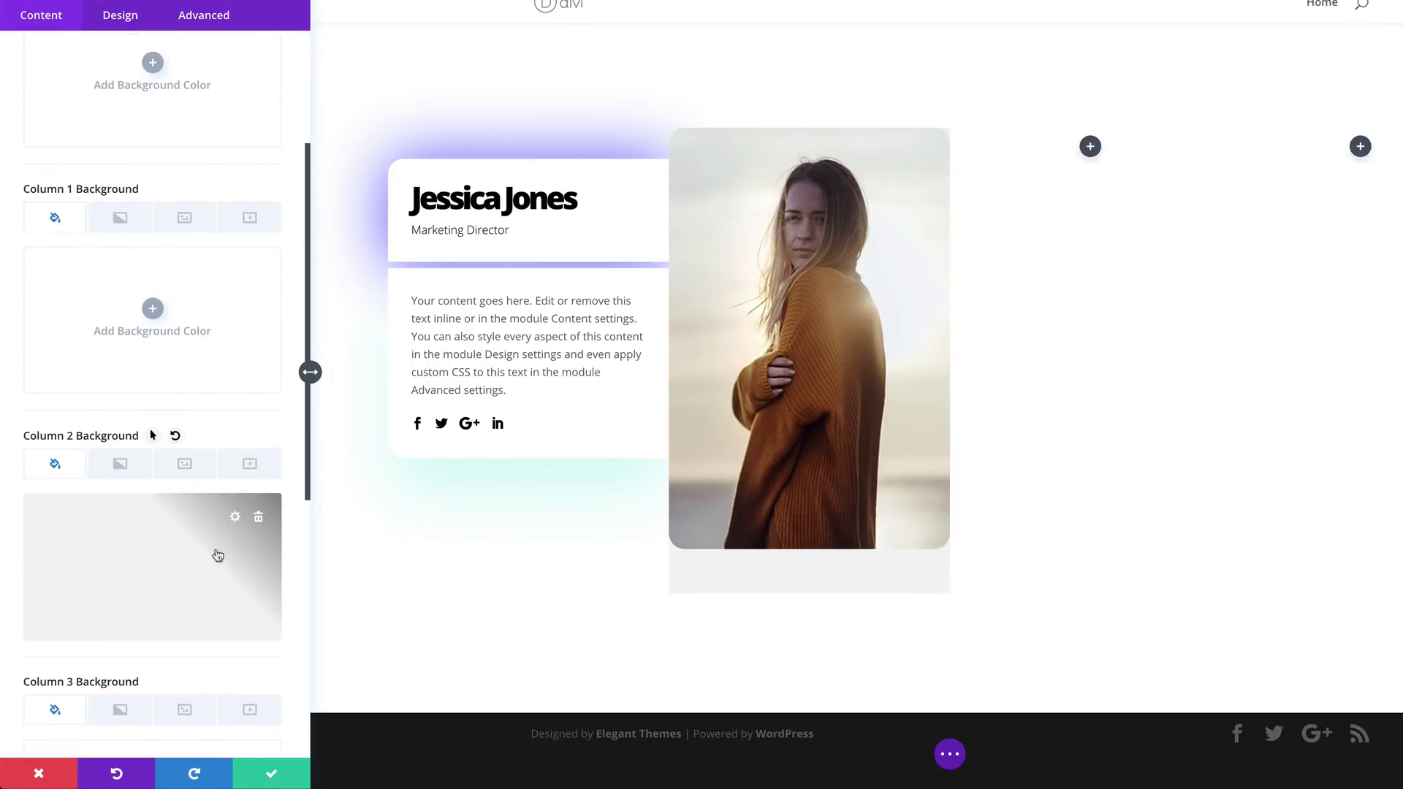
{"action": "left_click", "coordinate": [260, 517]}
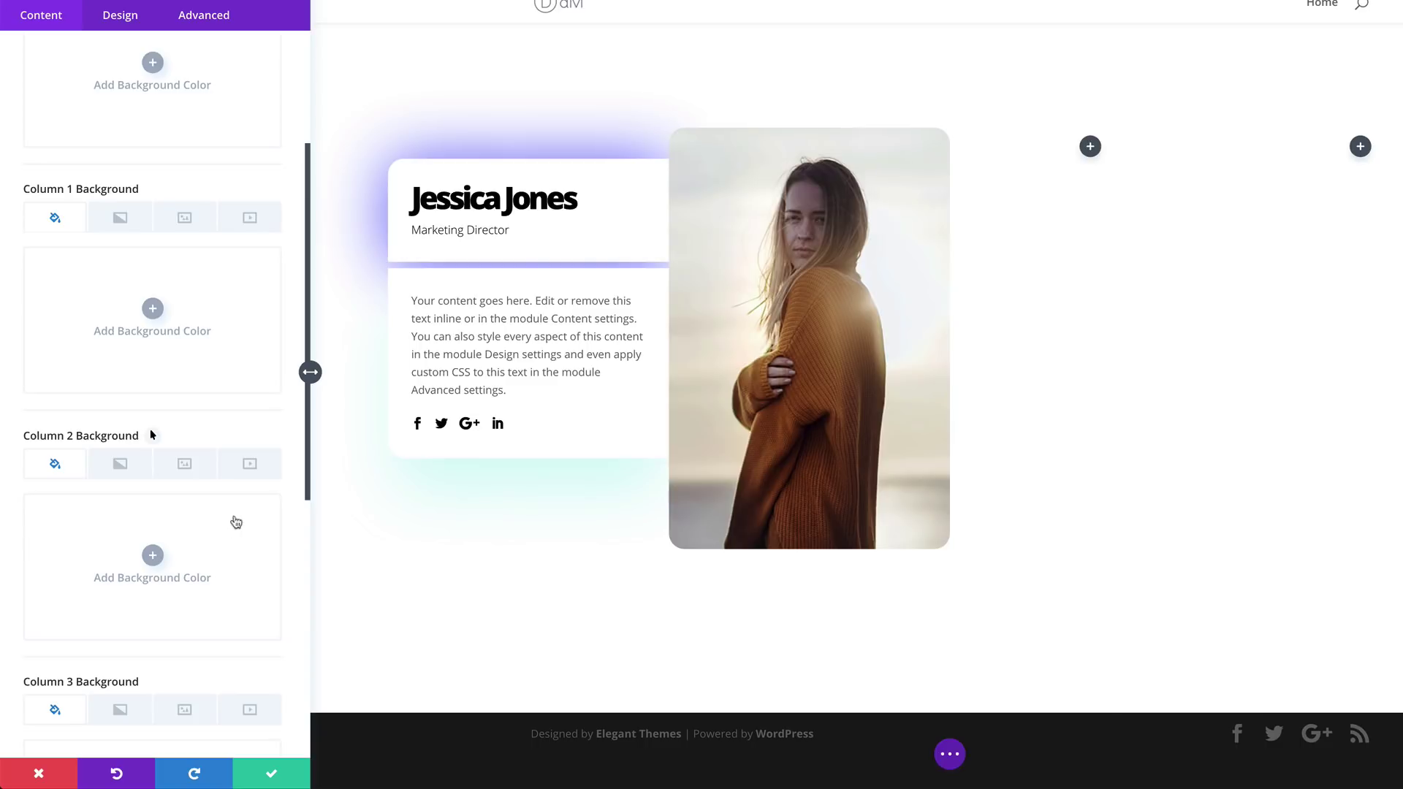
{"action": "left_click", "coordinate": [271, 774]}
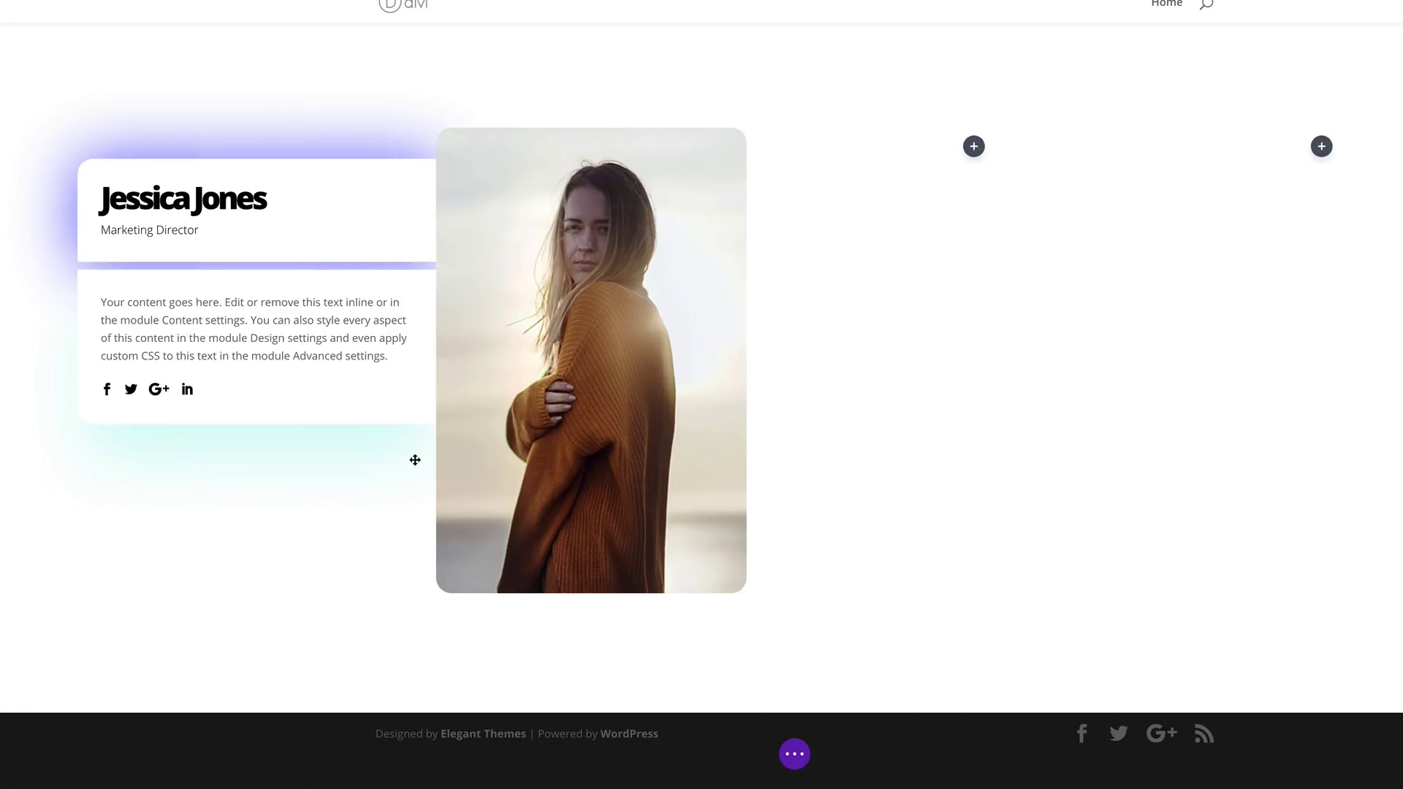
{"action": "left_click", "coordinate": [594, 167]}
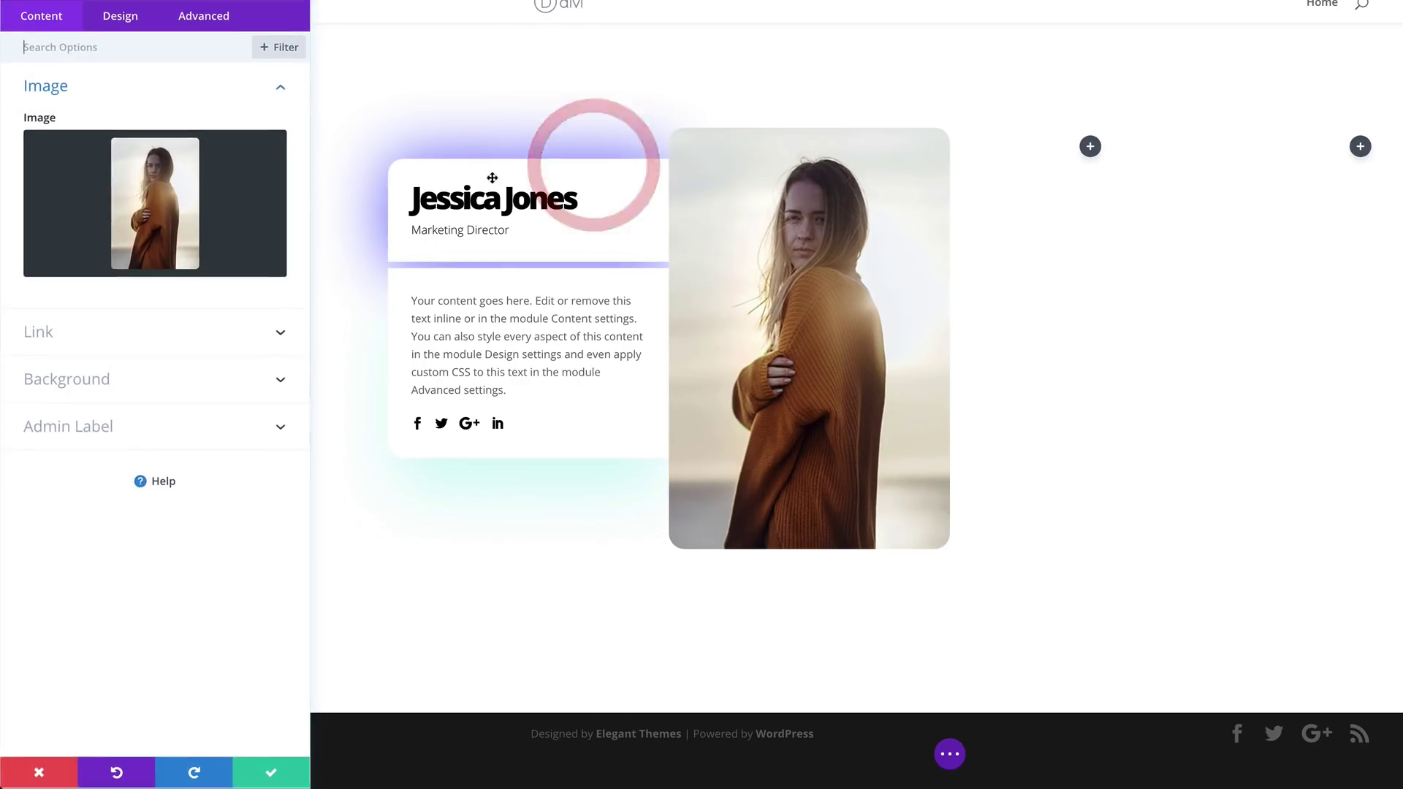
Give the portrait the second box shadow preset with an 80px blur strength.
{"action": "left_click", "coordinate": [123, 18]}
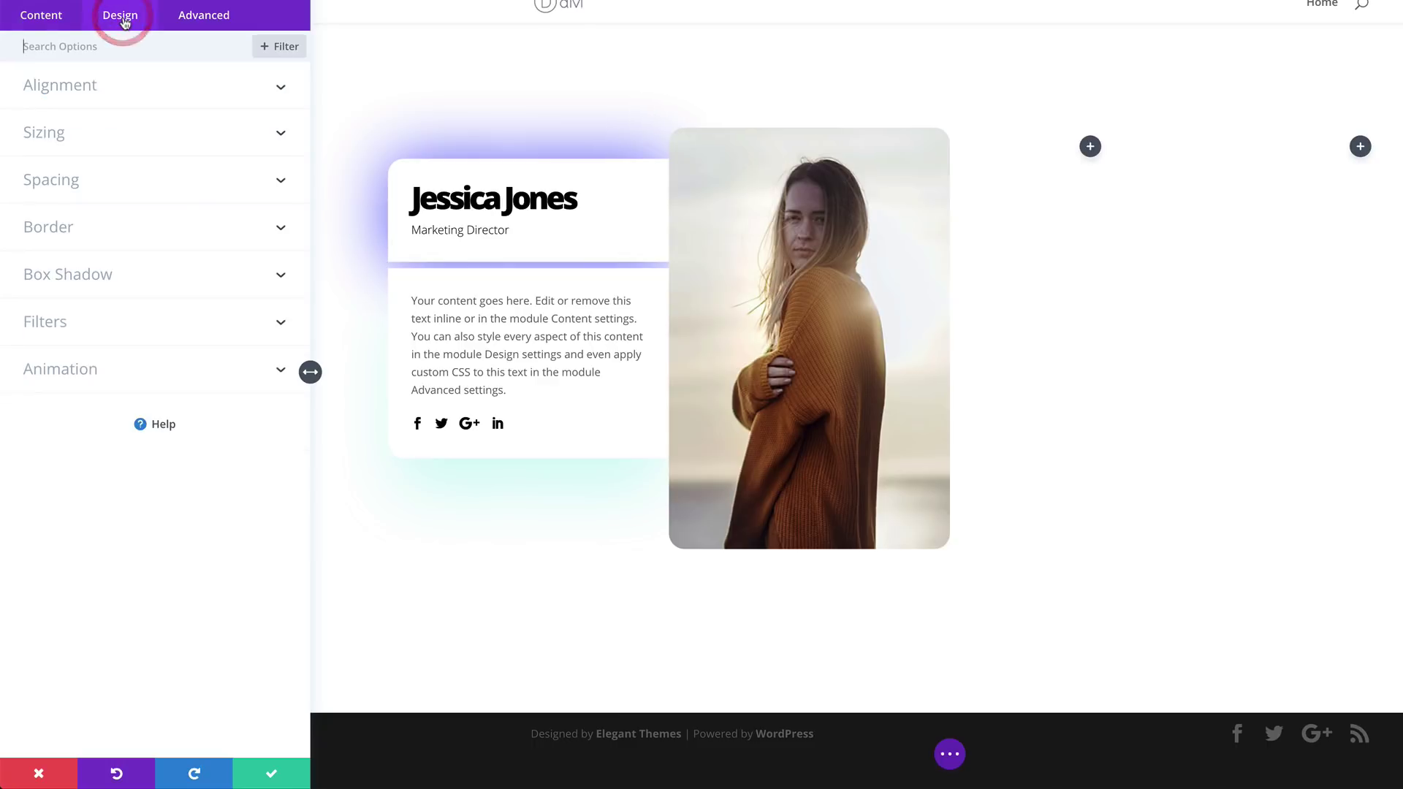
{"action": "left_click", "coordinate": [79, 276]}
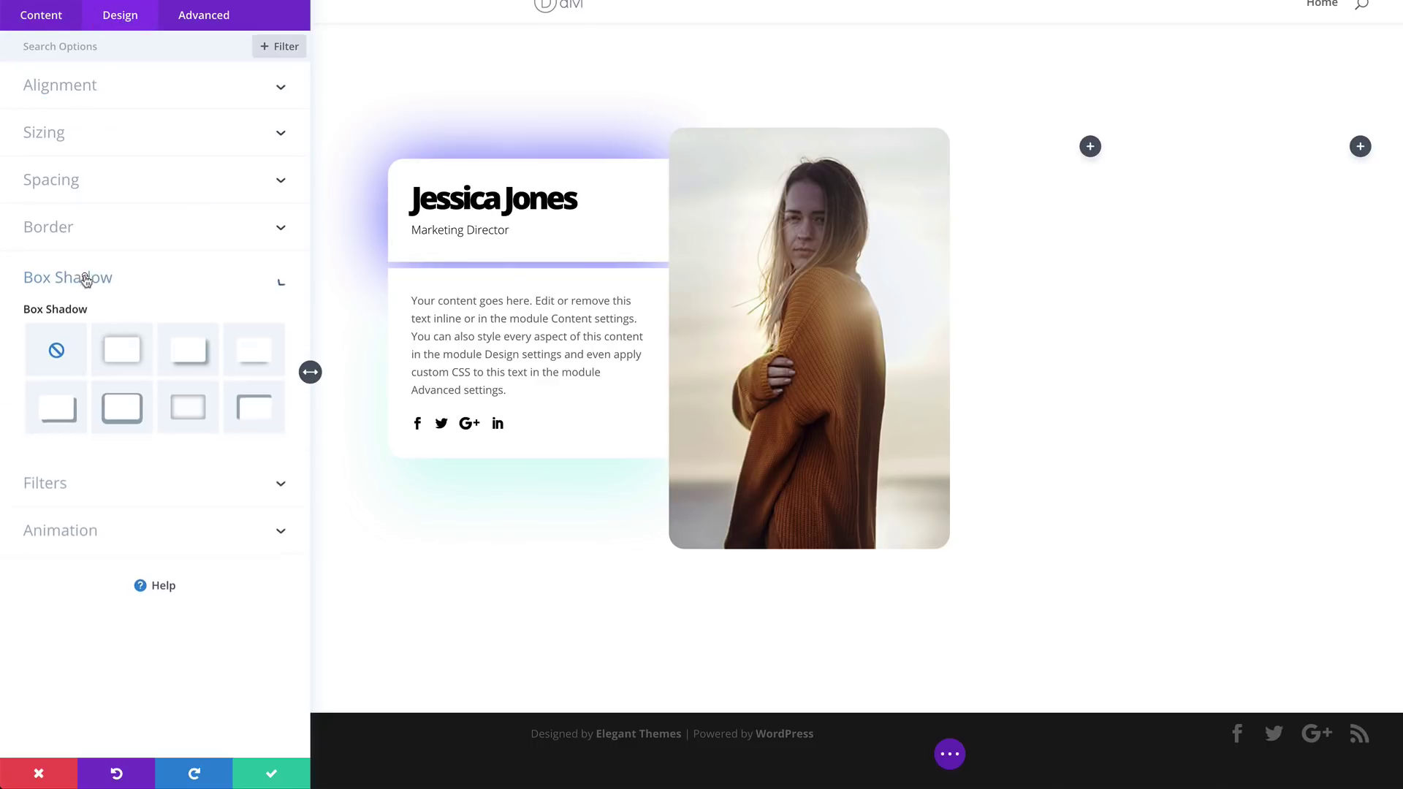
{"action": "left_click", "coordinate": [136, 352]}
{"action": "scroll", "coordinate": [142, 356], "scroll_direction": "down", "scroll_amount": 1}
{"action": "scroll", "coordinate": [142, 356], "scroll_direction": "down", "scroll_amount": 2}
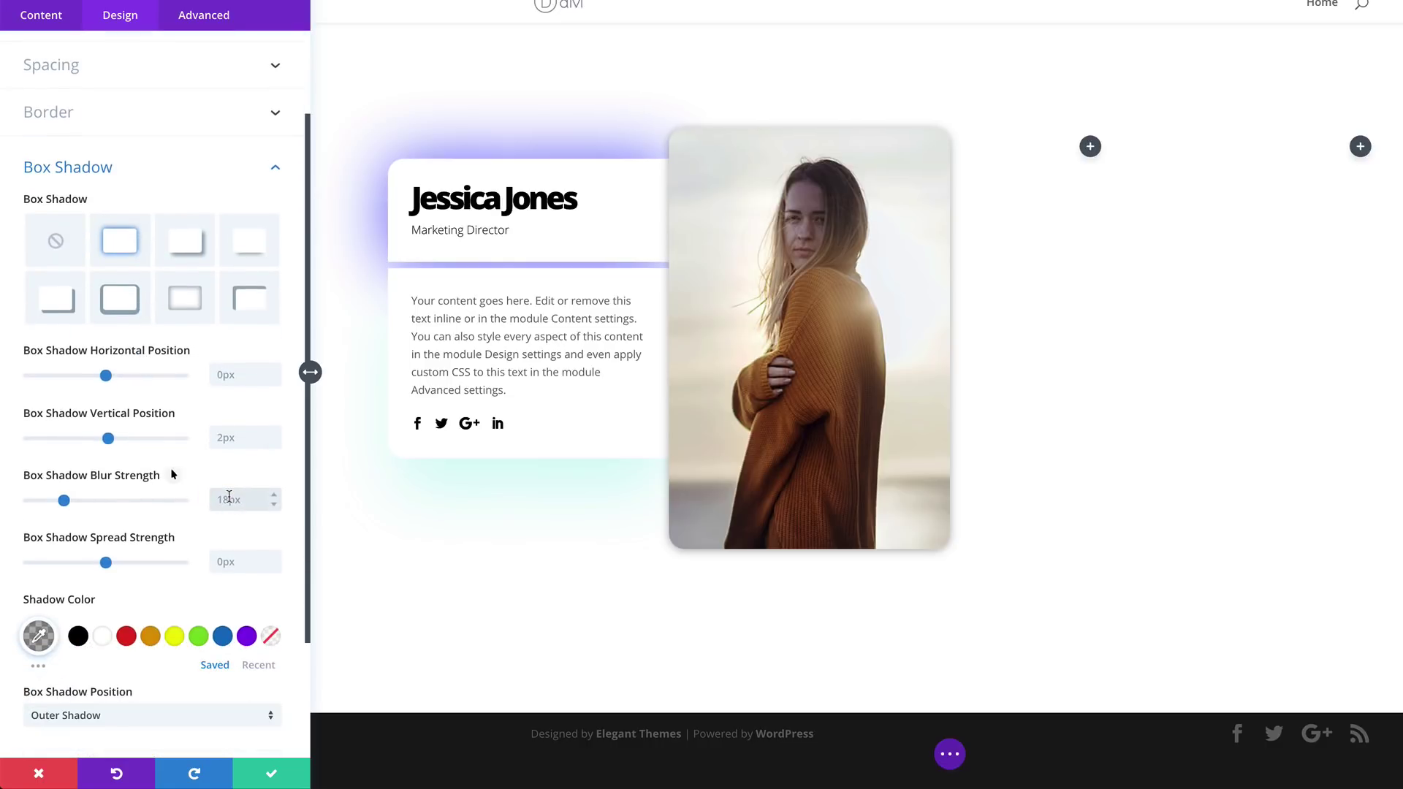
{"action": "type", "text": "px"}
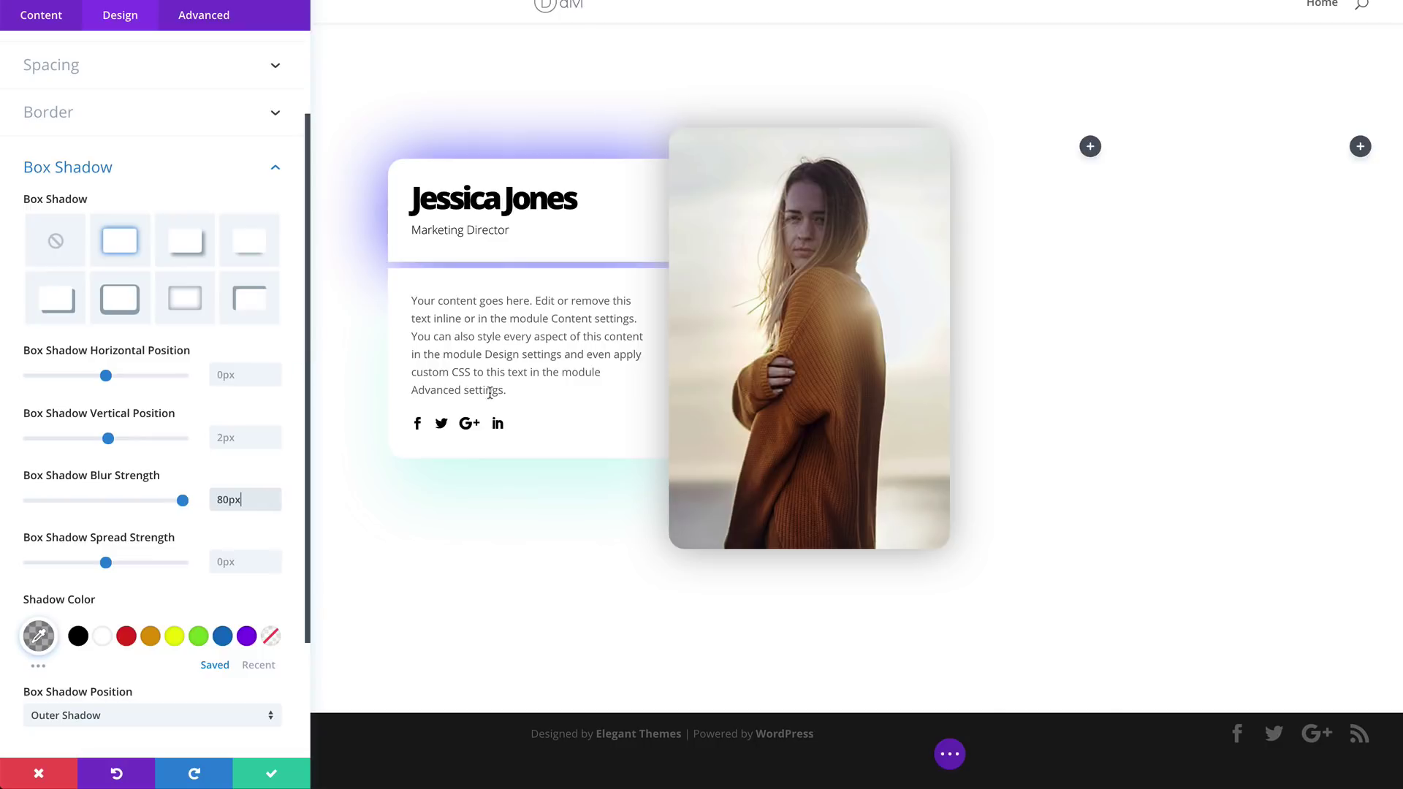
{"action": "scroll", "coordinate": [221, 599], "scroll_direction": "down", "scroll_amount": 2}
Set the portrait's saturation filter to 40% and contrast to 130%, then save.
{"action": "left_click", "coordinate": [132, 621]}
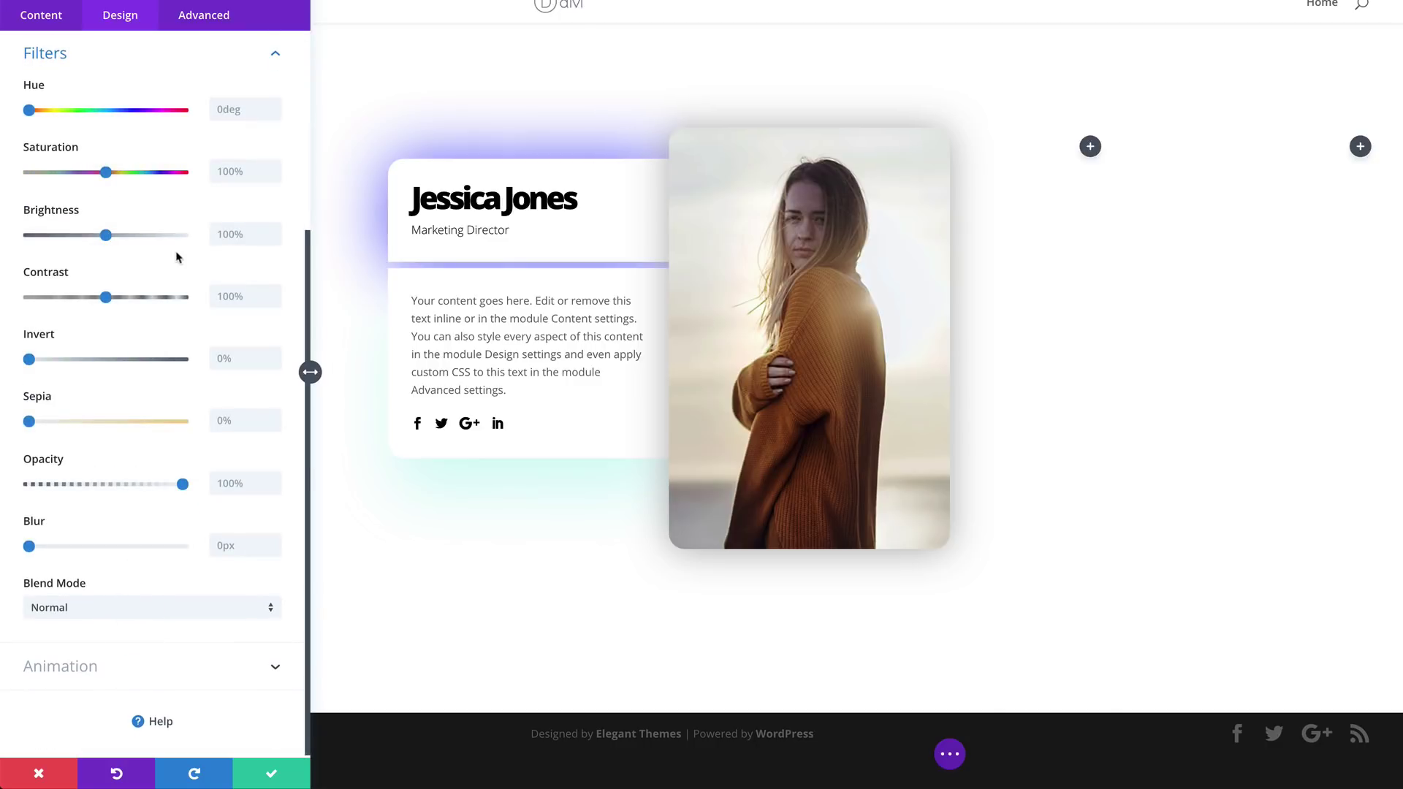
{"action": "left_click", "coordinate": [221, 174]}
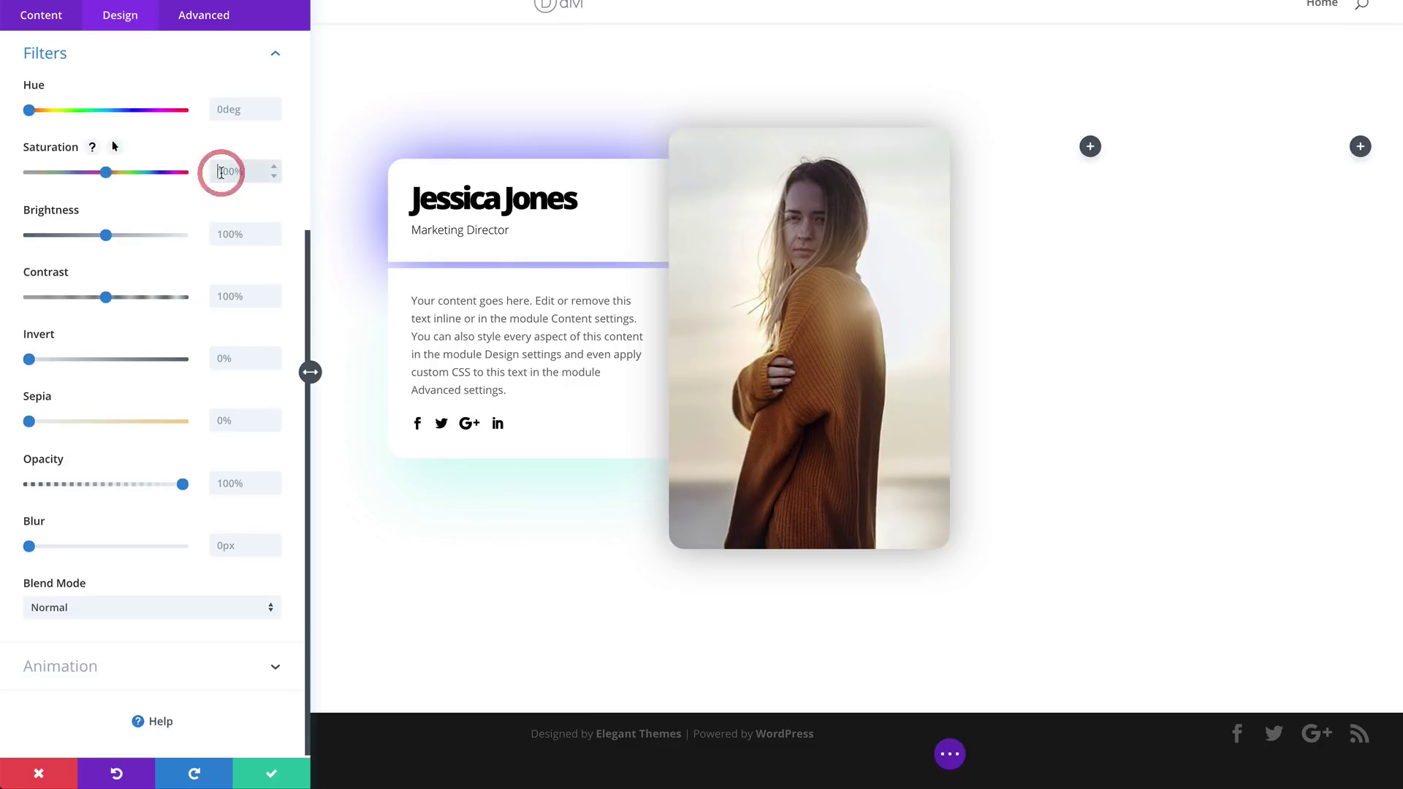
{"action": "type", "text": "40"}
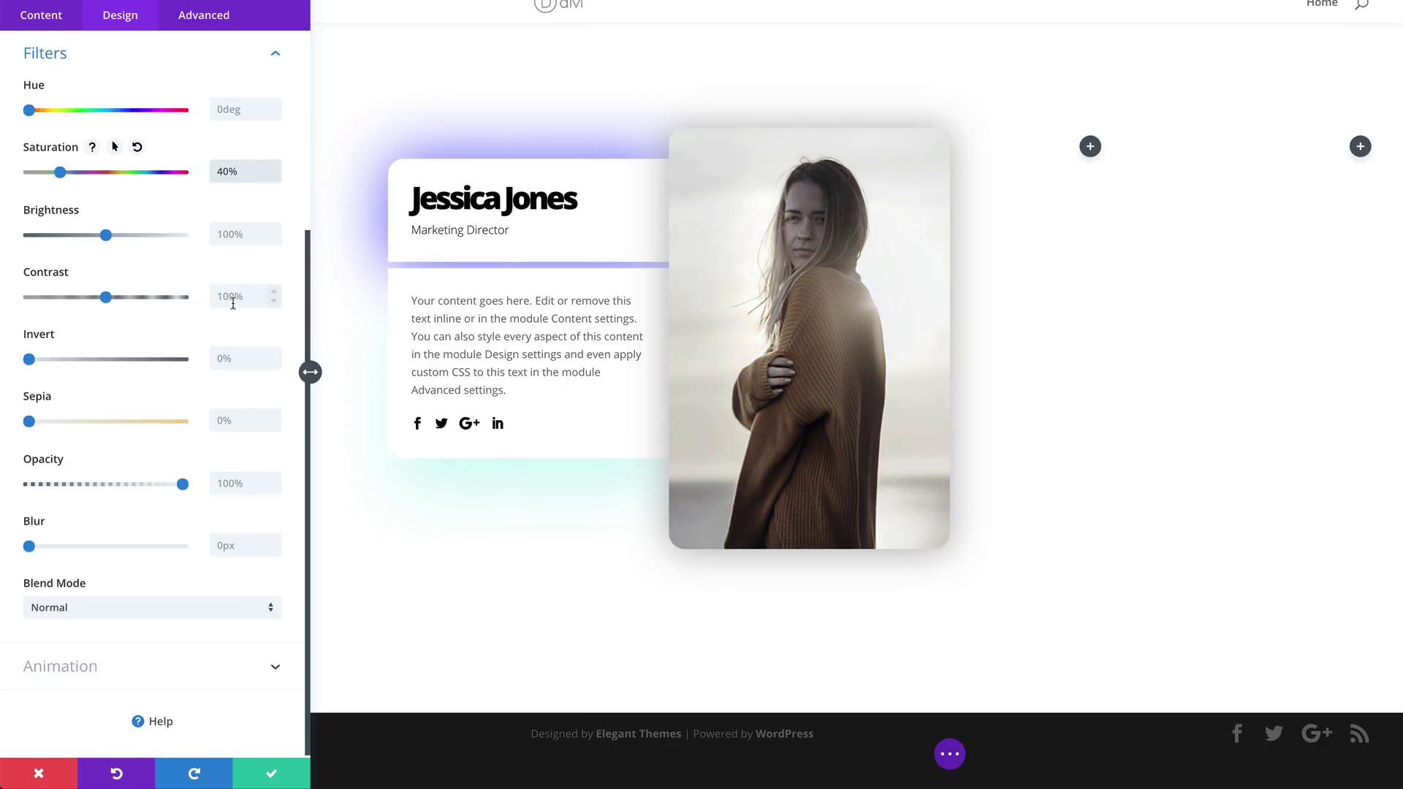
{"action": "left_click", "coordinate": [232, 299]}
{"action": "type", "text": "130"}
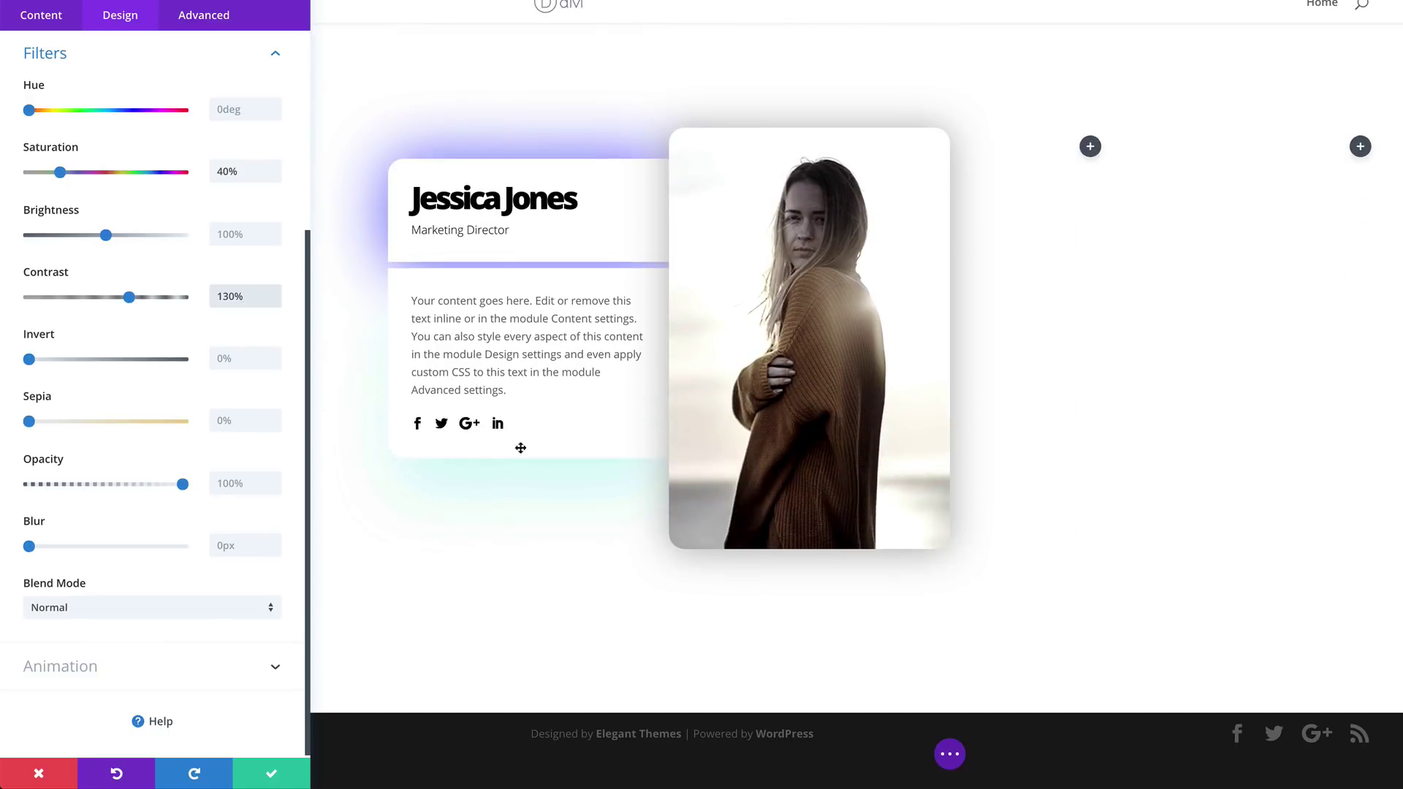
{"action": "left_click", "coordinate": [270, 769]}
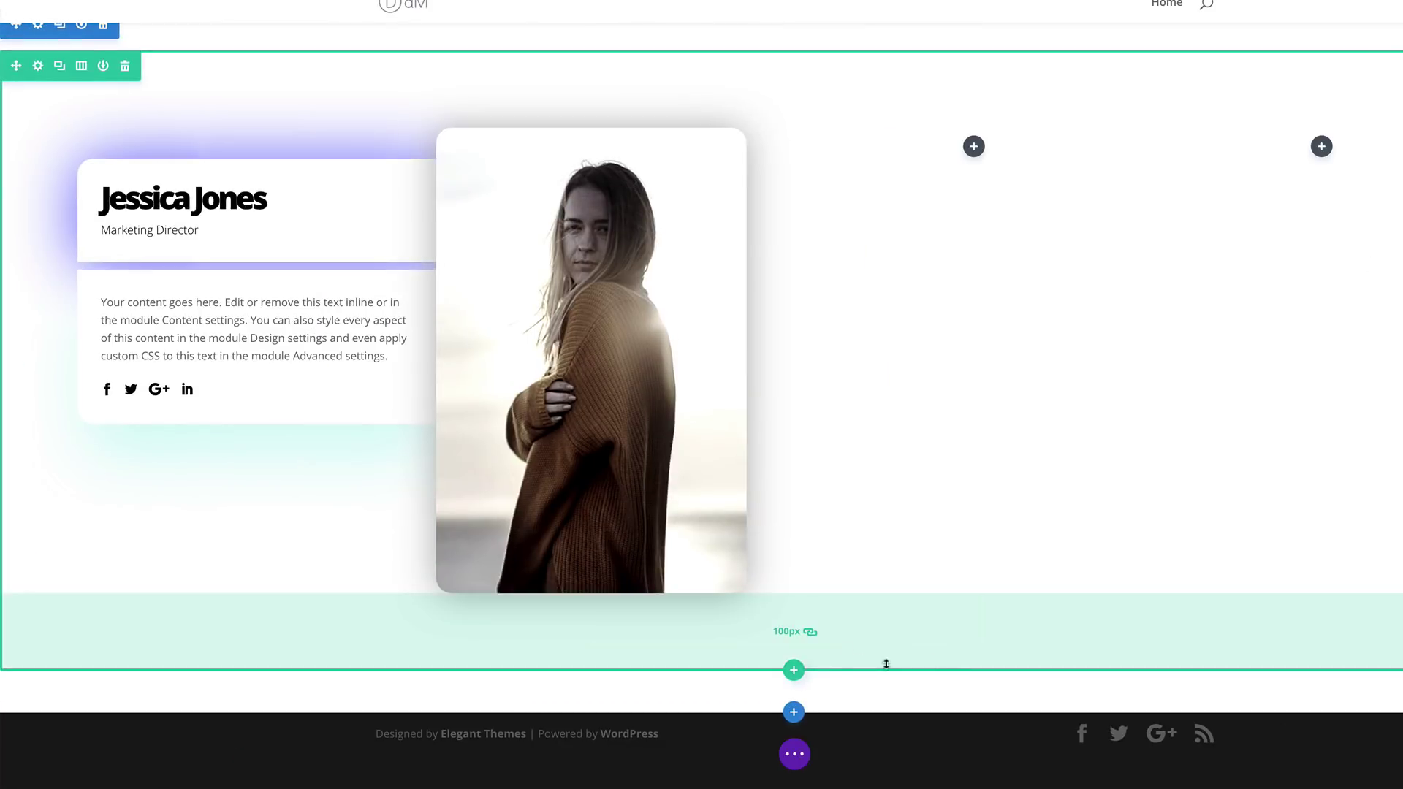
Add a Regular section with an empty two-column row below the card and portrait.
{"action": "left_click", "coordinate": [794, 712]}
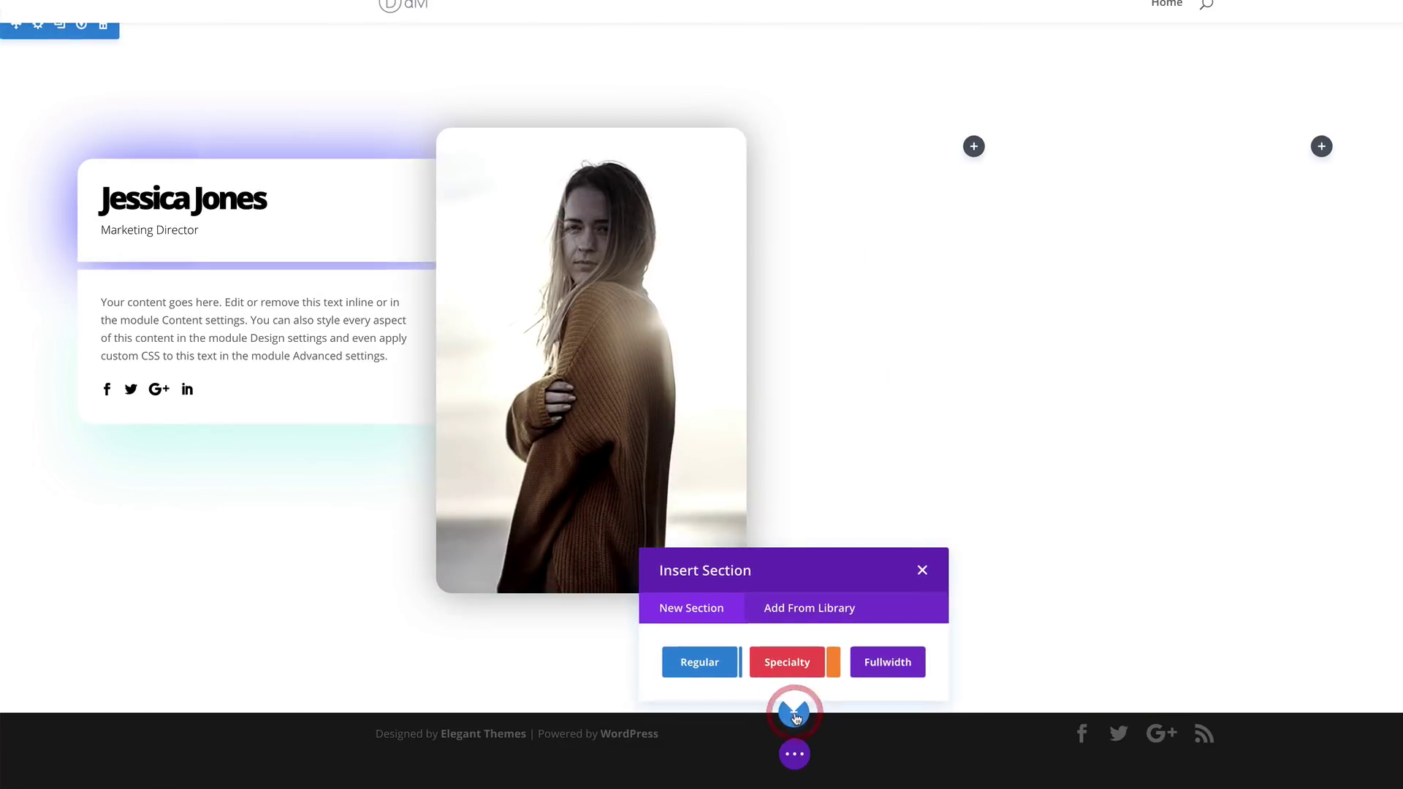
{"action": "left_click", "coordinate": [729, 673]}
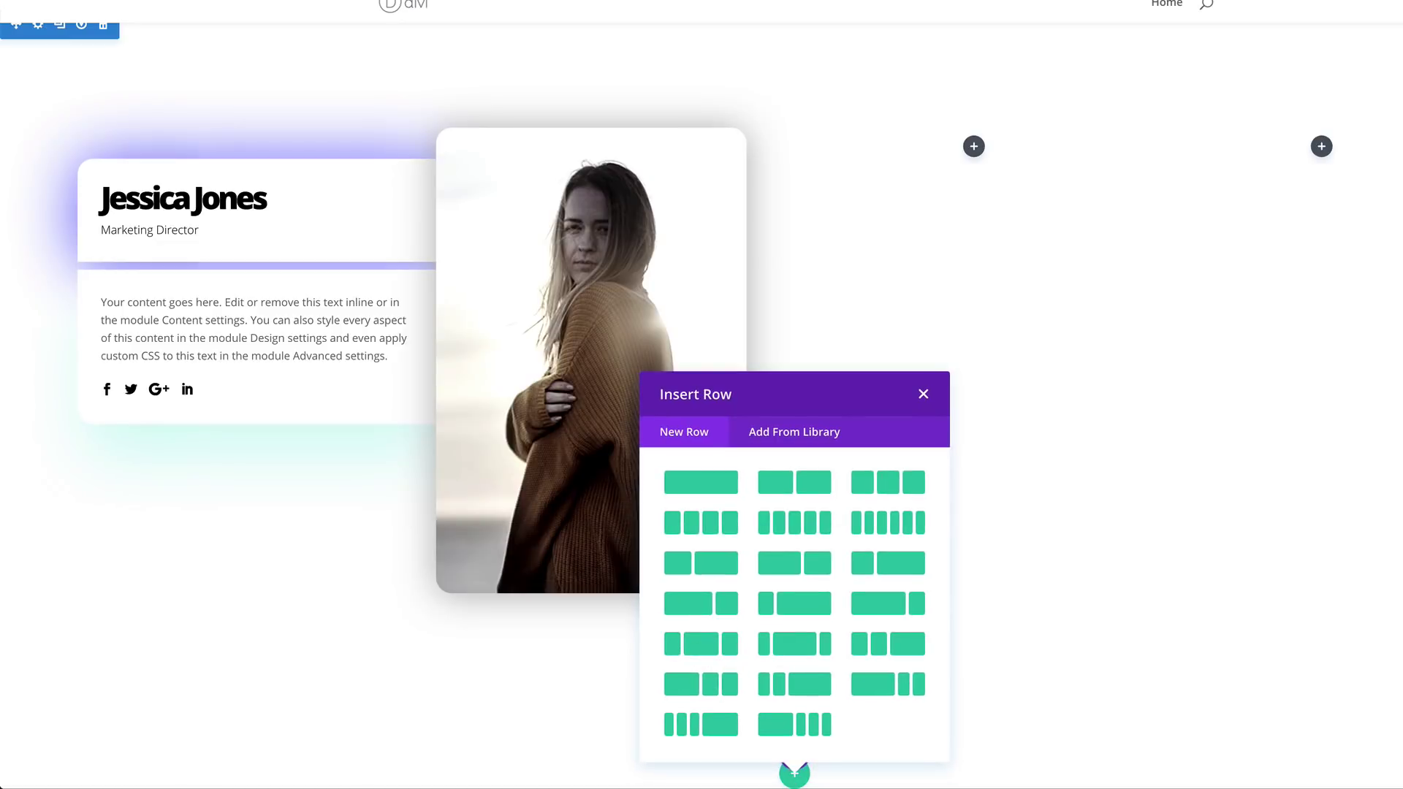
{"action": "left_click", "coordinate": [811, 565]}
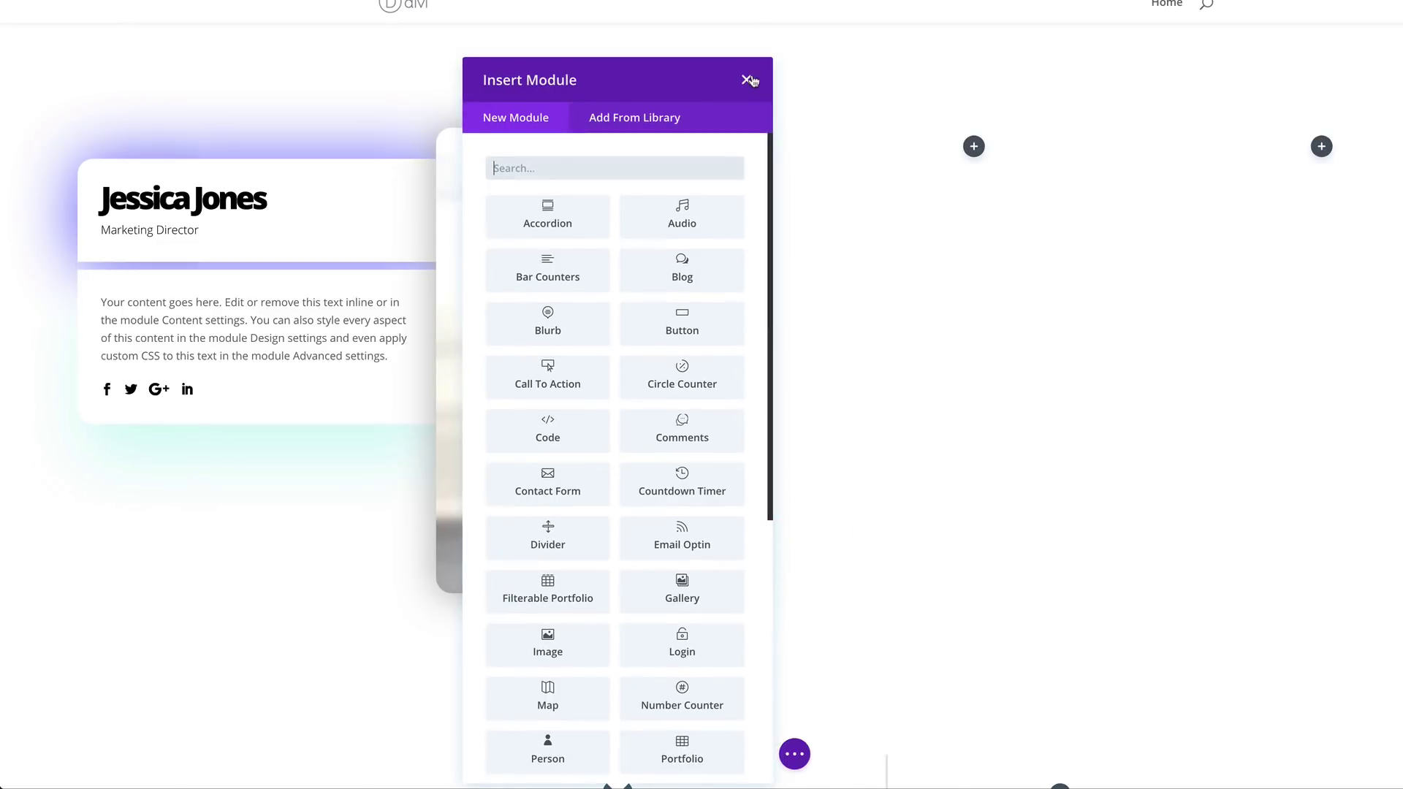
{"action": "left_click", "coordinate": [752, 80]}
{"action": "scroll", "coordinate": [478, 624], "scroll_direction": "down", "scroll_amount": 2}
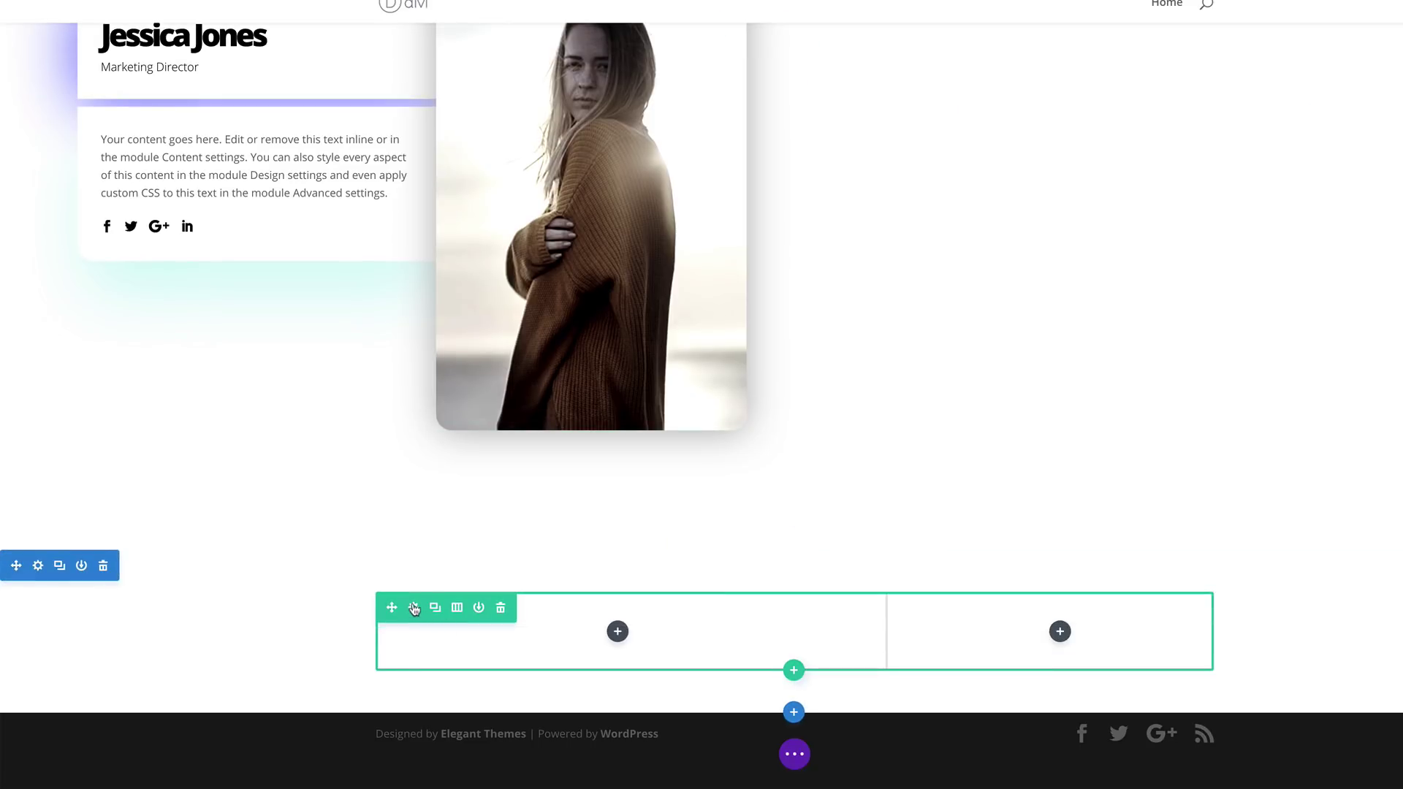
{"action": "left_click", "coordinate": [414, 608]}
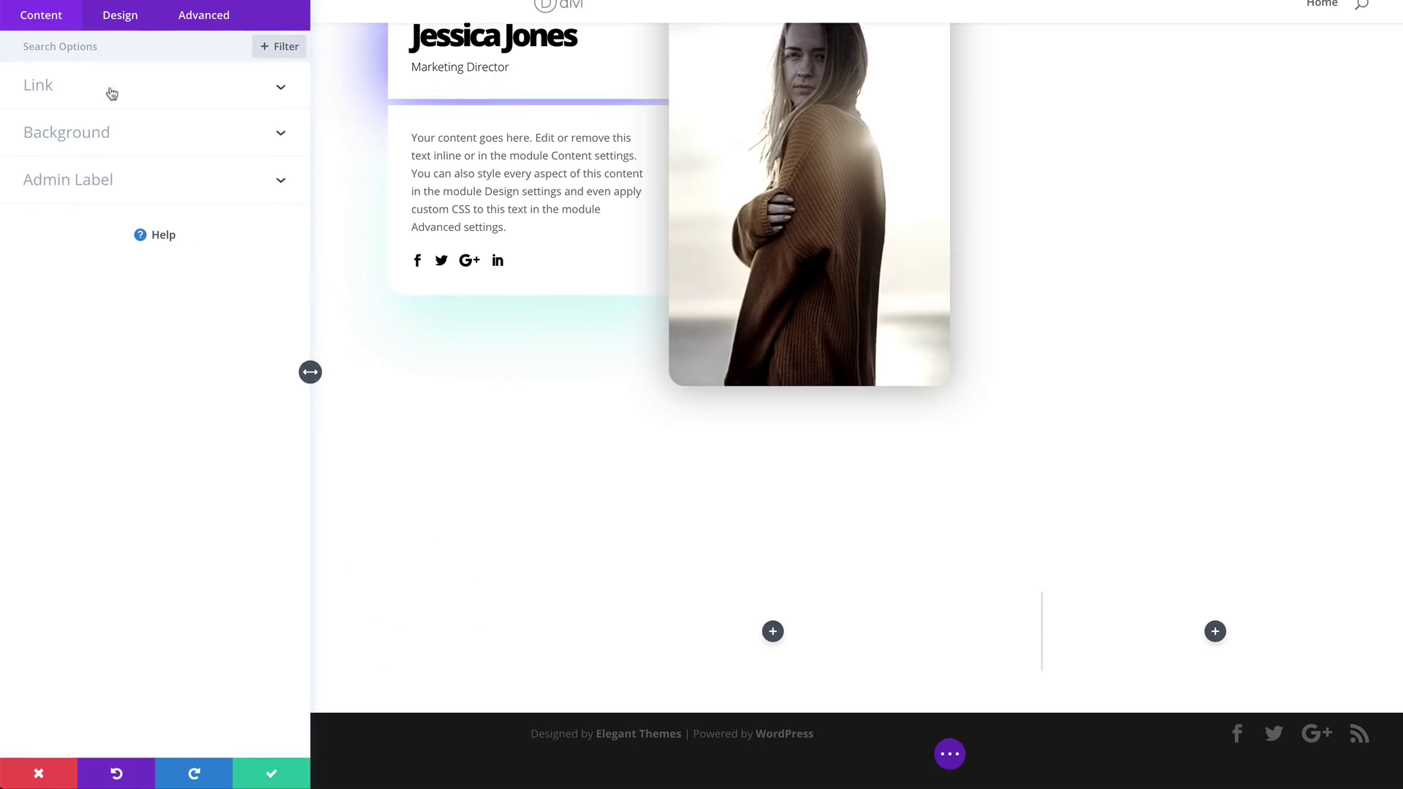
Make the row full width with a custom gutter width of 1.
{"action": "left_click", "coordinate": [120, 23]}
{"action": "left_click", "coordinate": [58, 133]}
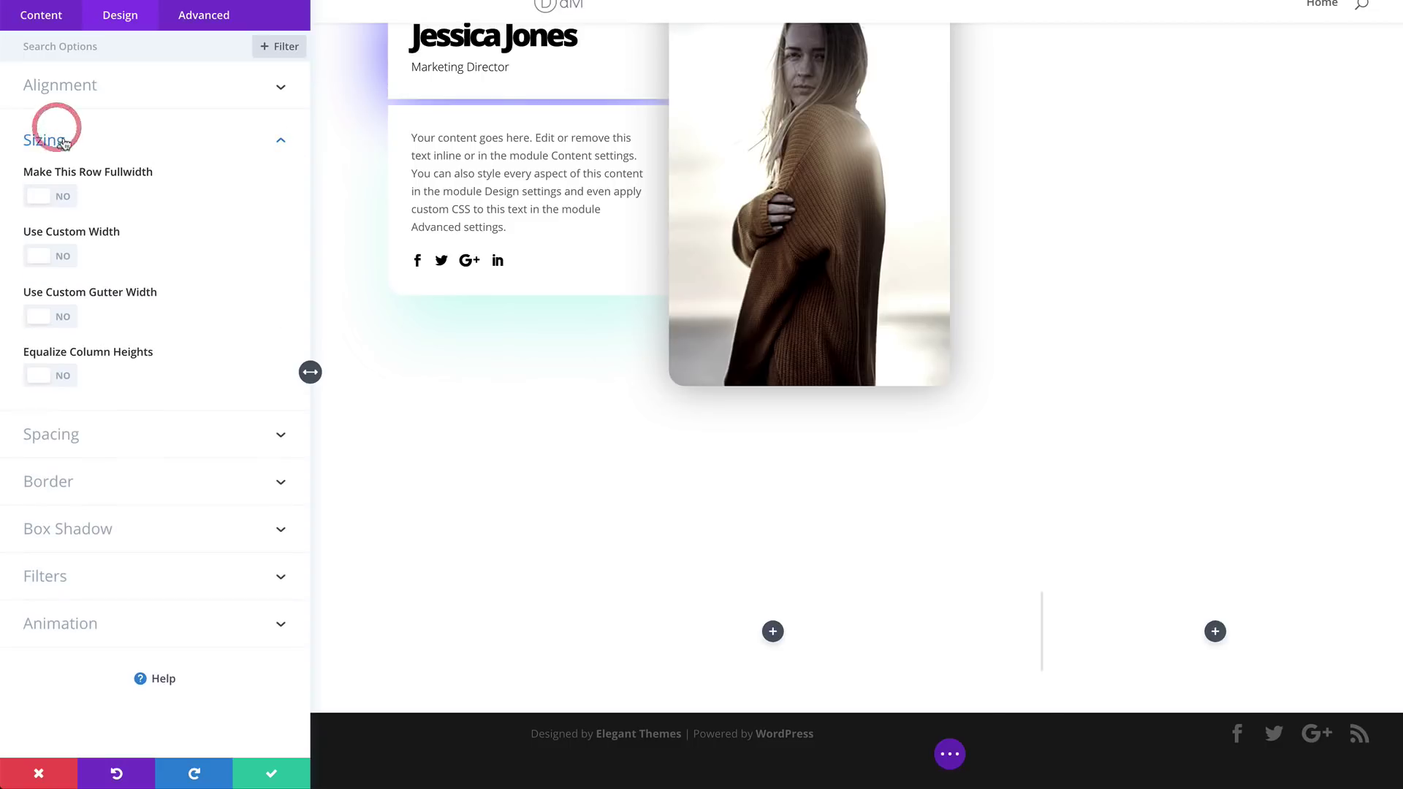
{"action": "left_click", "coordinate": [66, 196]}
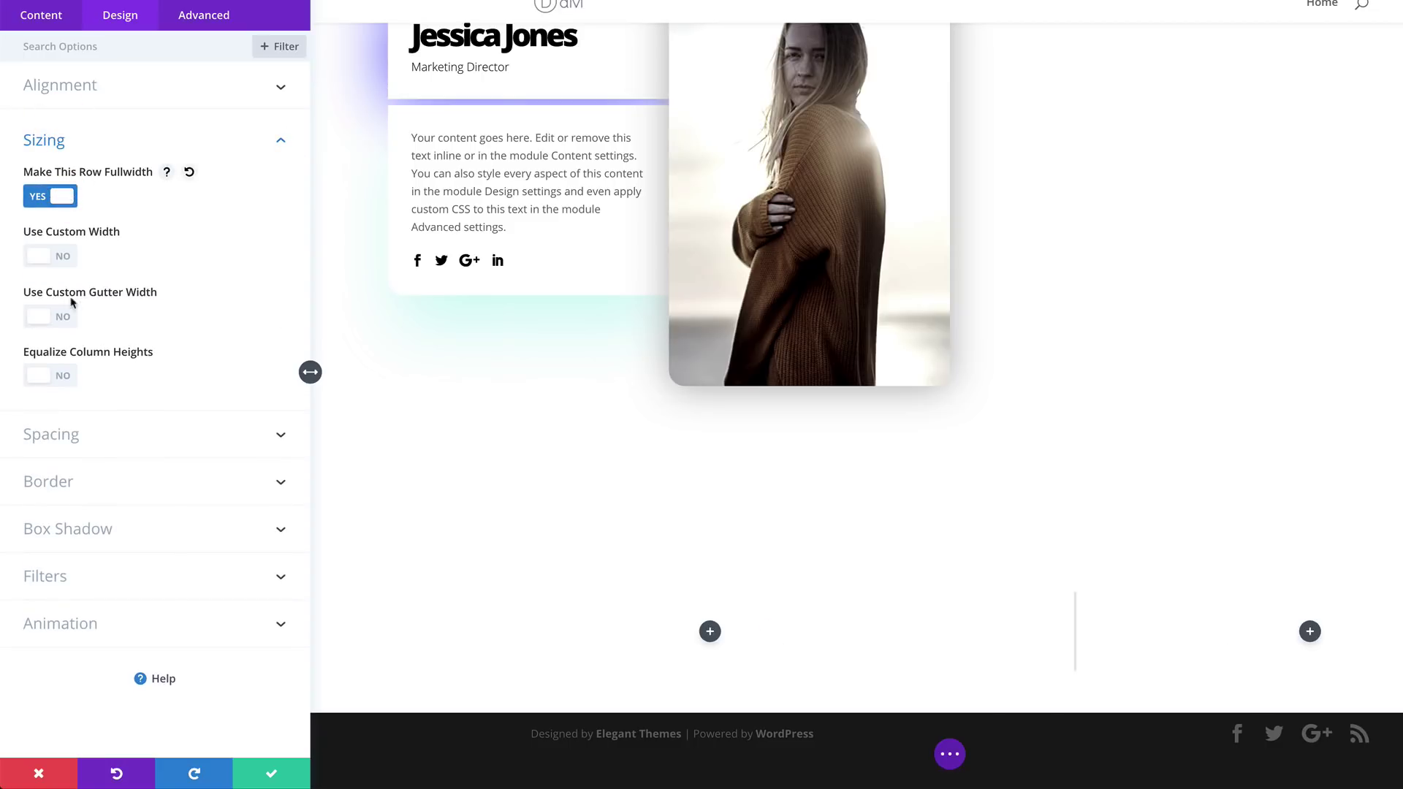
{"action": "left_click", "coordinate": [63, 320]}
{"action": "left_click_drag", "start_coordinate": [132, 376], "coordinate": [13, 388]}
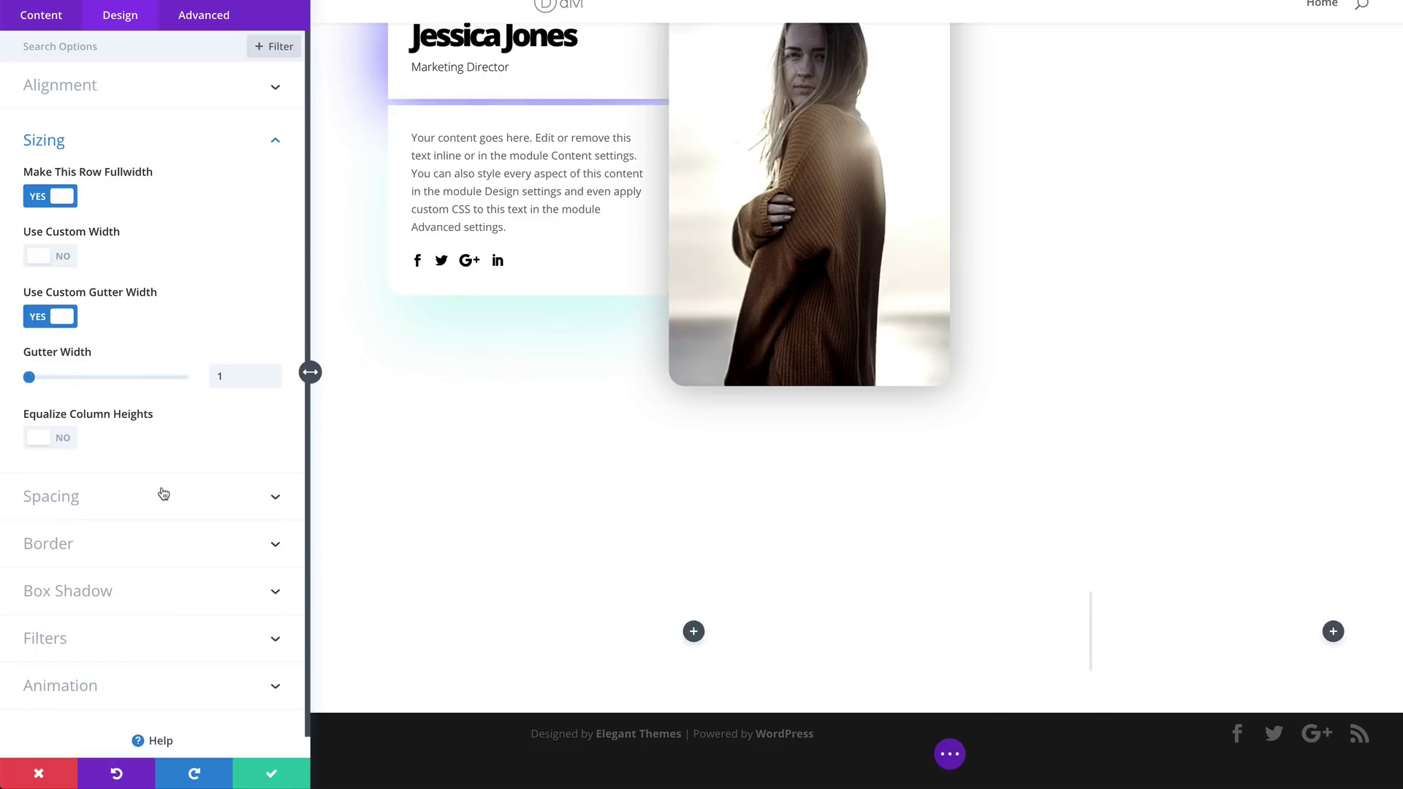
Set the row's desktop padding to 100px on all four sides.
{"action": "left_click", "coordinate": [40, 500]}
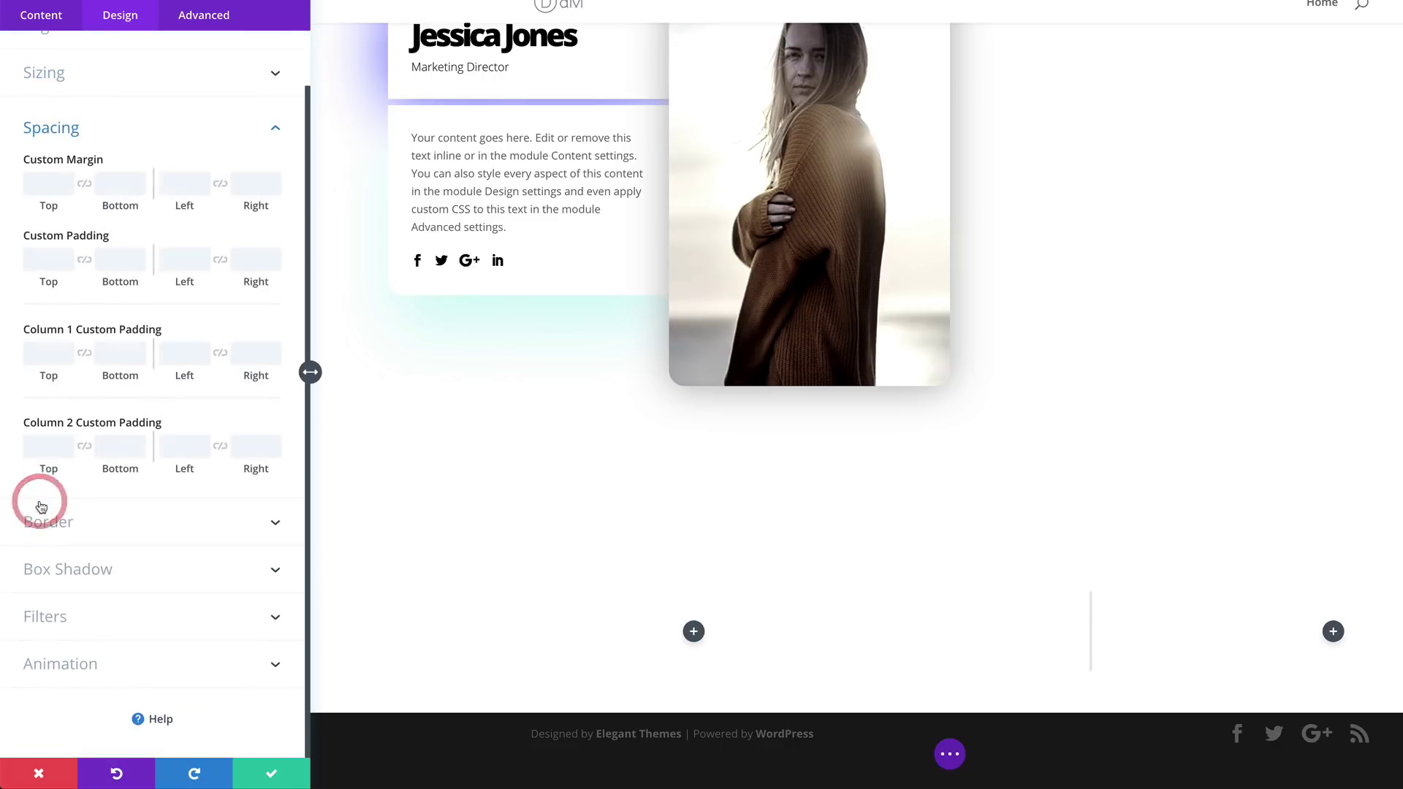
{"action": "left_click", "coordinate": [48, 260]}
{"action": "type", "text": "10"}
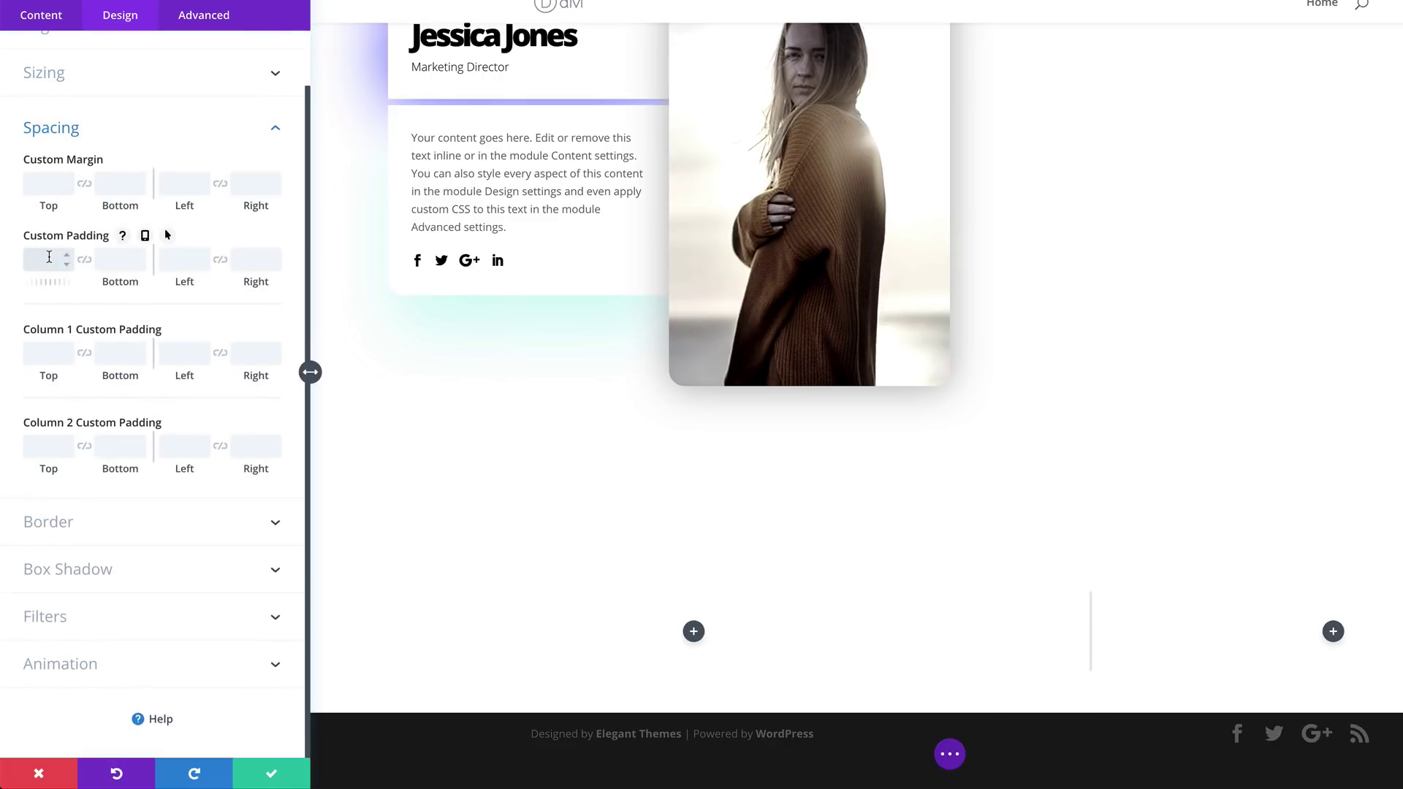
{"action": "type", "text": "0"}
{"action": "left_click", "coordinate": [84, 262]}
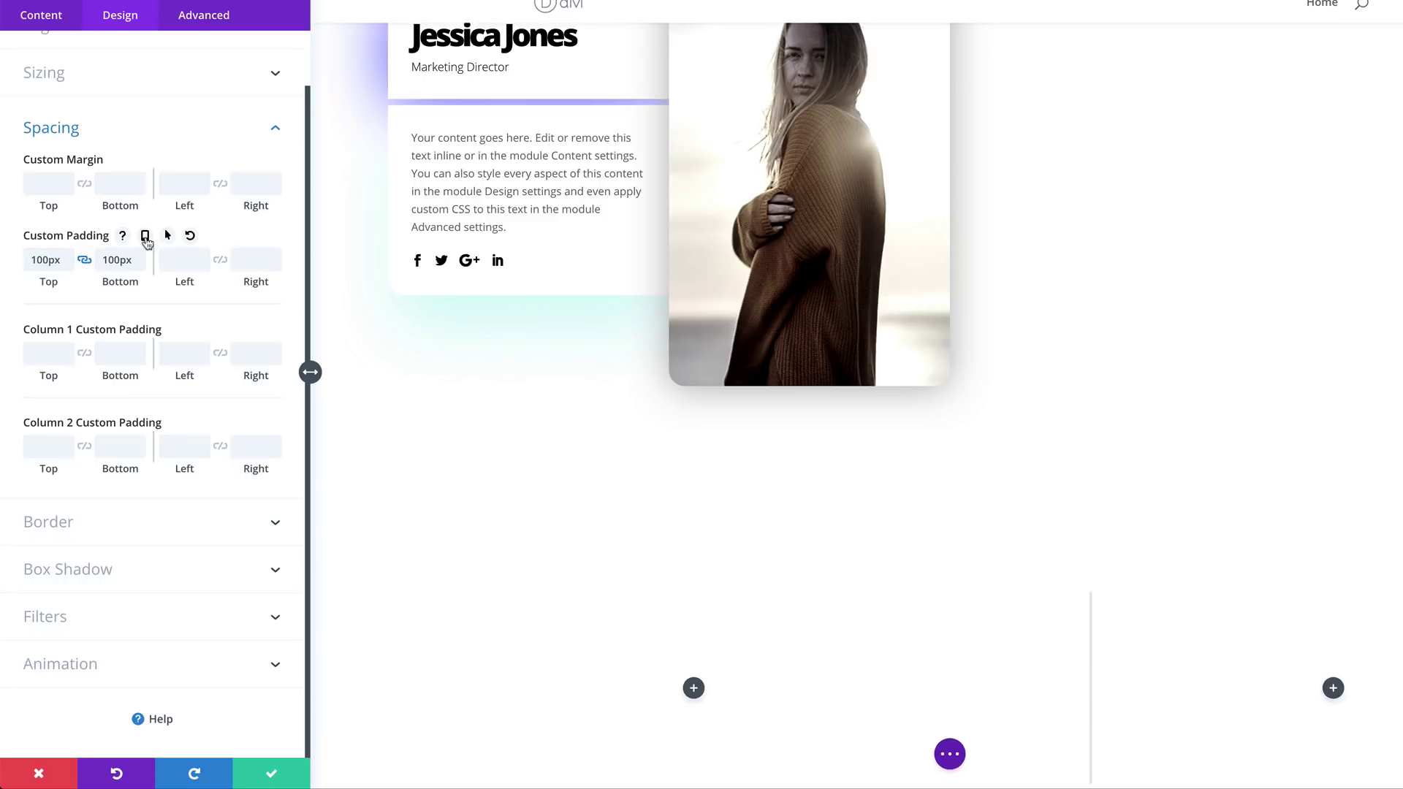
{"action": "left_click", "coordinate": [185, 256]}
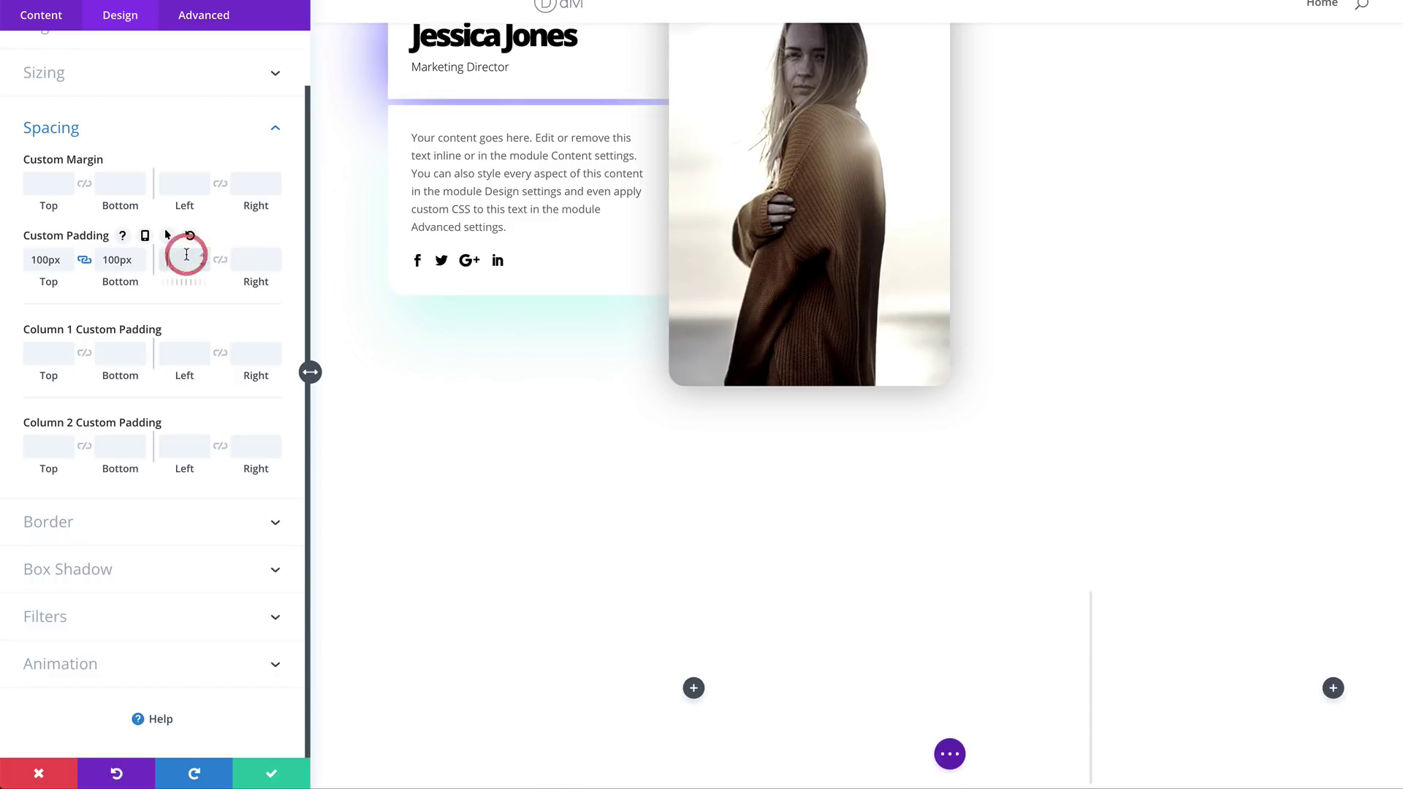
{"action": "type", "text": "100"}
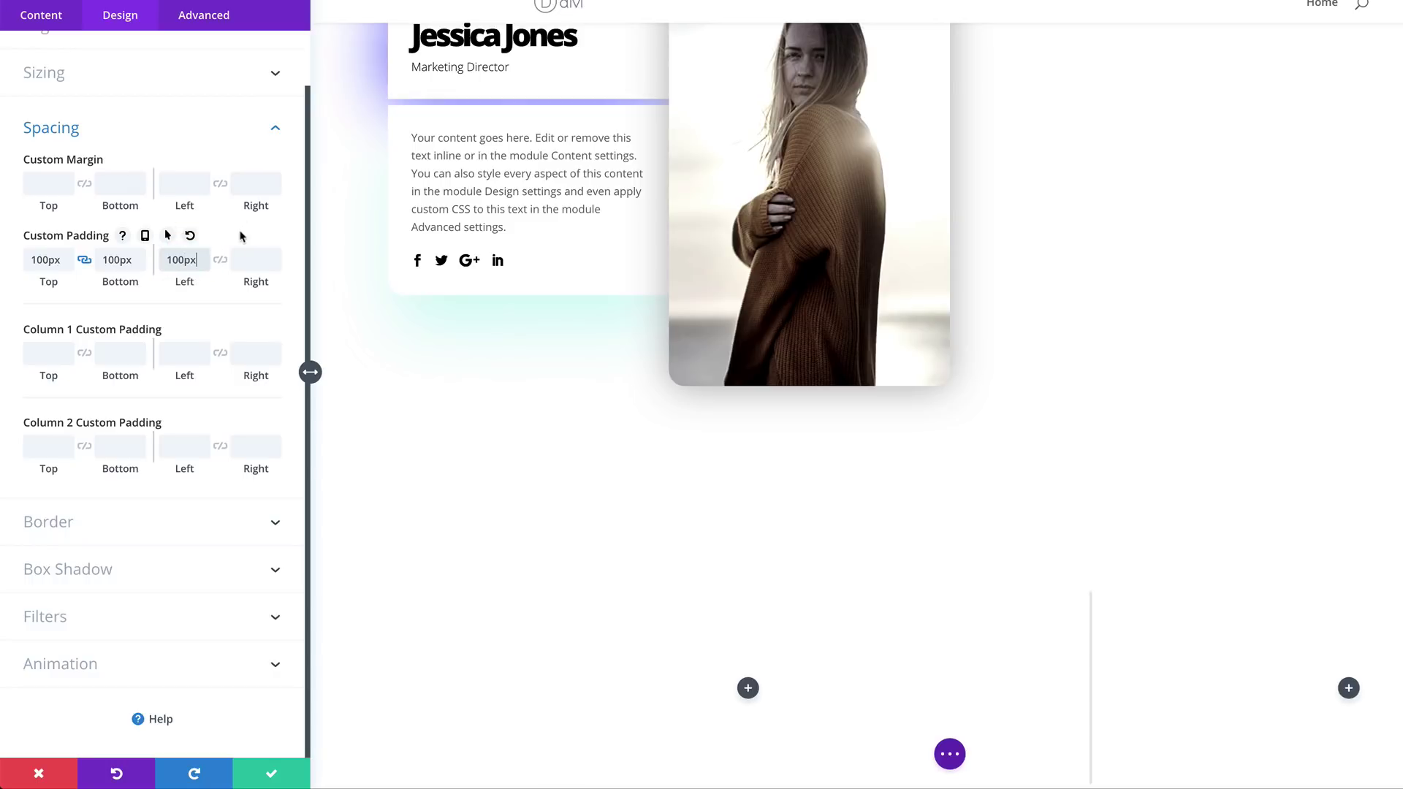
{"action": "left_click", "coordinate": [220, 259]}
Set tablet padding to 80px top/bottom and 30px sides, phone sides to 25px, and save.
{"action": "left_click", "coordinate": [145, 237]}
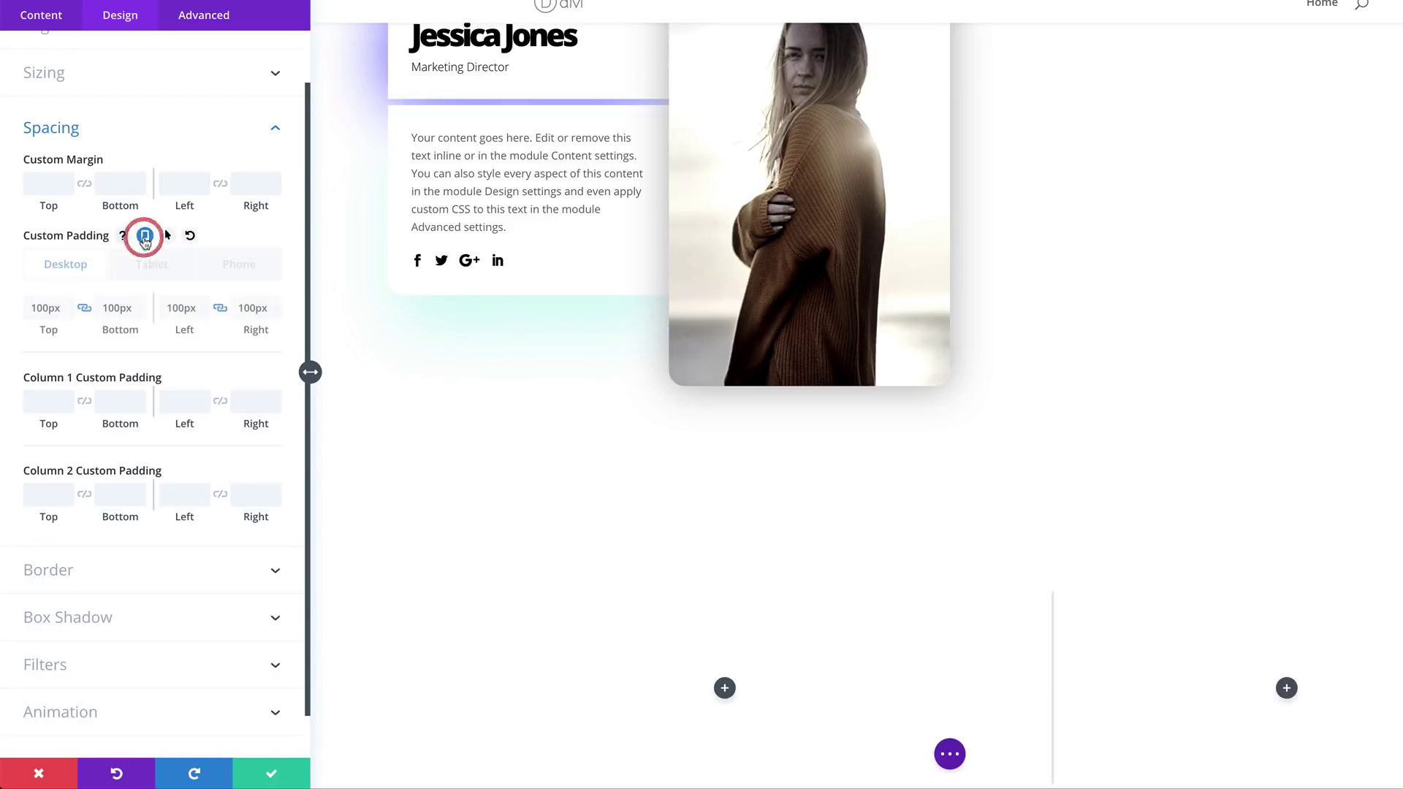
{"action": "left_click", "coordinate": [154, 268]}
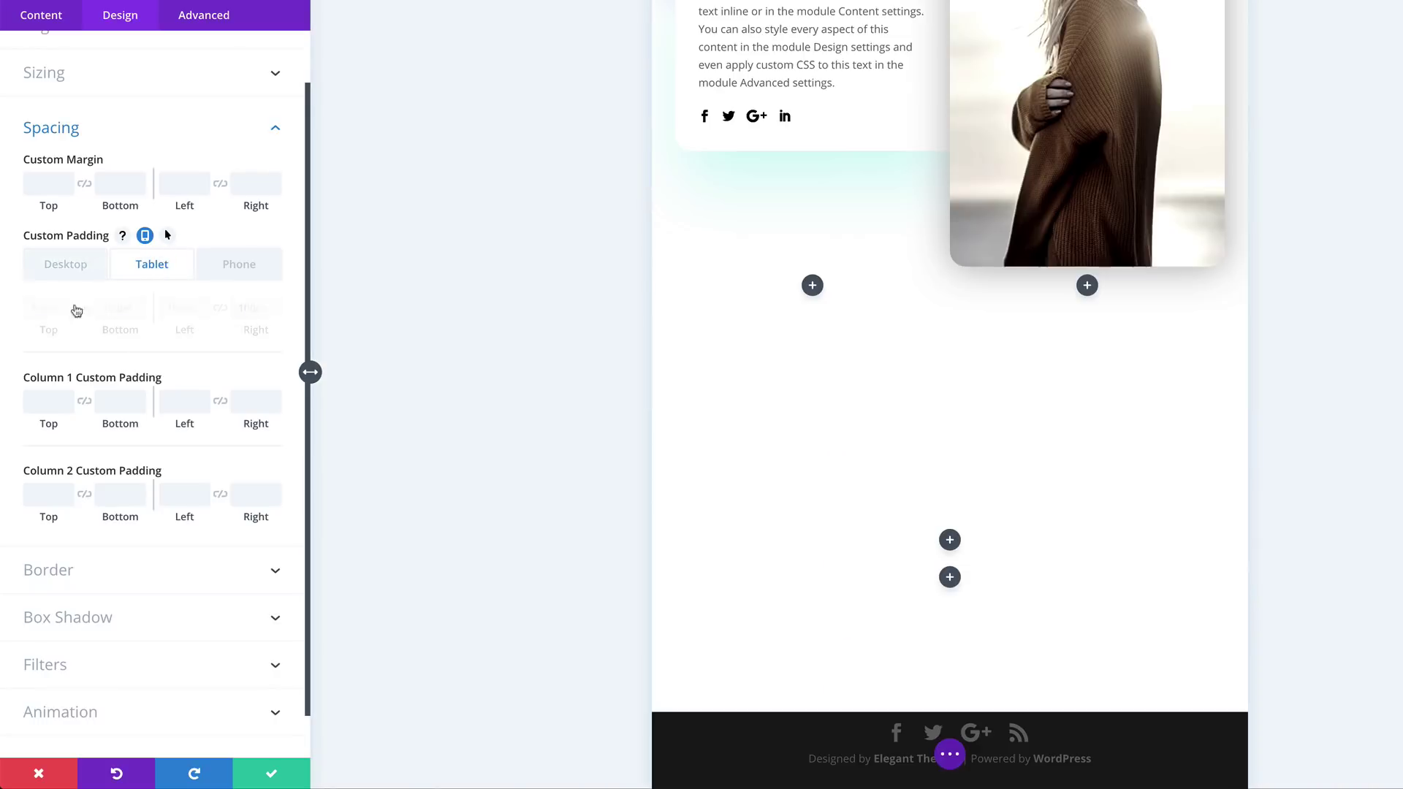
{"action": "left_click", "coordinate": [46, 311]}
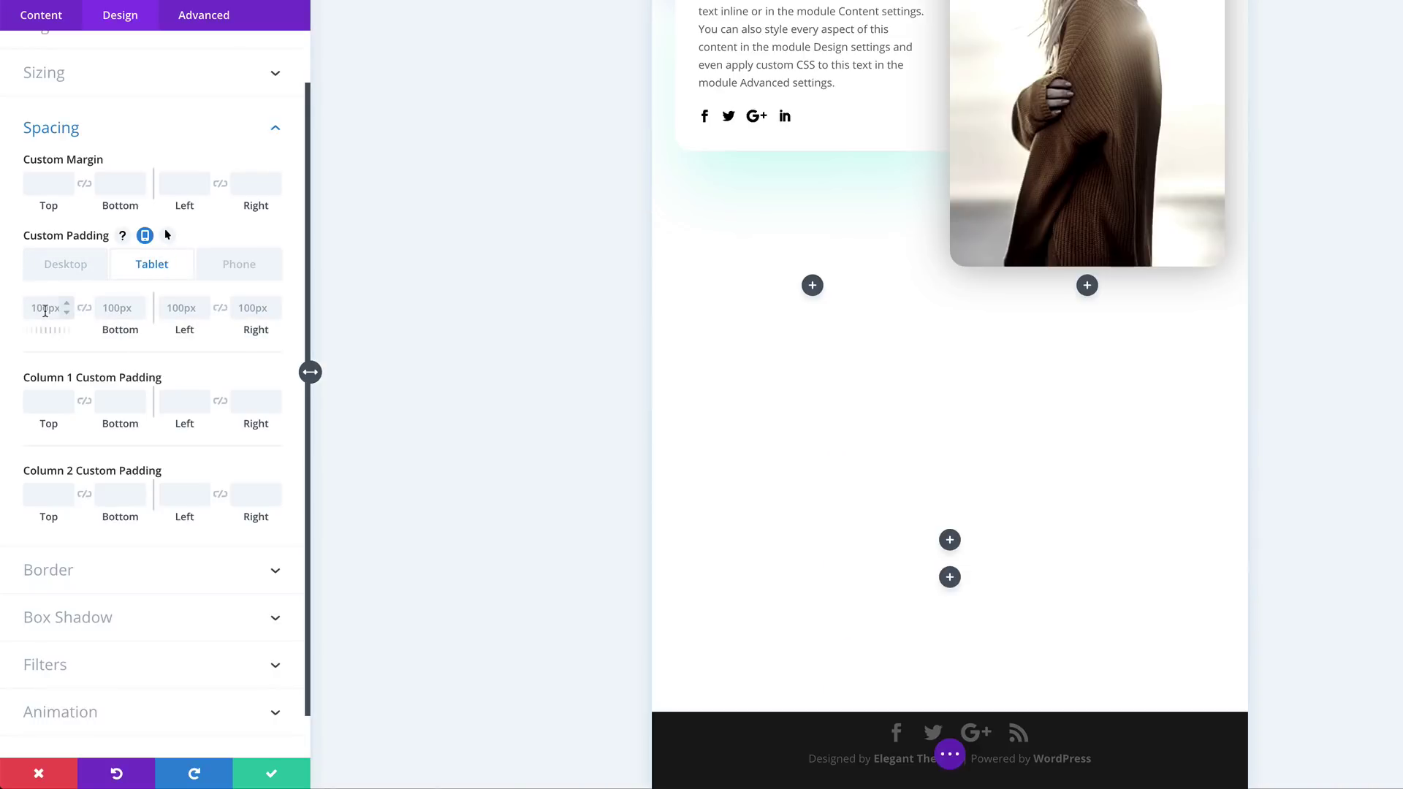
{"action": "left_click", "coordinate": [227, 266]}
{"action": "left_click", "coordinate": [36, 310]}
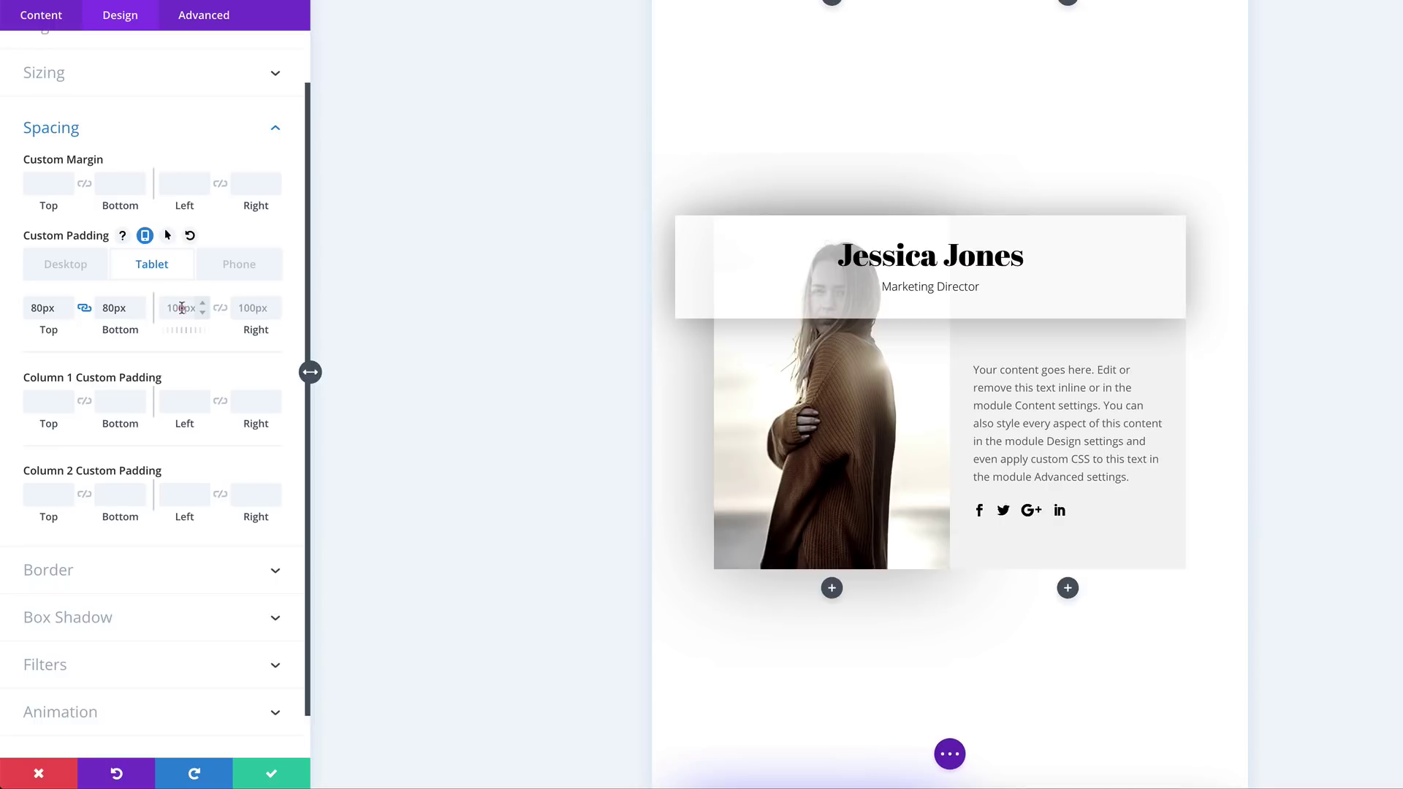
{"action": "left_click", "coordinate": [182, 308]}
{"action": "type", "text": "30"}
{"action": "left_click", "coordinate": [222, 309]}
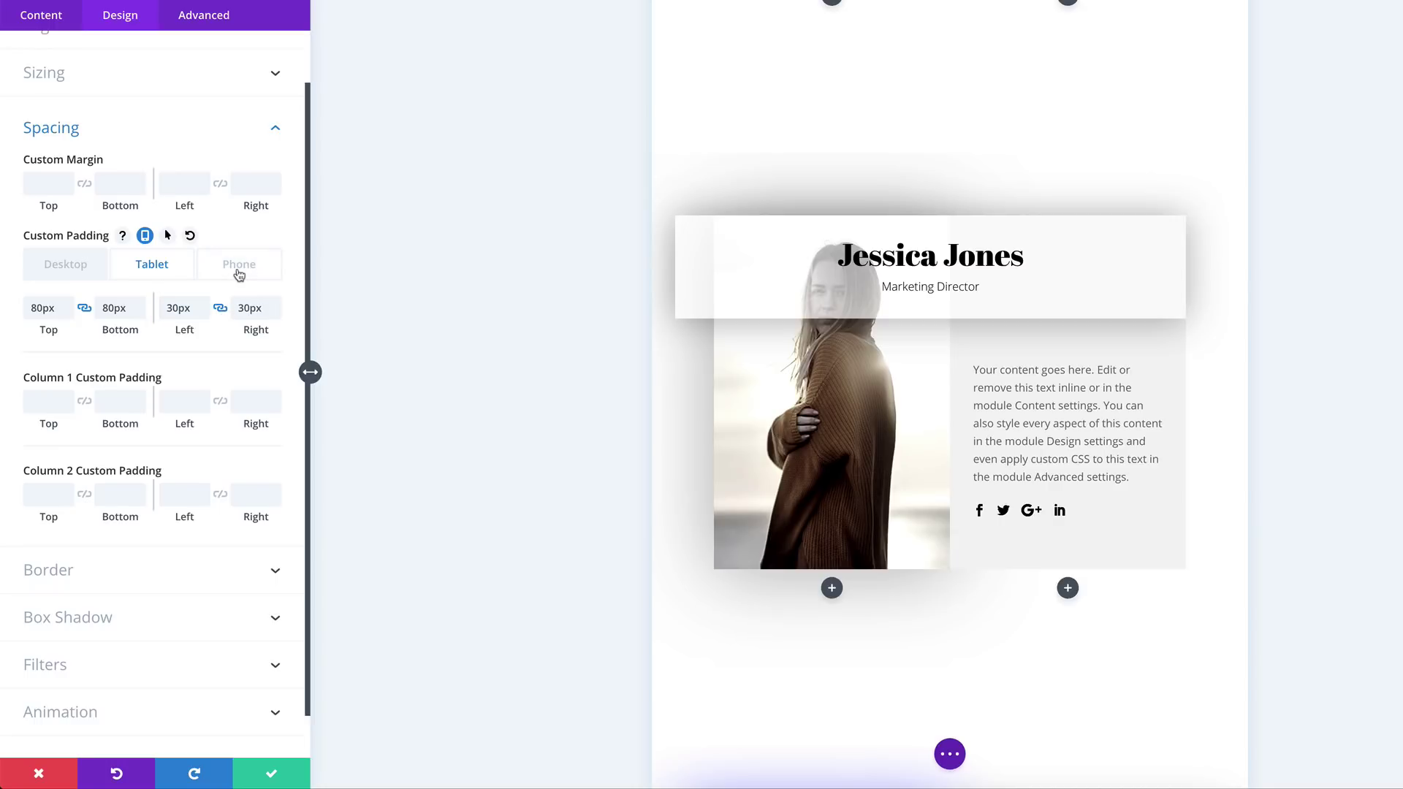
{"action": "left_click", "coordinate": [238, 265]}
{"action": "left_click", "coordinate": [182, 307]}
{"action": "type", "text": "25"}
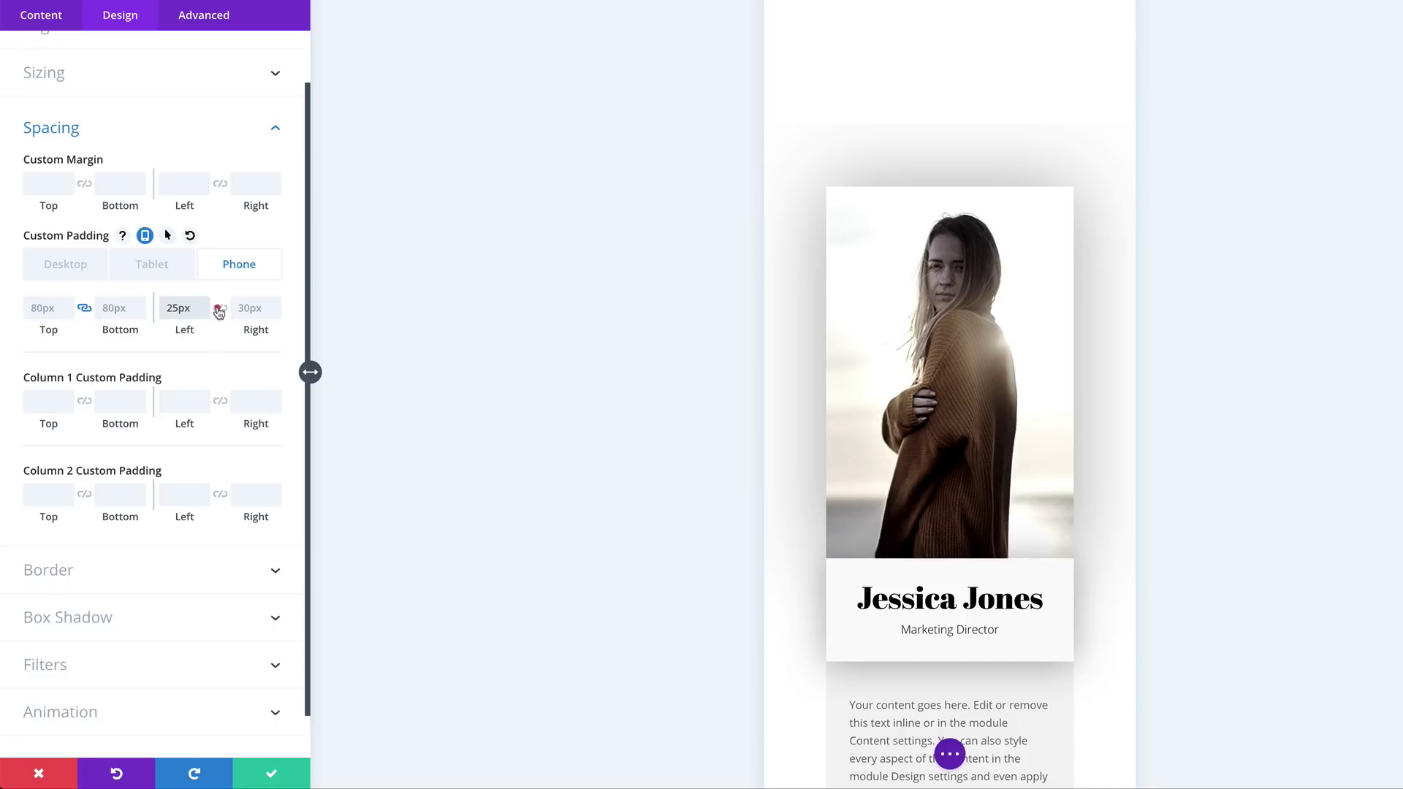
{"action": "left_click", "coordinate": [220, 307]}
{"action": "left_click", "coordinate": [60, 267]}
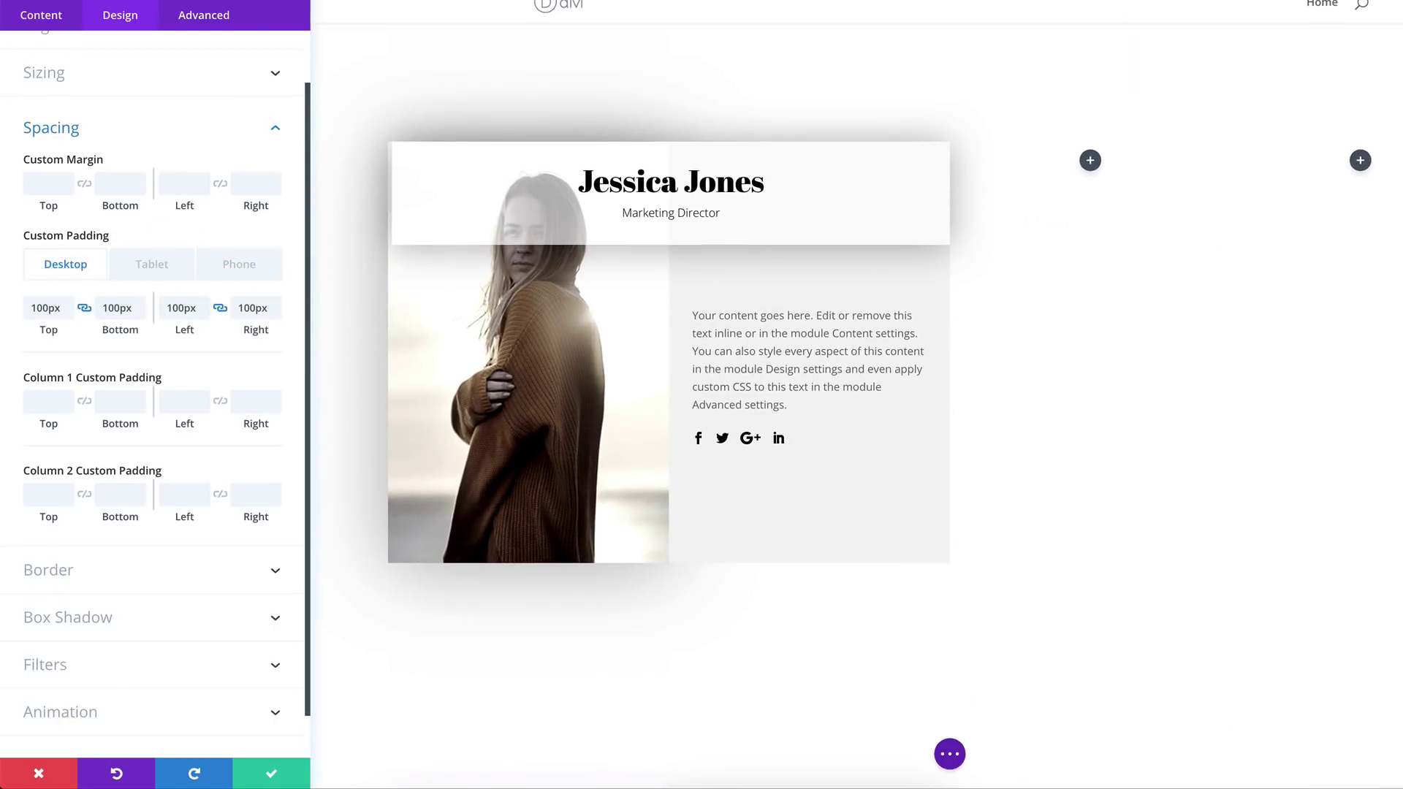
{"action": "left_click", "coordinate": [276, 779]}
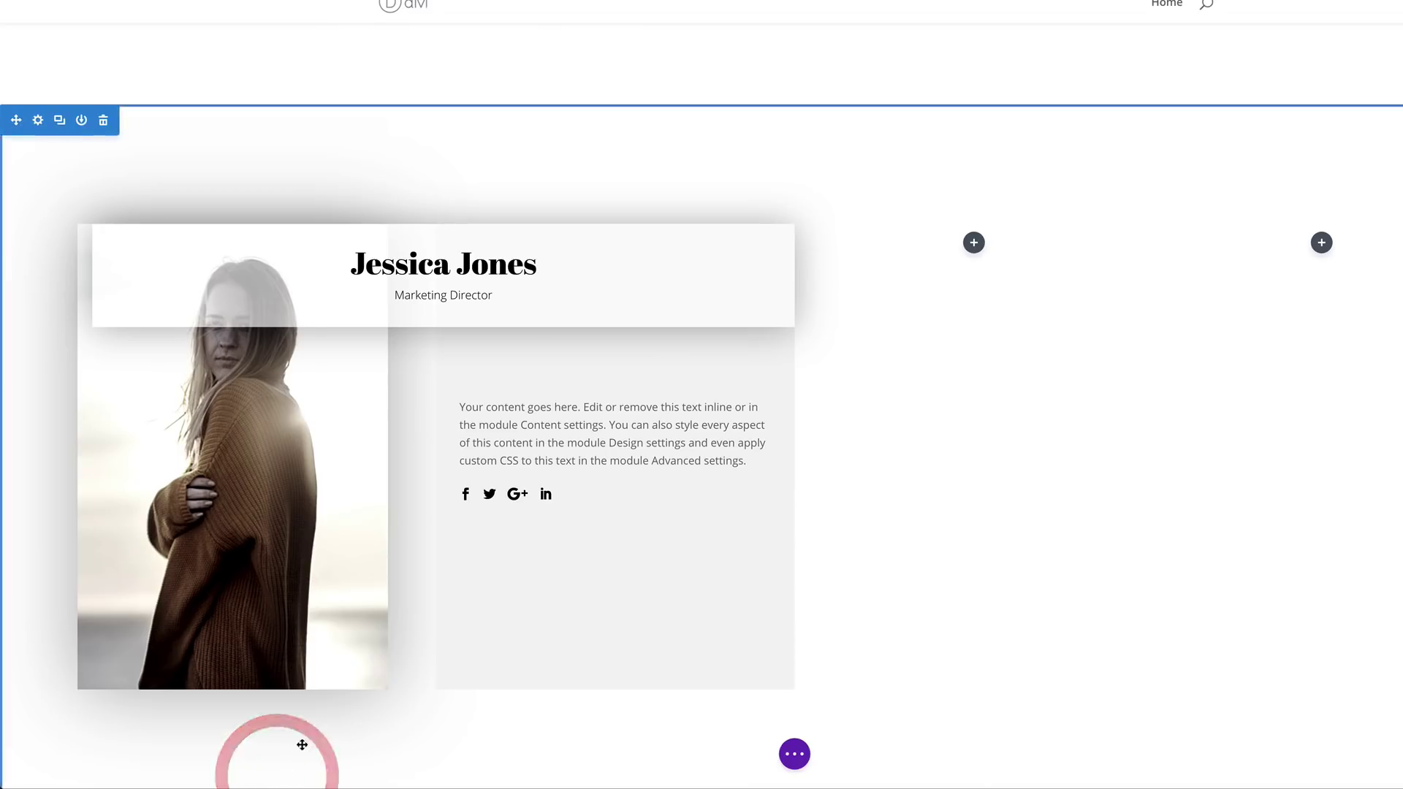
Add a Person module to the new row's left column.
{"action": "scroll", "coordinate": [501, 640], "scroll_direction": "down", "scroll_amount": 6}
{"action": "scroll", "coordinate": [455, 592], "scroll_direction": "down", "scroll_amount": 5}
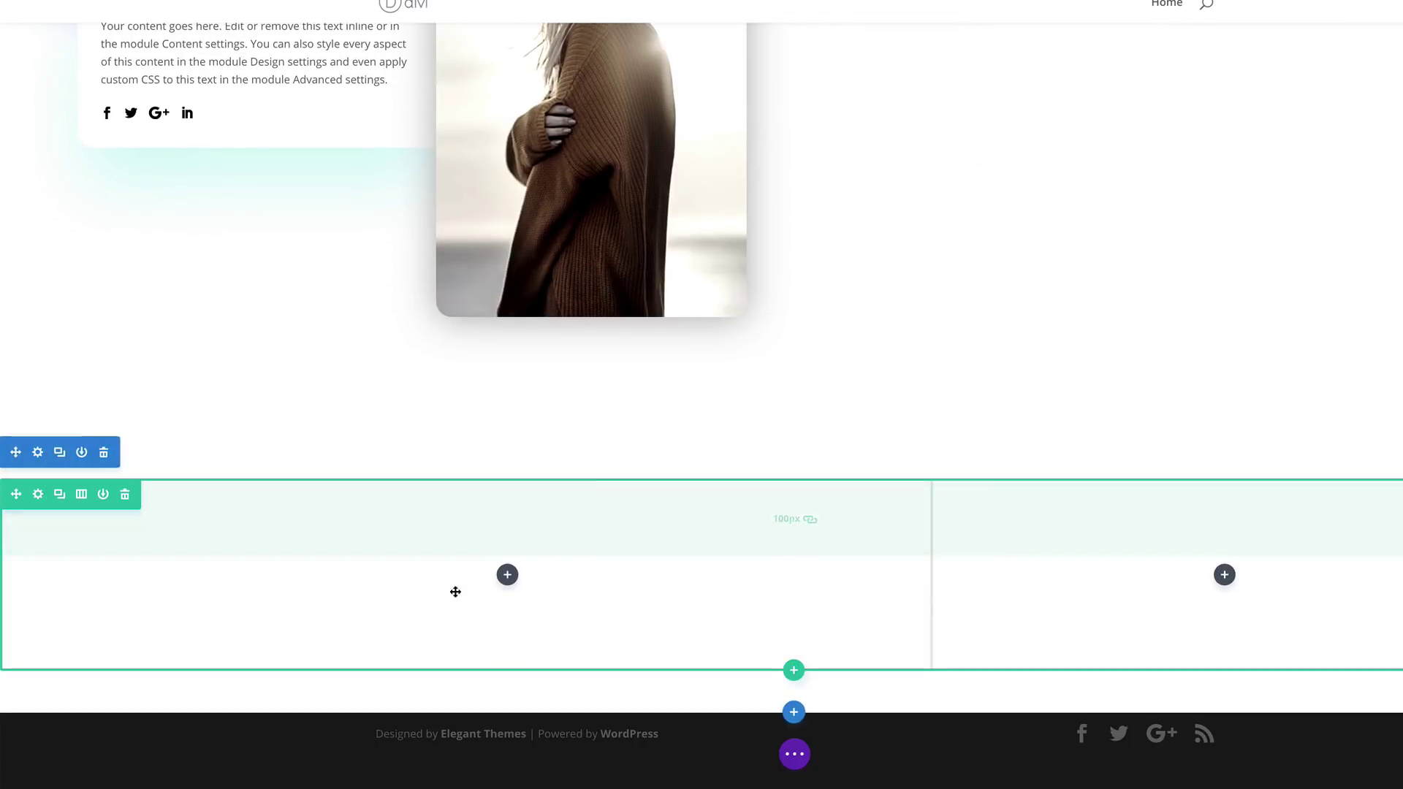
{"action": "left_click", "coordinate": [507, 576]}
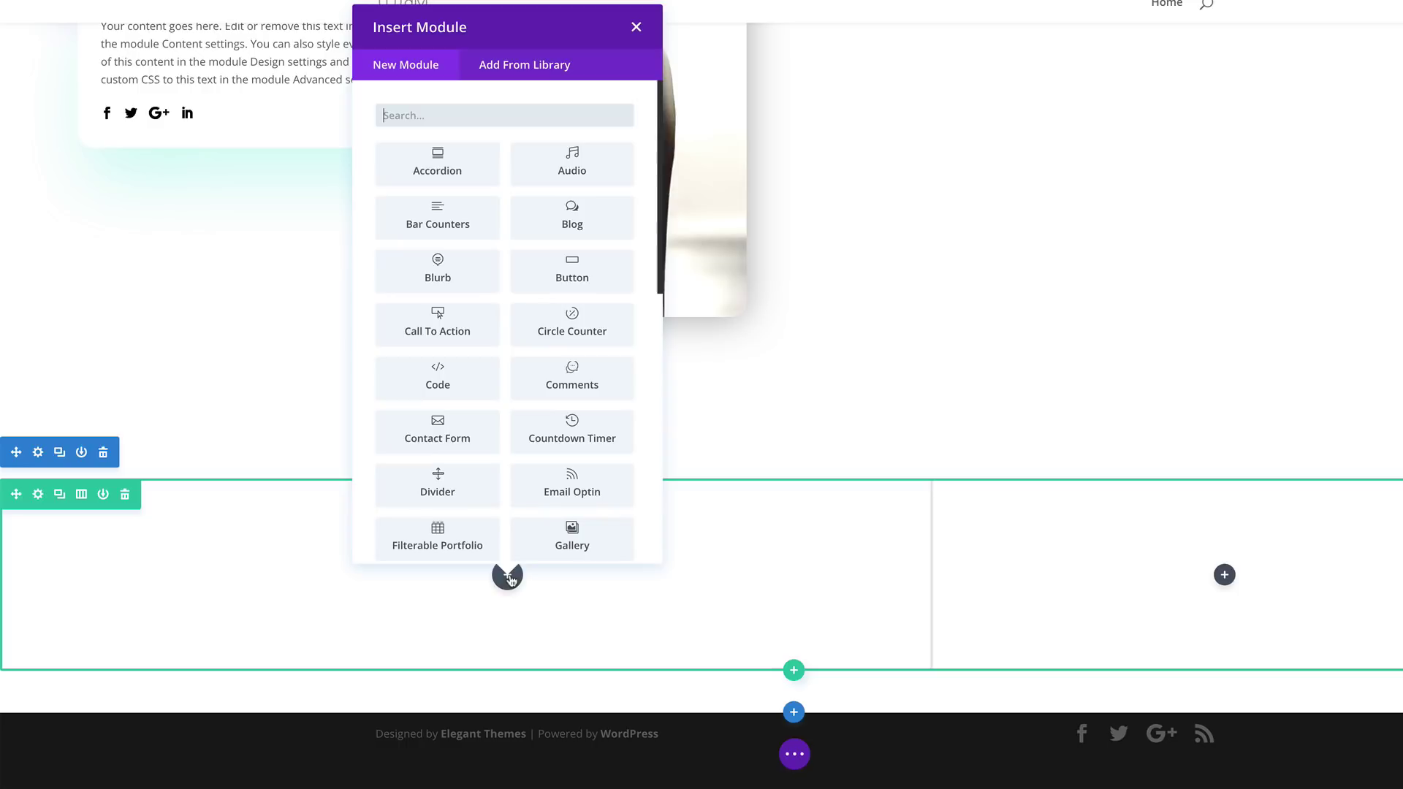
{"action": "type", "text": "pers"}
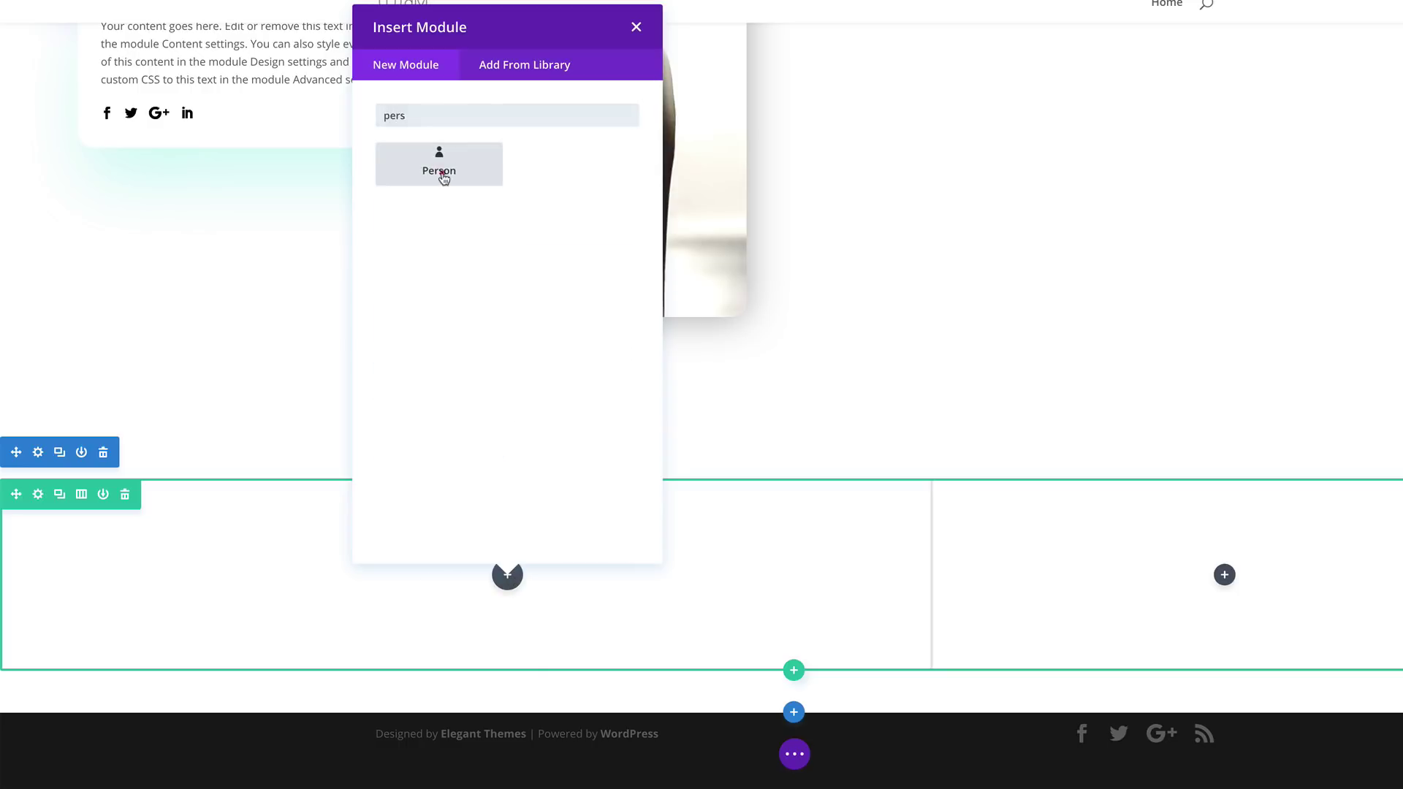
{"action": "left_click", "coordinate": [440, 167]}
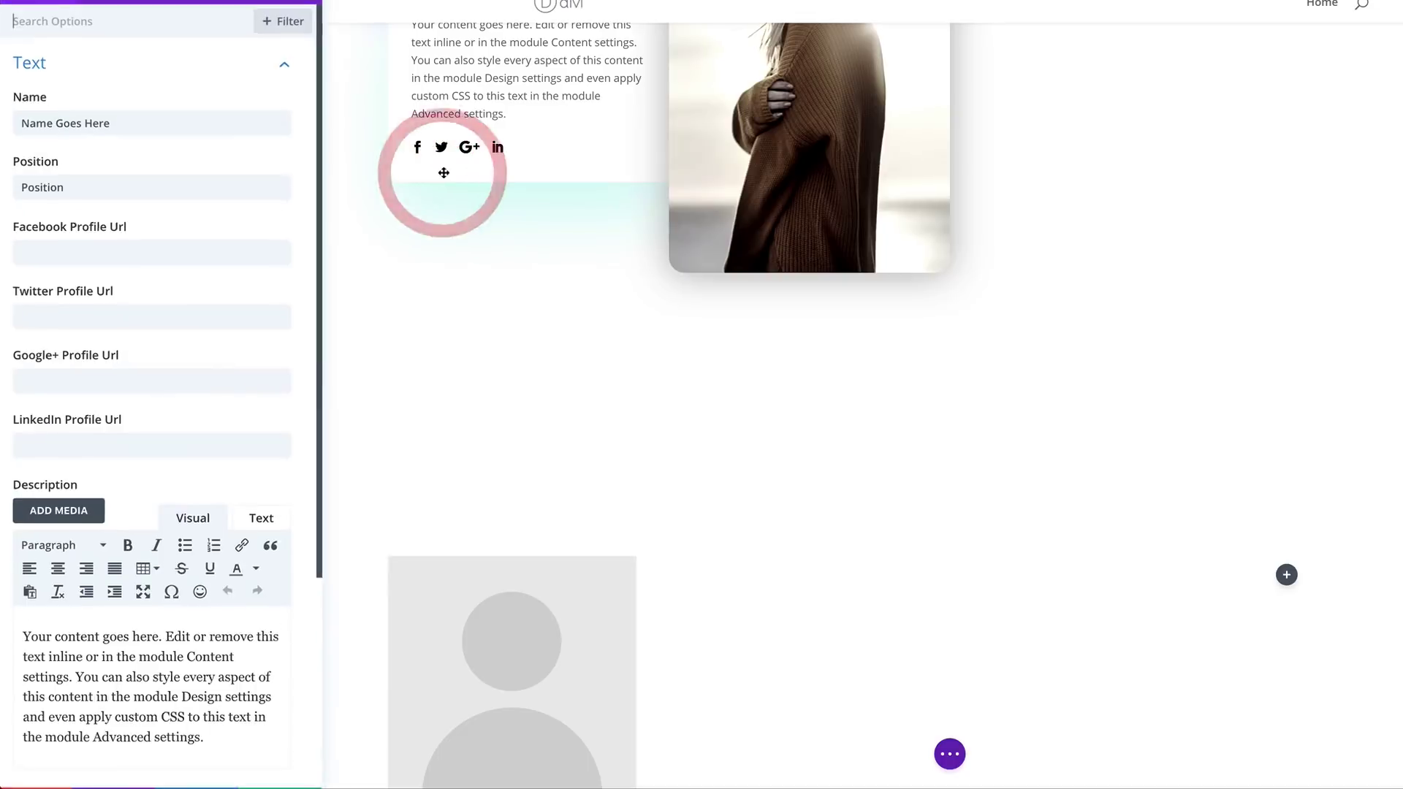
Enter '#' as the Facebook and Twitter profile links.
{"action": "left_click", "coordinate": [95, 261]}
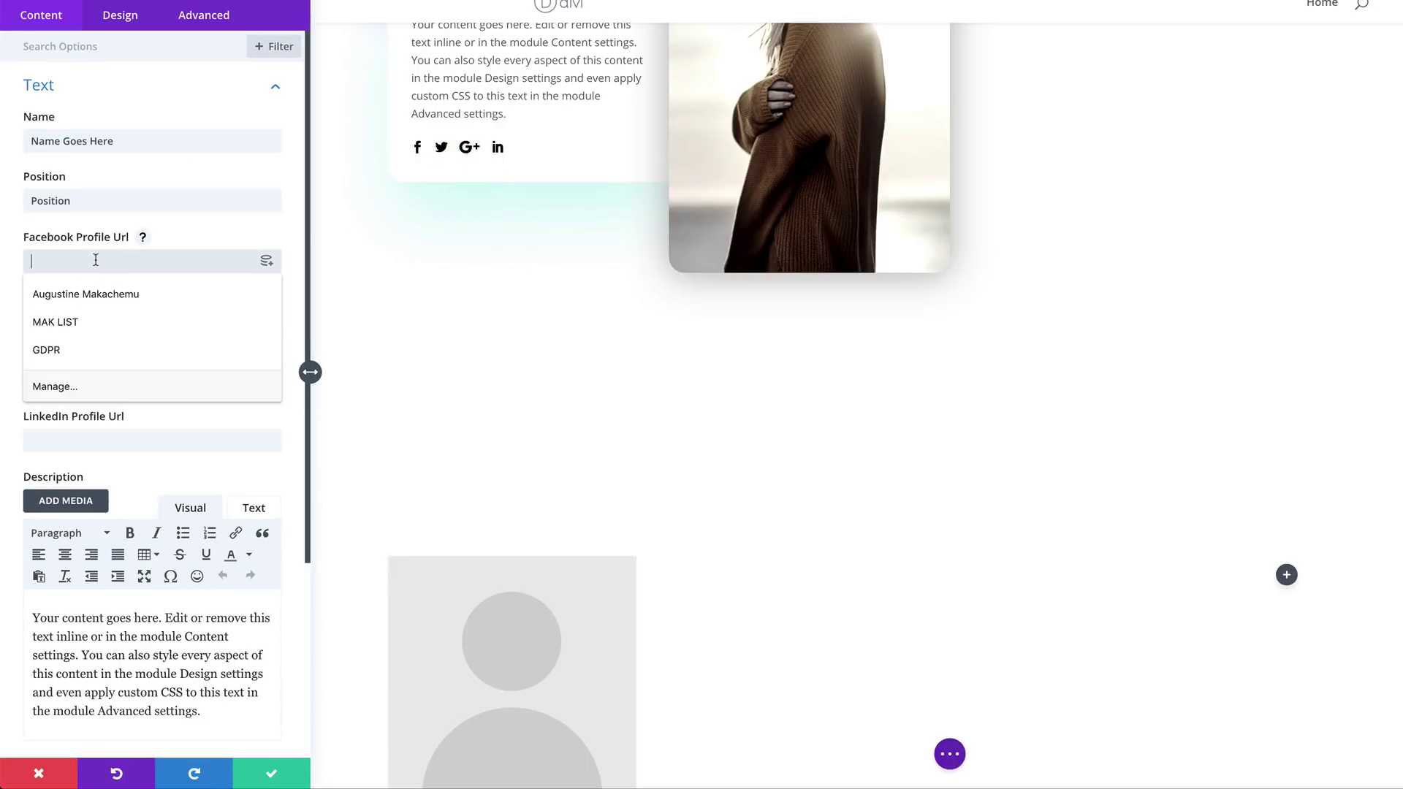
{"action": "type", "text": "#"}
{"action": "left_click", "coordinate": [9, 260]}
{"action": "left_click", "coordinate": [64, 319]}
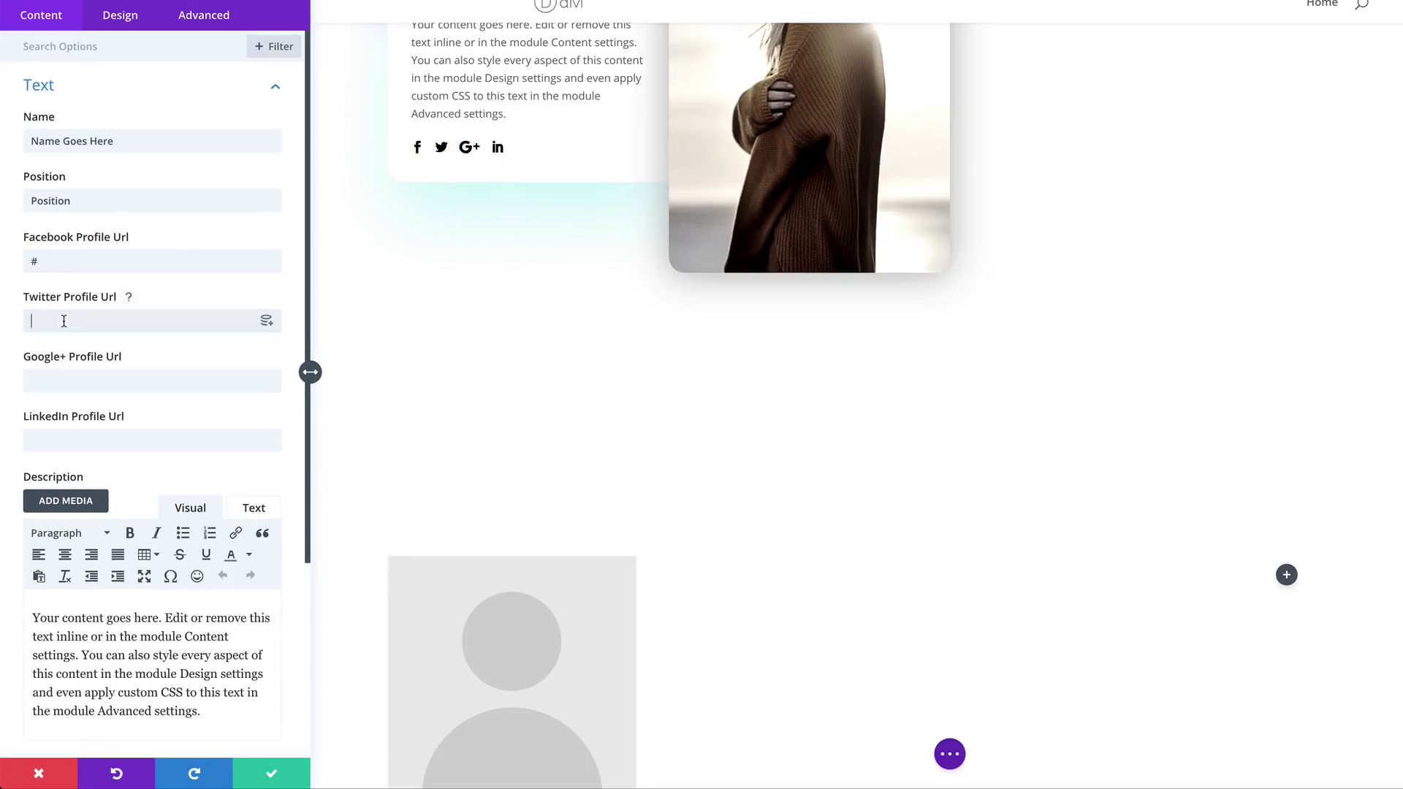
{"action": "type", "text": "#"}
{"action": "scroll", "coordinate": [168, 597], "scroll_direction": "down", "scroll_amount": 4}
{"action": "left_click", "coordinate": [154, 534]}
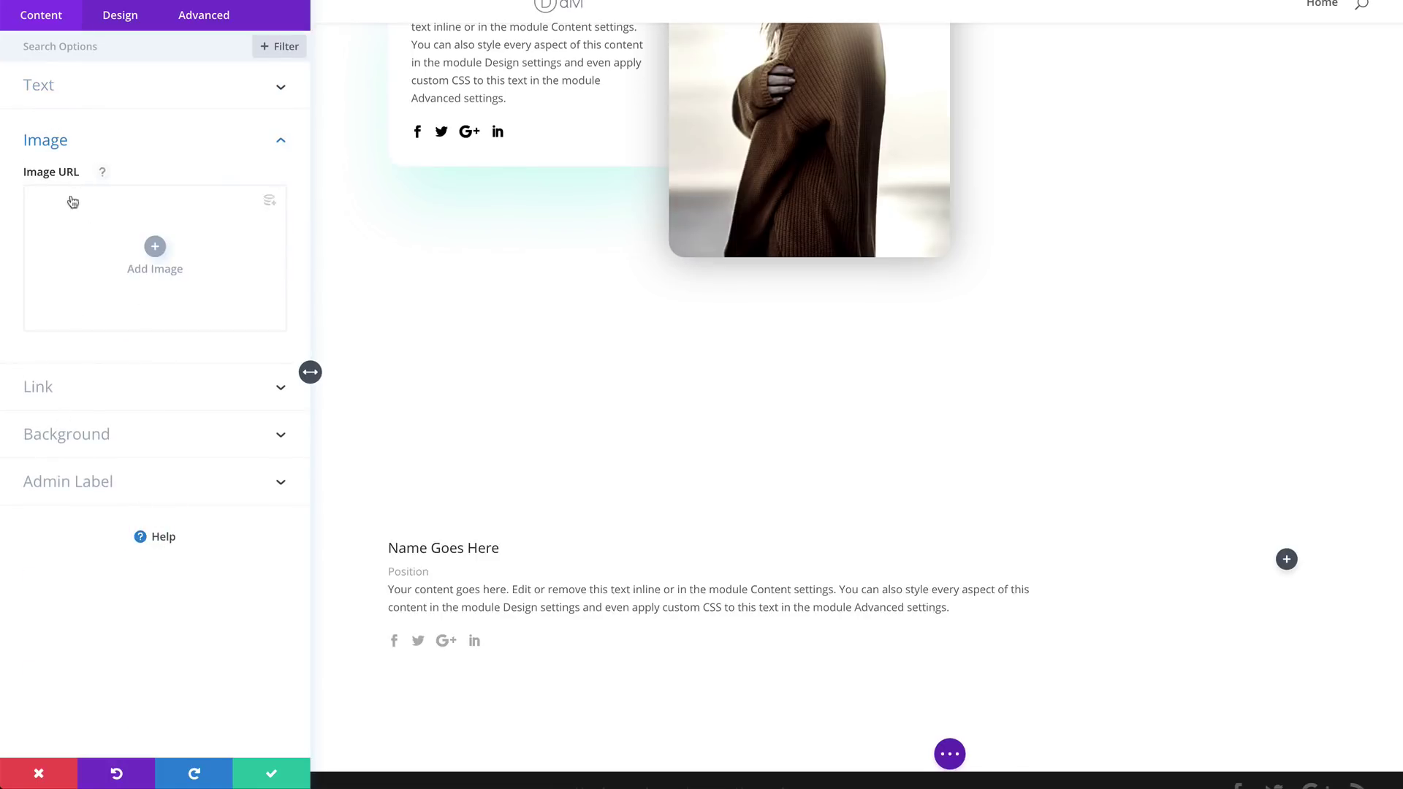
{"action": "left_click", "coordinate": [239, 129]}
Replace the placeholder with the person's name and set the position to 'Marketing Director'.
{"action": "left_click", "coordinate": [146, 85]}
{"action": "triple_click", "coordinate": [125, 141]}
{"action": "type", "text": "Jessica Jones"}
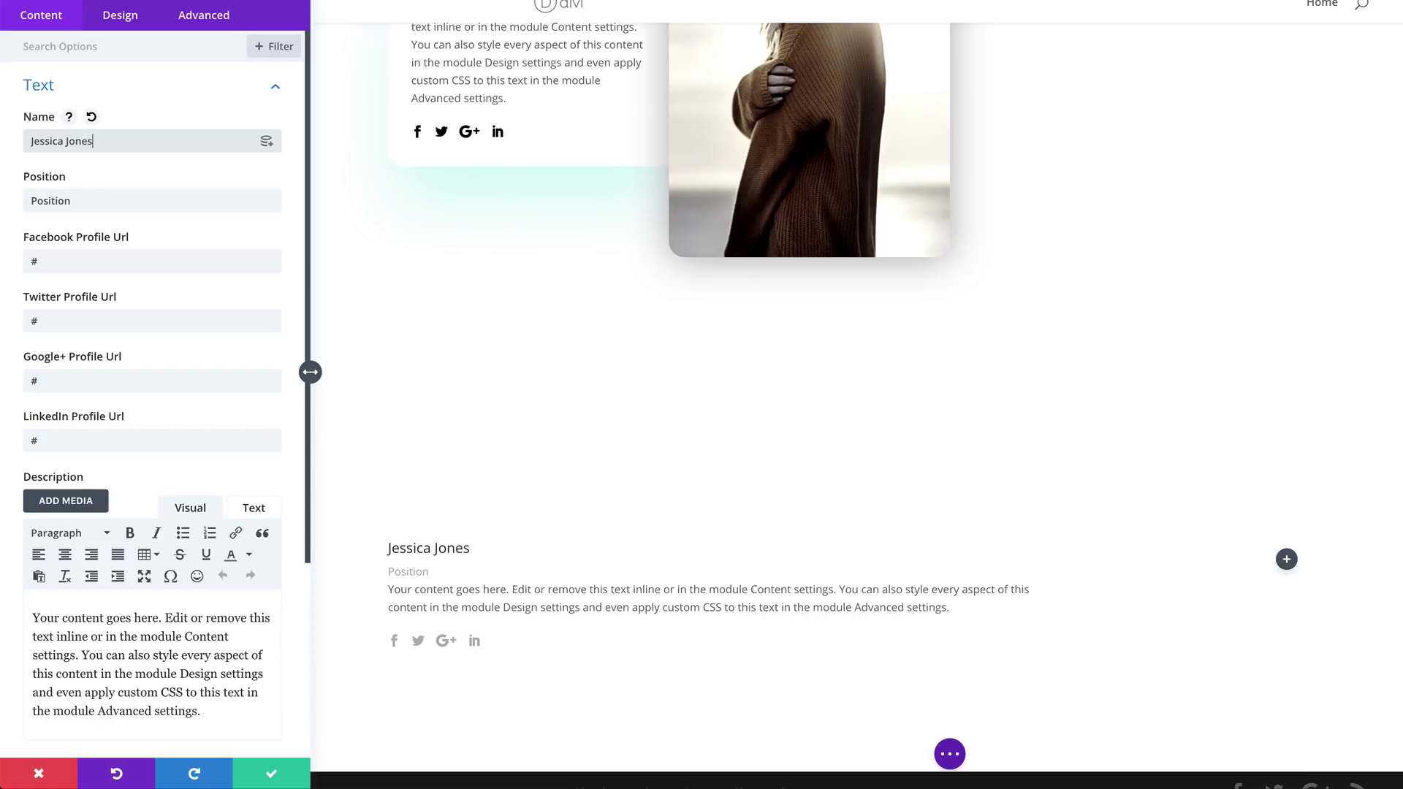
{"action": "key", "text": "Tab"}
{"action": "type", "text": "Marketing Director"}
{"action": "left_click", "coordinate": [120, 14]}
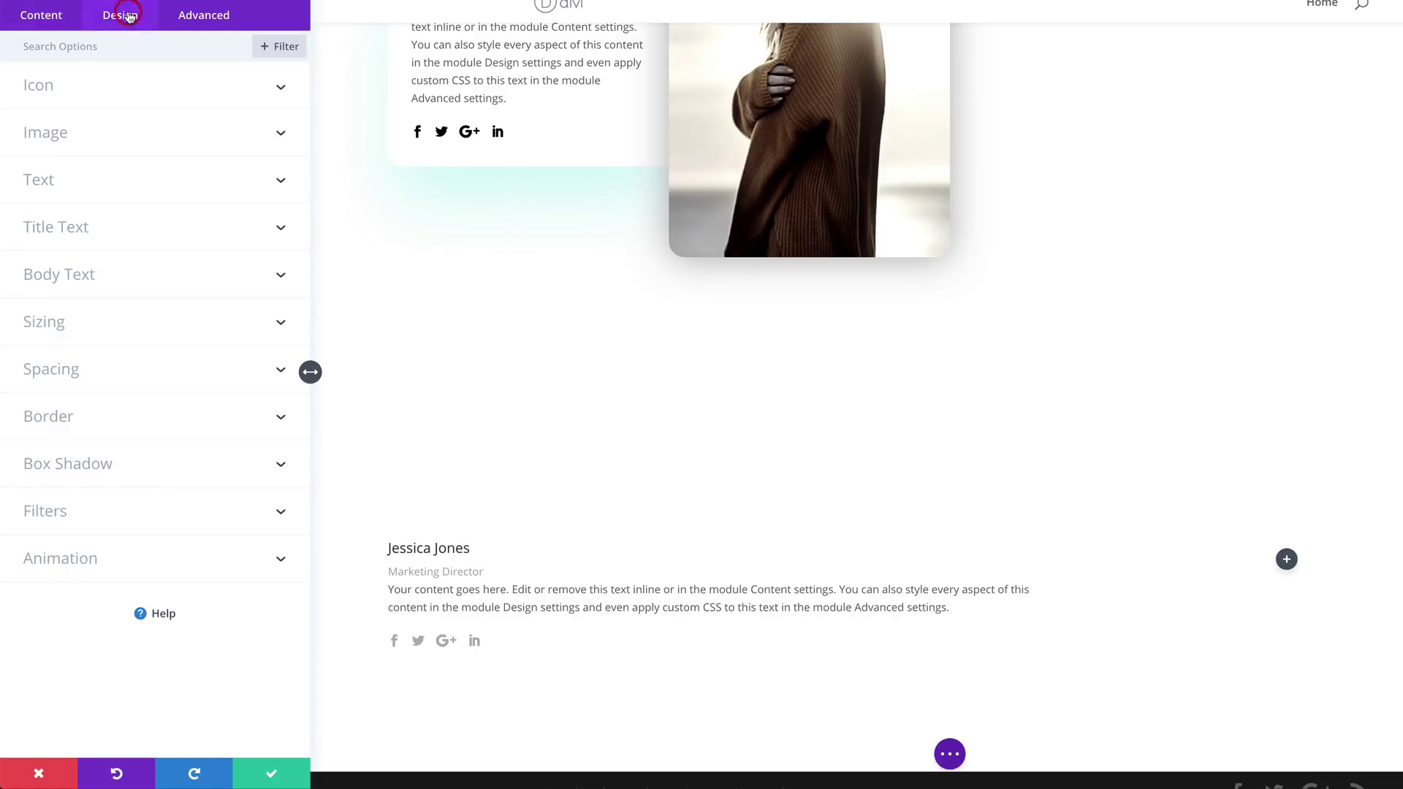
Set the Person module's social Icon Color to black and Text Orientation to center.
{"action": "left_click", "coordinate": [67, 95]}
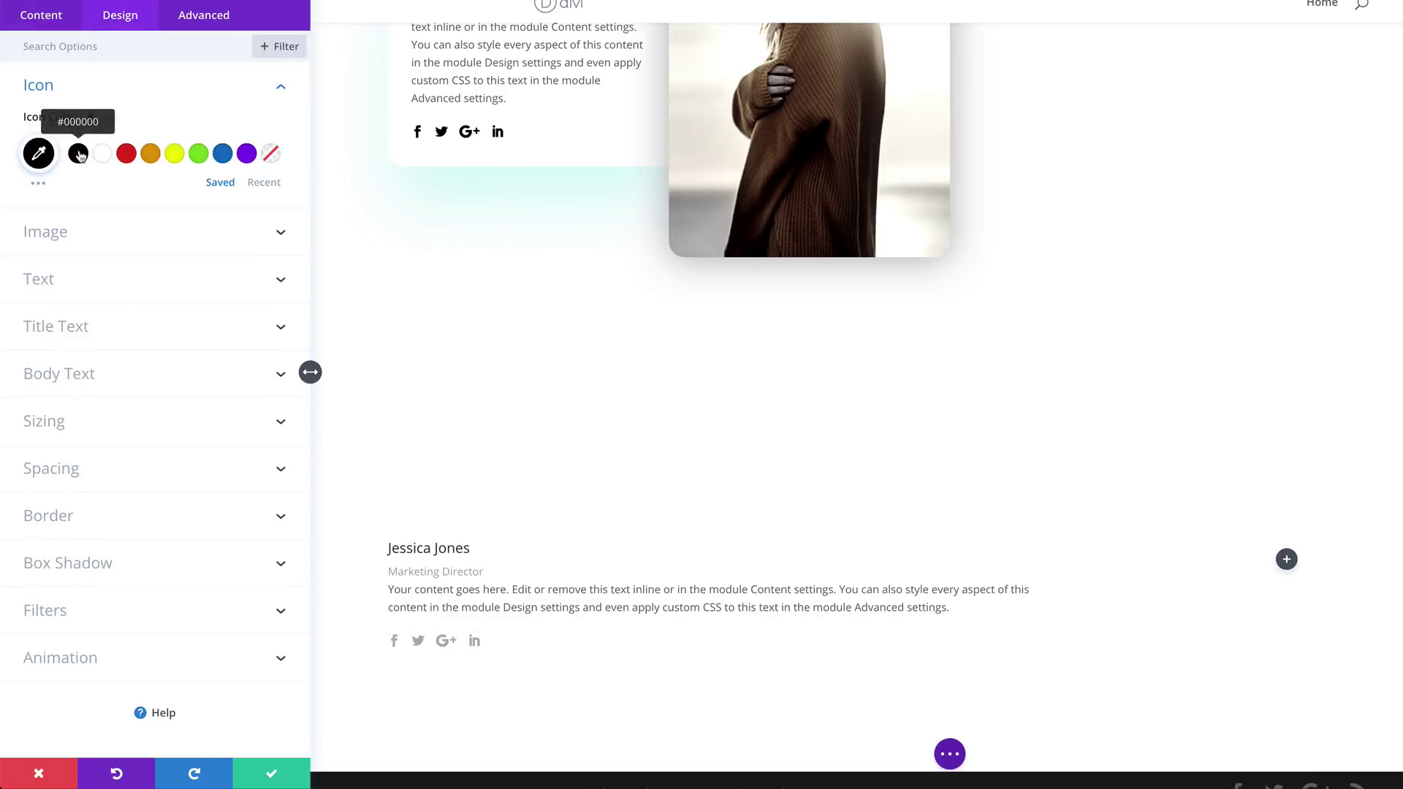
{"action": "left_click", "coordinate": [78, 152]}
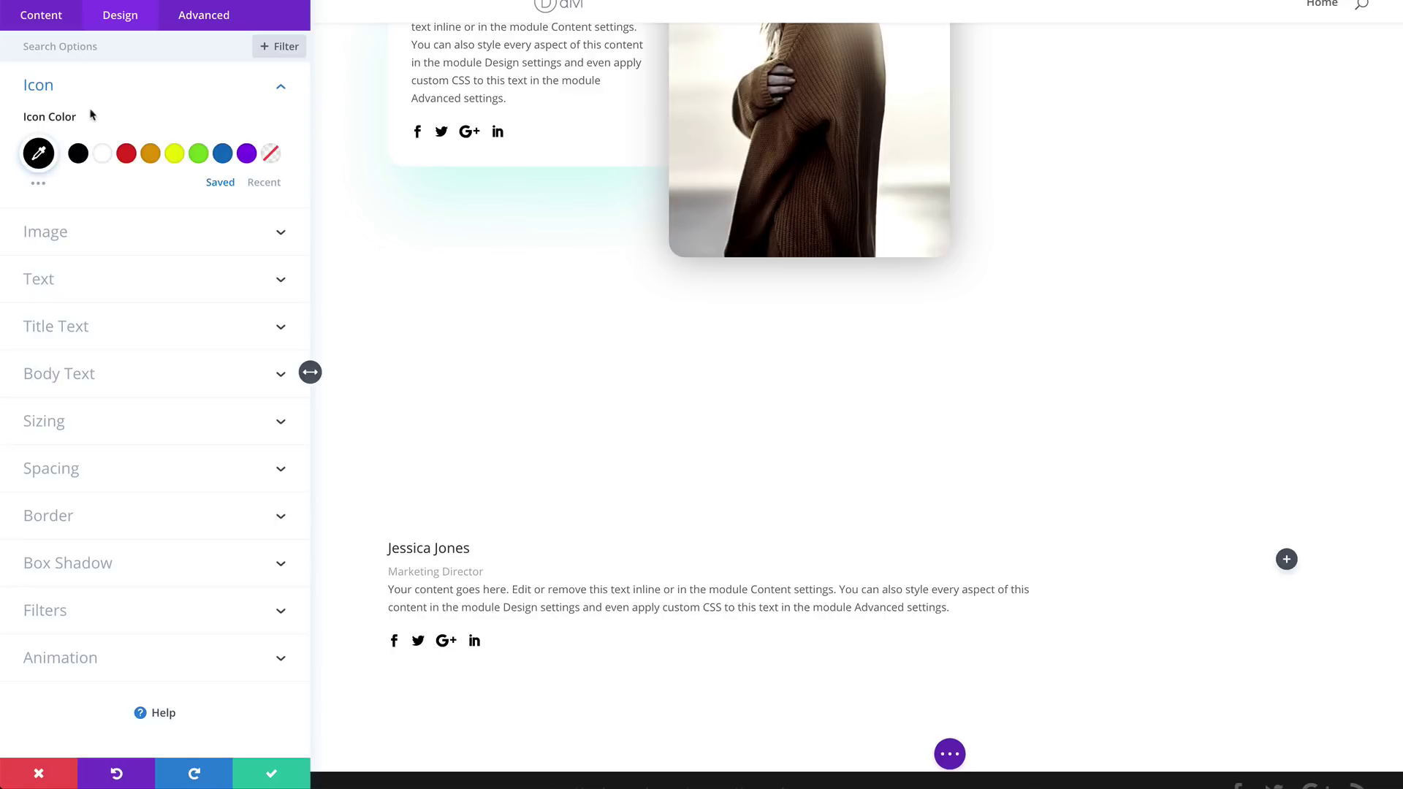
{"action": "left_click", "coordinate": [60, 285]}
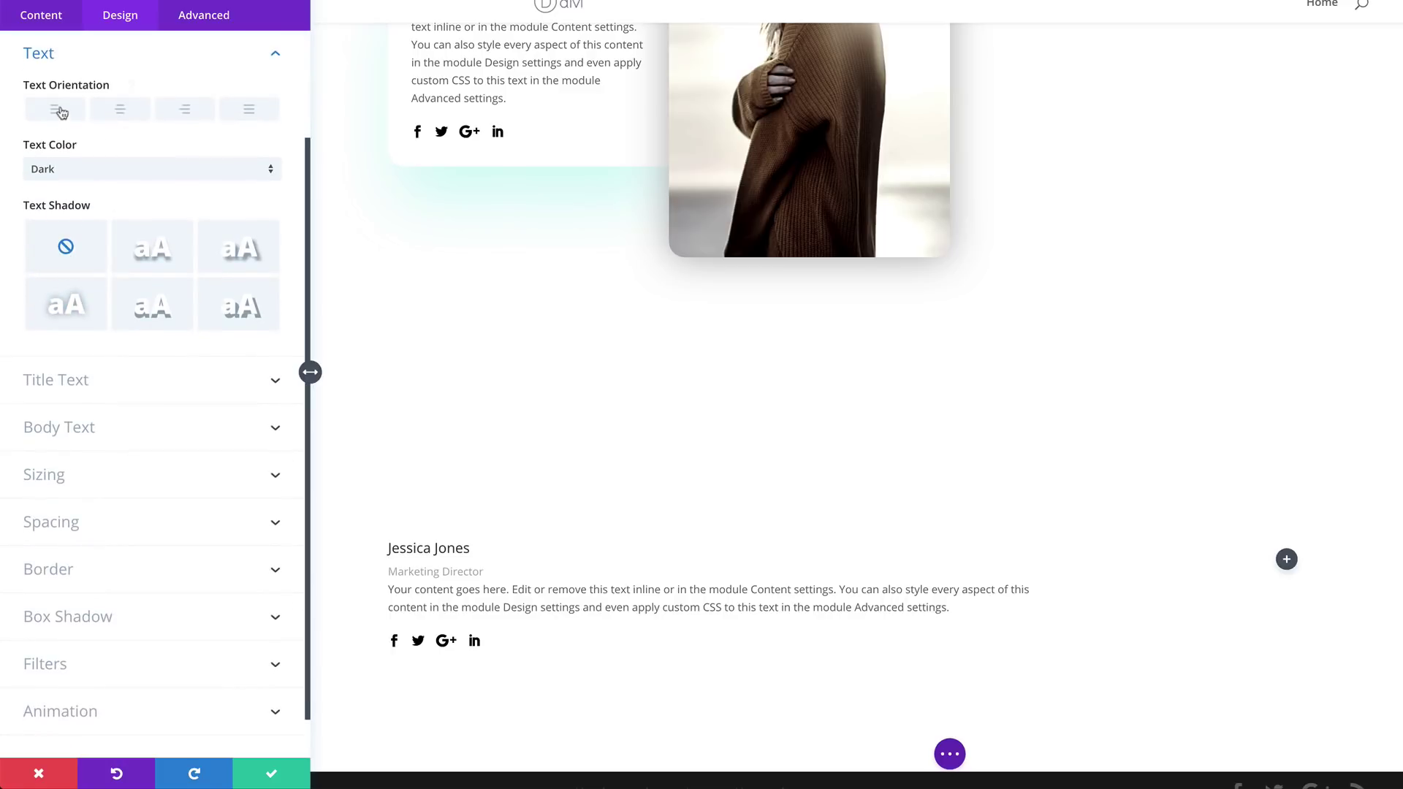
{"action": "left_click", "coordinate": [122, 111]}
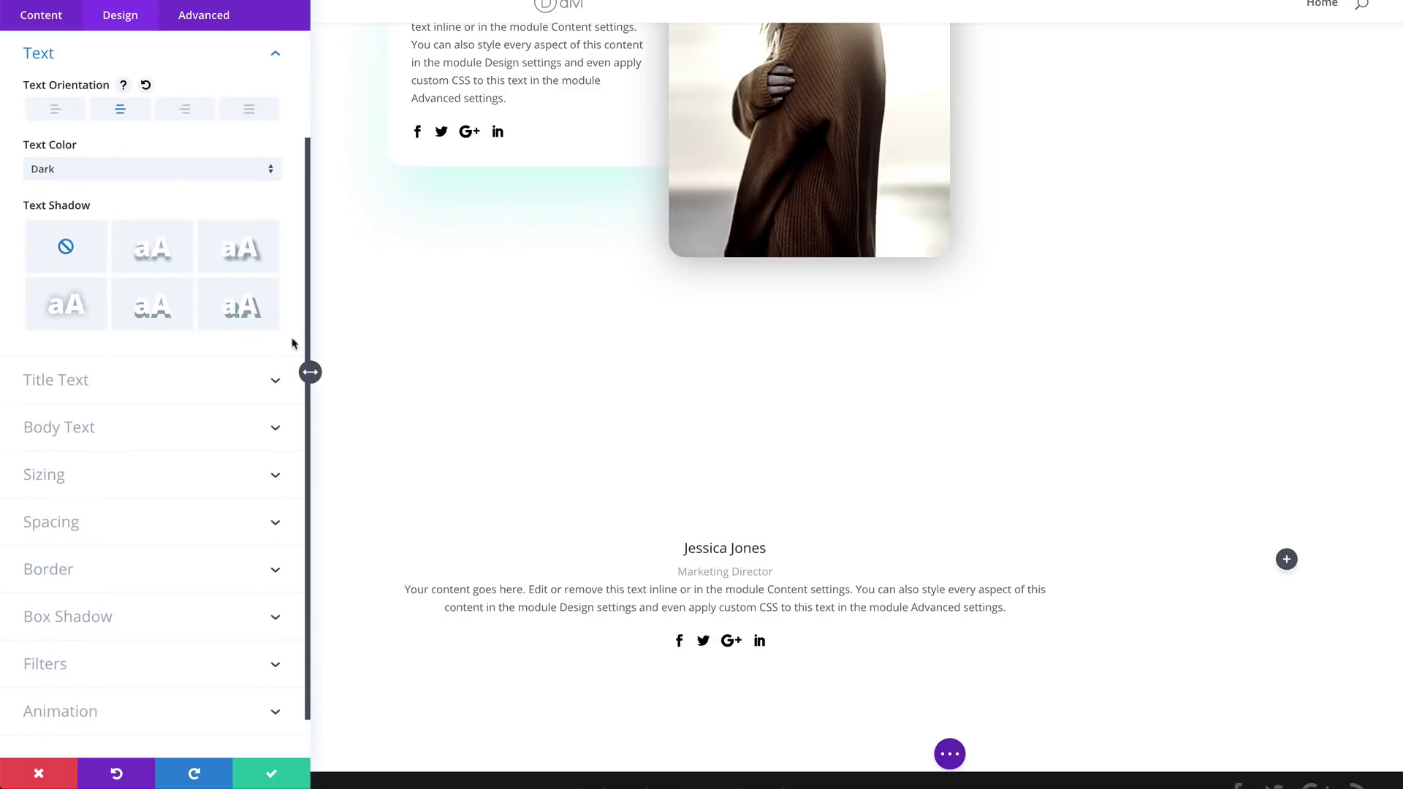
Style the Jessica Jones name title Ultra Bold and black at 40px, adjusting its line height.
{"action": "left_click", "coordinate": [68, 380]}
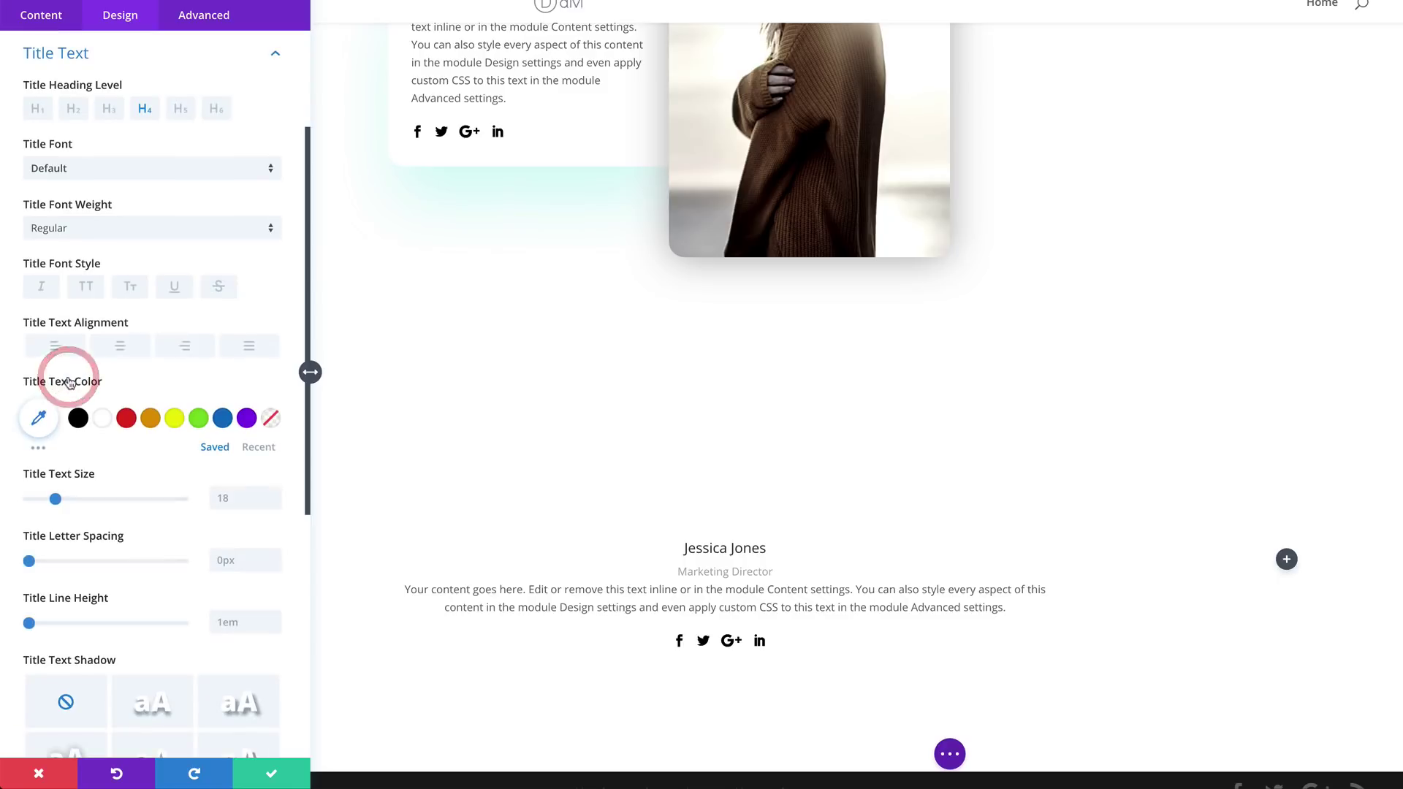
{"action": "left_click", "coordinate": [63, 228]}
{"action": "left_click", "coordinate": [105, 347]}
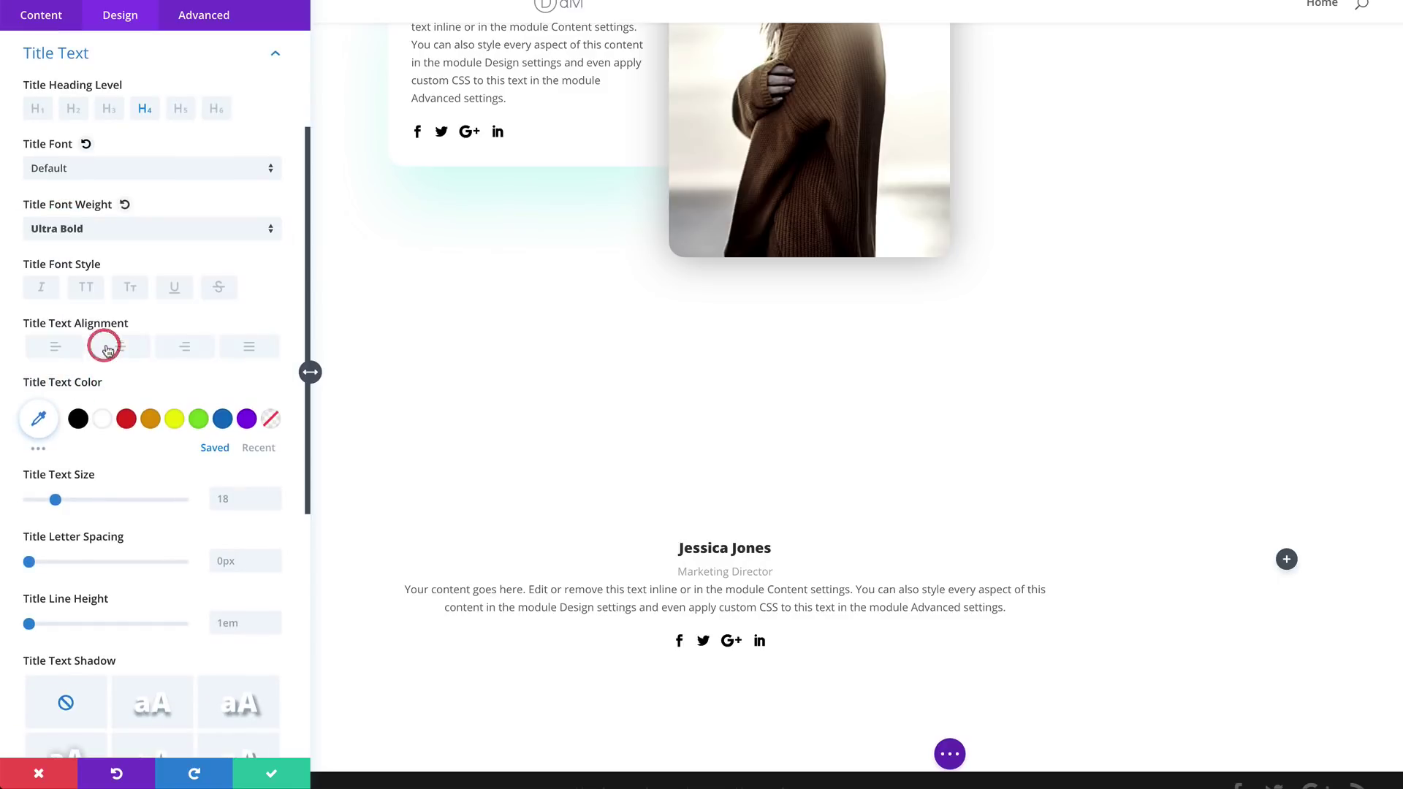
{"action": "left_click", "coordinate": [78, 420]}
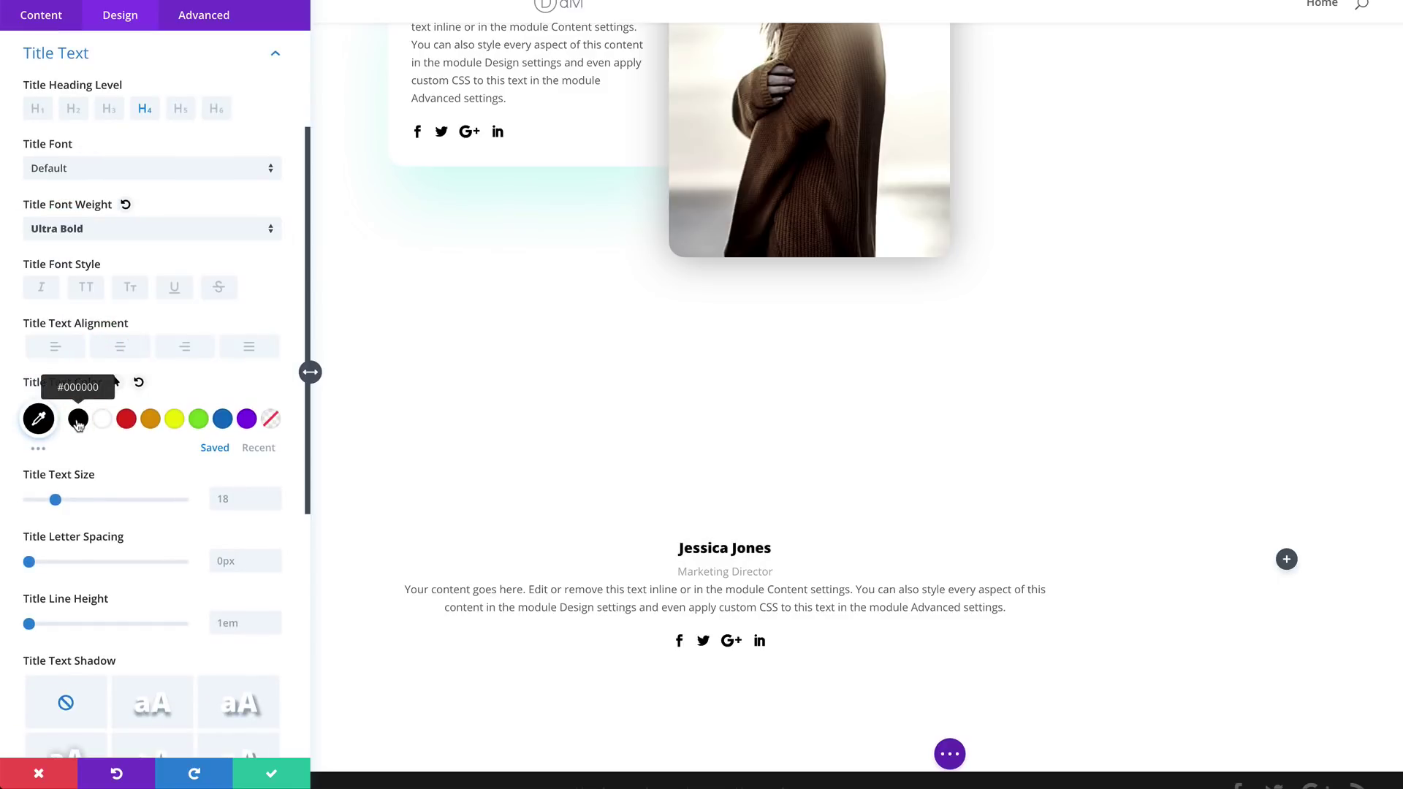
{"action": "left_click", "coordinate": [226, 500]}
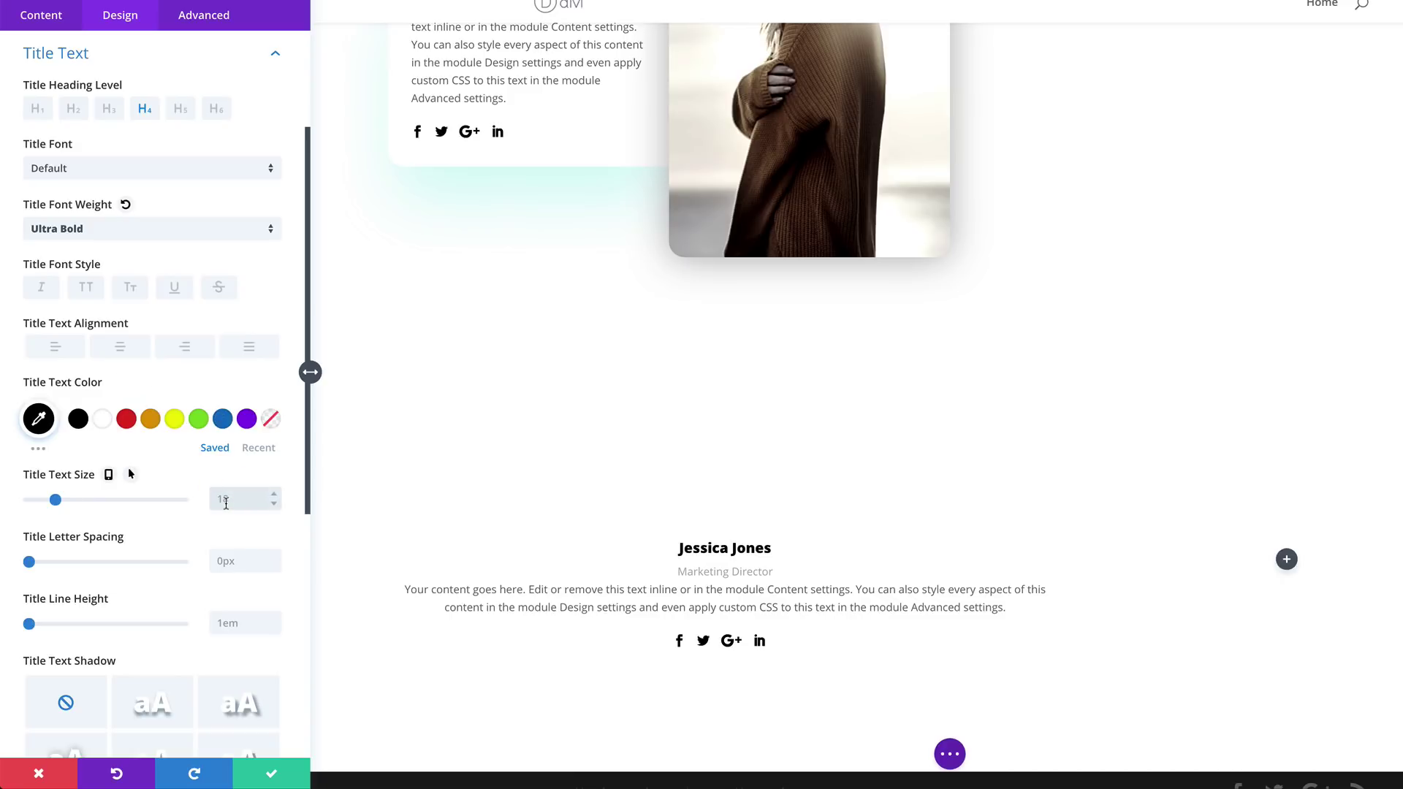
{"action": "type", "text": "40px"}
{"action": "scroll", "coordinate": [168, 512], "scroll_direction": "down", "scroll_amount": 1}
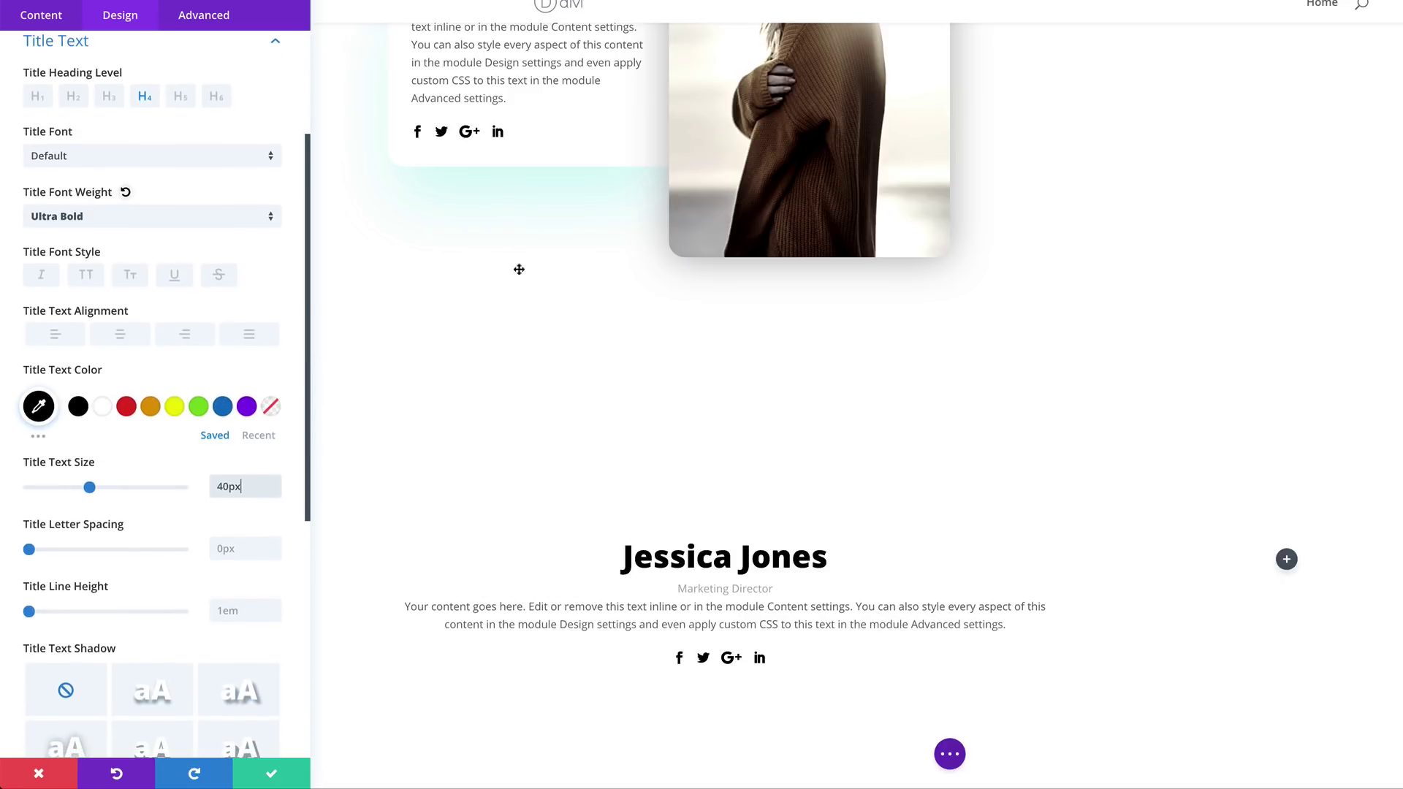
{"action": "scroll", "coordinate": [157, 604], "scroll_direction": "down", "scroll_amount": 1}
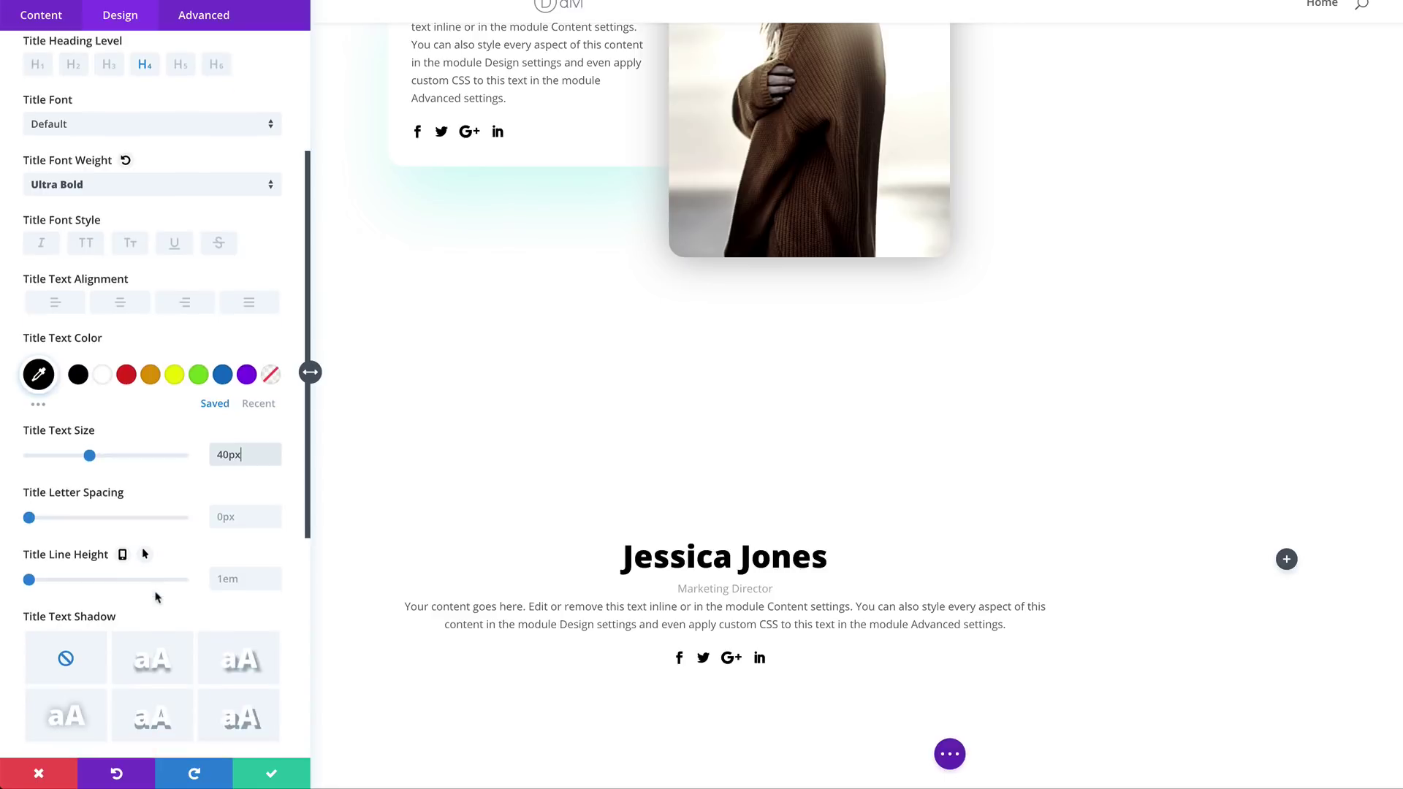
{"action": "left_click", "coordinate": [235, 536]}
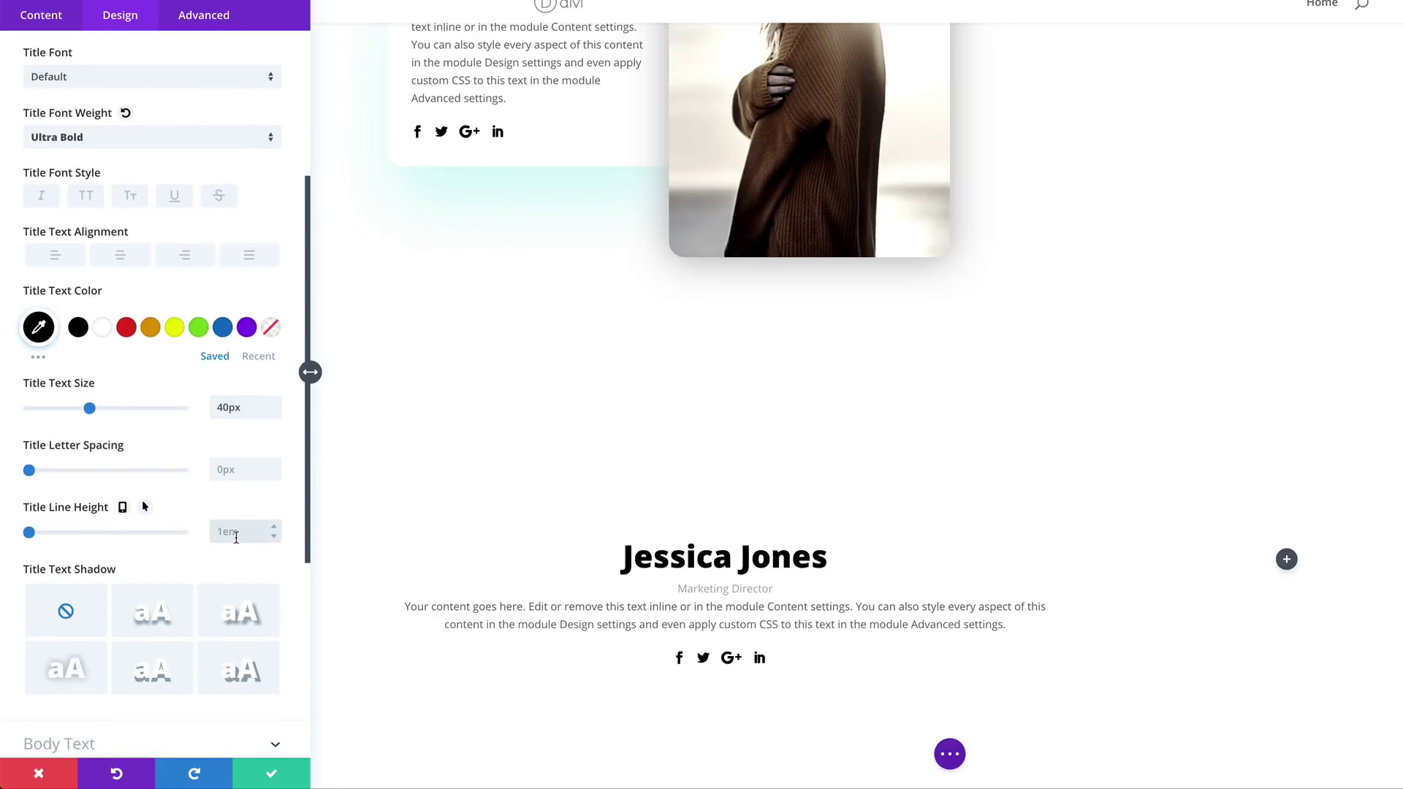
{"action": "scroll", "coordinate": [113, 385], "scroll_direction": "down", "scroll_amount": 5}
Make the card's body text Light weight and black with a 2em line height.
{"action": "left_click", "coordinate": [113, 380]}
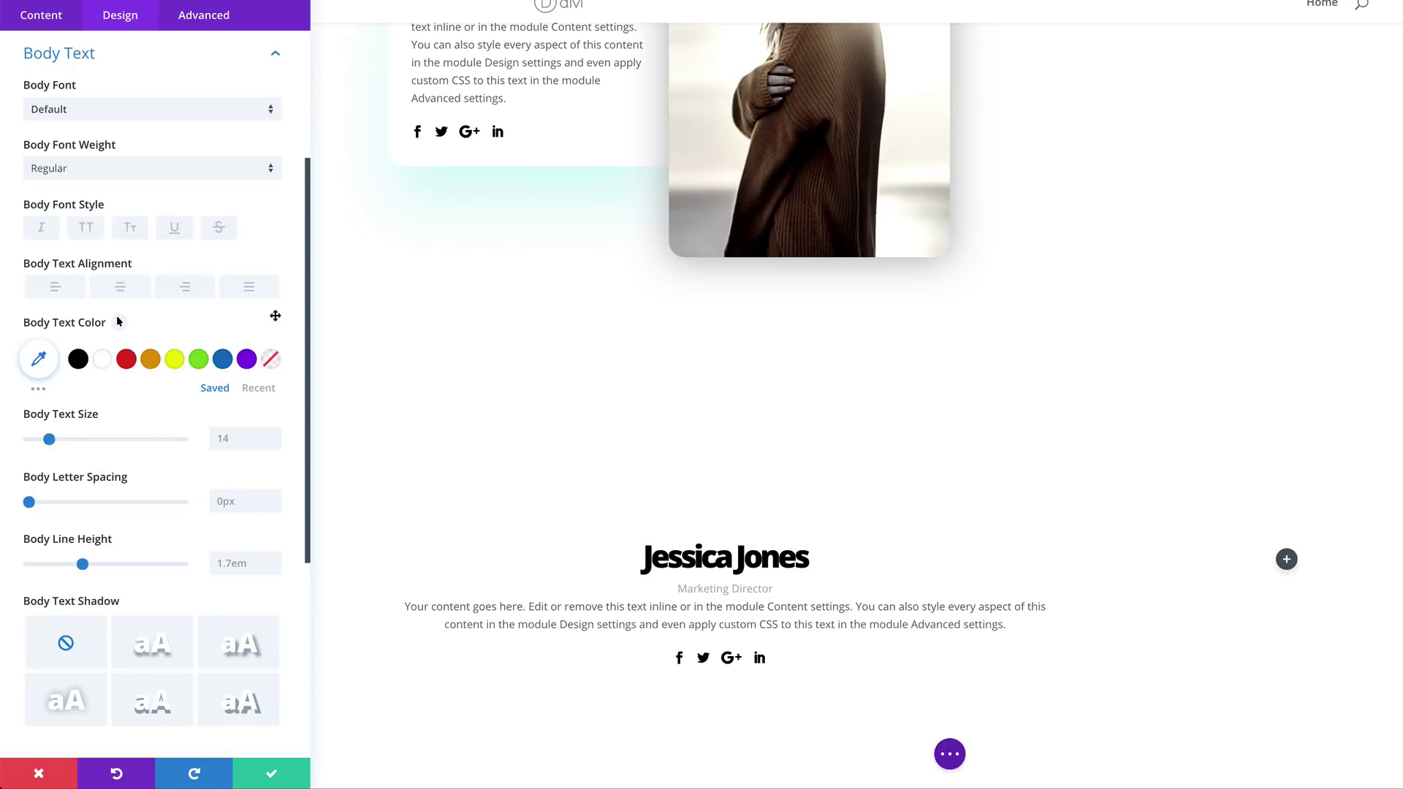
{"action": "left_click", "coordinate": [94, 163]}
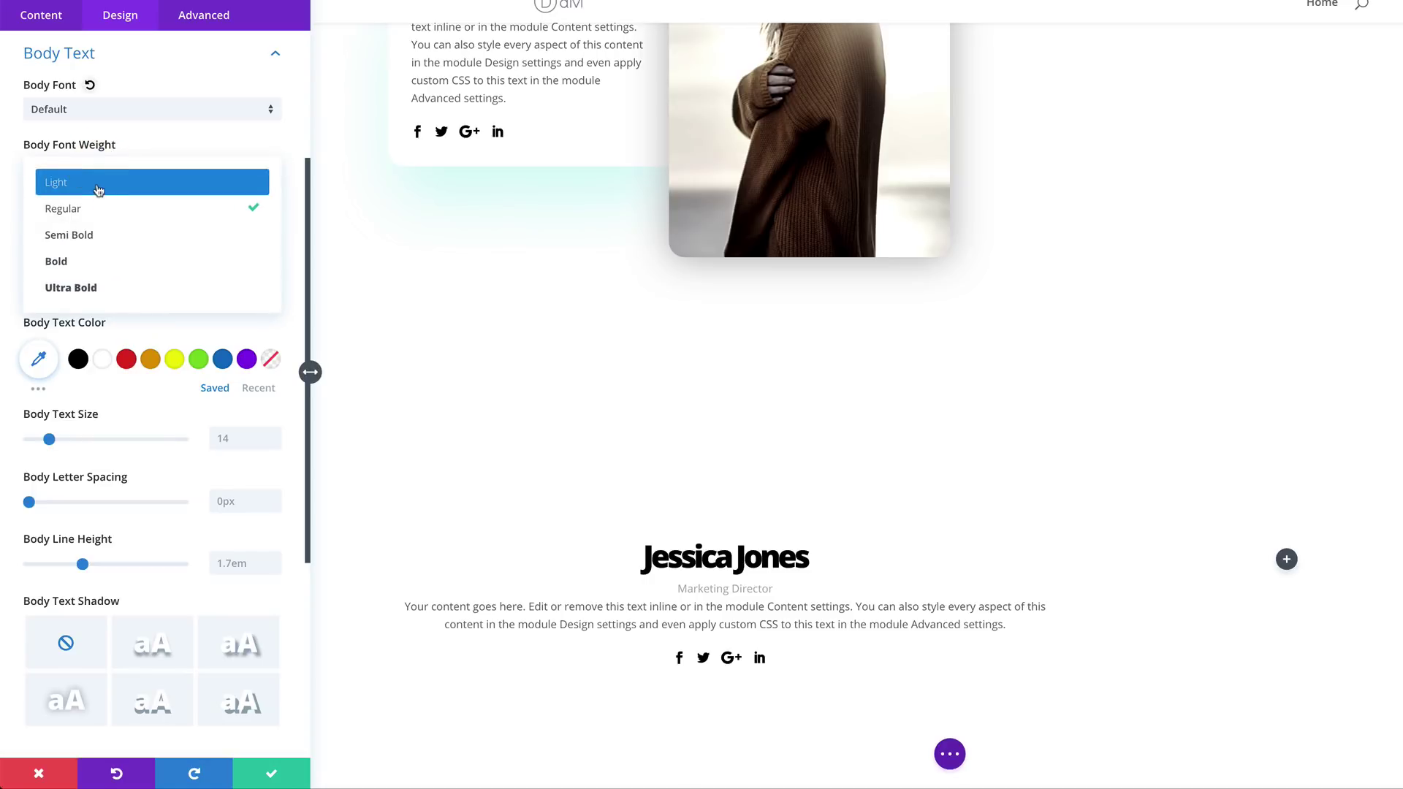
{"action": "left_click", "coordinate": [99, 192]}
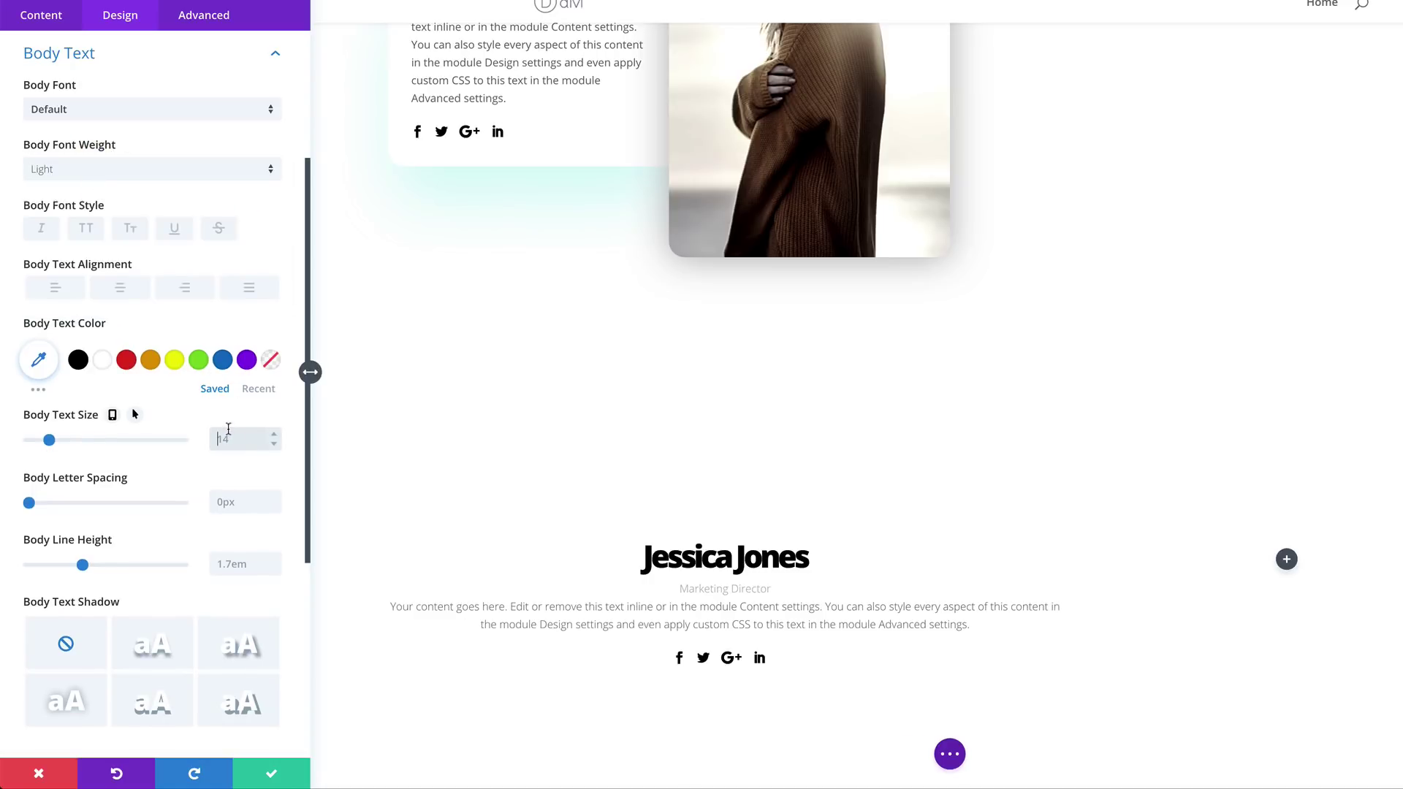
{"action": "left_click", "coordinate": [78, 359]}
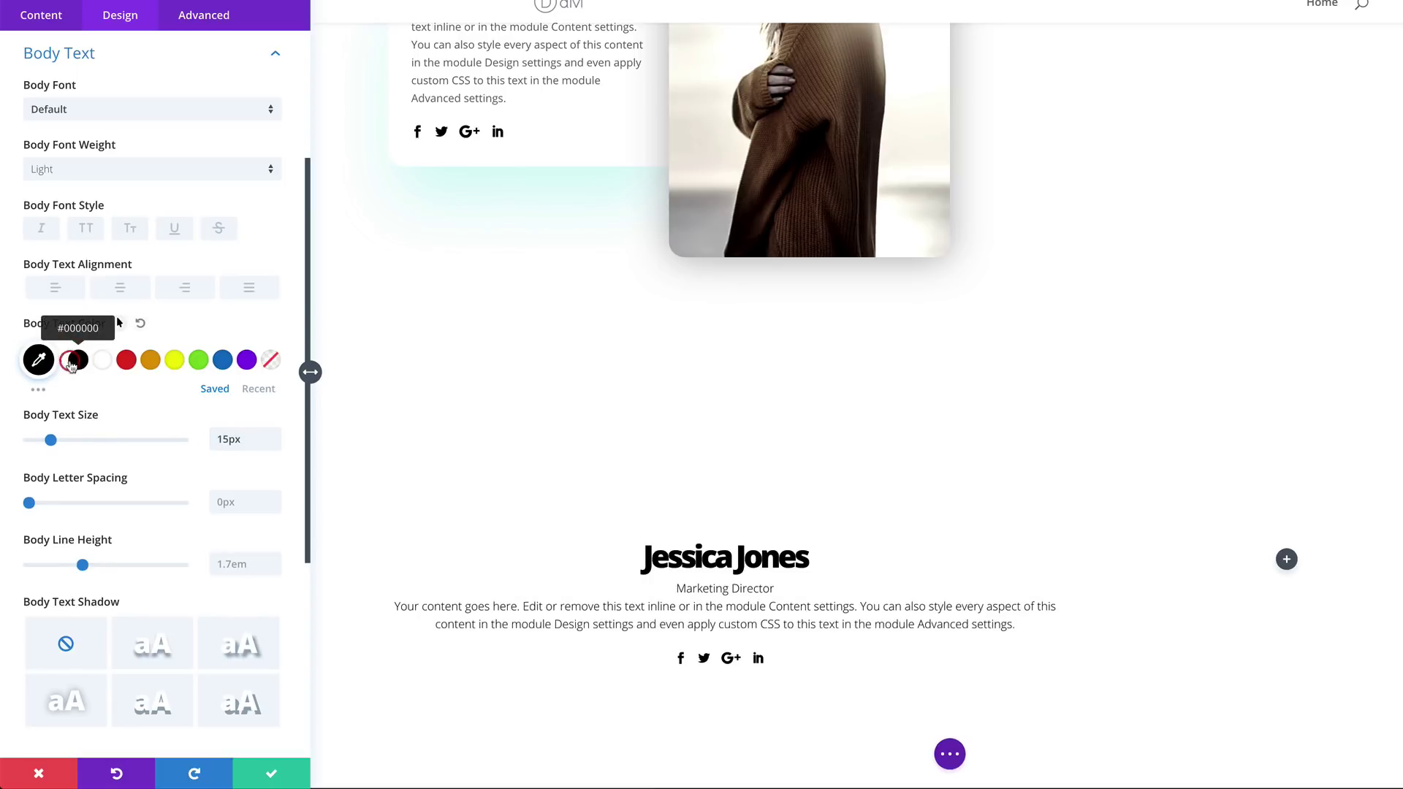
{"action": "left_click", "coordinate": [220, 566]}
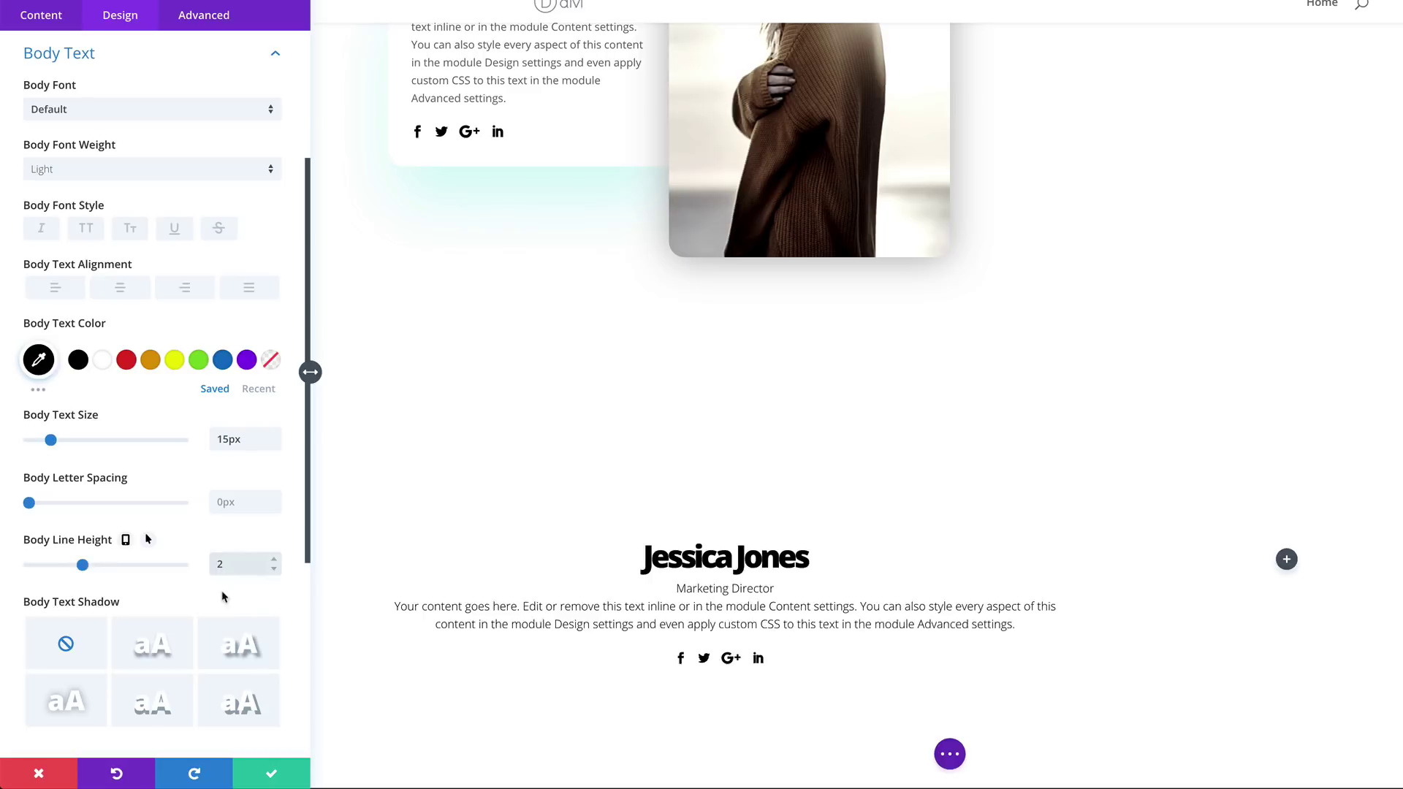
{"action": "type", "text": "2"}
{"action": "scroll", "coordinate": [218, 597], "scroll_direction": "down", "scroll_amount": 5}
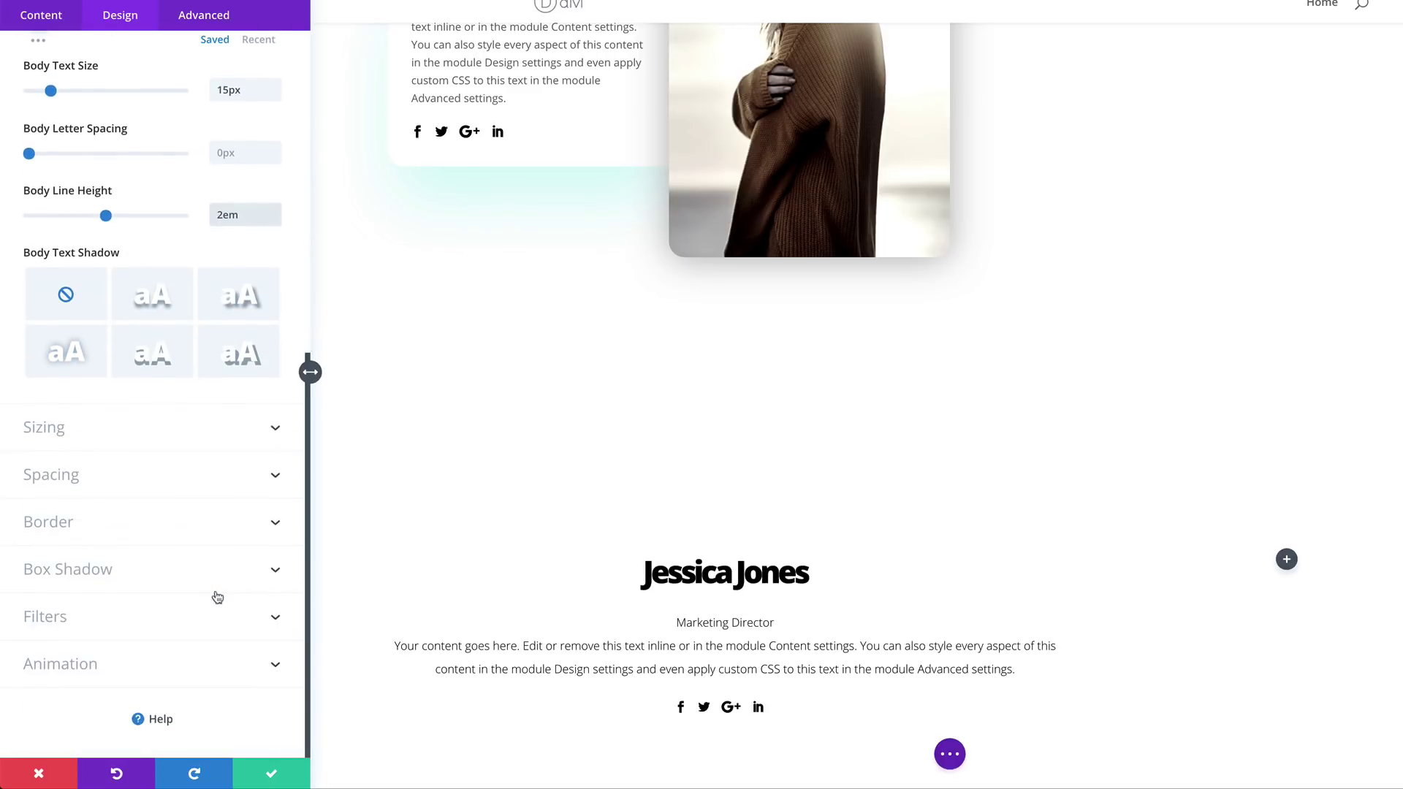
{"action": "left_click", "coordinate": [72, 477]}
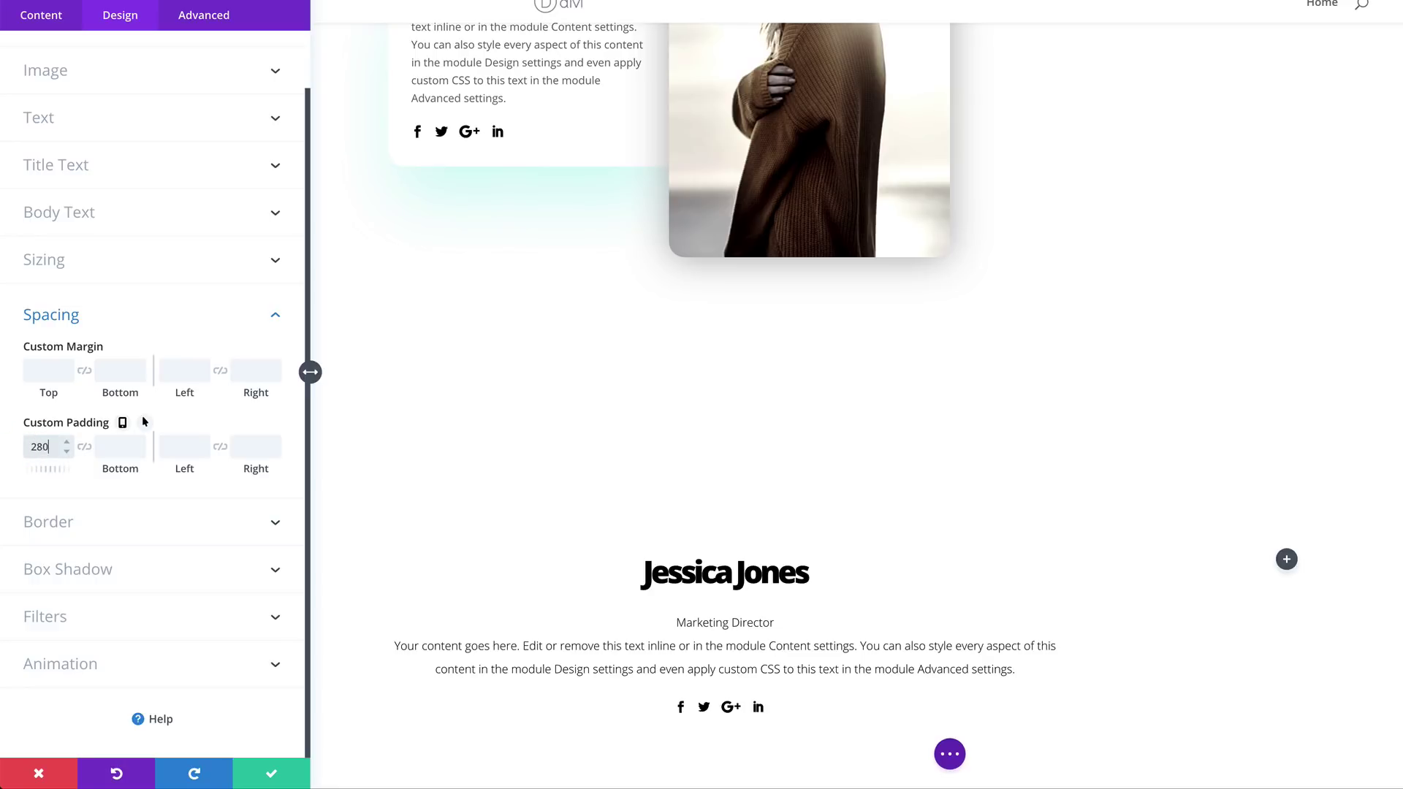
Set desktop padding to 280px top/bottom and 200px left/right, and enable responsive padding.
{"action": "left_click", "coordinate": [86, 449]}
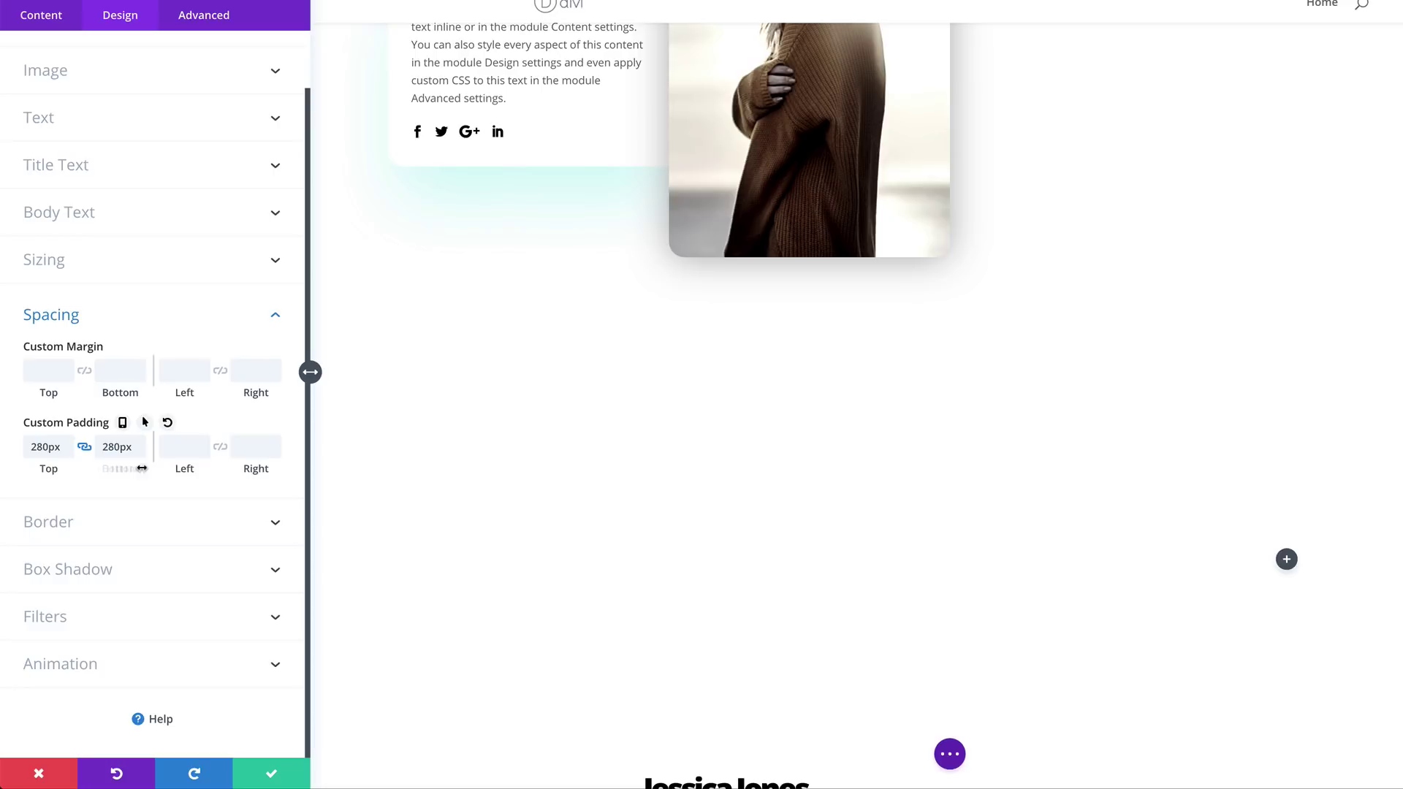
{"action": "left_click", "coordinate": [170, 447]}
{"action": "type", "text": "200"}
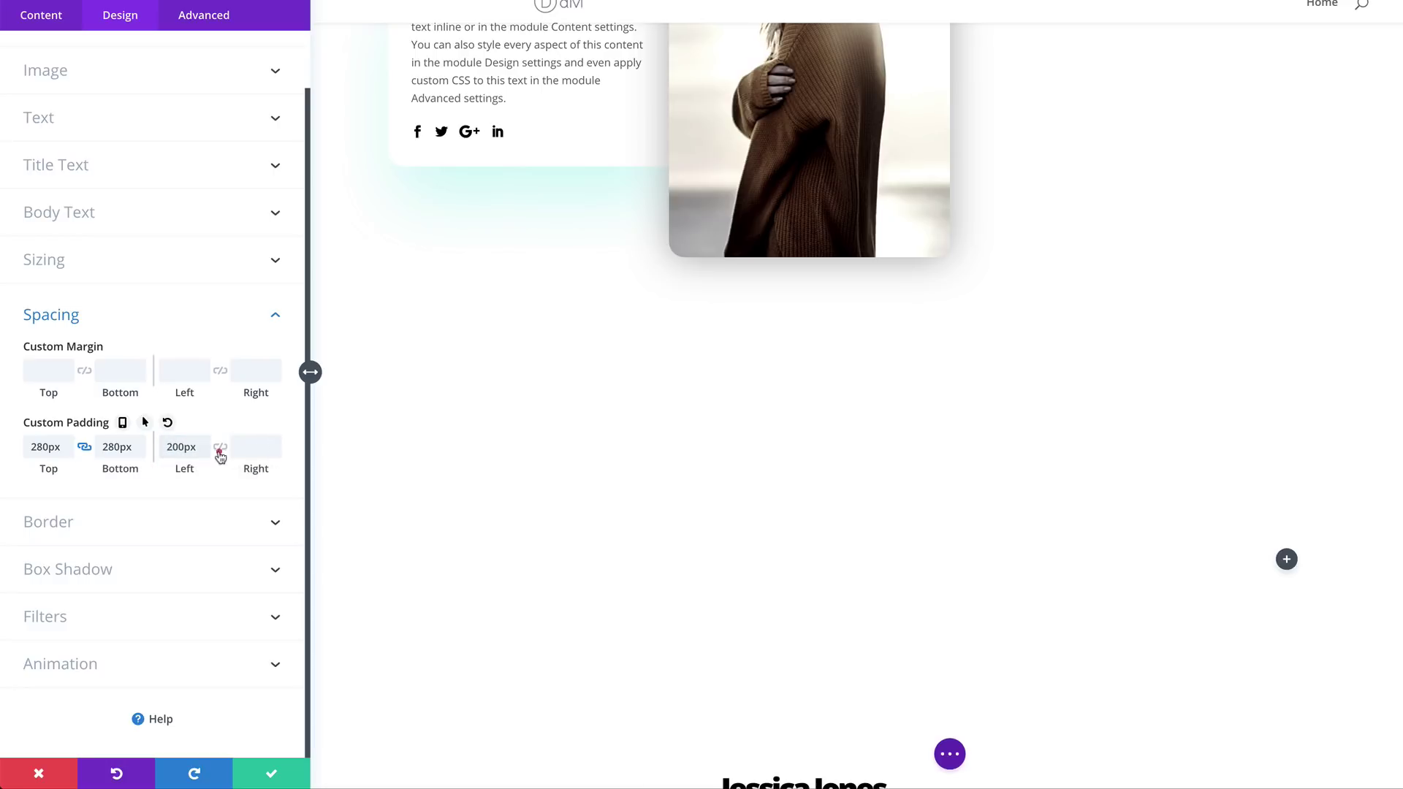
{"action": "left_click", "coordinate": [220, 448]}
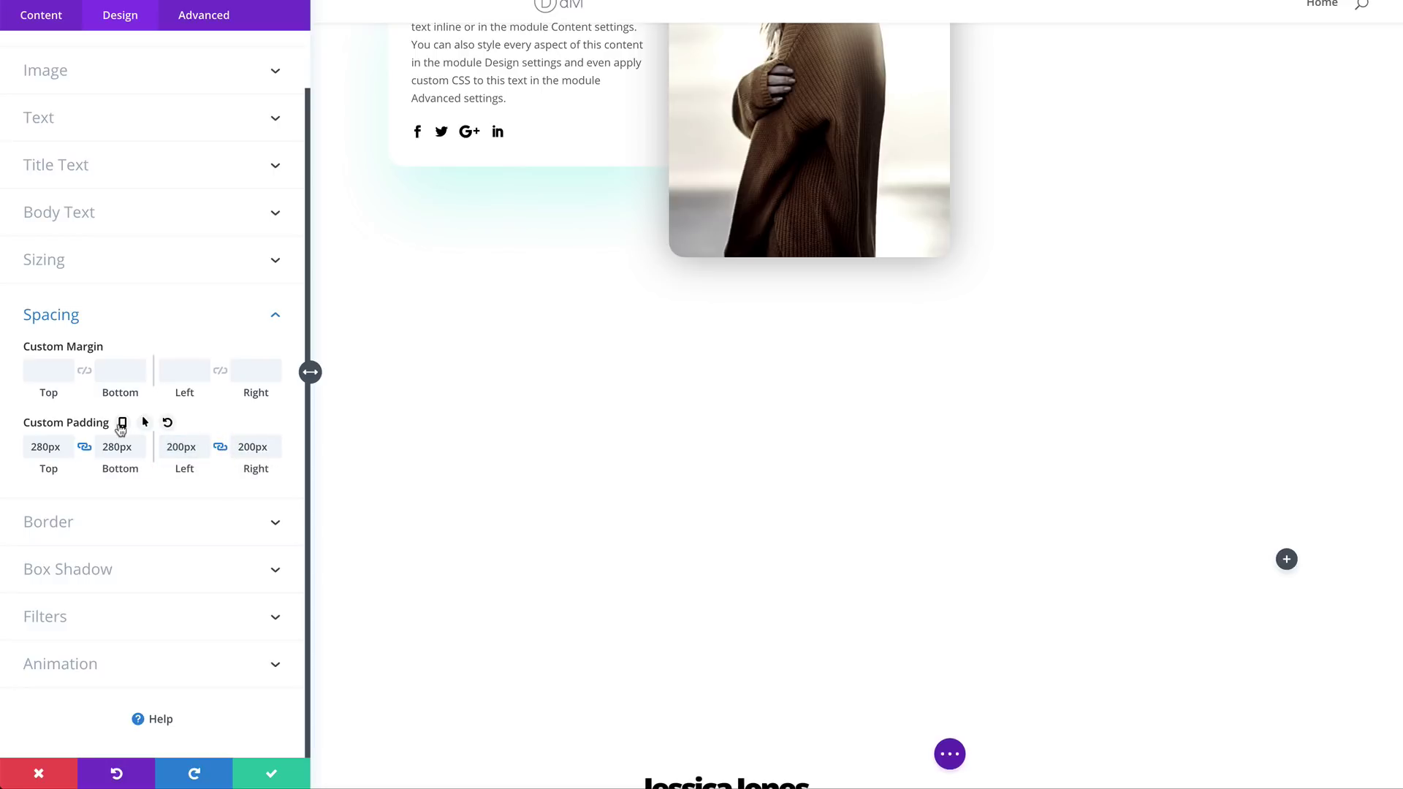
{"action": "left_click", "coordinate": [122, 422]}
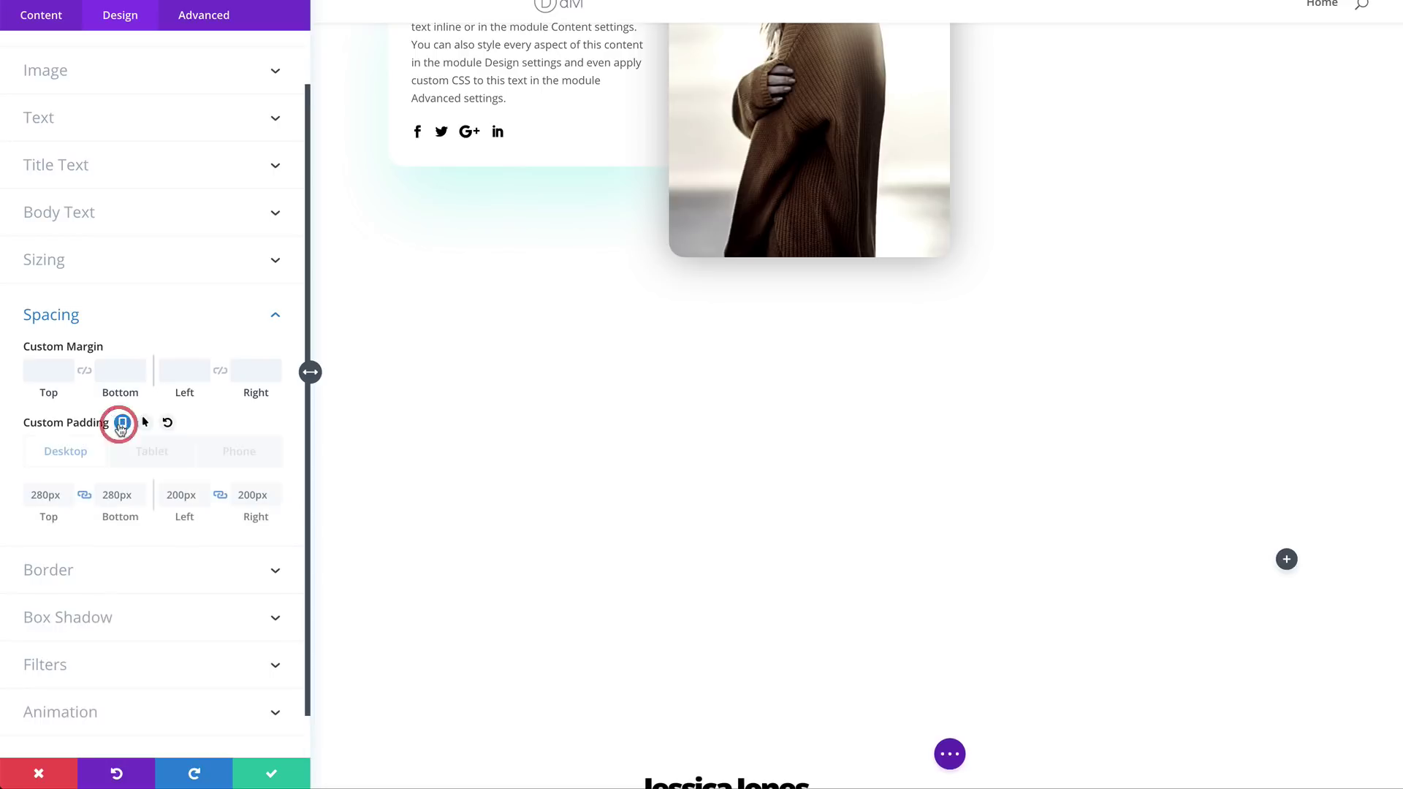
Set tablet padding to 200px top/bottom and 150px left/right.
{"action": "left_click", "coordinate": [149, 452]}
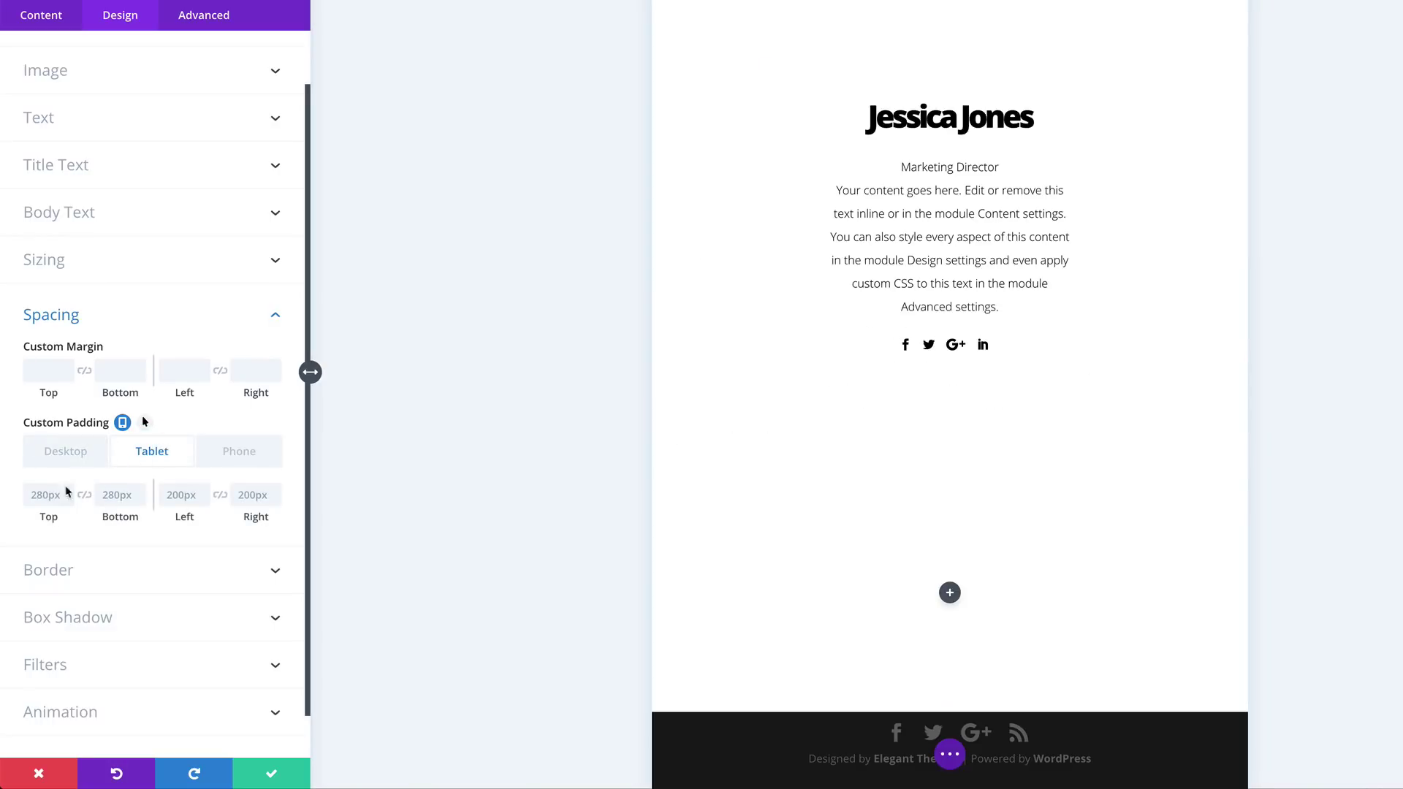
{"action": "left_click", "coordinate": [42, 496]}
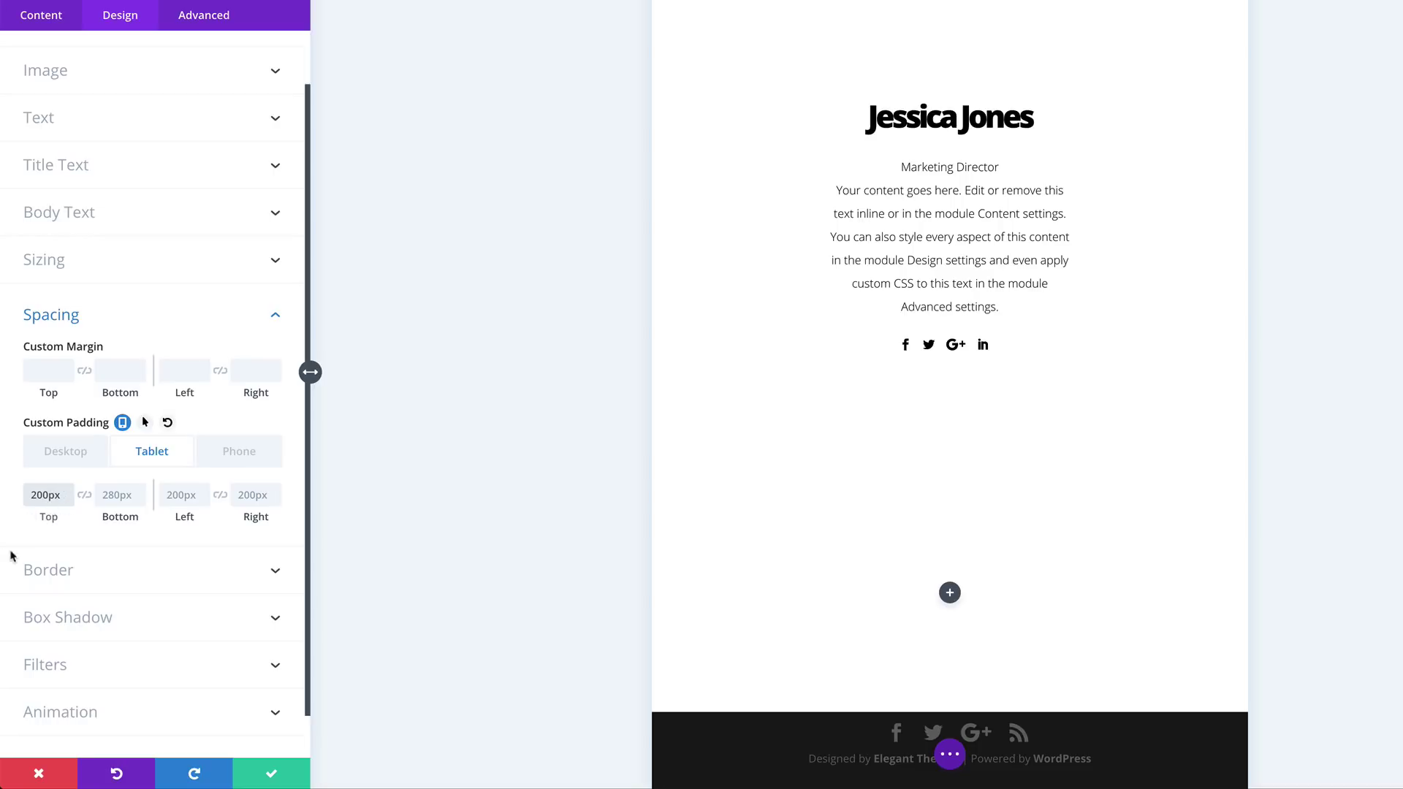
{"action": "left_click", "coordinate": [86, 496]}
{"action": "left_click", "coordinate": [173, 494]}
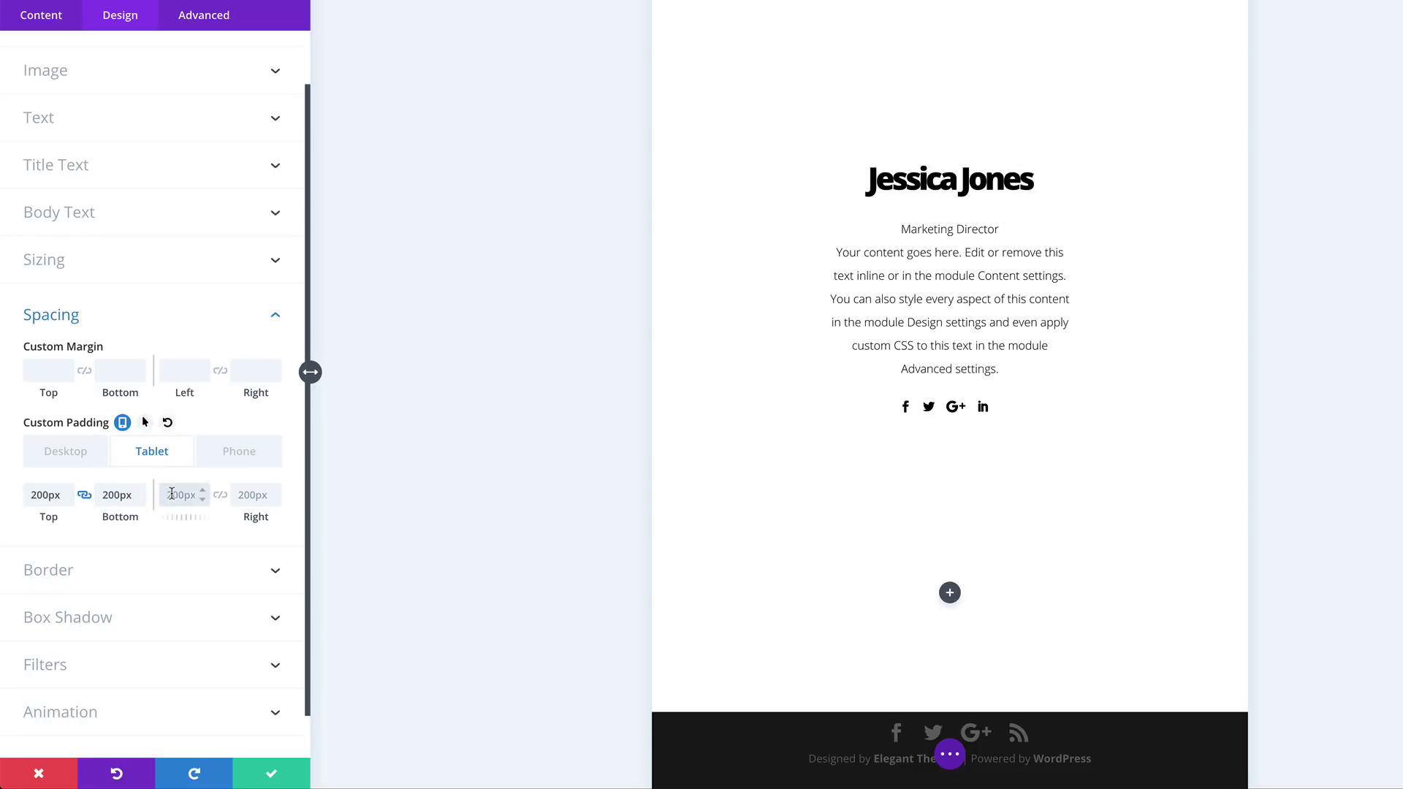
Set phone padding to 50px top/bottom and 20px left/right, then recheck tablet and desktop values.
{"action": "left_click", "coordinate": [239, 456]}
{"action": "left_click", "coordinate": [43, 497]}
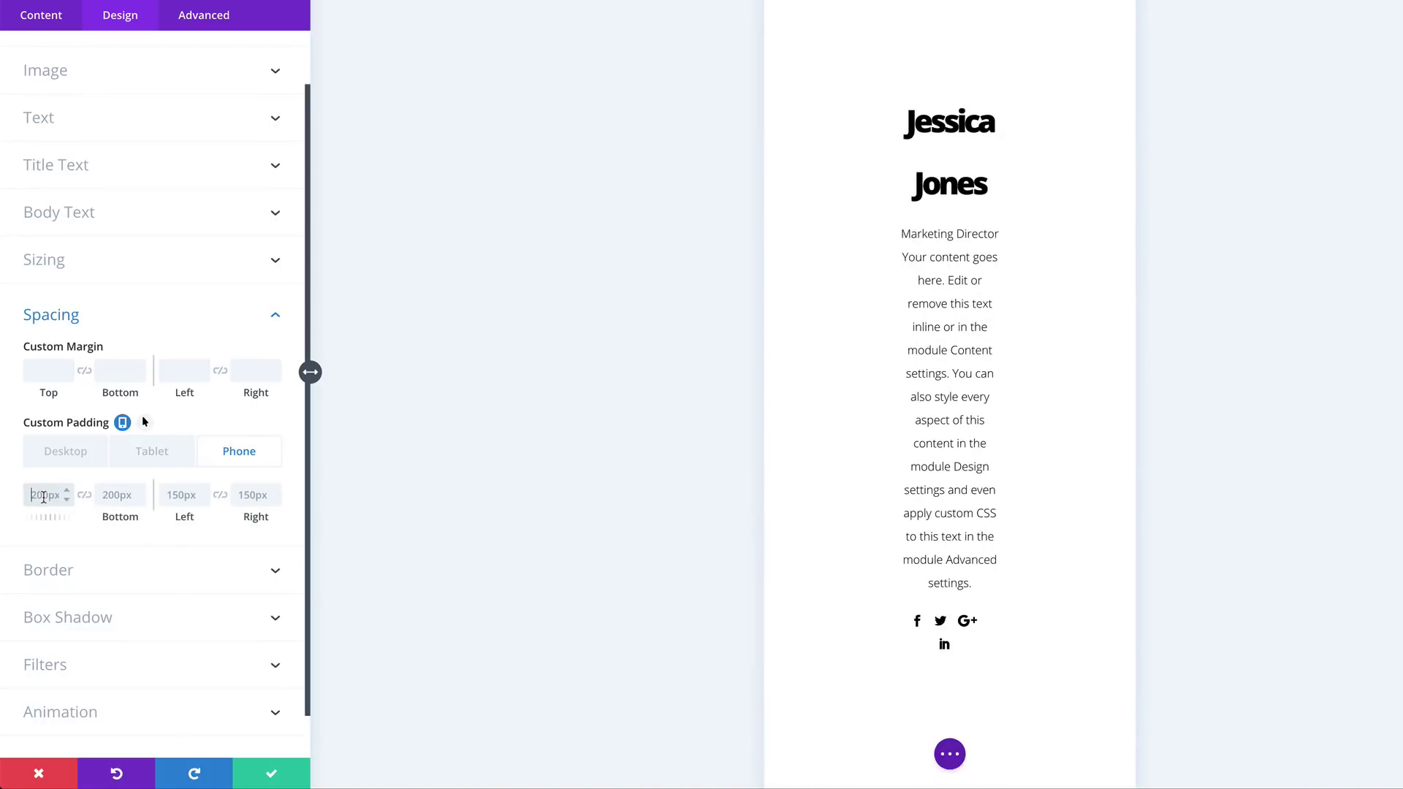
{"action": "type", "text": "50"}
{"action": "left_click", "coordinate": [183, 495]}
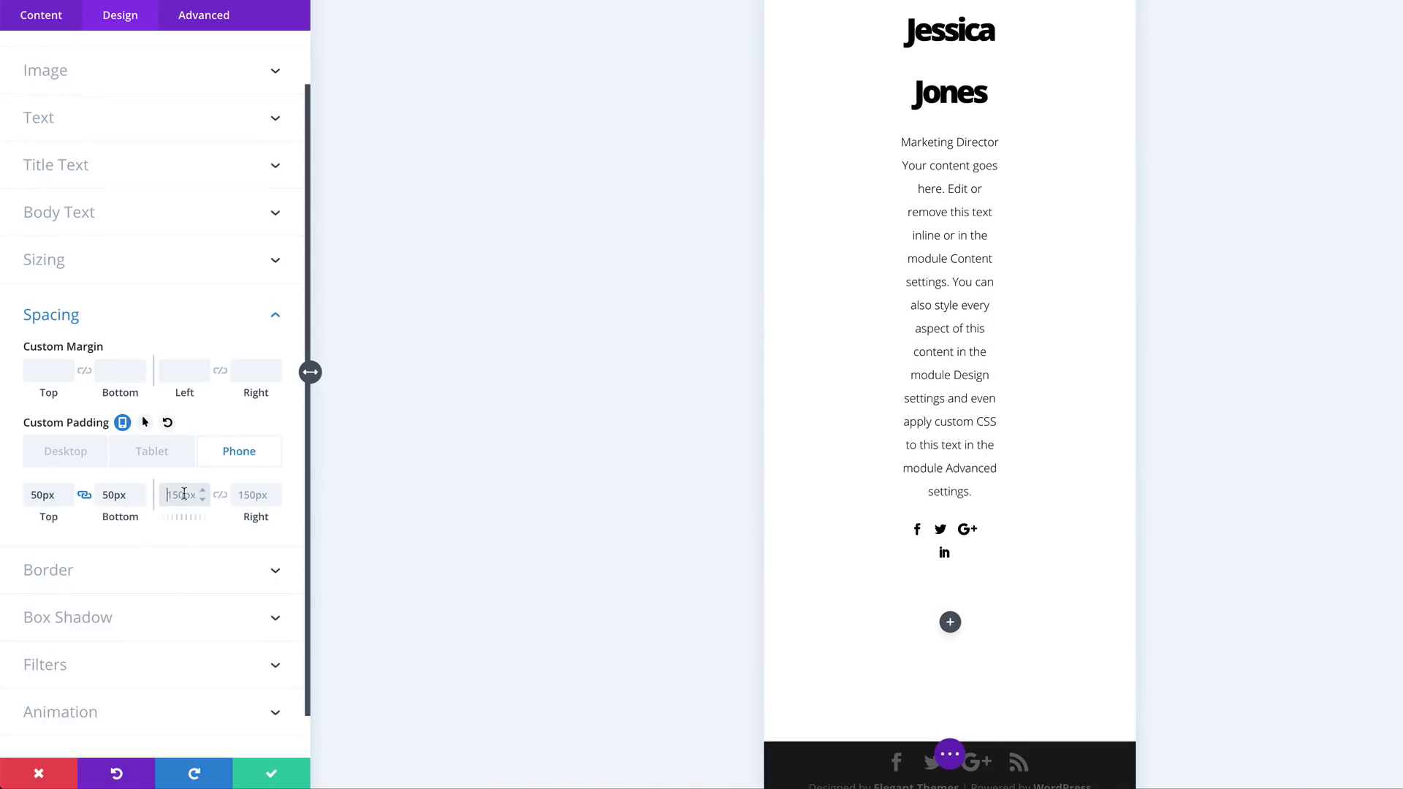
{"action": "type", "text": "20"}
{"action": "left_click", "coordinate": [220, 495]}
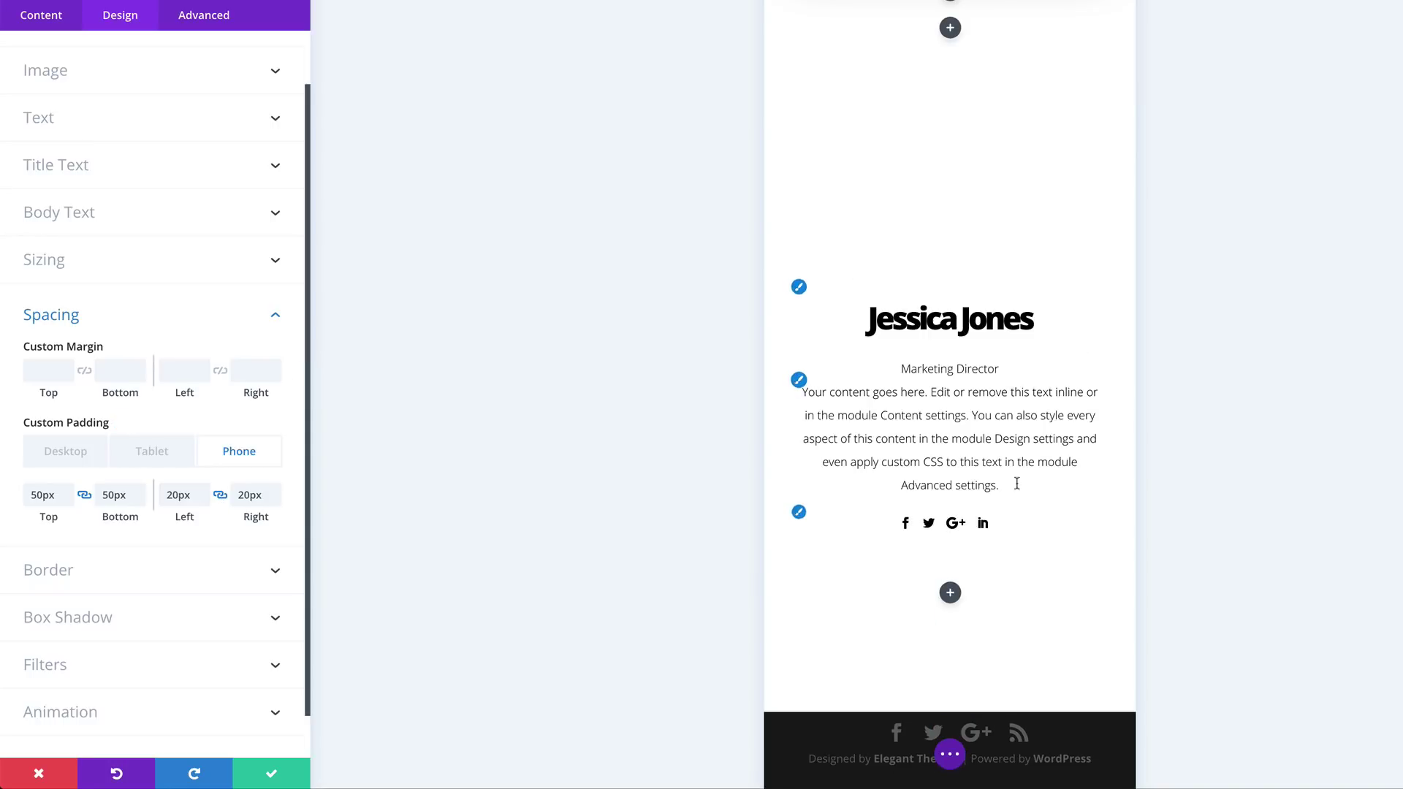
{"action": "left_click", "coordinate": [170, 454]}
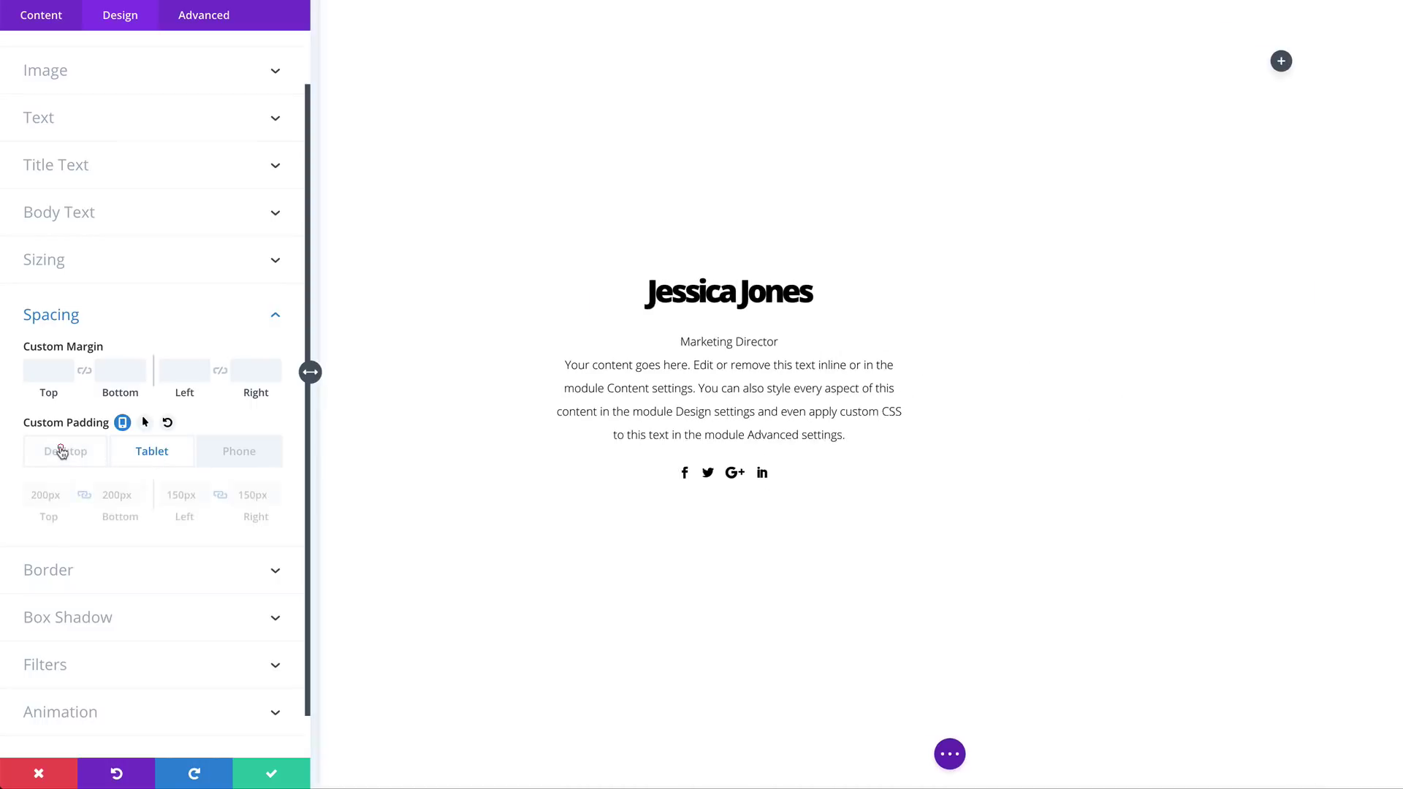
{"action": "left_click", "coordinate": [58, 451]}
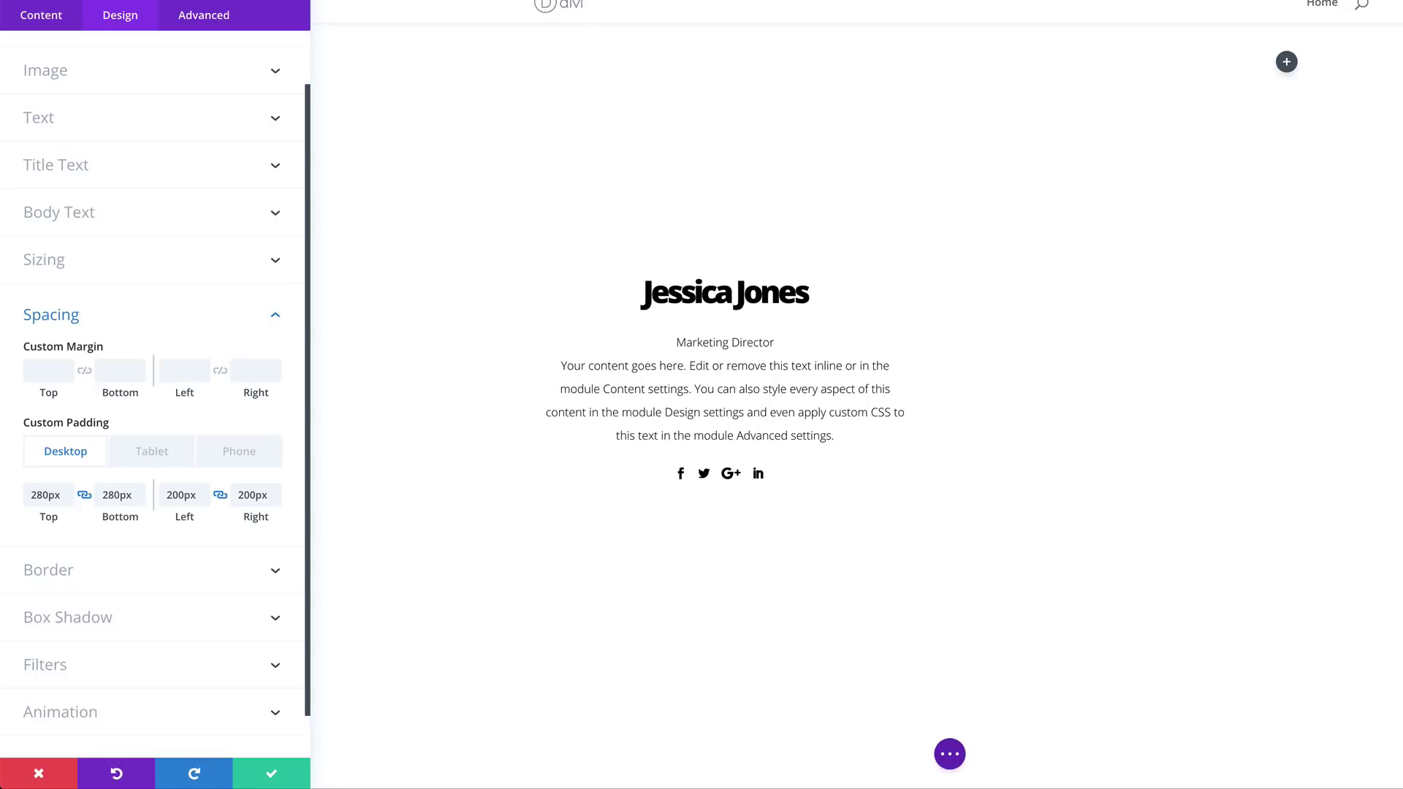
{"action": "left_click", "coordinate": [147, 570]}
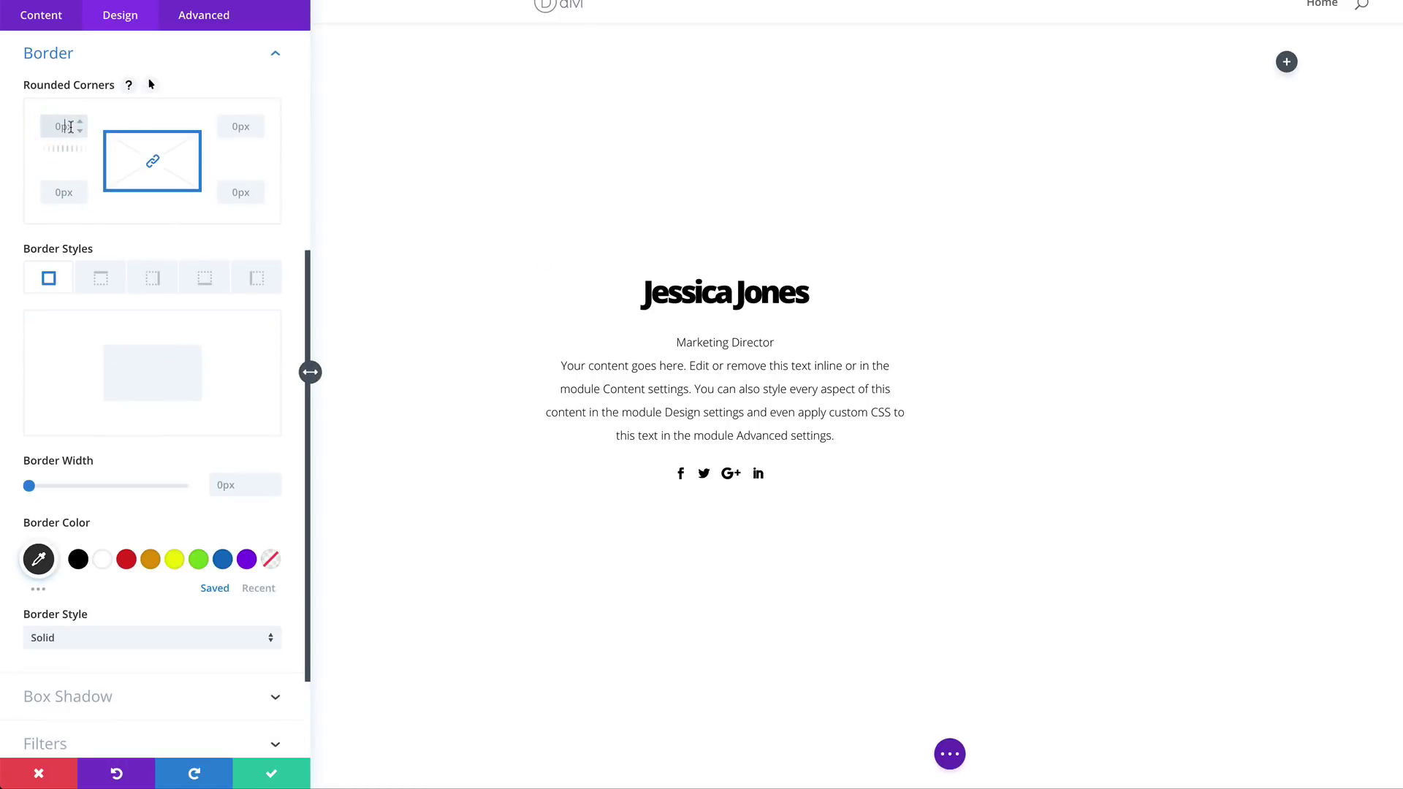
Give the card 700px rounded corners and a 2px #333333 border, then save it.
{"action": "type", "text": "700px"}
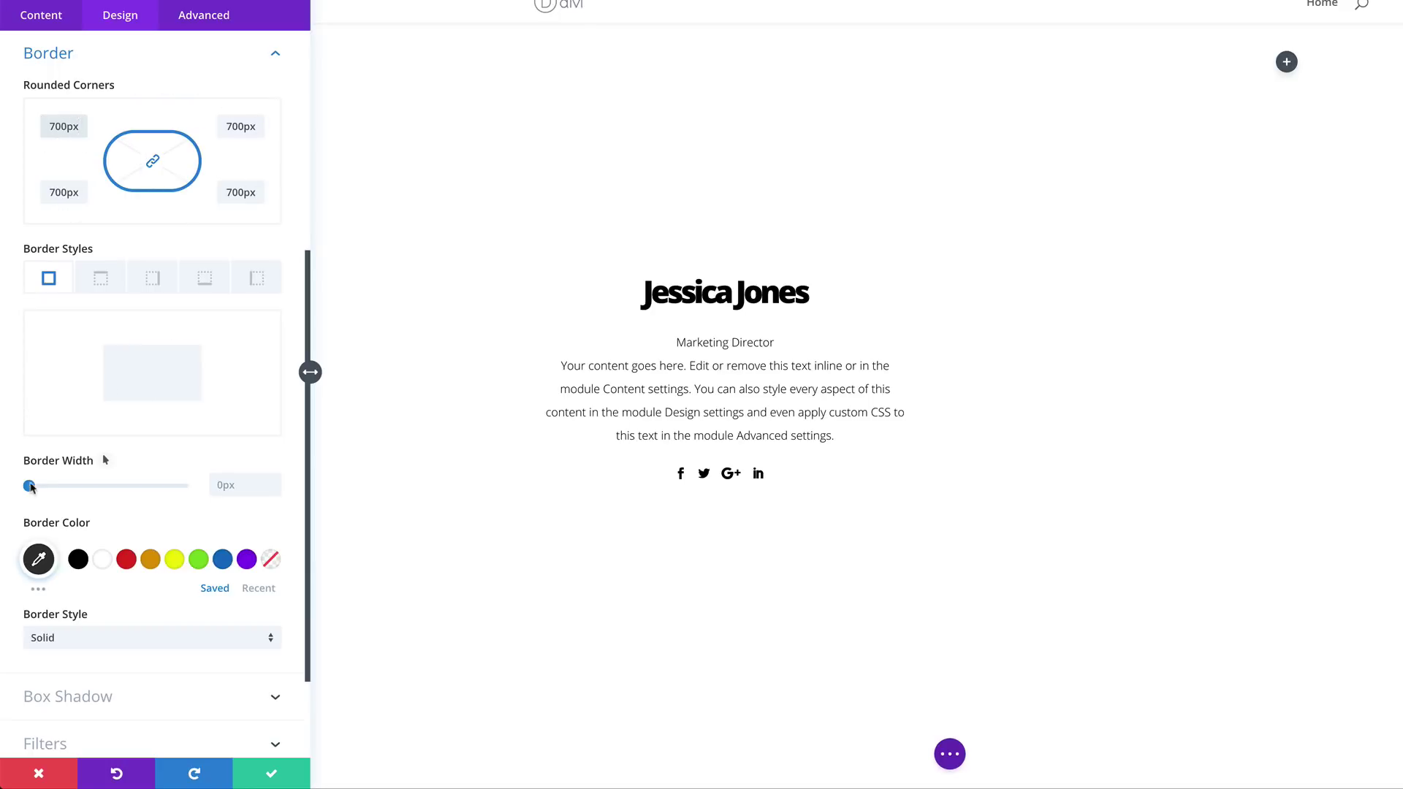
{"action": "left_click_drag", "start_coordinate": [30, 488], "coordinate": [36, 491]}
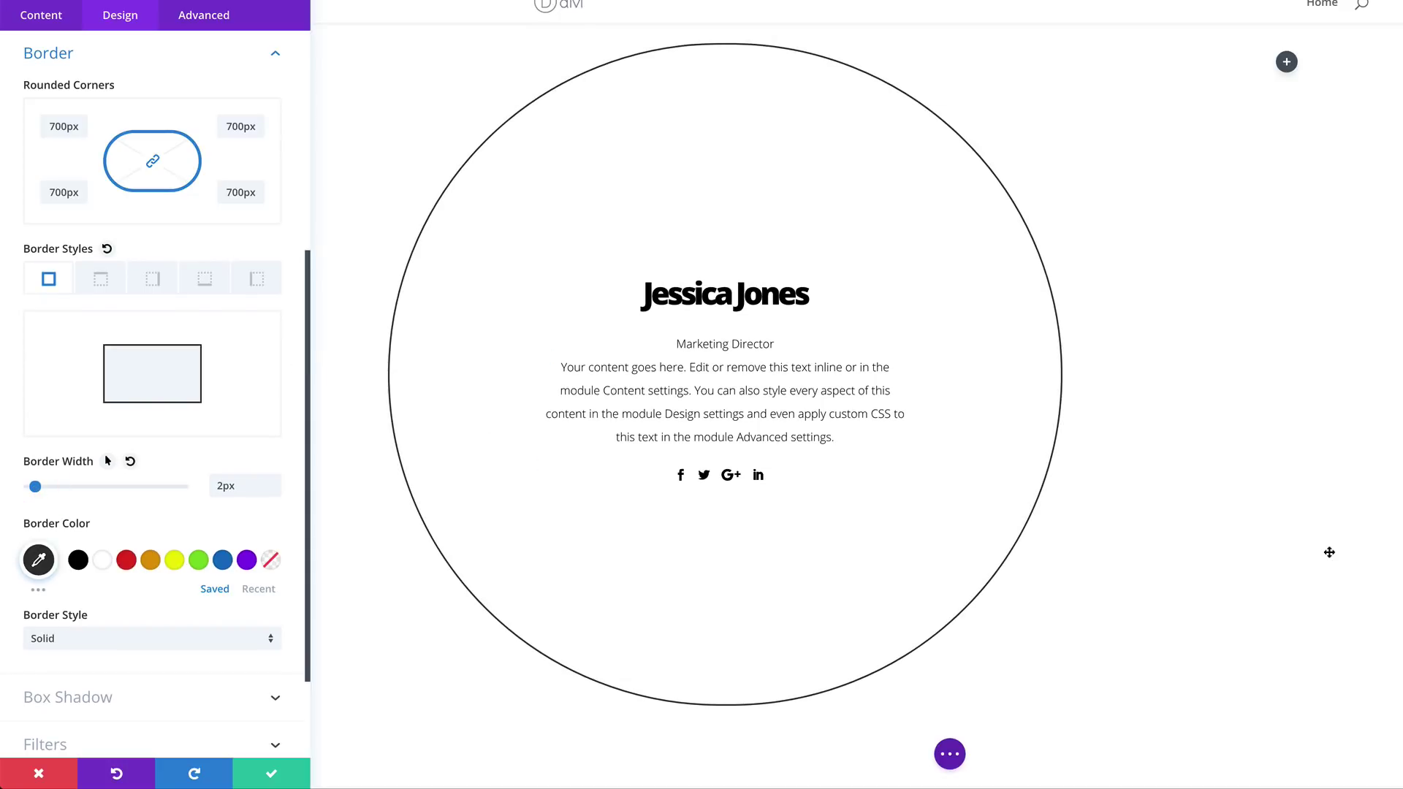
{"action": "left_click", "coordinate": [39, 560]}
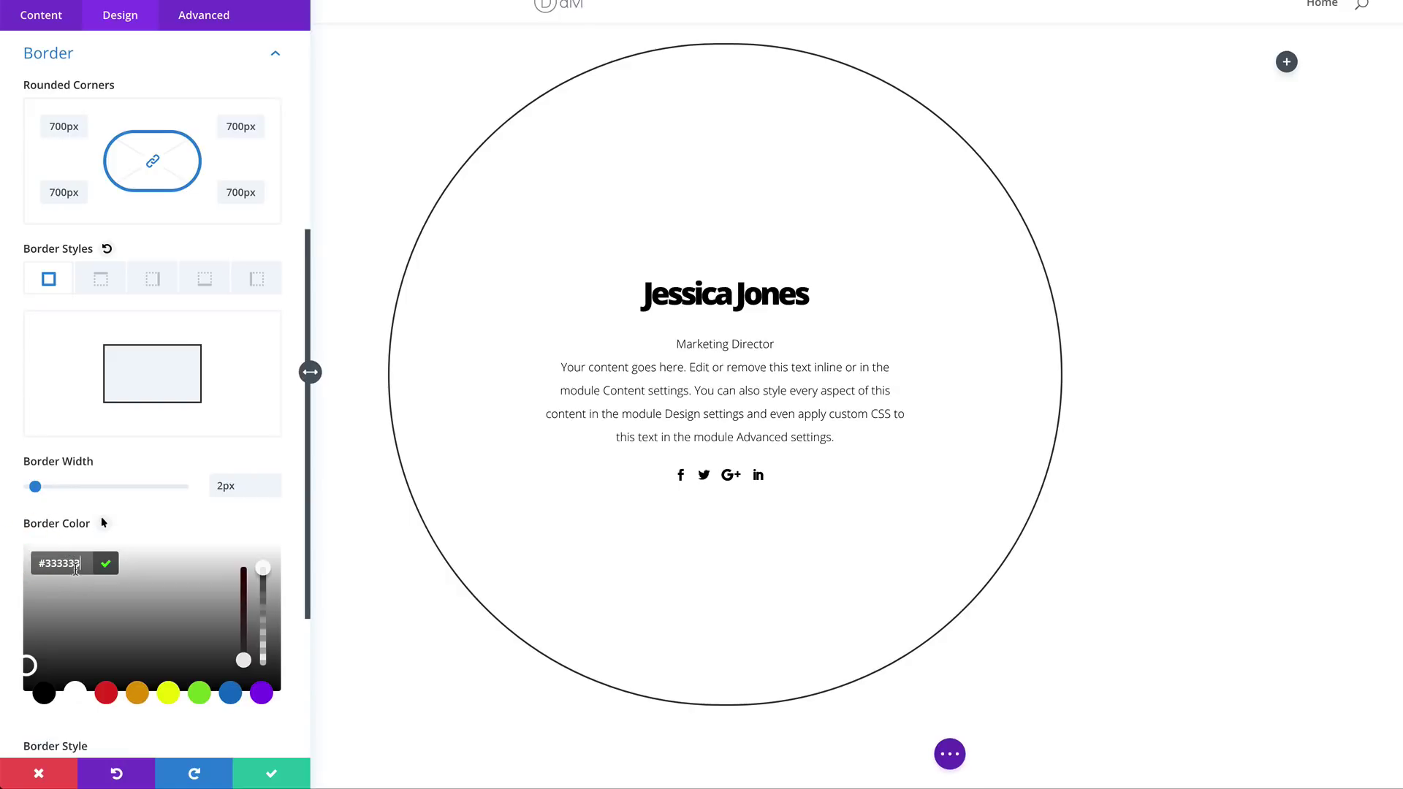
{"action": "left_click", "coordinate": [260, 774]}
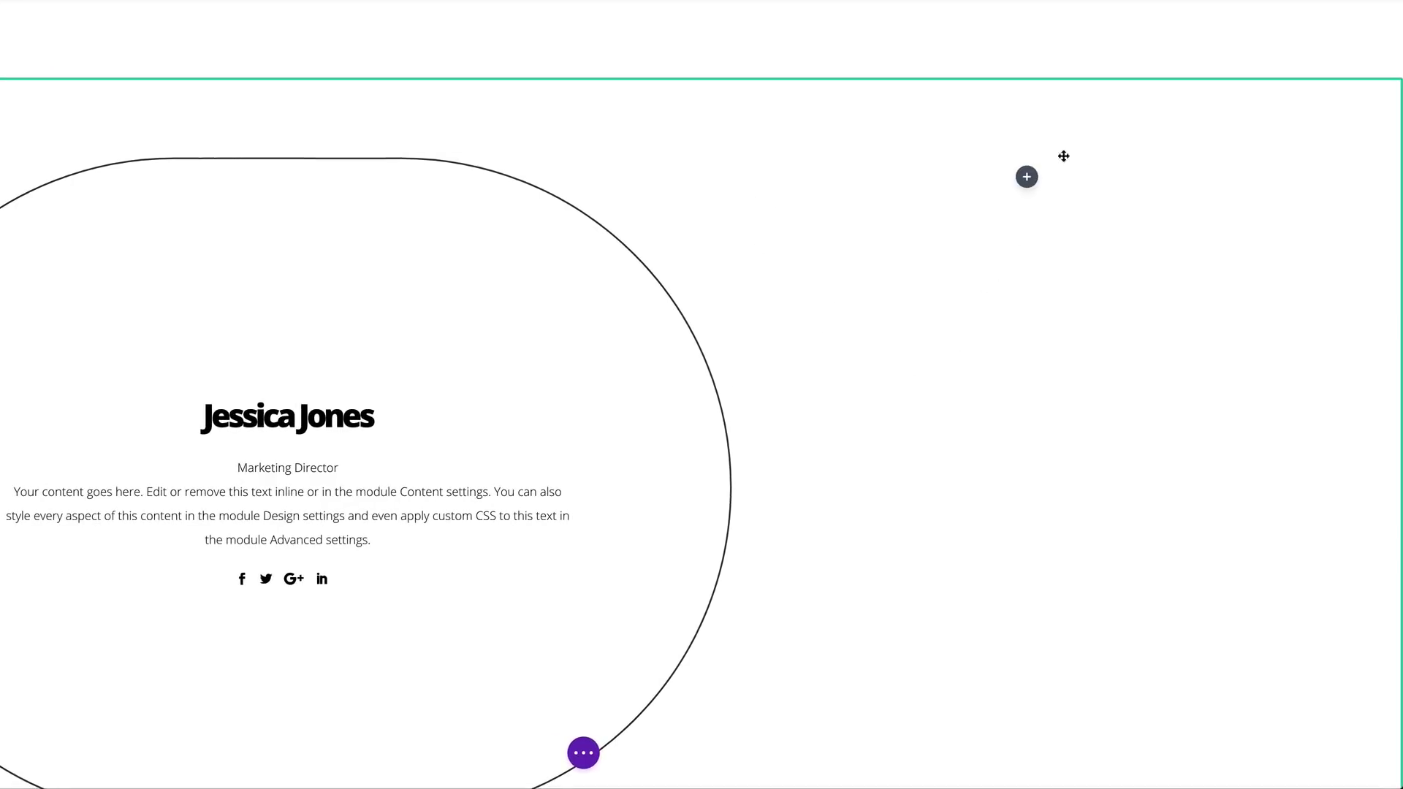
Add an Image module beside the card showing the woman-in-hat photo.
{"action": "left_click", "coordinate": [1028, 176]}
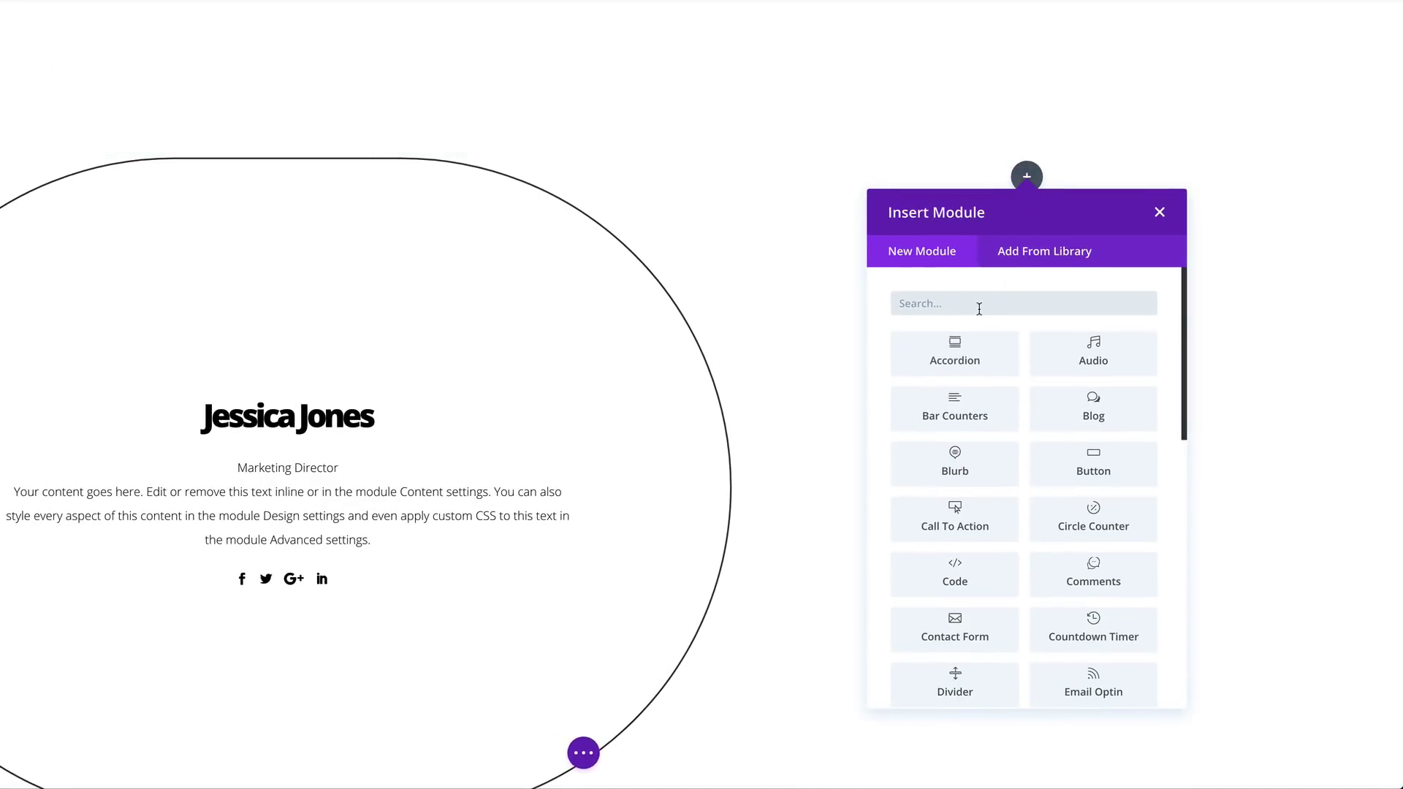
{"action": "type", "text": "imag"}
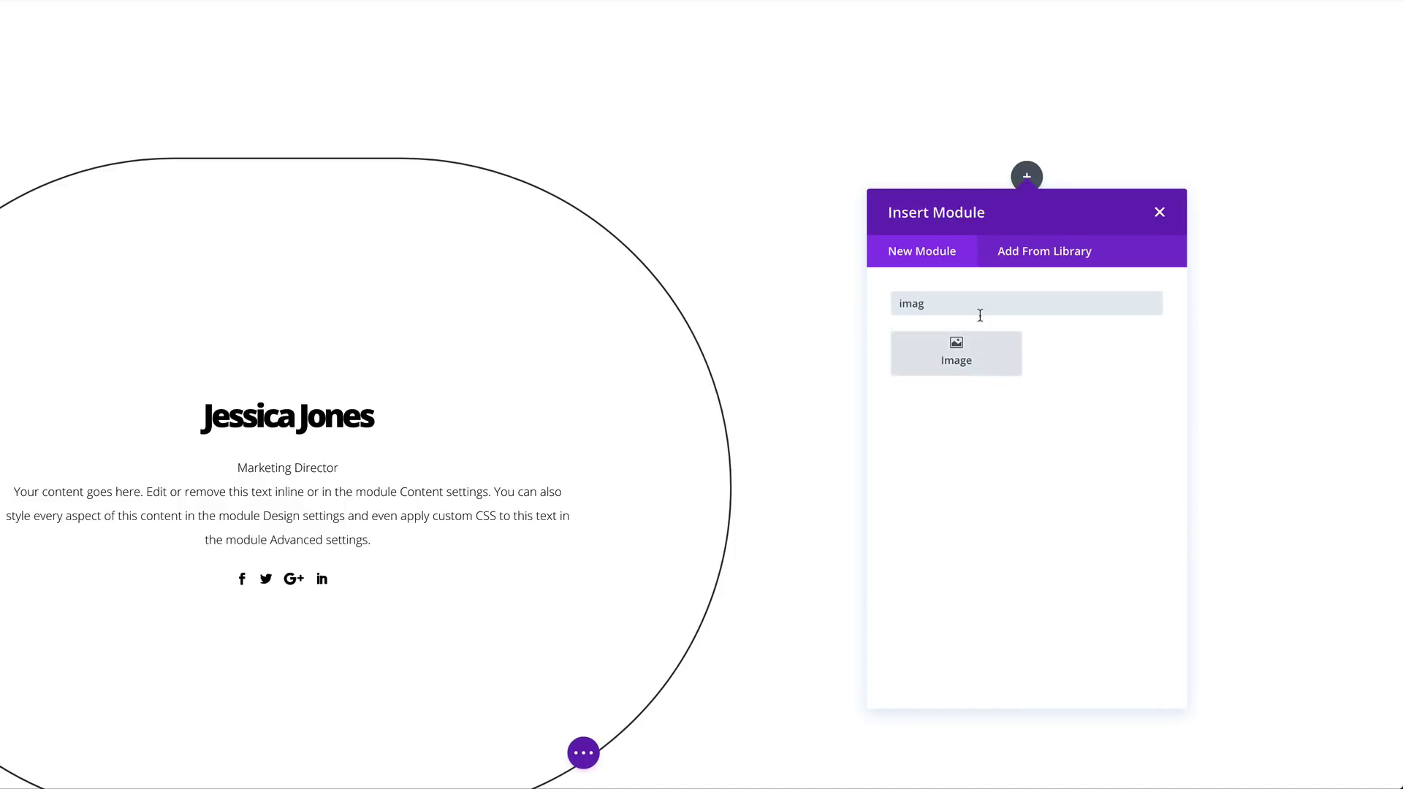
{"action": "left_click", "coordinate": [979, 351]}
{"action": "left_click", "coordinate": [38, 189]}
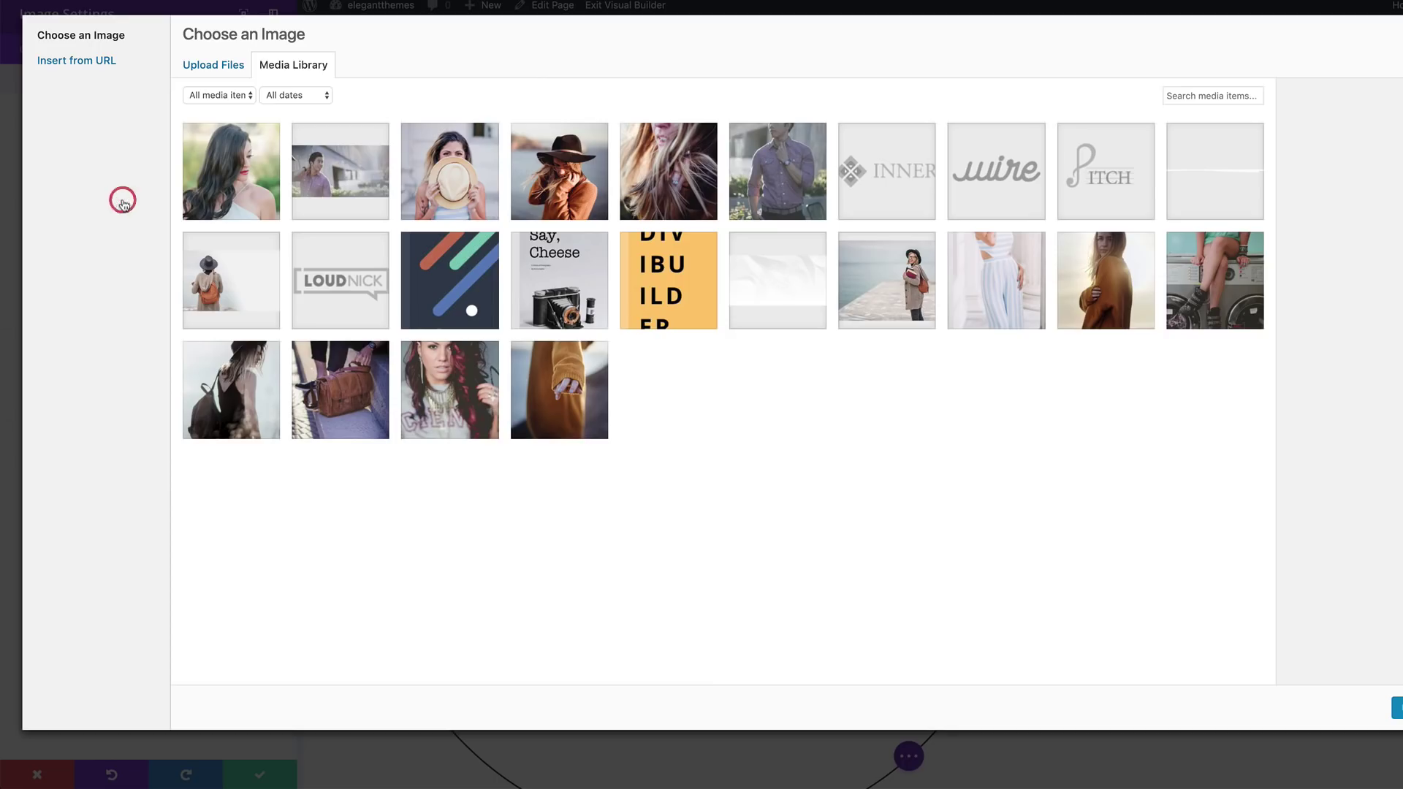
{"action": "left_click", "coordinate": [601, 180]}
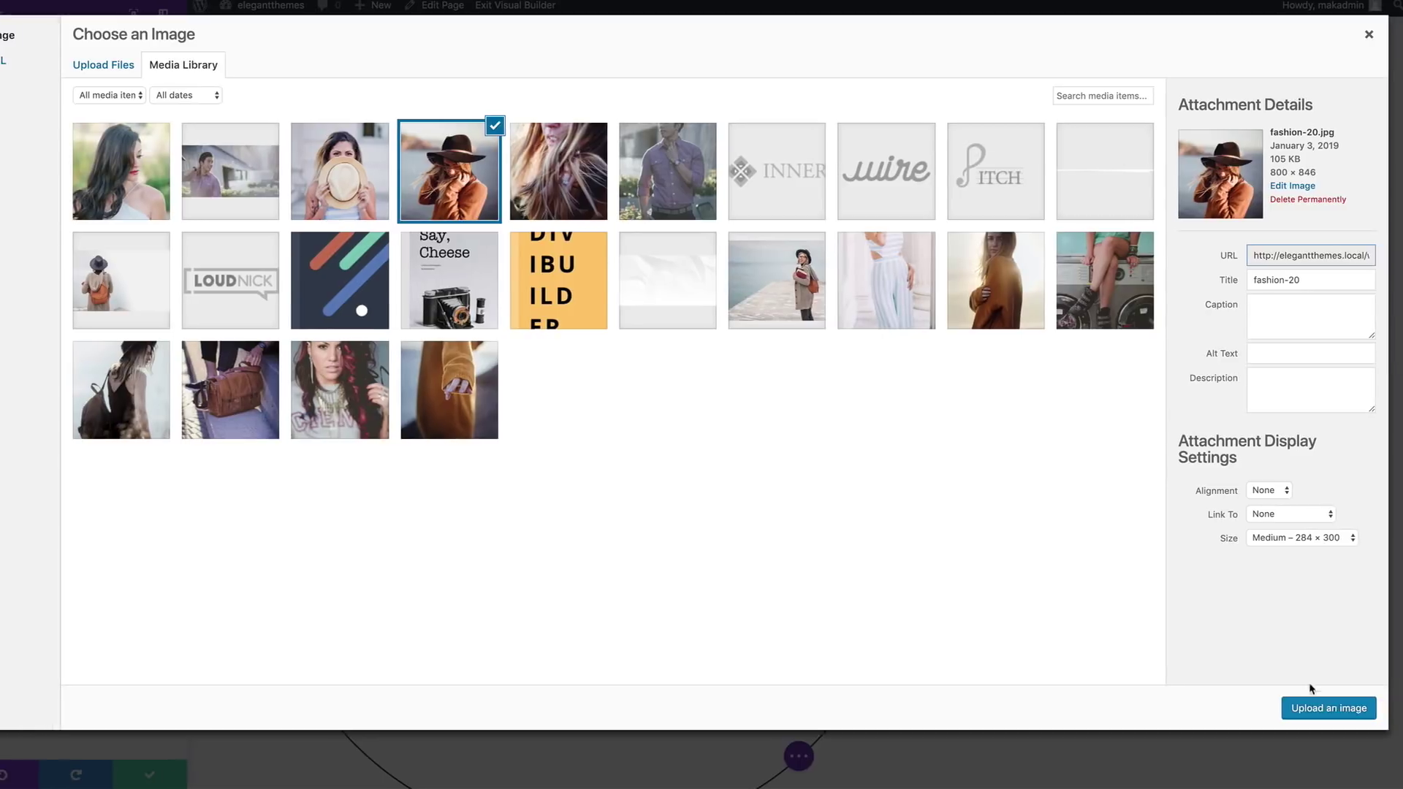
{"action": "left_click", "coordinate": [1326, 708]}
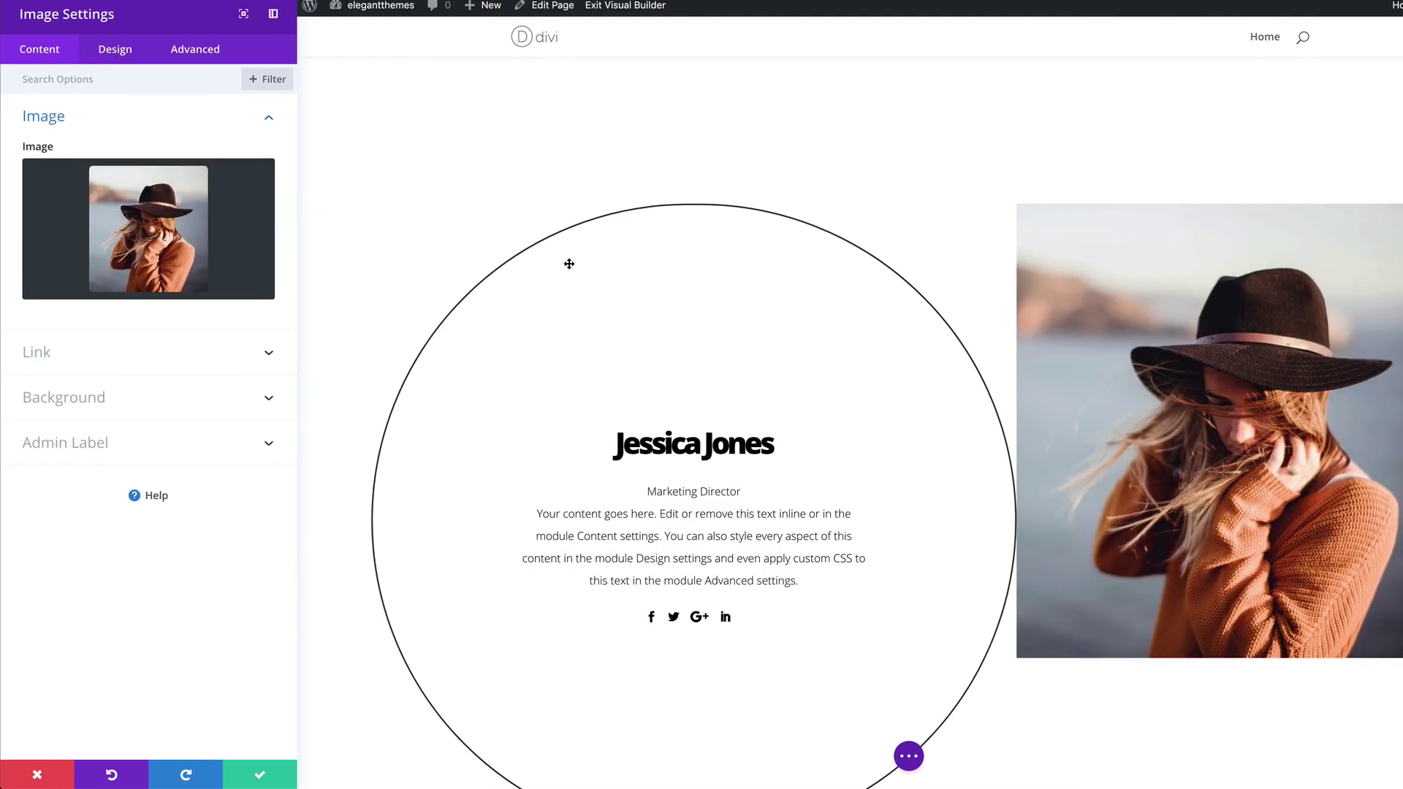
Give the image a 7vw top margin and a -5vw left margin.
{"action": "left_click", "coordinate": [117, 51]}
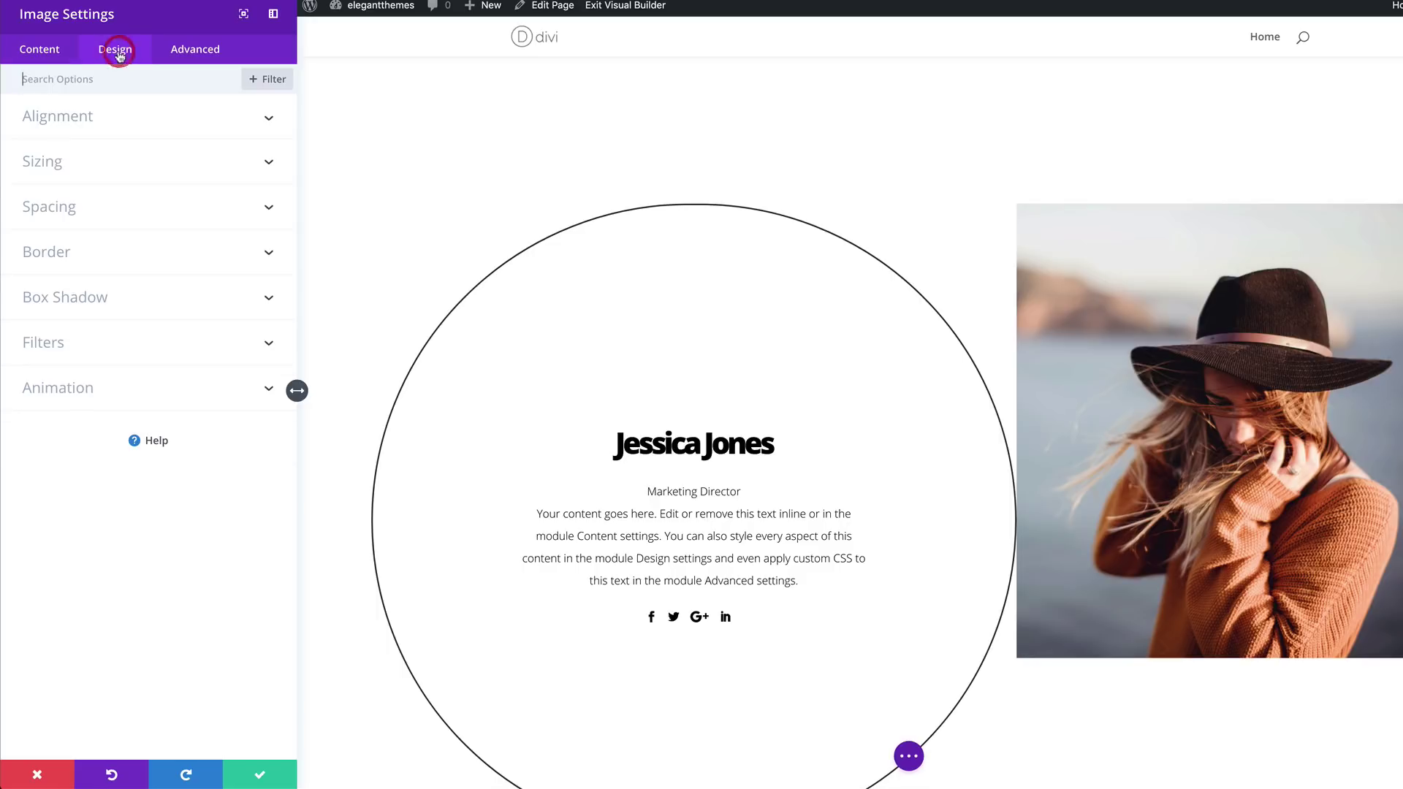
{"action": "left_click", "coordinate": [64, 211]}
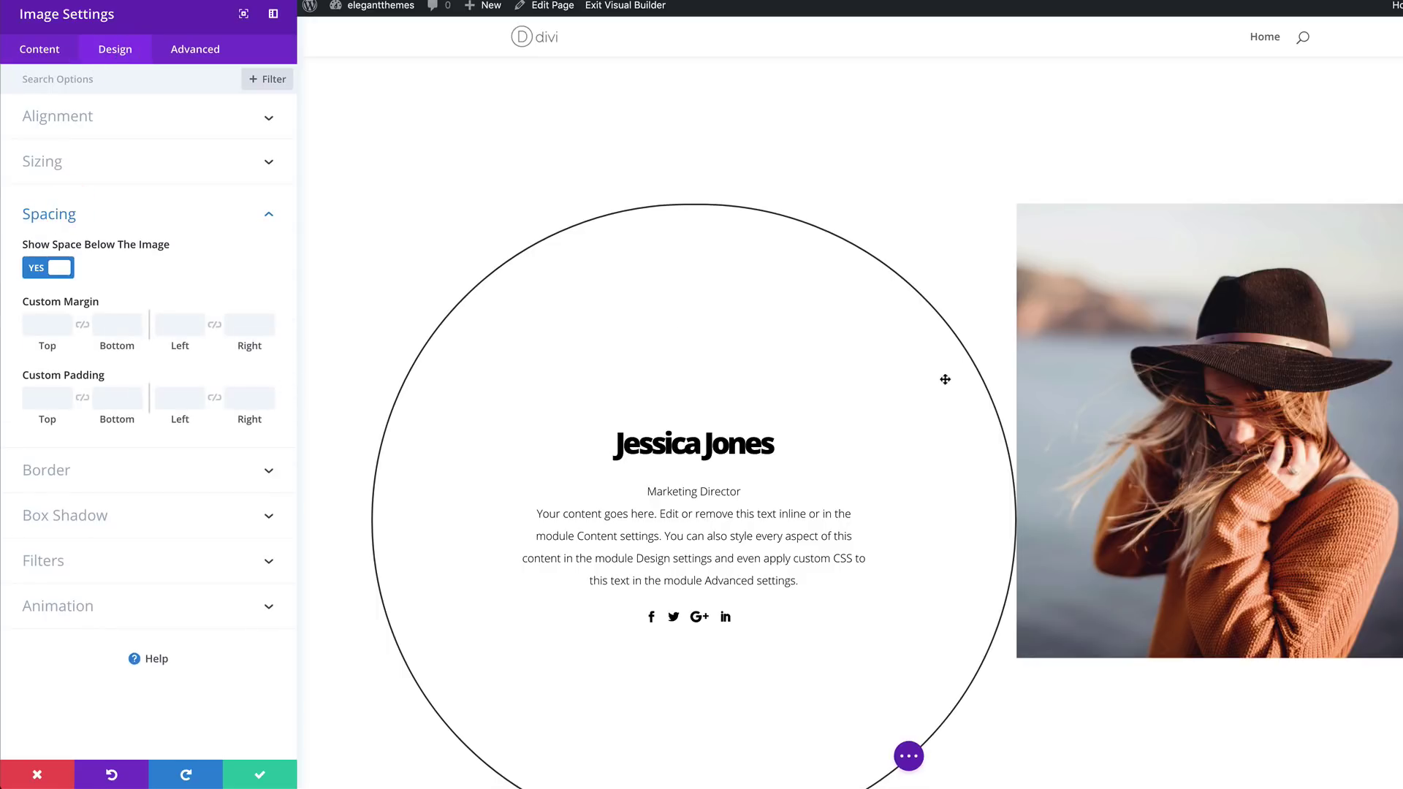
{"action": "type", "text": "7"}
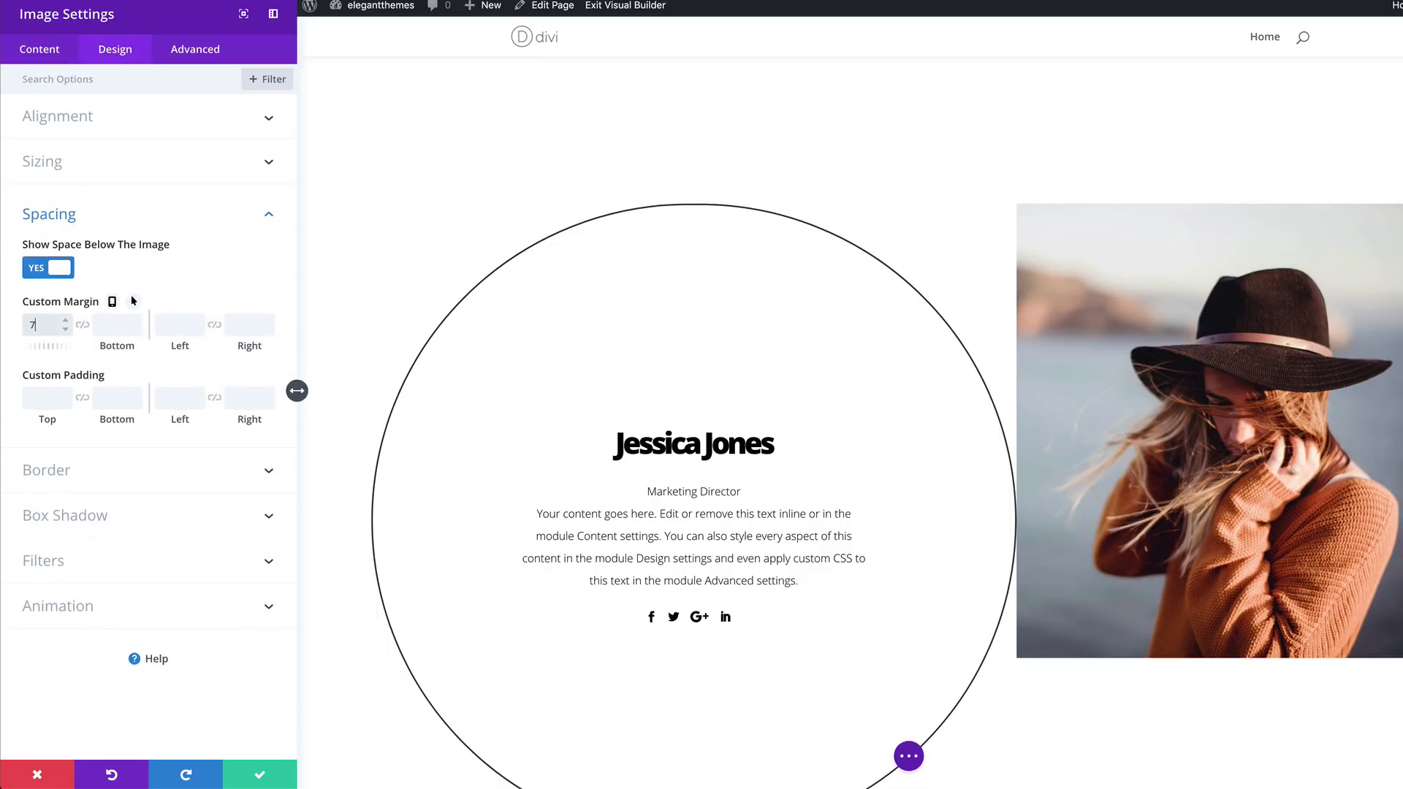
{"action": "type", "text": "pxvw"}
{"action": "left_click", "coordinate": [173, 325]}
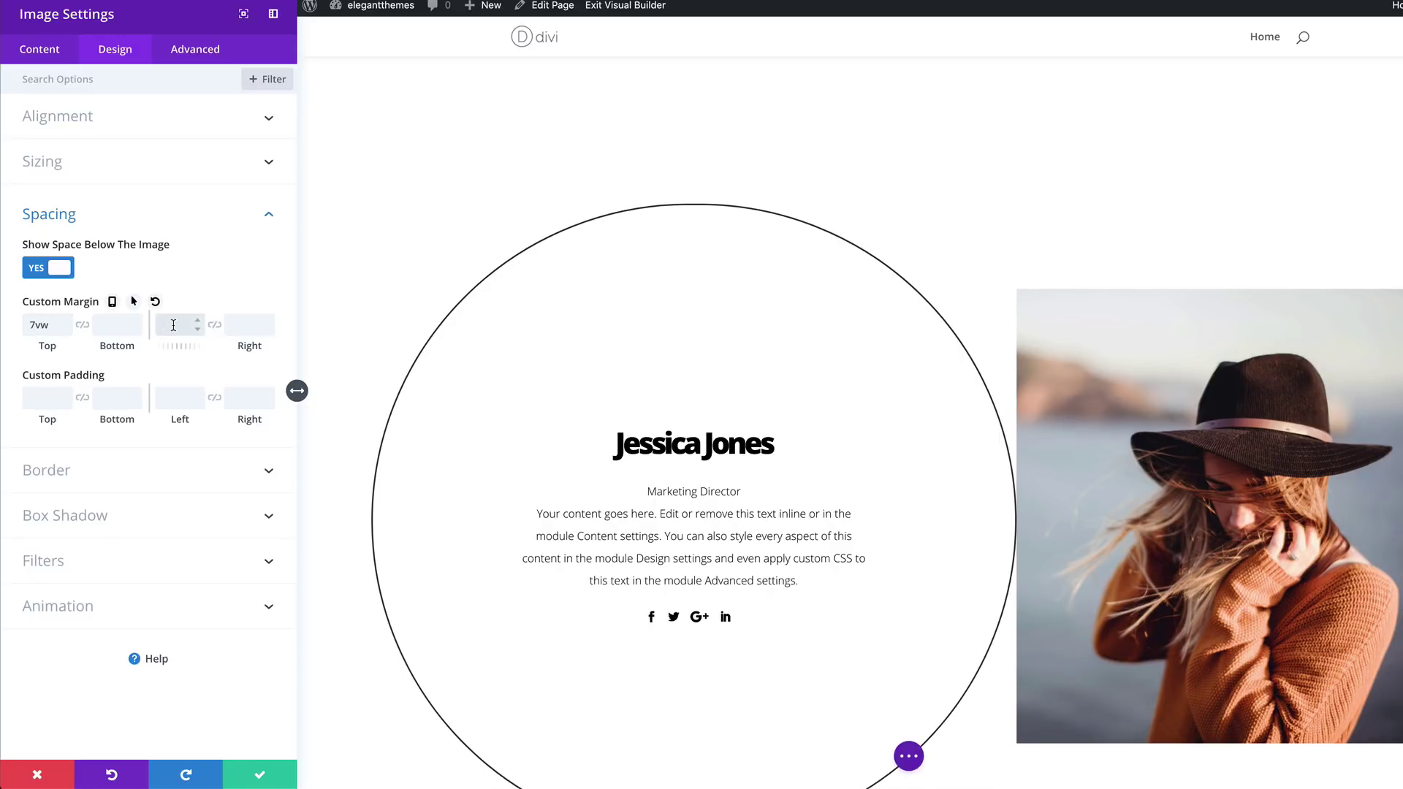
{"action": "type", "text": "-5vw"}
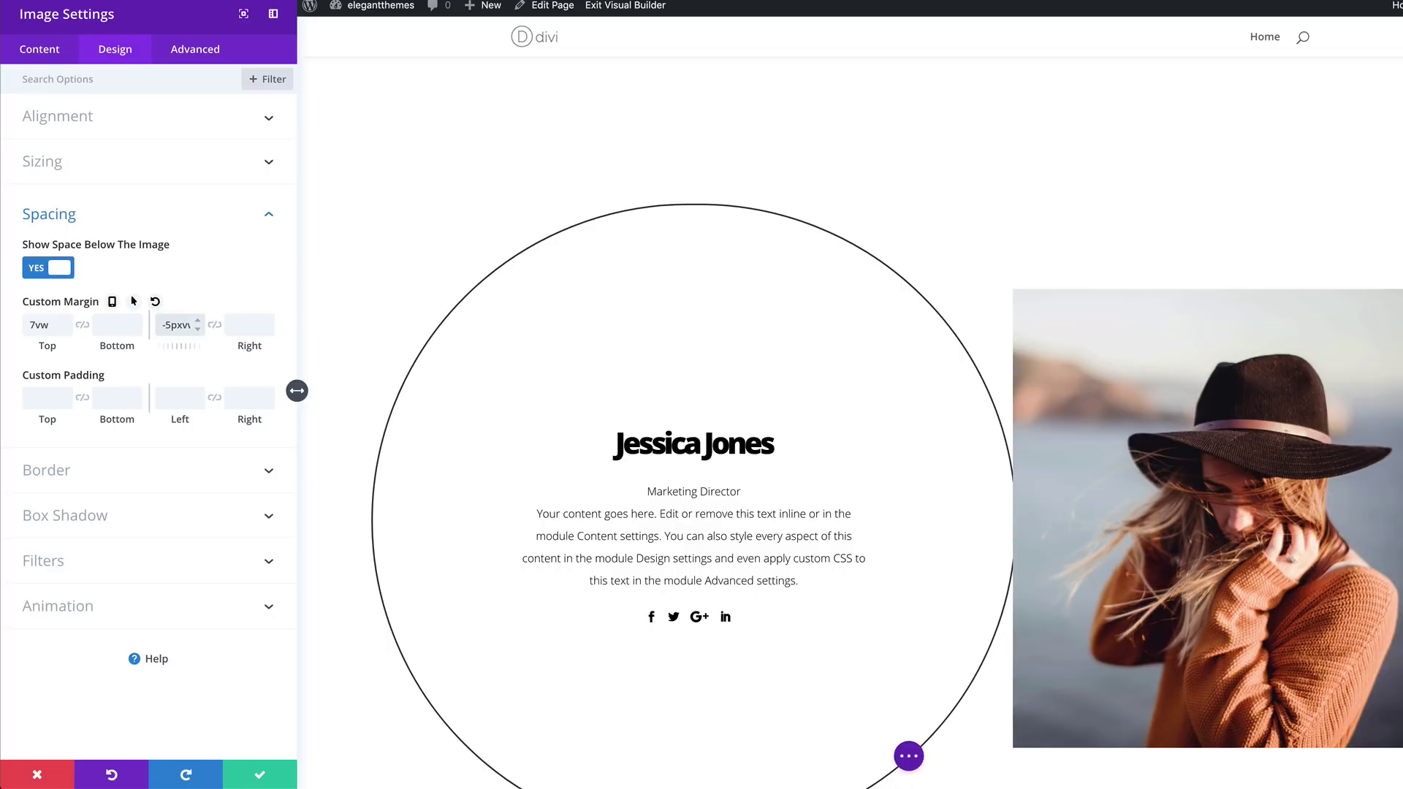
Round the photo with 1000px corners and apply the soft box shadow preset.
{"action": "left_click", "coordinate": [62, 470]}
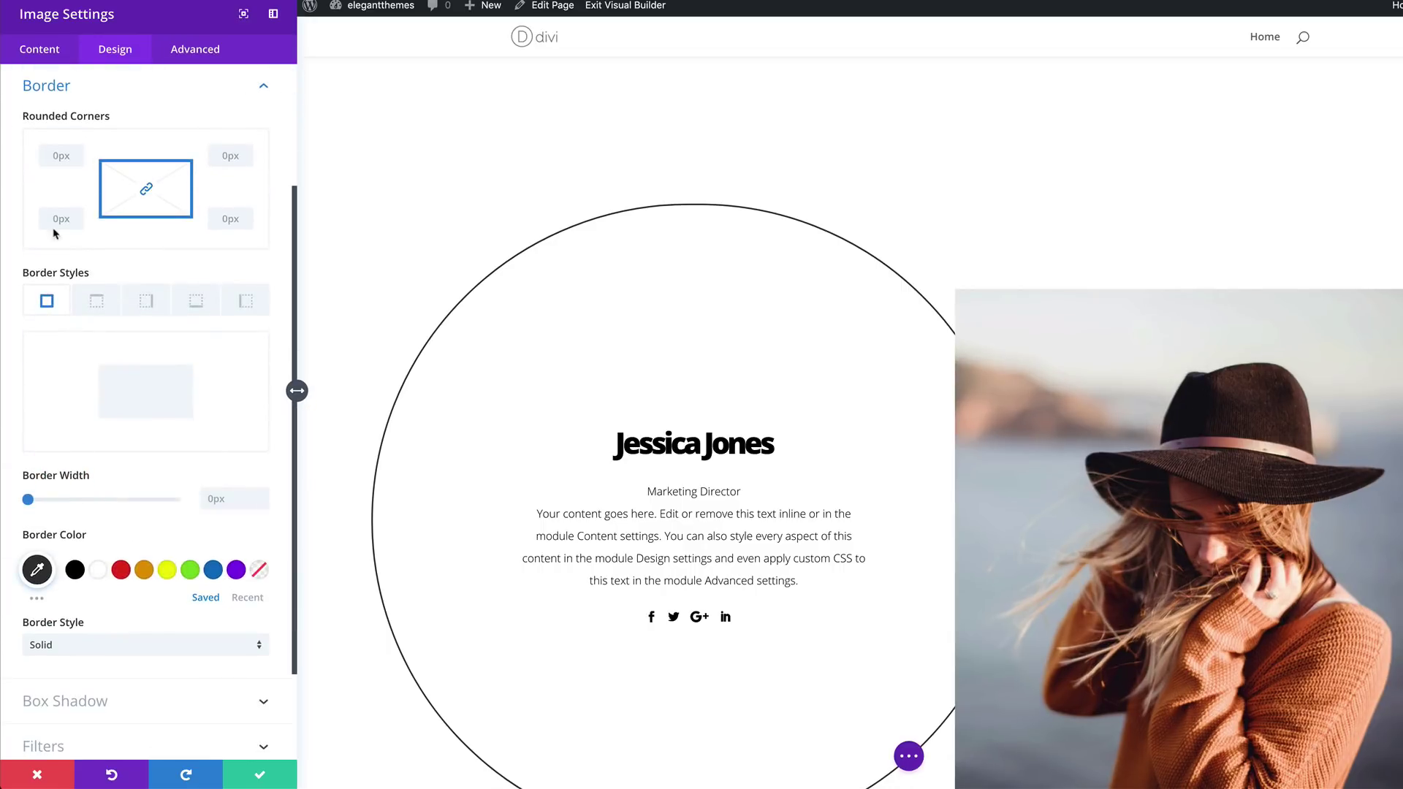
{"action": "left_click", "coordinate": [54, 155]}
{"action": "type", "text": "1"}
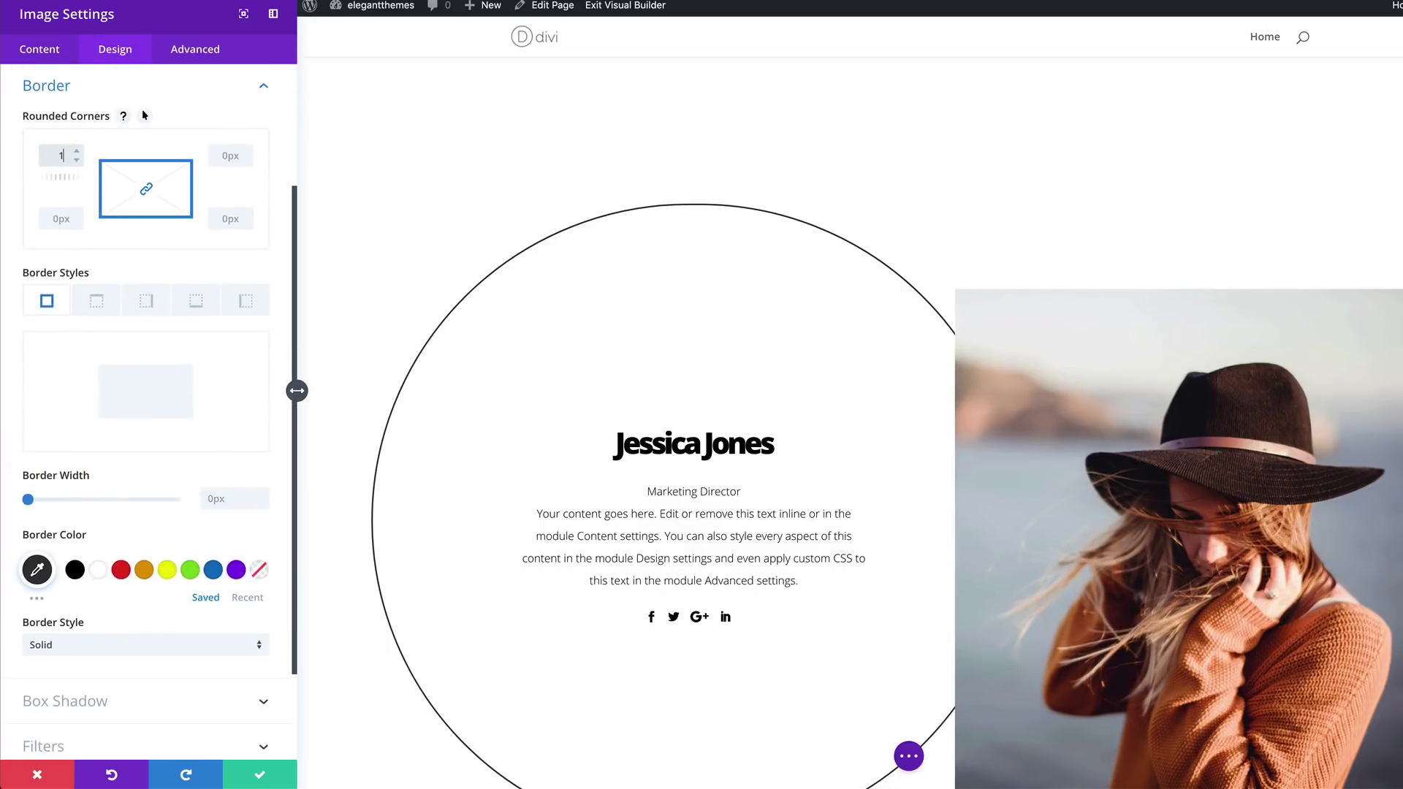
{"action": "type", "text": "000p›"}
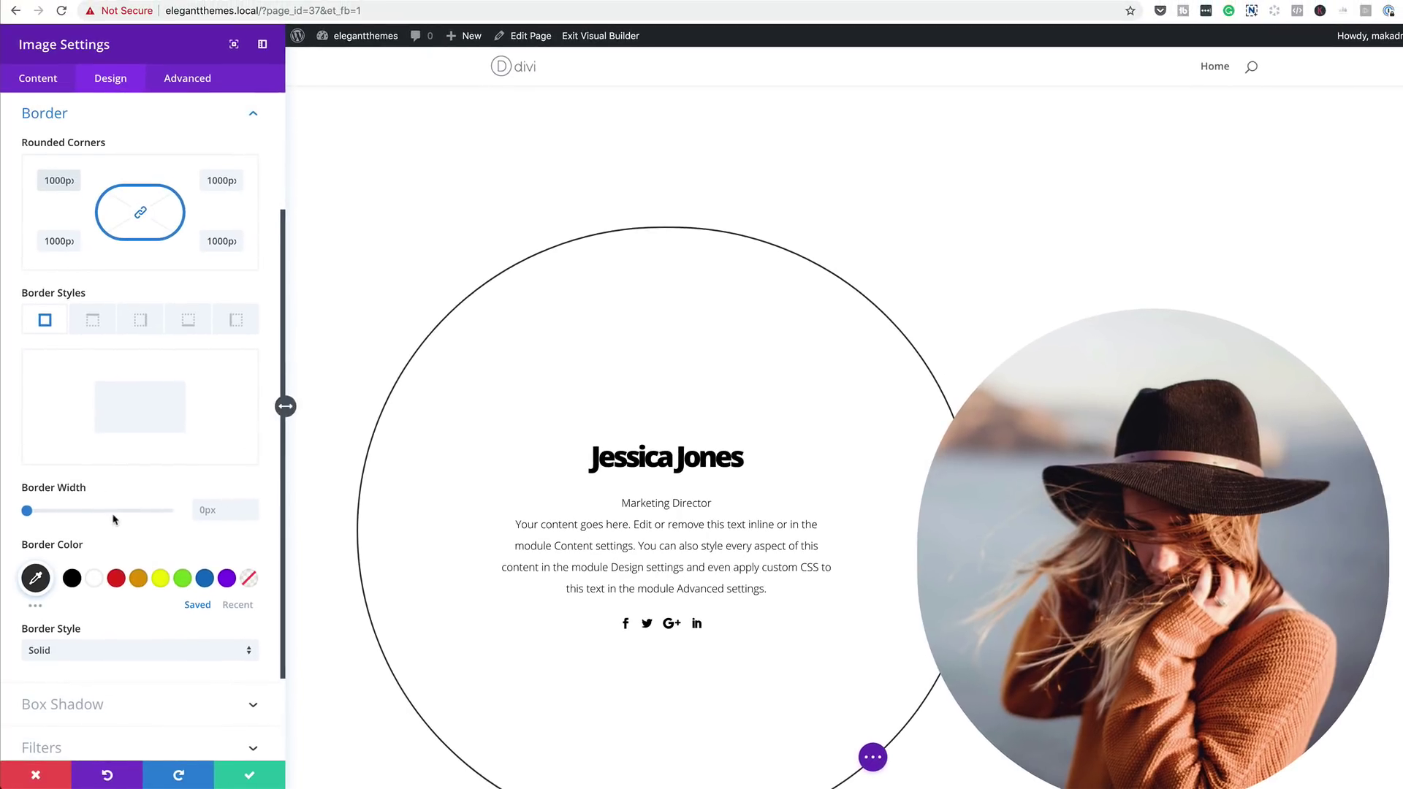
{"action": "scroll", "coordinate": [123, 429], "scroll_direction": "down", "scroll_amount": 3}
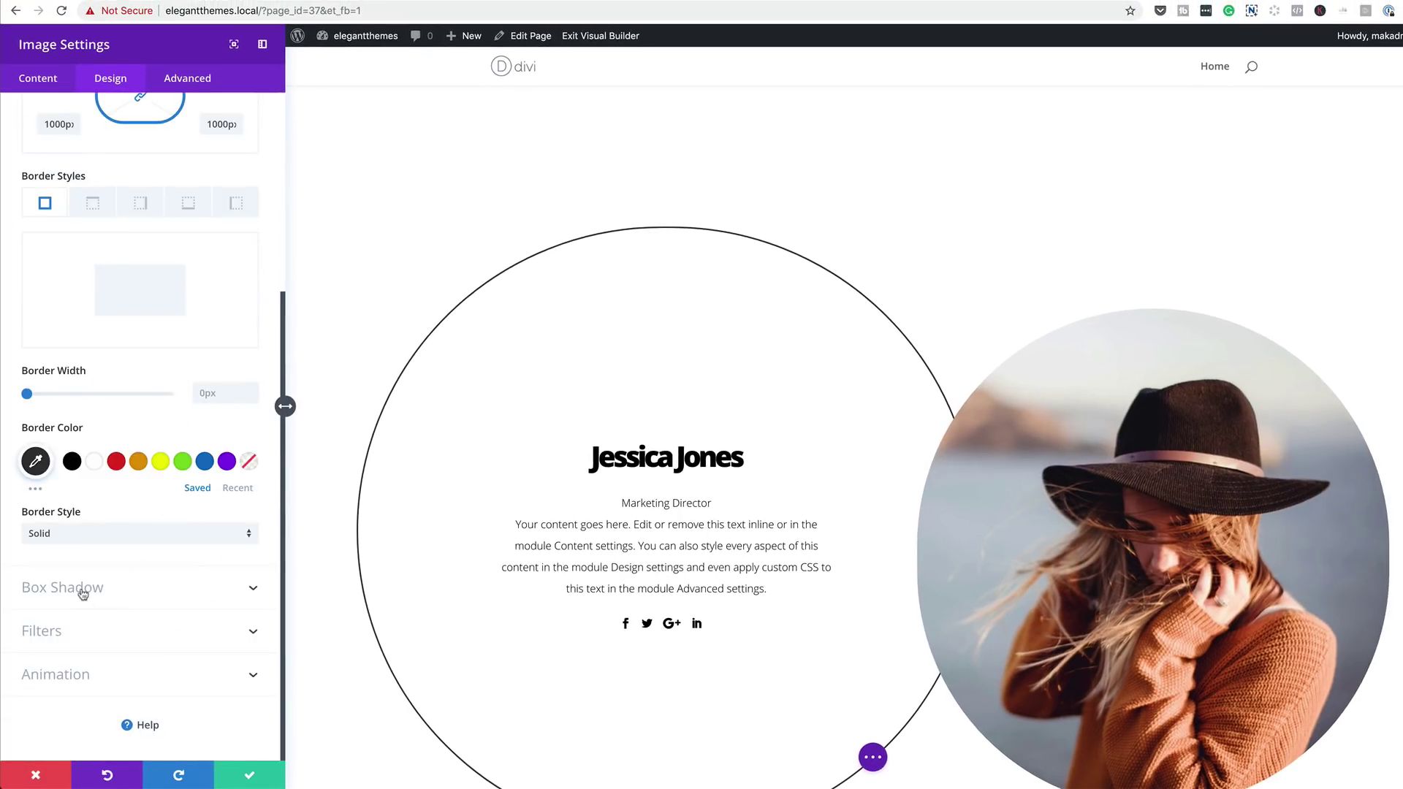
{"action": "left_click", "coordinate": [82, 589]}
{"action": "left_click", "coordinate": [115, 391]}
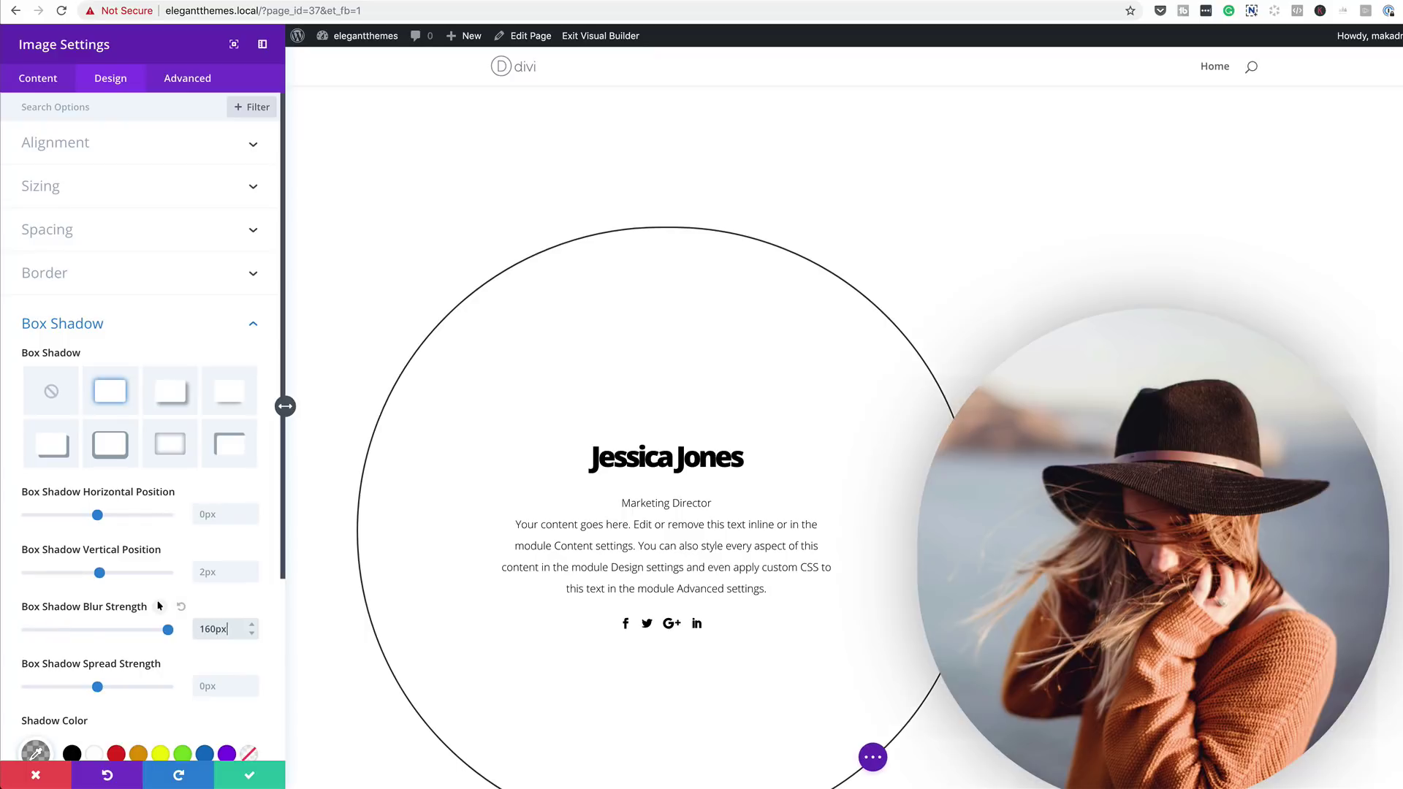
Set the portrait's box shadow Spread Strength to -10px.
{"action": "scroll", "coordinate": [161, 607], "scroll_direction": "down", "scroll_amount": 1}
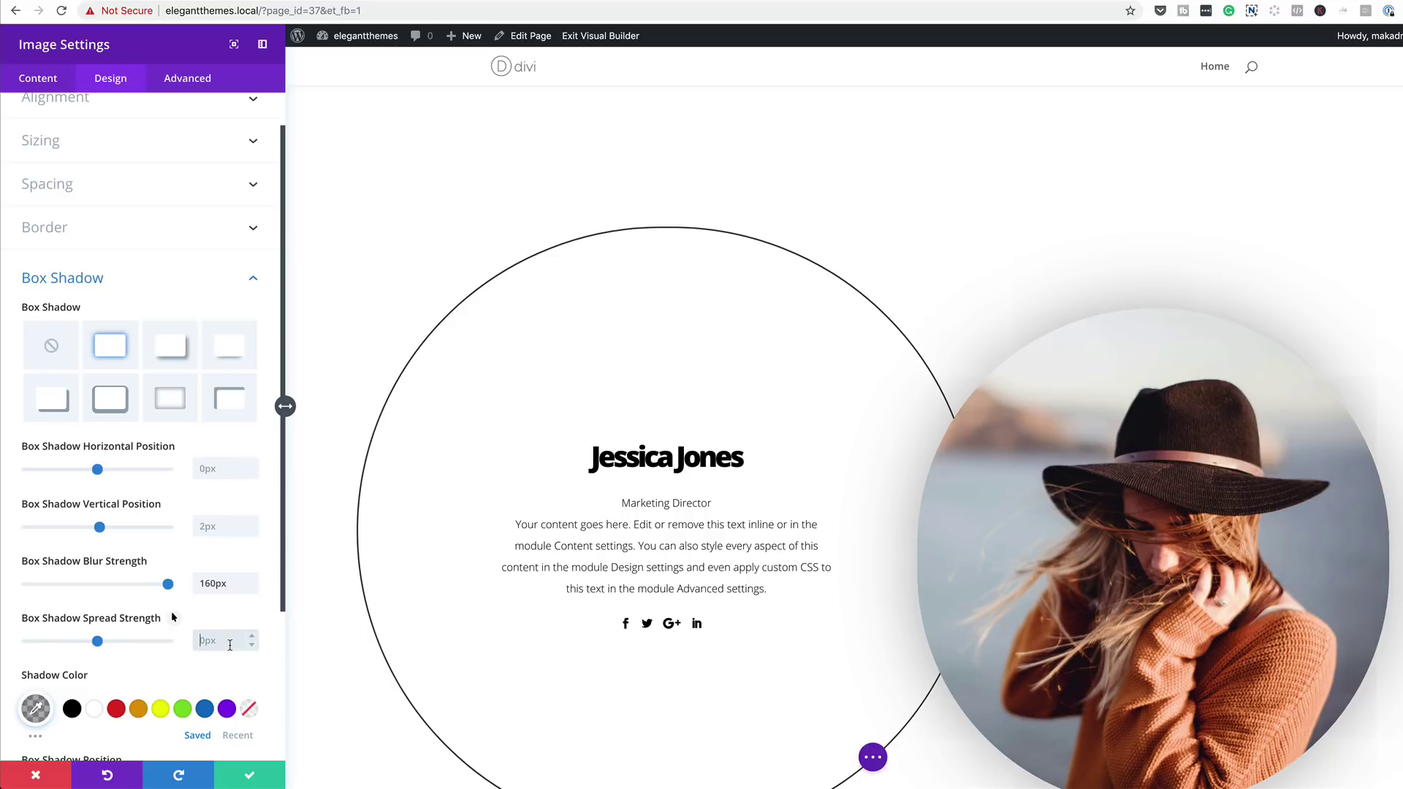
{"action": "left_click", "coordinate": [230, 645]}
{"action": "type", "text": "-10"}
{"action": "scroll", "coordinate": [168, 380], "scroll_direction": "down", "scroll_amount": 5}
{"action": "left_click", "coordinate": [108, 634]}
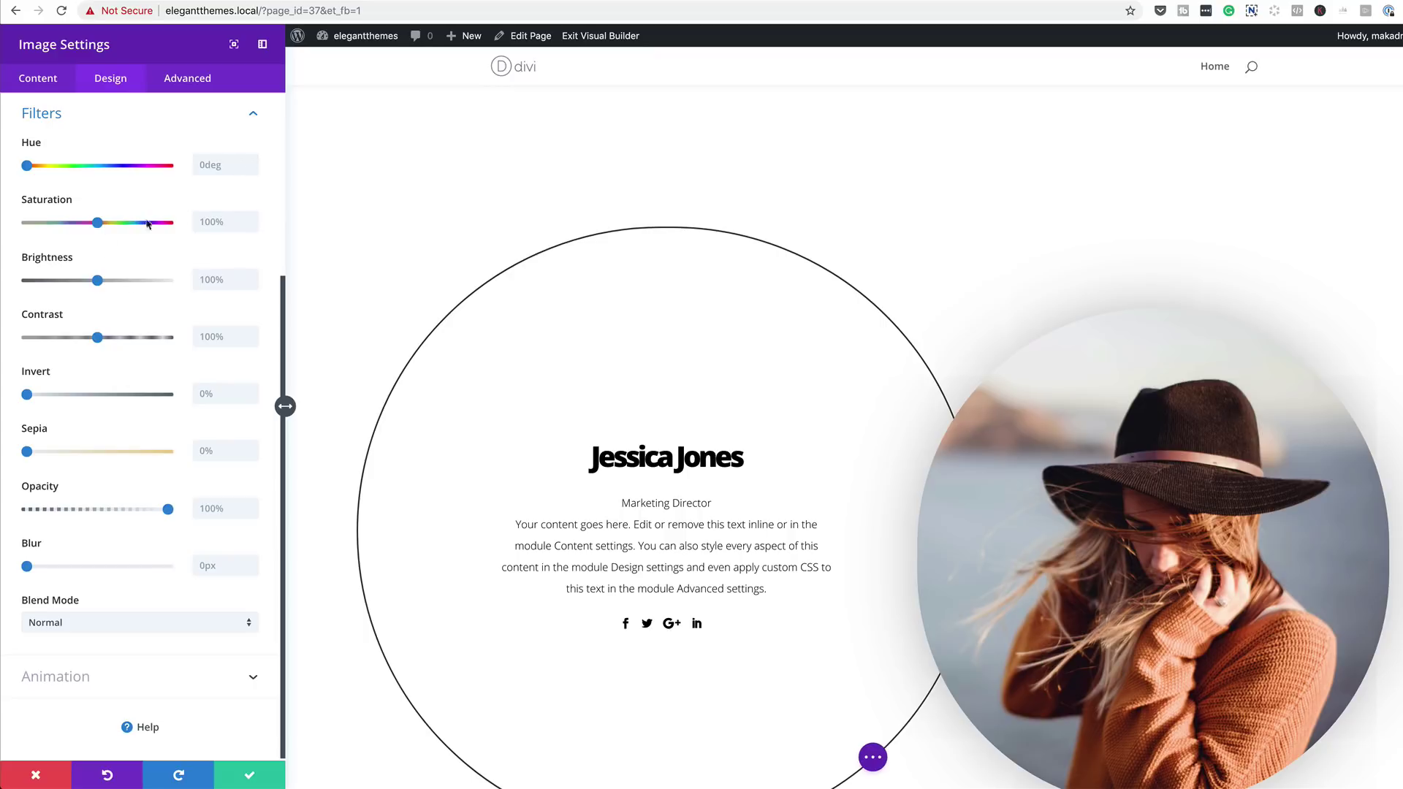
Set the portrait's Saturation filter to 0% and Contrast to 130%, then save.
{"action": "left_click", "coordinate": [216, 222]}
{"action": "type", "text": "0"}
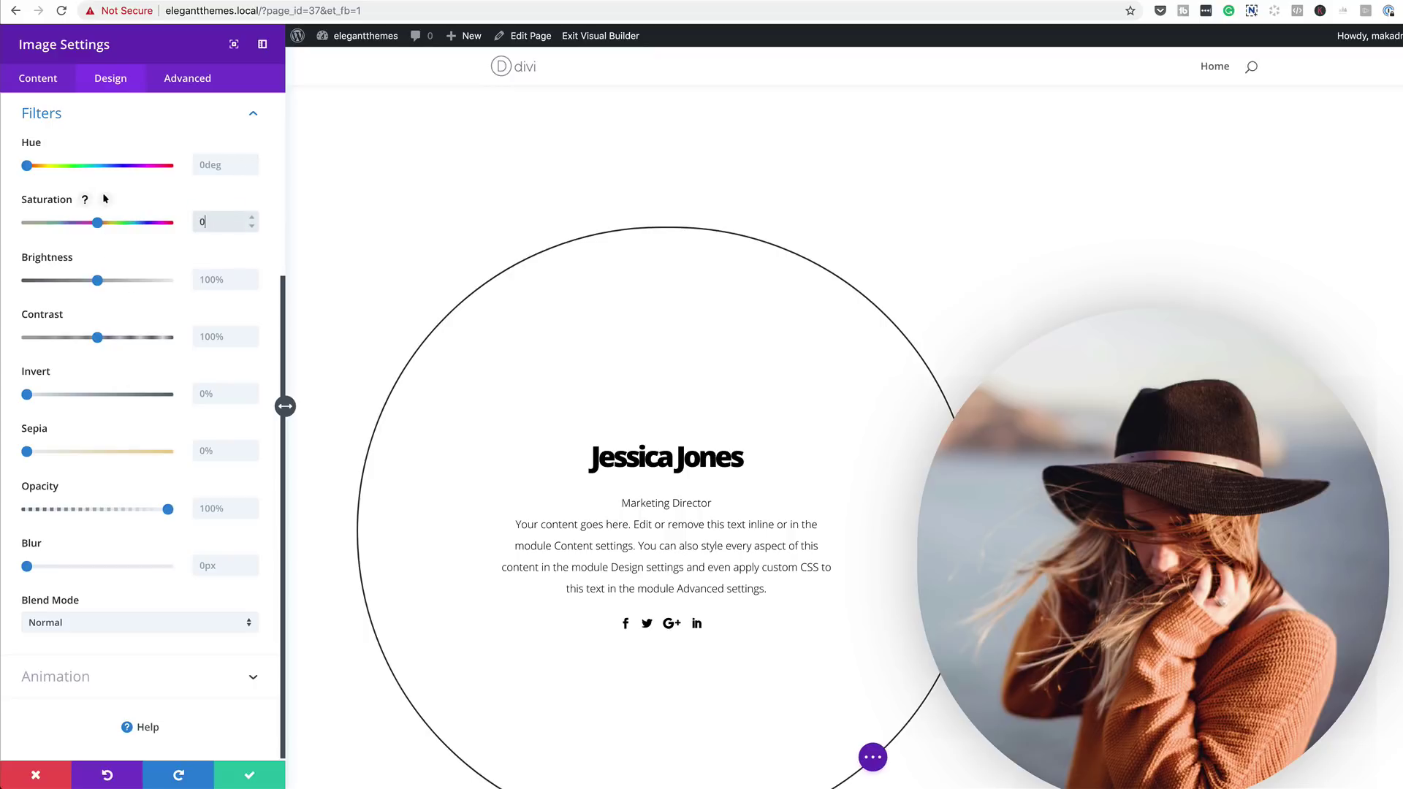
{"action": "type", "text": "%"}
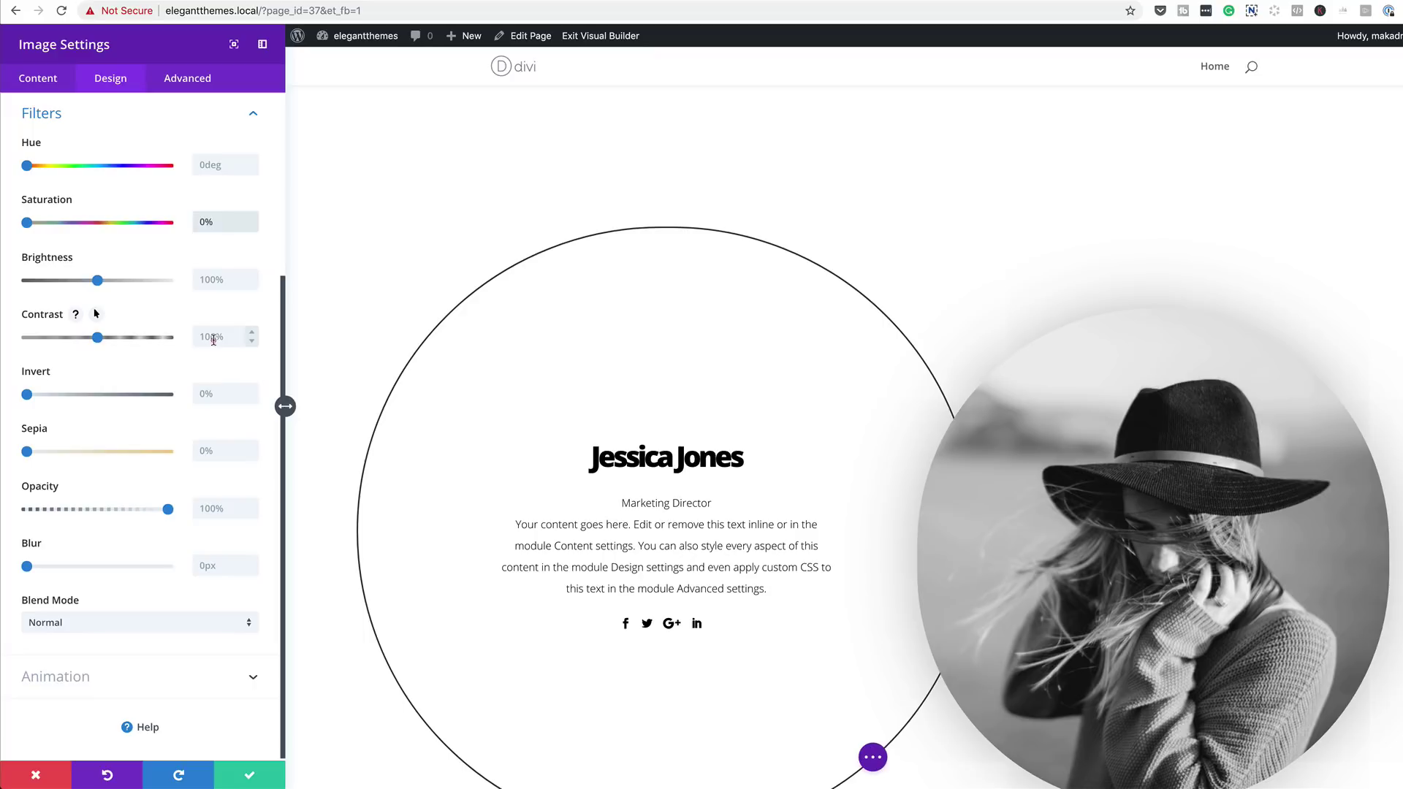
{"action": "left_click", "coordinate": [219, 339]}
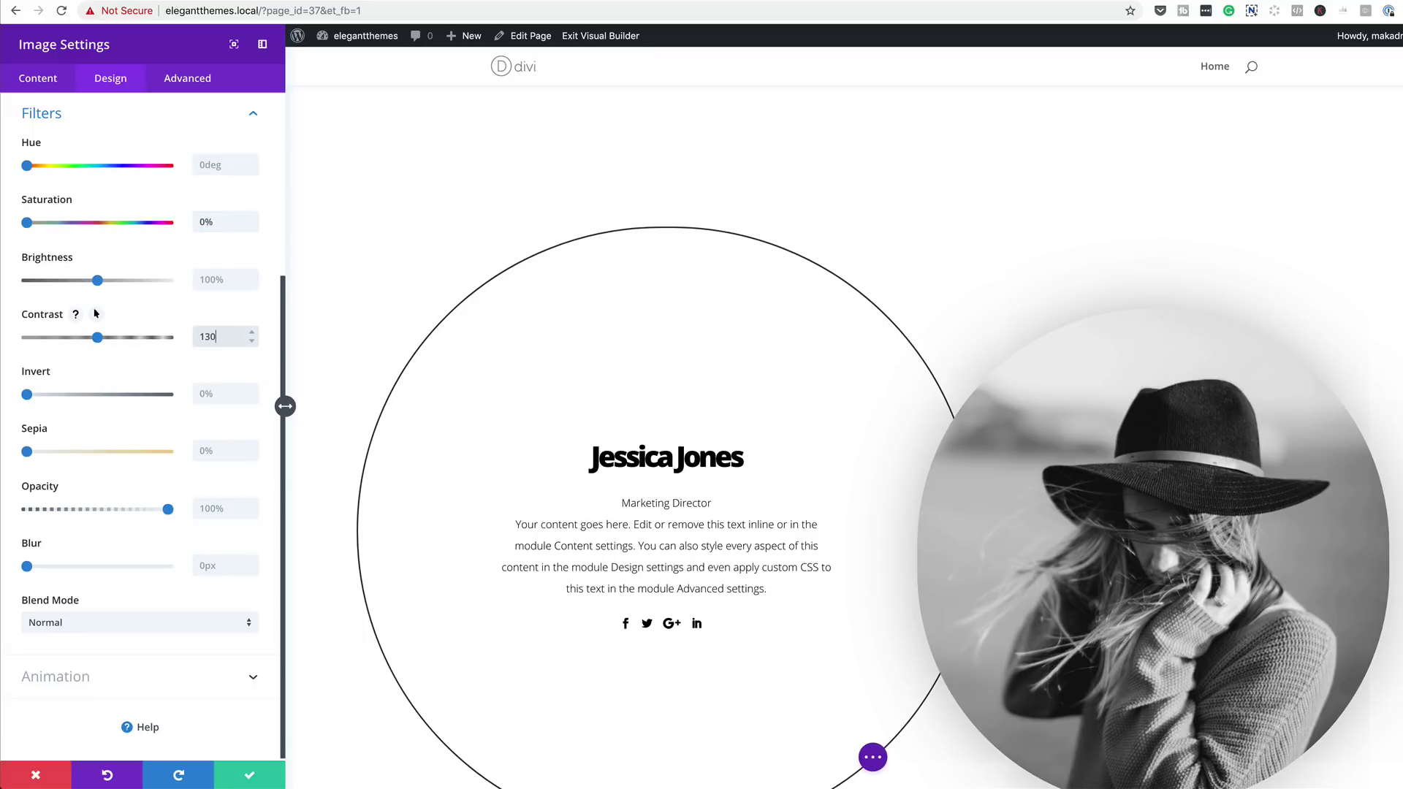
{"action": "type", "text": "%"}
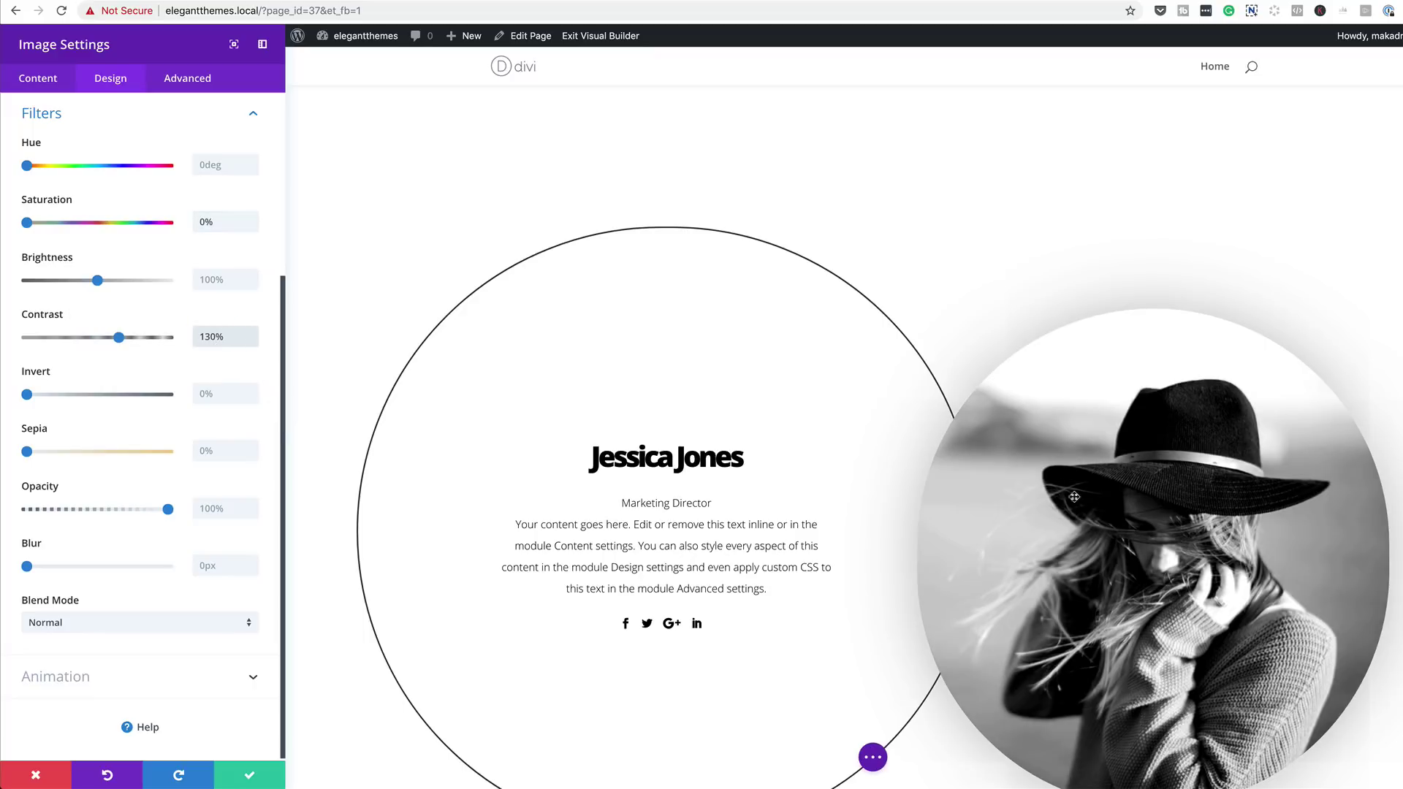
{"action": "scroll", "coordinate": [648, 596], "scroll_direction": "down", "scroll_amount": 5}
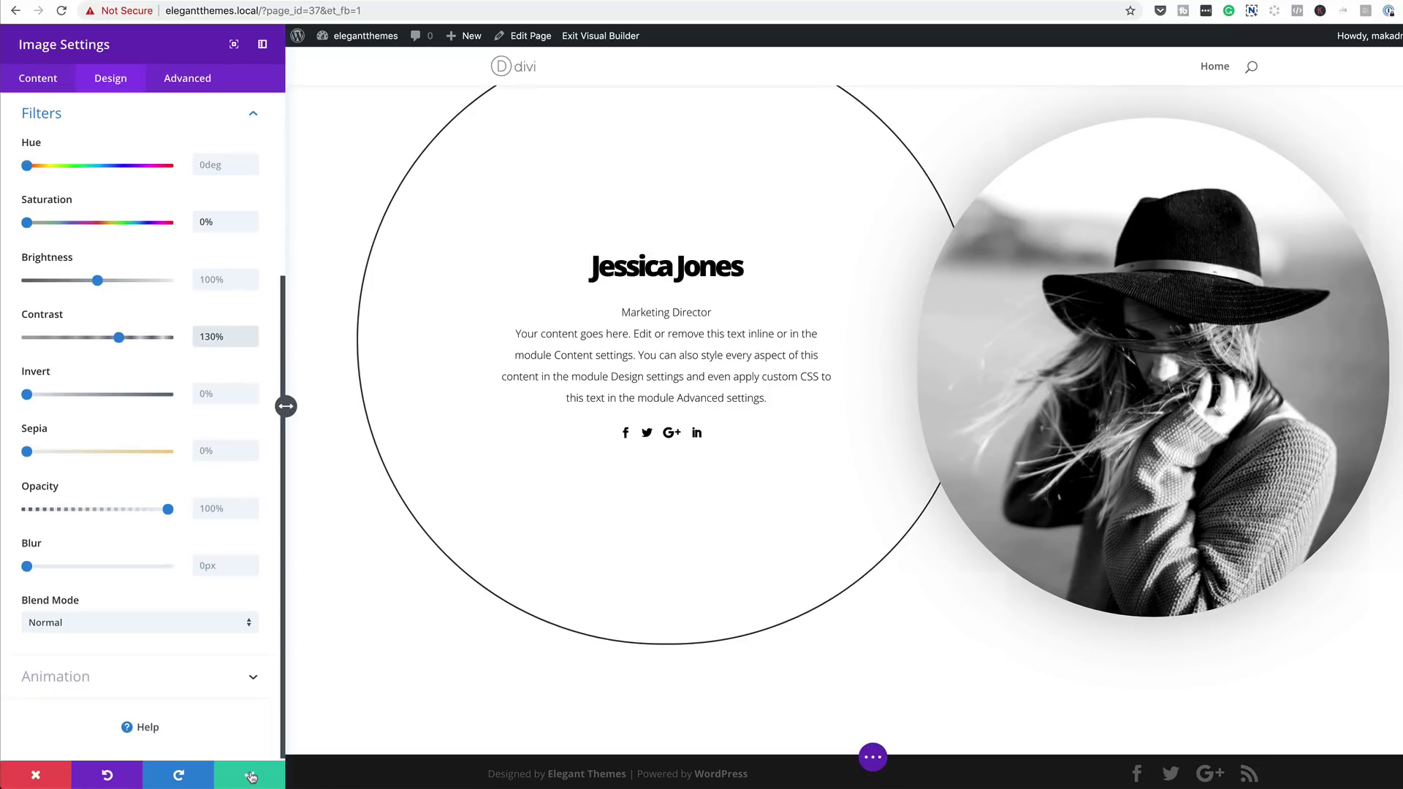
{"action": "left_click", "coordinate": [250, 775]}
Change the Person card's rounded corners from 700px to 1000px and save.
{"action": "scroll", "coordinate": [676, 515], "scroll_direction": "up", "scroll_amount": 5}
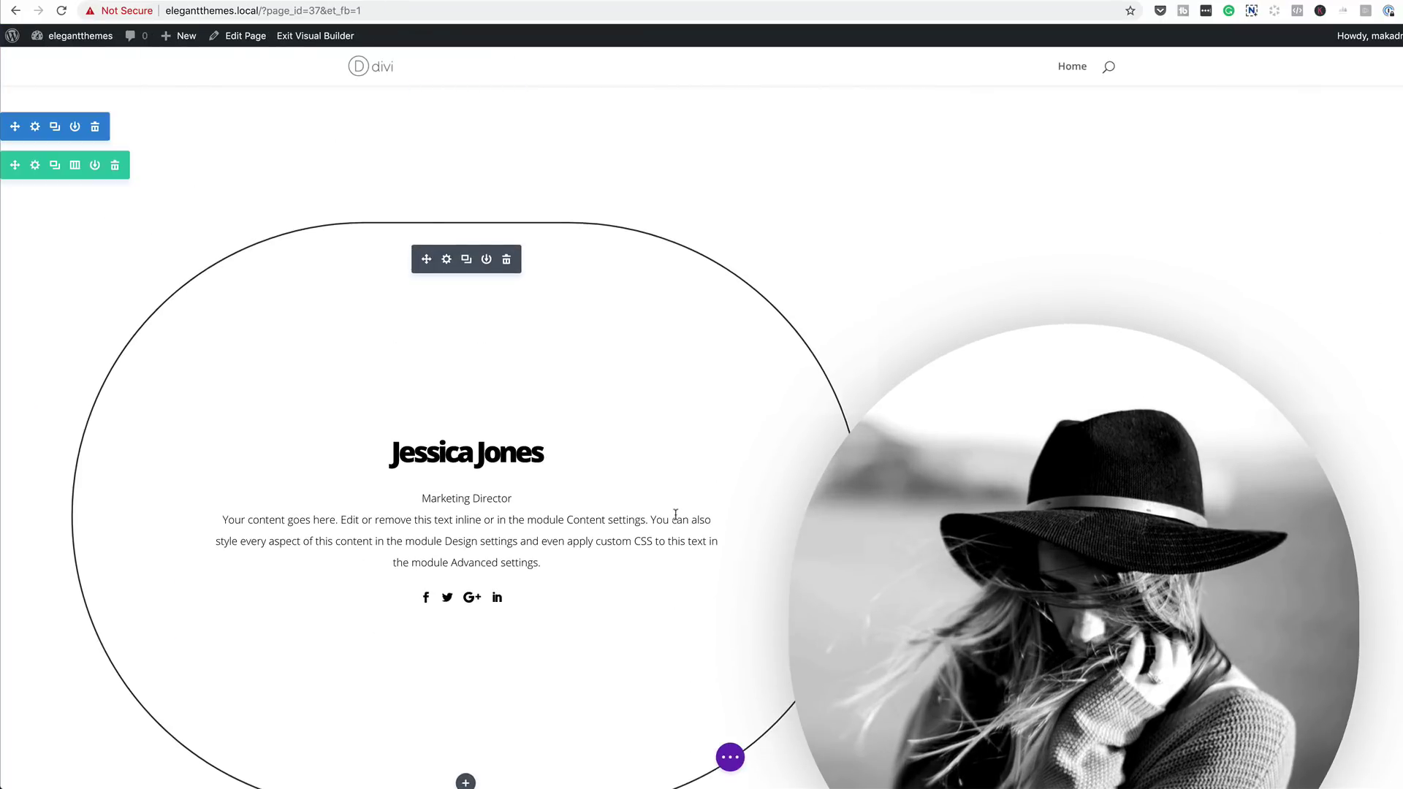
{"action": "left_click_drag", "start_coordinate": [598, 338], "coordinate": [580, 275]}
{"action": "left_click", "coordinate": [447, 260]}
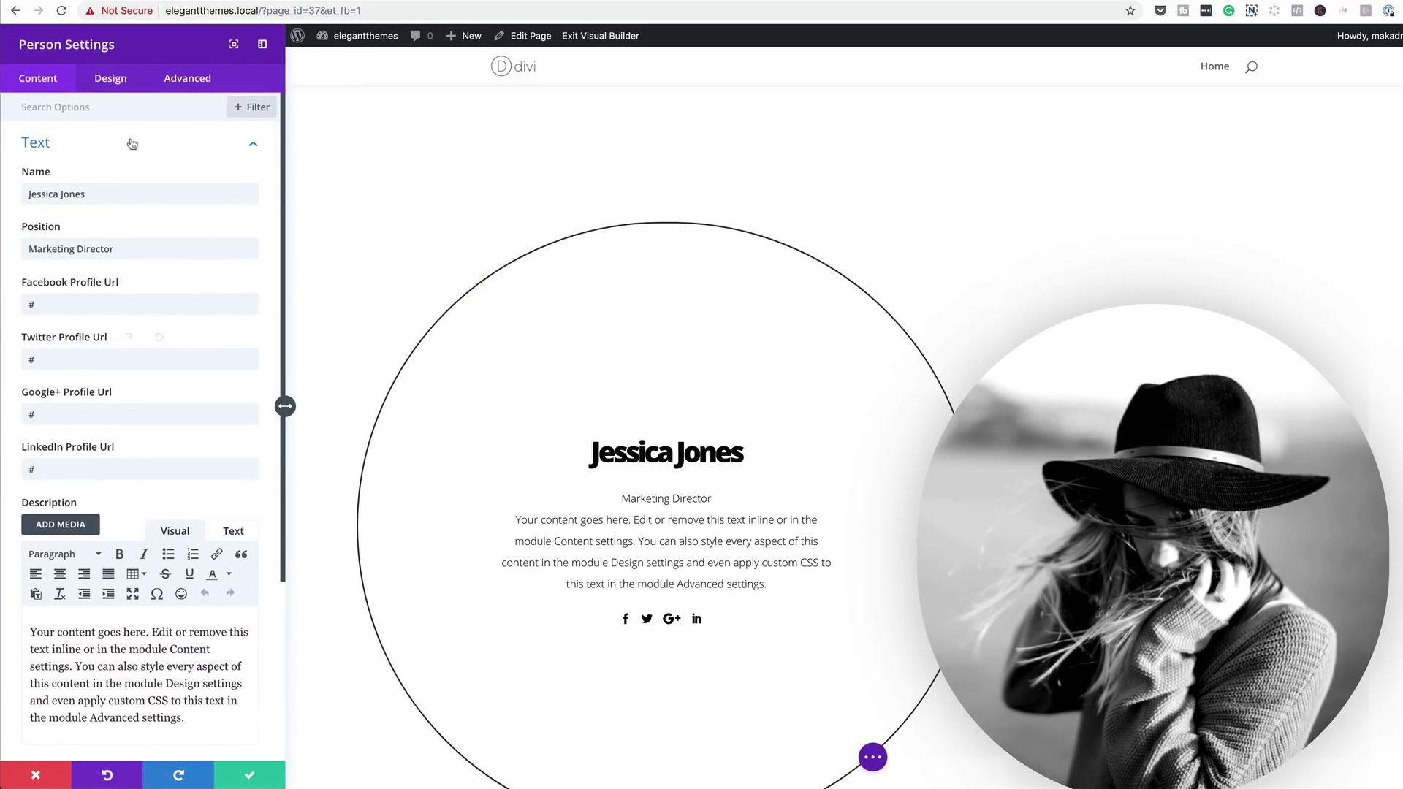
{"action": "left_click", "coordinate": [113, 81]}
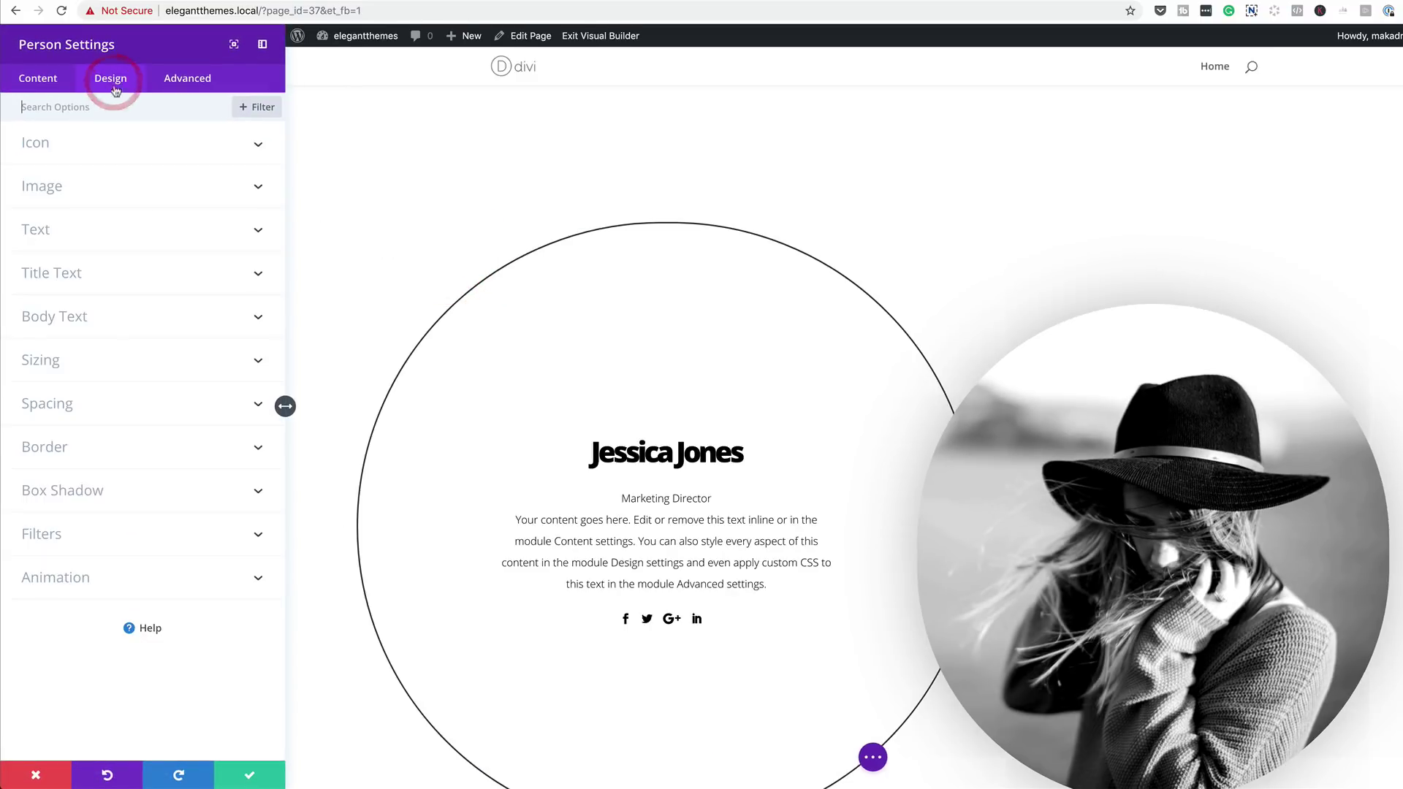
{"action": "left_click", "coordinate": [49, 450]}
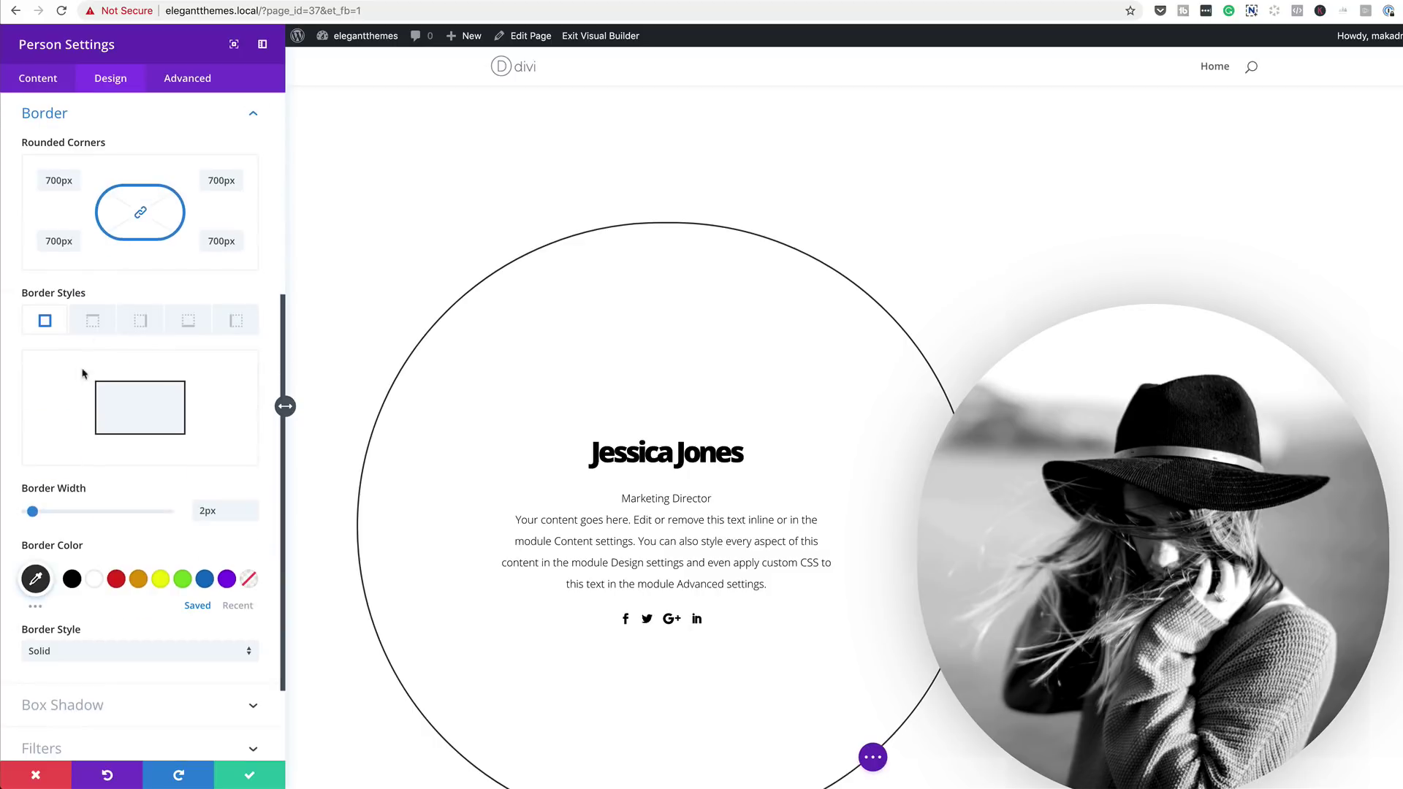
{"action": "double_click", "coordinate": [38, 180]}
{"action": "type", "text": "1000px"}
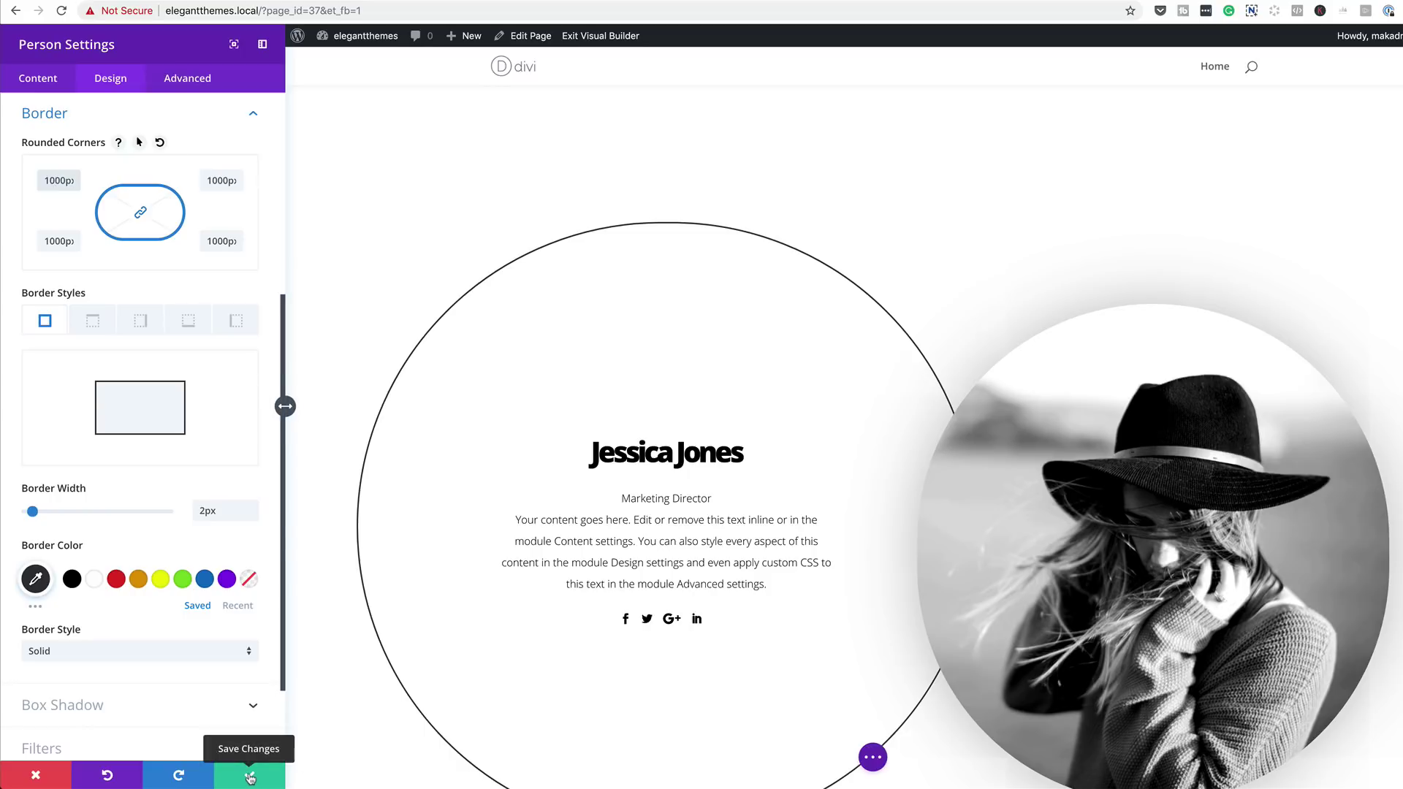
{"action": "left_click", "coordinate": [250, 778]}
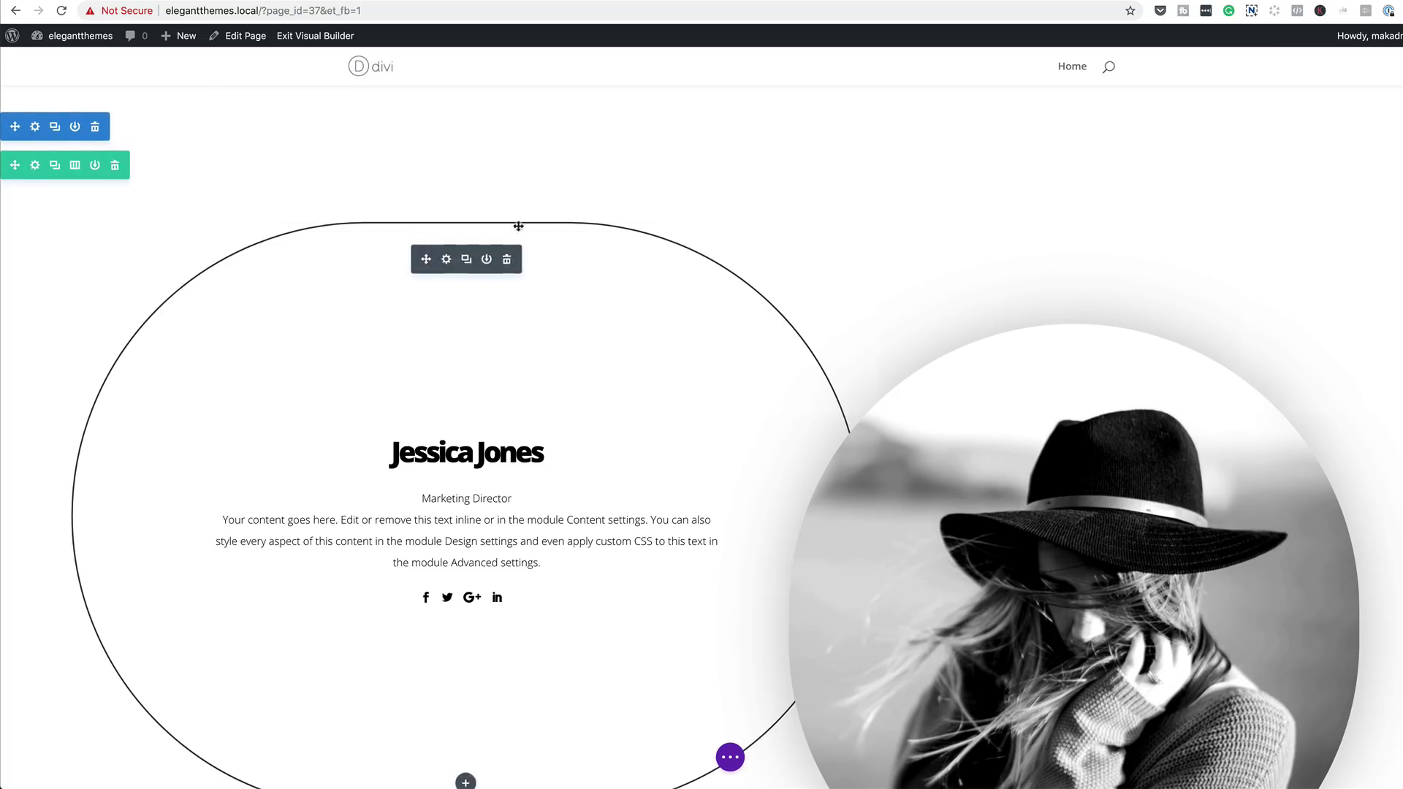
Reopen the Jessica Jones Person module's Design > Border options.
{"action": "scroll", "coordinate": [492, 429], "scroll_direction": "down", "scroll_amount": 4}
{"action": "scroll", "coordinate": [636, 457], "scroll_direction": "up", "scroll_amount": 4}
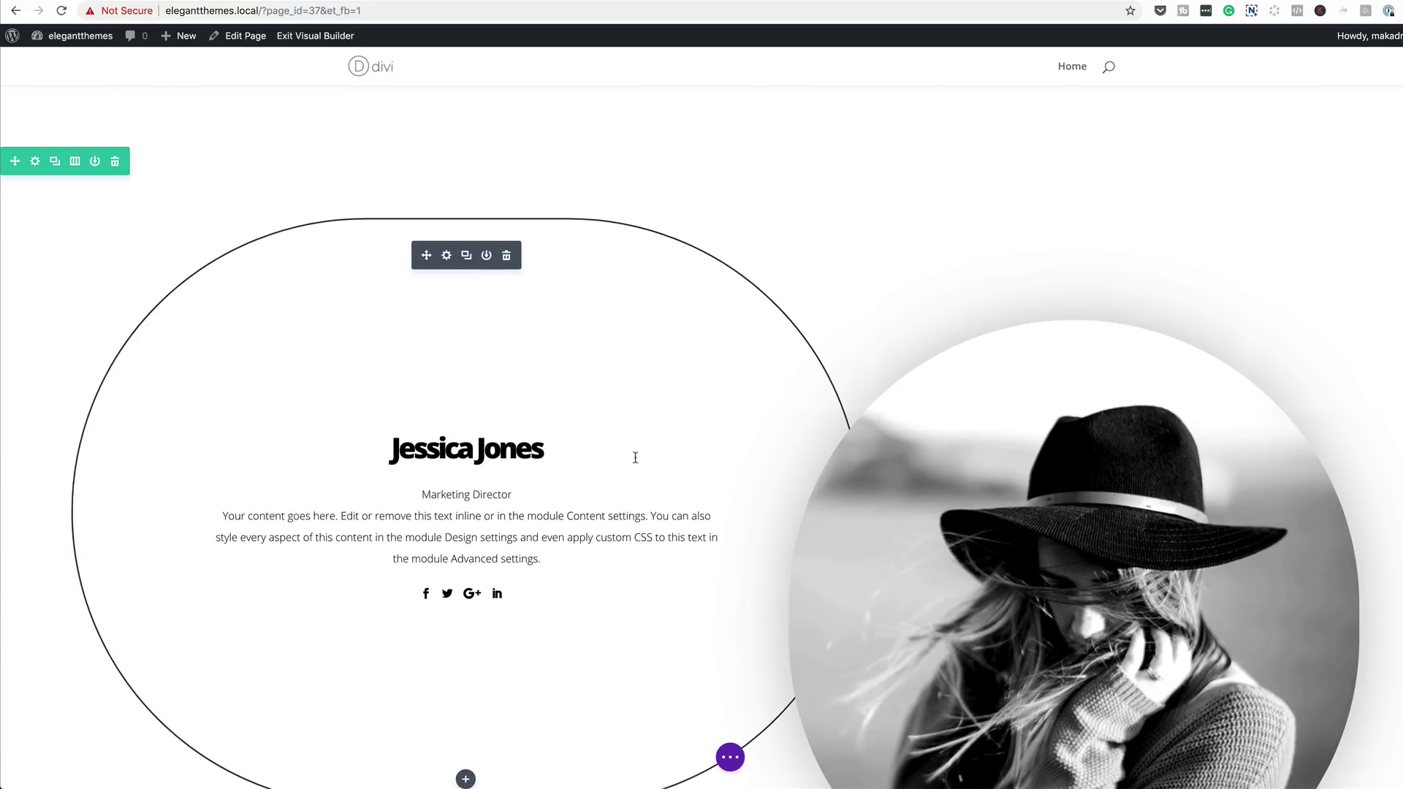
{"action": "left_click", "coordinate": [447, 255]}
{"action": "left_click", "coordinate": [110, 79]}
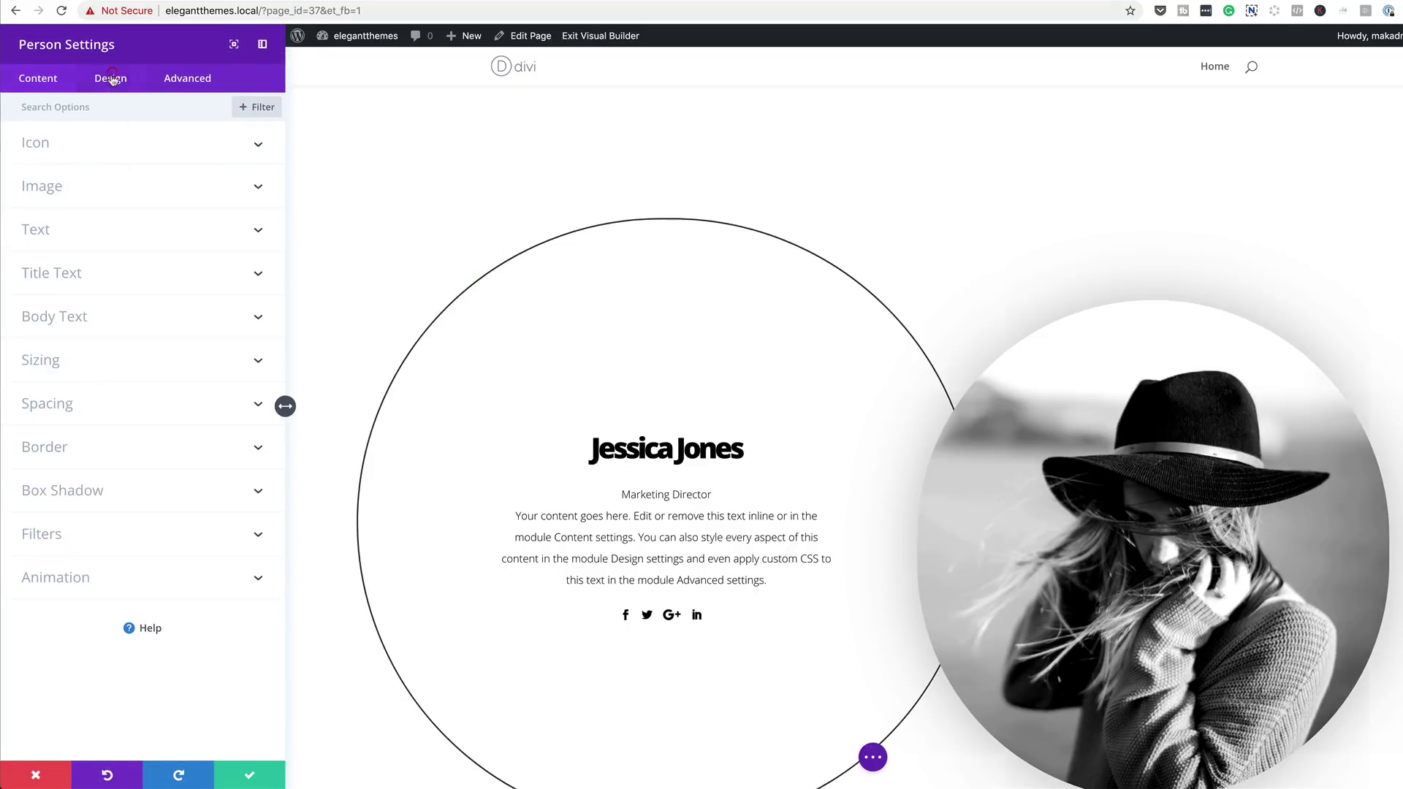
{"action": "left_click", "coordinate": [70, 442]}
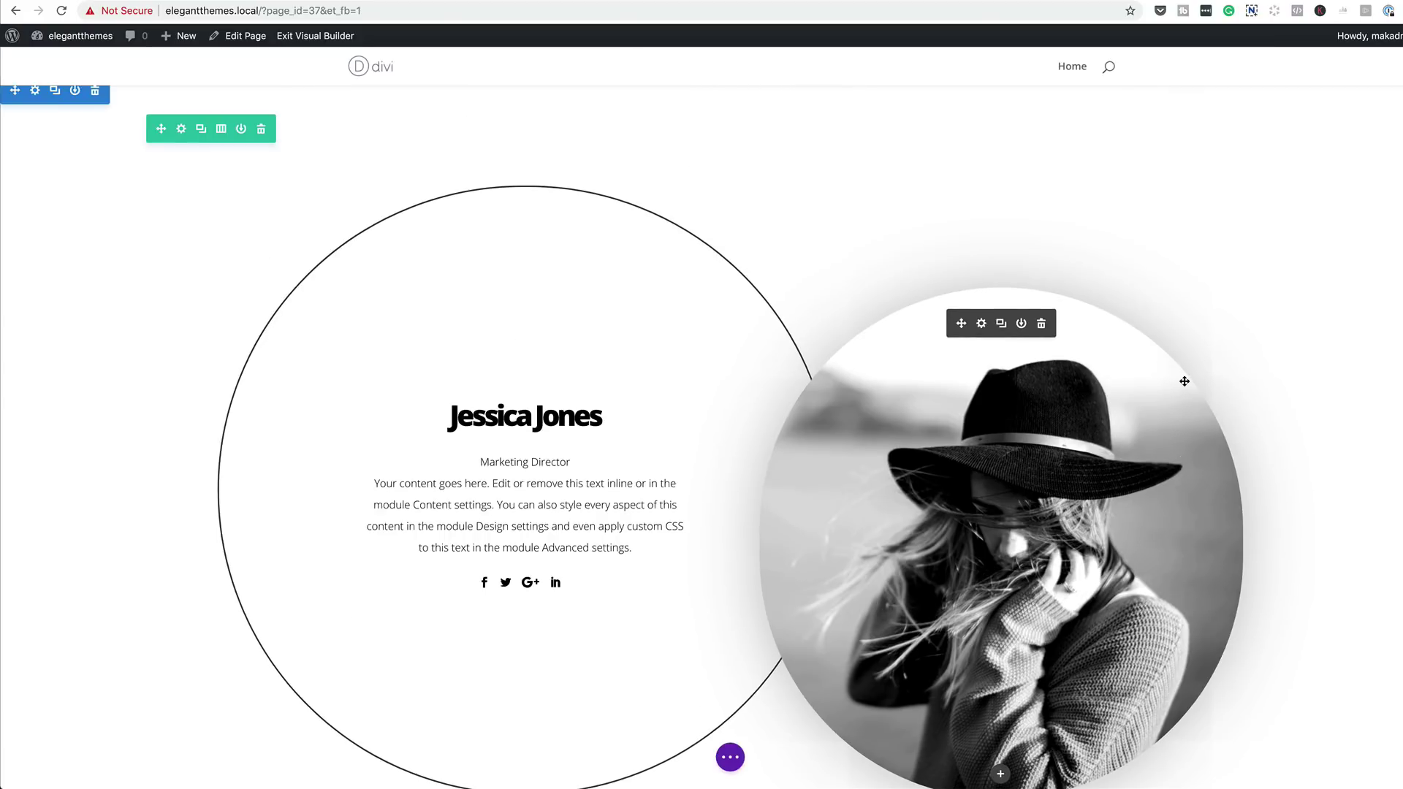
Insert a Regular section with a 3/4-1/4 row below the card and open its row settings.
{"action": "scroll", "coordinate": [1185, 382], "scroll_direction": "down", "scroll_amount": 3}
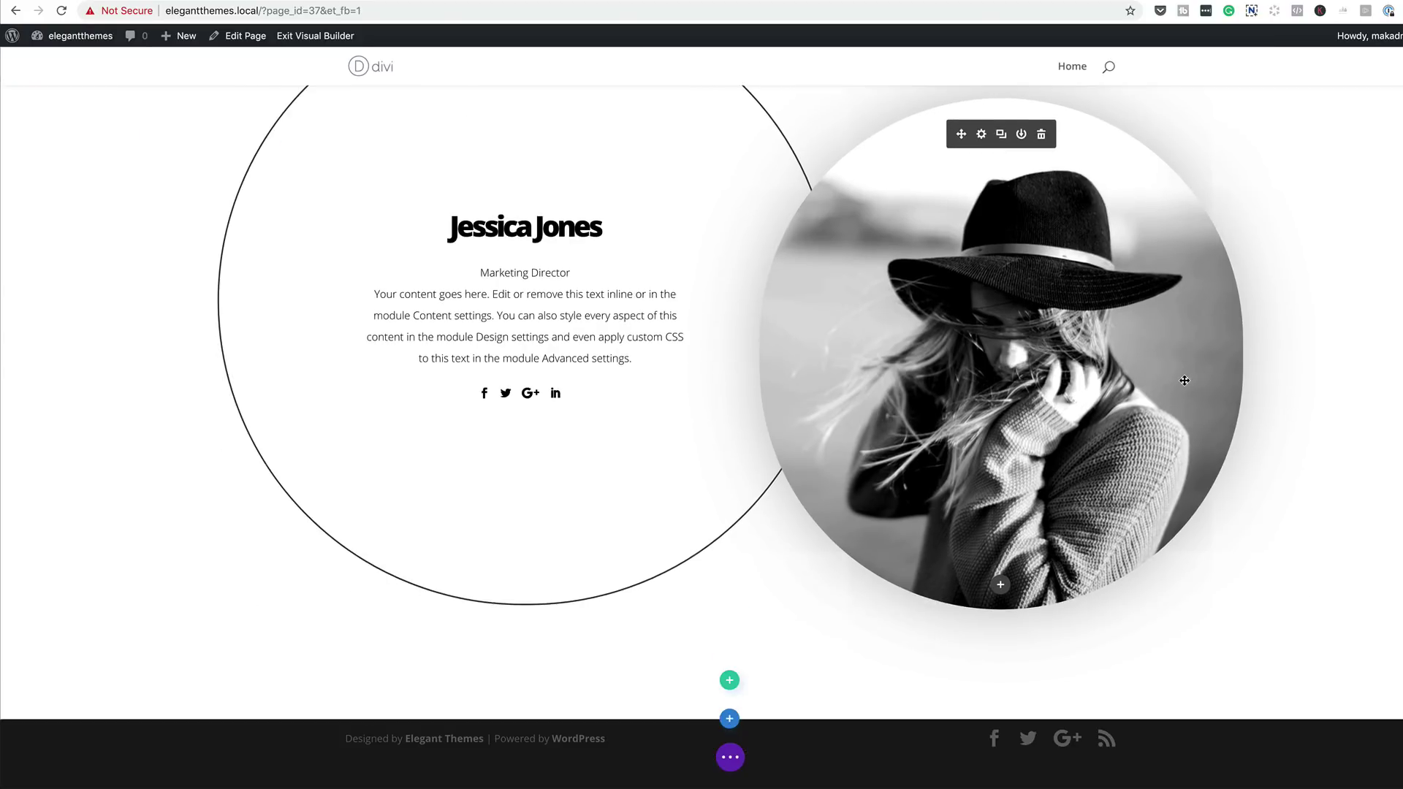
{"action": "left_click", "coordinate": [730, 719]}
{"action": "left_click", "coordinate": [647, 681]}
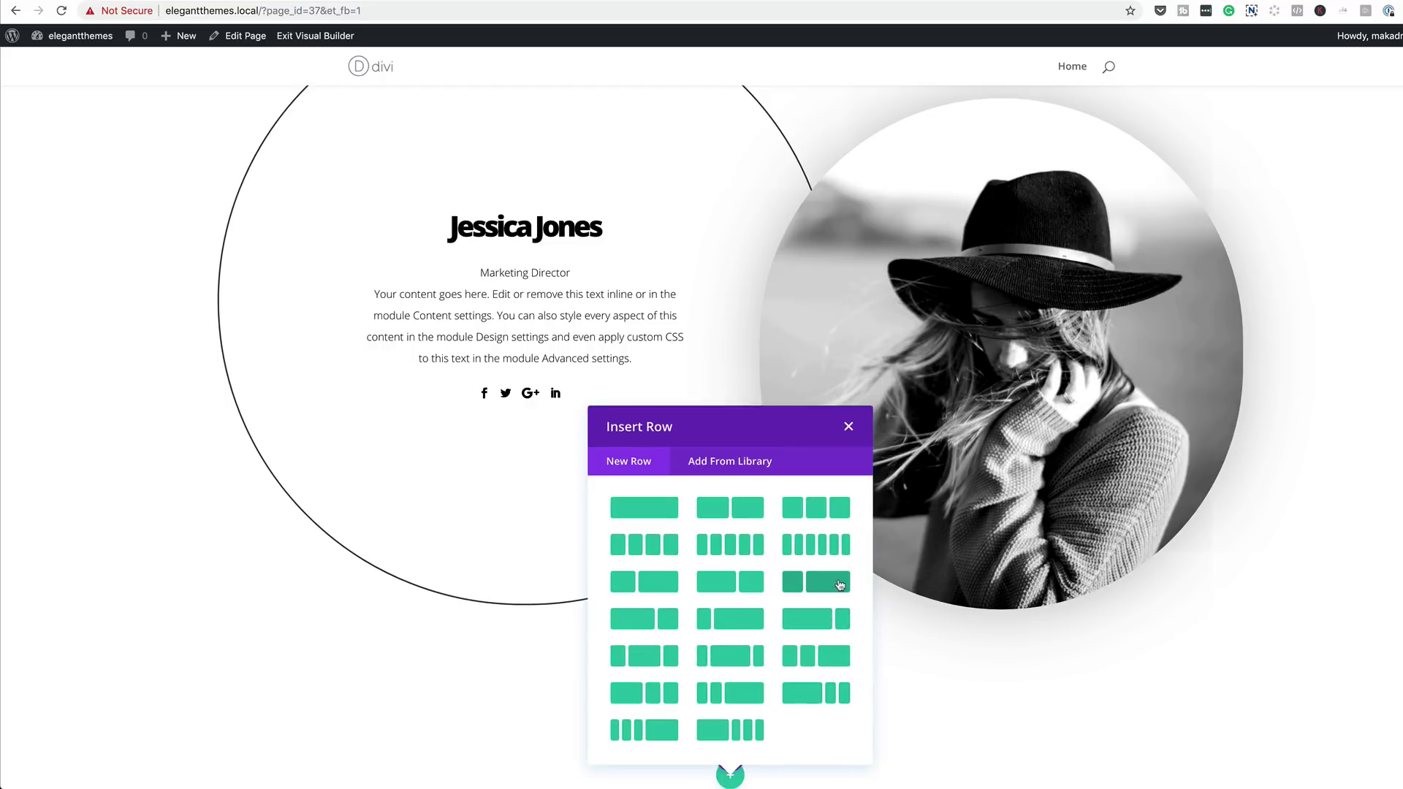
{"action": "left_click", "coordinate": [822, 625]}
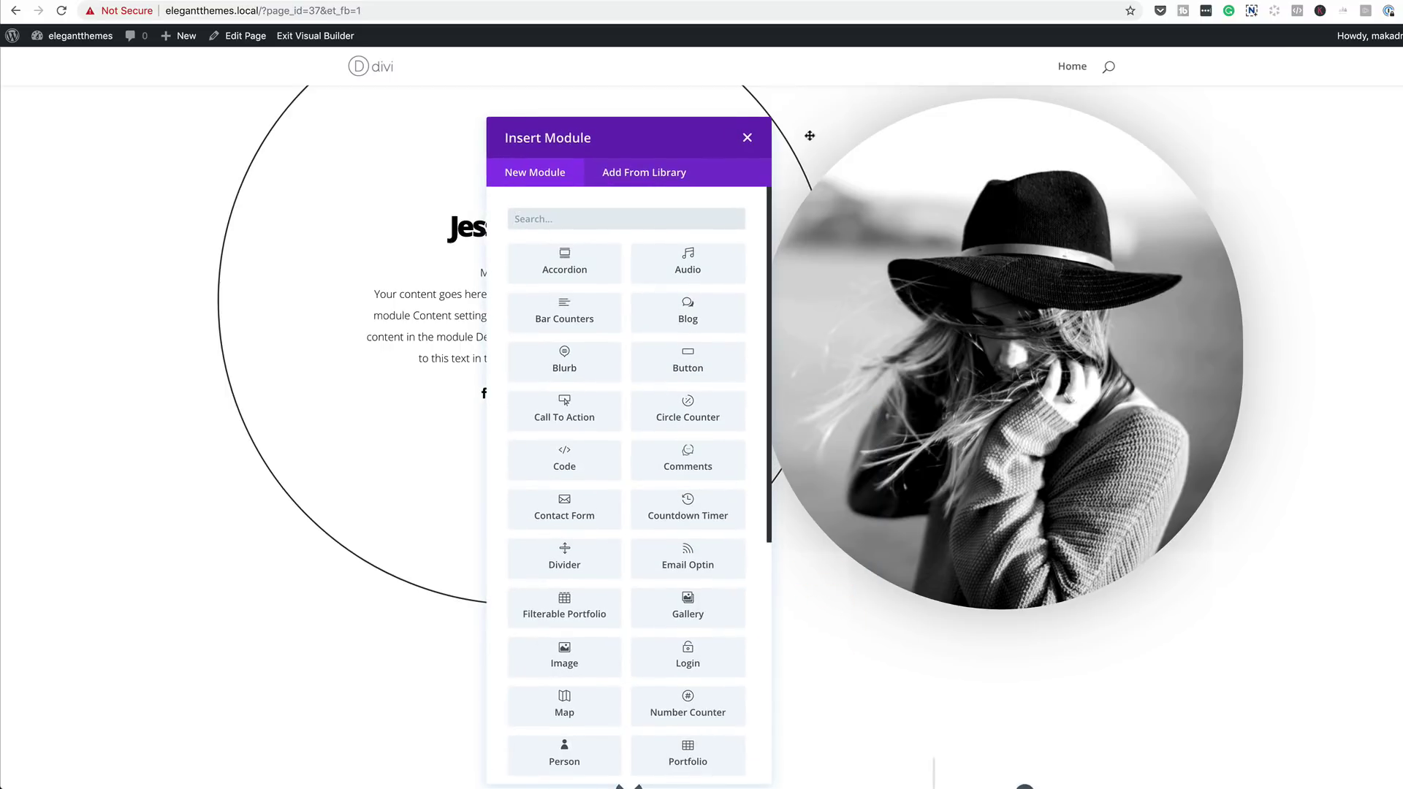
{"action": "left_click", "coordinate": [749, 138]}
{"action": "scroll", "coordinate": [462, 638], "scroll_direction": "down", "scroll_amount": 2}
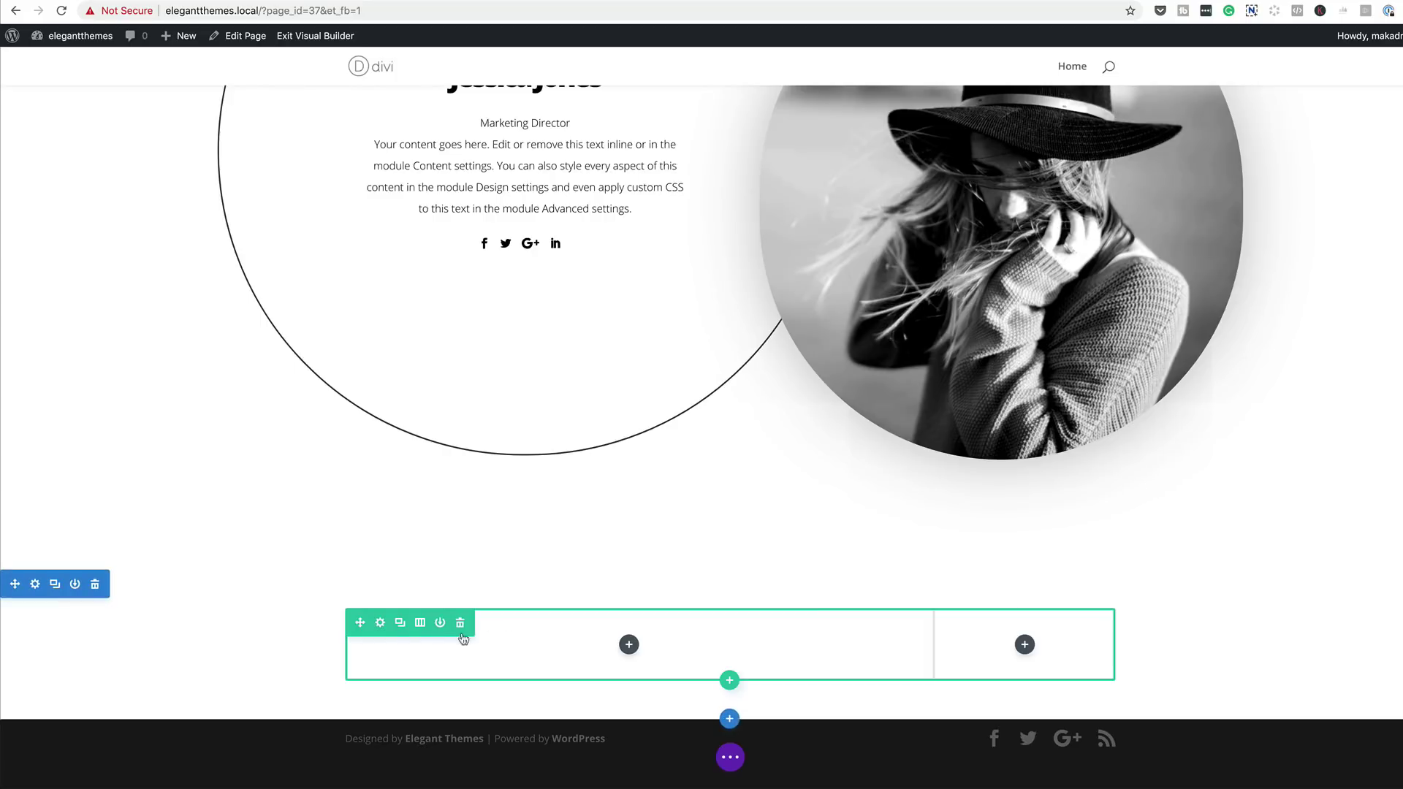
{"action": "left_click", "coordinate": [380, 623]}
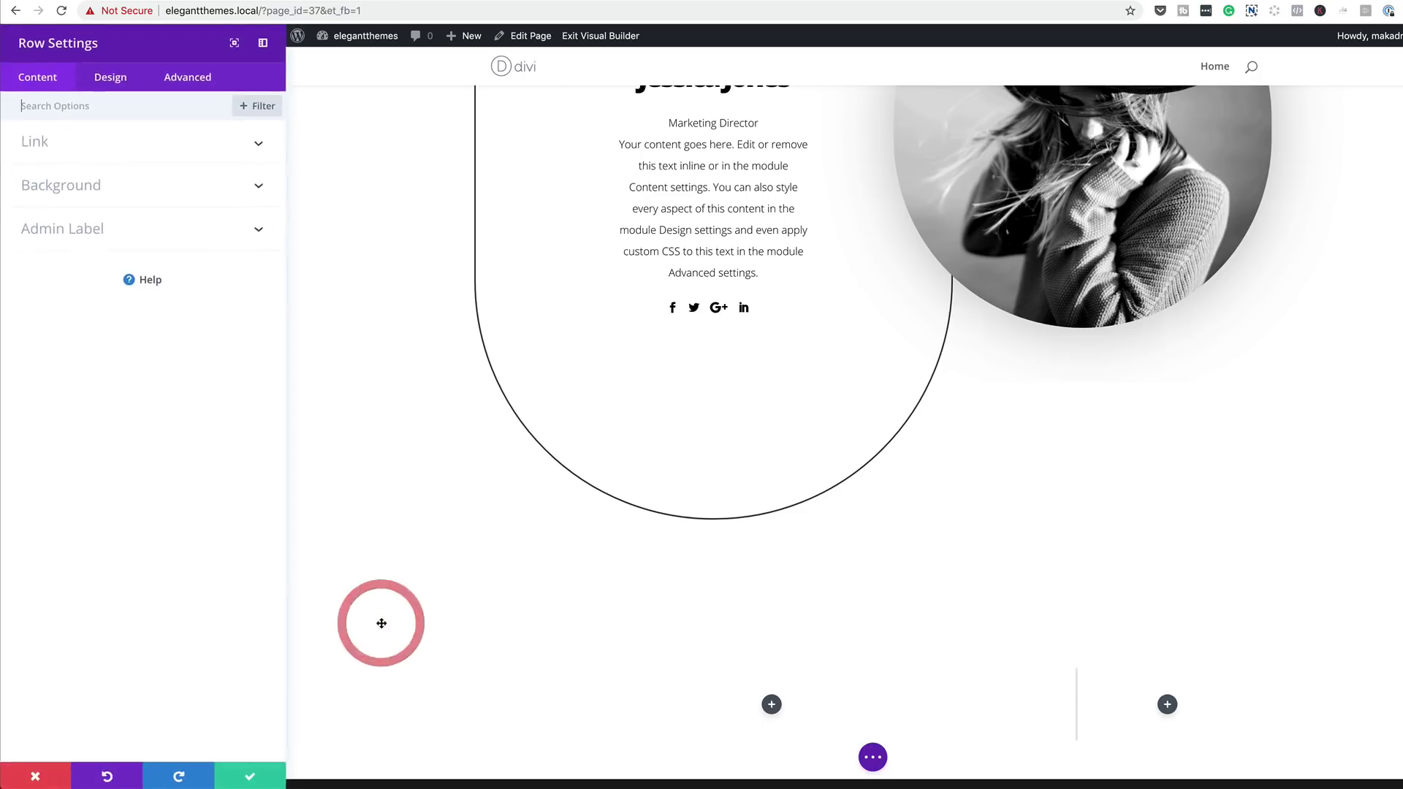
Give column 1 a gradient background running from #dddddd to #ffffff.
{"action": "left_click", "coordinate": [92, 189]}
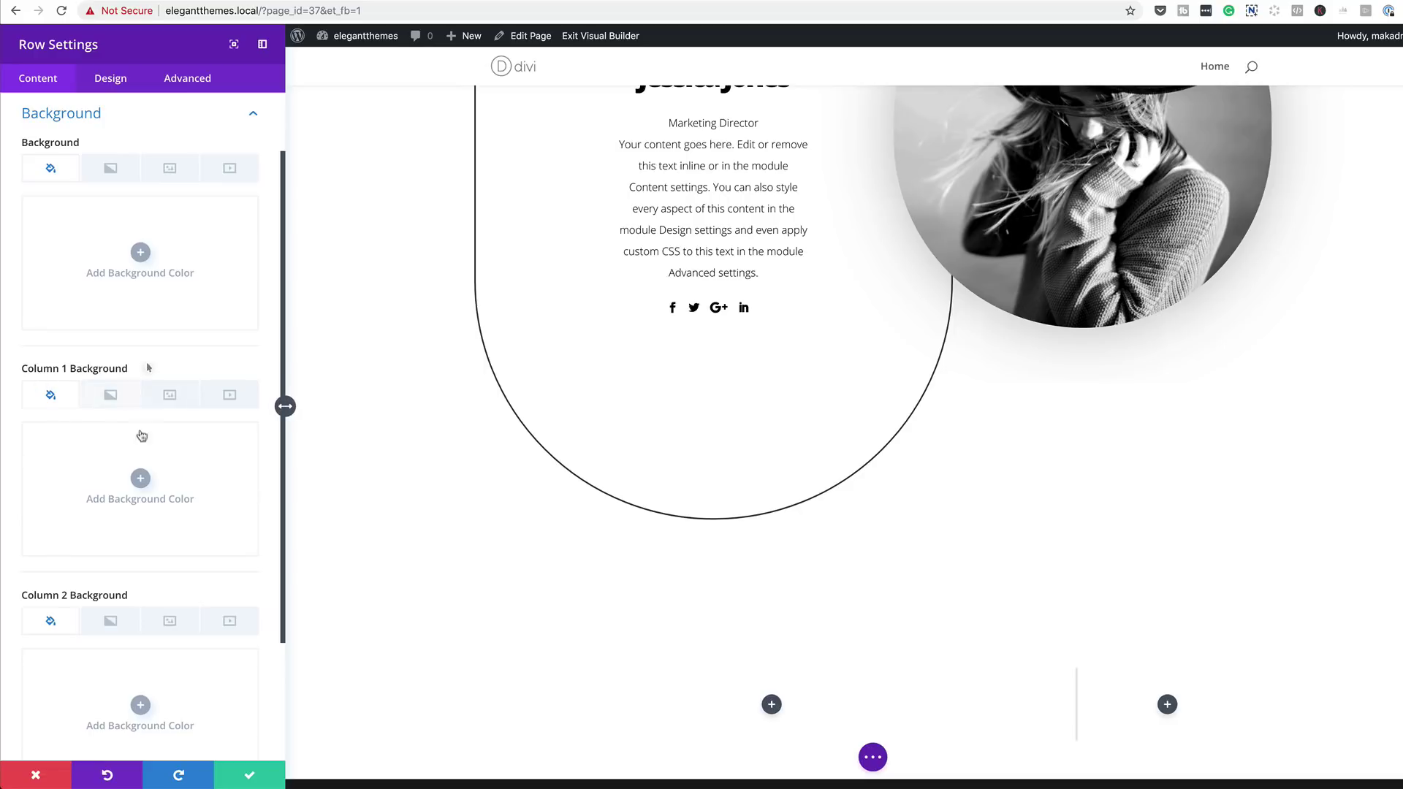
{"action": "left_click", "coordinate": [110, 395]}
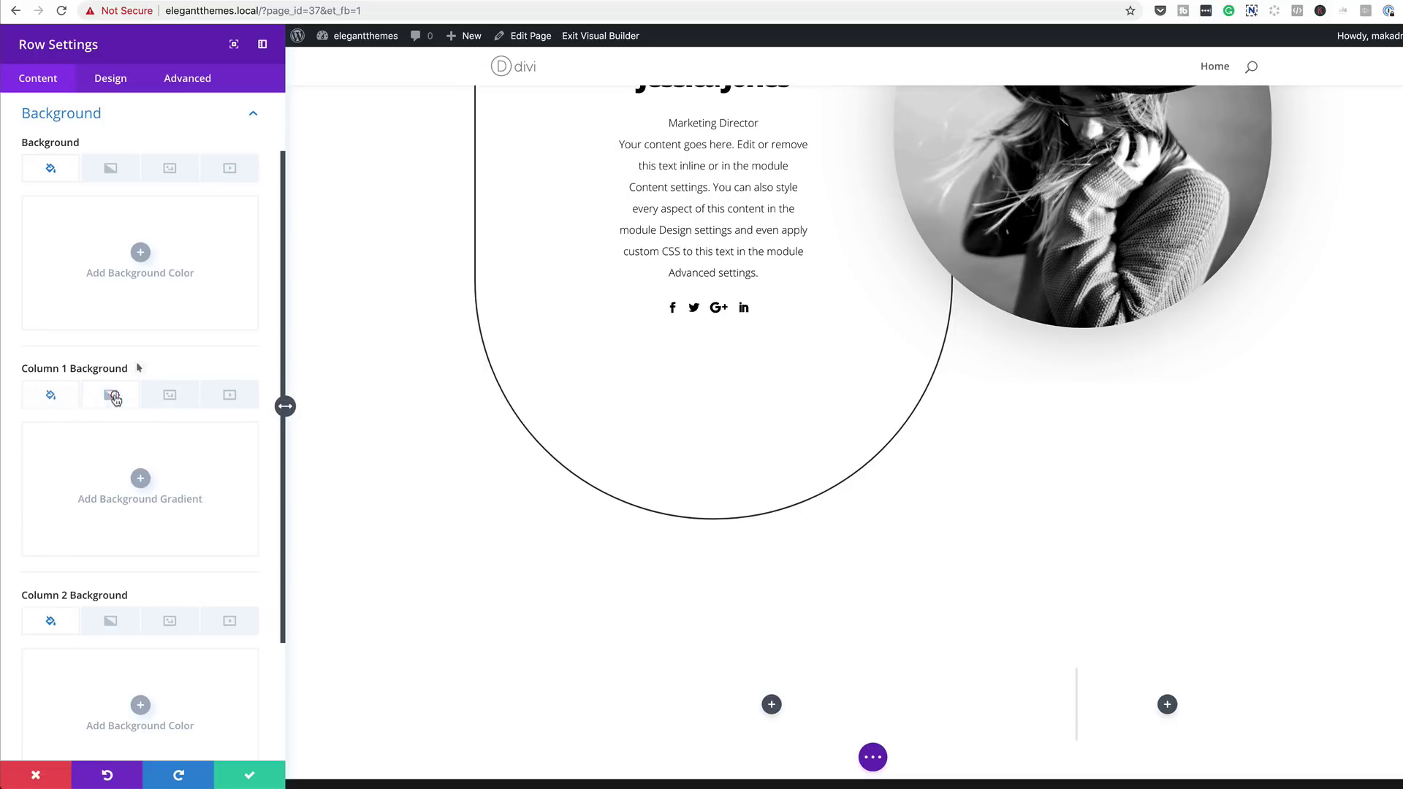
{"action": "left_click", "coordinate": [143, 477]}
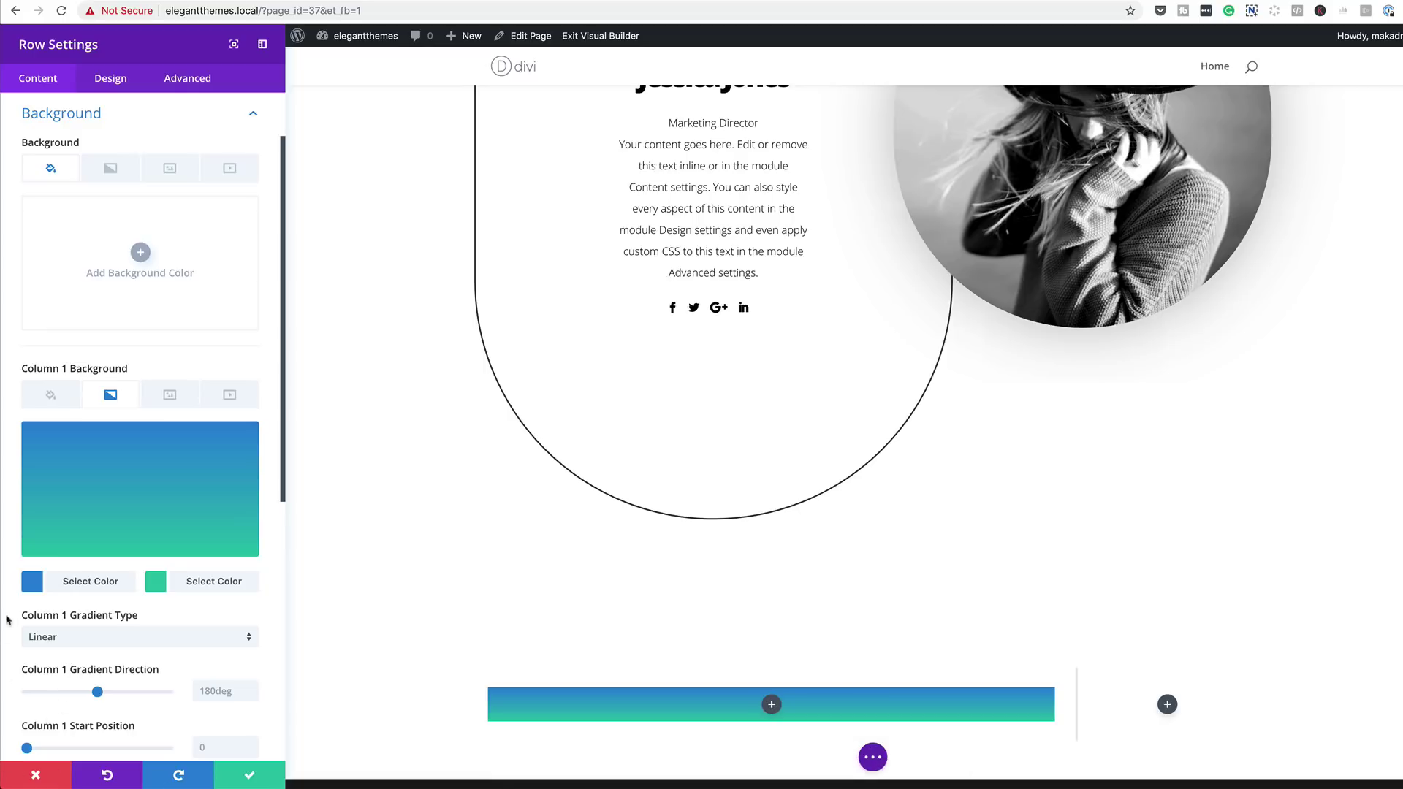
{"action": "left_click", "coordinate": [32, 583]}
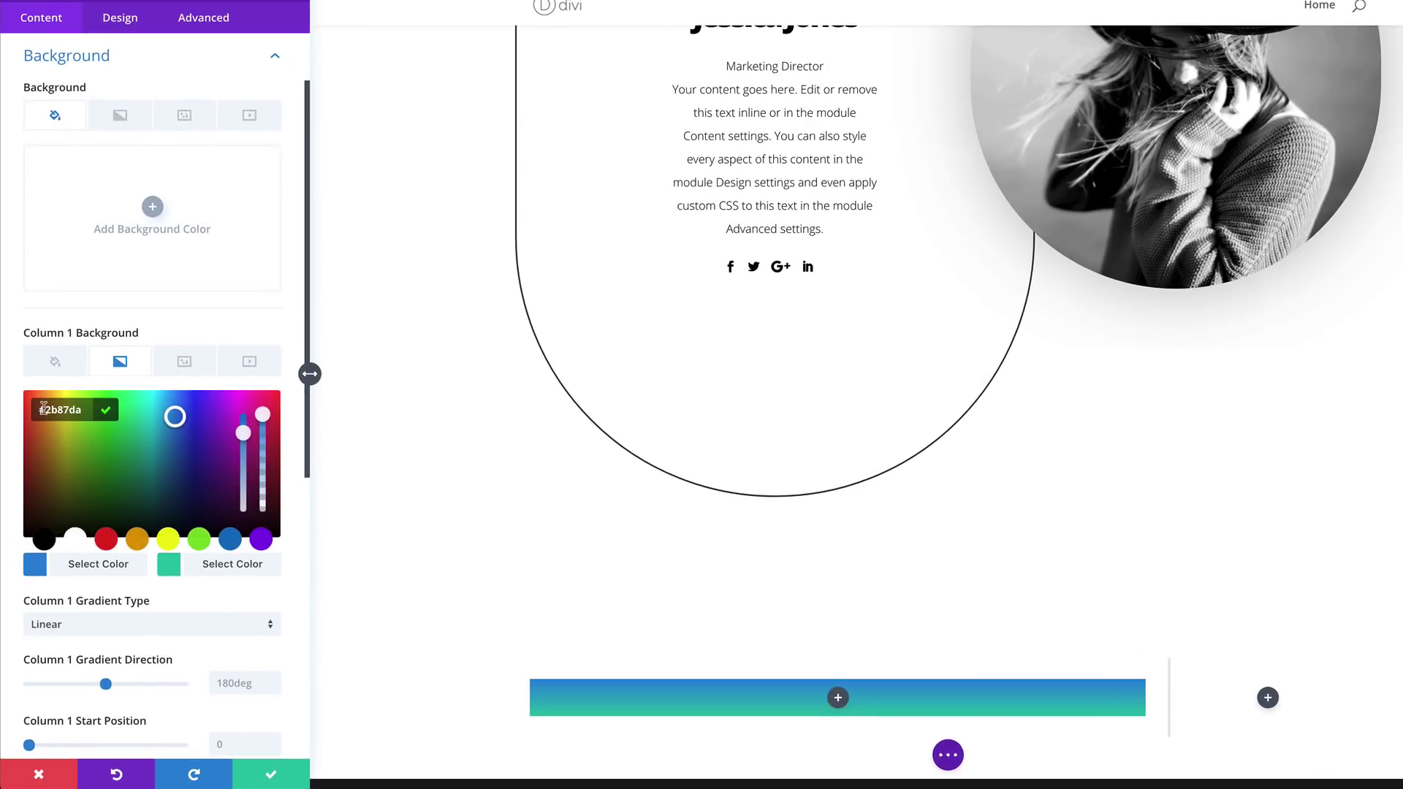
{"action": "type", "text": "#dddddd"}
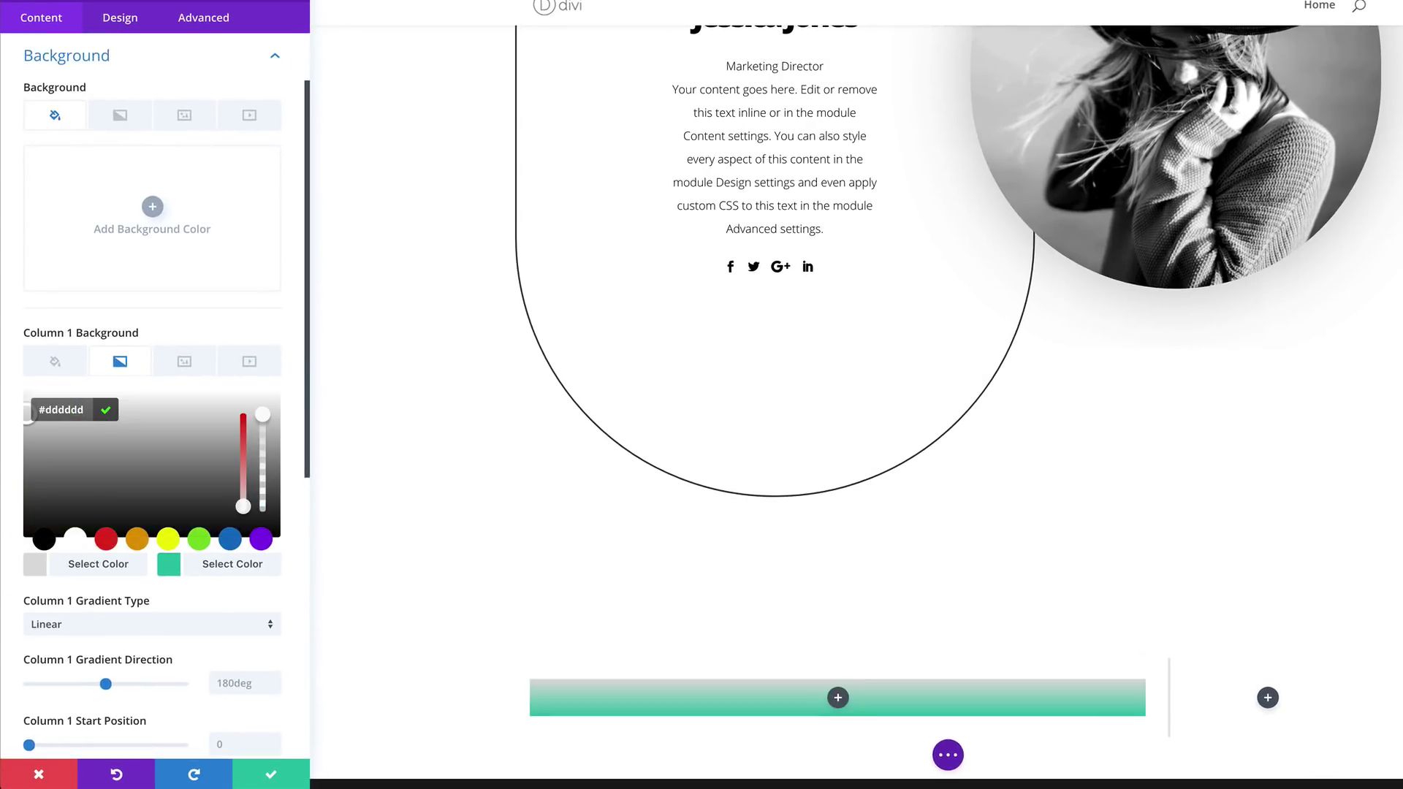
{"action": "left_click", "coordinate": [168, 567]}
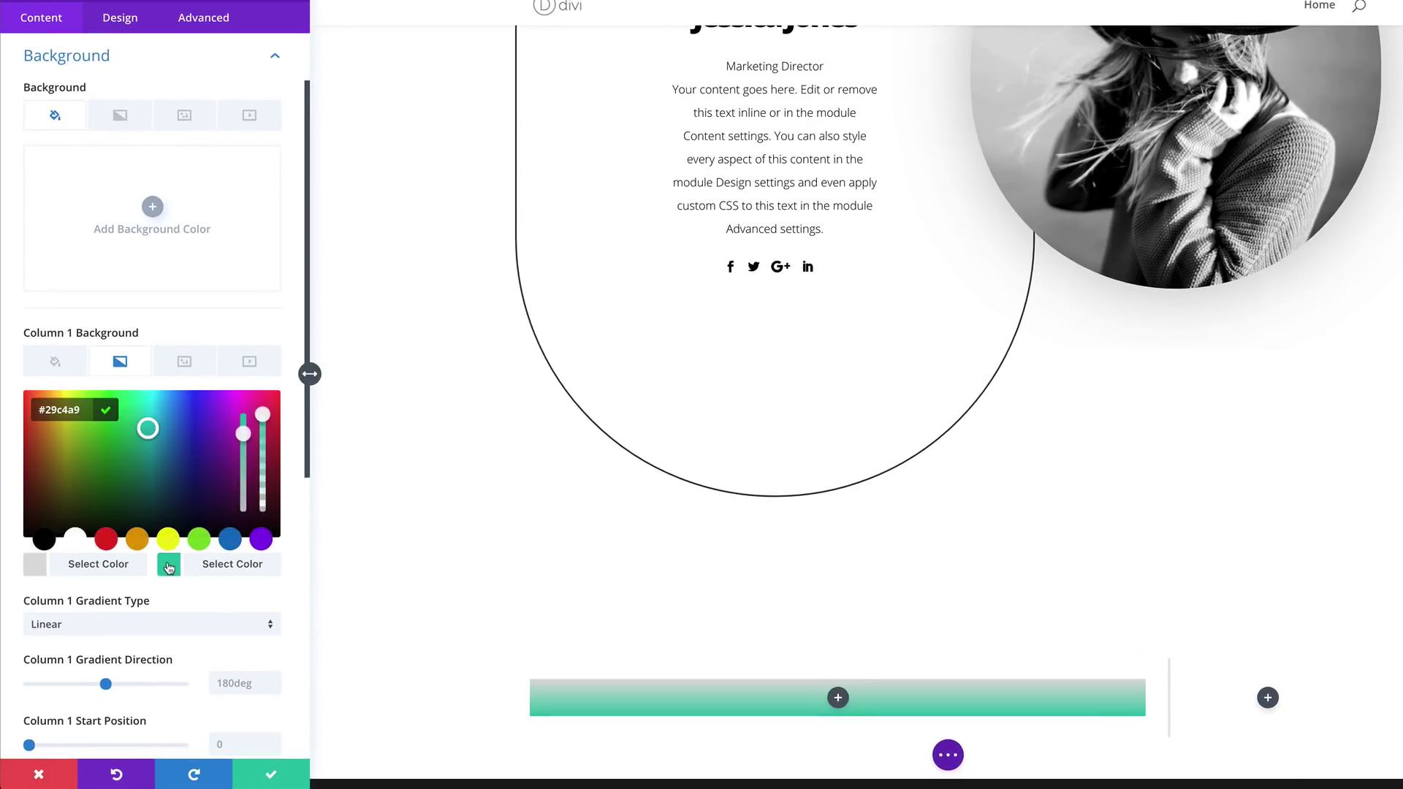
{"action": "type", "text": "#ffffff"}
Set the gradient direction to 90deg with start and end positions at 40%.
{"action": "scroll", "coordinate": [201, 680], "scroll_direction": "down", "scroll_amount": 5}
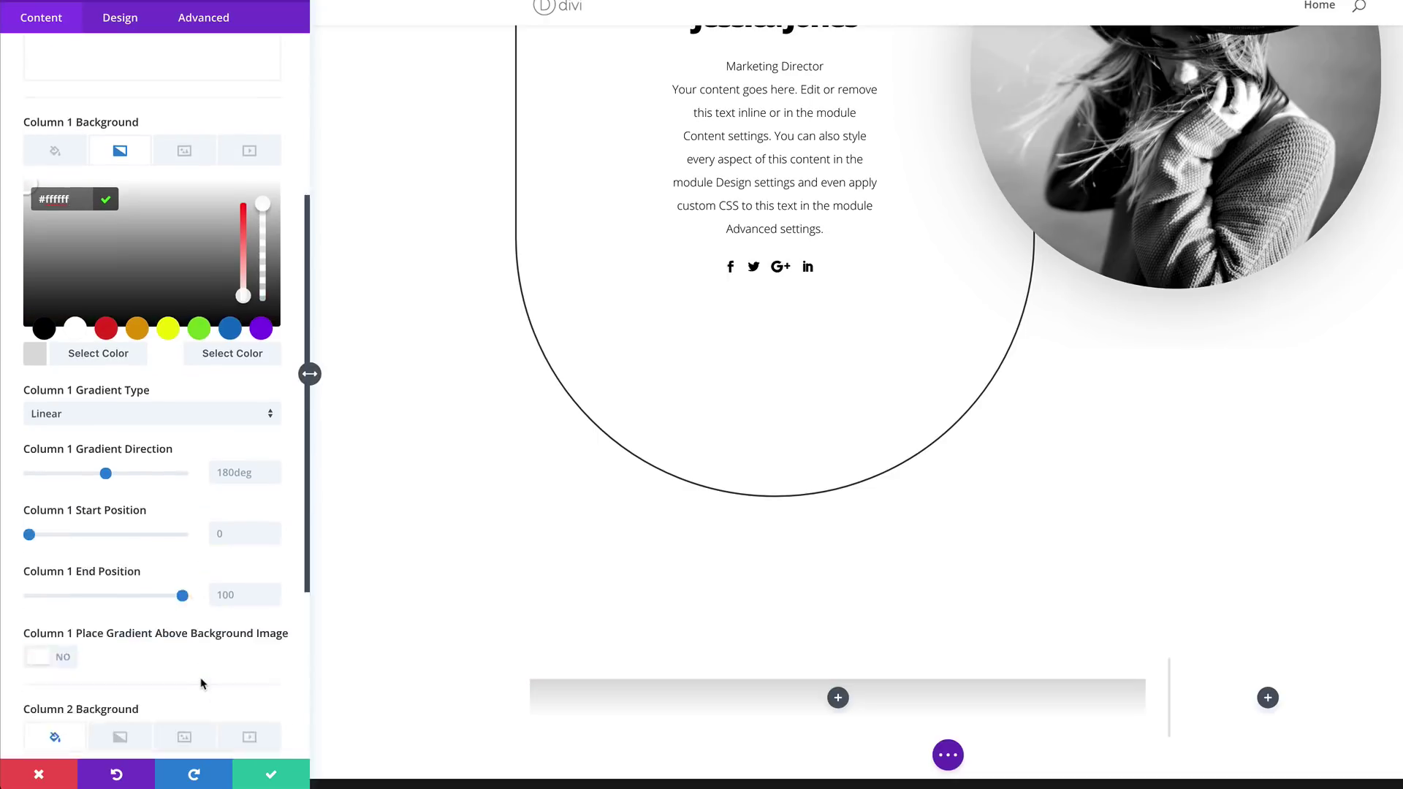
{"action": "left_click", "coordinate": [225, 356]}
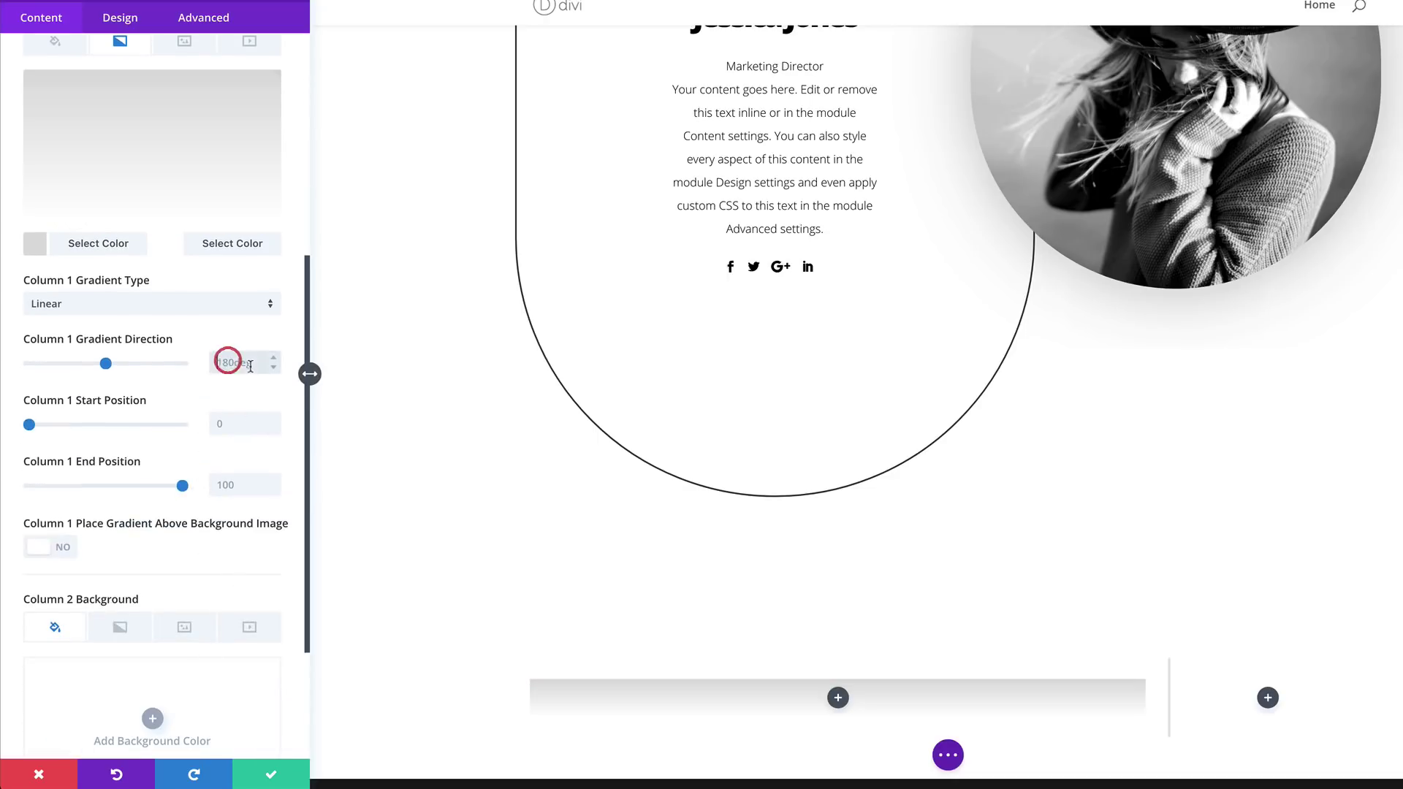
{"action": "type", "text": "90deg"}
{"action": "left_click", "coordinate": [410, 448]}
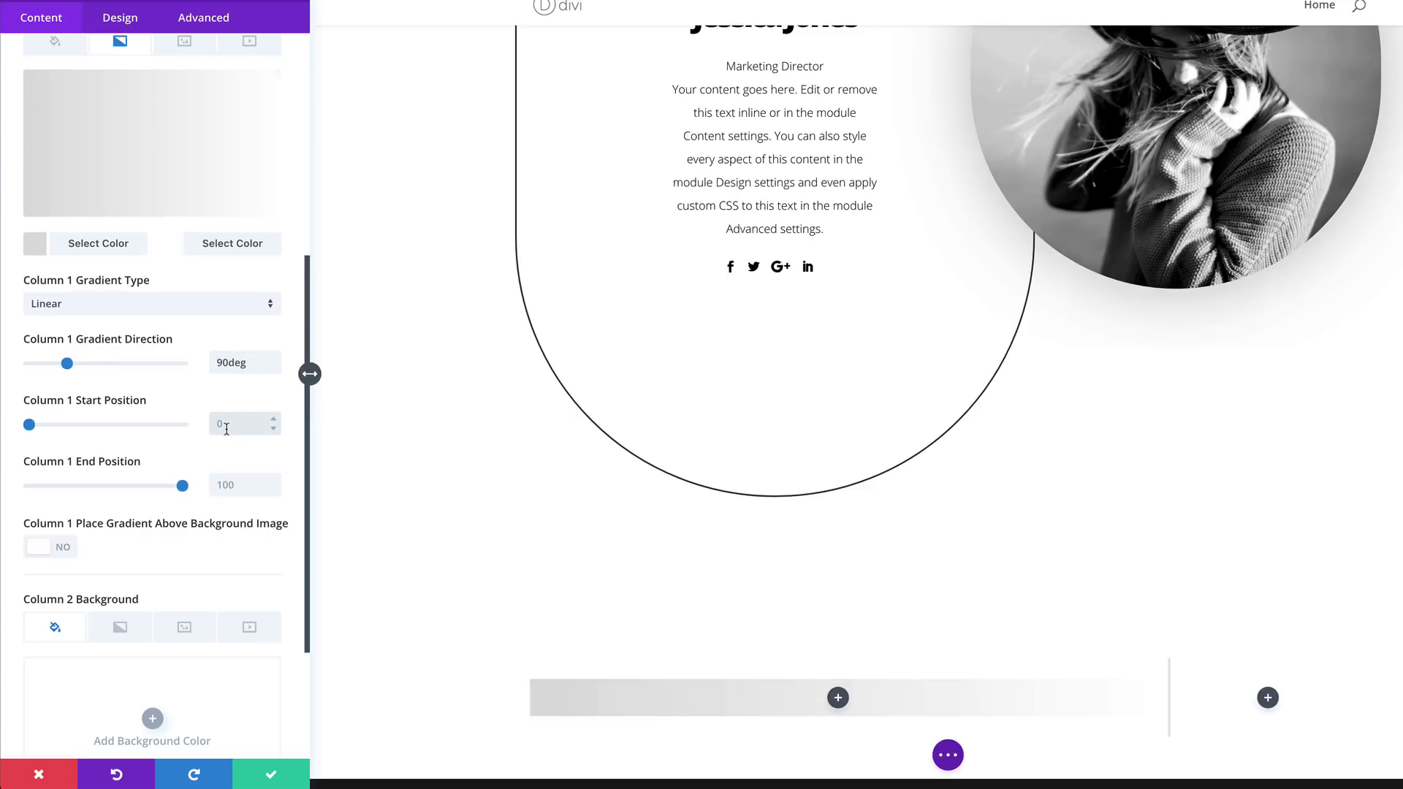
{"action": "left_click", "coordinate": [229, 486]}
{"action": "type", "text": "40%"}
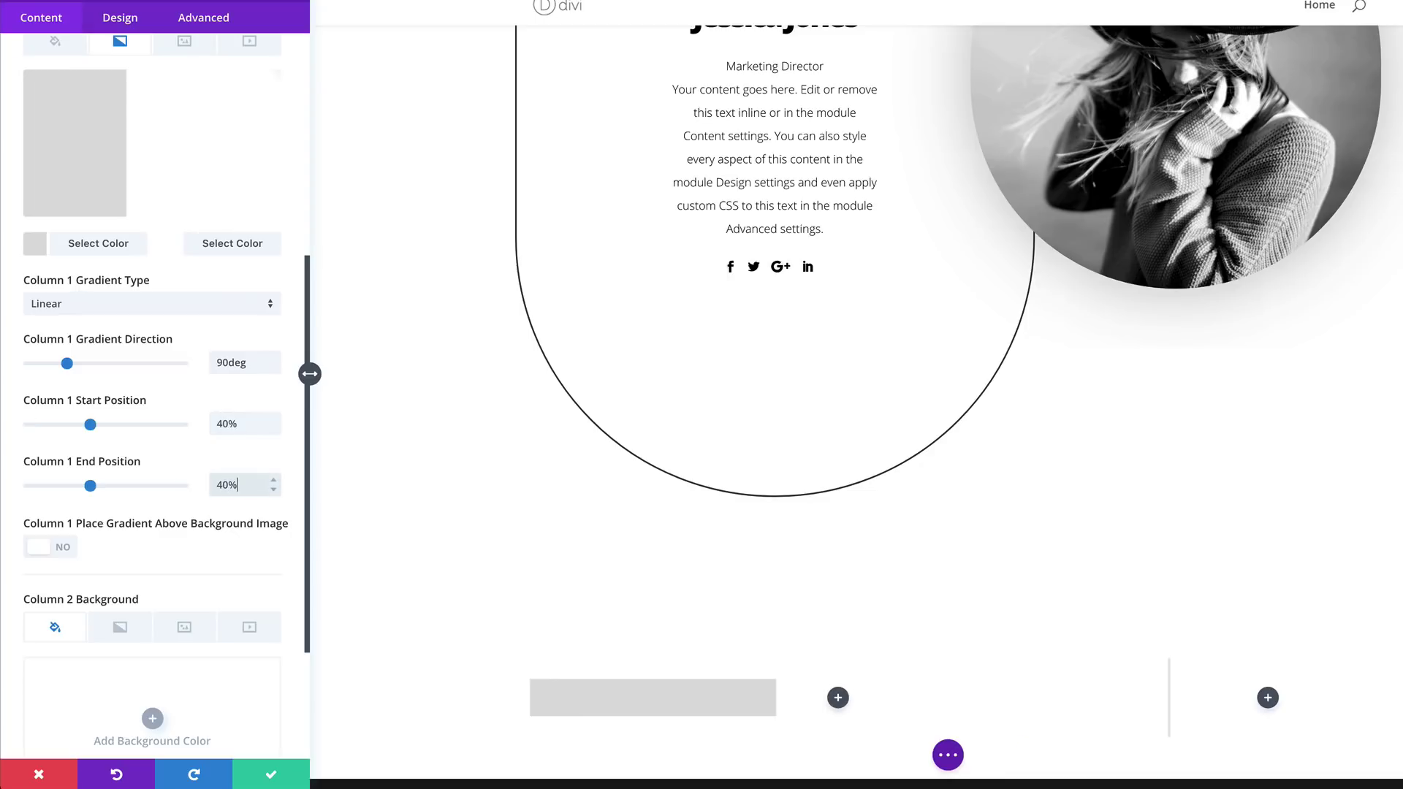
{"action": "left_click", "coordinate": [121, 20]}
{"action": "left_click", "coordinate": [62, 144]}
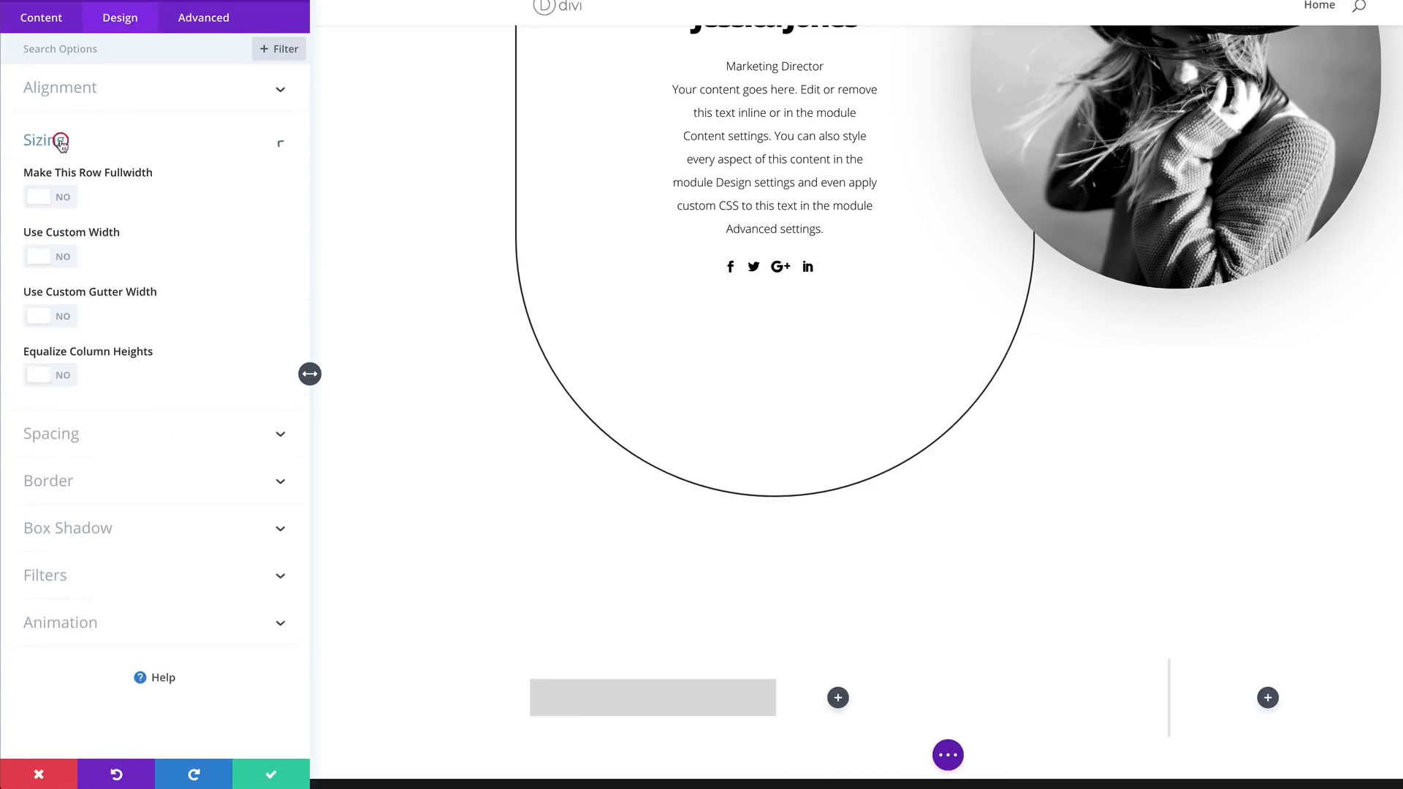
Make the grey-block row fullwidth and enable a custom gutter width of 1.
{"action": "left_click", "coordinate": [72, 200]}
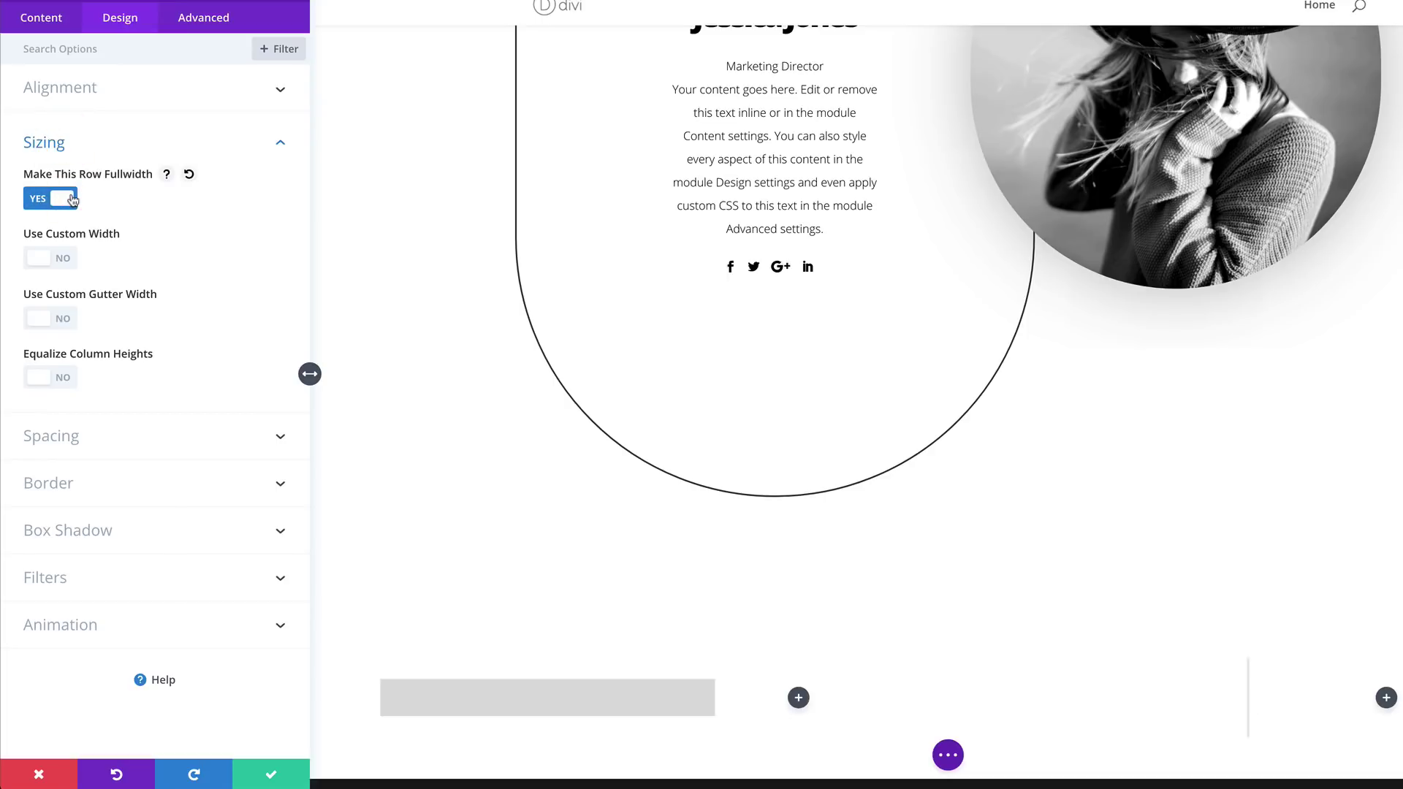
{"action": "left_click", "coordinate": [64, 320]}
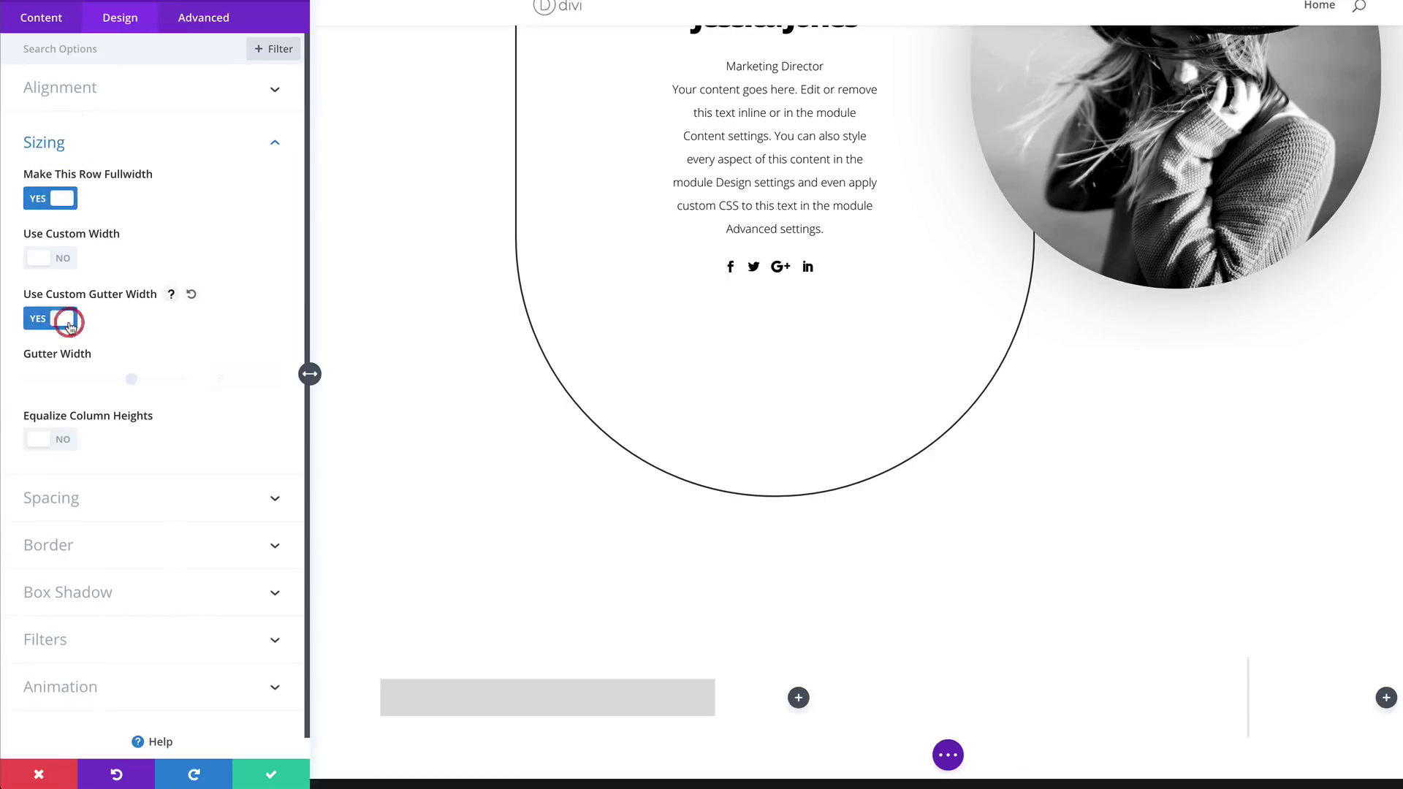
{"action": "left_click_drag", "start_coordinate": [132, 380], "coordinate": [4, 392]}
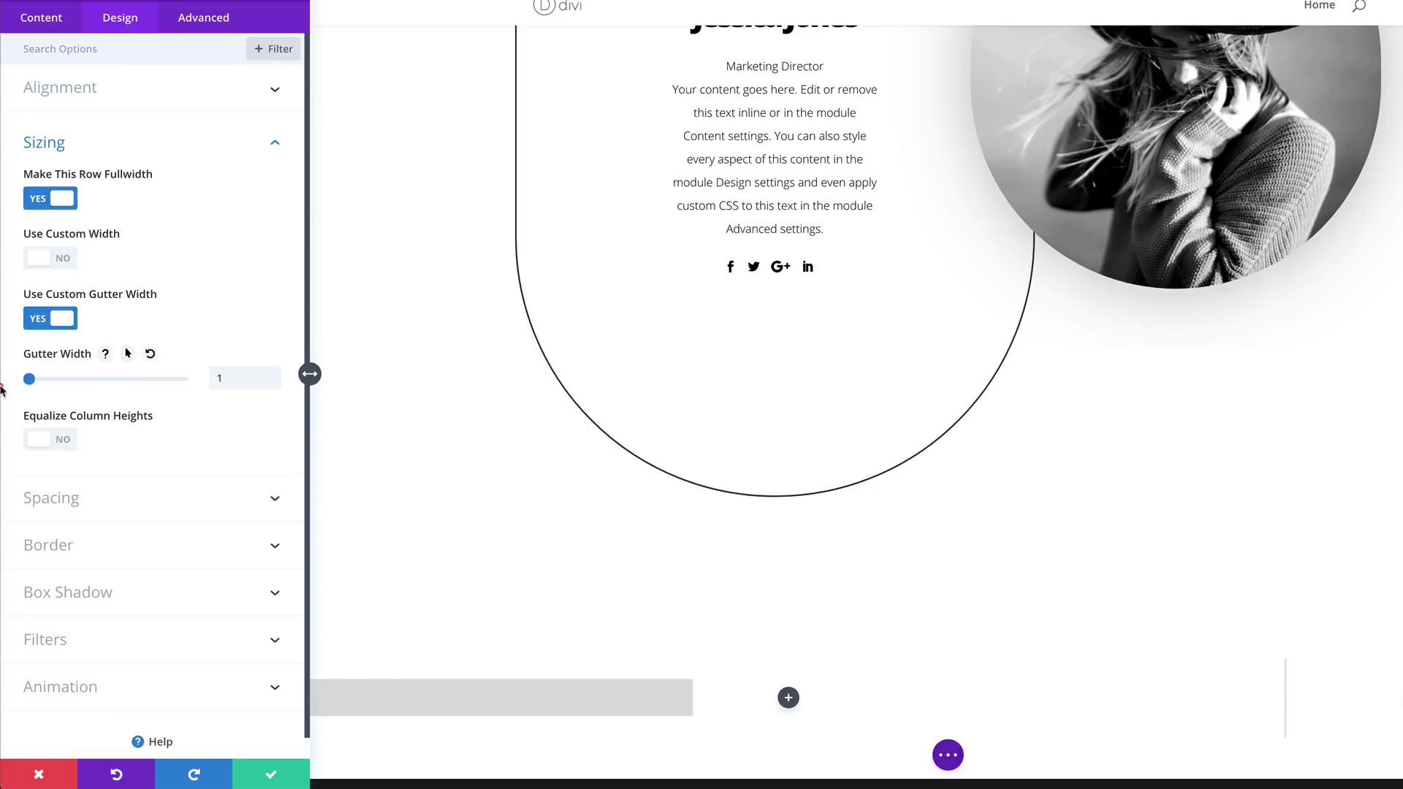
{"action": "left_click", "coordinate": [44, 504]}
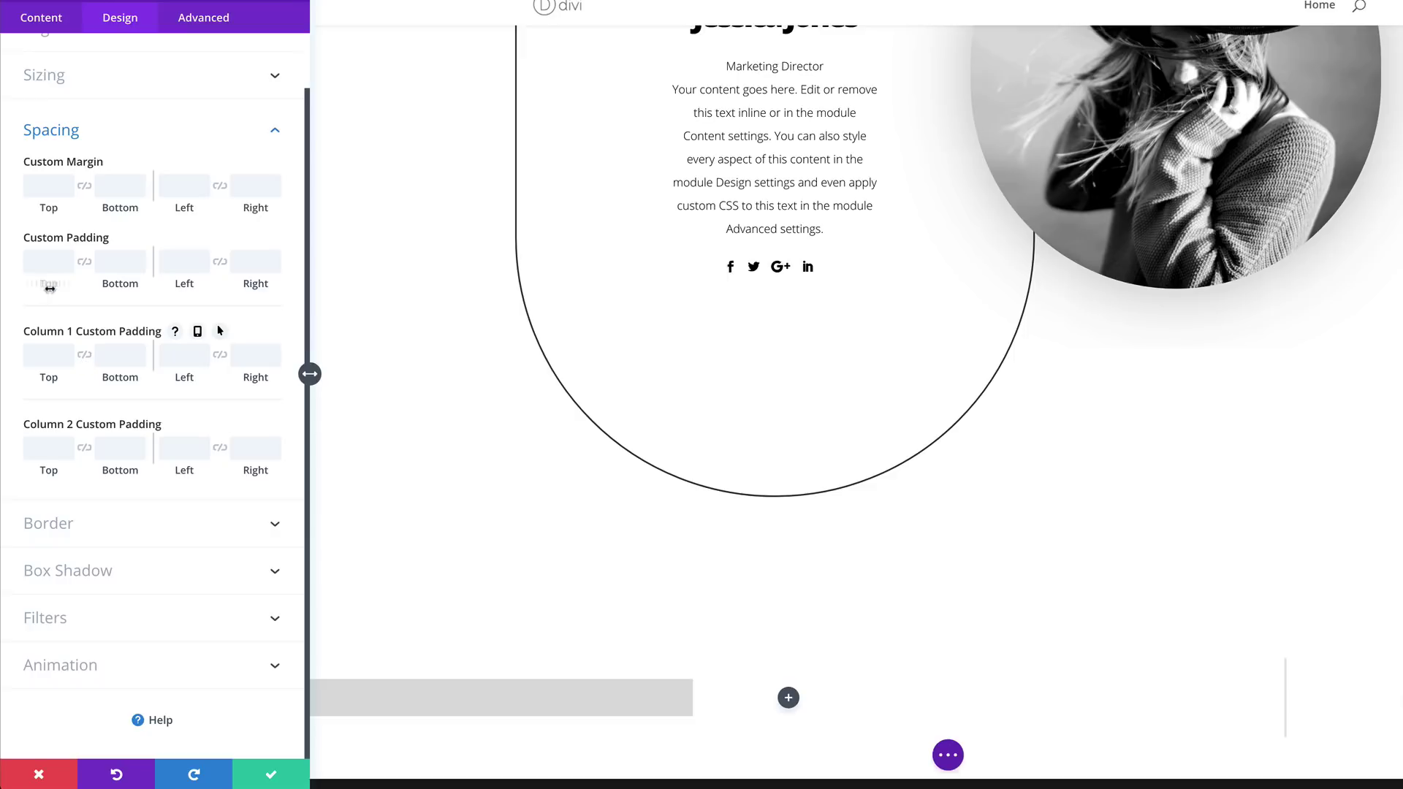
Give the row 100px padding on all four sides for desktop.
{"action": "left_click", "coordinate": [44, 261]}
{"action": "type", "text": "100px"}
{"action": "left_click", "coordinate": [84, 263]}
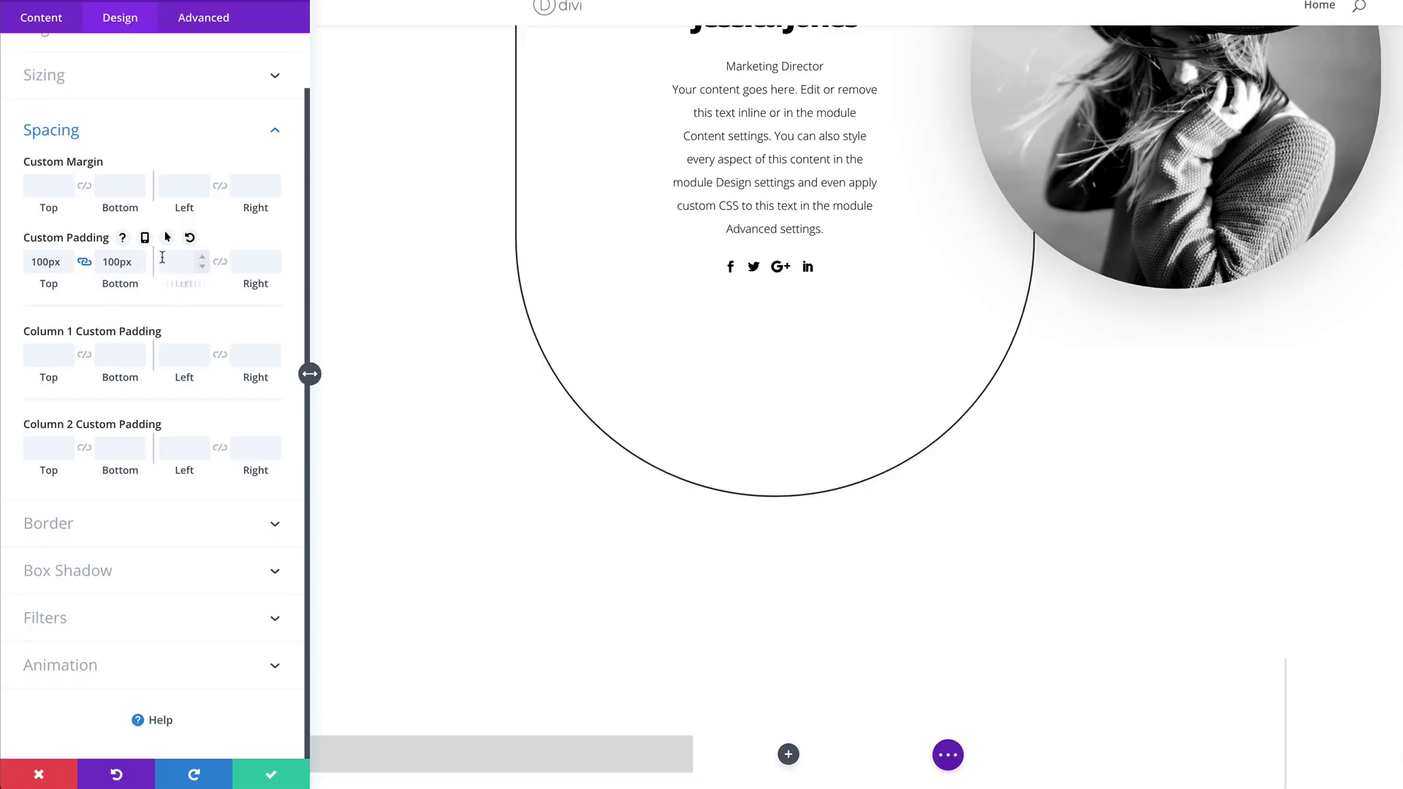
{"action": "left_click", "coordinate": [173, 262]}
{"action": "type", "text": "100px"}
{"action": "left_click", "coordinate": [220, 262]}
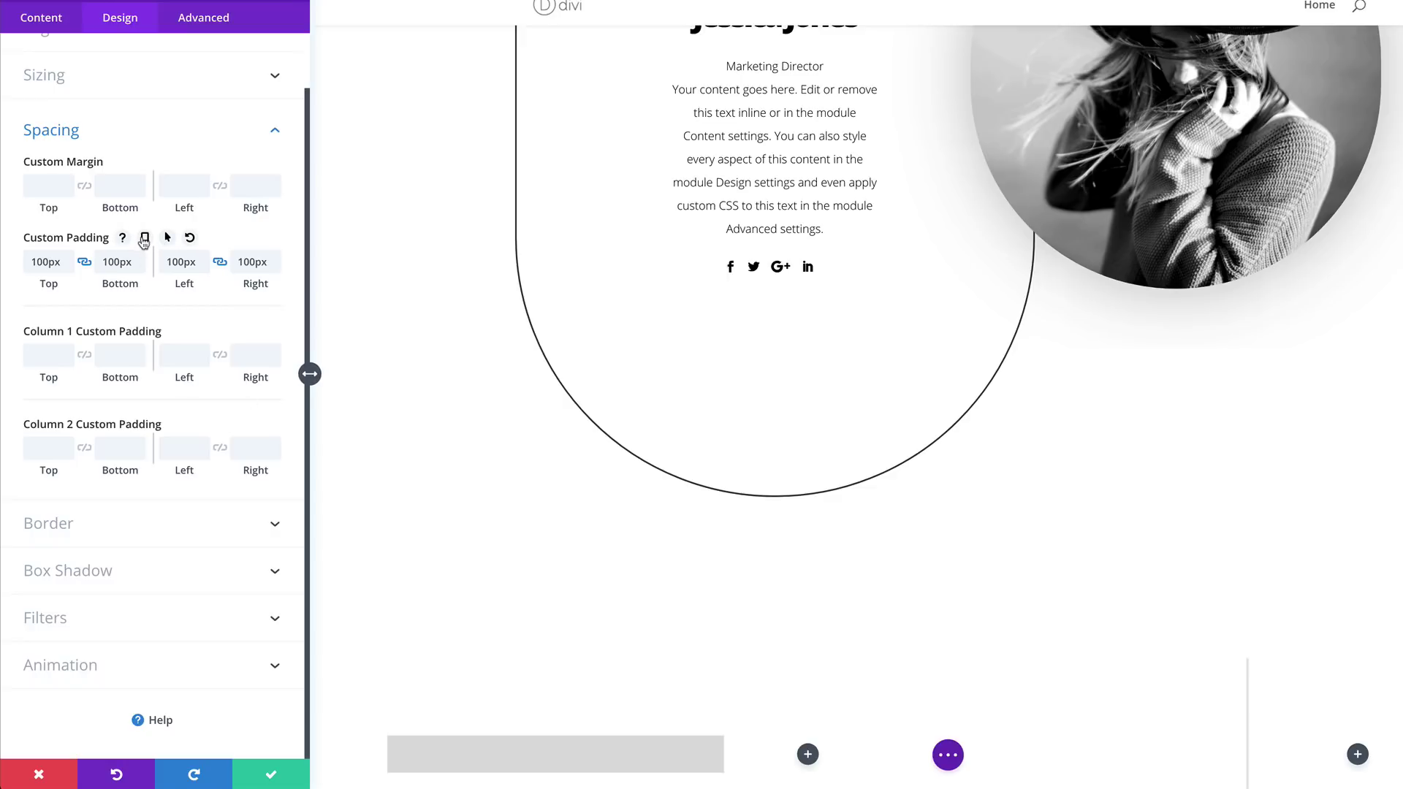
Set tablet padding to 80px top/bottom with 30px sides, and phone sides to 25px.
{"action": "left_click", "coordinate": [144, 239]}
{"action": "left_click", "coordinate": [144, 269]}
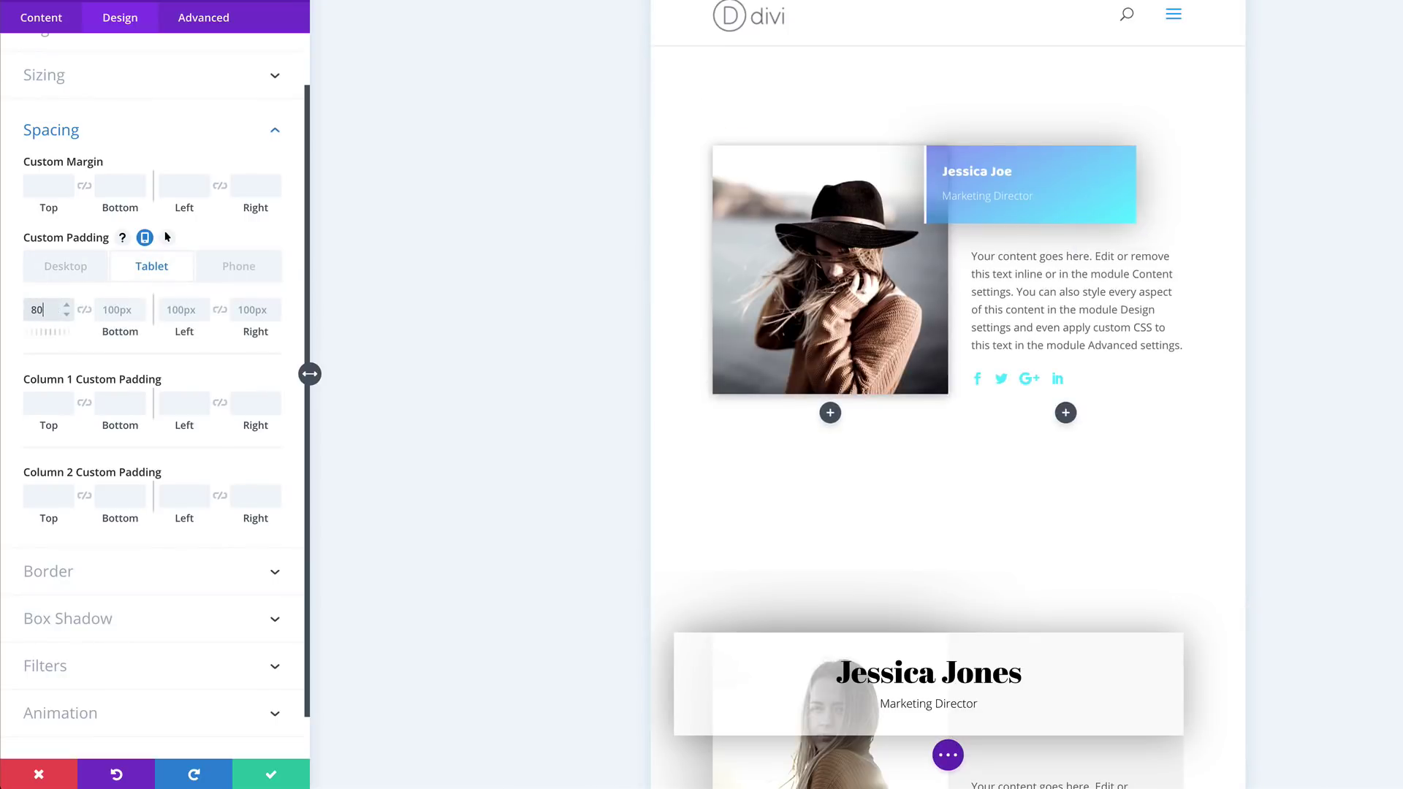
{"action": "left_click", "coordinate": [84, 310]}
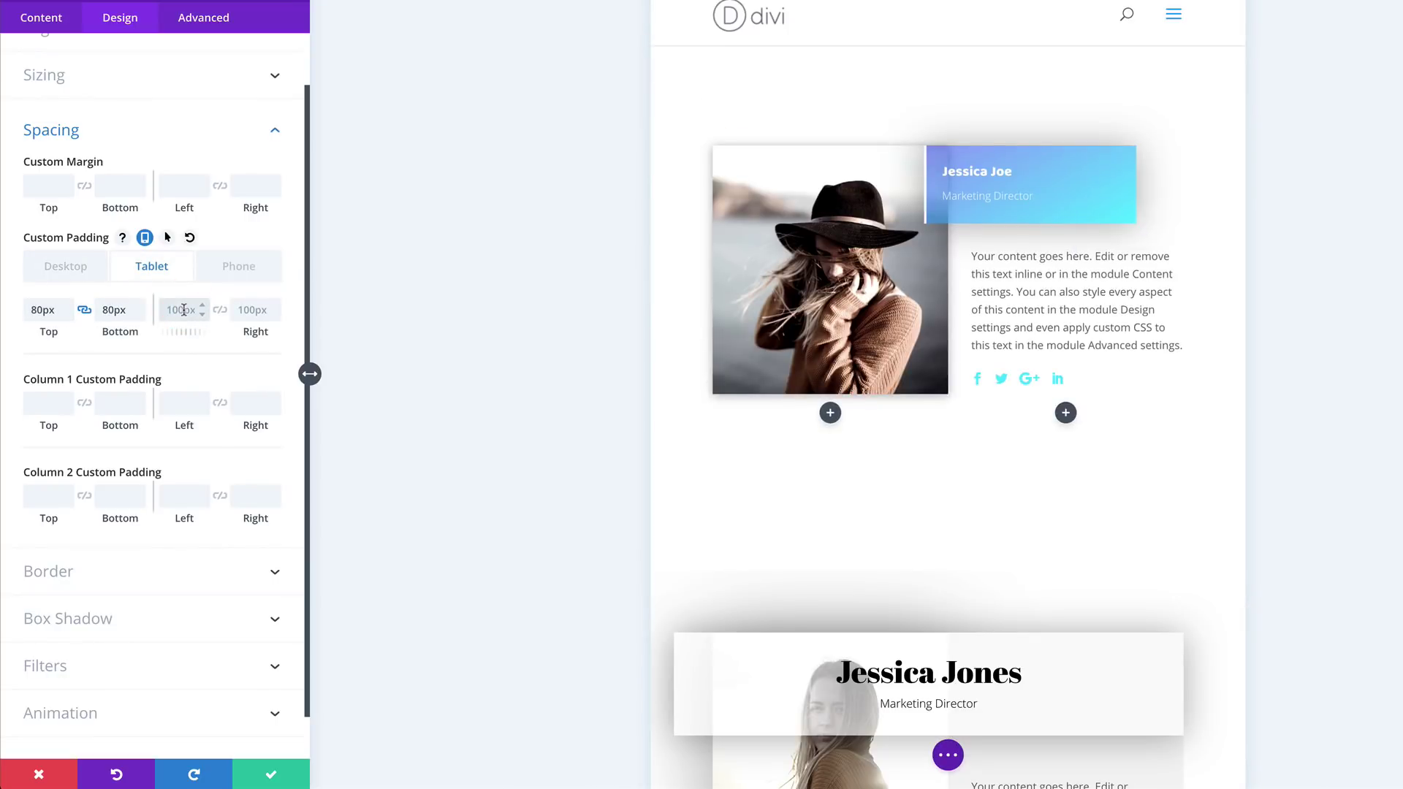
{"action": "left_click", "coordinate": [191, 313]}
{"action": "type", "text": "30"}
{"action": "left_click", "coordinate": [219, 310]}
{"action": "left_click", "coordinate": [231, 266]}
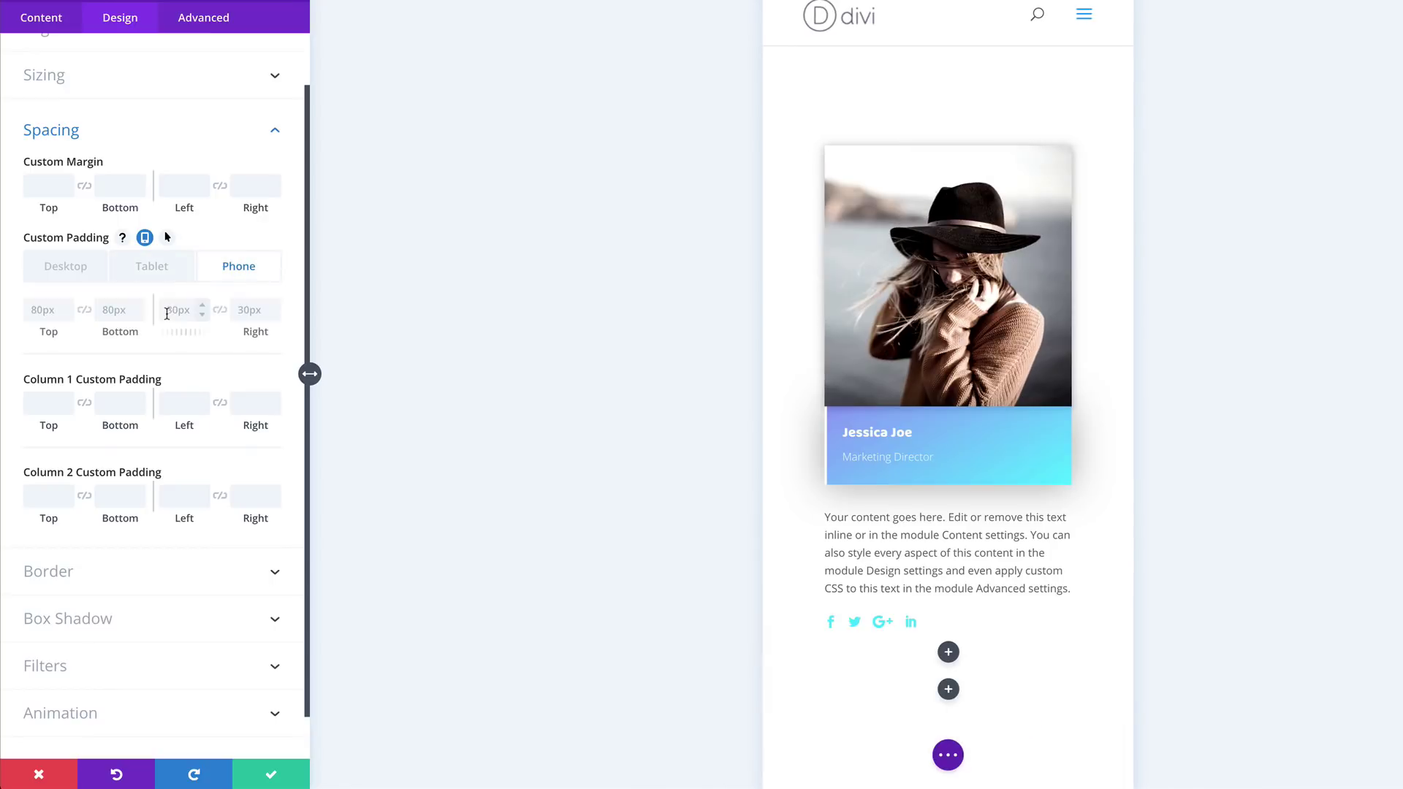
{"action": "left_click", "coordinate": [181, 311]}
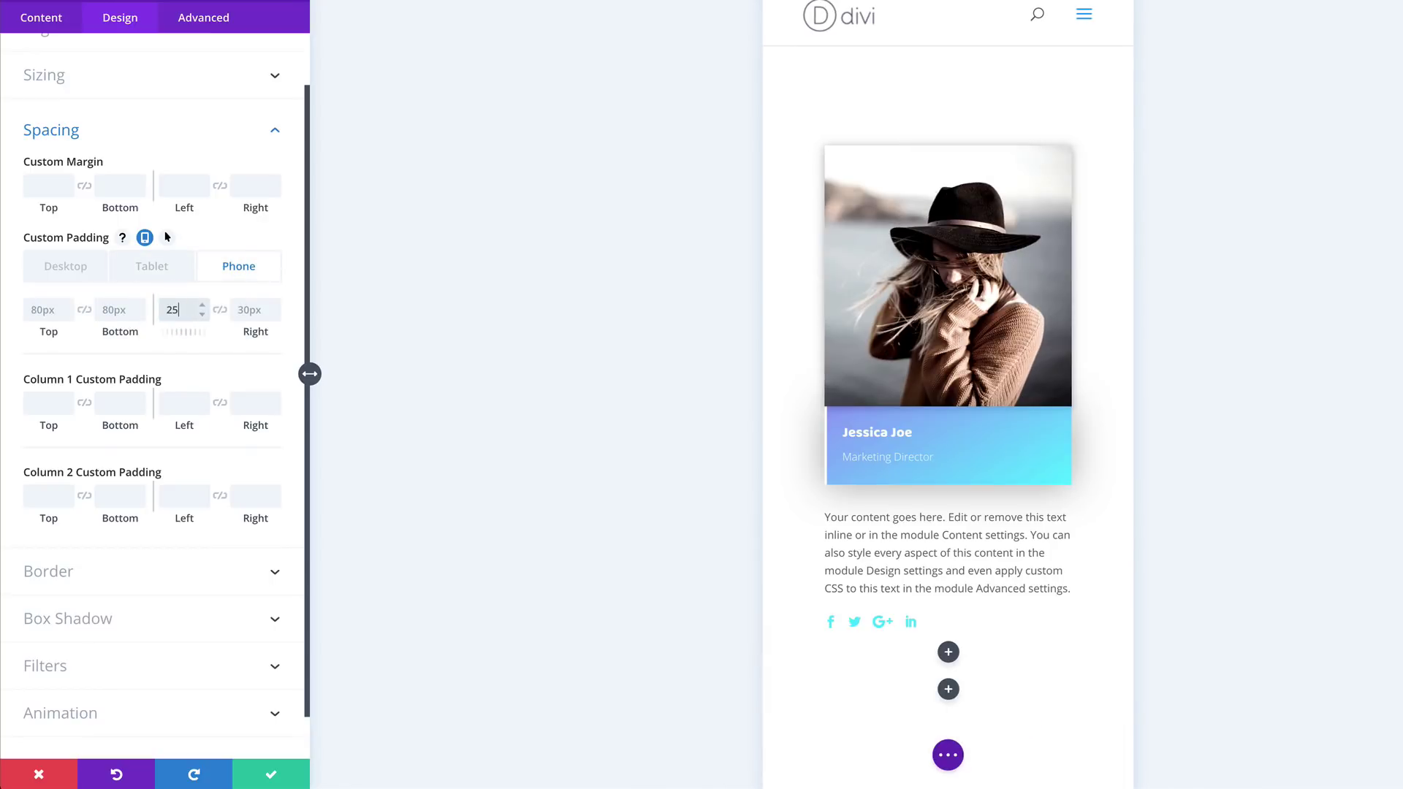
{"action": "type", "text": "25"}
{"action": "left_click", "coordinate": [219, 310]}
{"action": "left_click", "coordinate": [65, 266]}
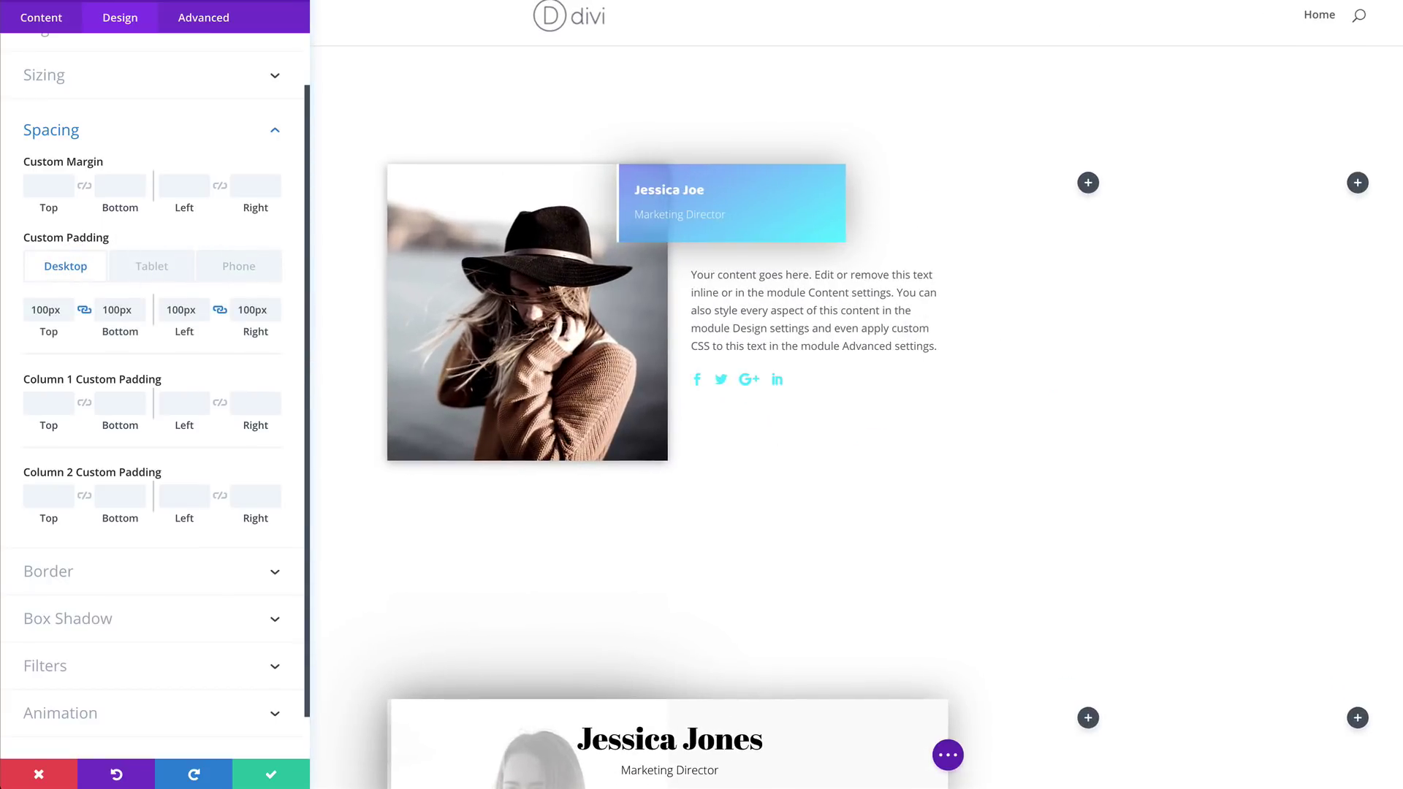
{"action": "scroll", "coordinate": [855, 394], "scroll_direction": "down", "scroll_amount": 10}
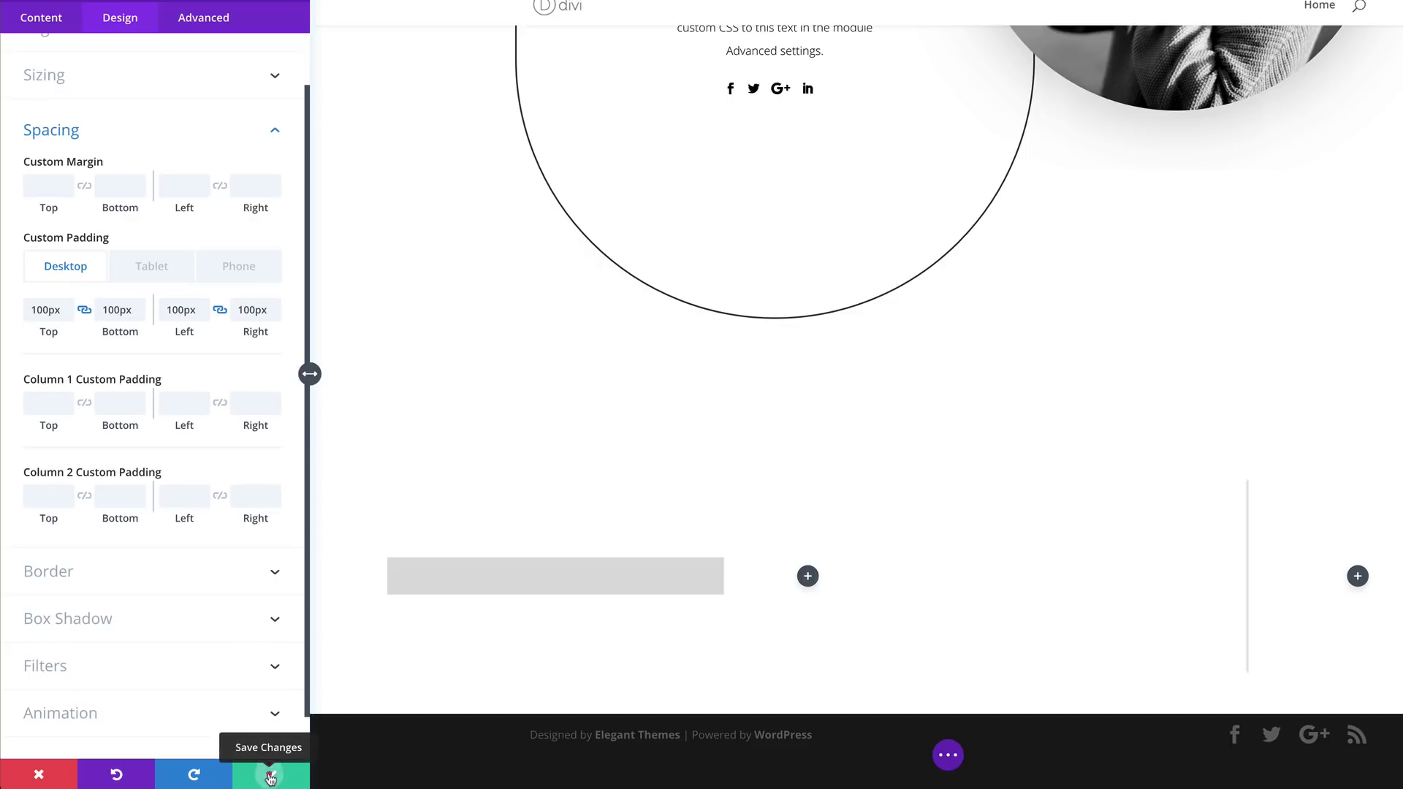
Save the row settings and insert a Person module into the empty column.
{"action": "left_click", "coordinate": [270, 774]}
{"action": "left_click", "coordinate": [614, 576]}
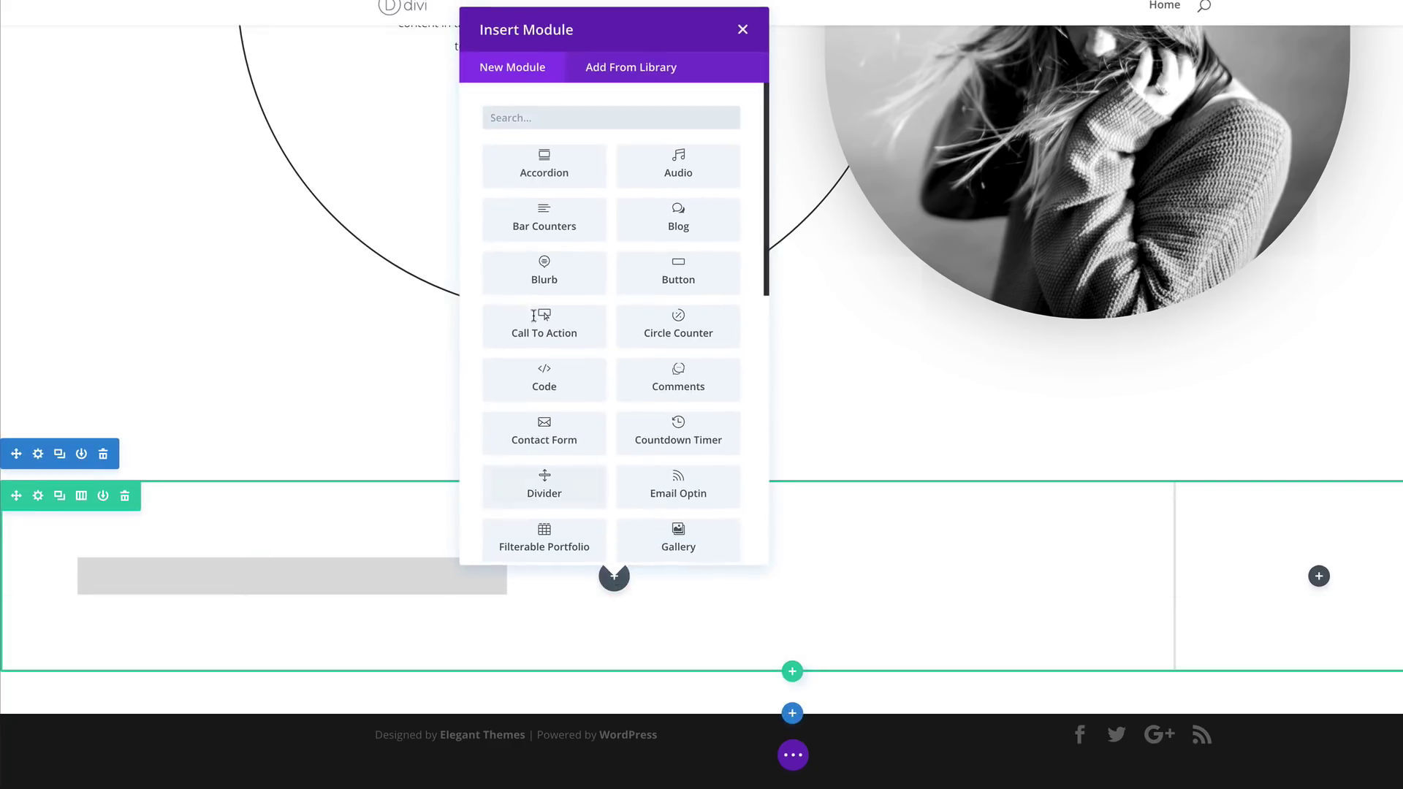
{"action": "type", "text": "pers"}
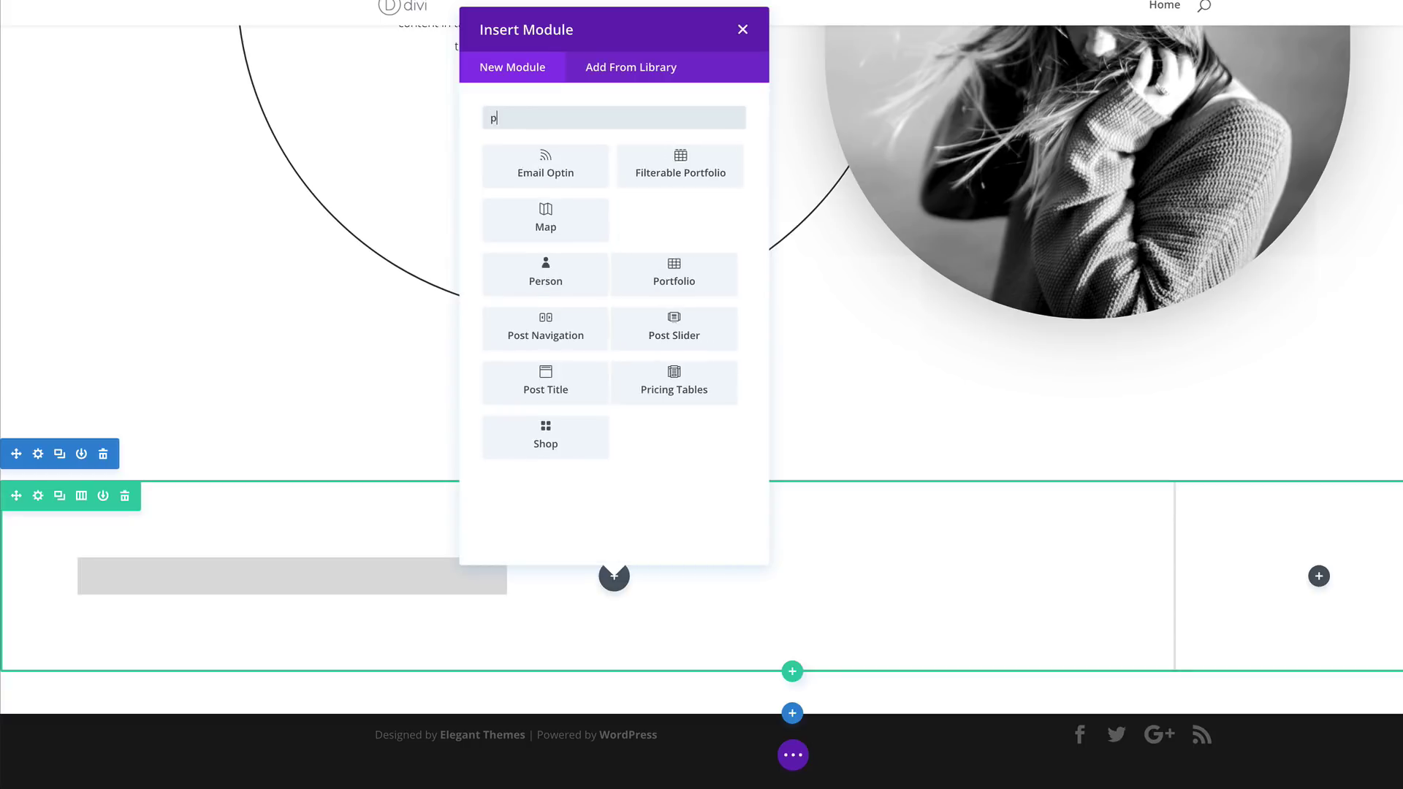
{"action": "left_click", "coordinate": [558, 165]}
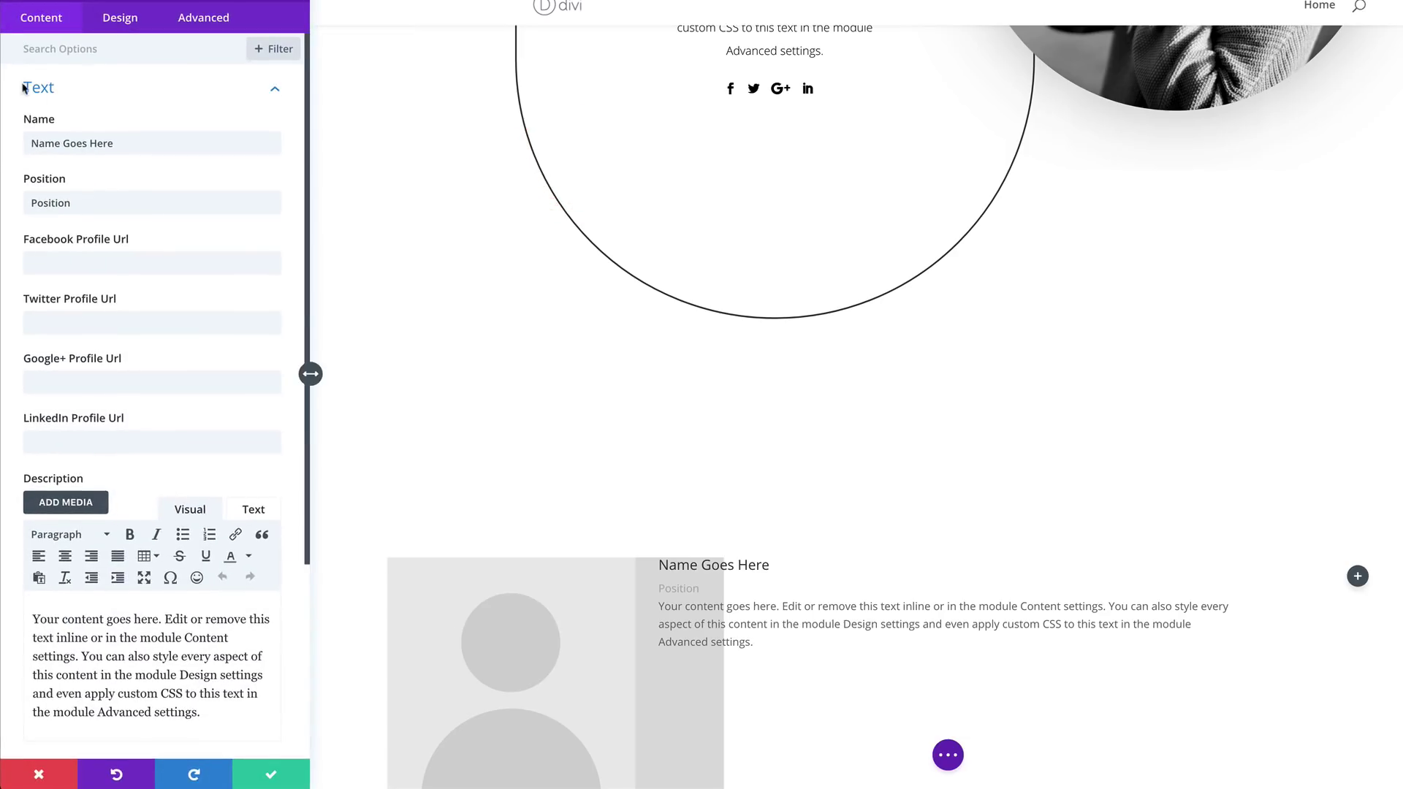
Enter 'Marketing Director' as the position, set the Facebook link to '#', and remove the portrait image.
{"action": "double_click", "coordinate": [125, 140]}
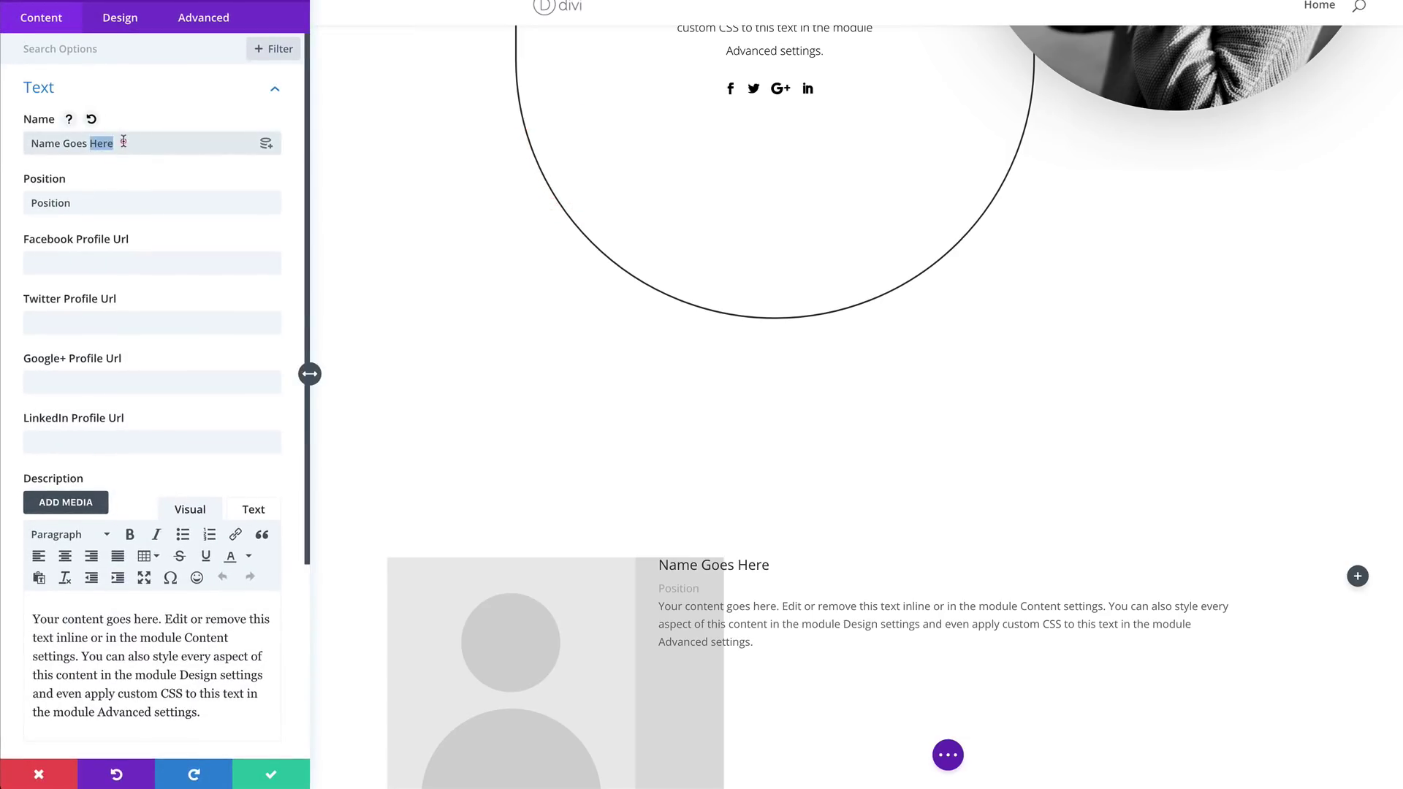
{"action": "triple_click", "coordinate": [124, 141]}
{"action": "type", "text": "Ma"}
{"action": "type", "text": "rk"}
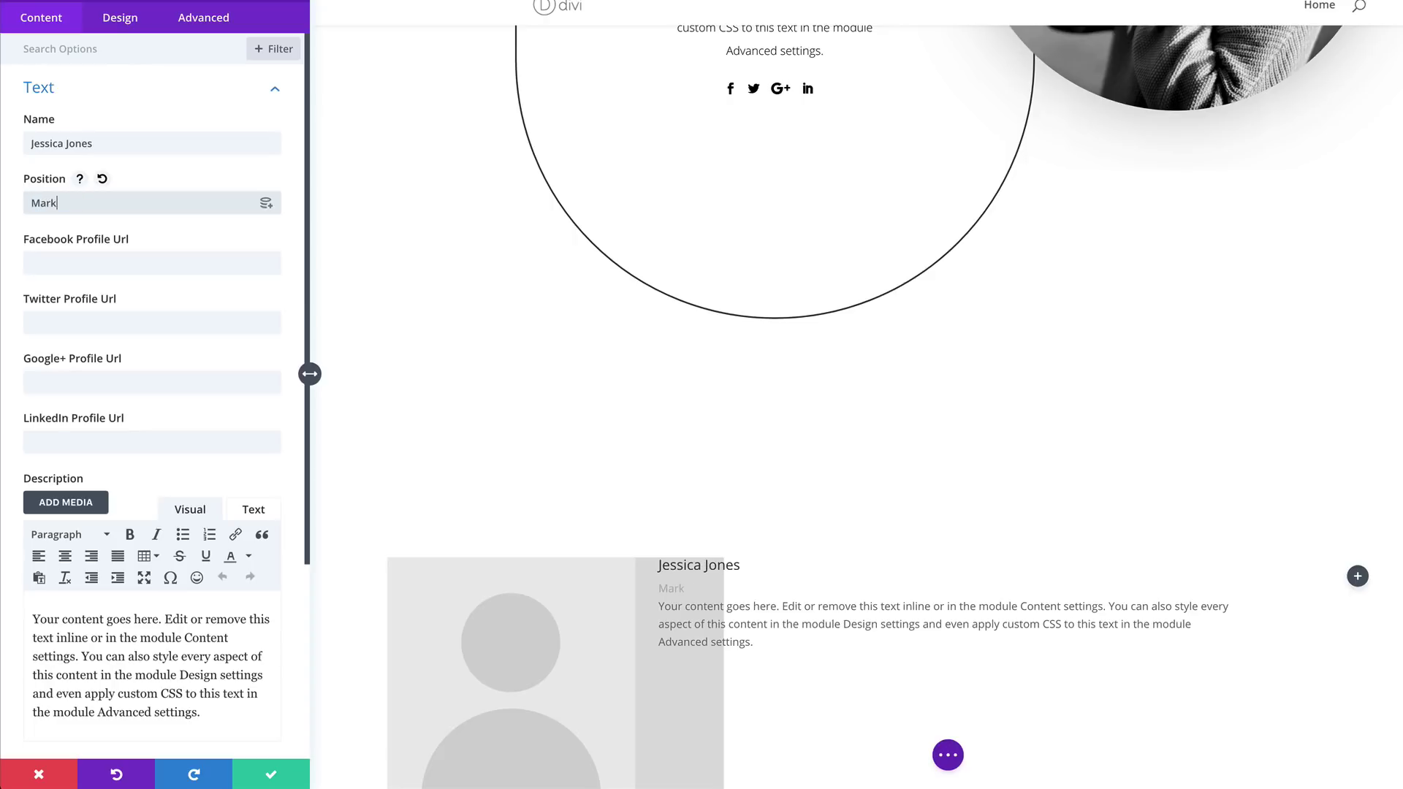
{"action": "type", "text": "eting Director"}
{"action": "left_click", "coordinate": [125, 262]}
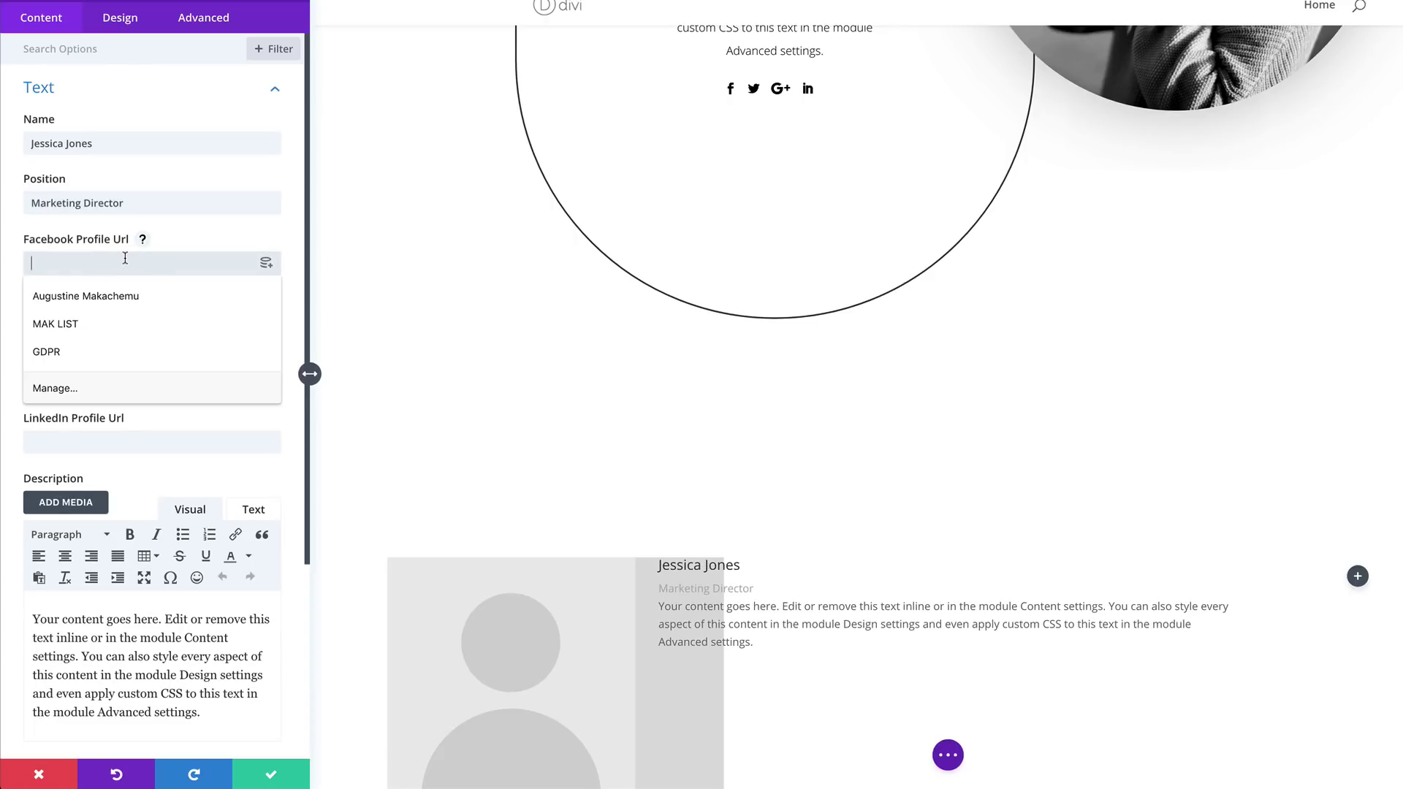
{"action": "type", "text": "#"}
{"action": "scroll", "coordinate": [146, 439], "scroll_direction": "down", "scroll_amount": 5}
{"action": "left_click", "coordinate": [147, 553]}
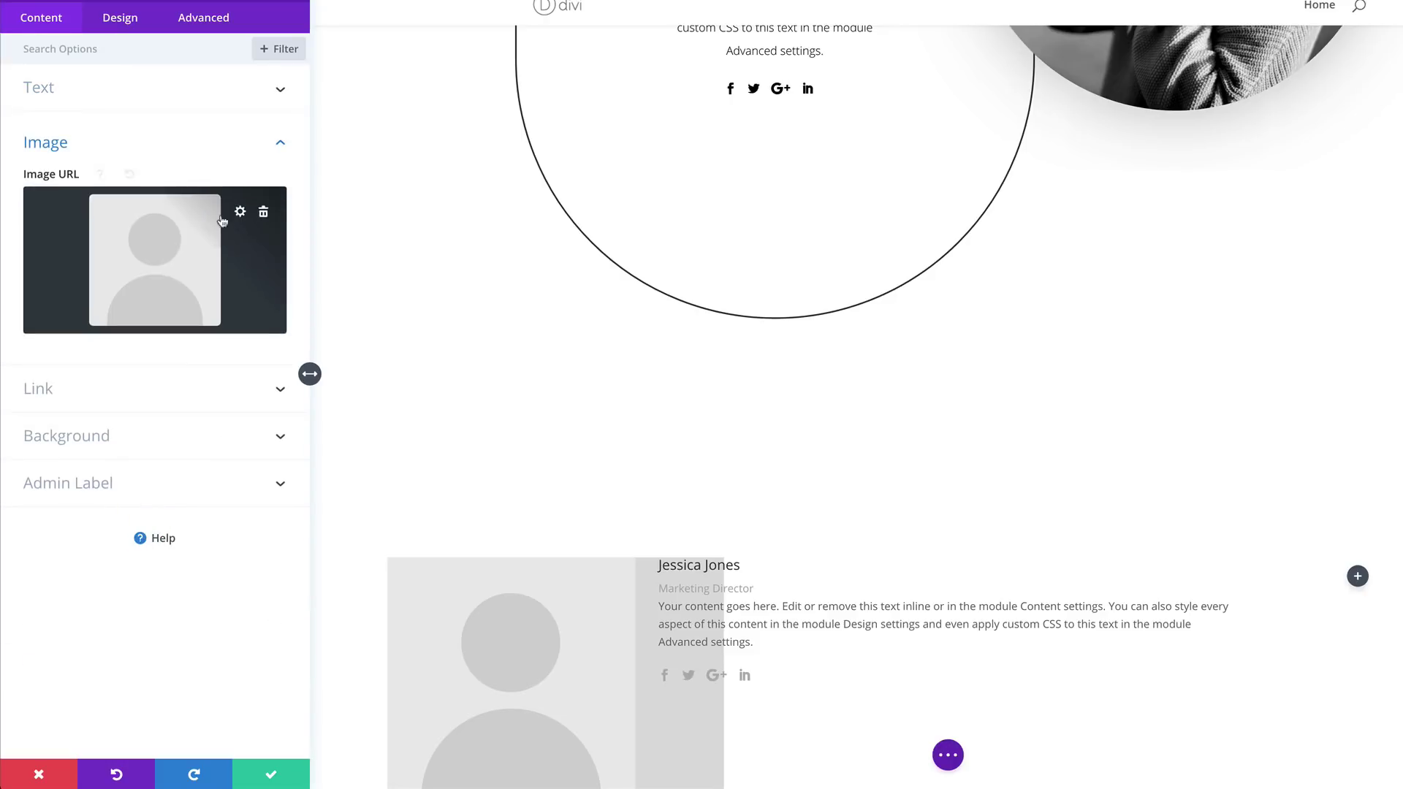
{"action": "left_click", "coordinate": [264, 212]}
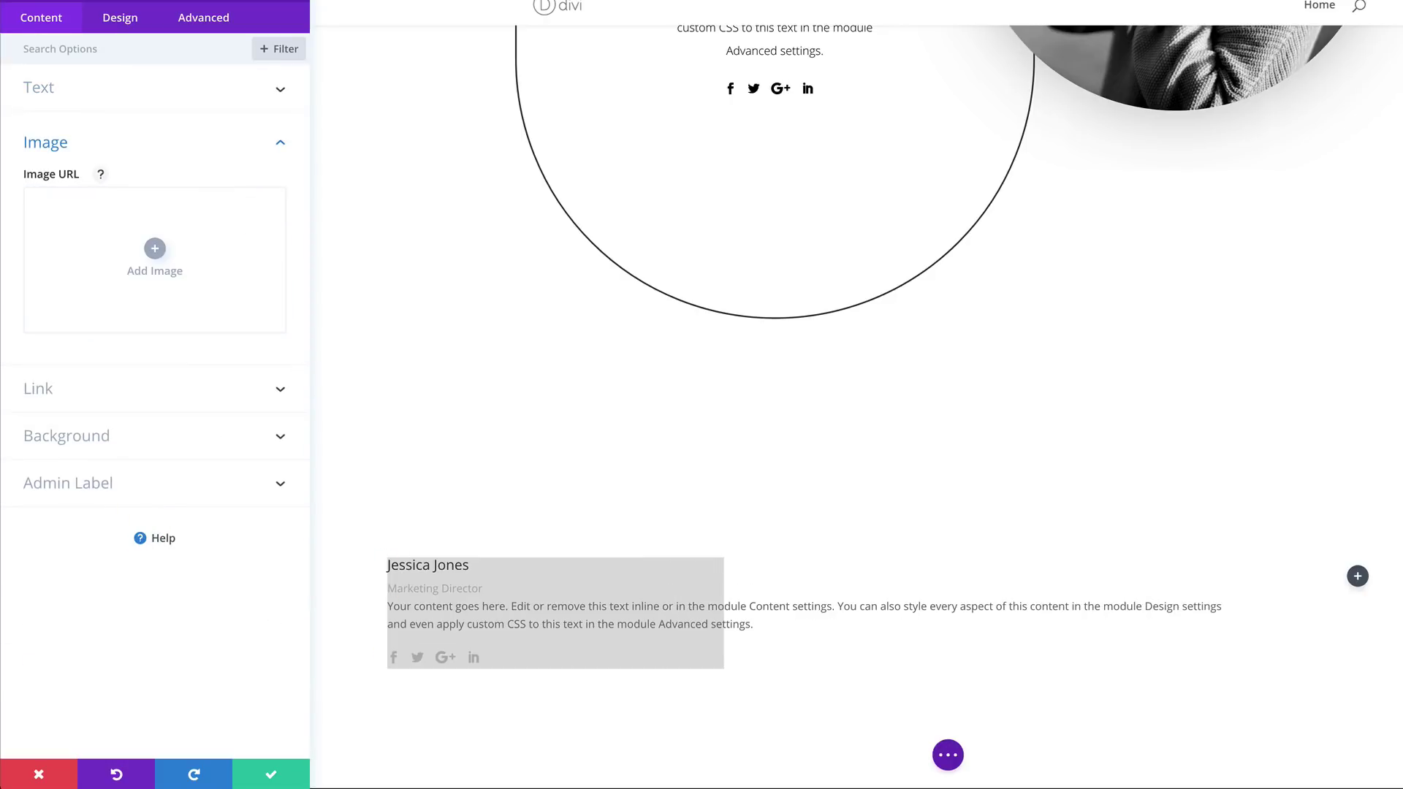
{"action": "left_click", "coordinate": [119, 22]}
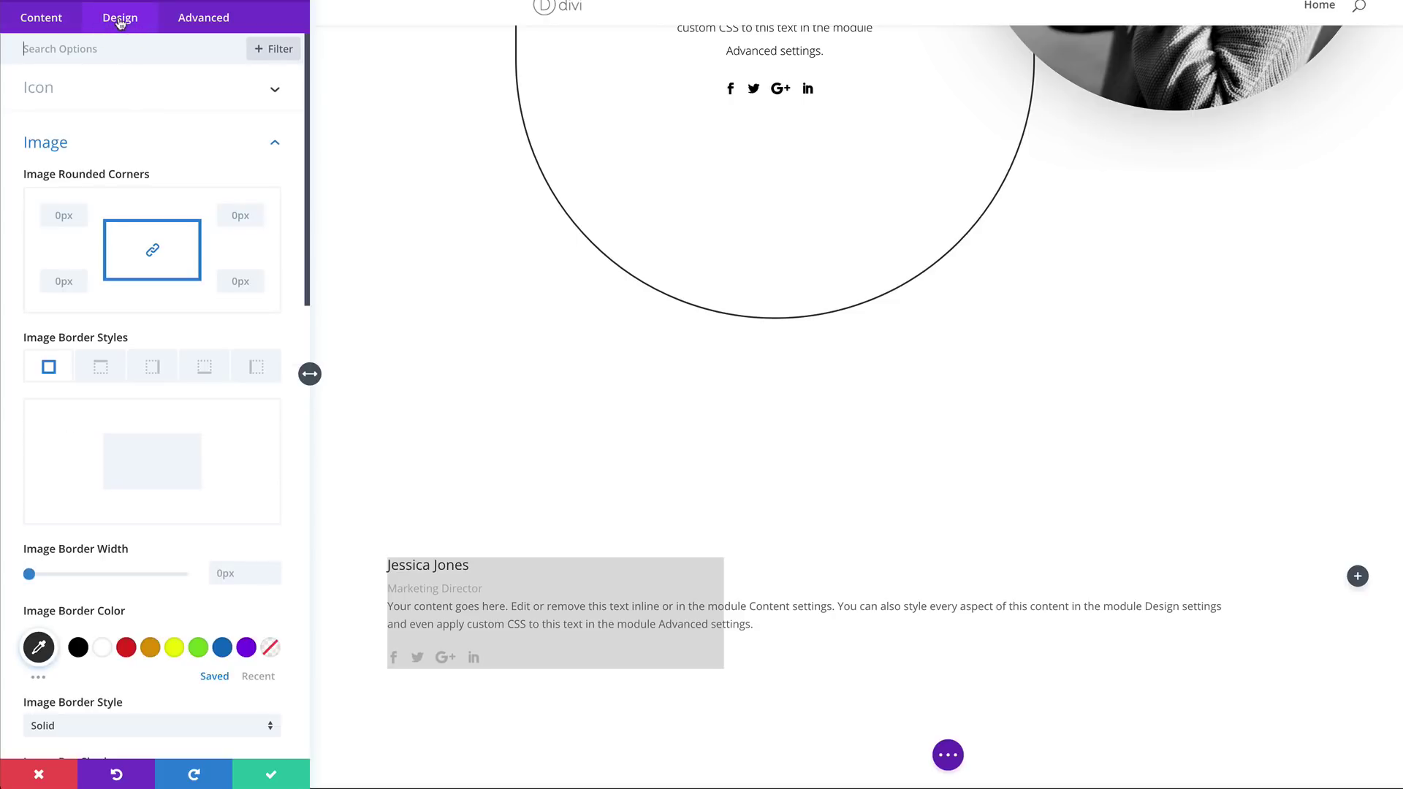
Make the social icons black and right-align the module's text.
{"action": "left_click", "coordinate": [54, 92]}
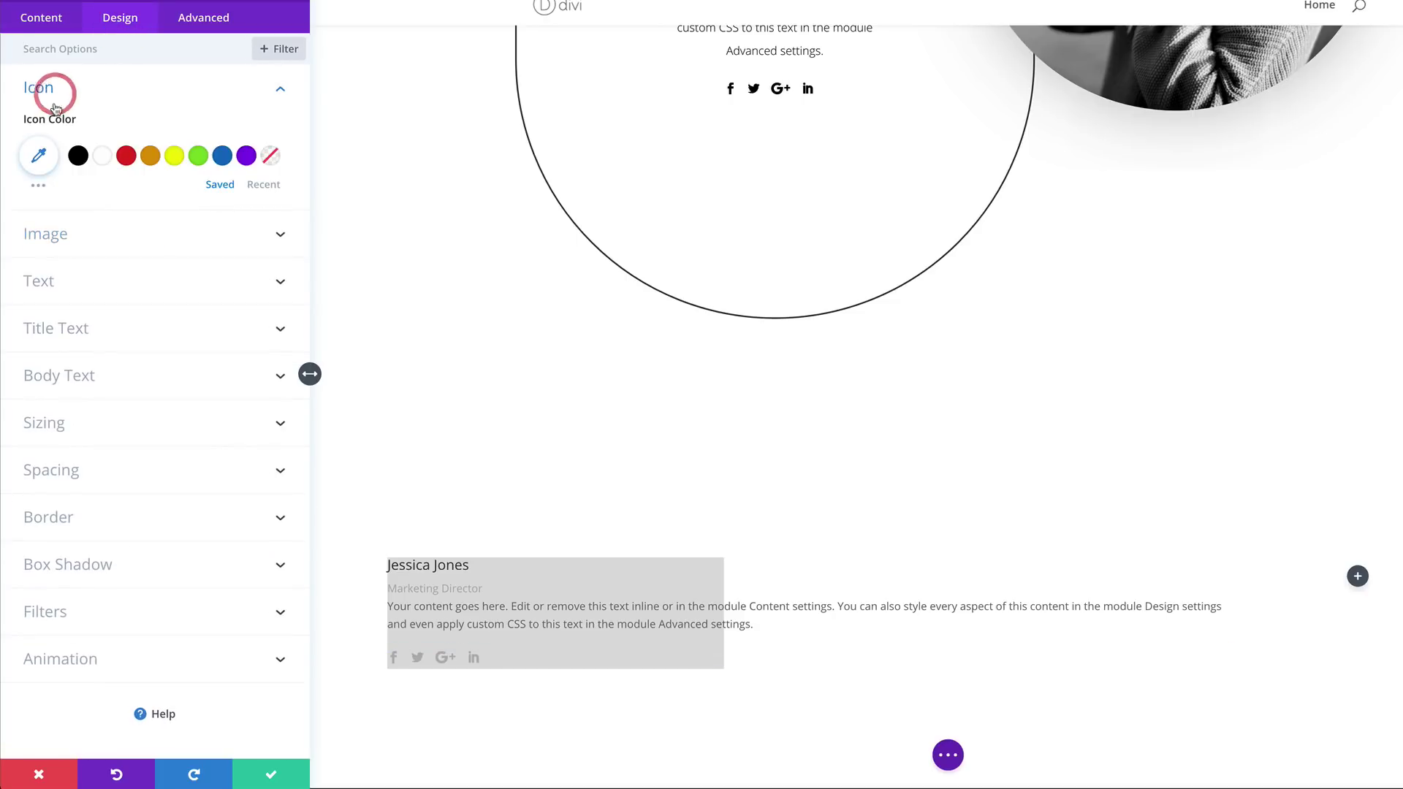
{"action": "left_click", "coordinate": [78, 161]}
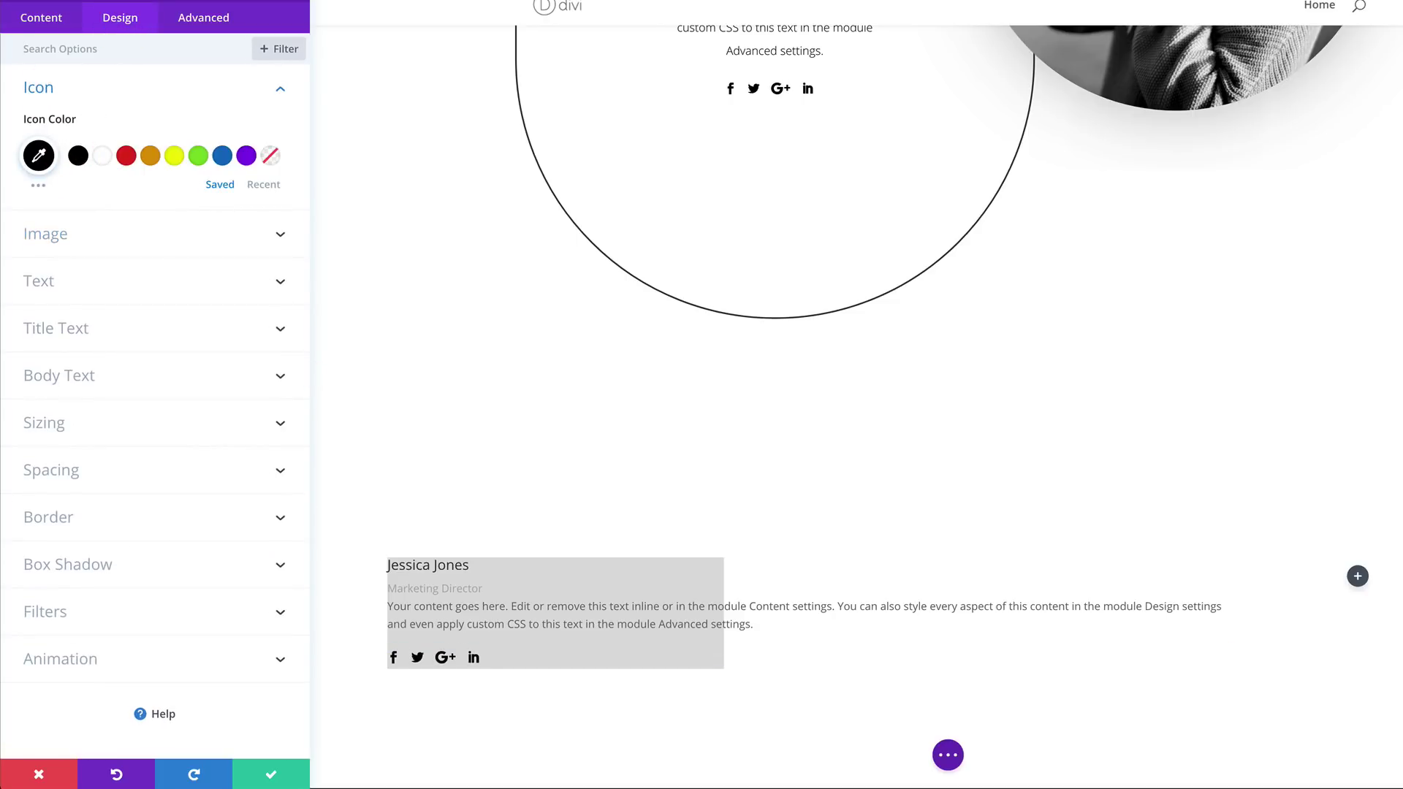
{"action": "left_click", "coordinate": [117, 292]}
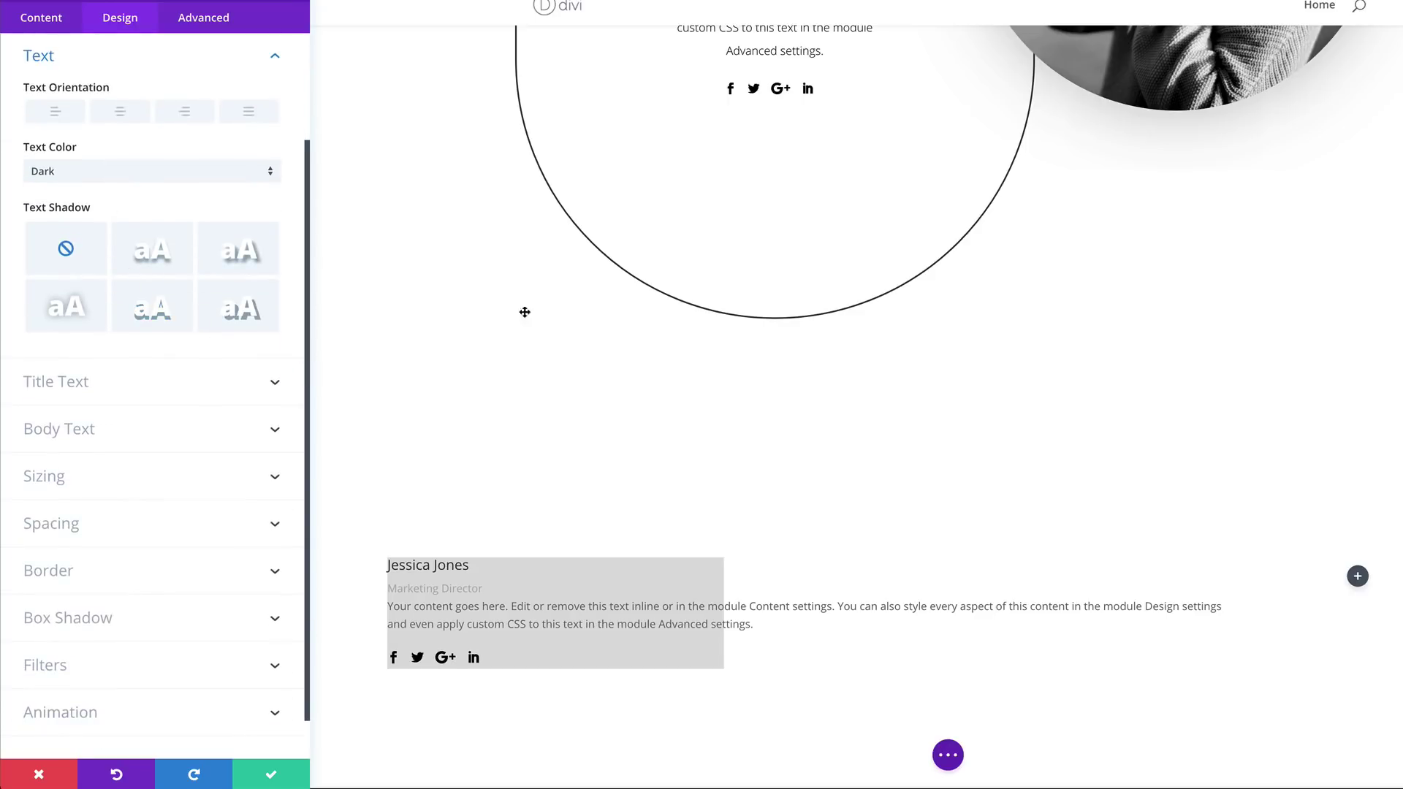
{"action": "left_click", "coordinate": [185, 113]}
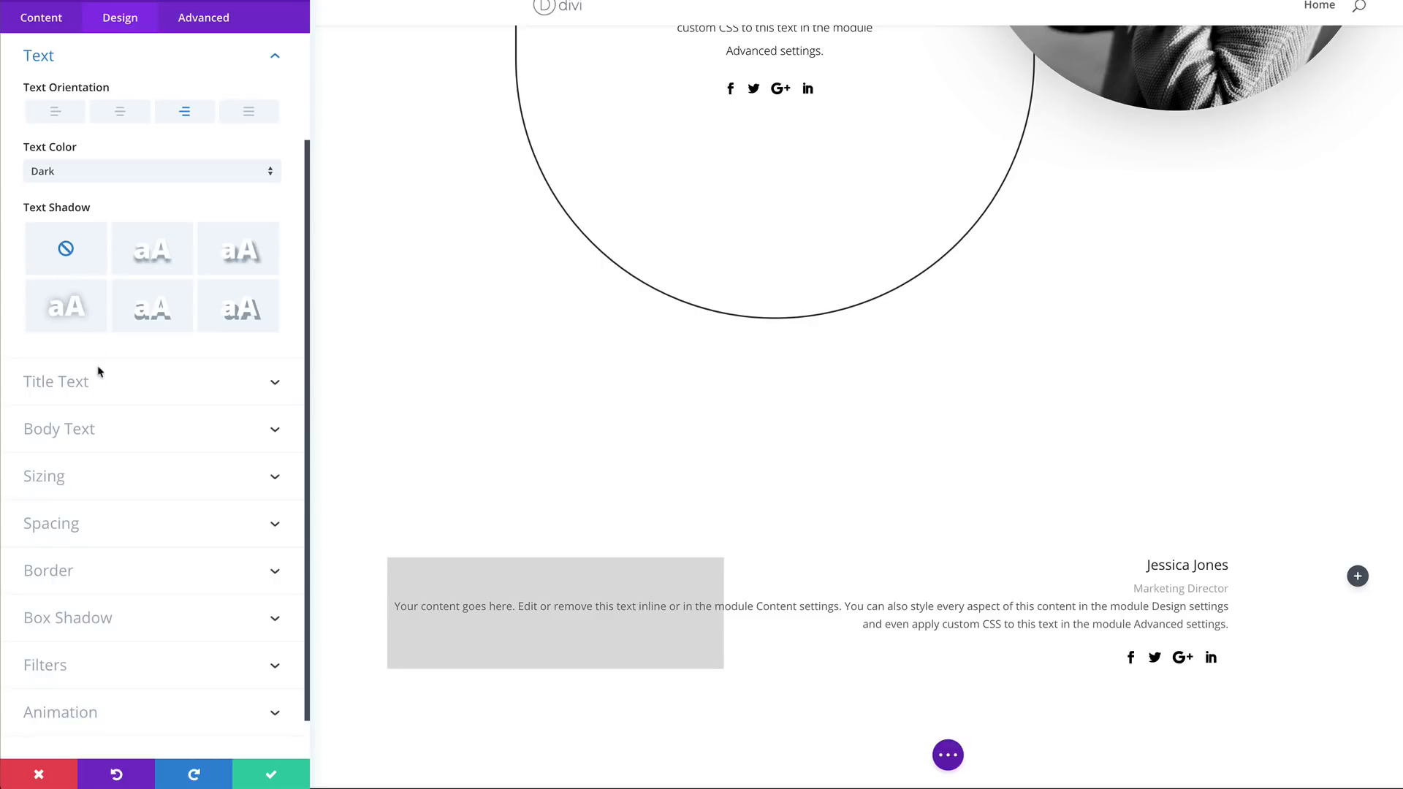
Style the title in Chenla font, black, 50px, with -1px letter spacing.
{"action": "left_click", "coordinate": [79, 382]}
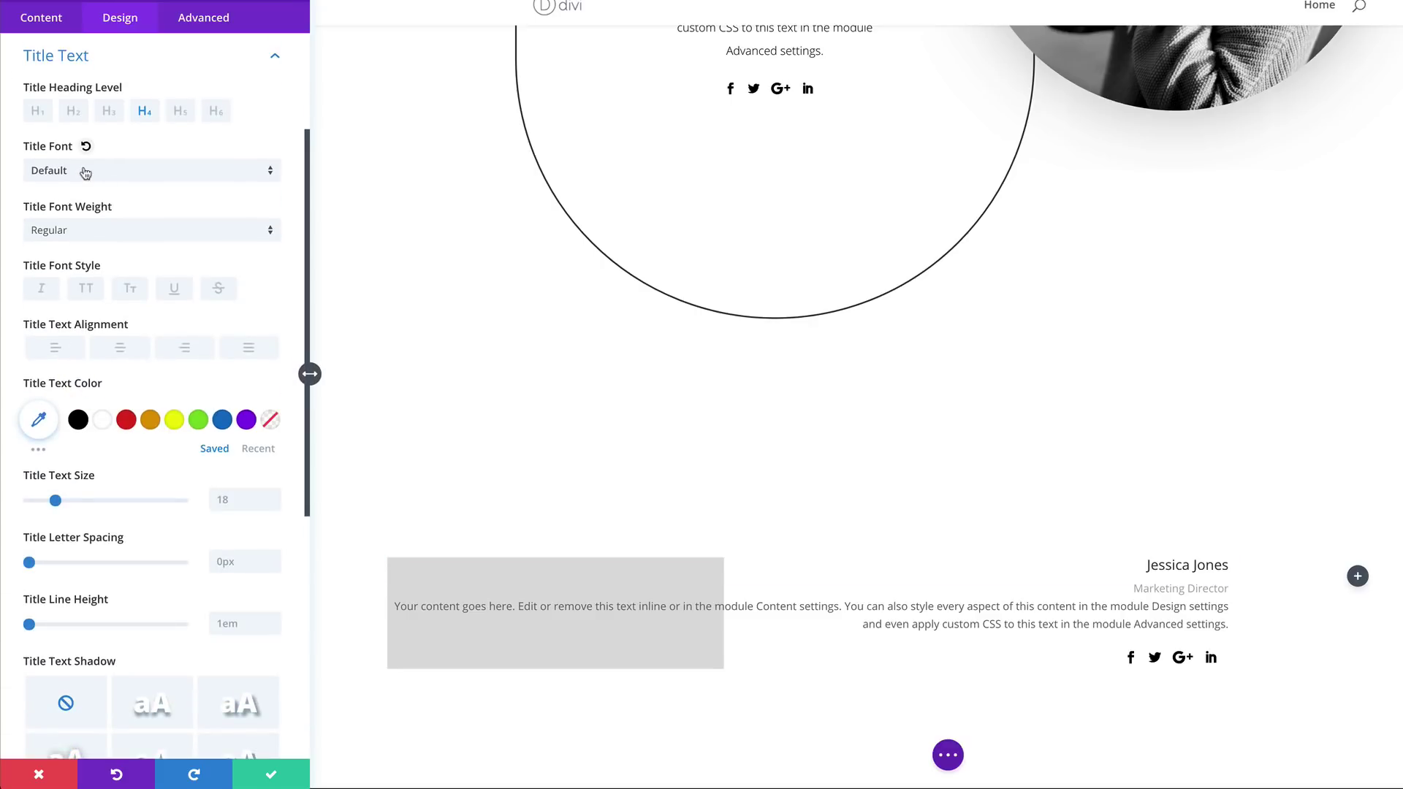
{"action": "left_click", "coordinate": [84, 173]}
{"action": "left_click", "coordinate": [107, 29]}
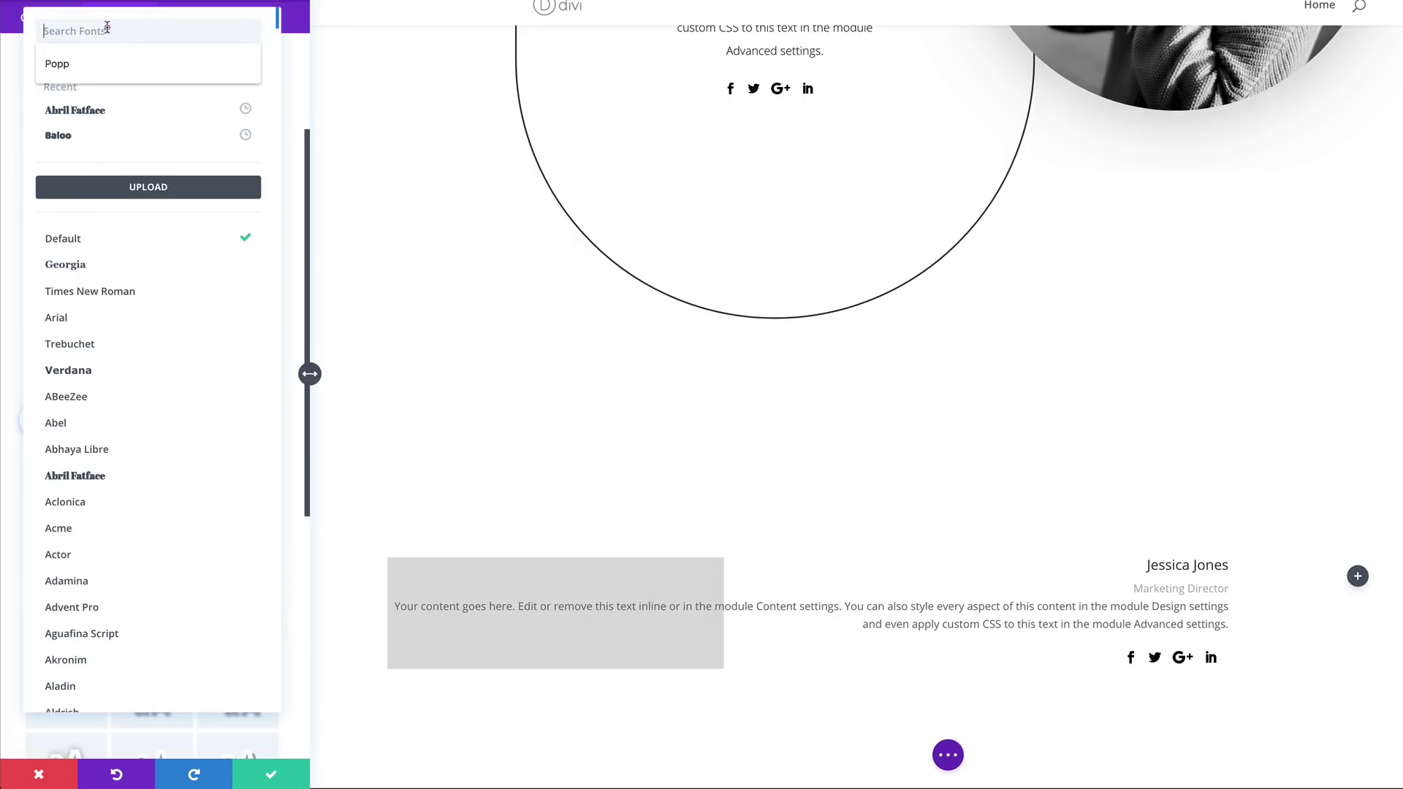
{"action": "left_click", "coordinate": [117, 66]}
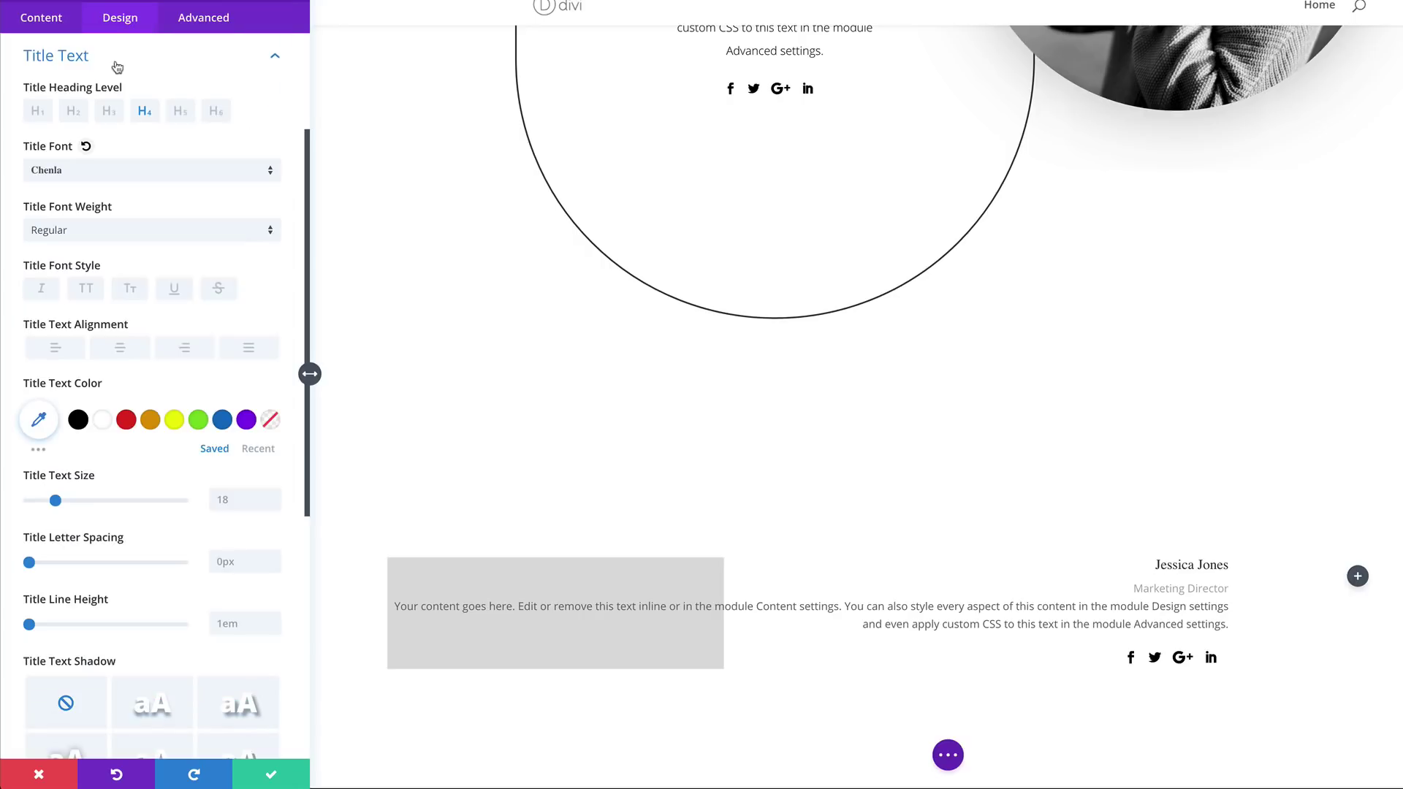
{"action": "left_click", "coordinate": [80, 422]}
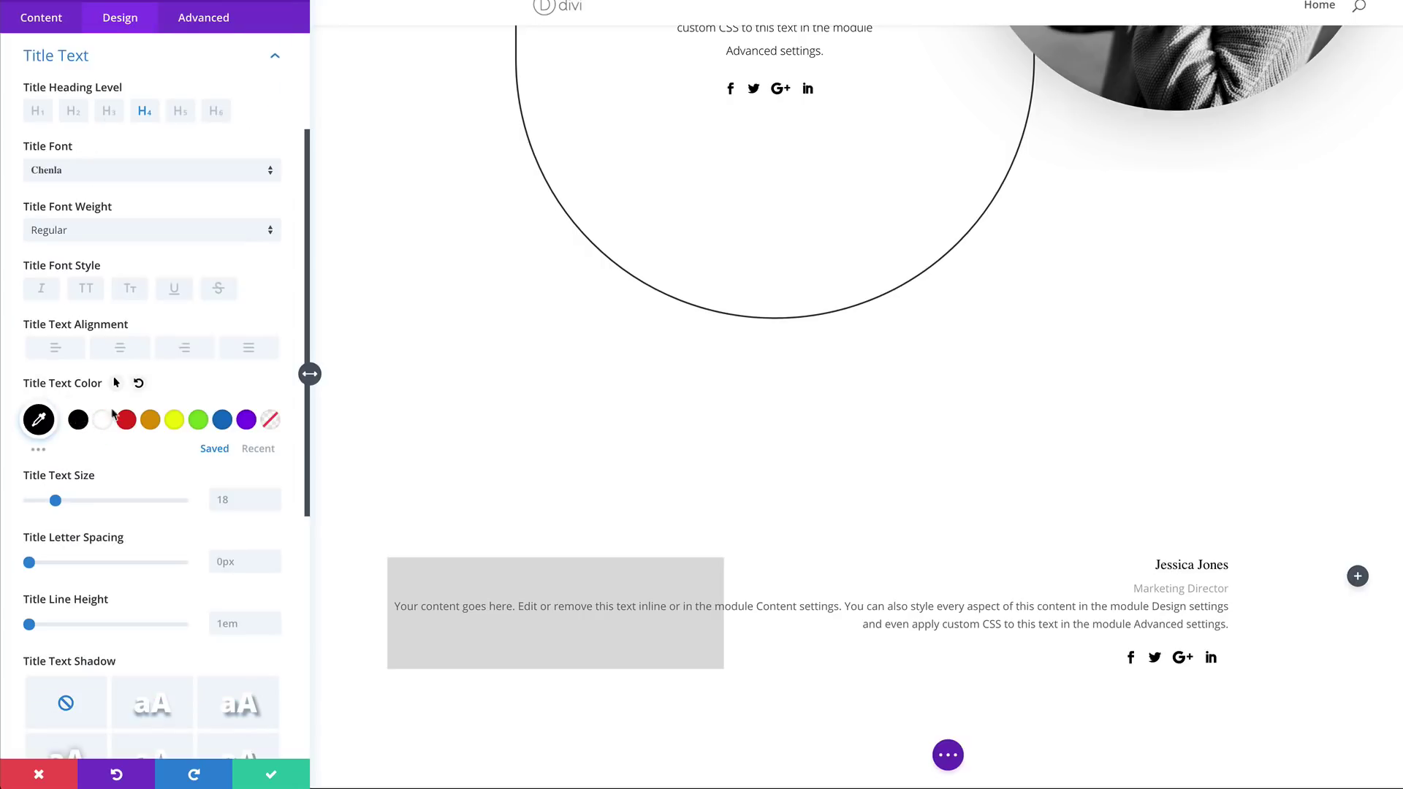
{"action": "left_click", "coordinate": [224, 497]}
{"action": "type", "text": "50"}
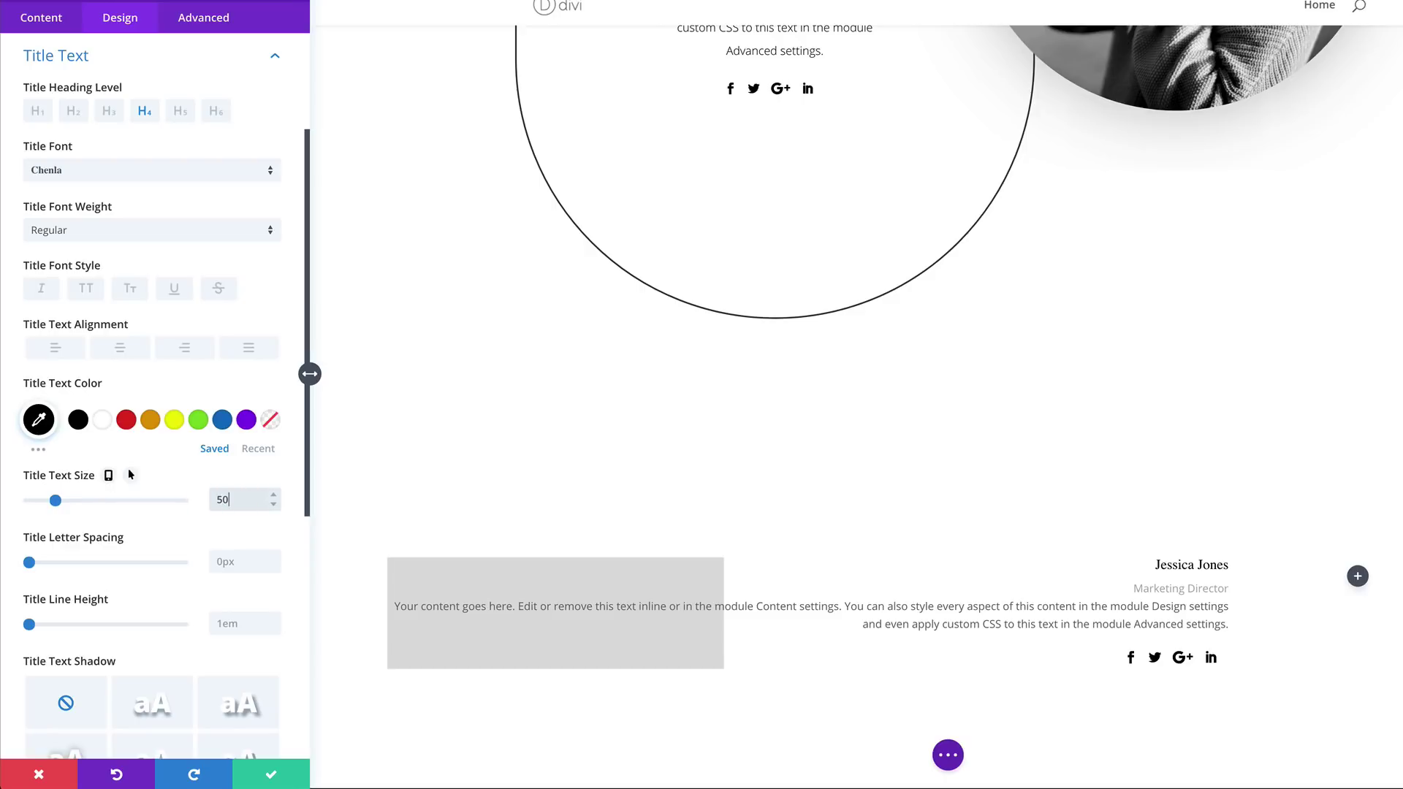
{"action": "type", "text": "px"}
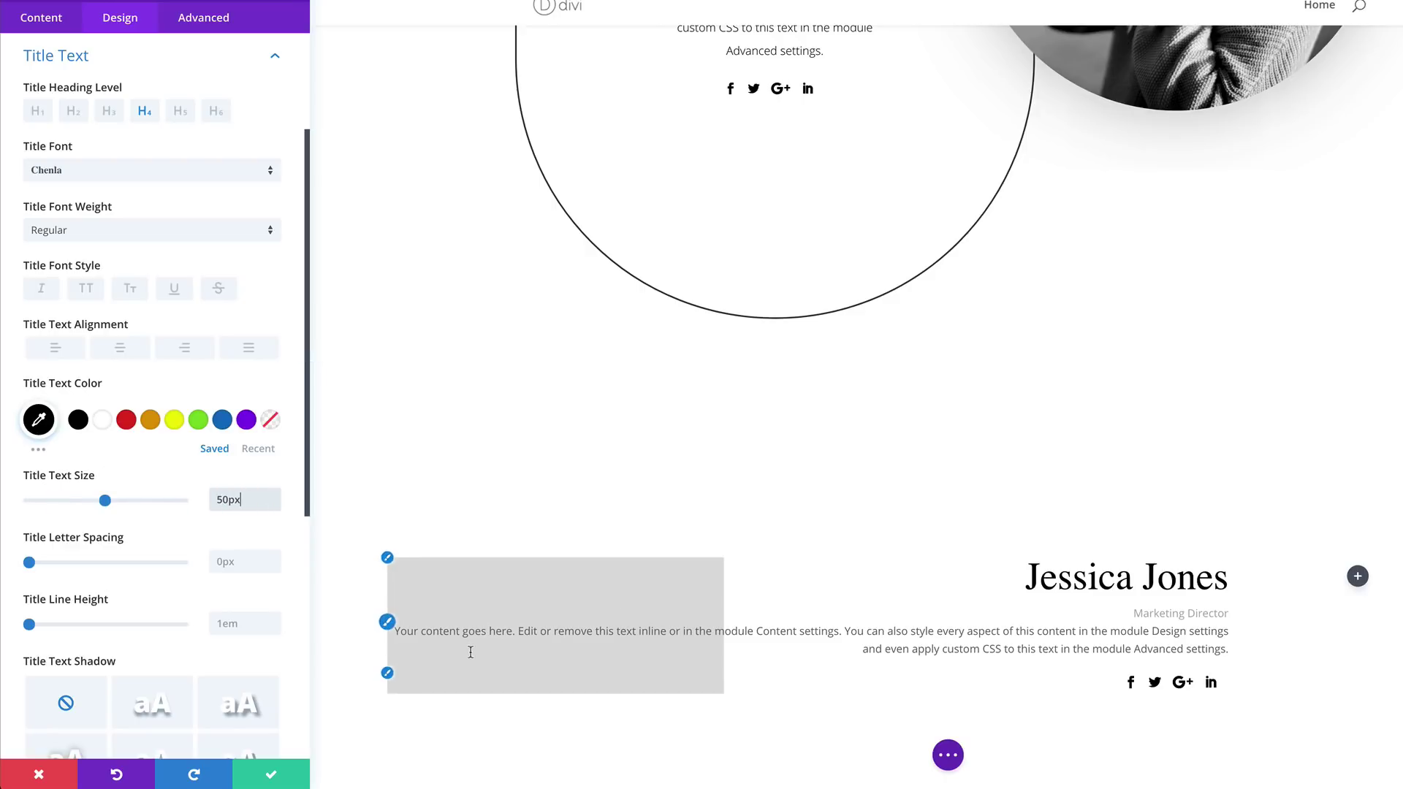
{"action": "left_click", "coordinate": [237, 562]}
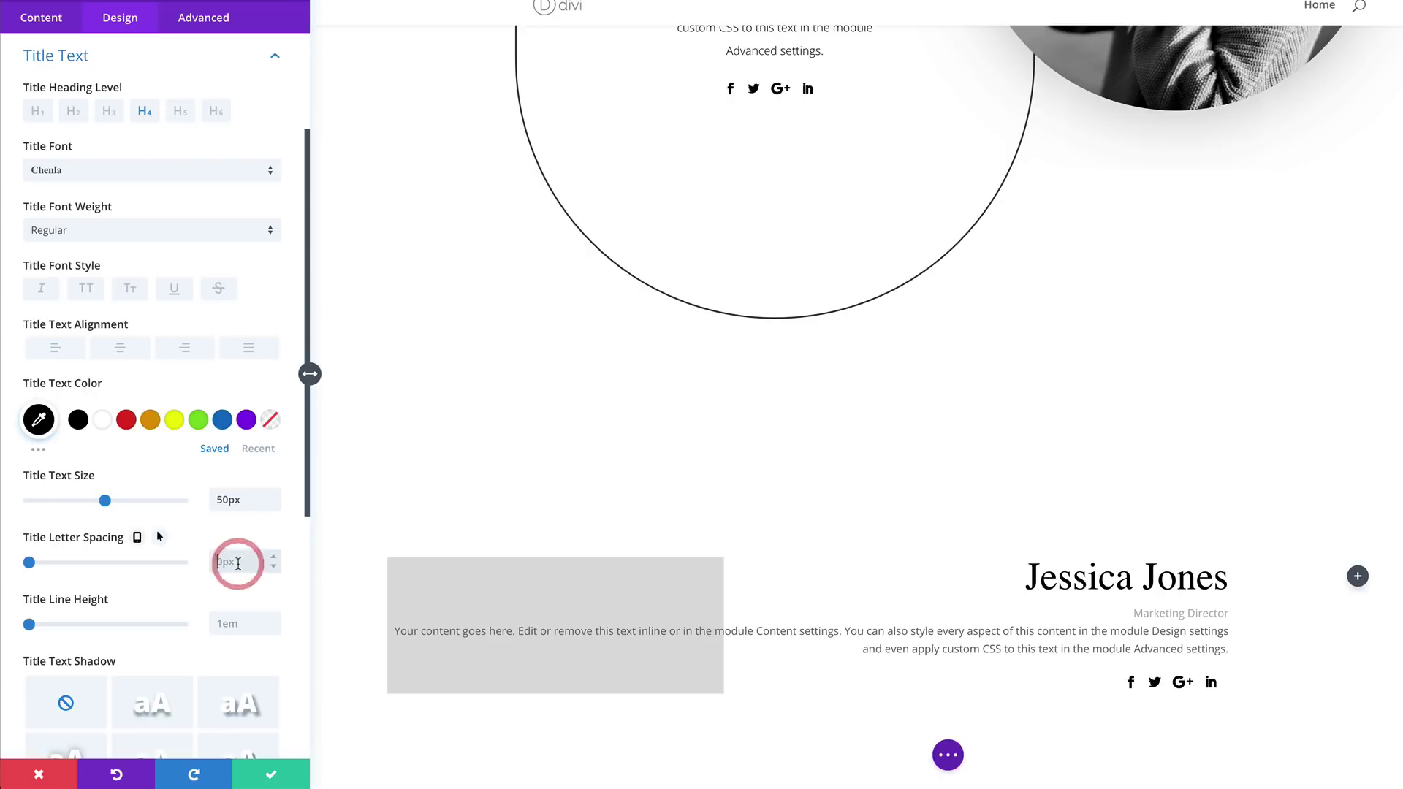
{"action": "type", "text": "-1px"}
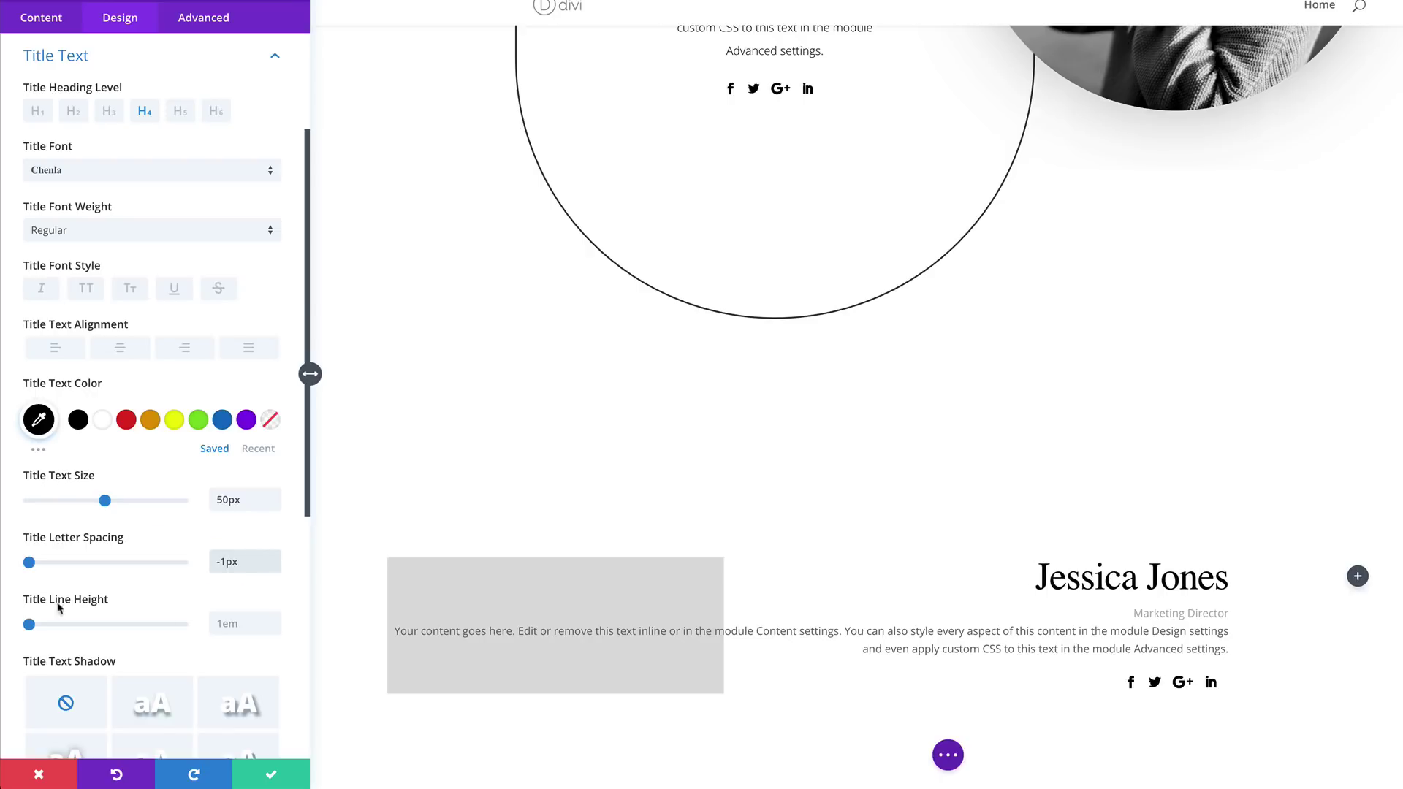
{"action": "scroll", "coordinate": [146, 611], "scroll_direction": "down", "scroll_amount": 4}
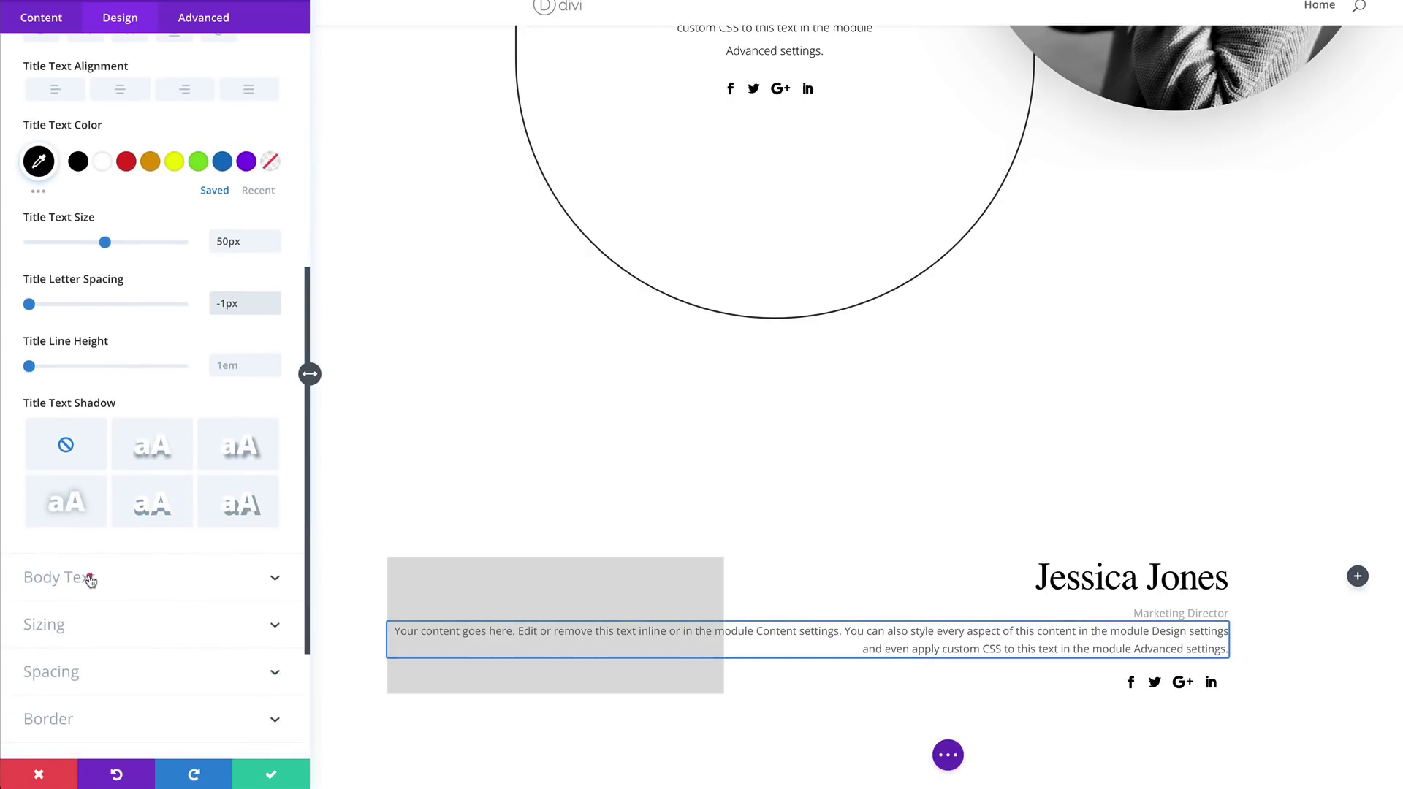
Set the body text to Light weight, black, 15px, with 2em line height.
{"action": "left_click", "coordinate": [87, 577]}
{"action": "left_click", "coordinate": [139, 179]}
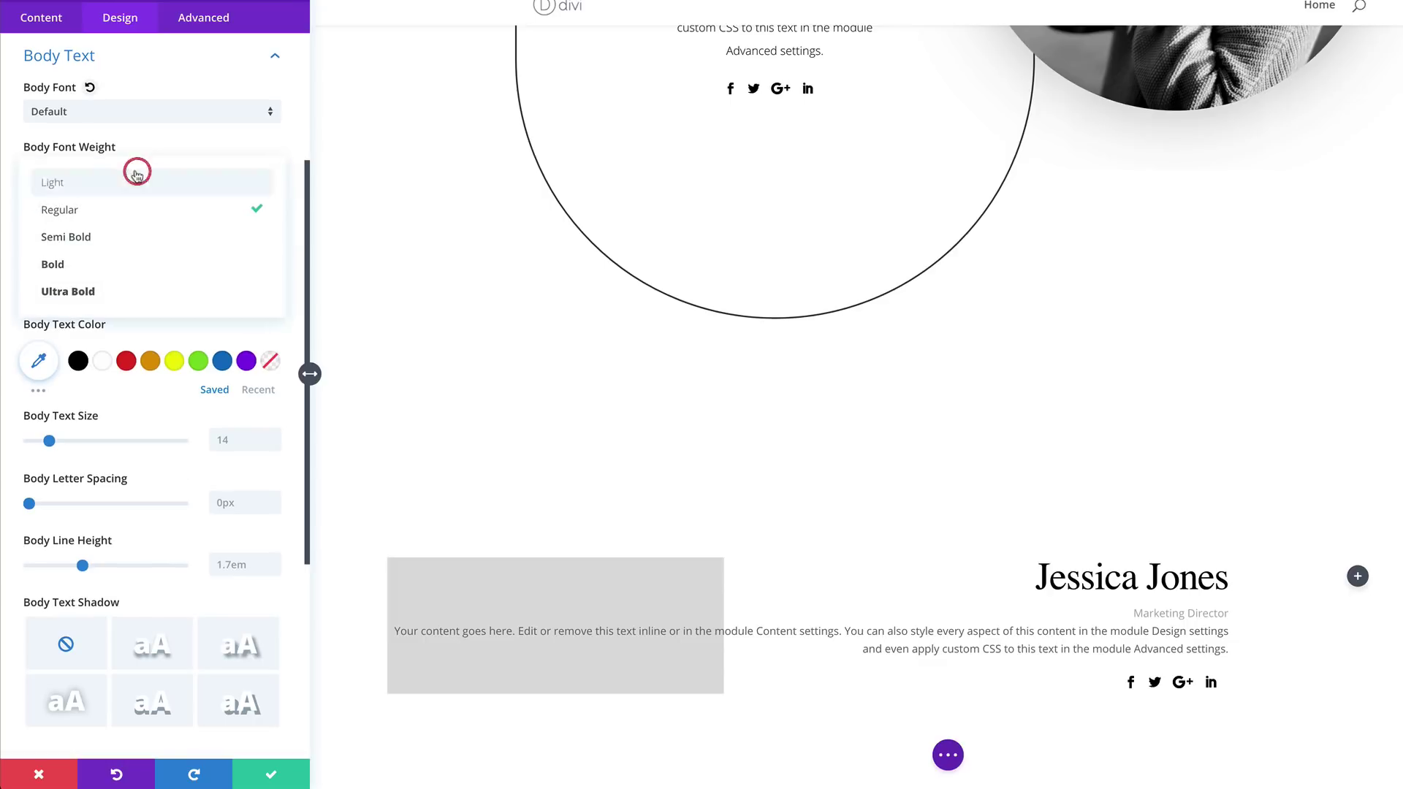
{"action": "left_click", "coordinate": [125, 184]}
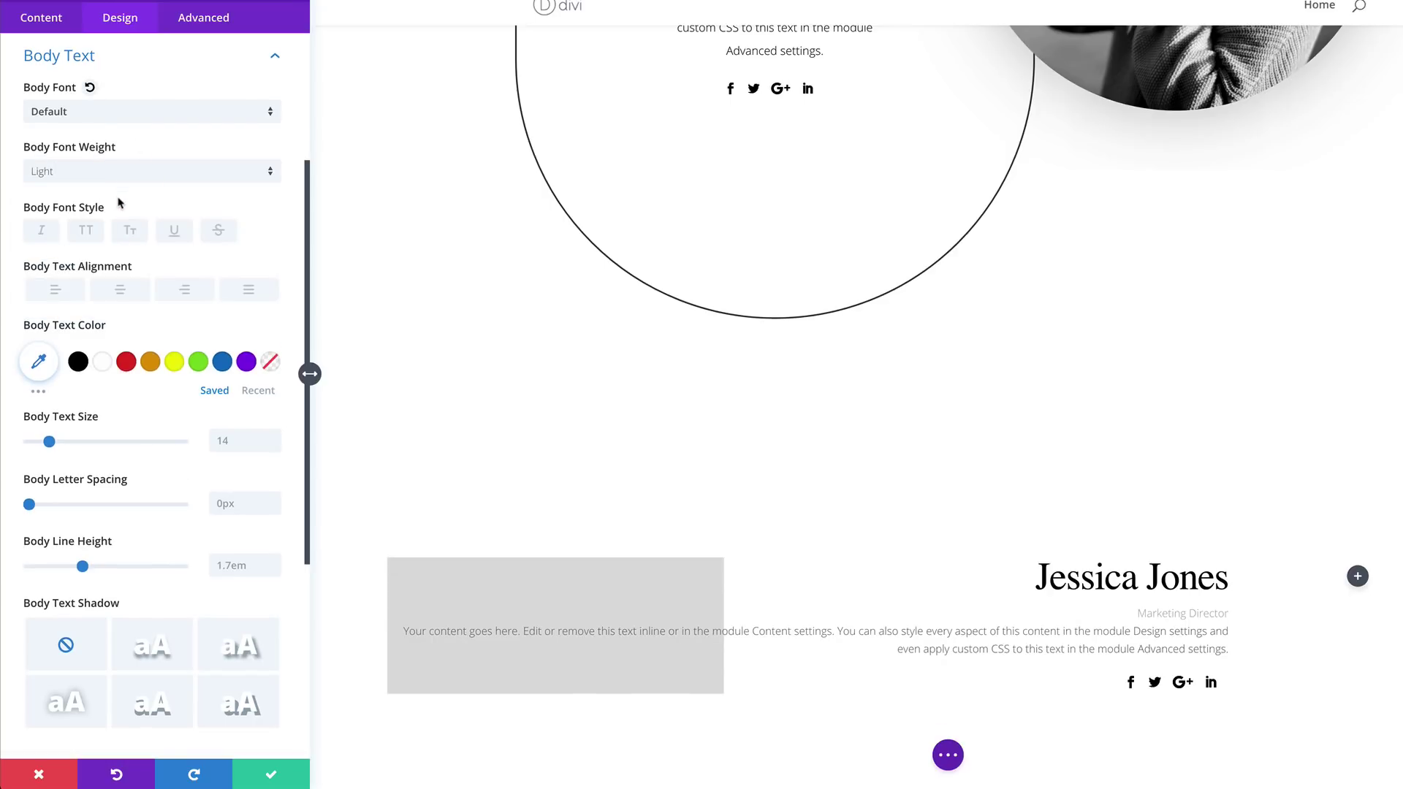
{"action": "left_click", "coordinate": [78, 361]}
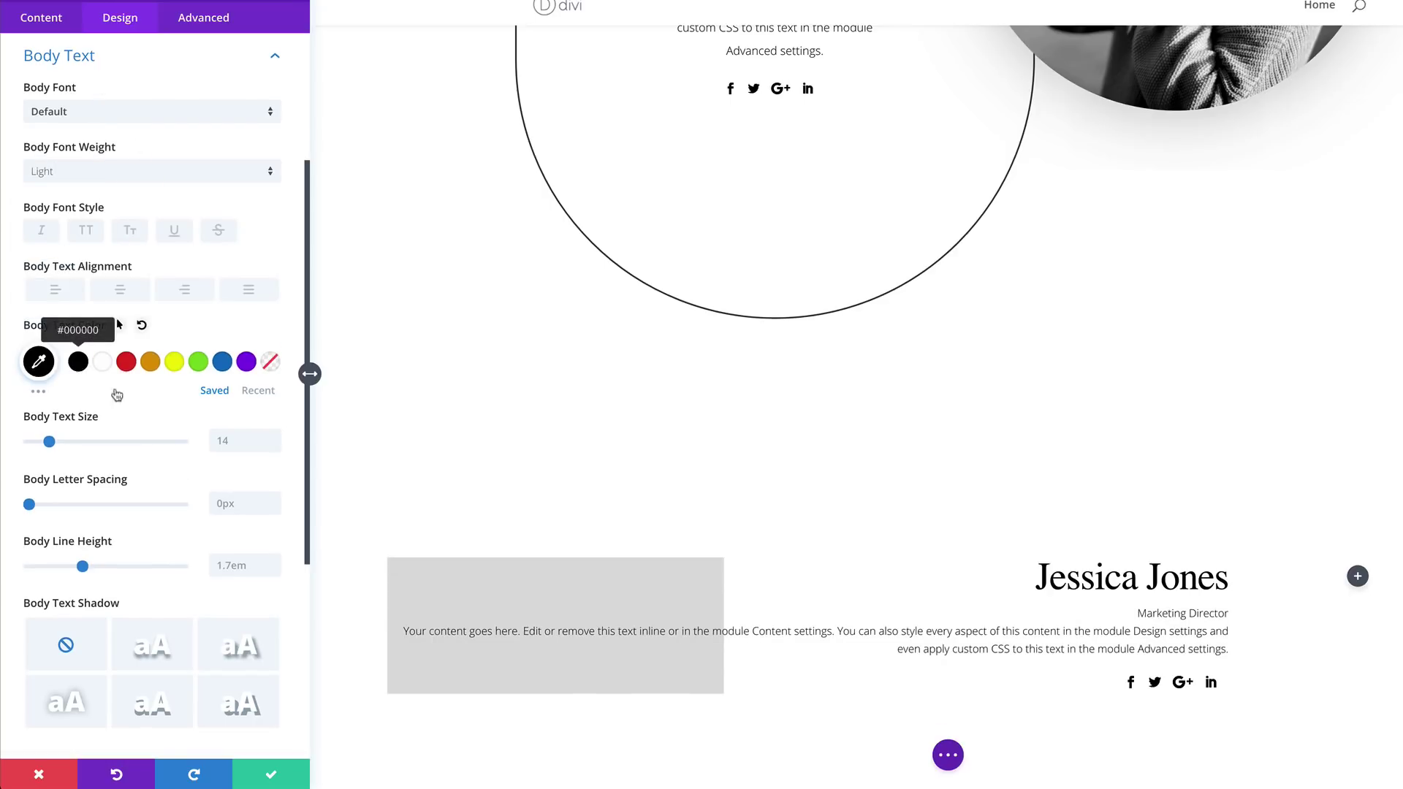
{"action": "left_click", "coordinate": [238, 444]}
{"action": "type", "text": "15px"}
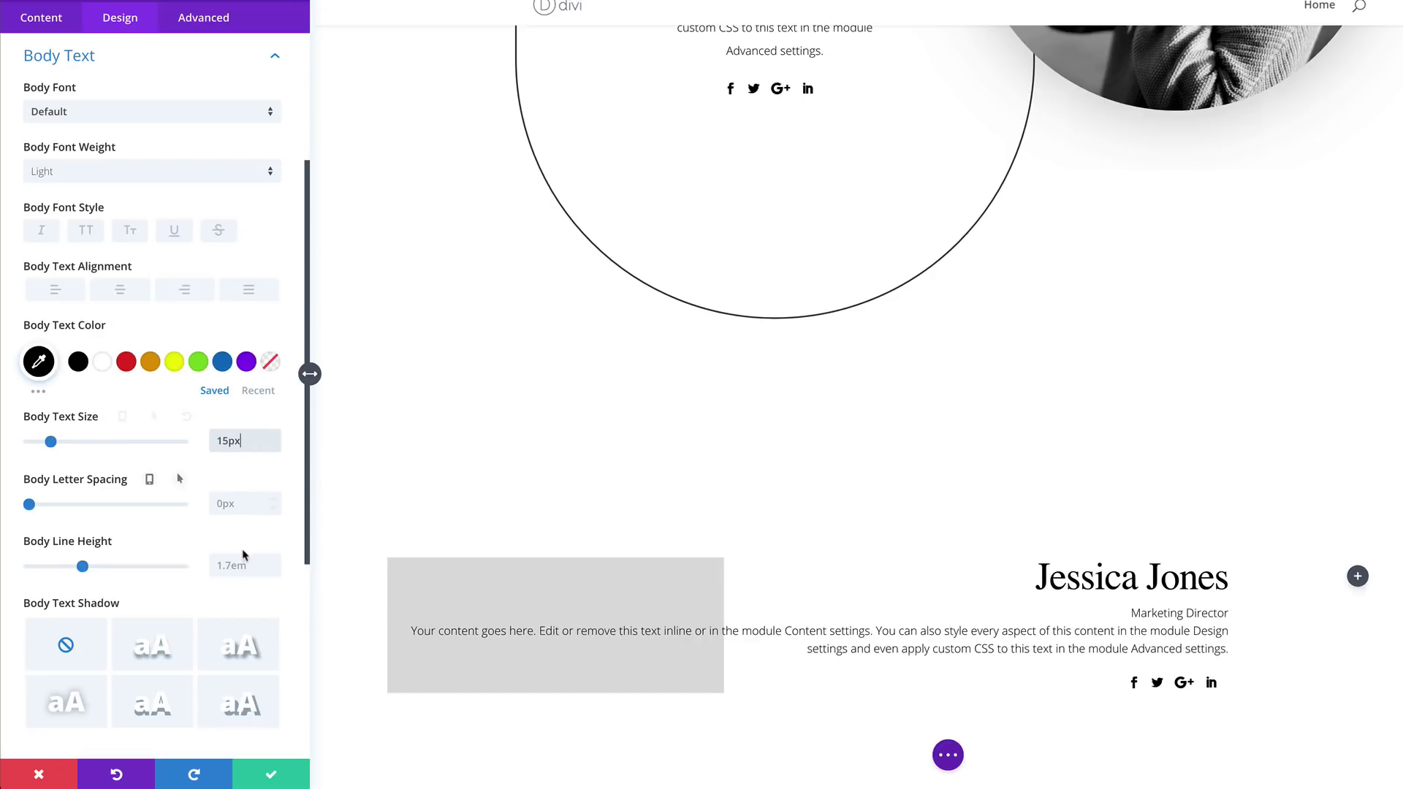
{"action": "left_click", "coordinate": [230, 566]}
{"action": "type", "text": "2"}
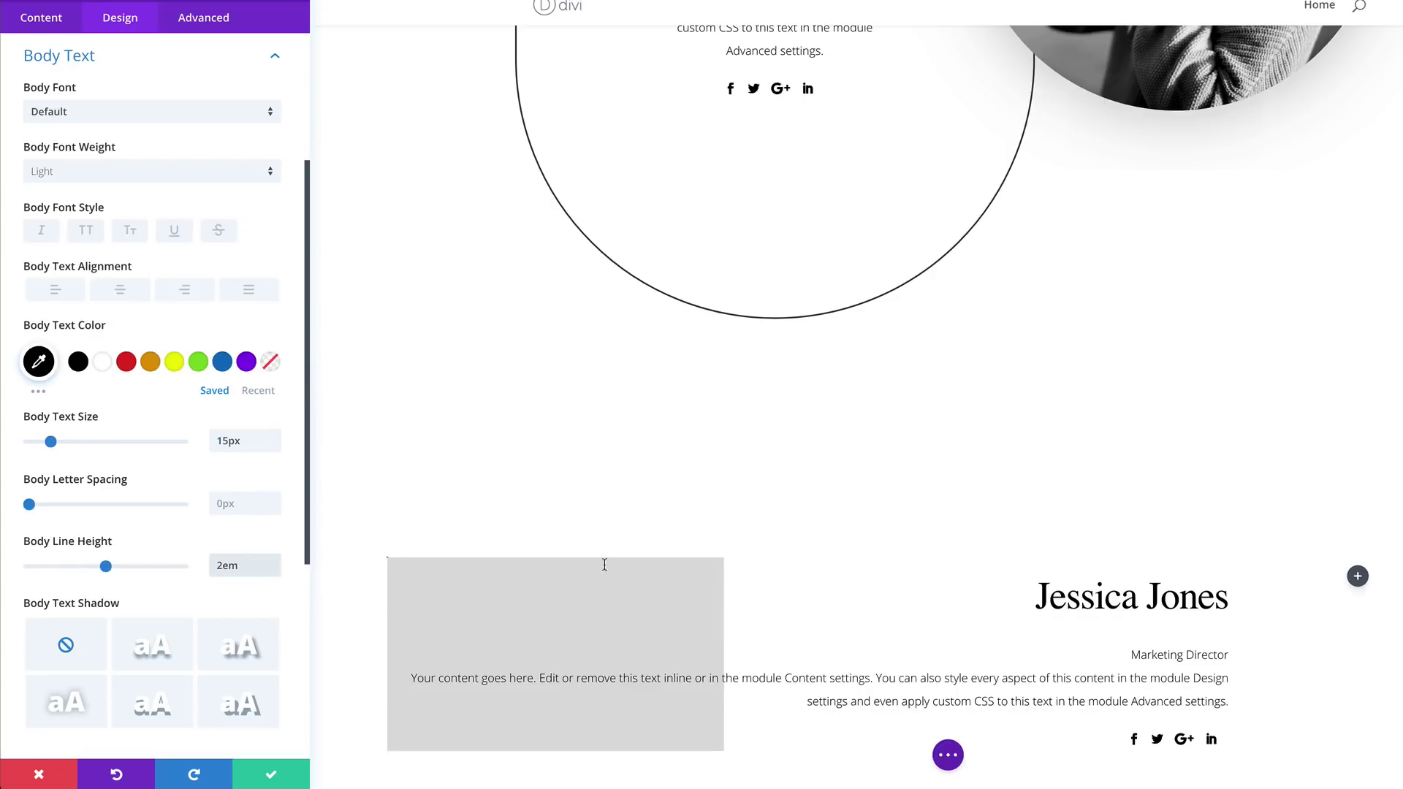
{"action": "scroll", "coordinate": [211, 652], "scroll_direction": "down", "scroll_amount": 5}
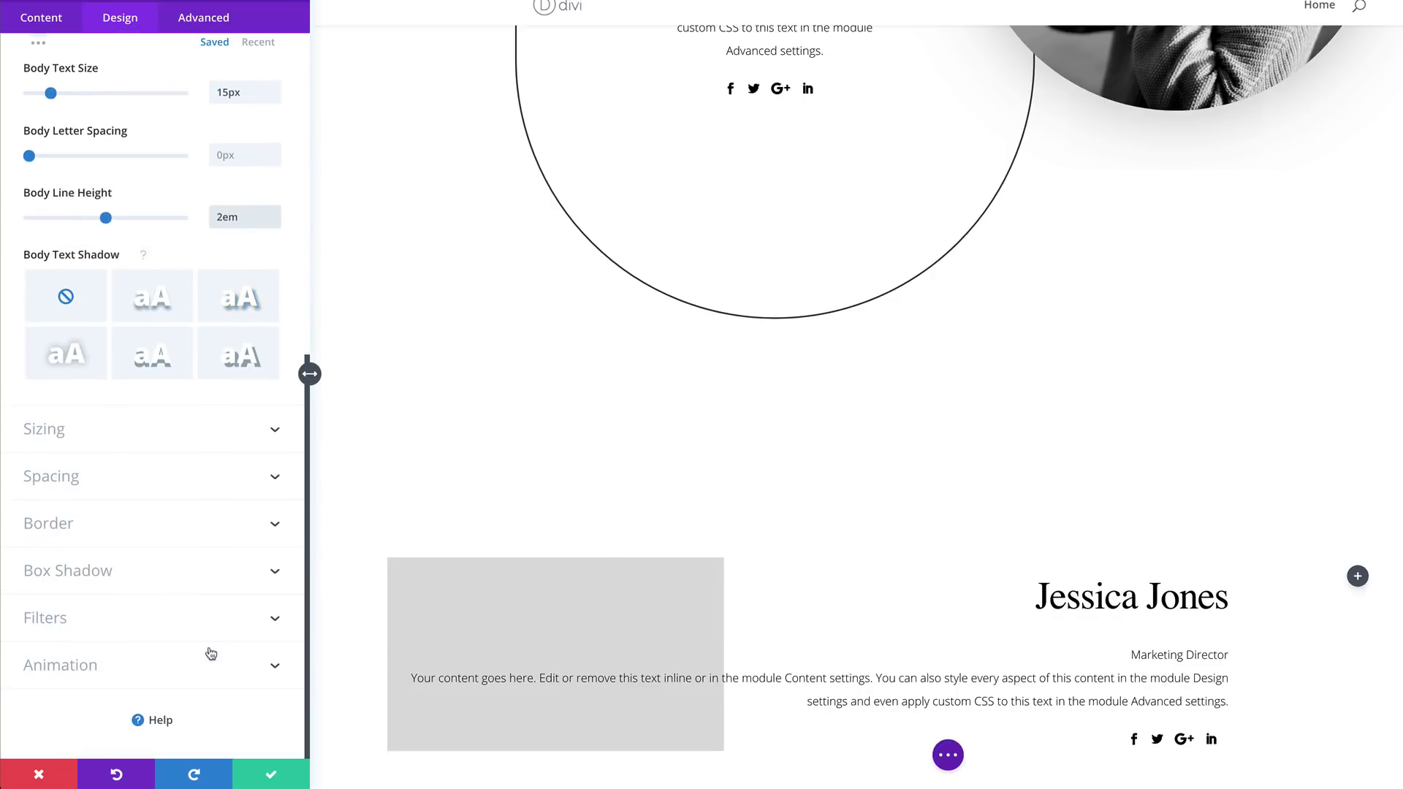
Set the card's desktop padding to 200px top/bottom, 500px left and 200px right.
{"action": "left_click", "coordinate": [55, 476]}
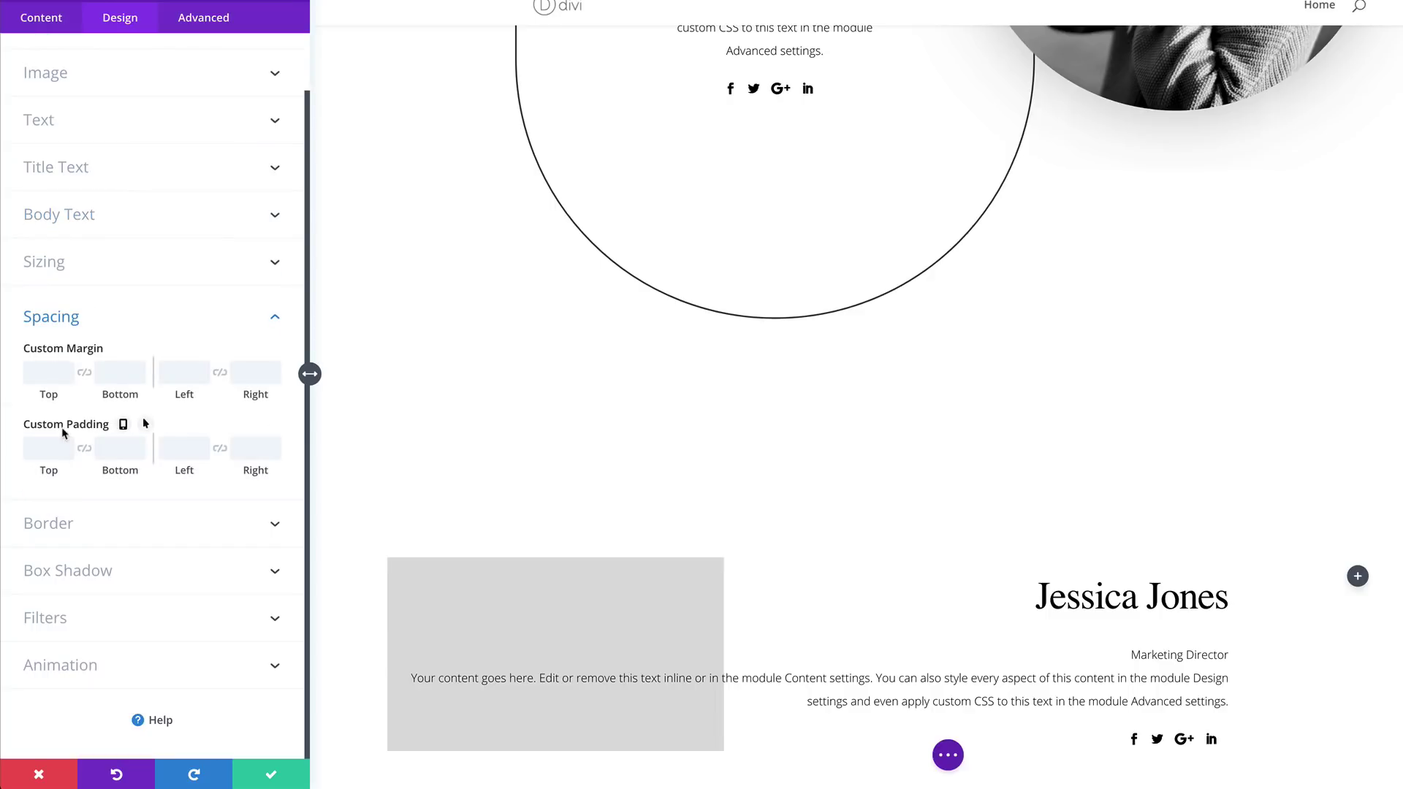
{"action": "left_click", "coordinate": [44, 446]}
{"action": "left_click", "coordinate": [44, 447]}
{"action": "type", "text": "200px"}
{"action": "left_click", "coordinate": [85, 448]}
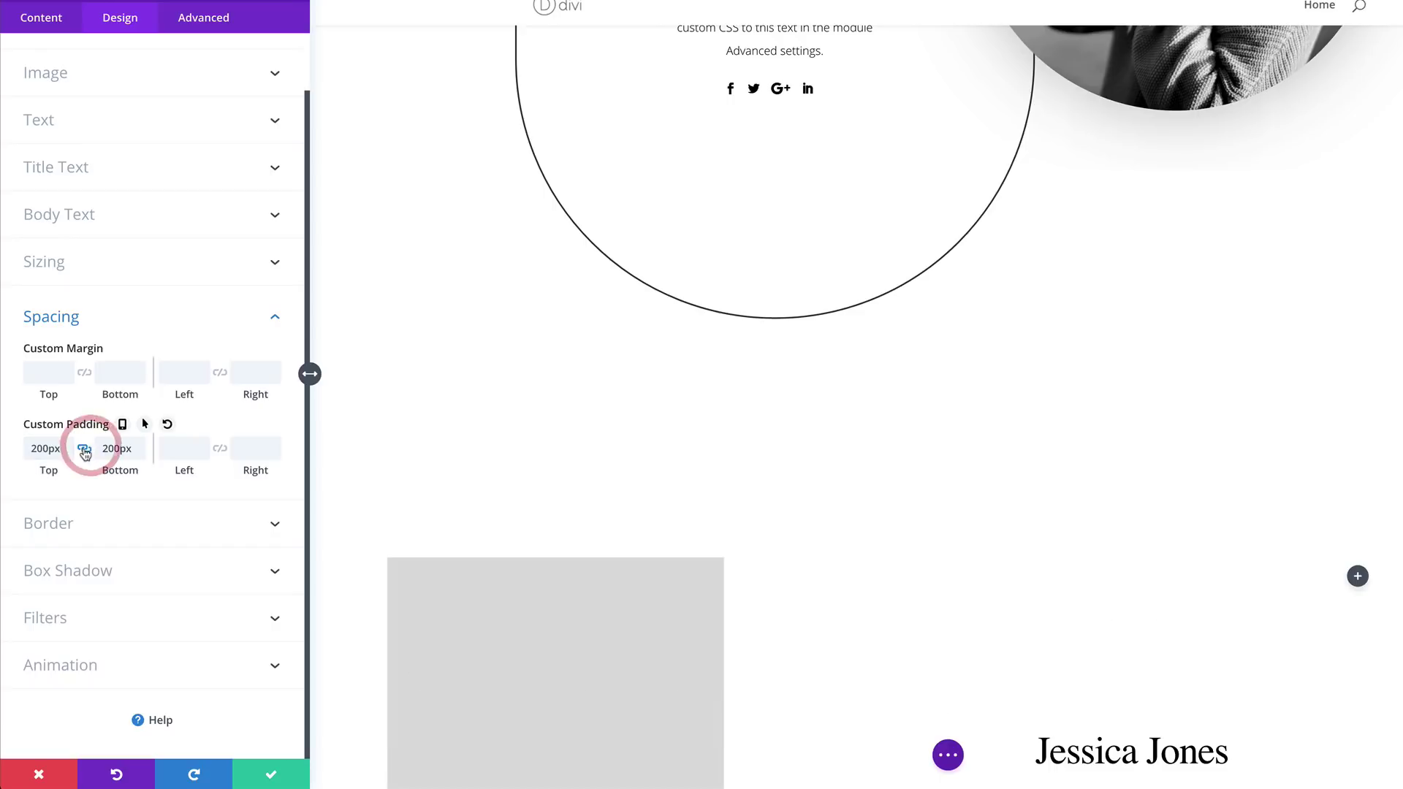
{"action": "scroll", "coordinate": [1228, 450], "scroll_direction": "down", "scroll_amount": 4}
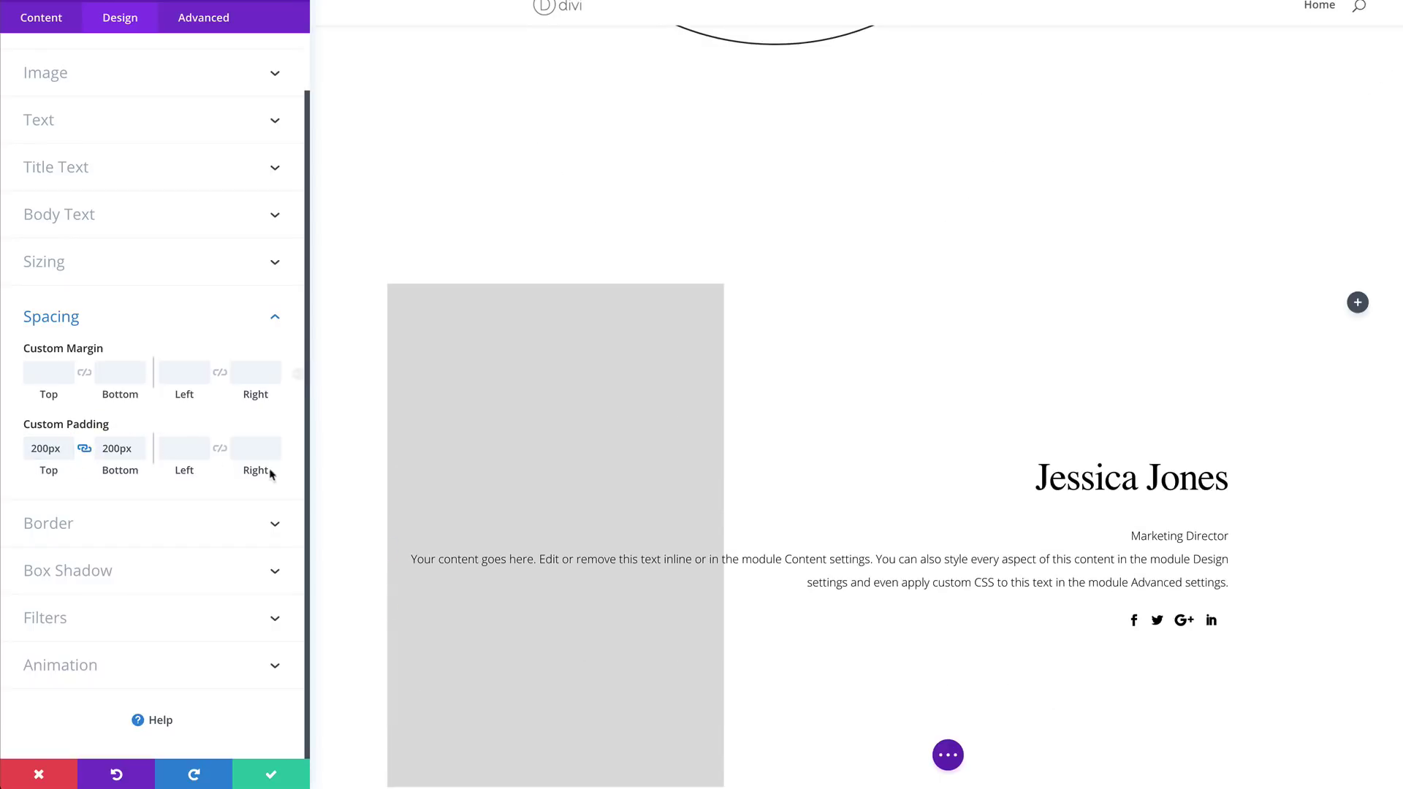
{"action": "left_click", "coordinate": [186, 455]}
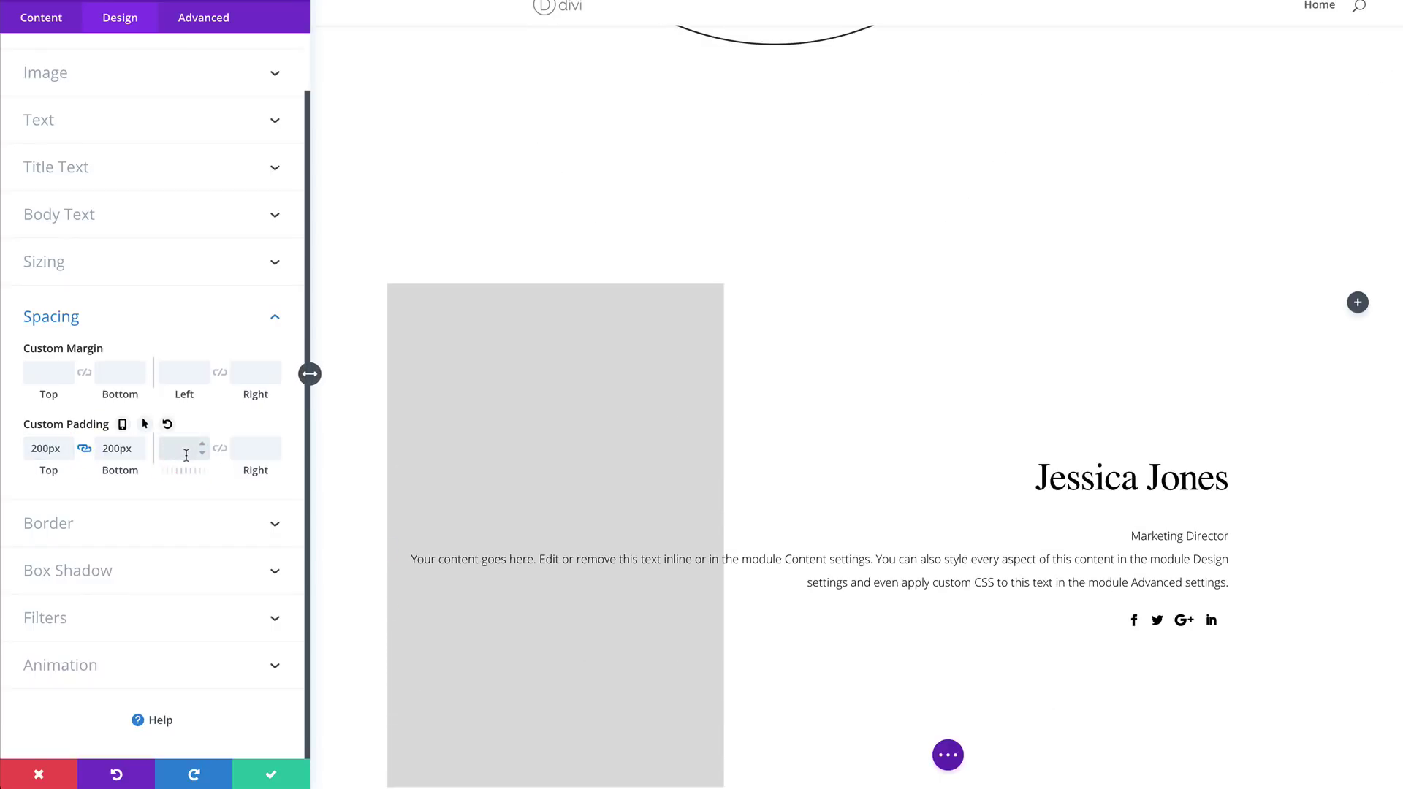
{"action": "type", "text": "500px"}
{"action": "left_click", "coordinate": [246, 448]}
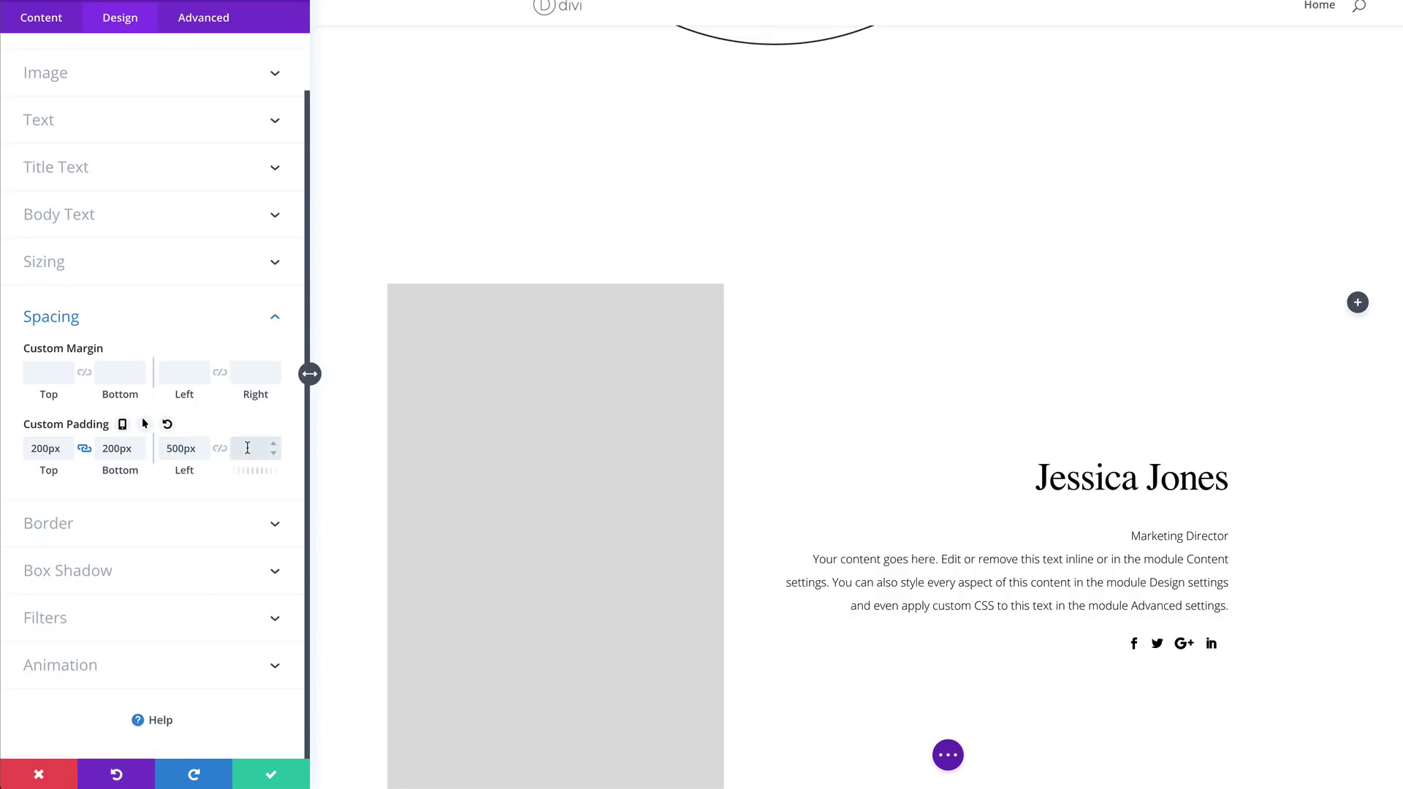
{"action": "type", "text": "200"}
{"action": "key", "text": "Tab"}
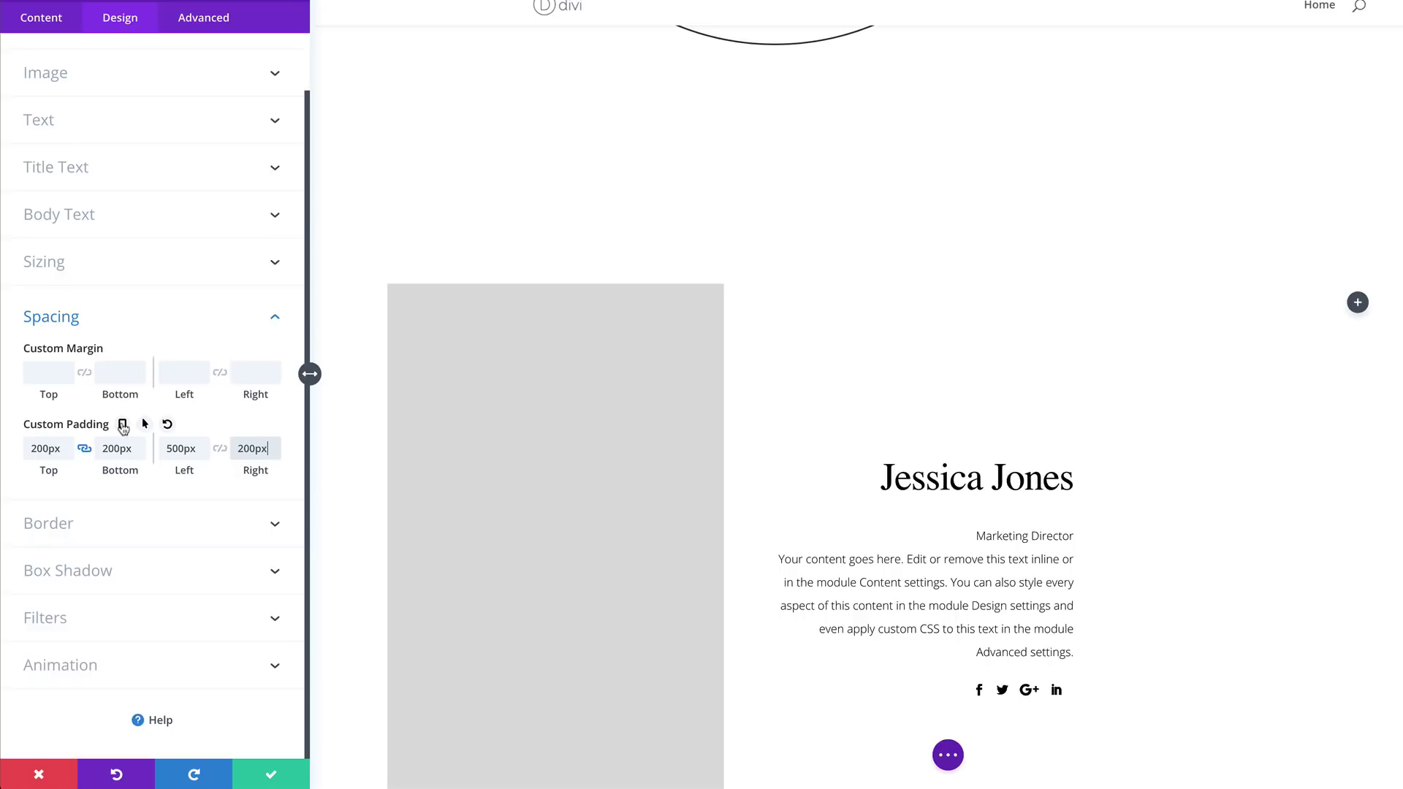
Set tablet padding to 100px top/bottom and 25px left, and phone left/right to 50px.
{"action": "left_click", "coordinate": [123, 425]}
{"action": "left_click", "coordinate": [152, 453]}
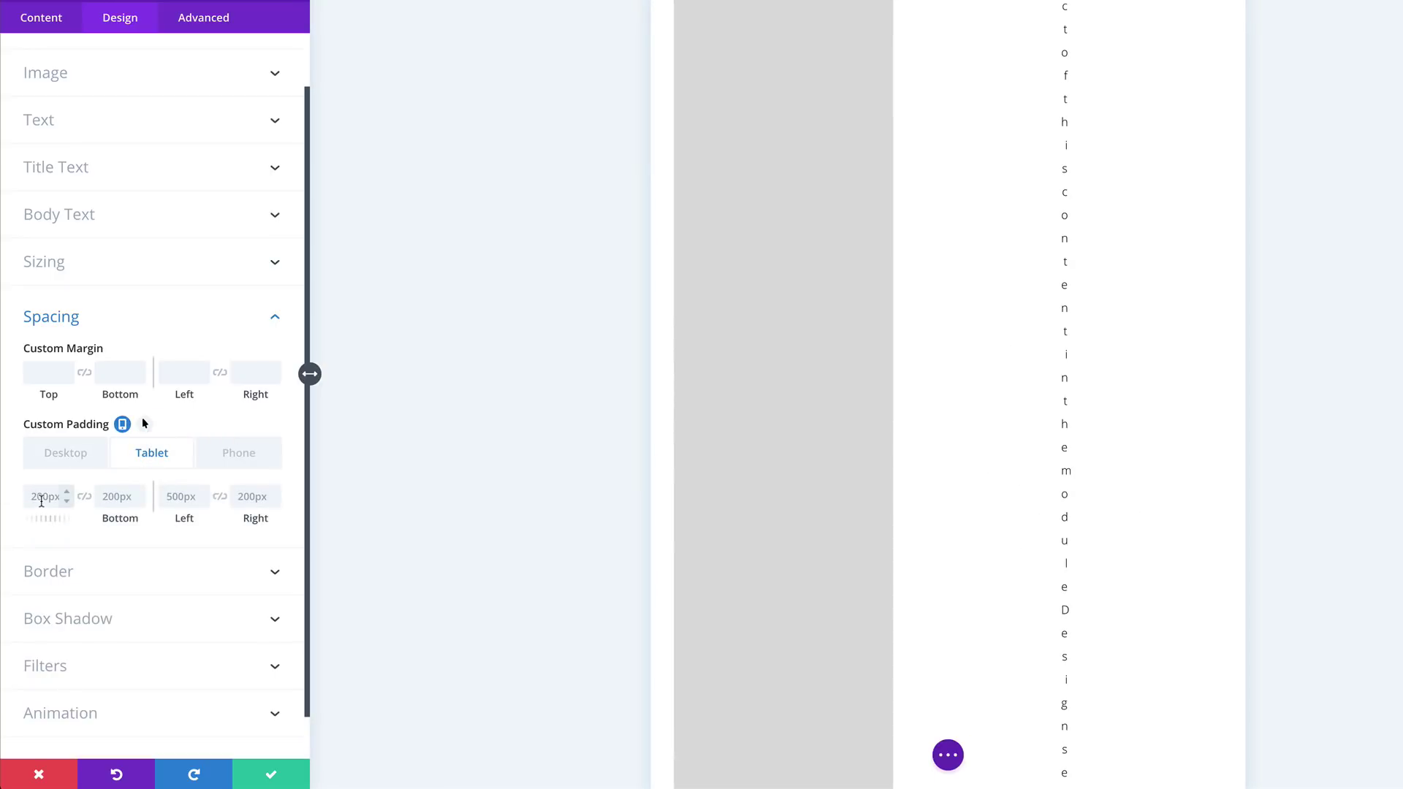
{"action": "left_click", "coordinate": [42, 497]}
{"action": "type", "text": "100"}
{"action": "left_click", "coordinate": [85, 496]}
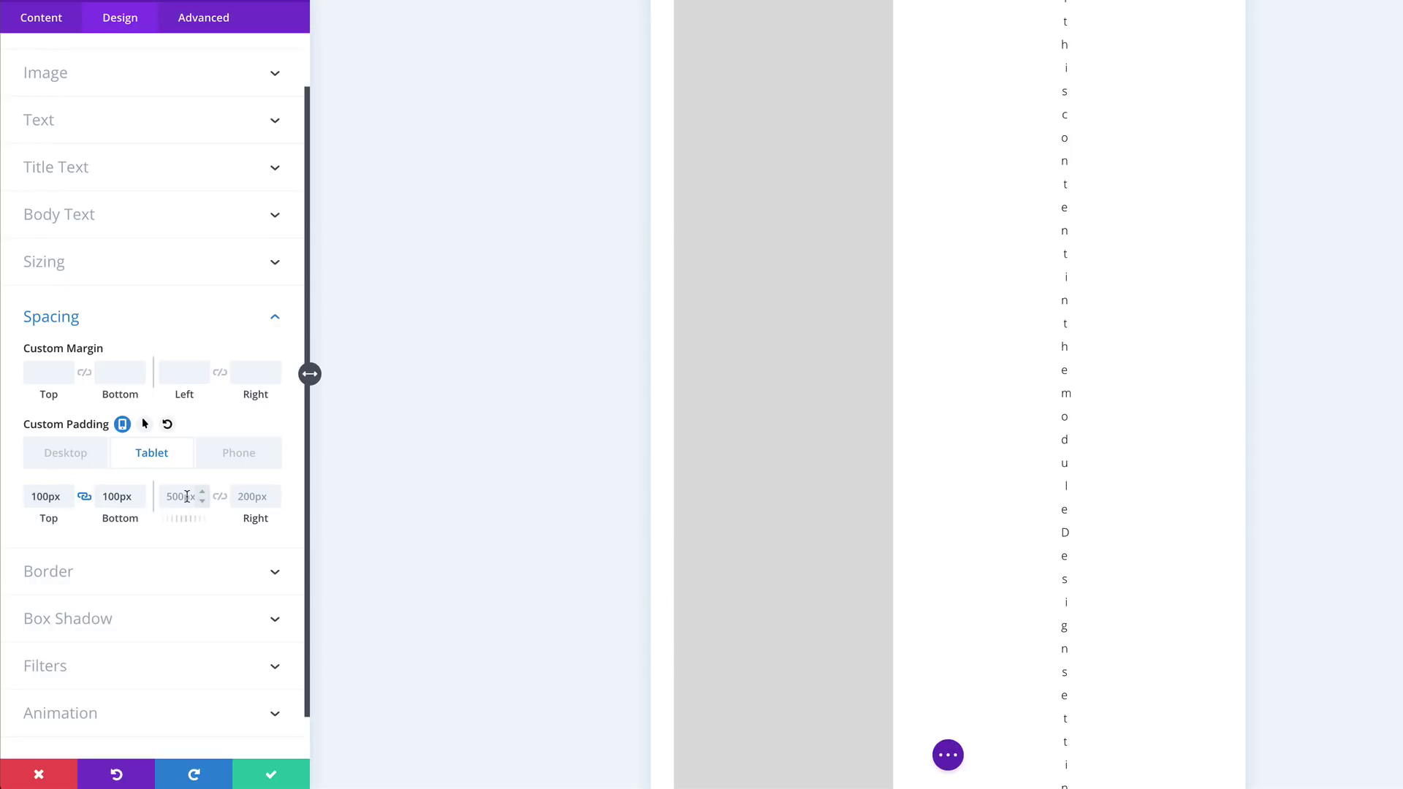
{"action": "left_click", "coordinate": [187, 497]}
{"action": "type", "text": "250"}
{"action": "left_click", "coordinate": [240, 452]}
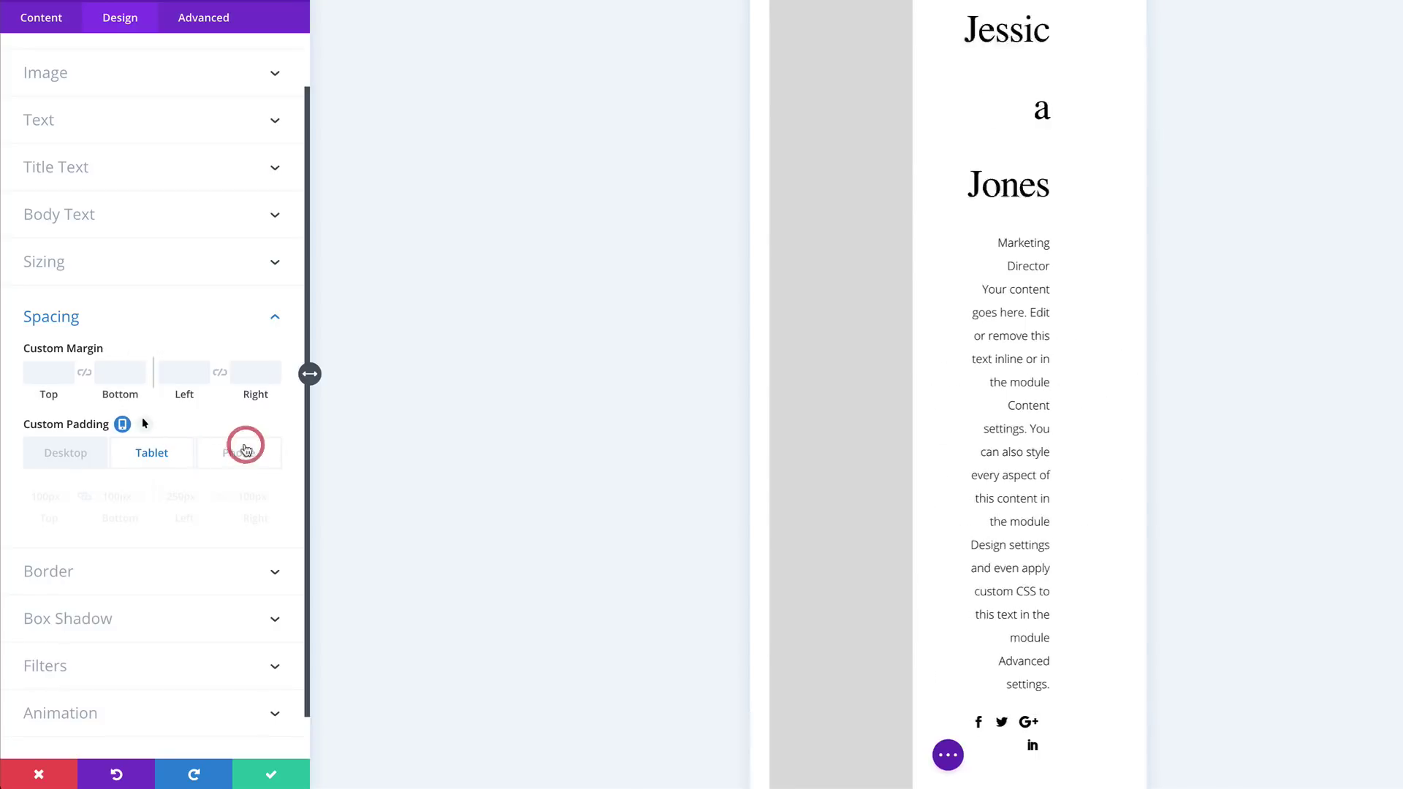
{"action": "left_click", "coordinate": [181, 496]}
{"action": "type", "text": "50"}
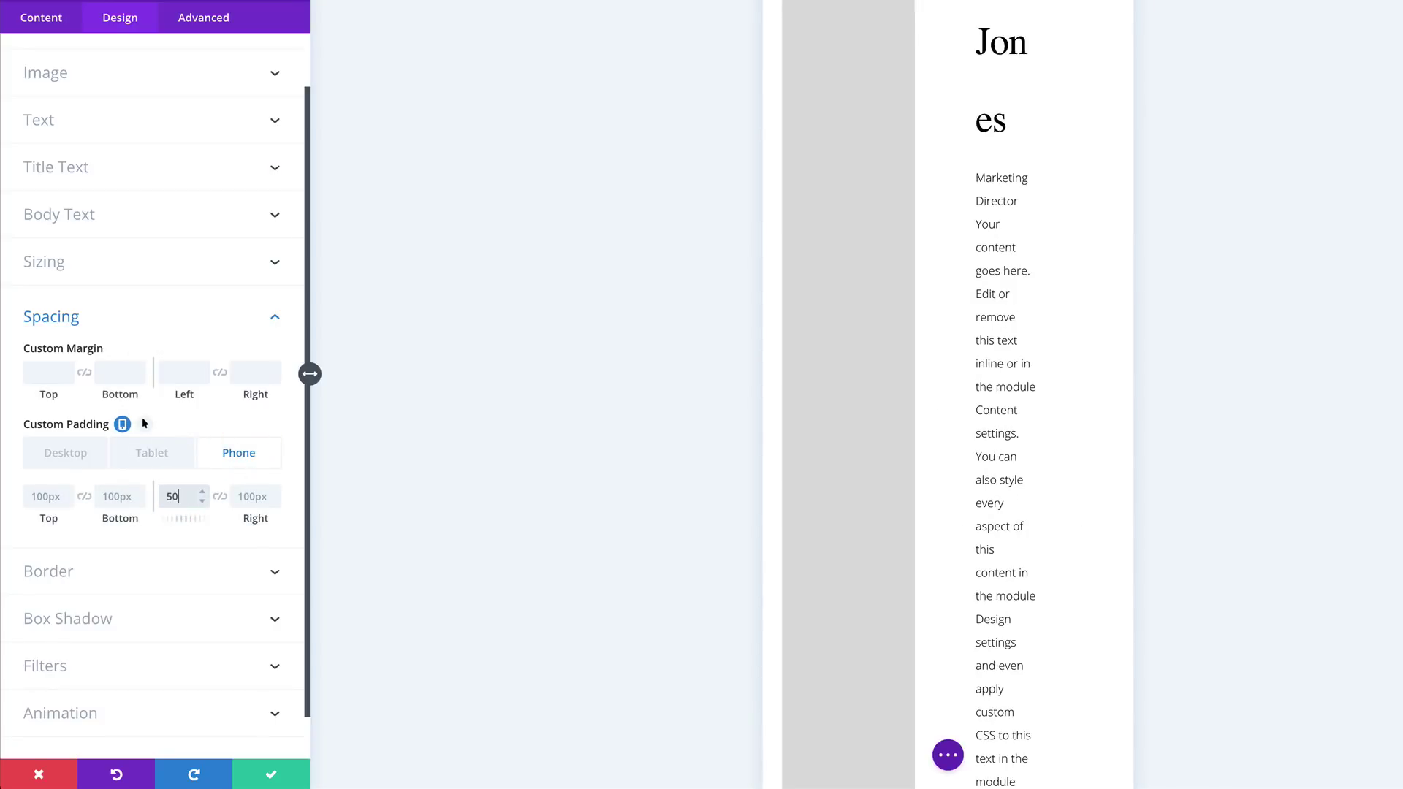
{"action": "left_click", "coordinate": [220, 496]}
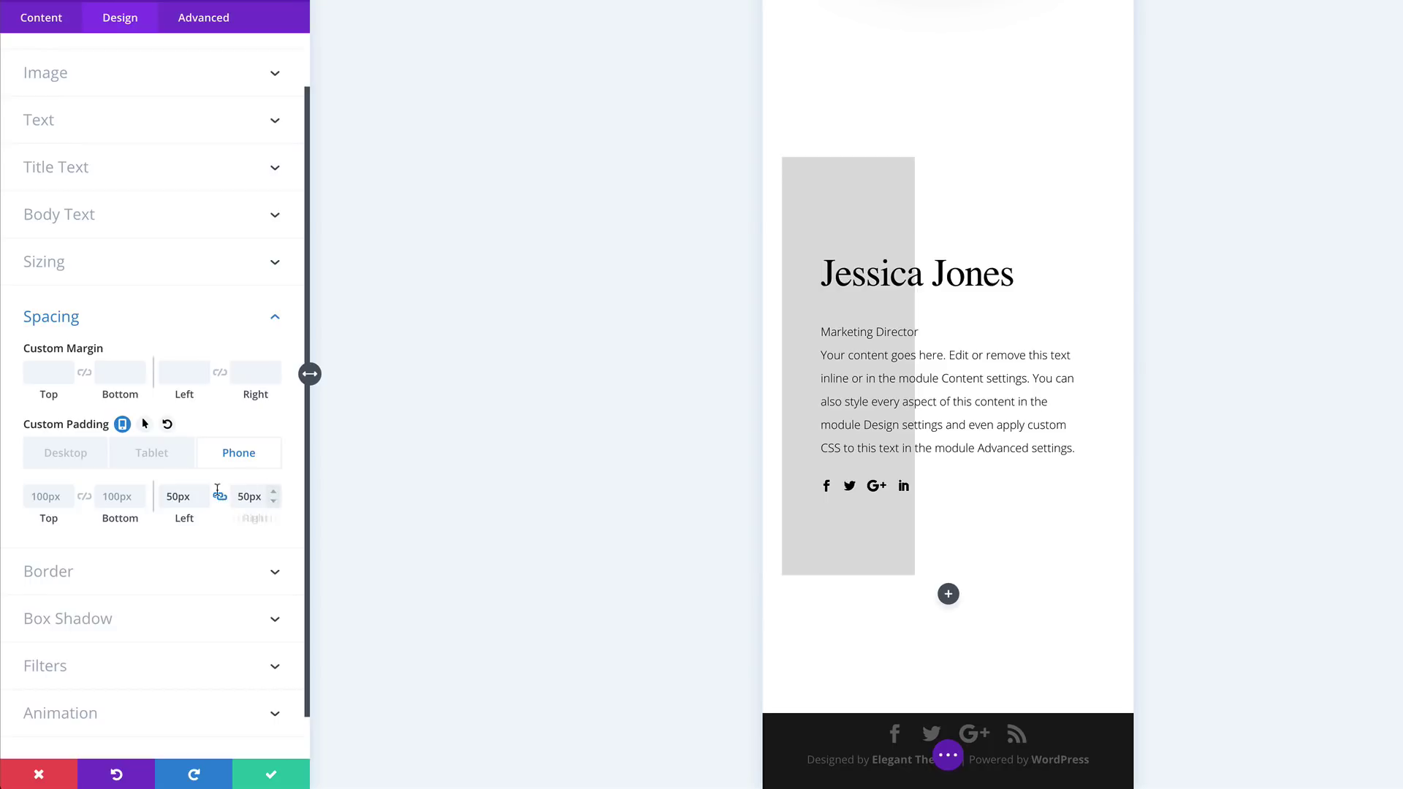
{"action": "left_click", "coordinate": [61, 462]}
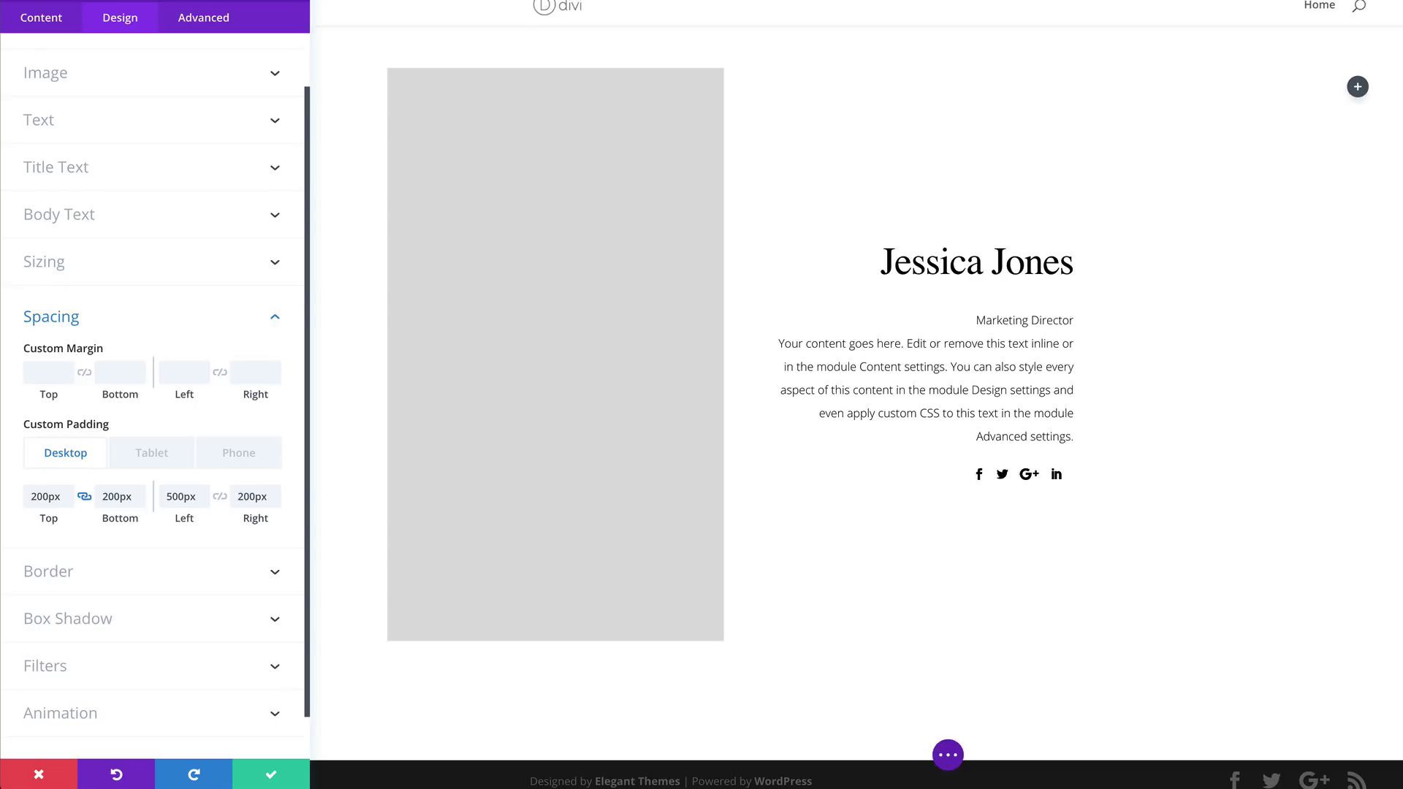
Give the Person module a 3px dashed border and save its settings.
{"action": "left_click", "coordinate": [59, 571]}
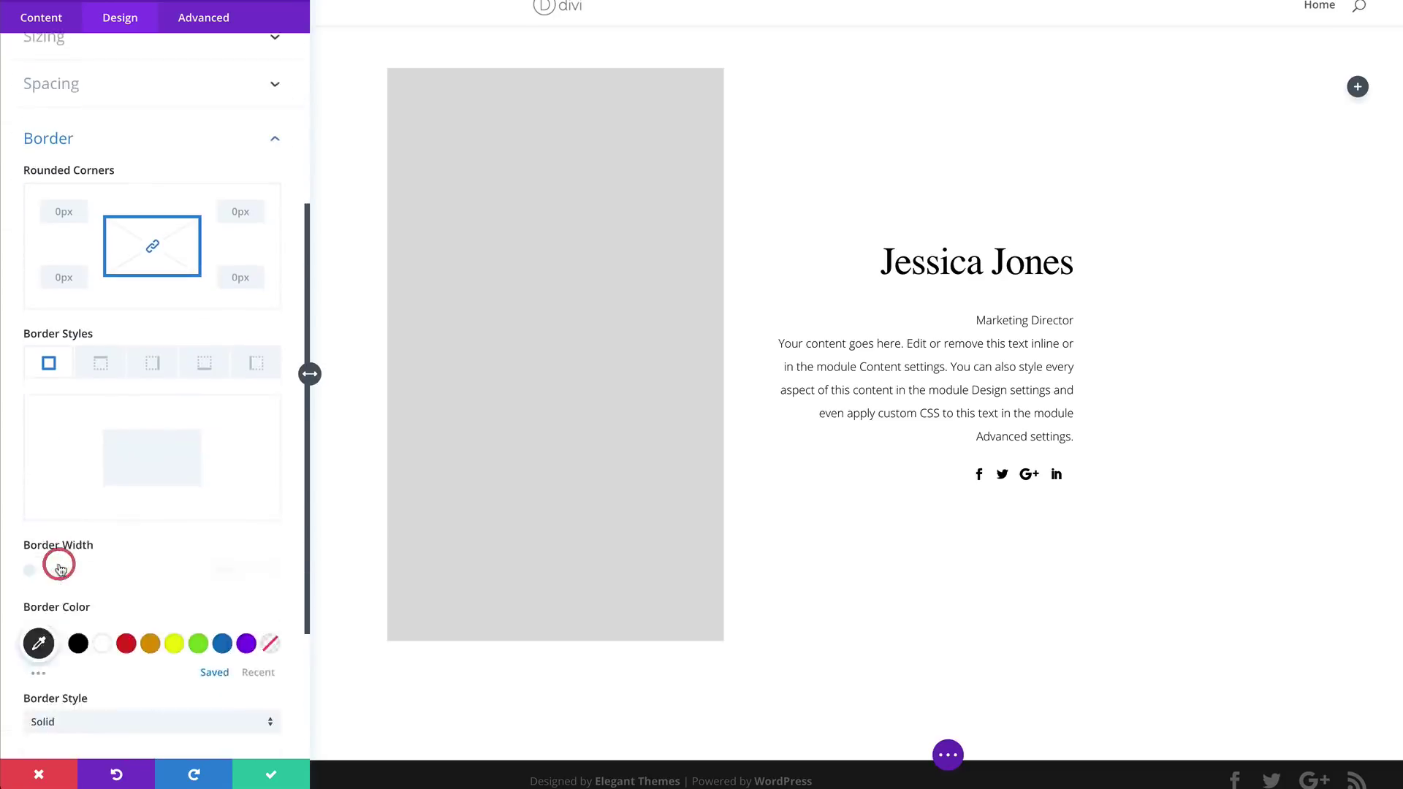
{"action": "left_click", "coordinate": [217, 483]}
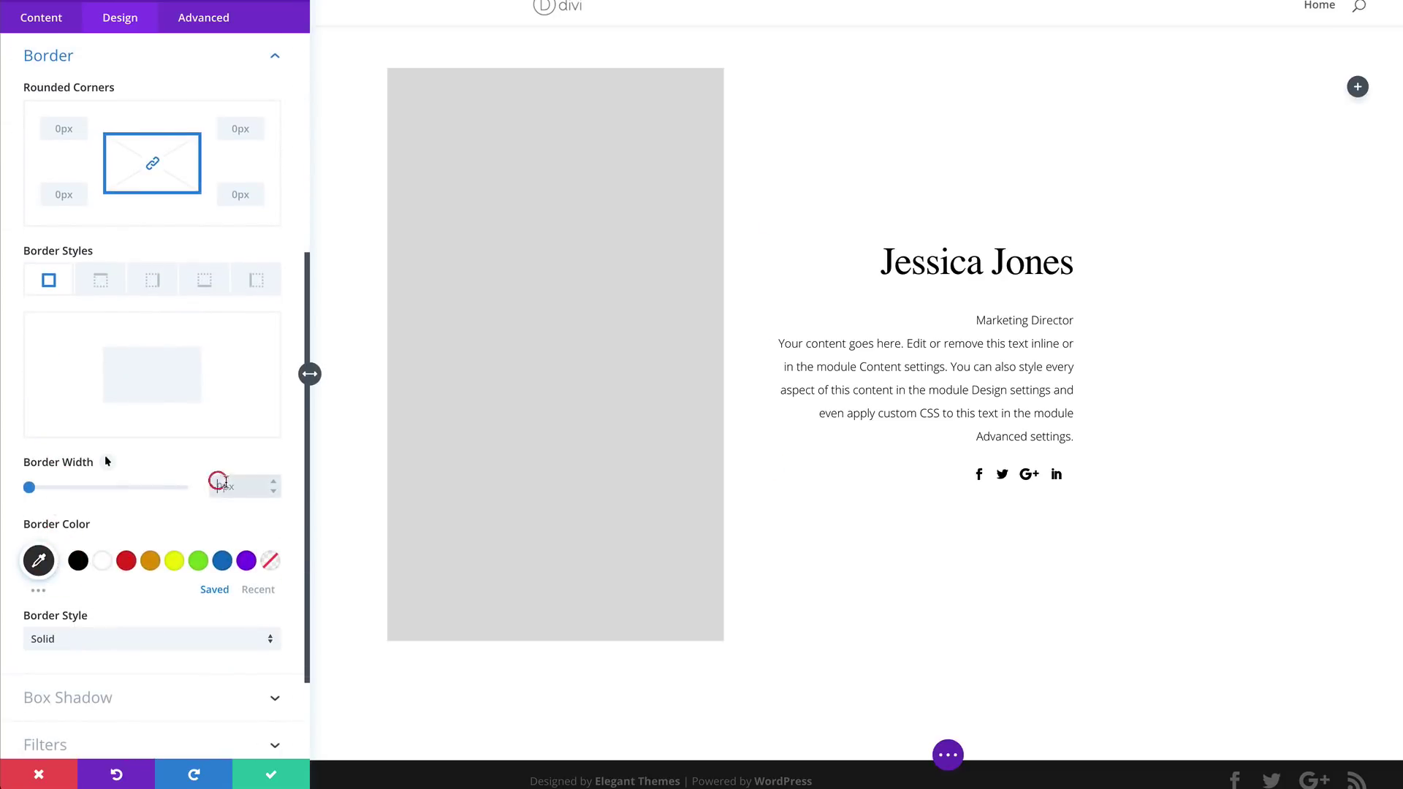
{"action": "type", "text": "3"}
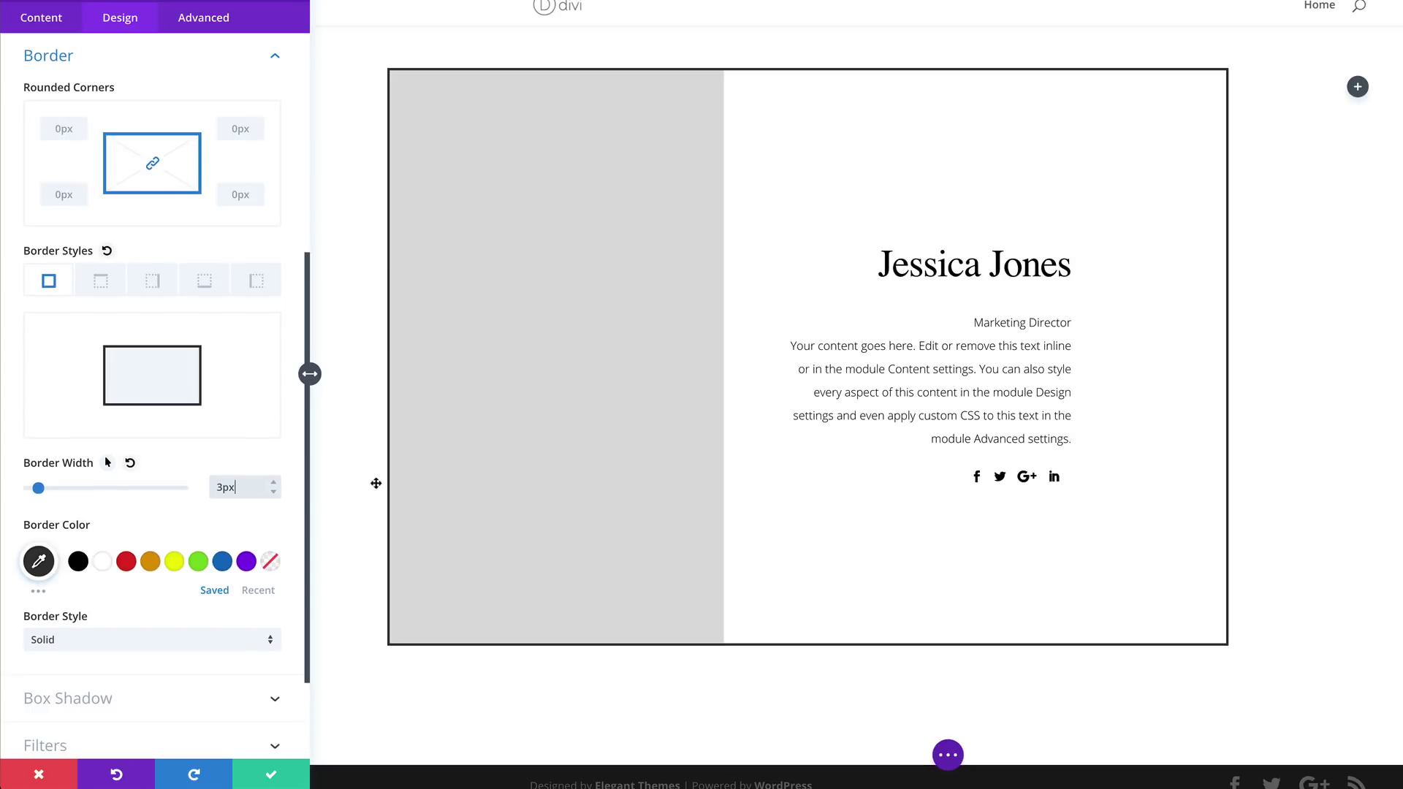
{"action": "left_click", "coordinate": [155, 642]}
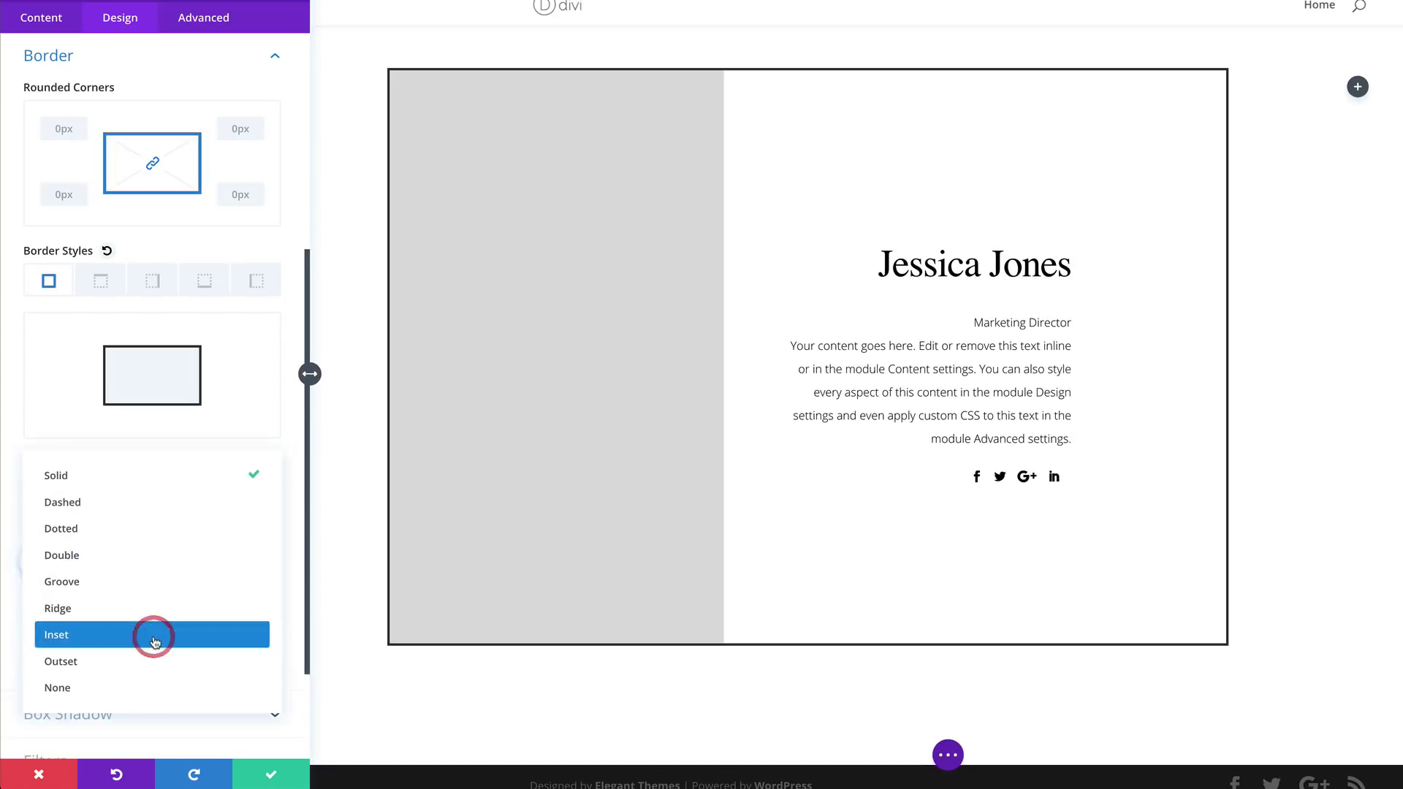
{"action": "left_click", "coordinate": [173, 501]}
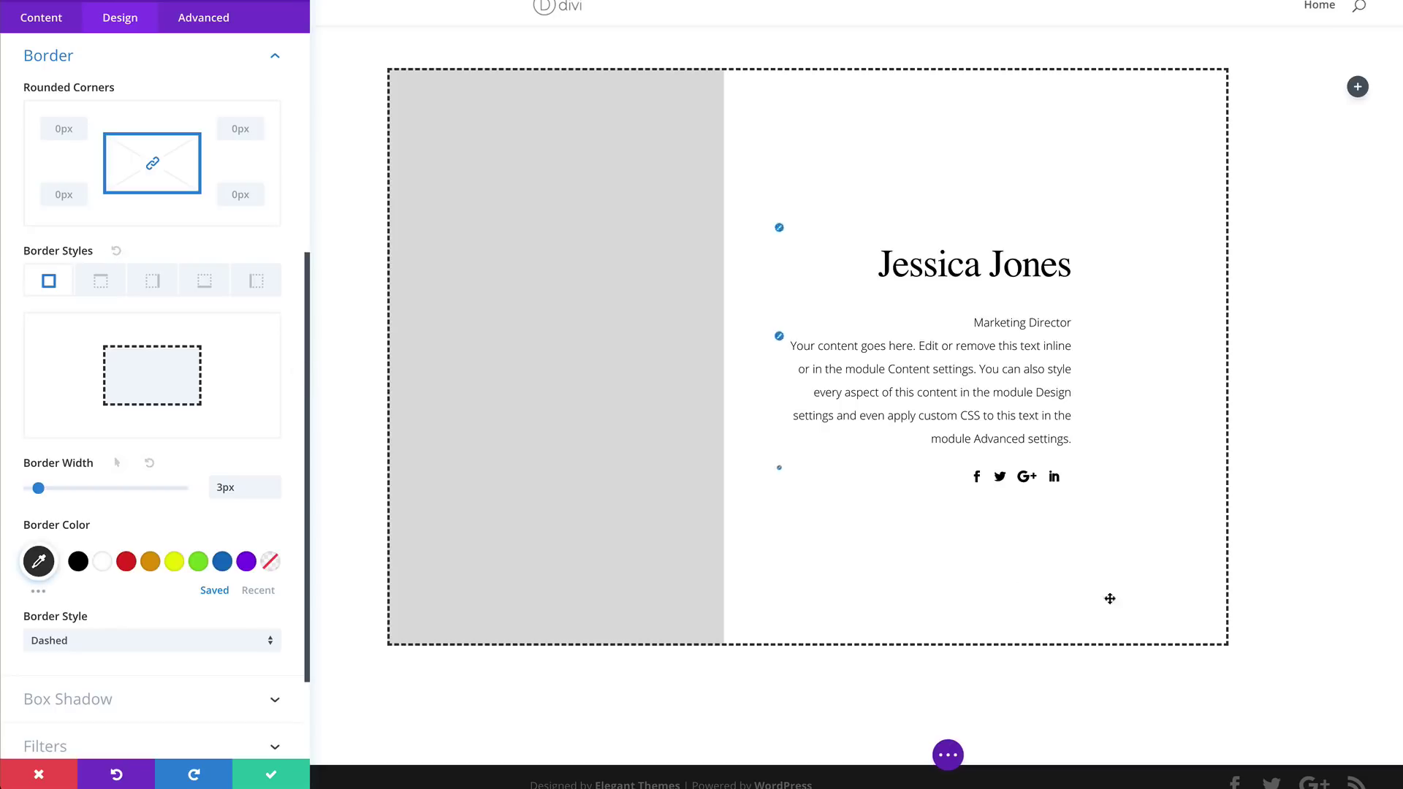
{"action": "left_click", "coordinate": [272, 775]}
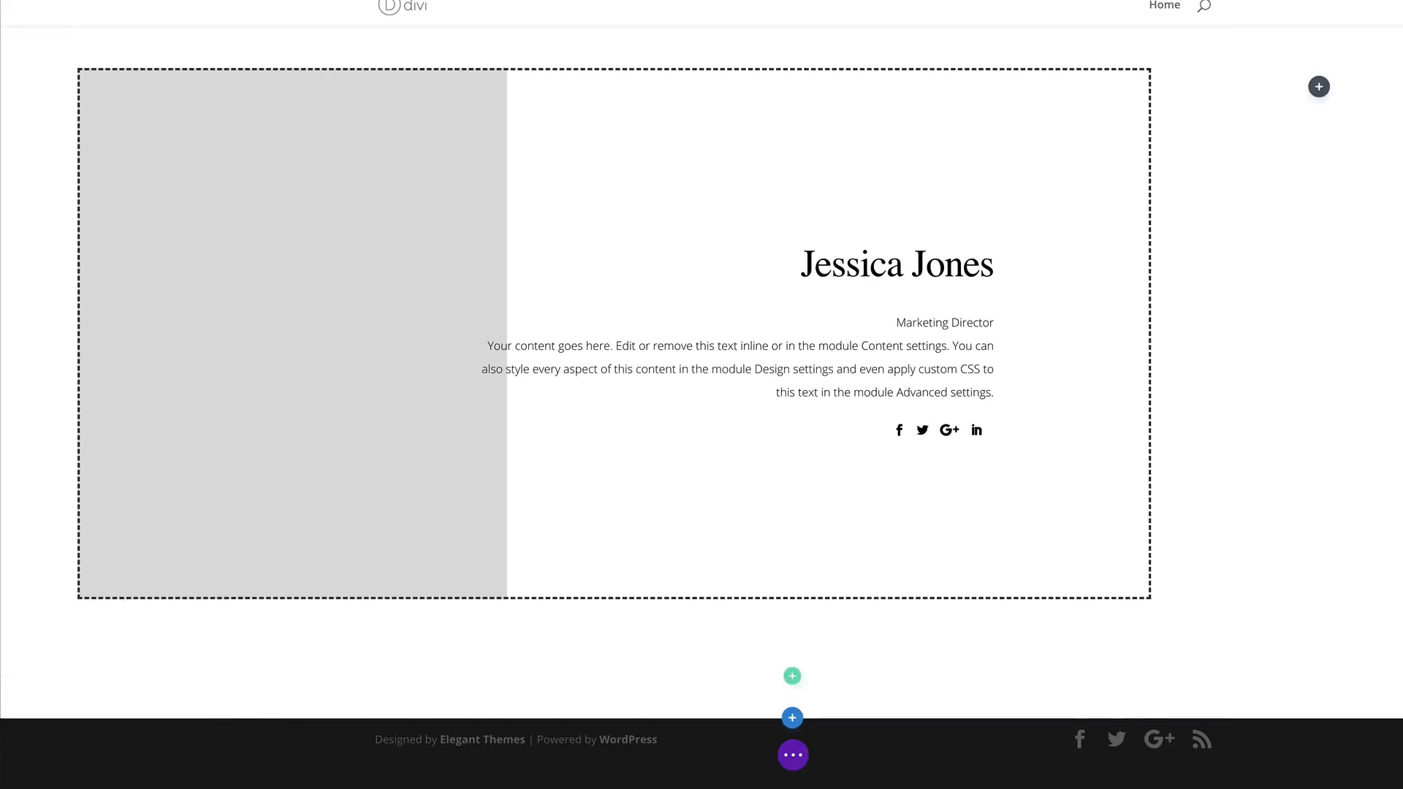
Insert an Image module beside the card showing the orange-sweater fasion-13 photo.
{"action": "left_click", "coordinate": [1320, 86]}
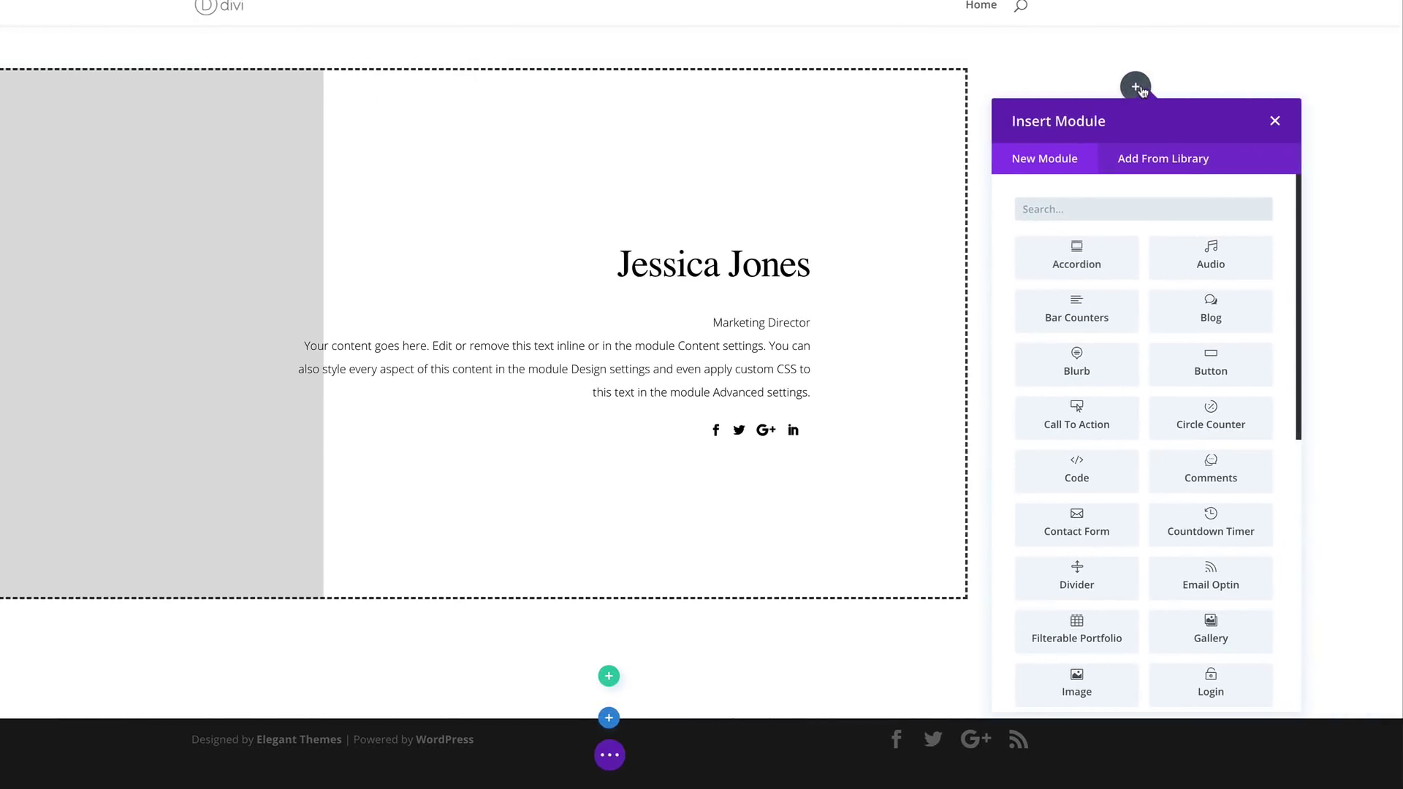
{"action": "type", "text": "image"}
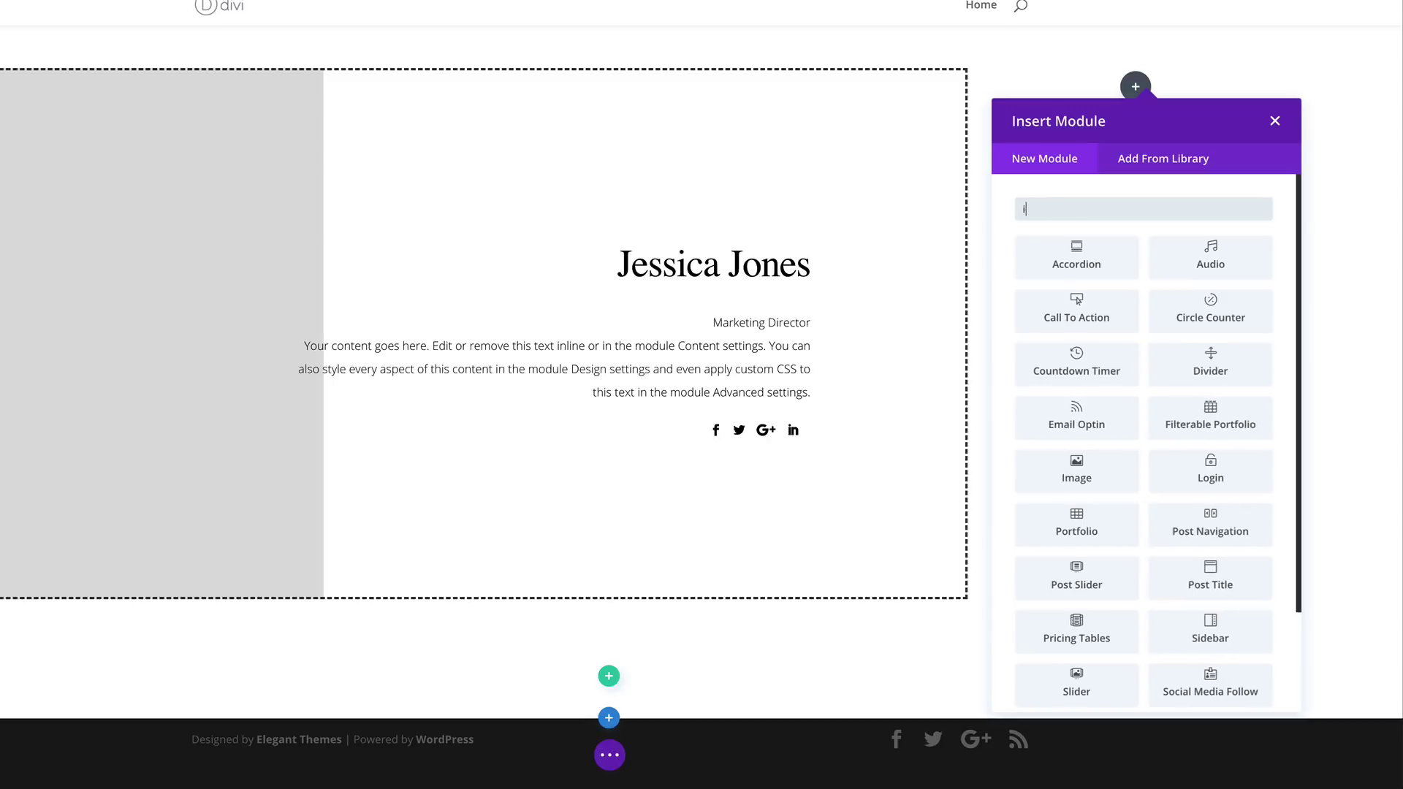
{"action": "left_click", "coordinate": [1118, 260]}
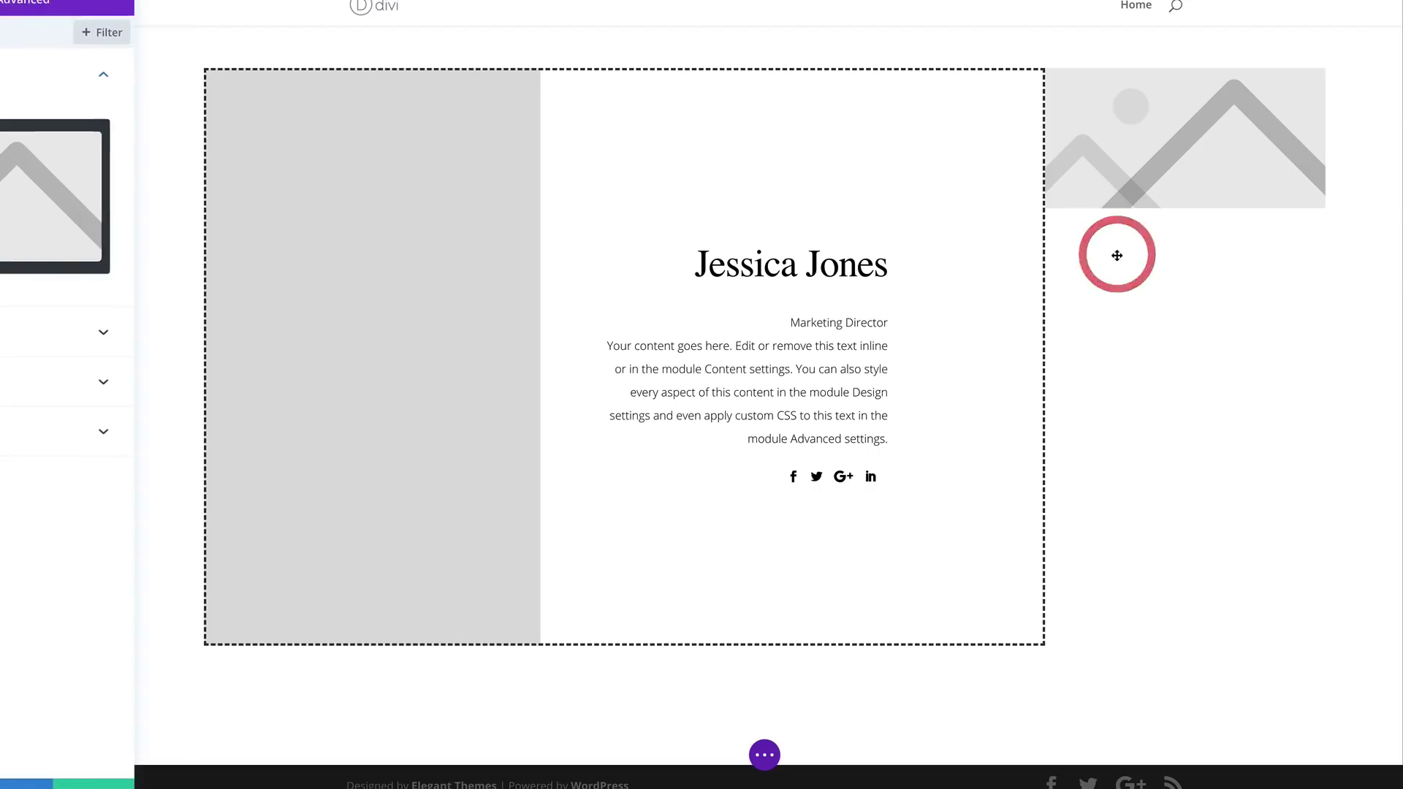
{"action": "left_click", "coordinate": [157, 229]}
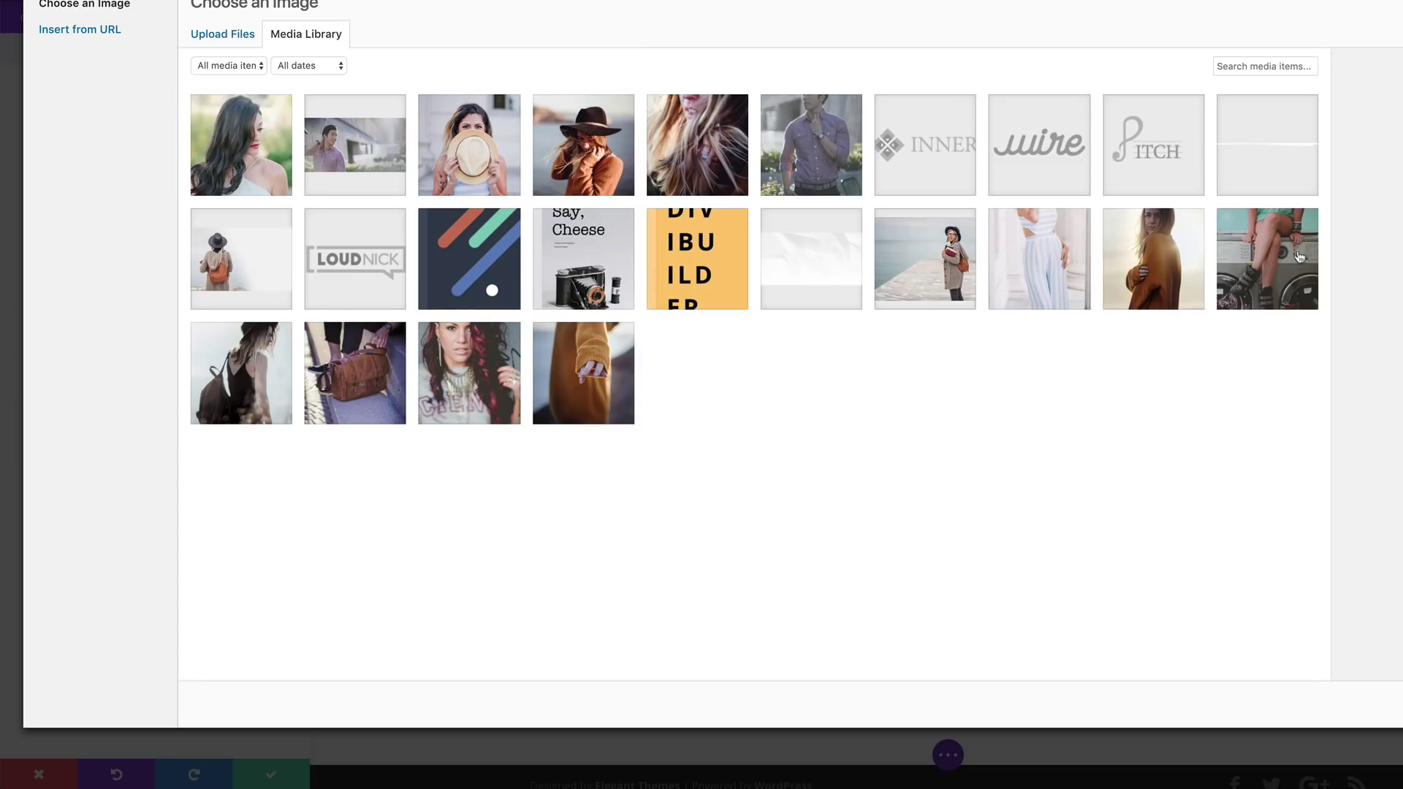
{"action": "left_click", "coordinate": [1144, 262]}
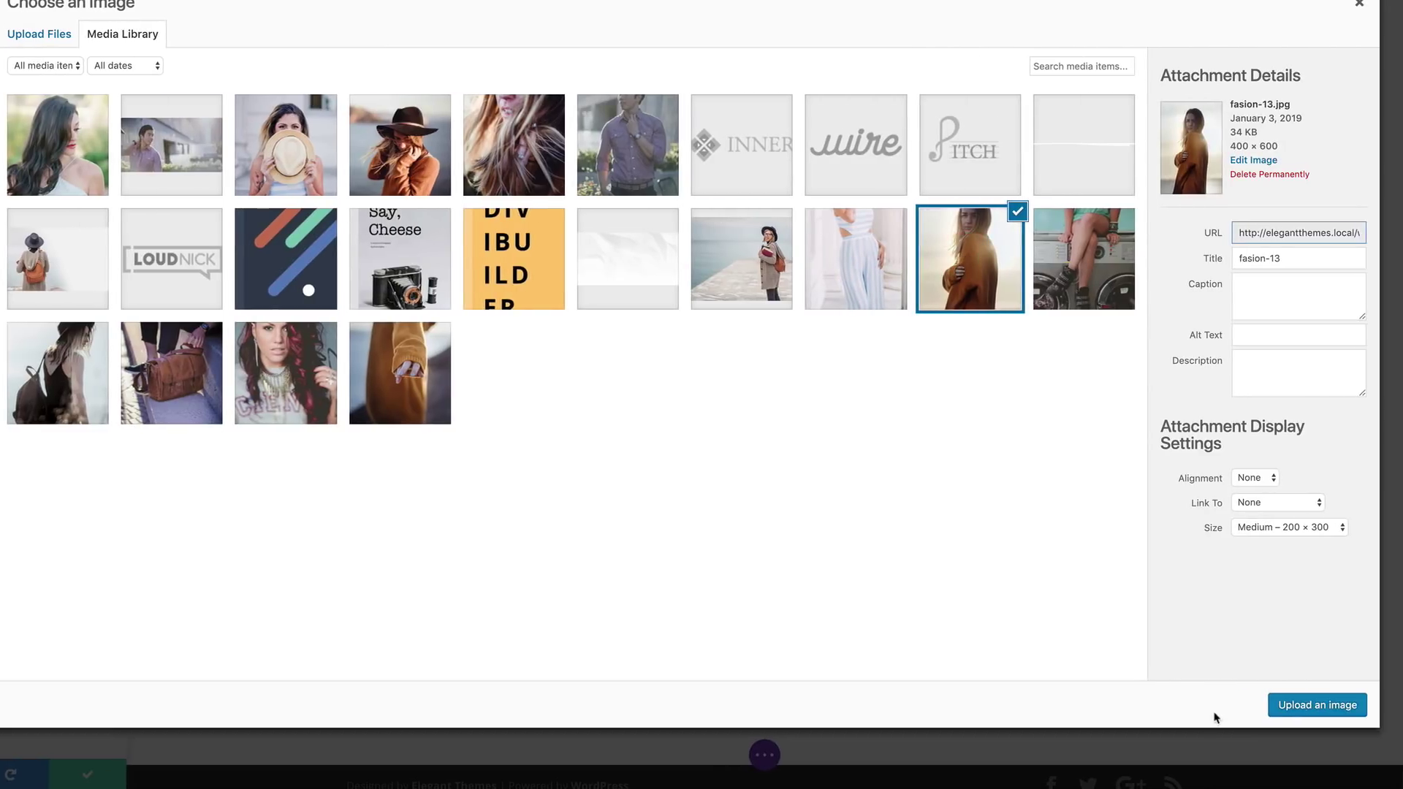
{"action": "left_click", "coordinate": [1320, 705]}
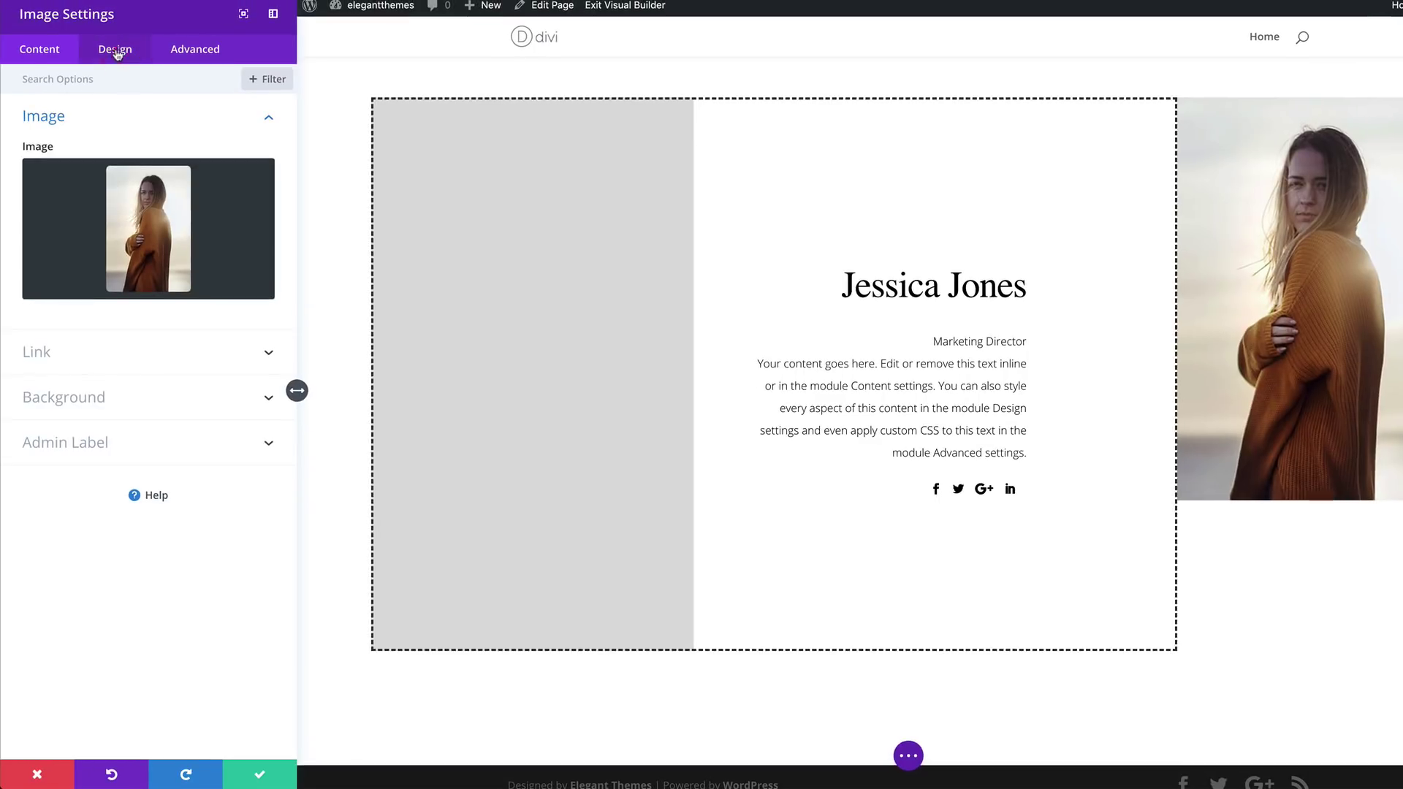
Set the image's desktop margins to 7vw top and -10vw left.
{"action": "left_click", "coordinate": [116, 51]}
{"action": "left_click", "coordinate": [78, 212]}
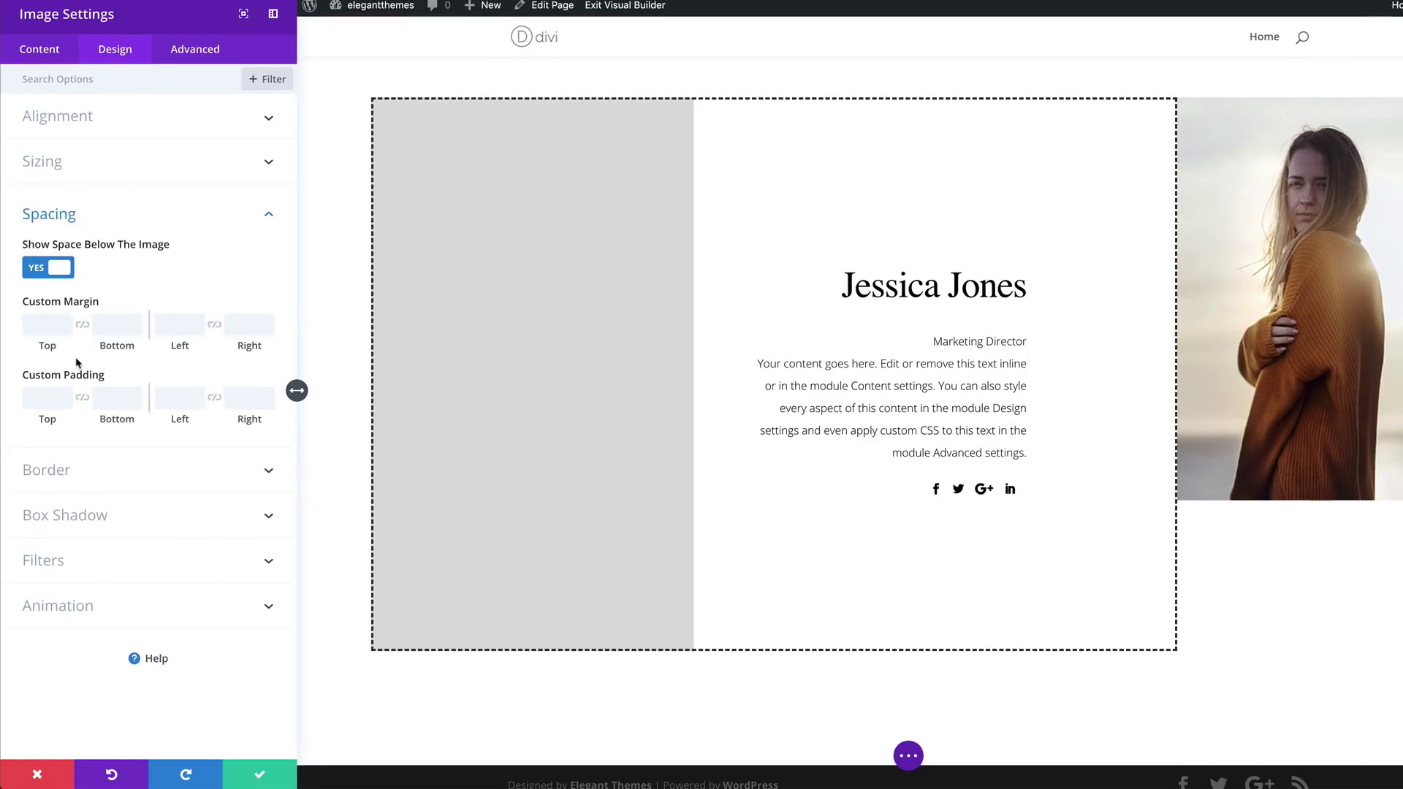
{"action": "left_click", "coordinate": [56, 327]}
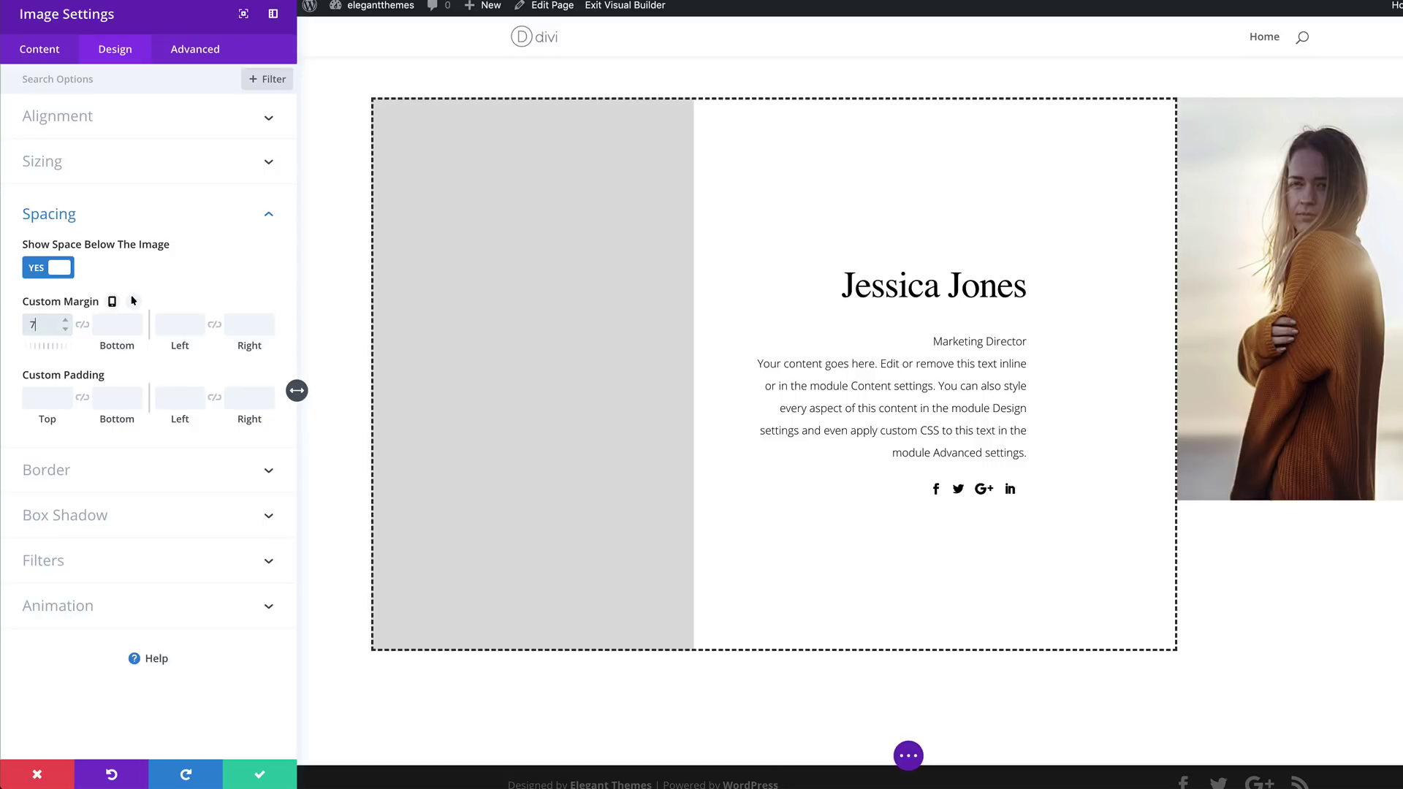
{"action": "type", "text": "7vw"}
{"action": "left_click", "coordinate": [175, 398]}
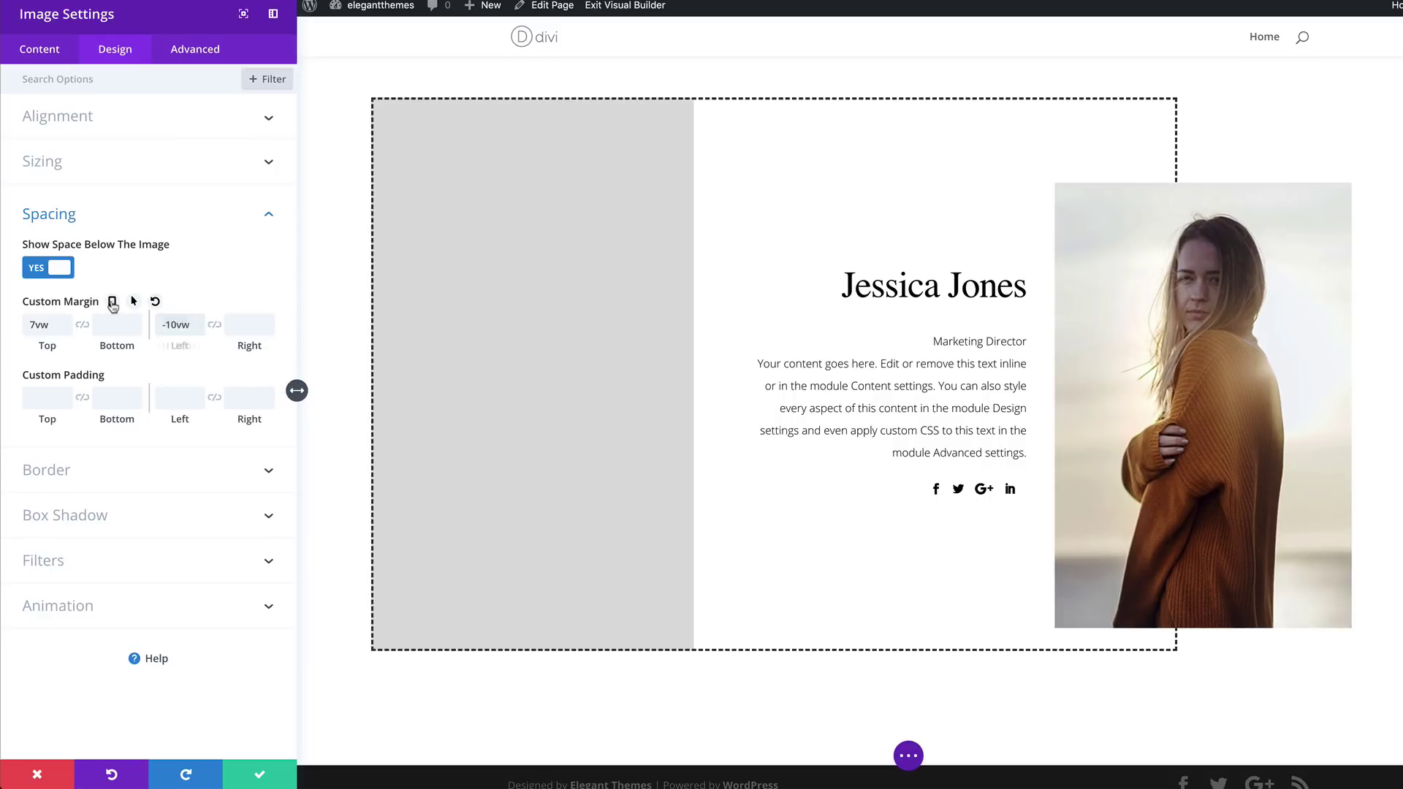
Set the tablet margins to -2vw top and 0vw left, then return to desktop values.
{"action": "left_click", "coordinate": [112, 302]}
{"action": "left_click", "coordinate": [146, 327]}
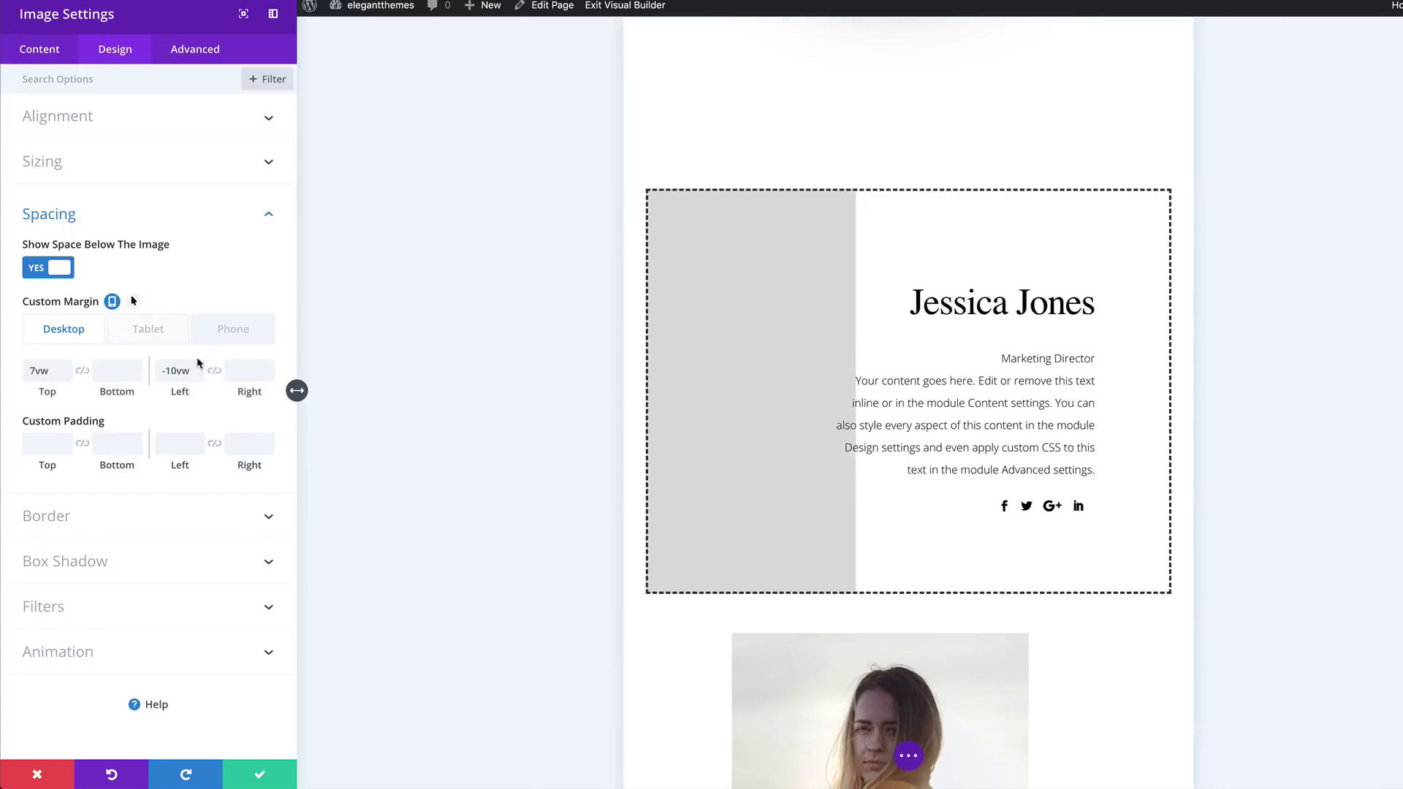
{"action": "left_click", "coordinate": [185, 371]}
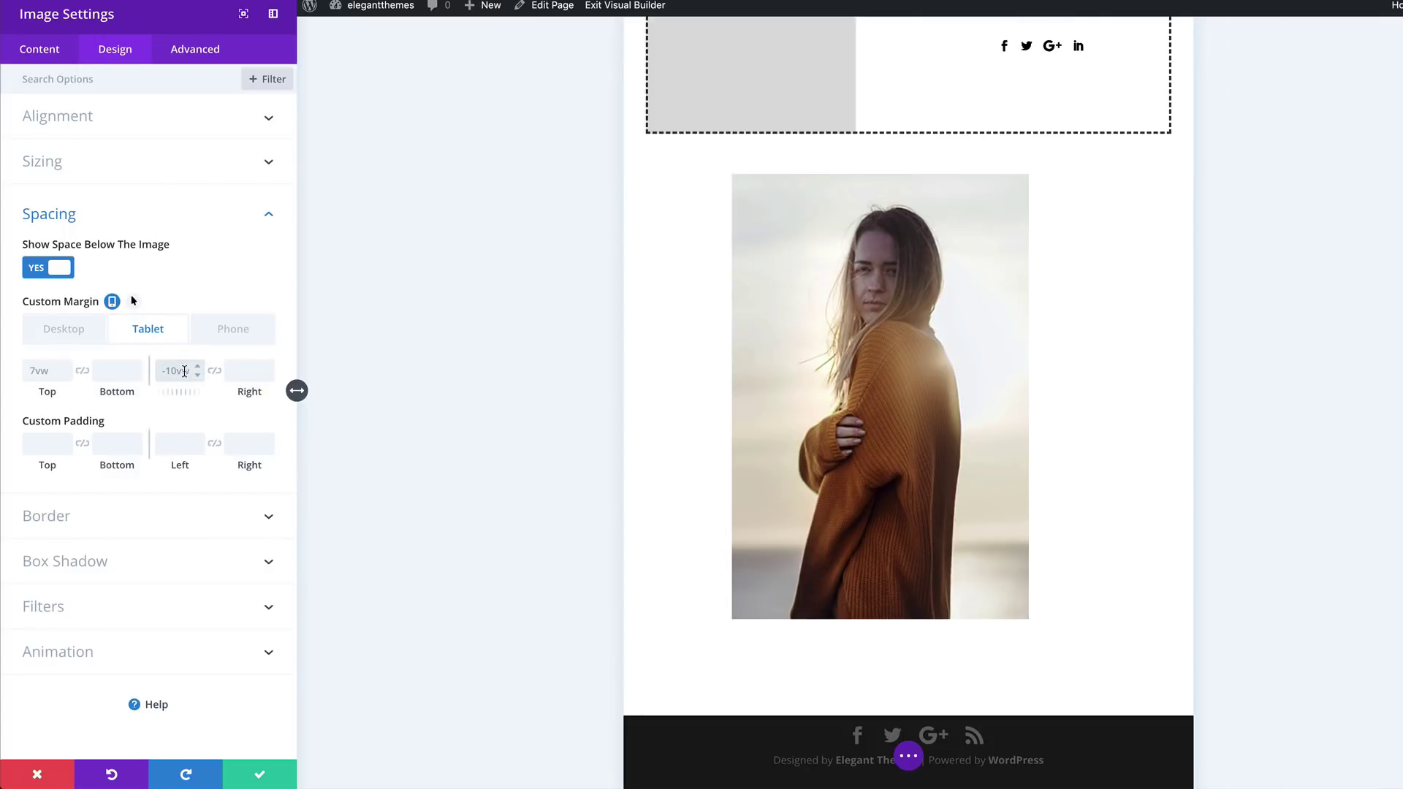
{"action": "type", "text": "0vw"}
{"action": "left_click", "coordinate": [44, 373]}
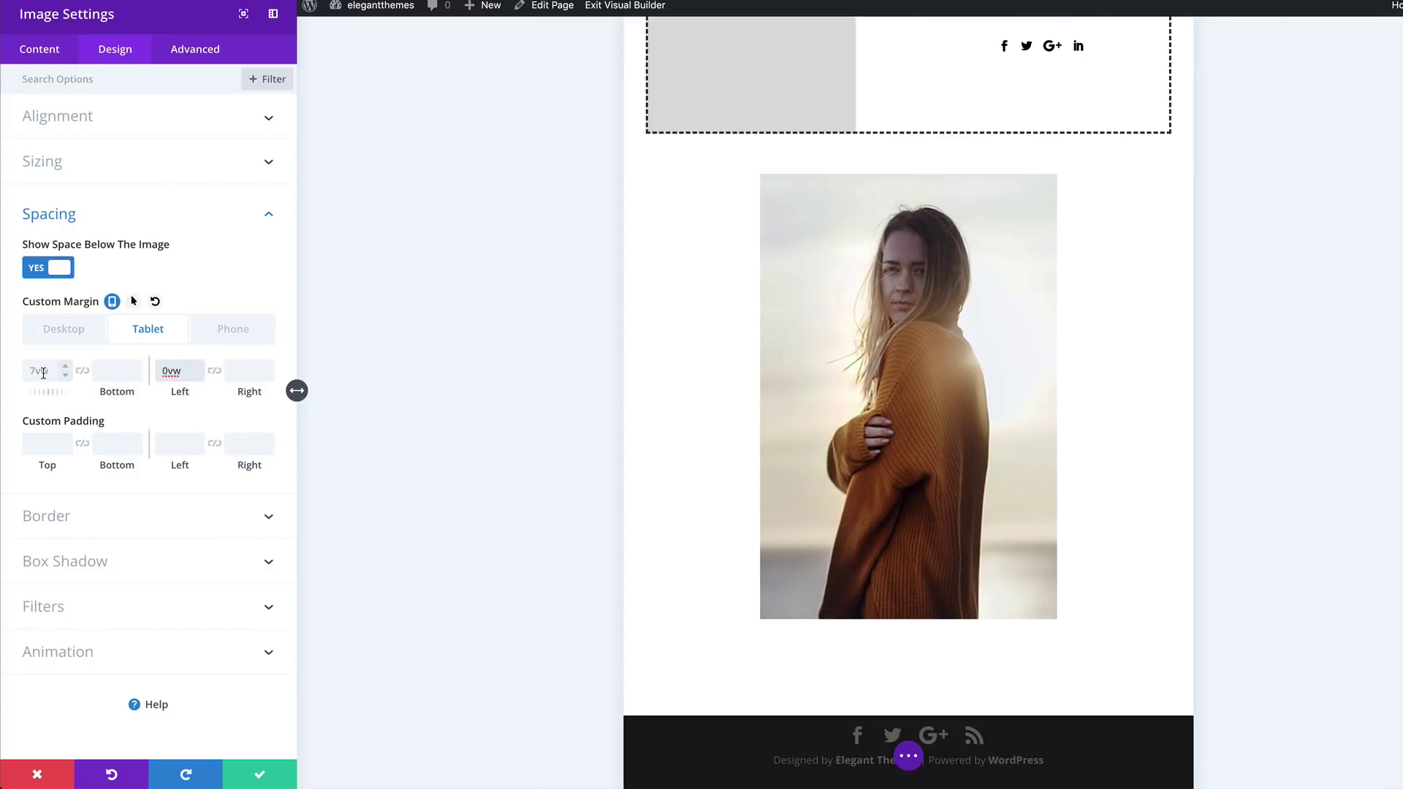
{"action": "left_click", "coordinate": [43, 372]}
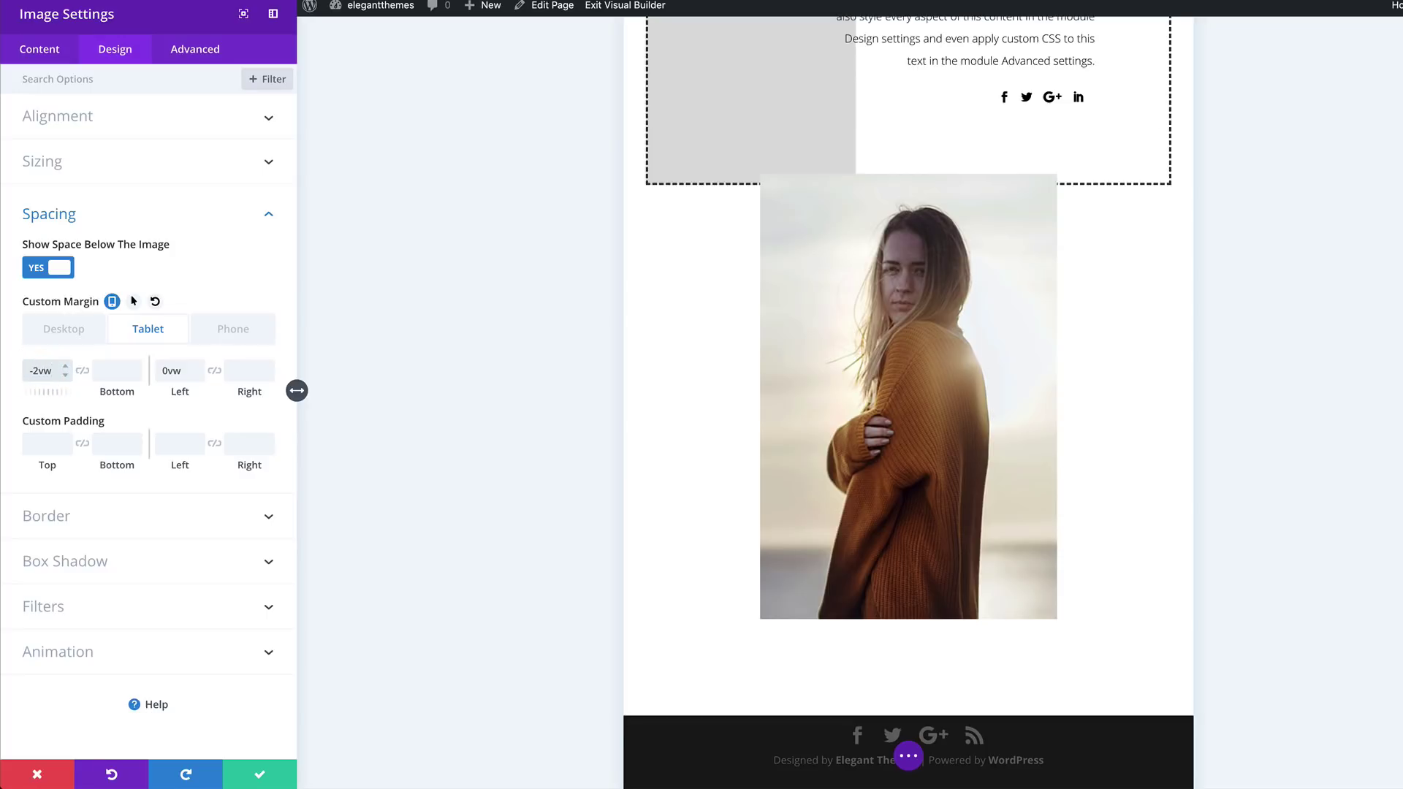
{"action": "left_click", "coordinate": [63, 329]}
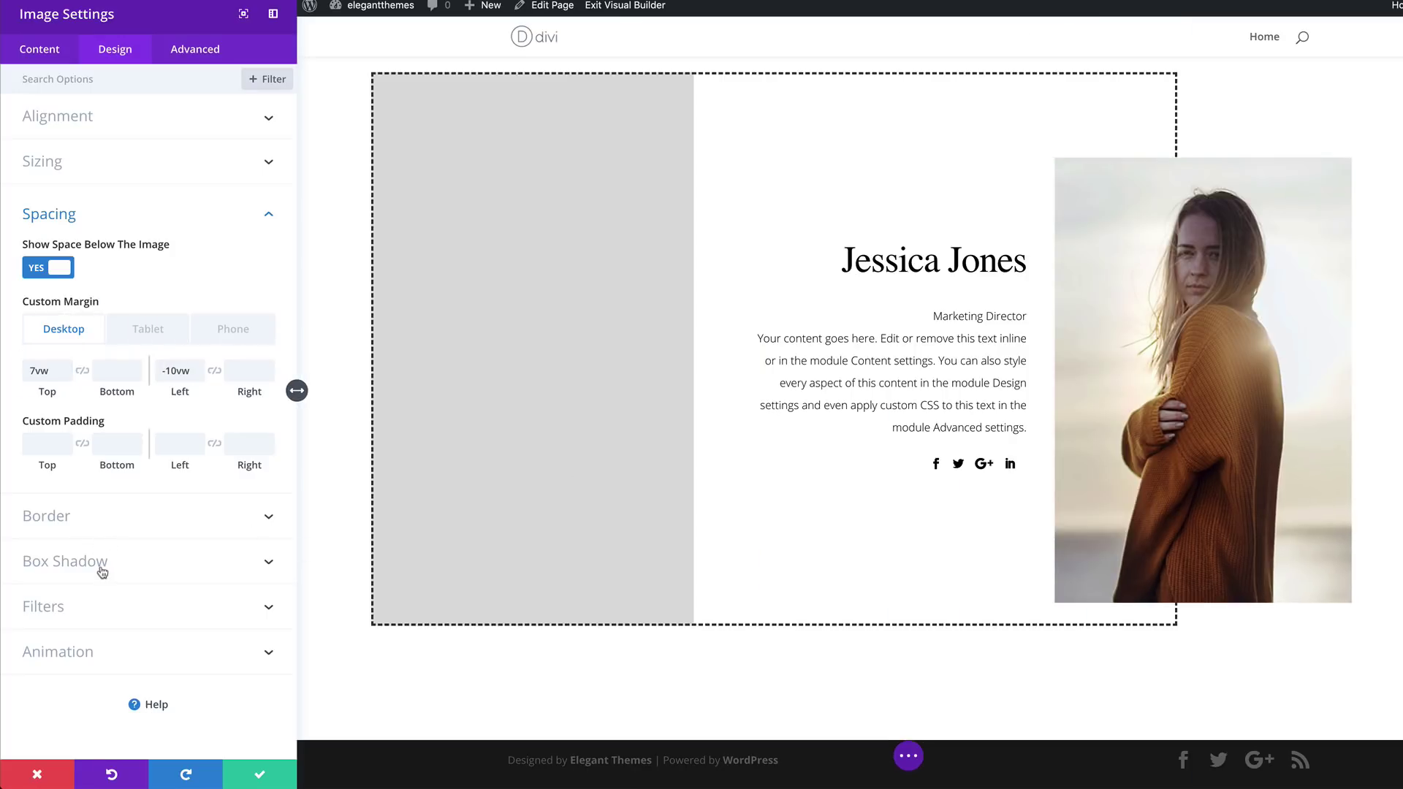
{"action": "left_click", "coordinate": [101, 567]}
Add a box shadow to the portrait with 160px blur and -10px spread.
{"action": "left_click", "coordinate": [122, 383]}
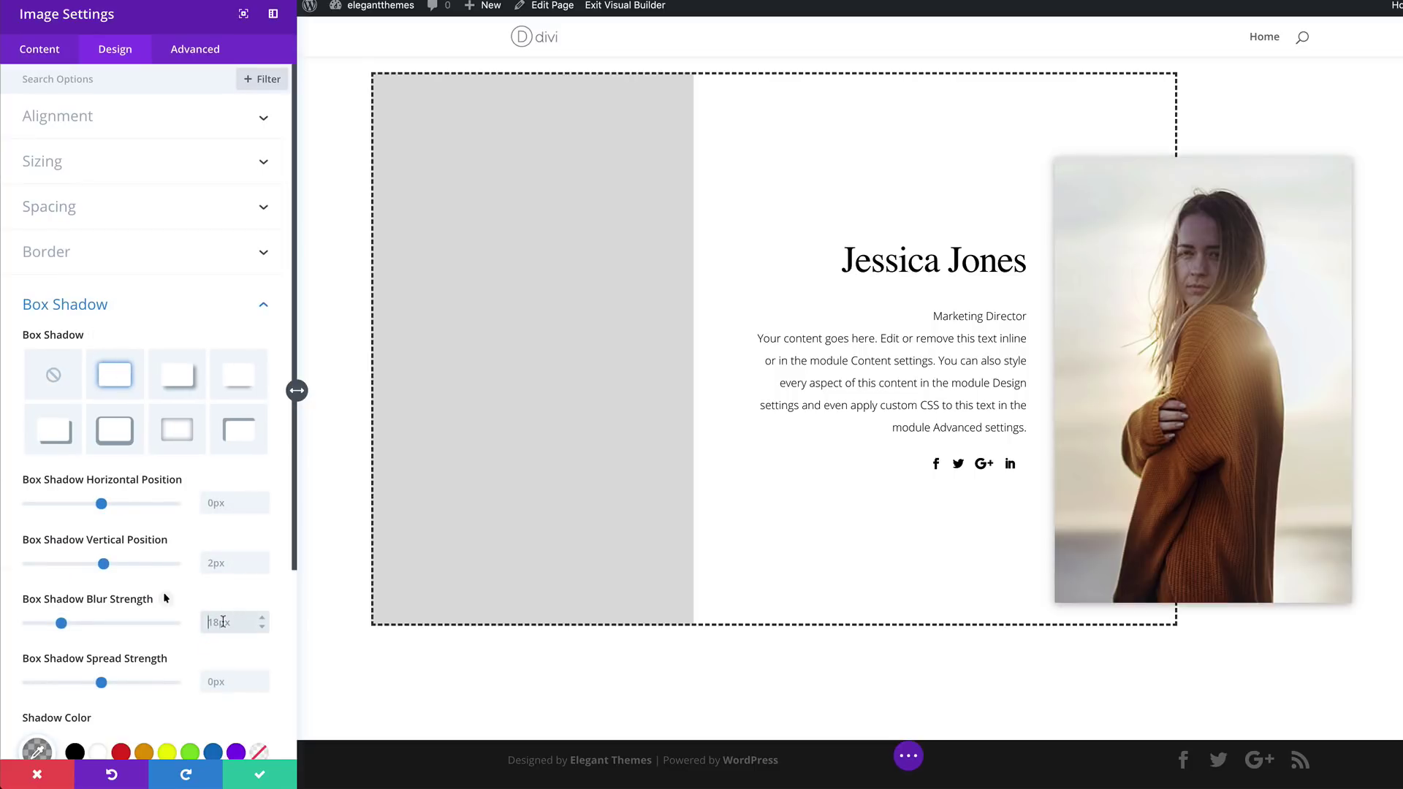
{"action": "type", "text": "160"}
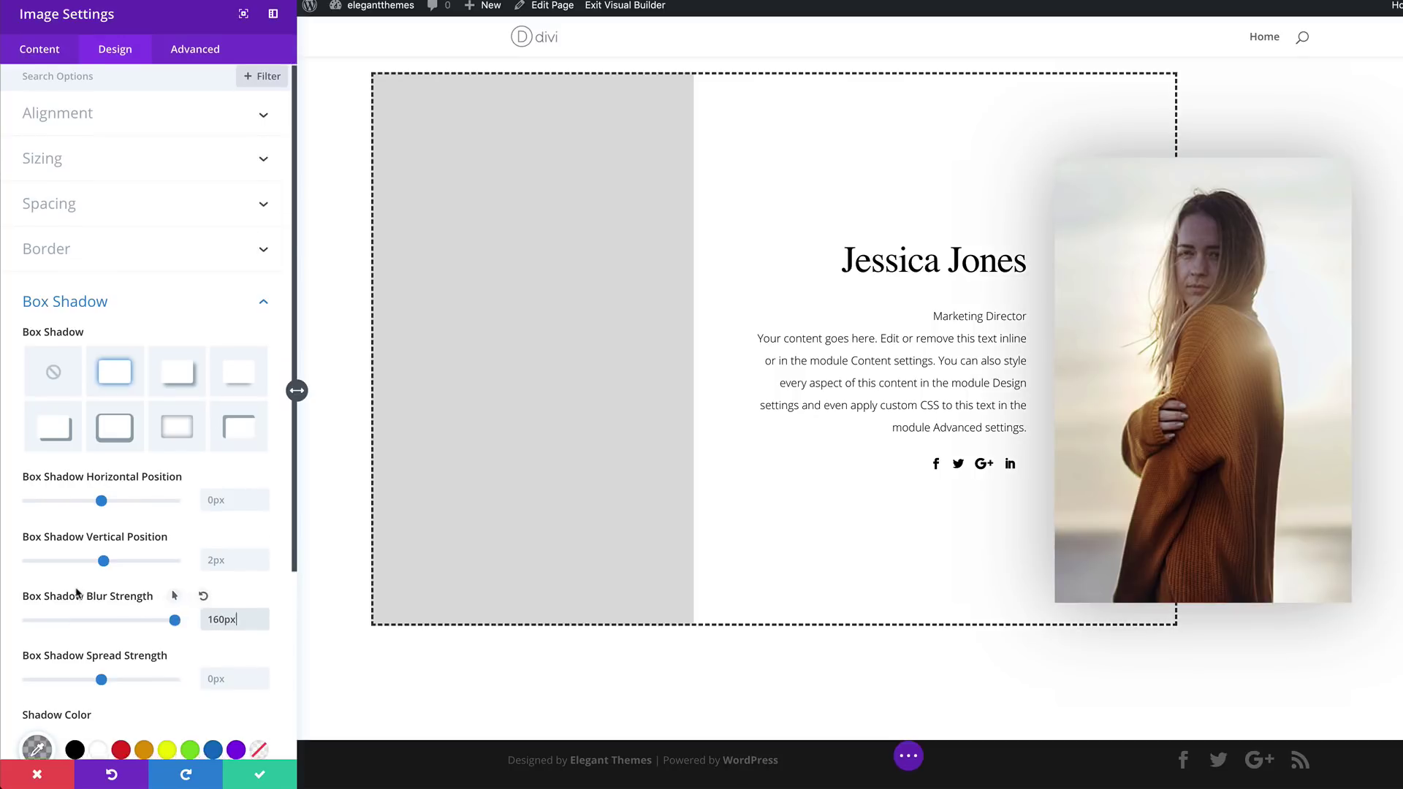
{"action": "scroll", "coordinate": [78, 598], "scroll_direction": "down", "scroll_amount": 3}
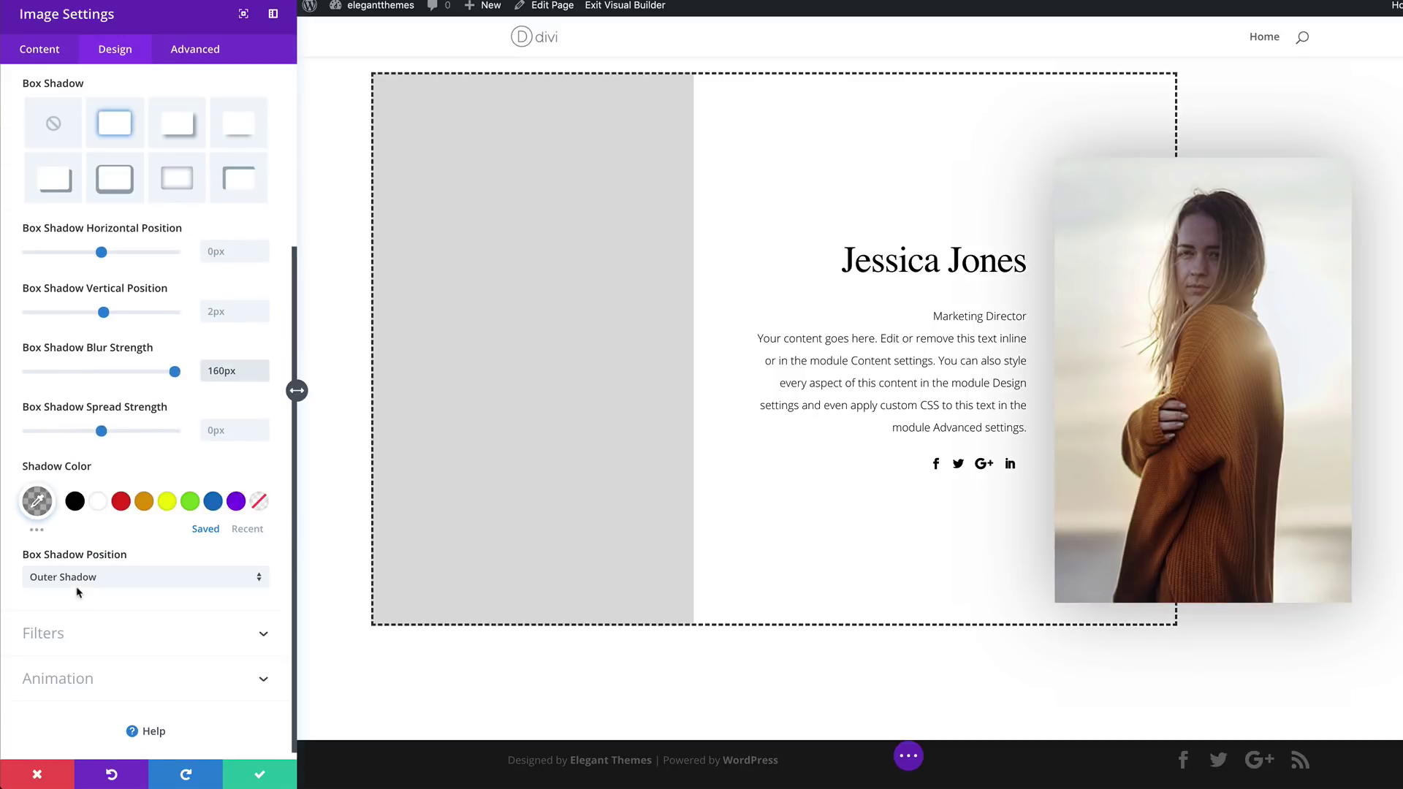
{"action": "left_click", "coordinate": [221, 430]}
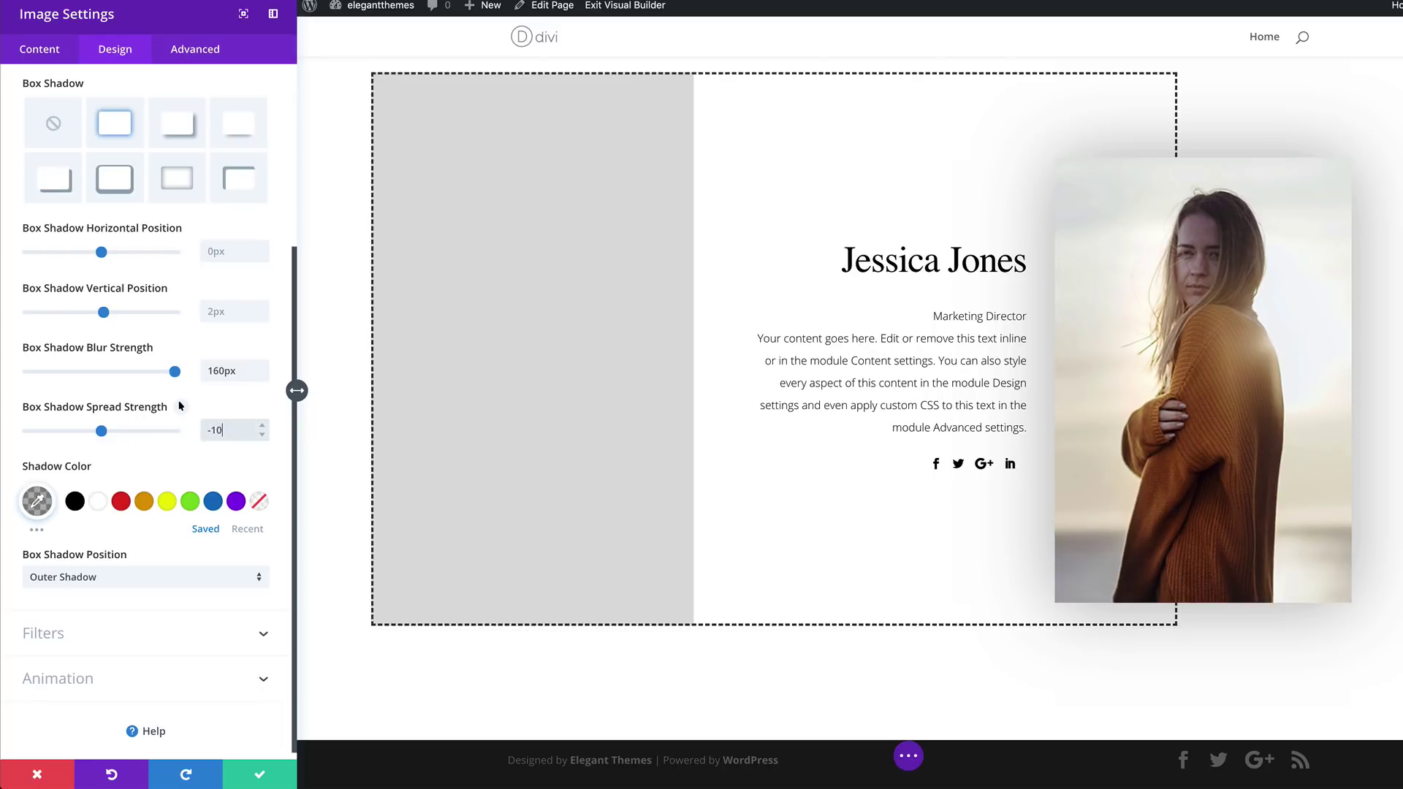
{"action": "key", "text": "Return"}
Set the image filters to 50% saturation and 130% contrast, then save the settings.
{"action": "left_click", "coordinate": [74, 641]}
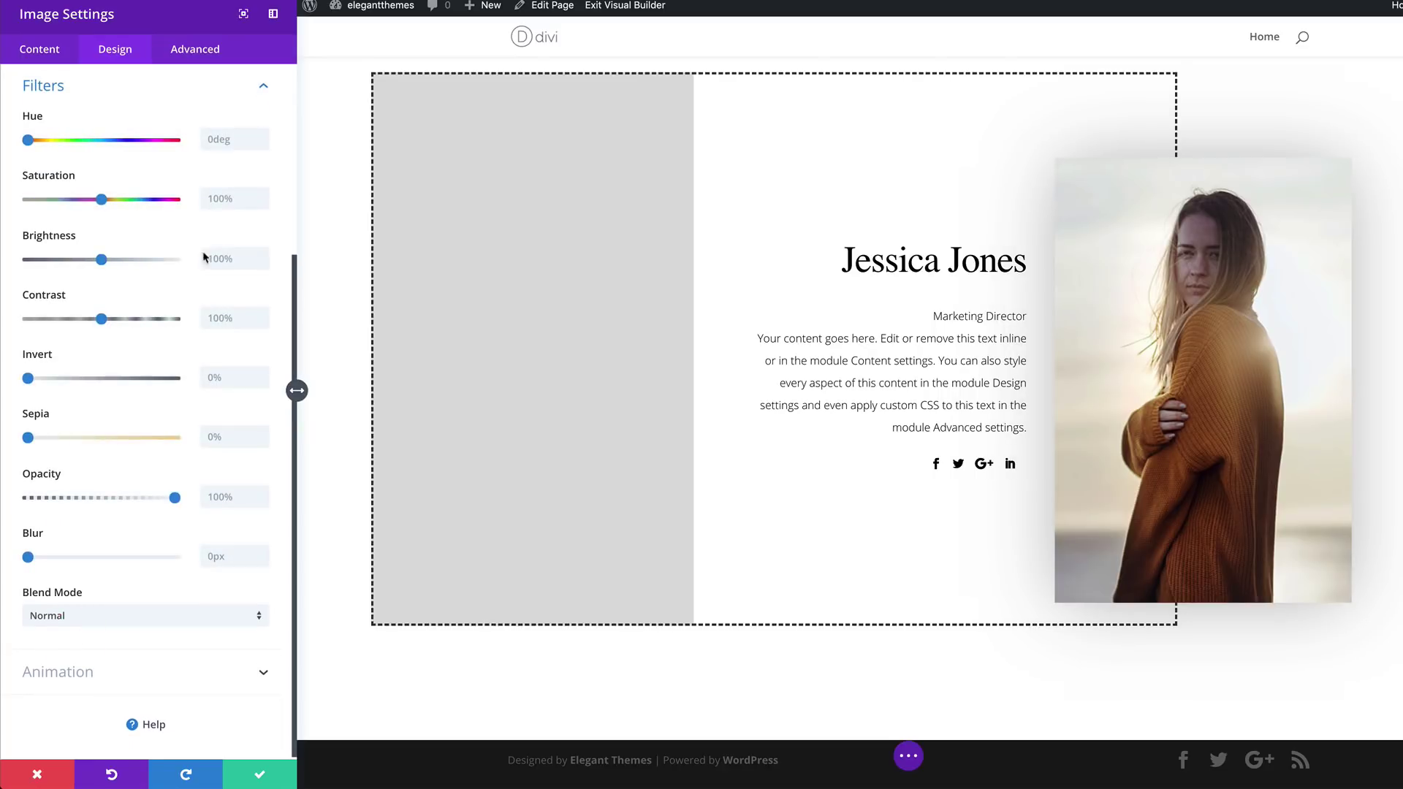
{"action": "left_click", "coordinate": [222, 199]}
{"action": "key", "text": "ctrl+a"}
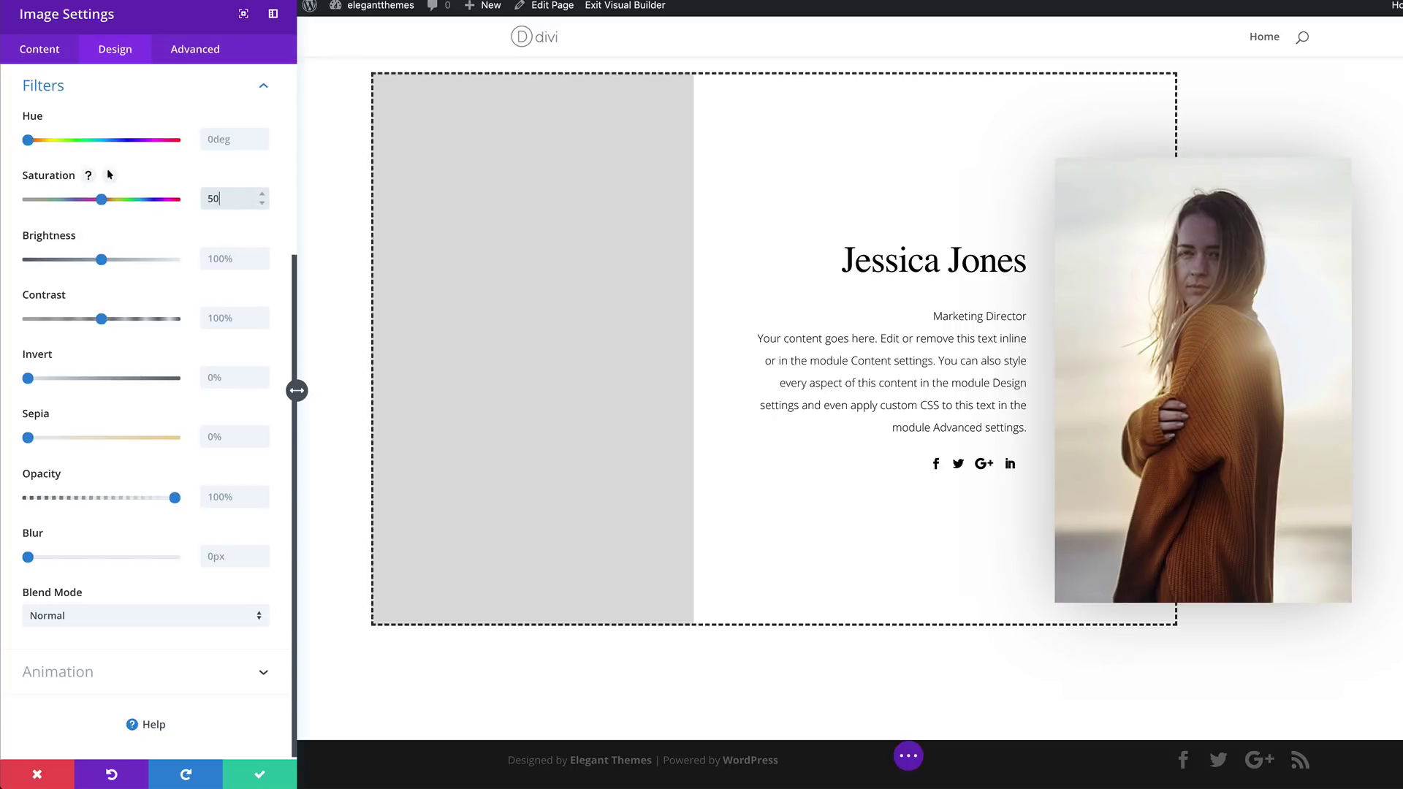
{"action": "type", "text": "50%"}
{"action": "left_click", "coordinate": [219, 315]}
{"action": "type", "text": "13"}
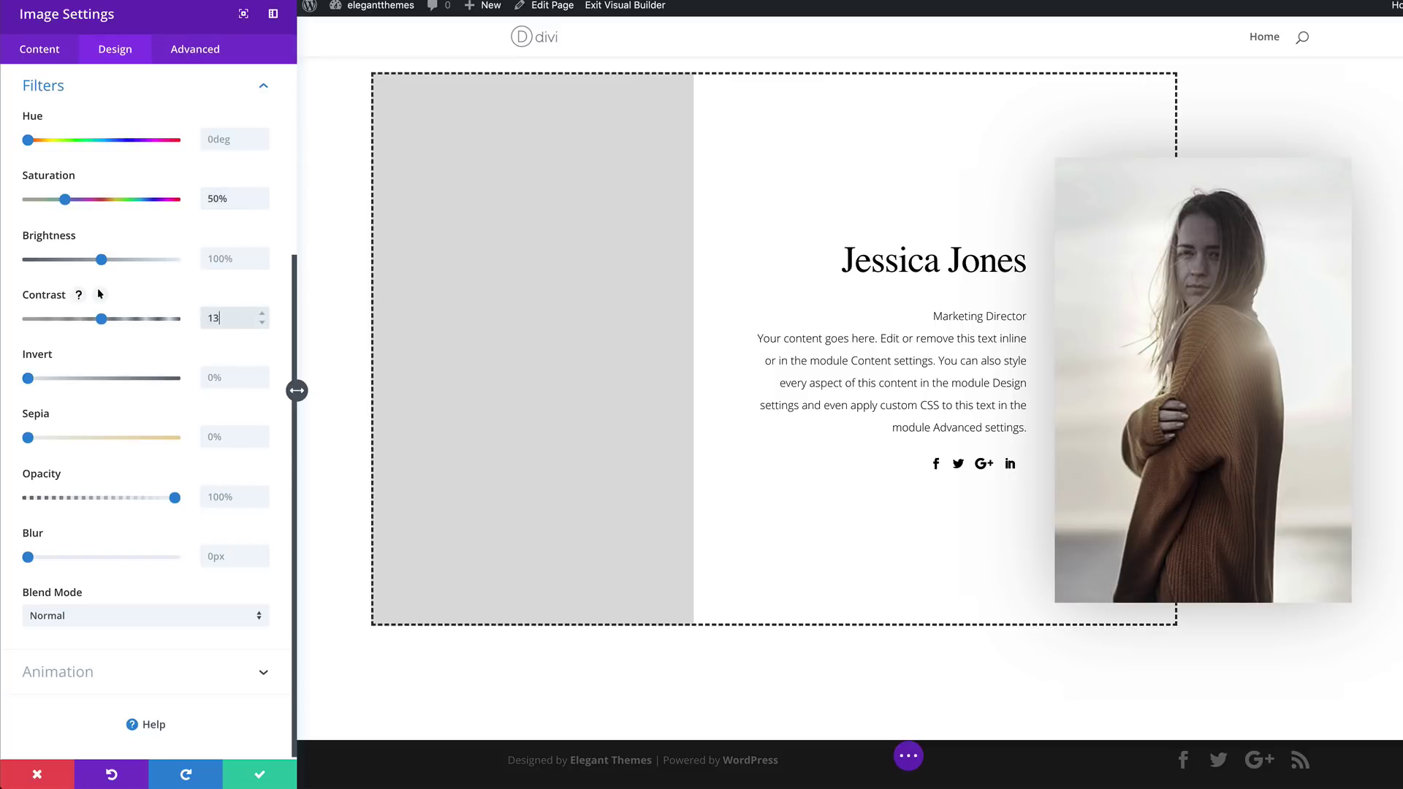
{"action": "type", "text": "0%"}
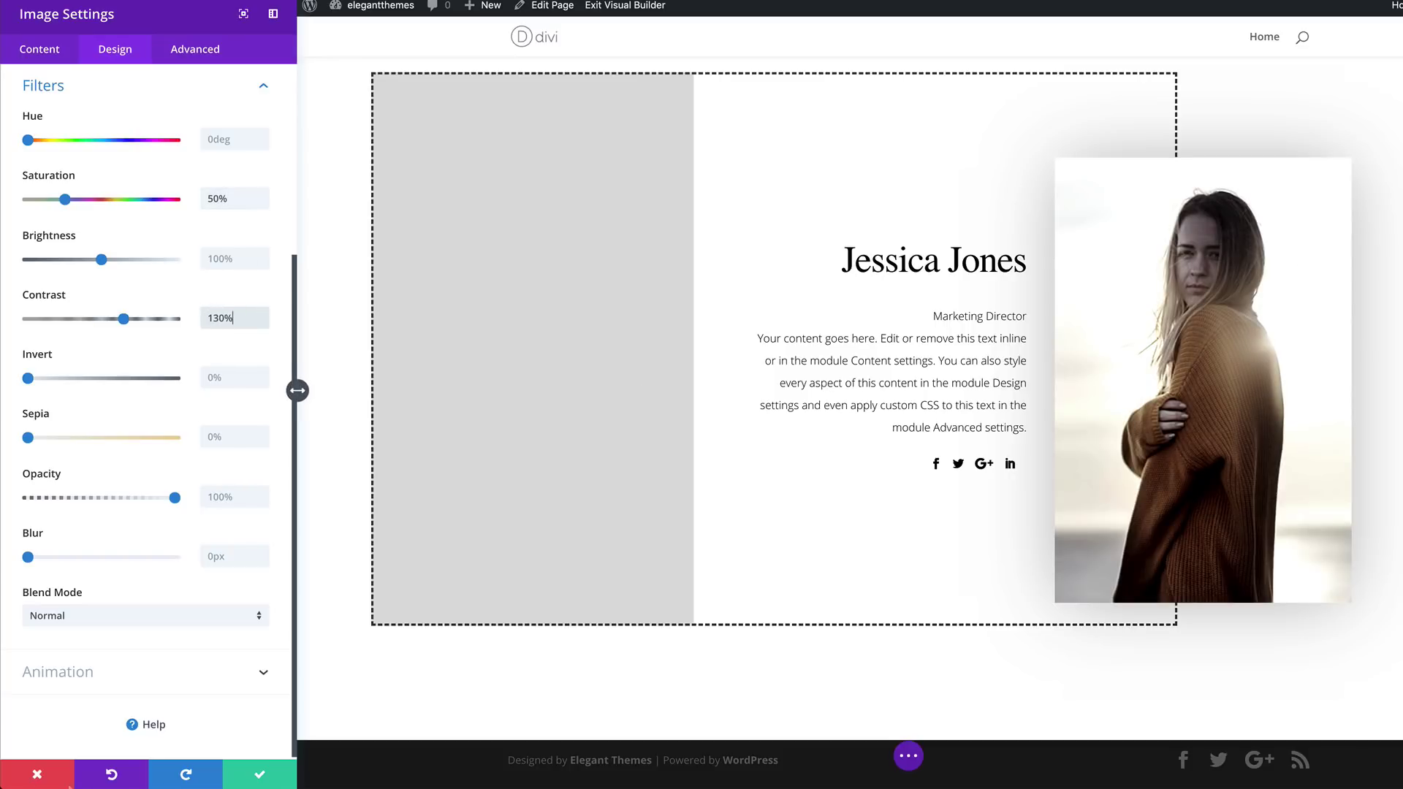
{"action": "left_click", "coordinate": [259, 774]}
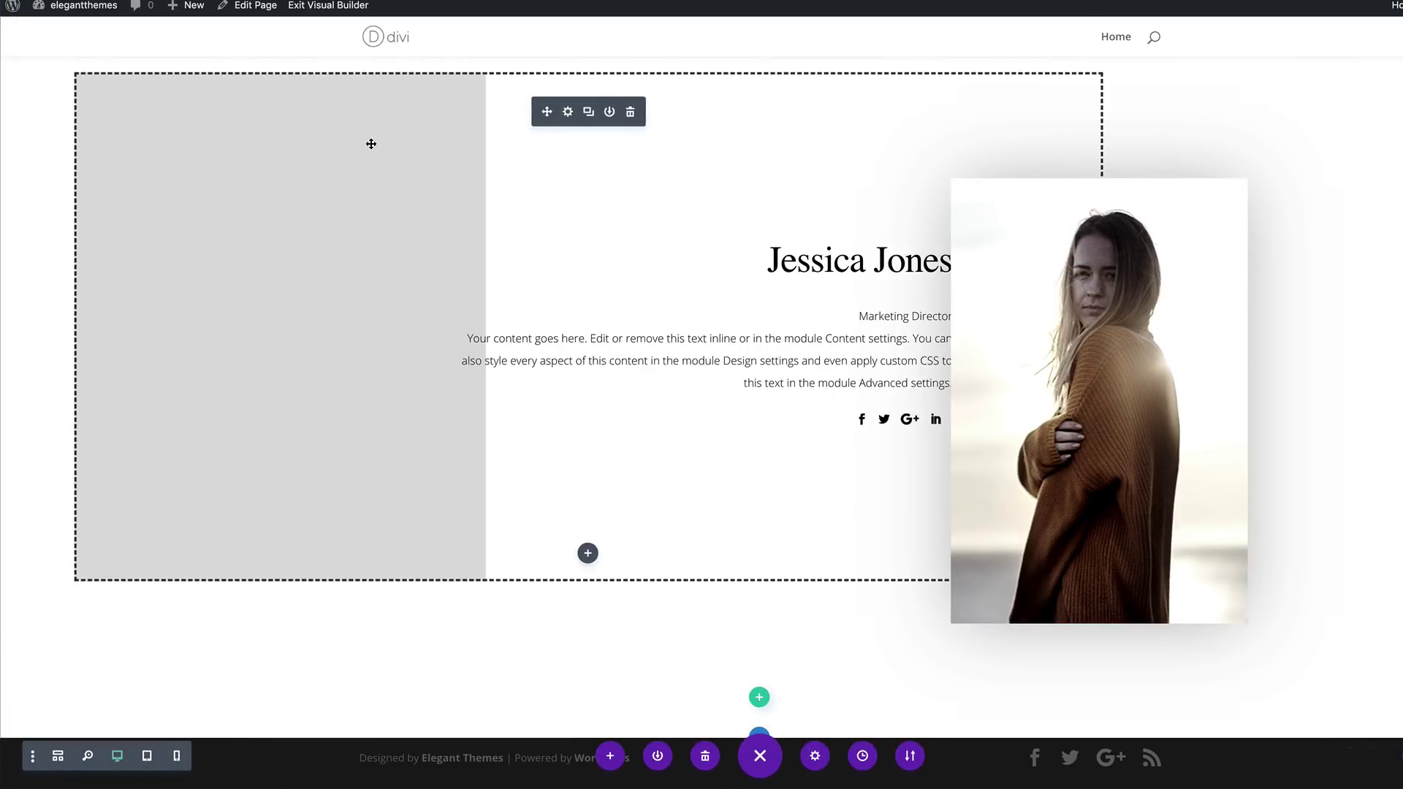
Exit the Visual Builder and scroll the live page down to the dashed-border Person card.
{"action": "left_click", "coordinate": [339, 8]}
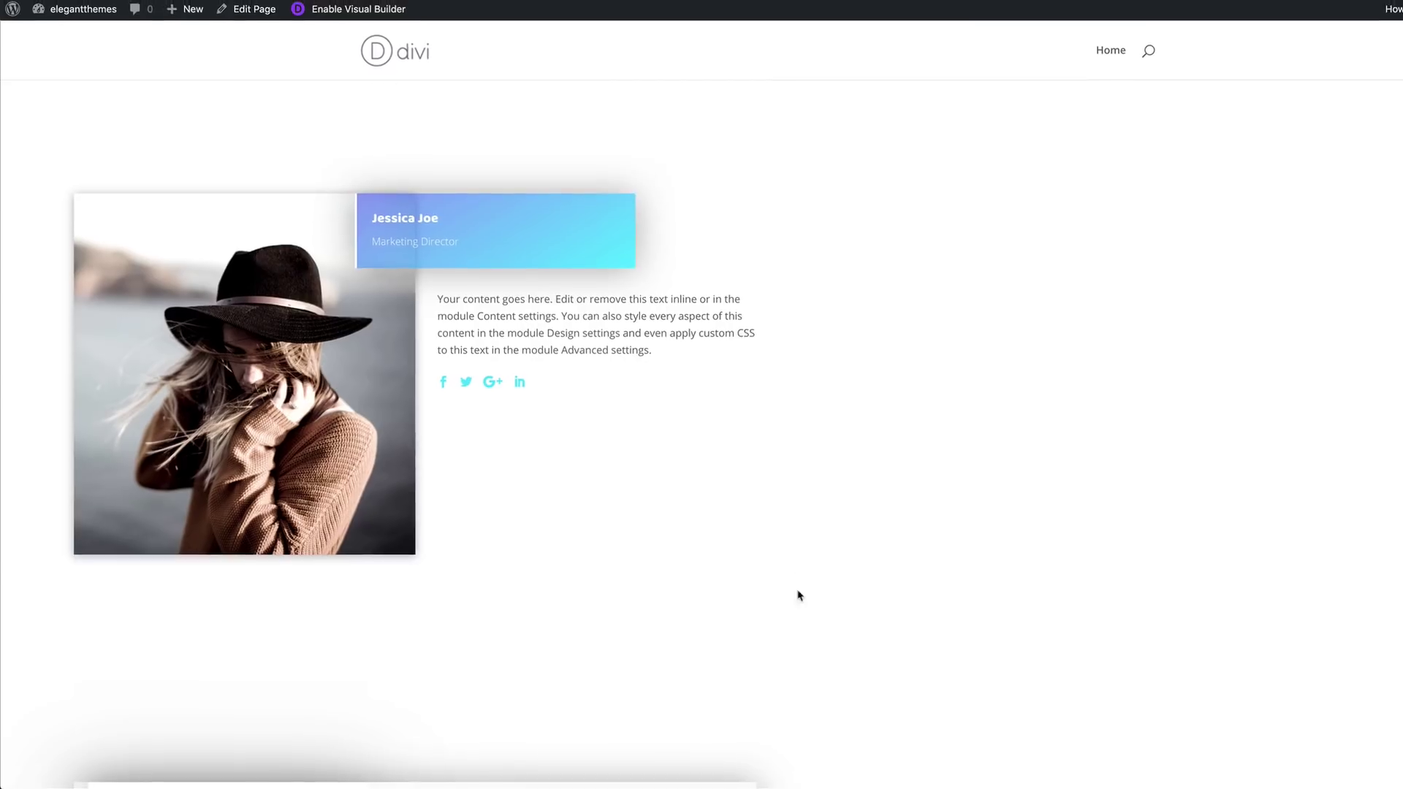
{"action": "scroll", "coordinate": [819, 570], "scroll_direction": "down", "scroll_amount": 8}
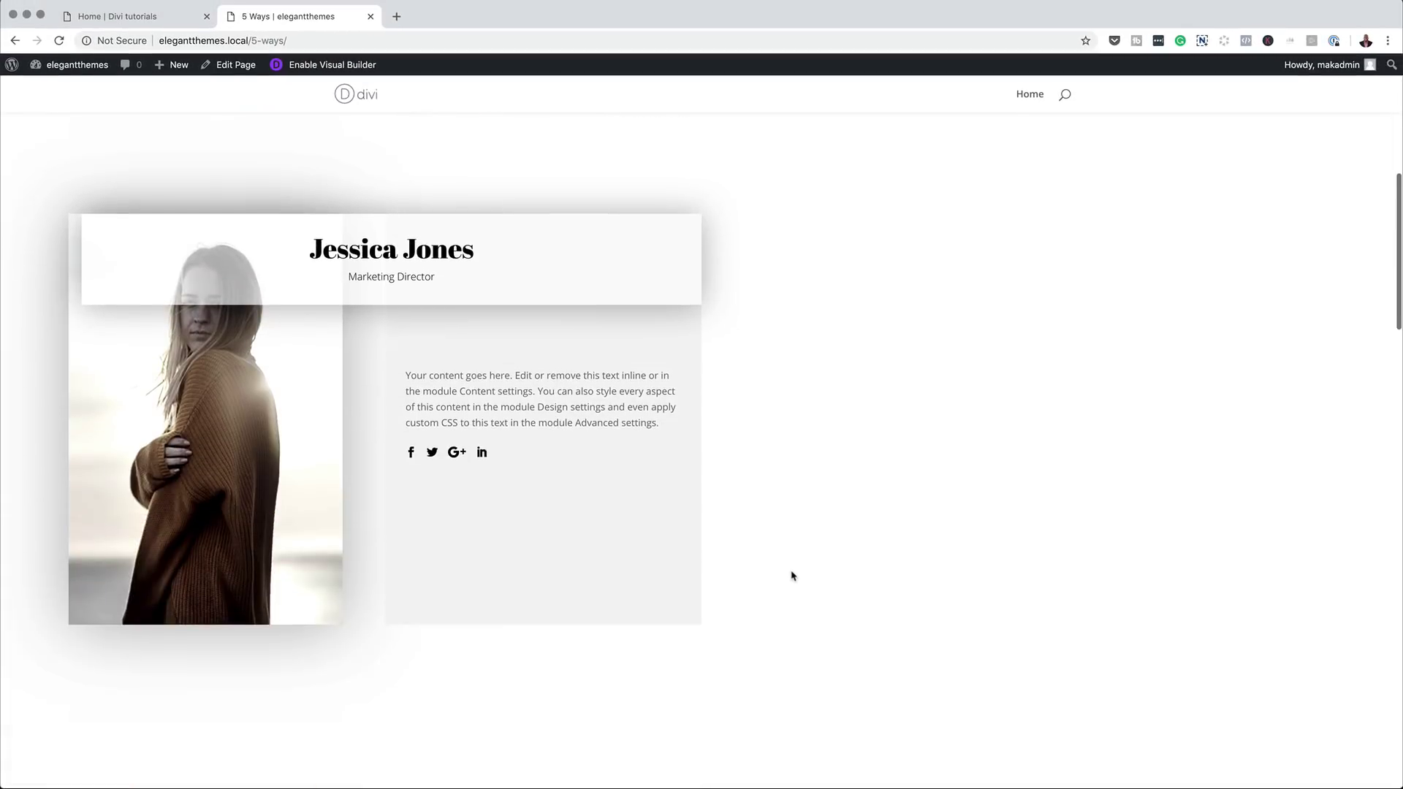
{"action": "scroll", "coordinate": [793, 577], "scroll_direction": "down", "scroll_amount": 8}
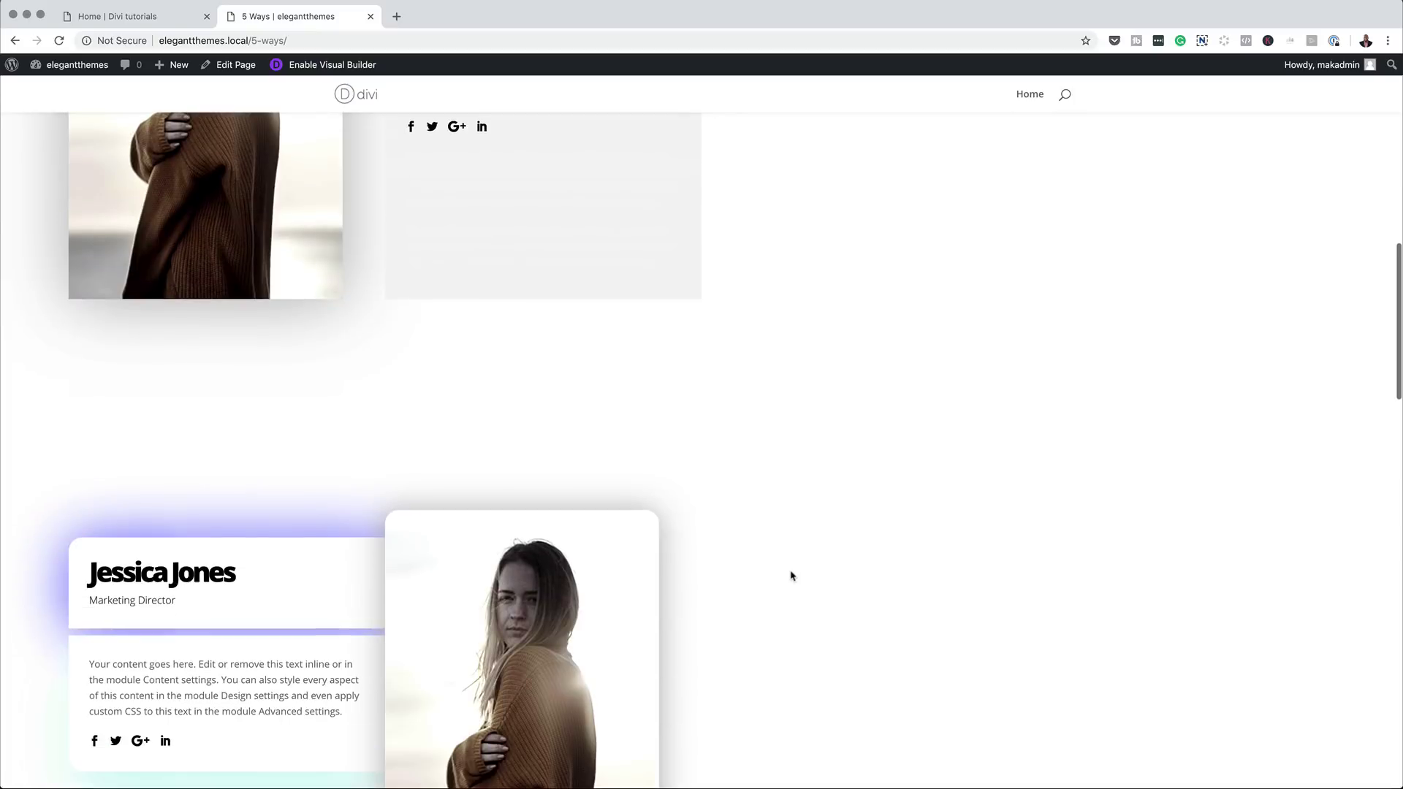
{"action": "scroll", "coordinate": [793, 577], "scroll_direction": "down", "scroll_amount": 10}
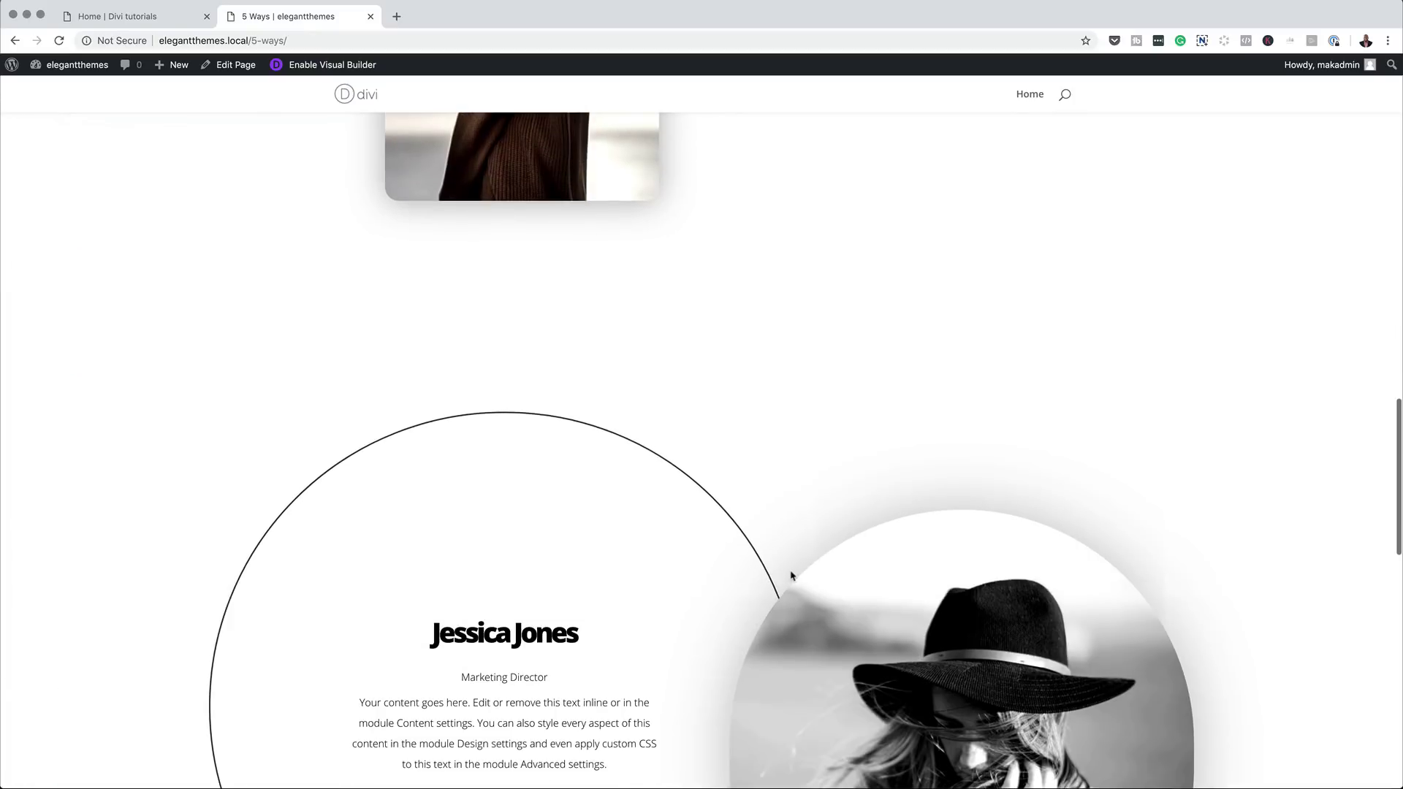
{"action": "scroll", "coordinate": [792, 577], "scroll_direction": "down", "scroll_amount": 8}
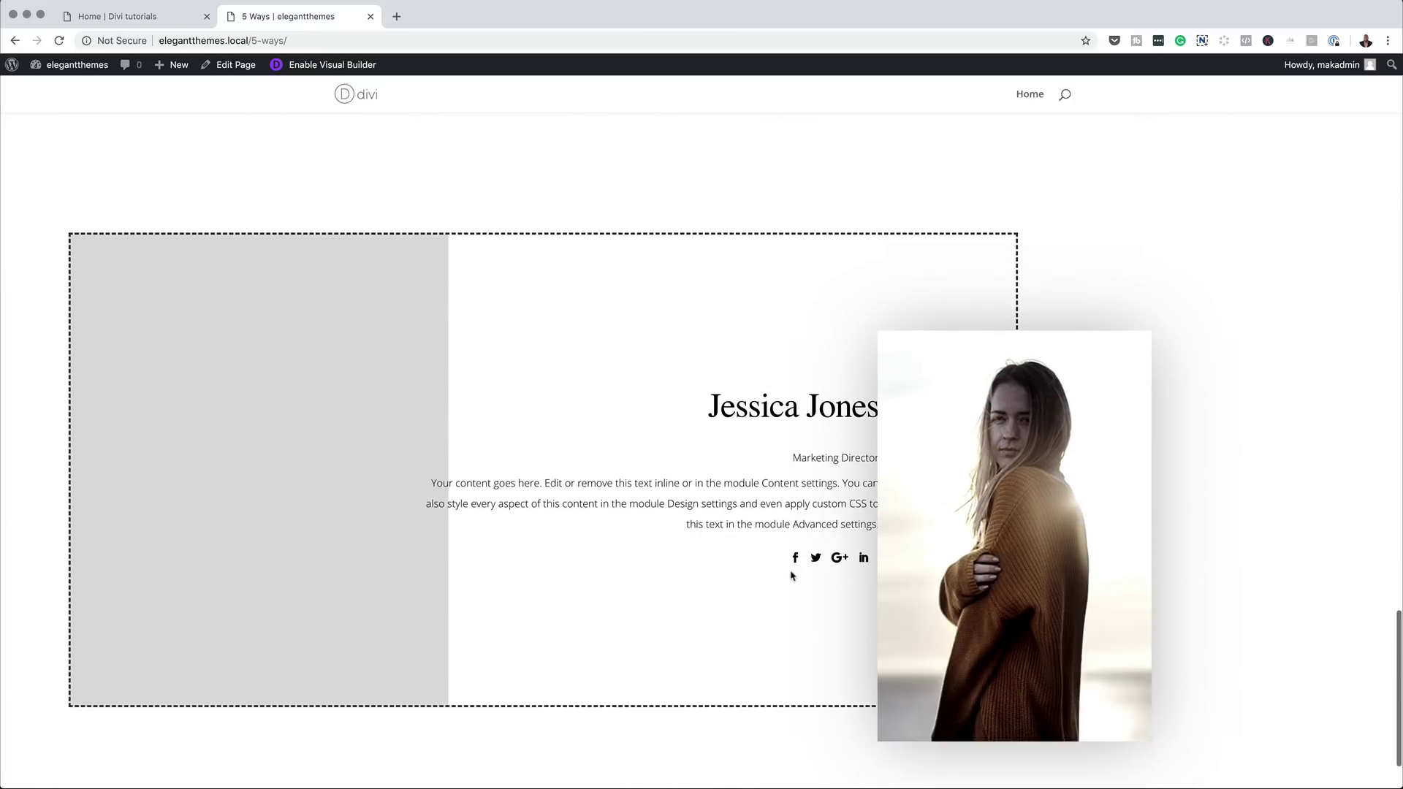